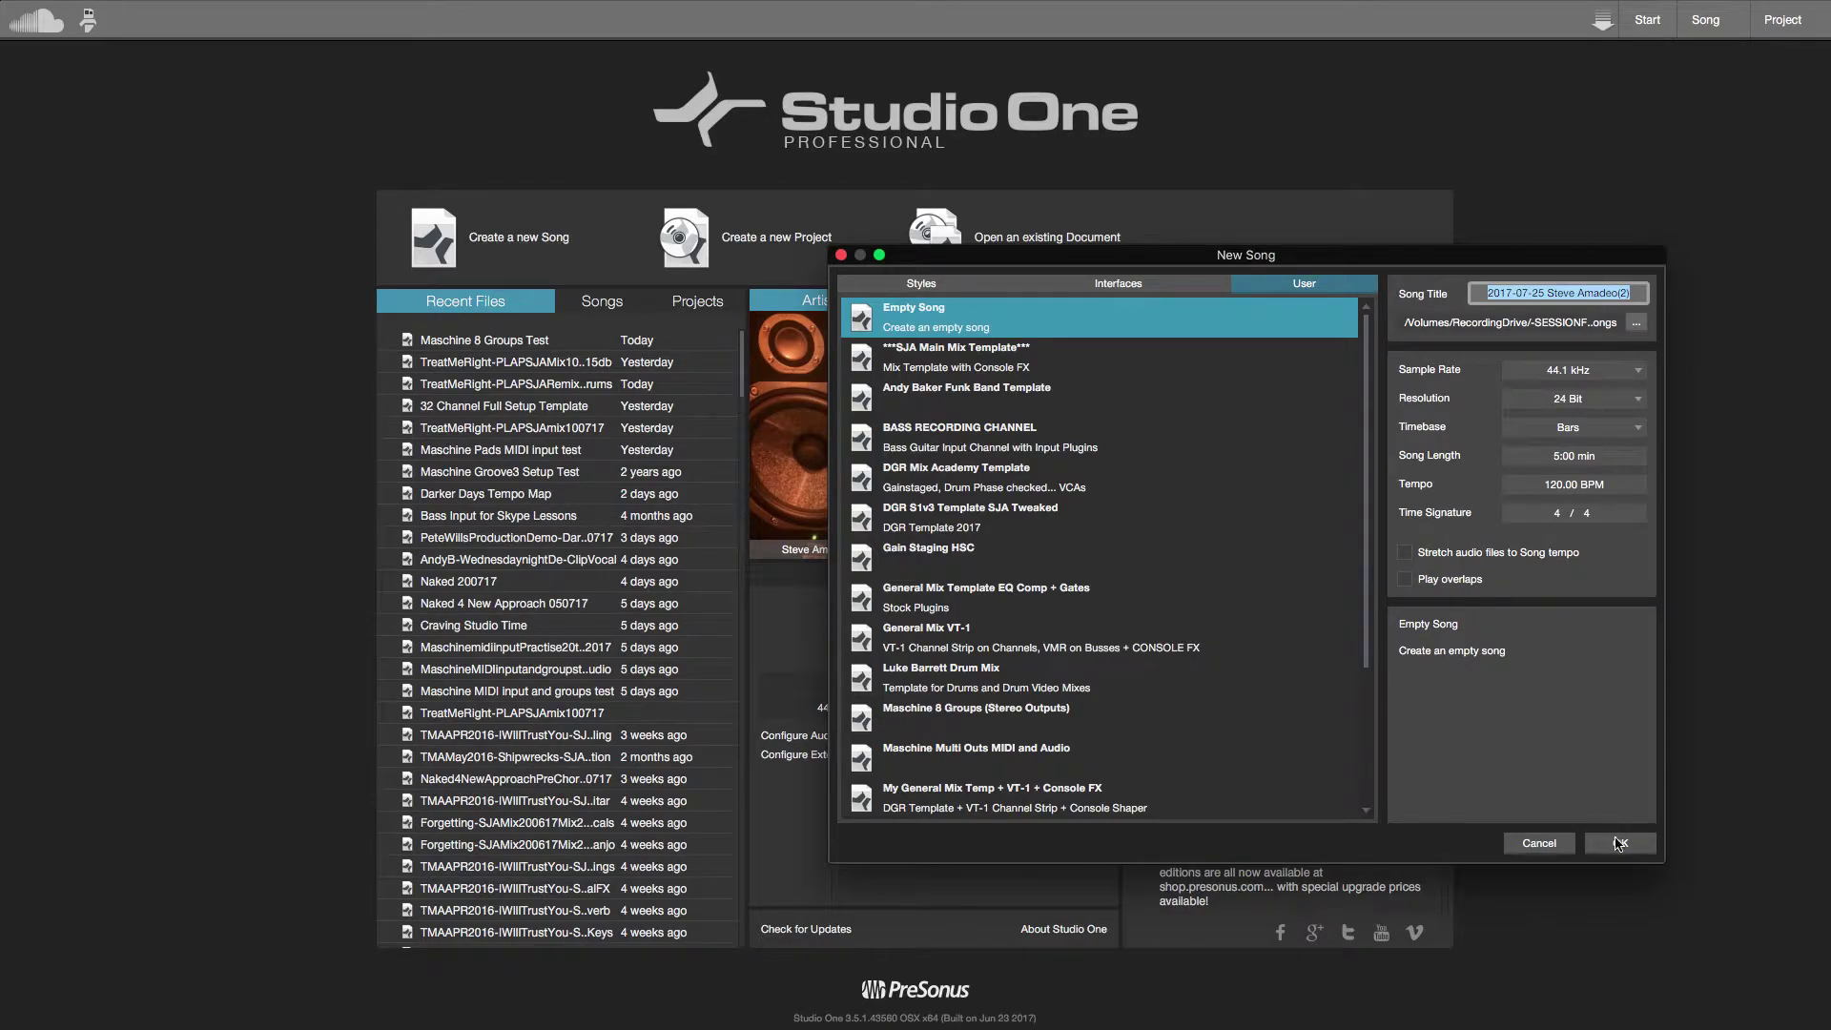
# Step: Create an empty song and drag Maschine 2 in as a new instrument track
pyautogui.click(1619, 843)
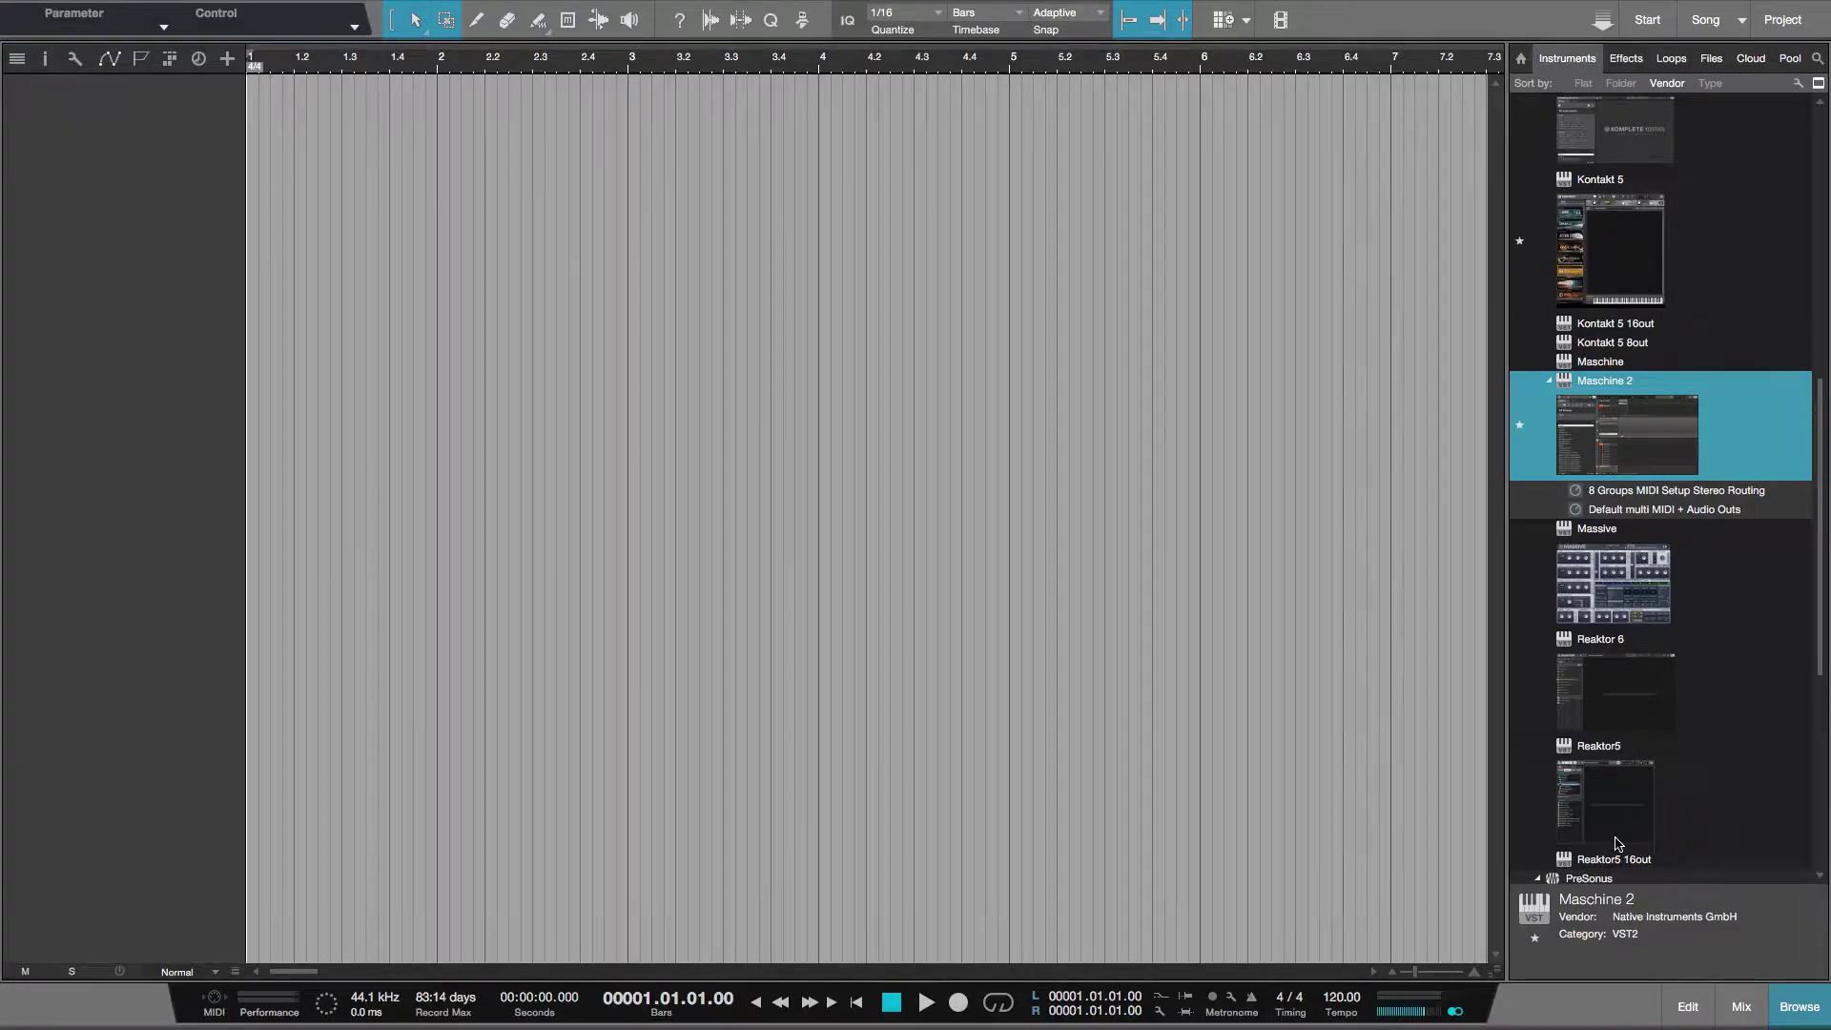
pyautogui.moveTo(1611, 450); pyautogui.dragTo(391, 229)
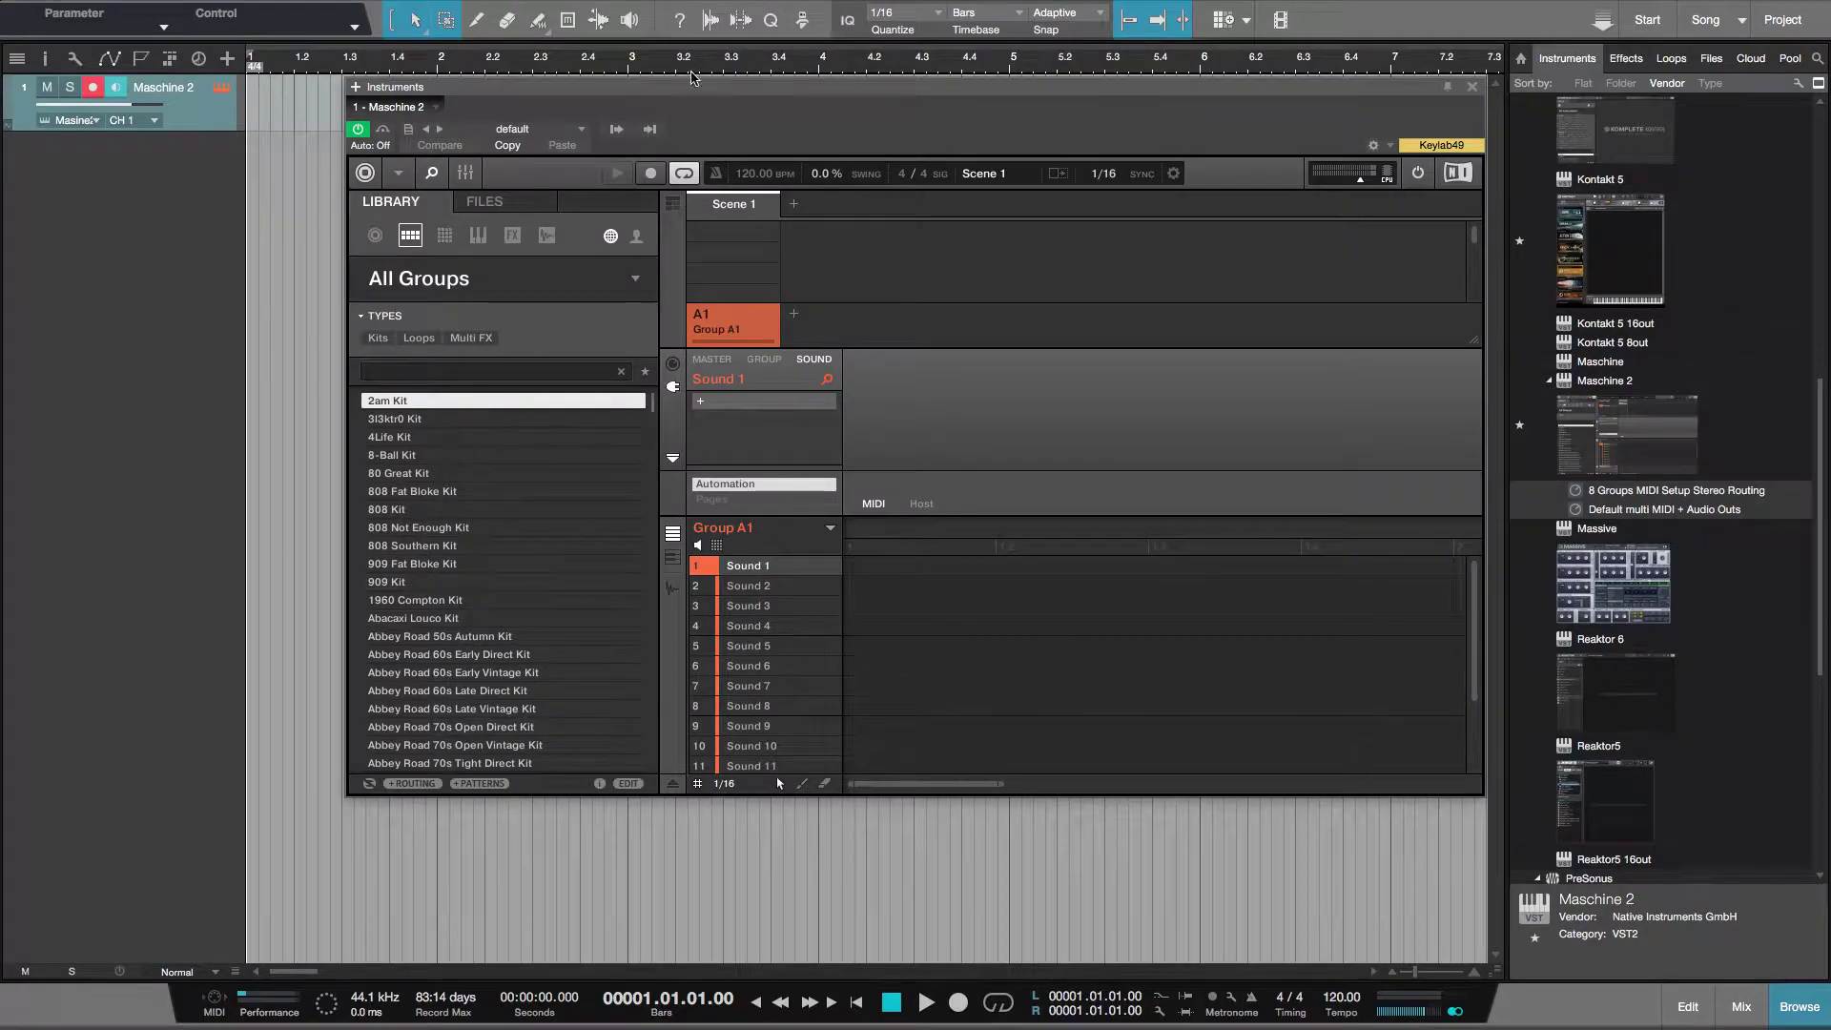
pyautogui.moveTo(701, 89); pyautogui.dragTo(617, 153)
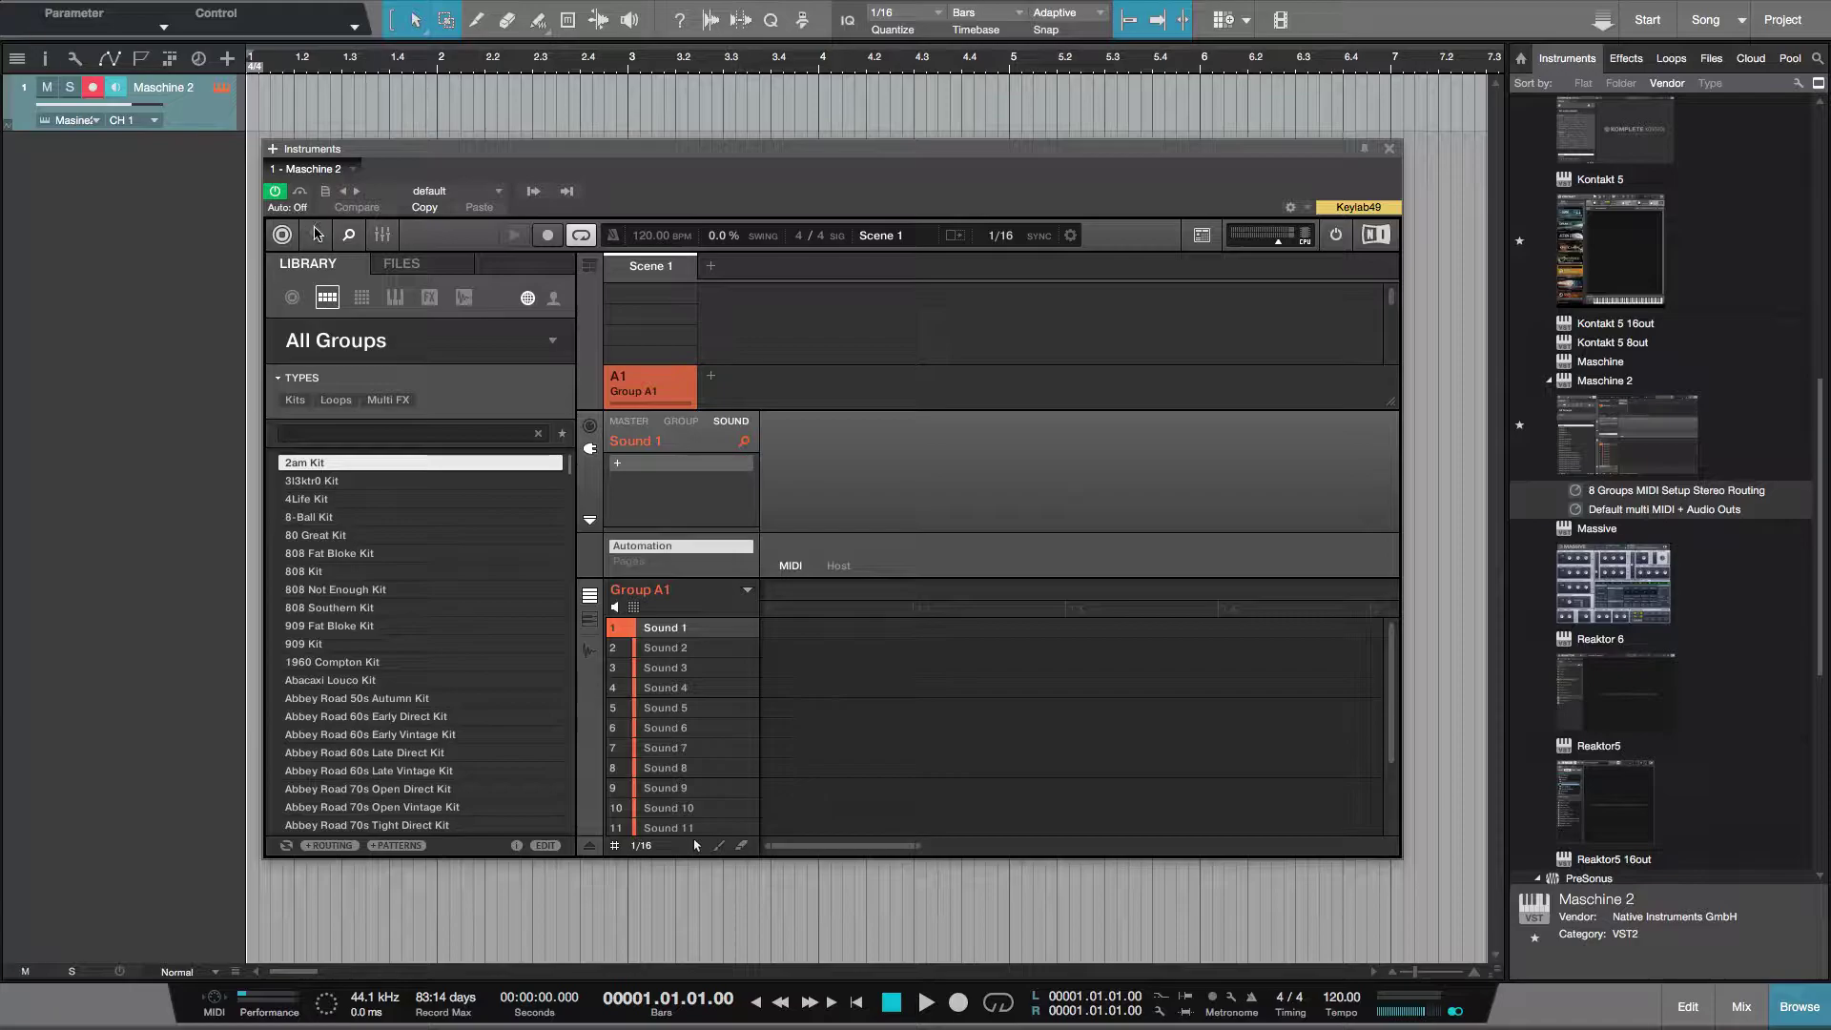
pyautogui.click(316, 235)
pyautogui.moveTo(355, 272)
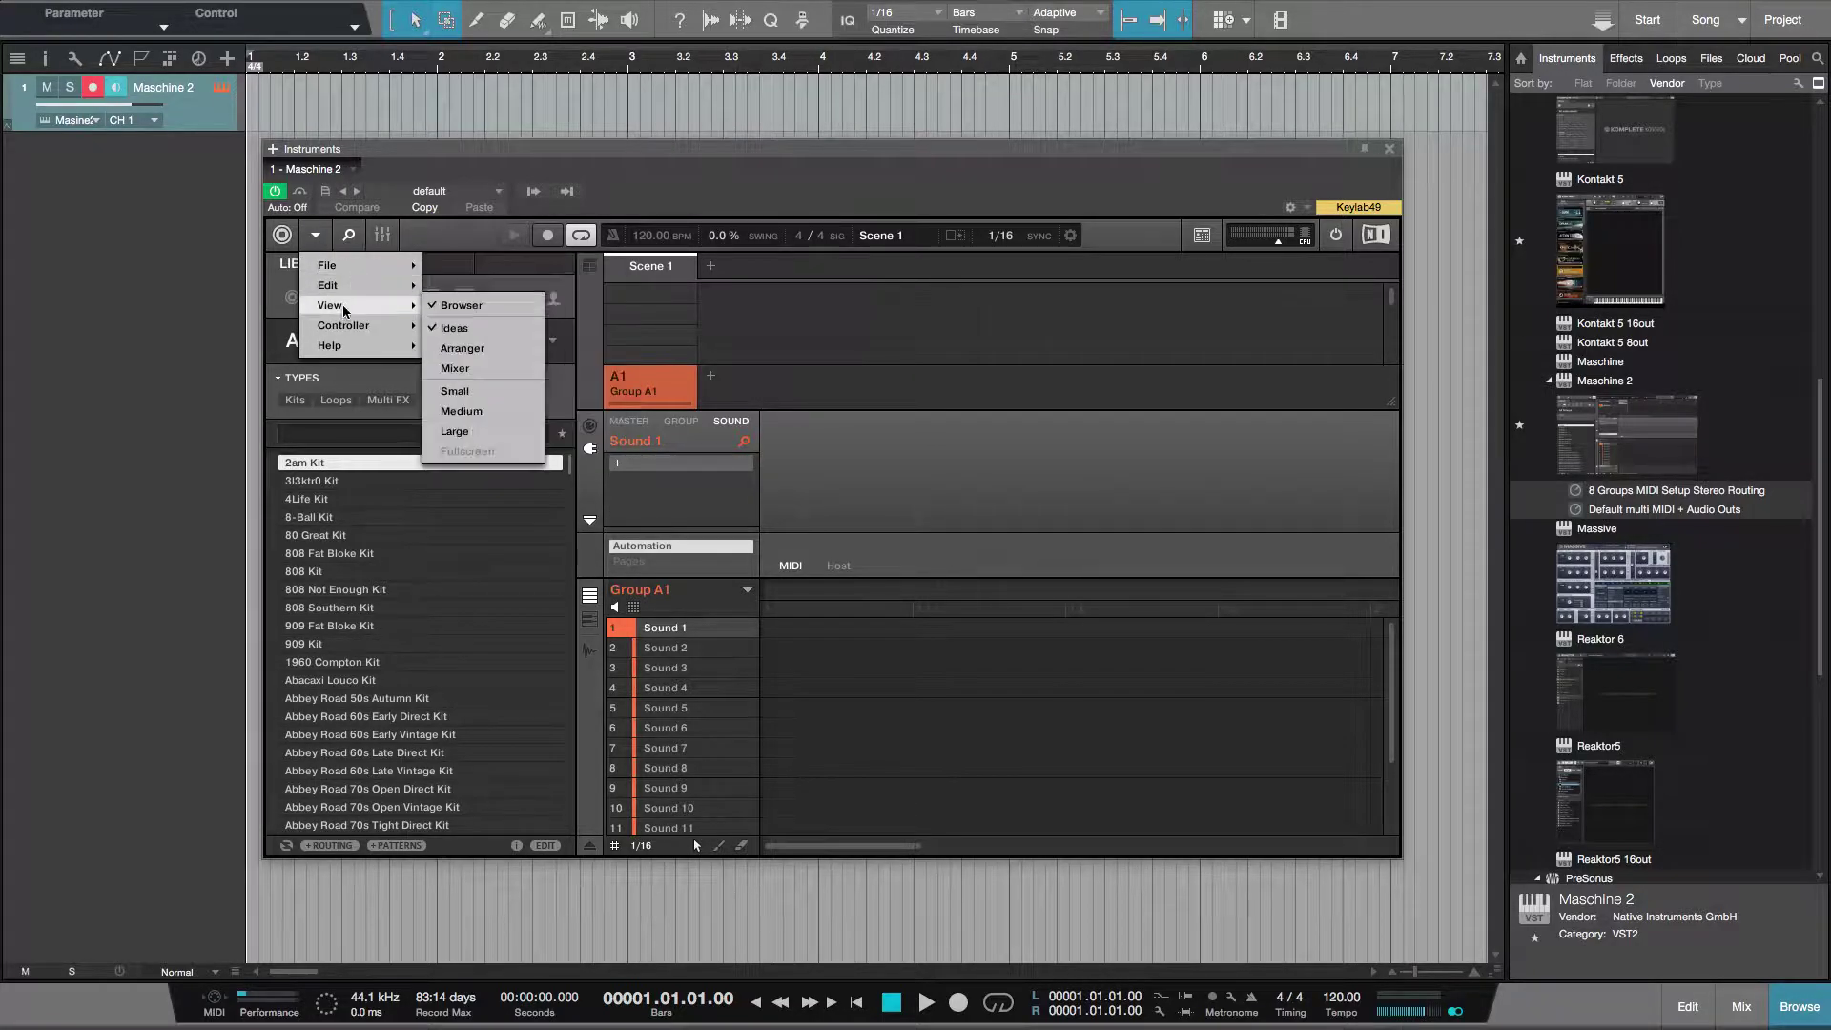
pyautogui.moveTo(348, 345)
pyautogui.click(486, 455)
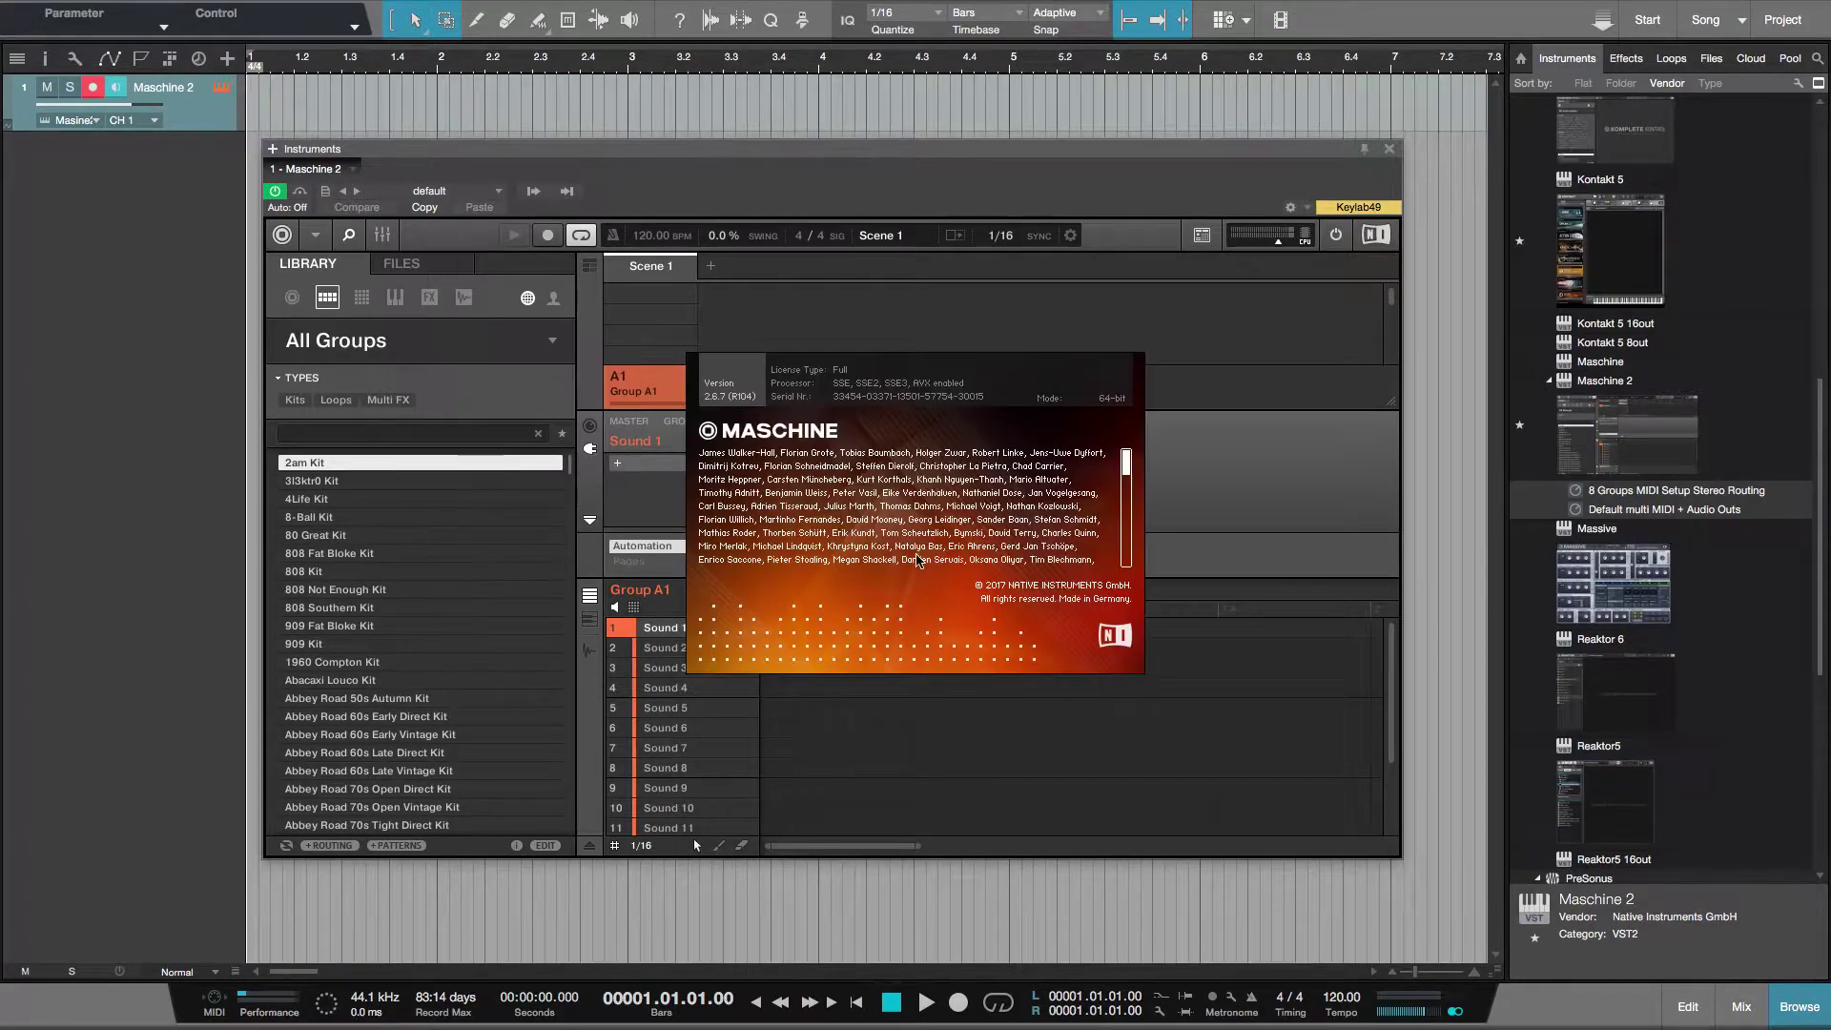
pyautogui.click(785, 455)
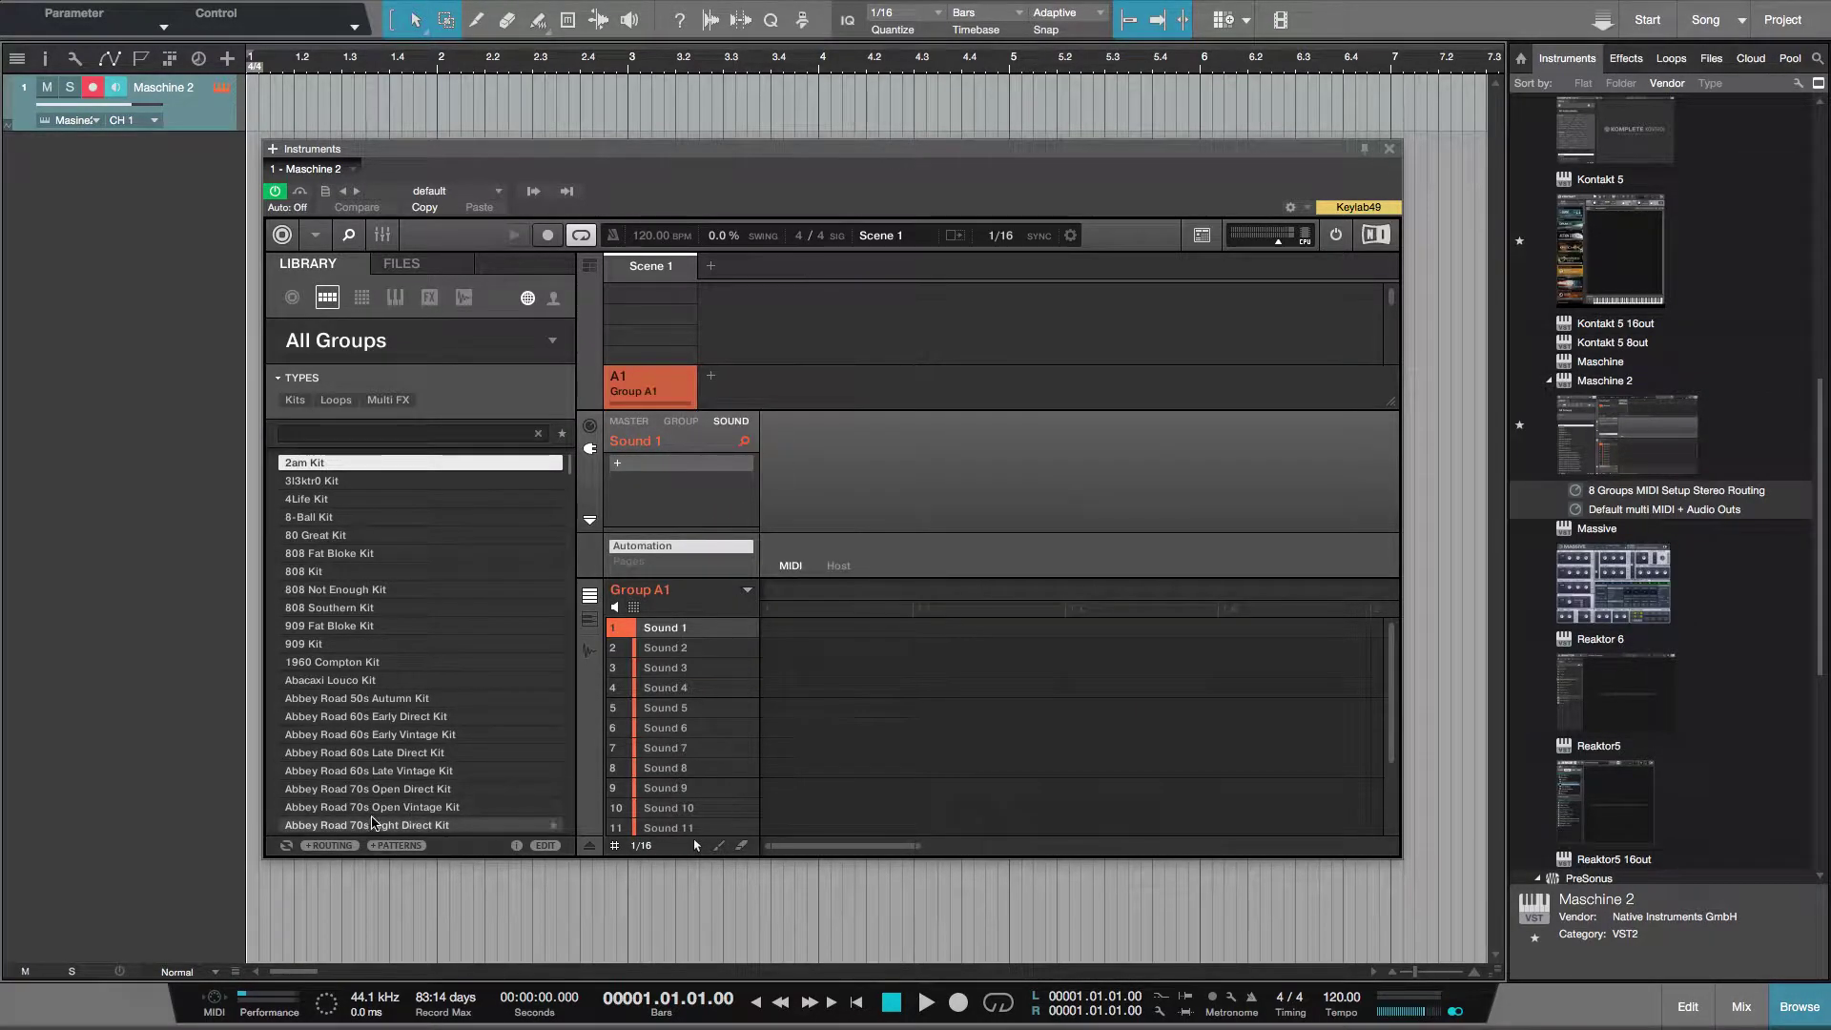
pyautogui.click(335, 847)
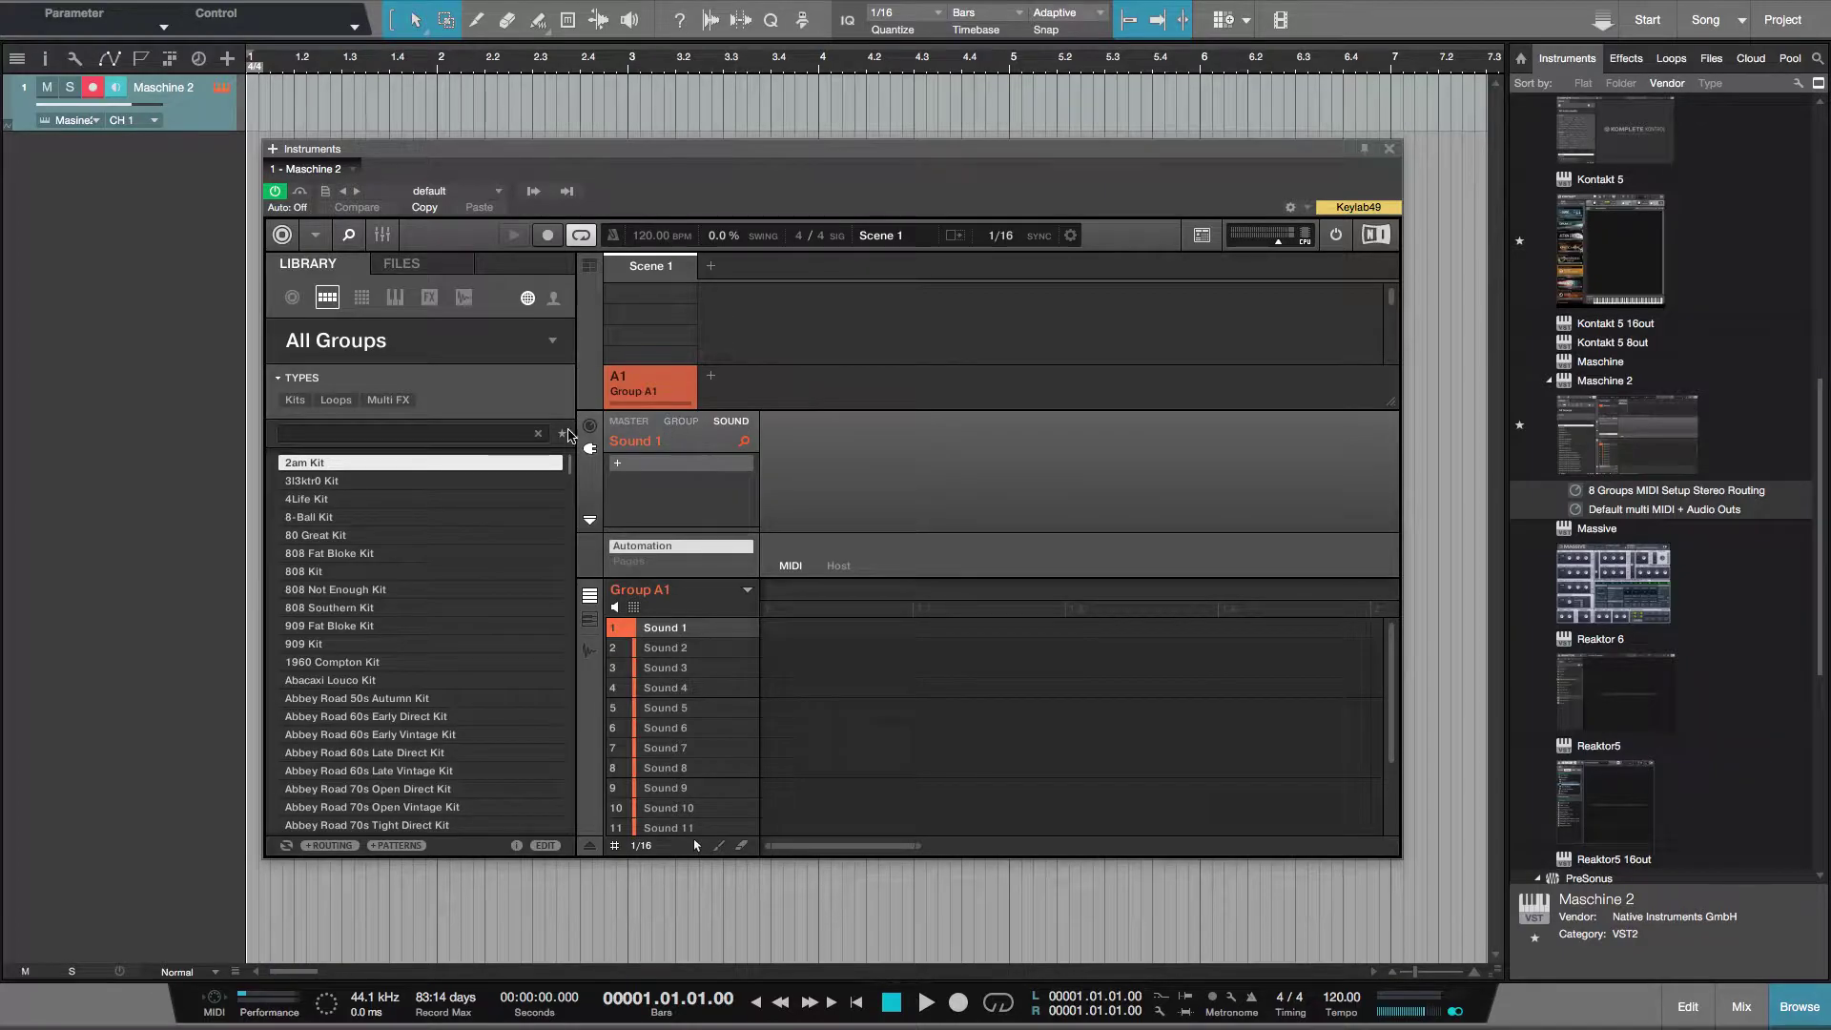
pyautogui.click(681, 420)
pyautogui.click(730, 421)
# Step: Set the track input to Maschine 2 CH 1, load the 808 Kit into Group A1, and open the mixer
pyautogui.moveTo(836, 156); pyautogui.dragTo(894, 172)
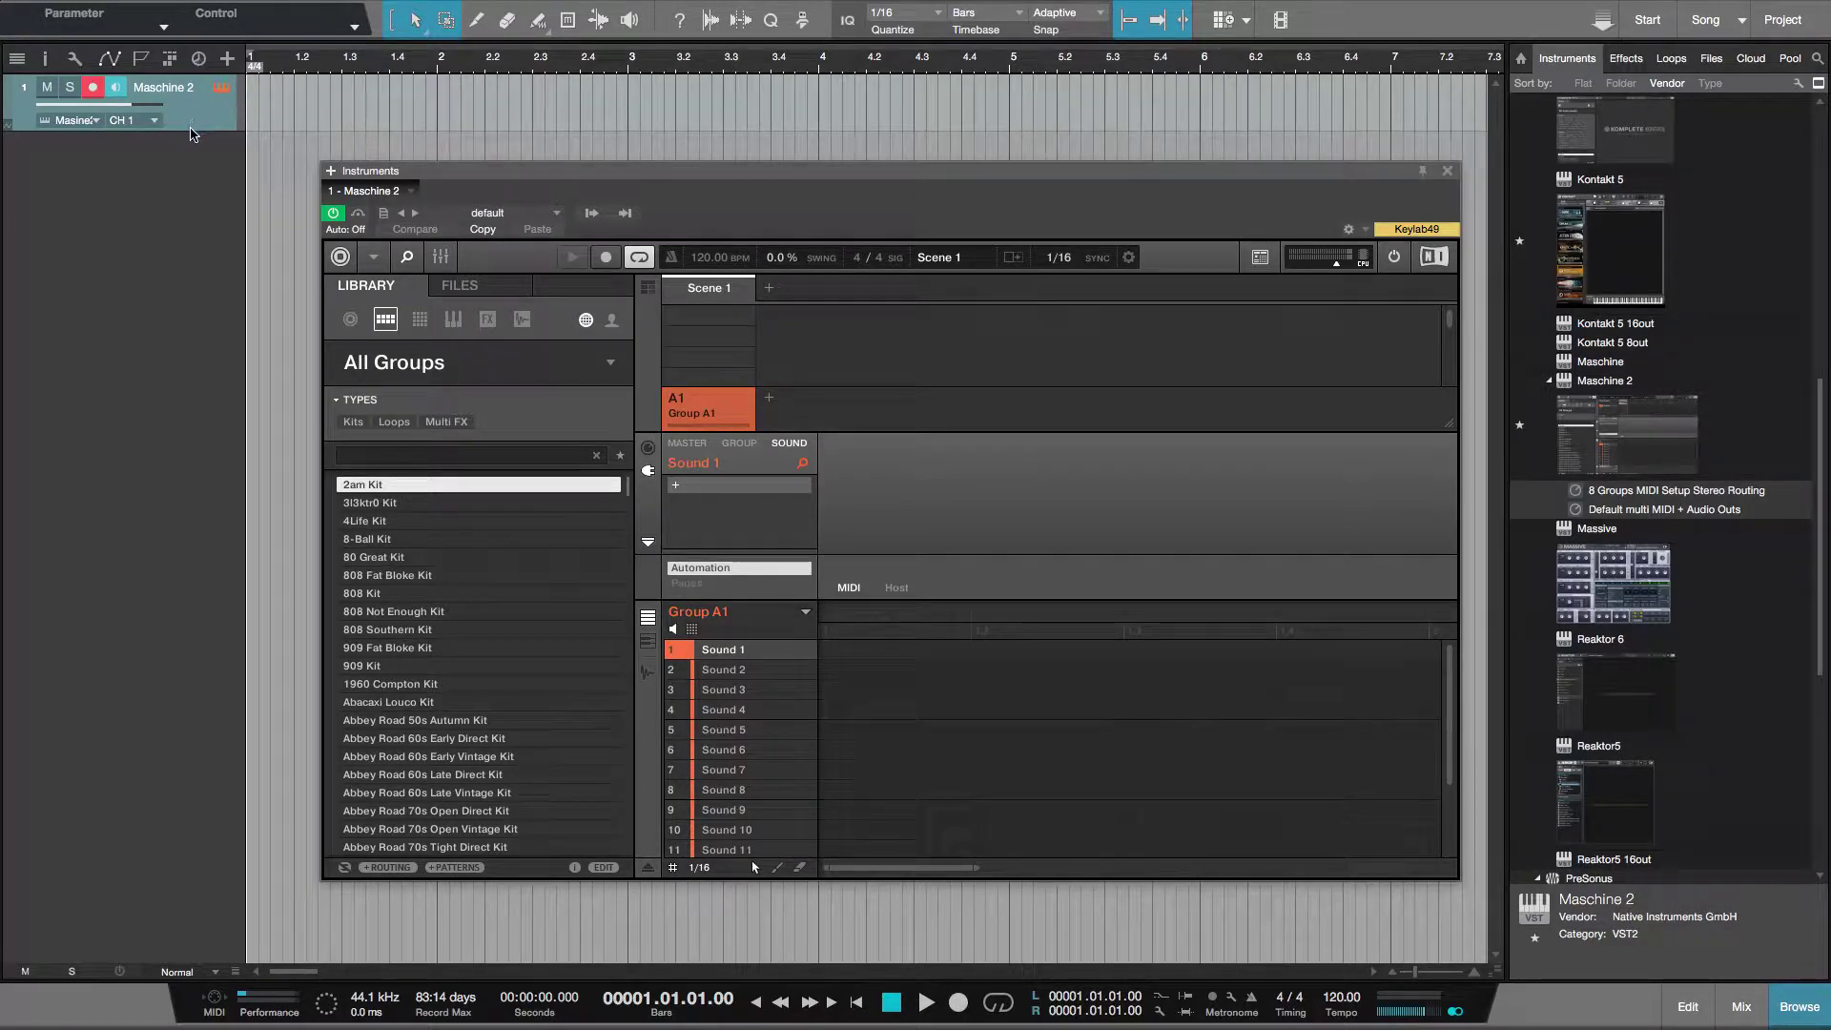
pyautogui.moveTo(191, 133); pyautogui.dragTo(188, 178)
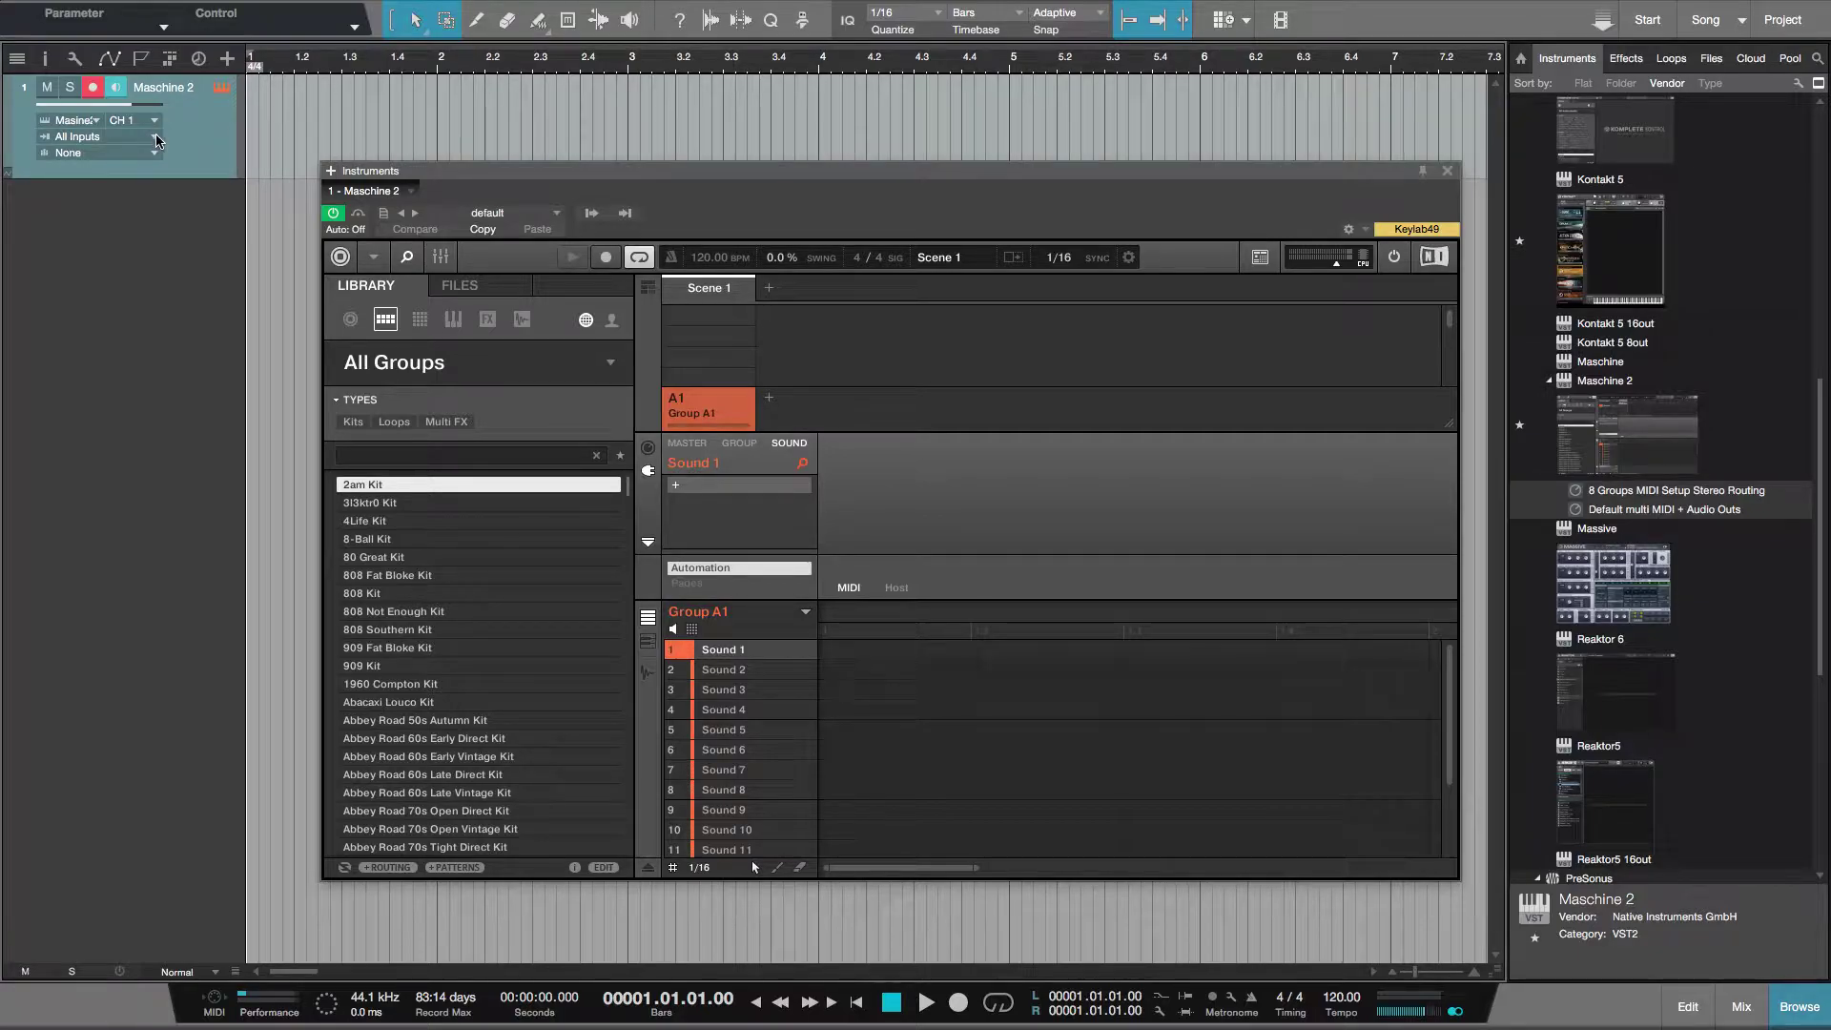
pyautogui.click(155, 141)
pyautogui.click(117, 251)
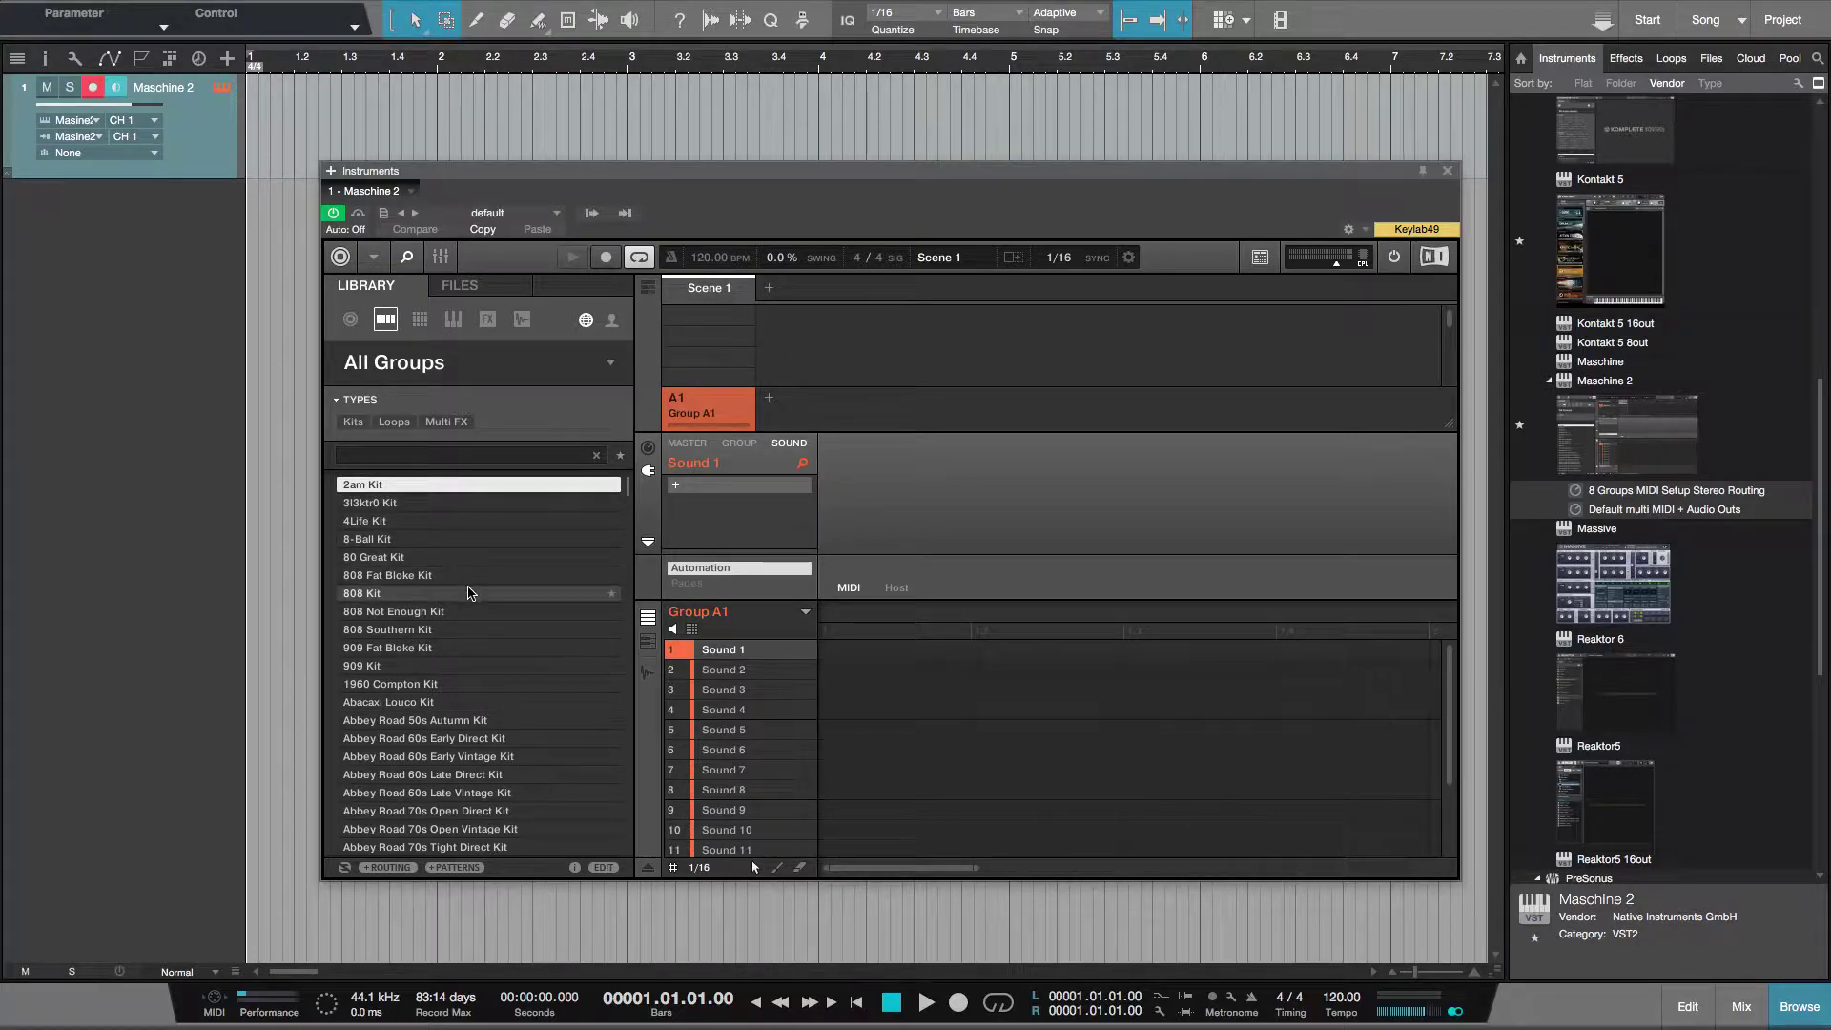
pyautogui.doubleClick(470, 593)
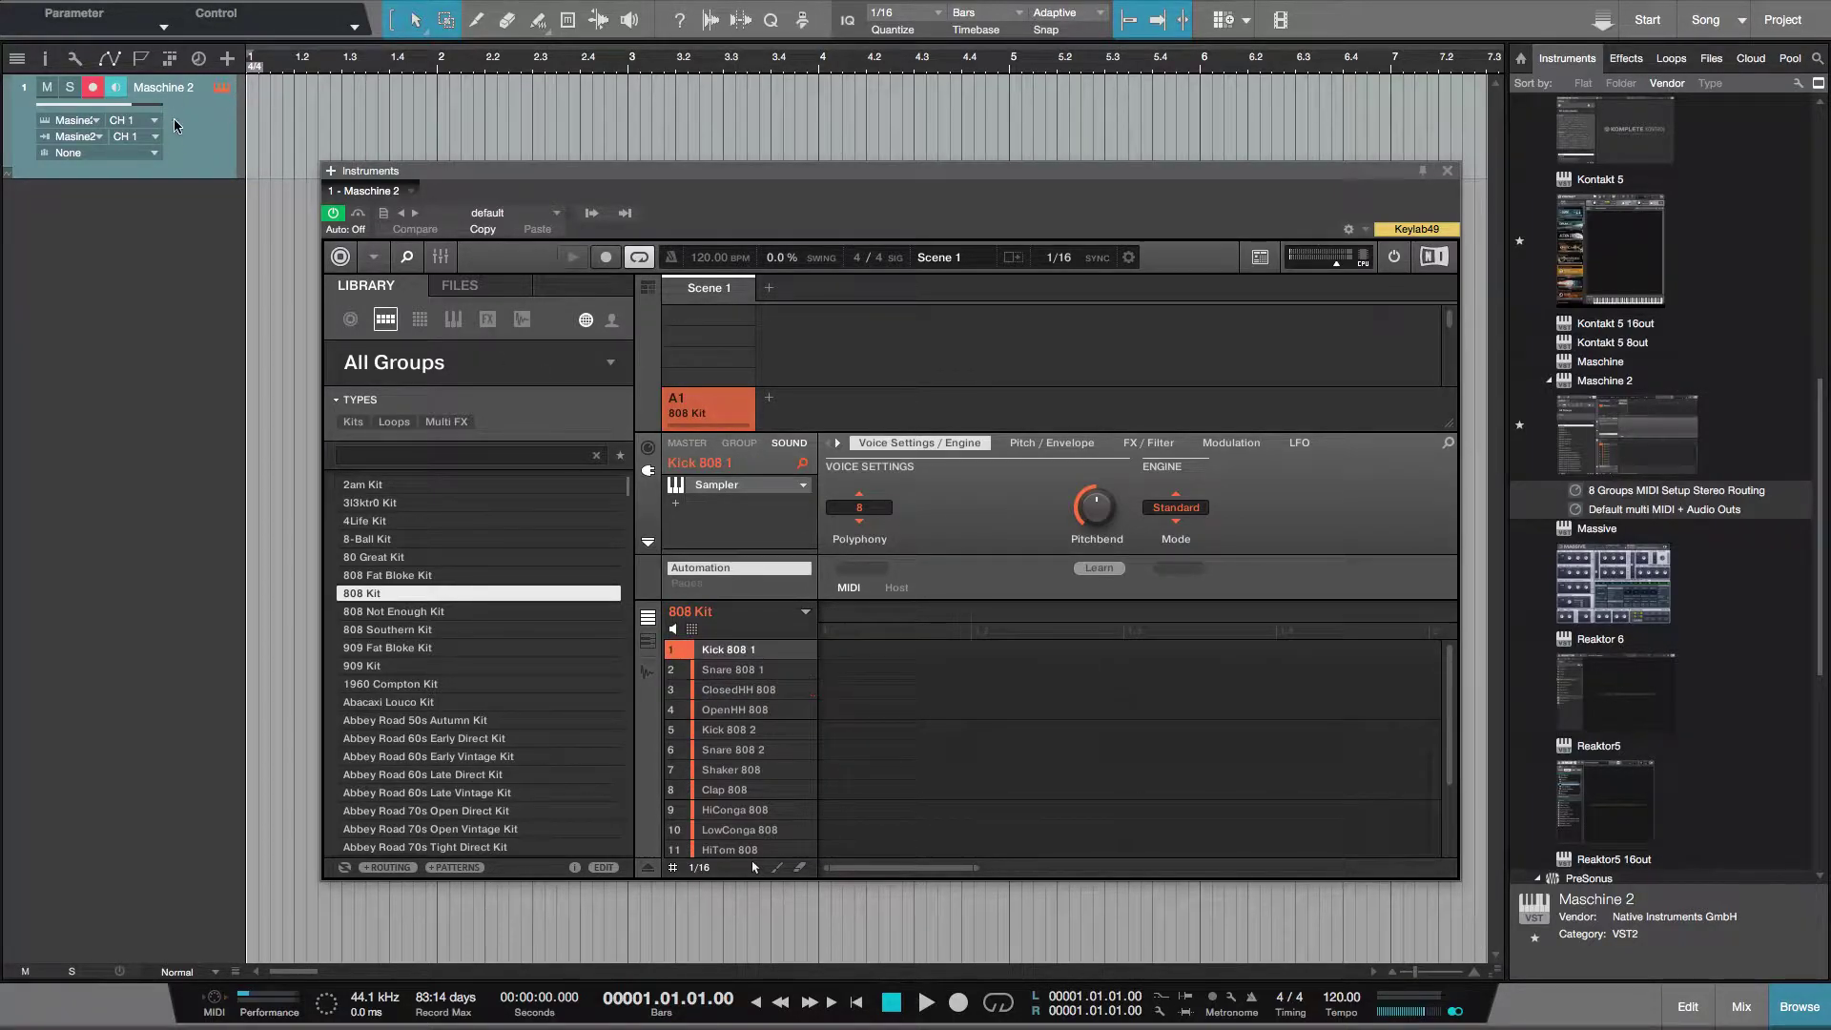
pyautogui.press('F3')
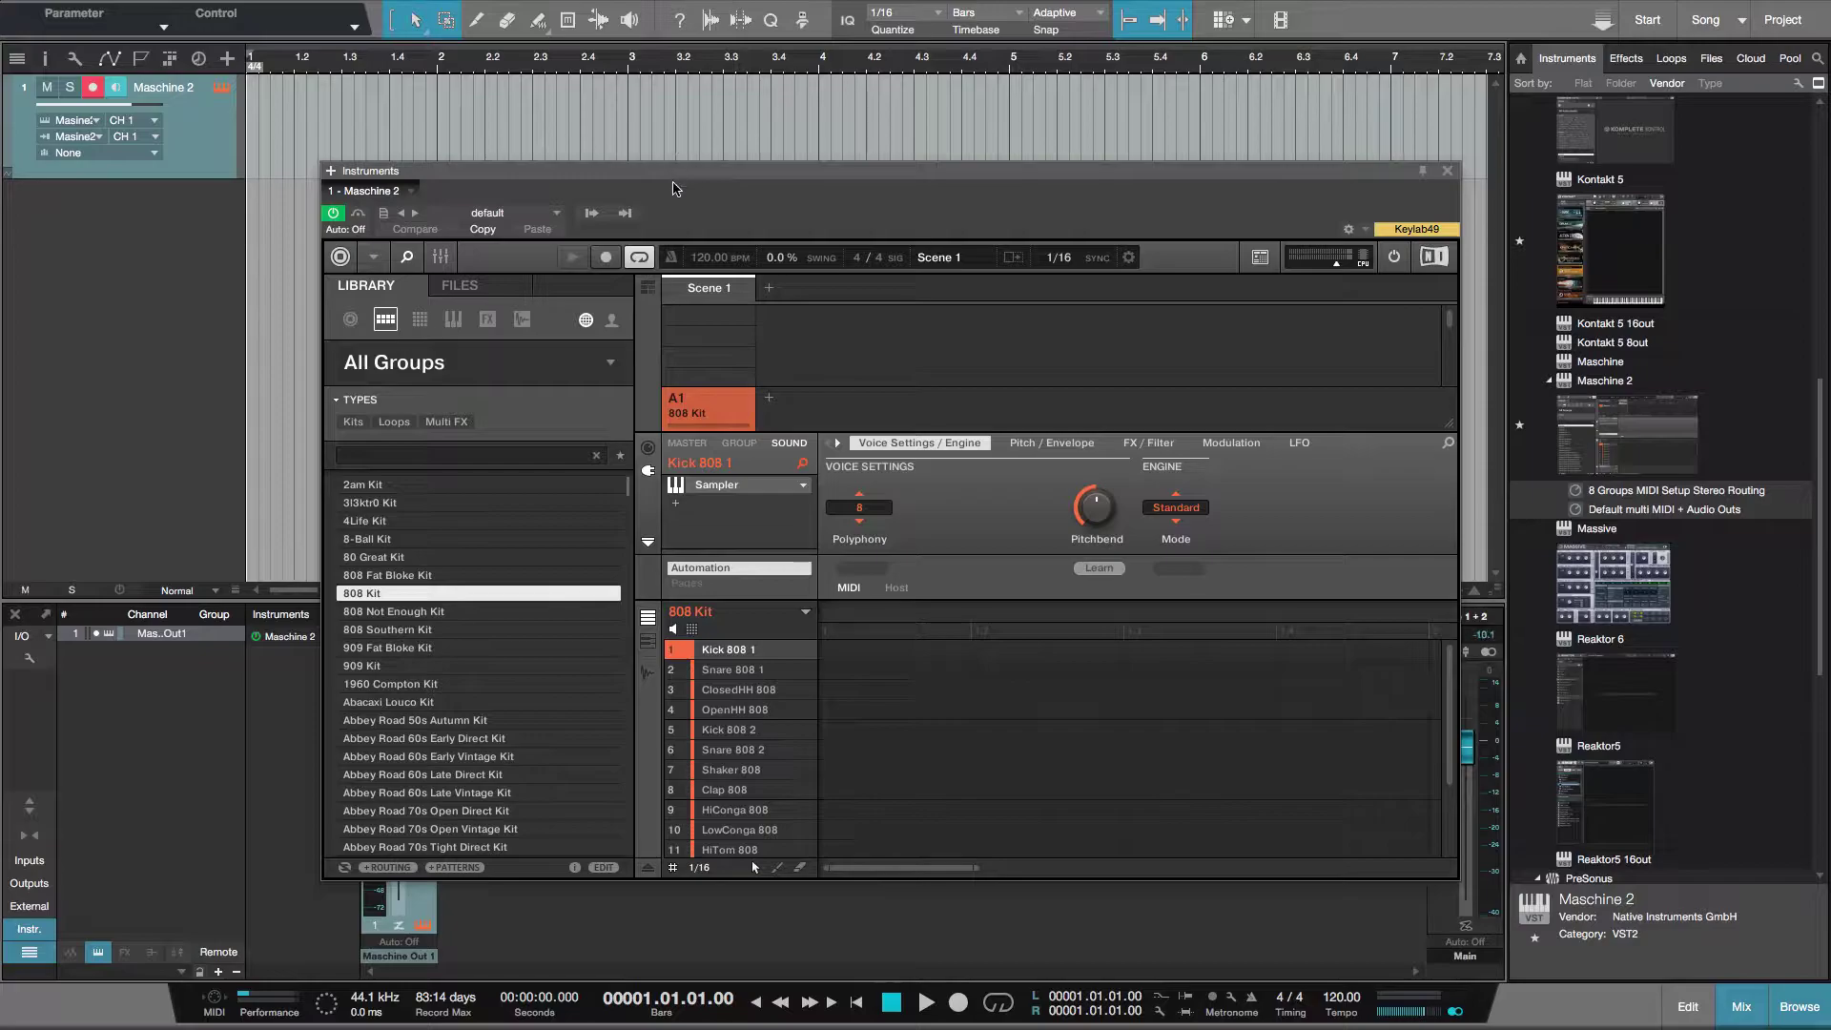
# Step: Apply the Group MIDI Batch Setup option Sounds to MIDI Notes to the 808 Kit group A1
pyautogui.moveTo(679, 170); pyautogui.dragTo(857, 116)
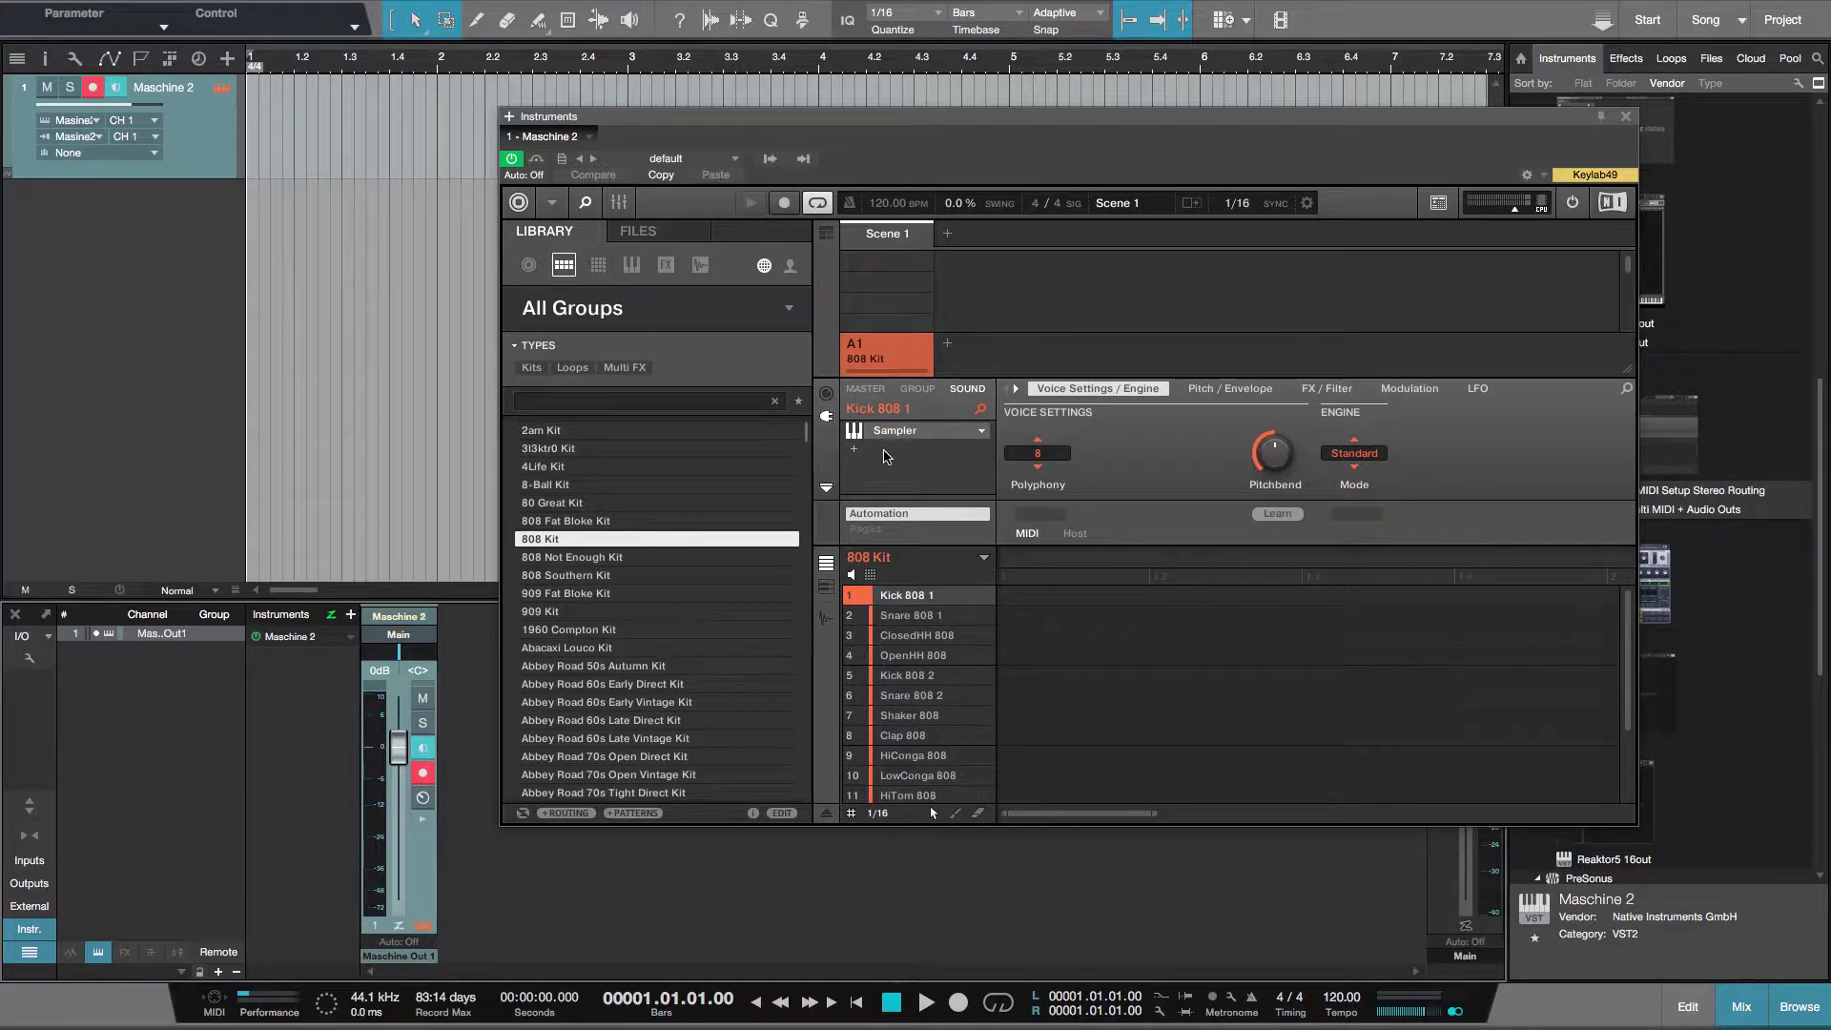
pyautogui.rightClick(903, 358)
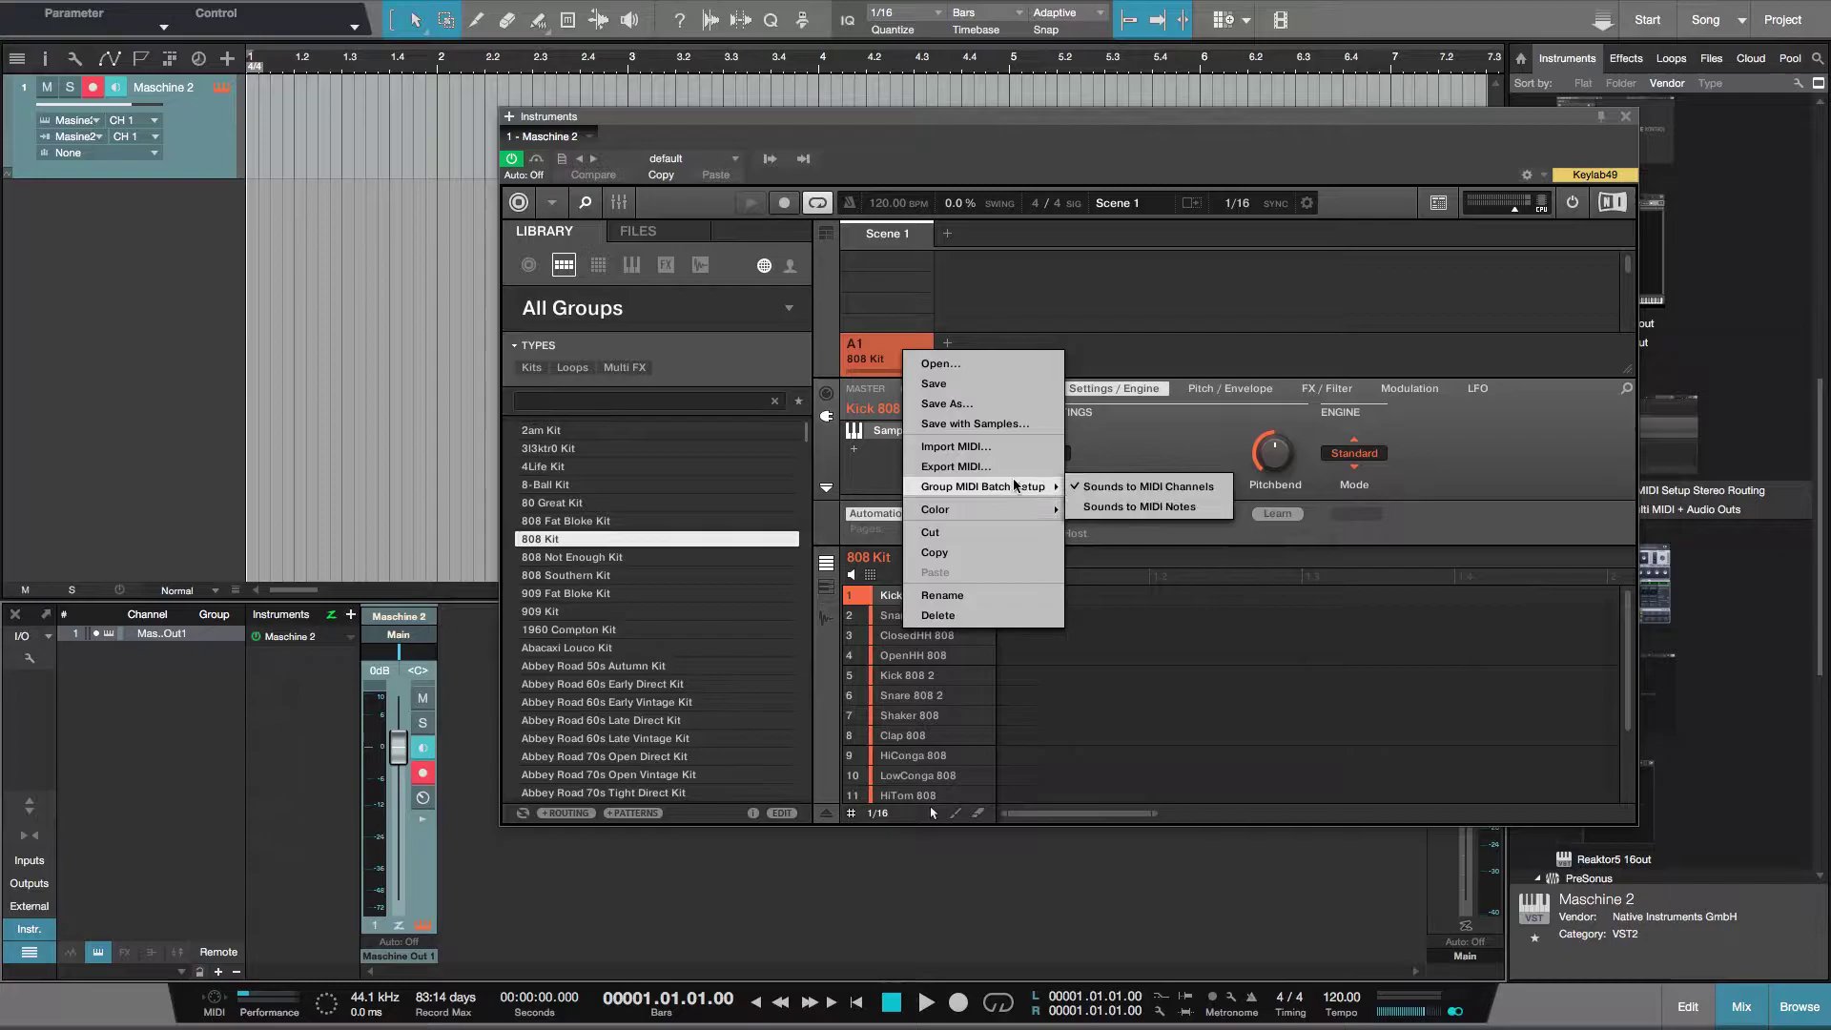
pyautogui.click(1160, 506)
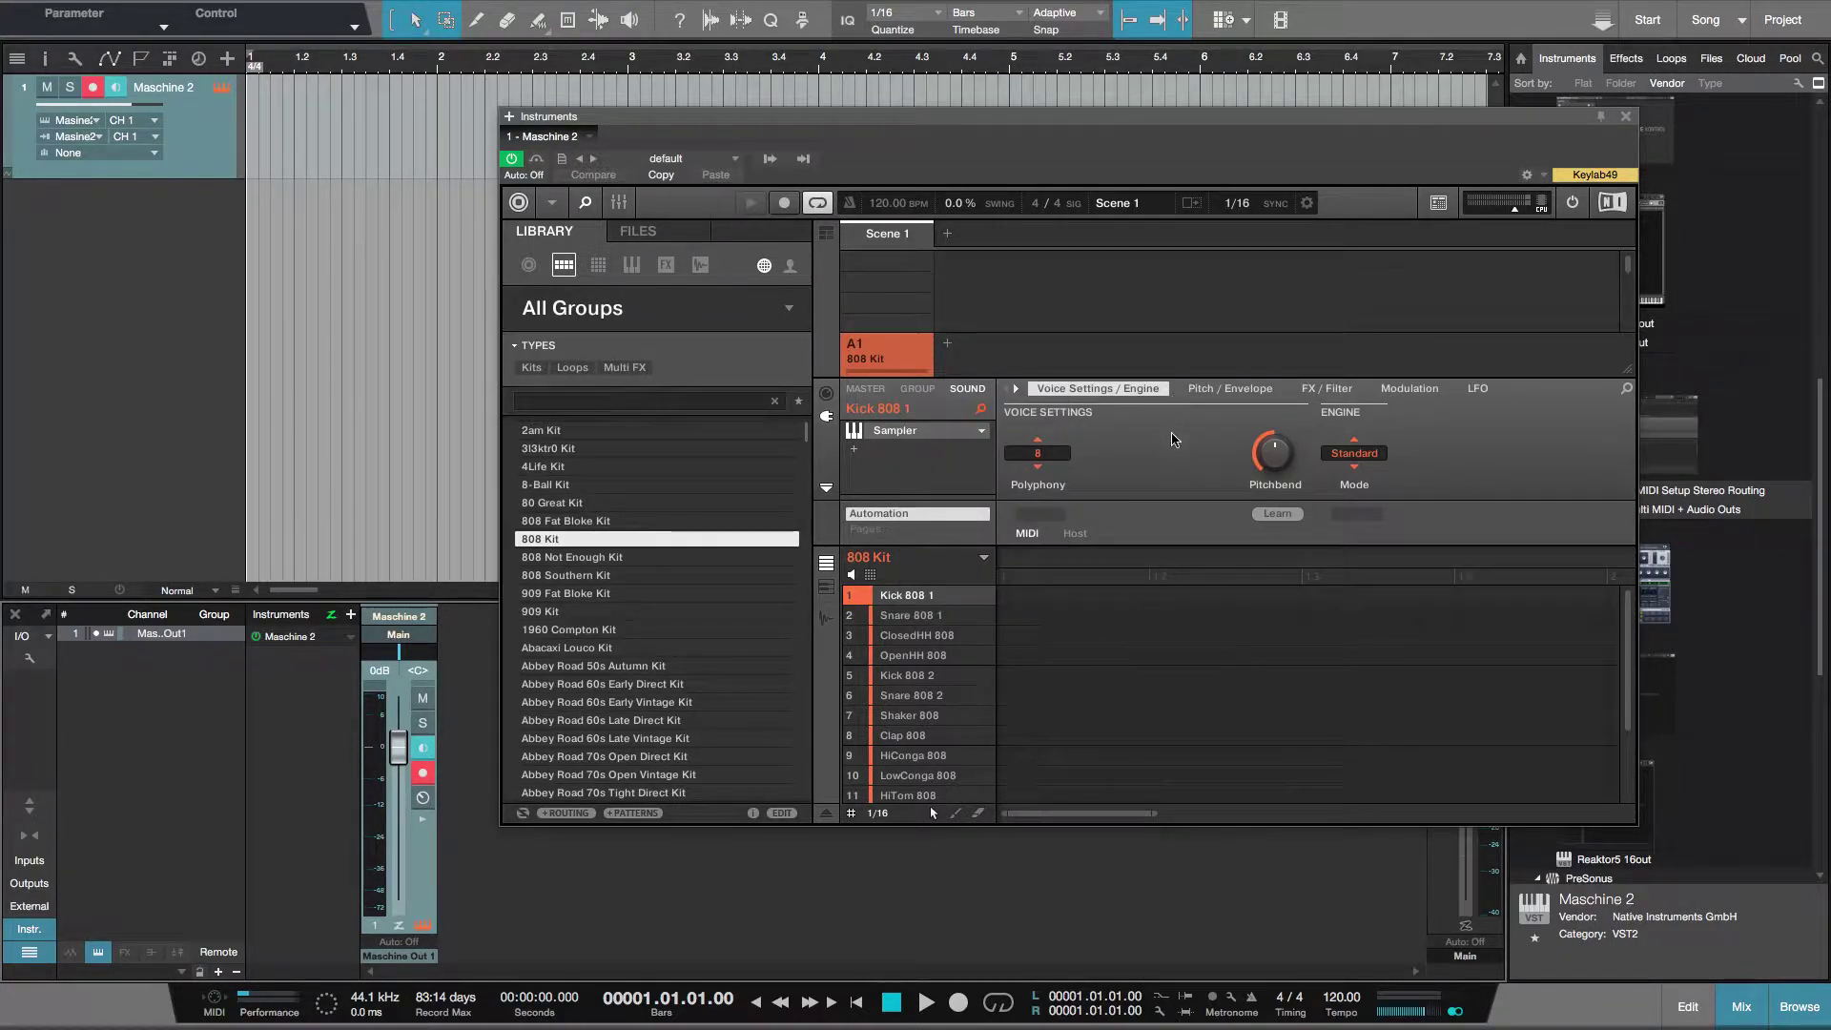
# Step: Send the kick sound's MIDI output to Host and turn off its MIDI Thru
pyautogui.click(827, 394)
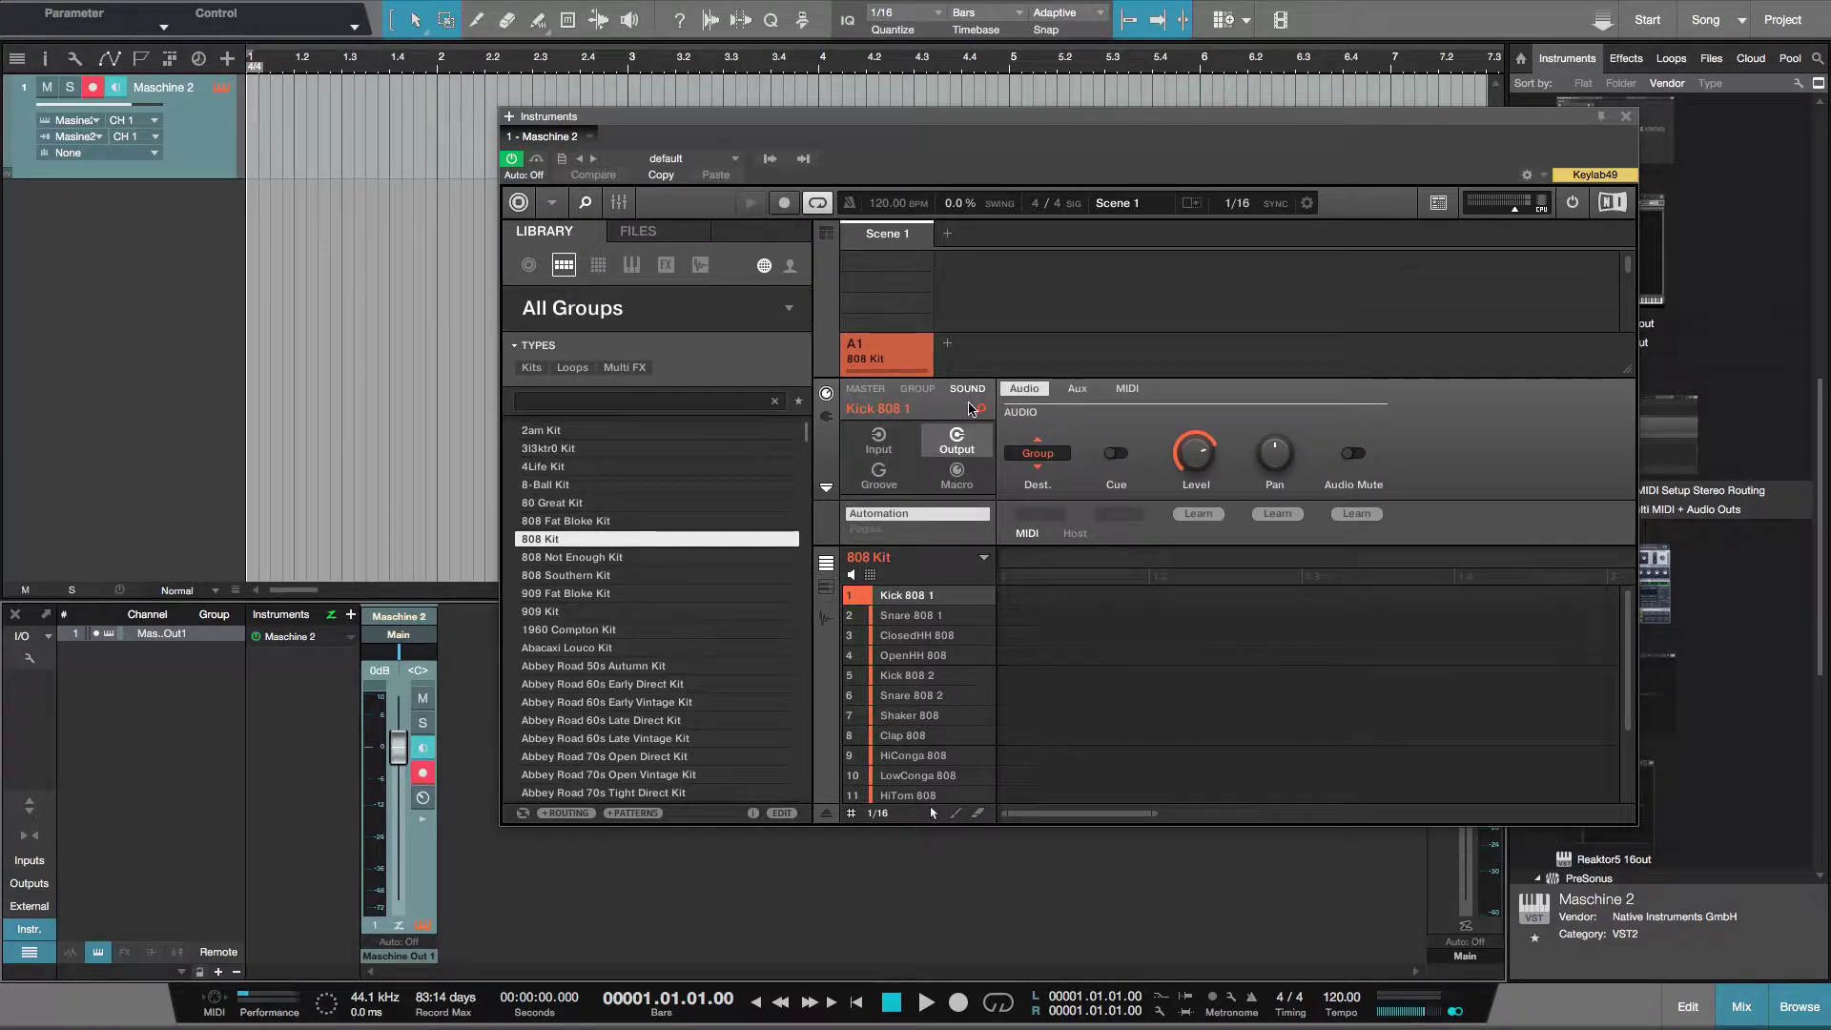
pyautogui.click(1127, 394)
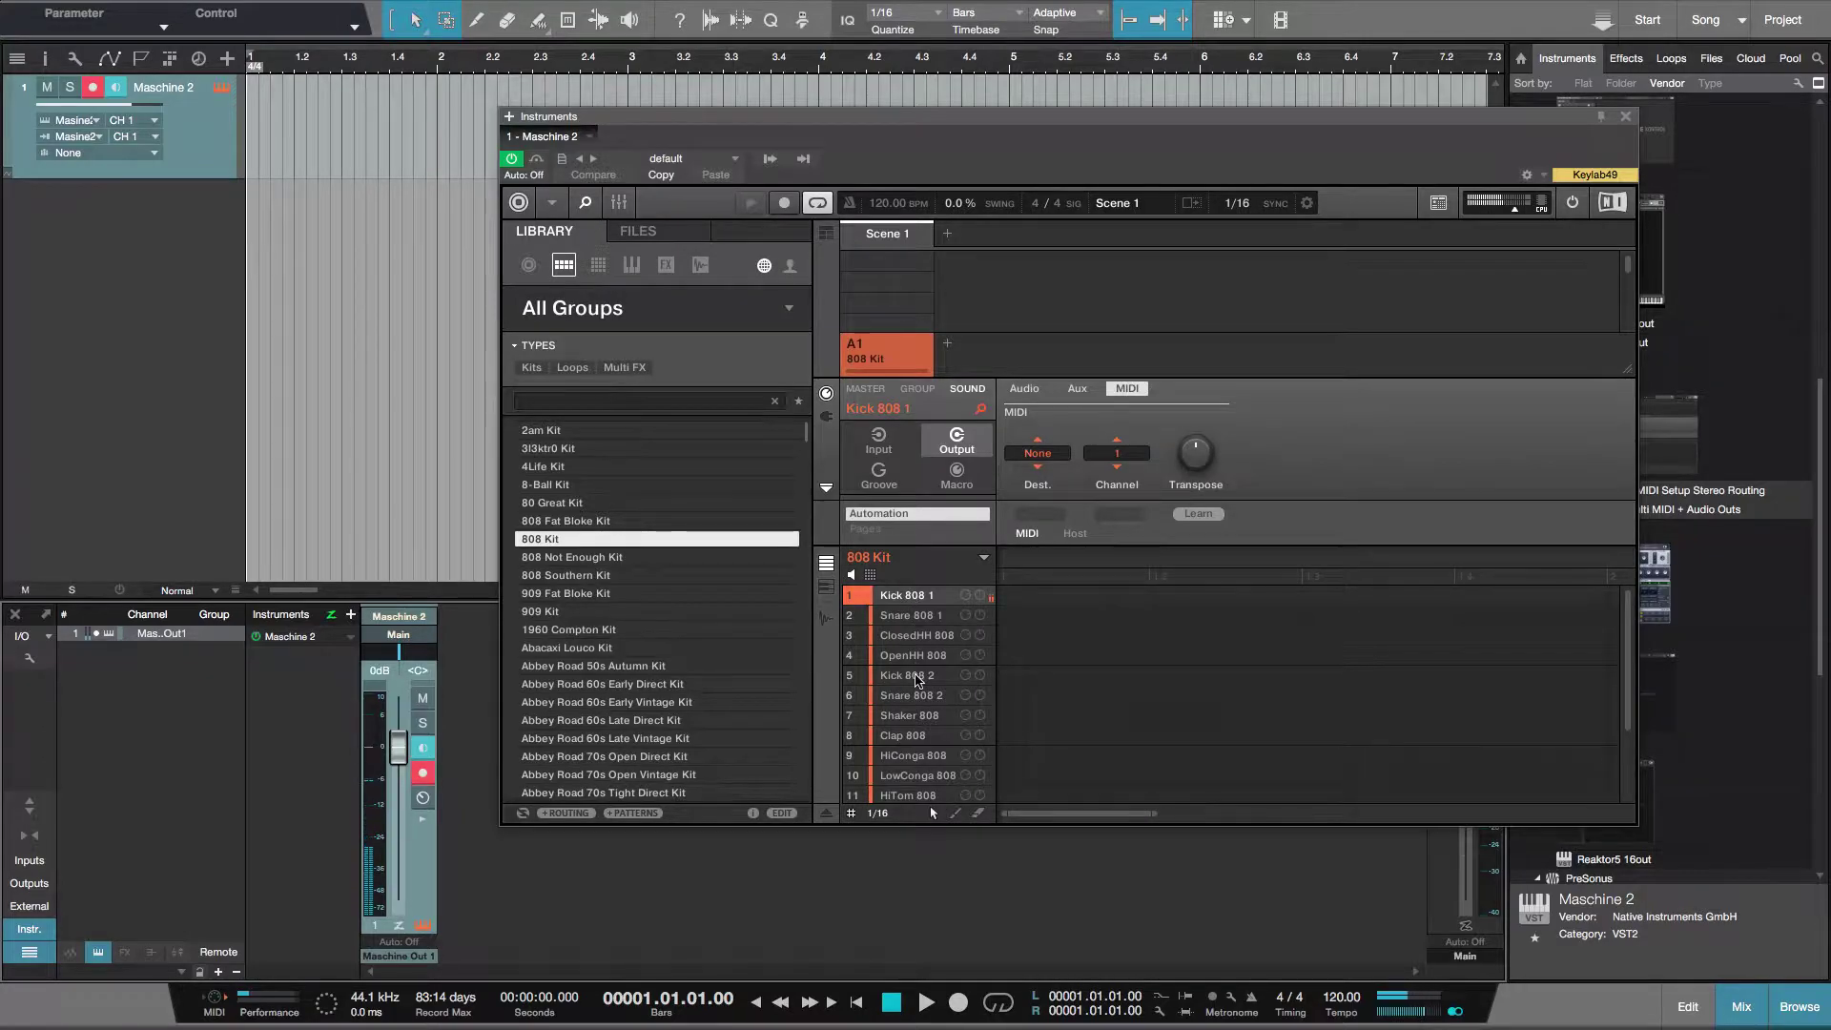
pyautogui.scroll(-5, 917, 679)
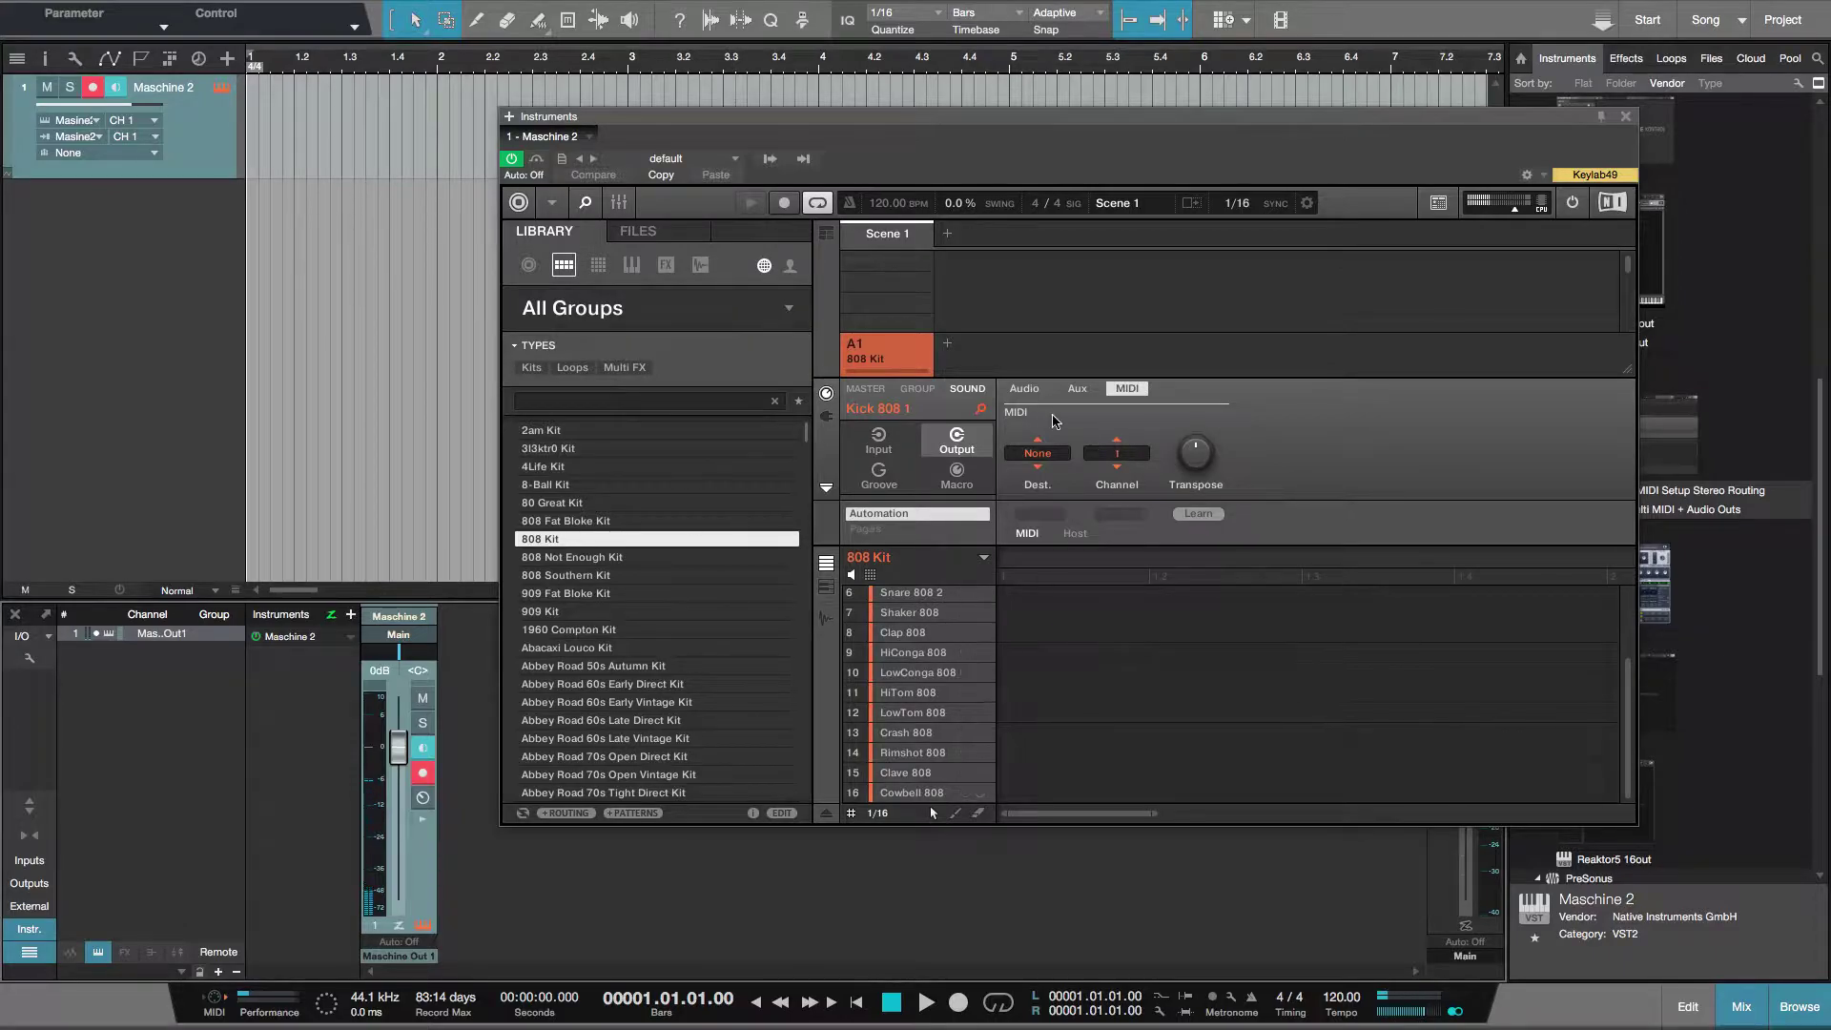
pyautogui.click(1044, 456)
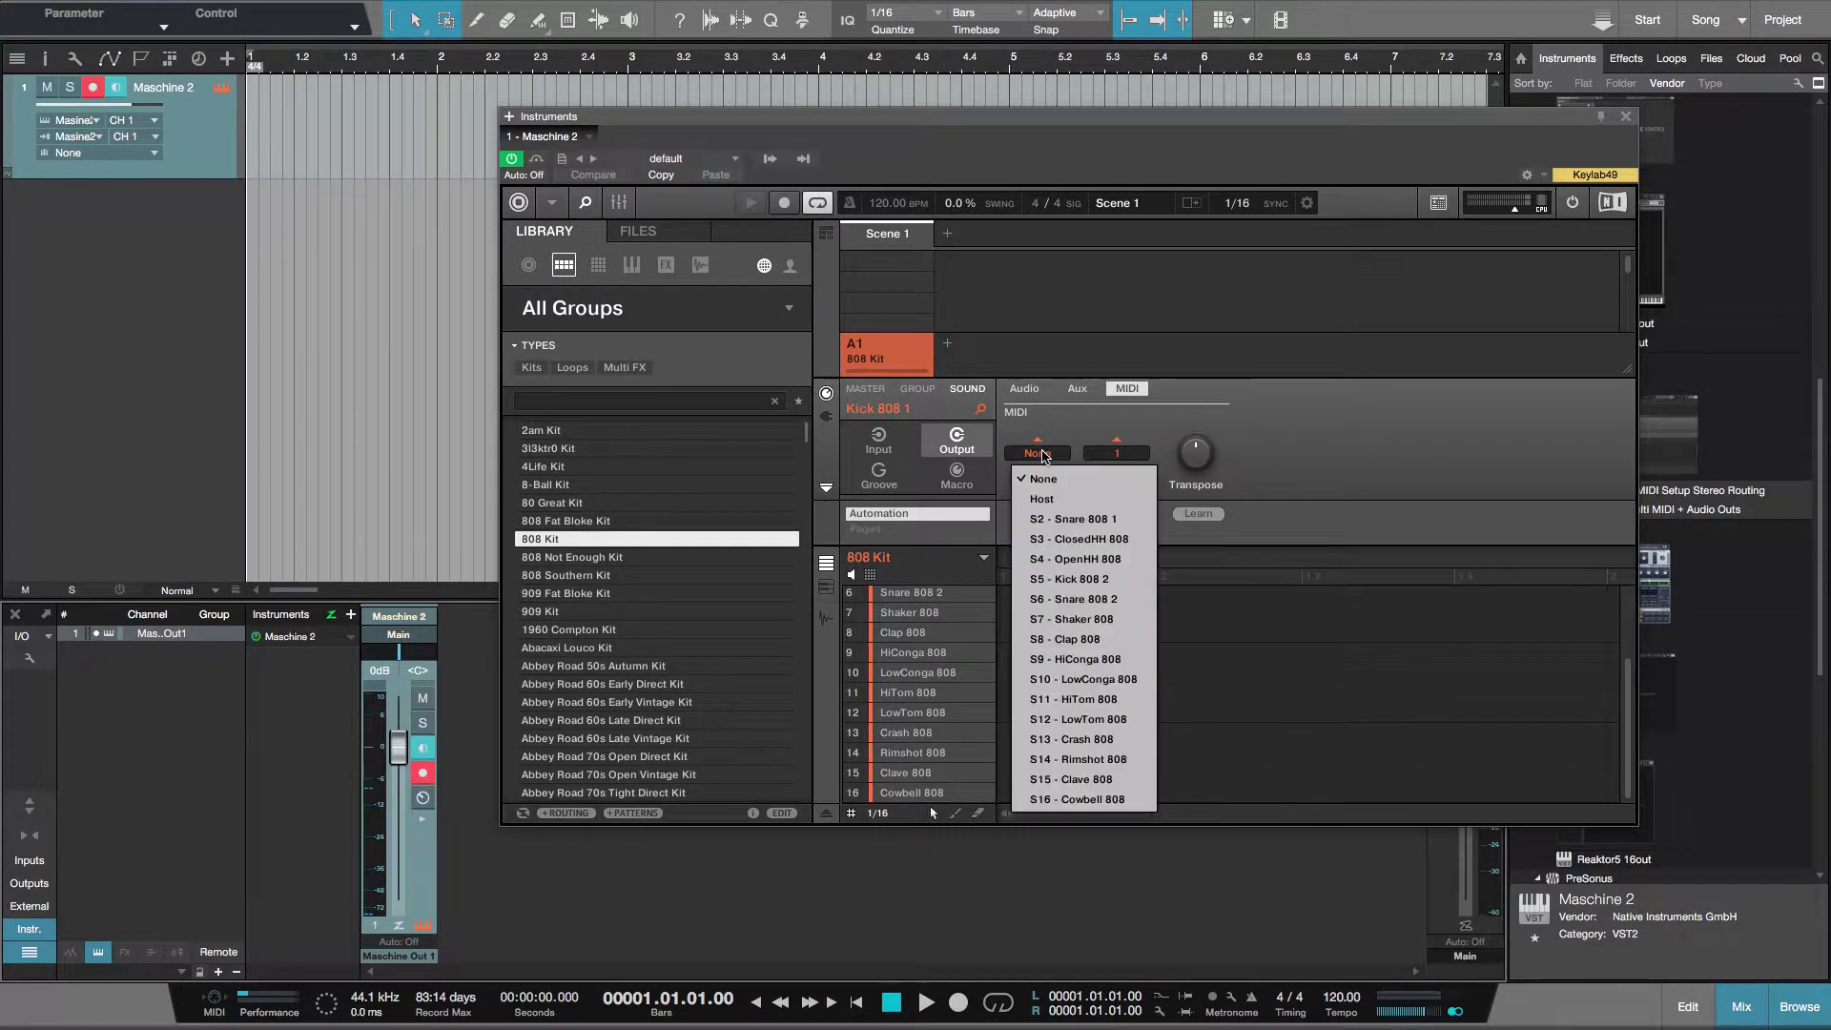
pyautogui.click(1061, 500)
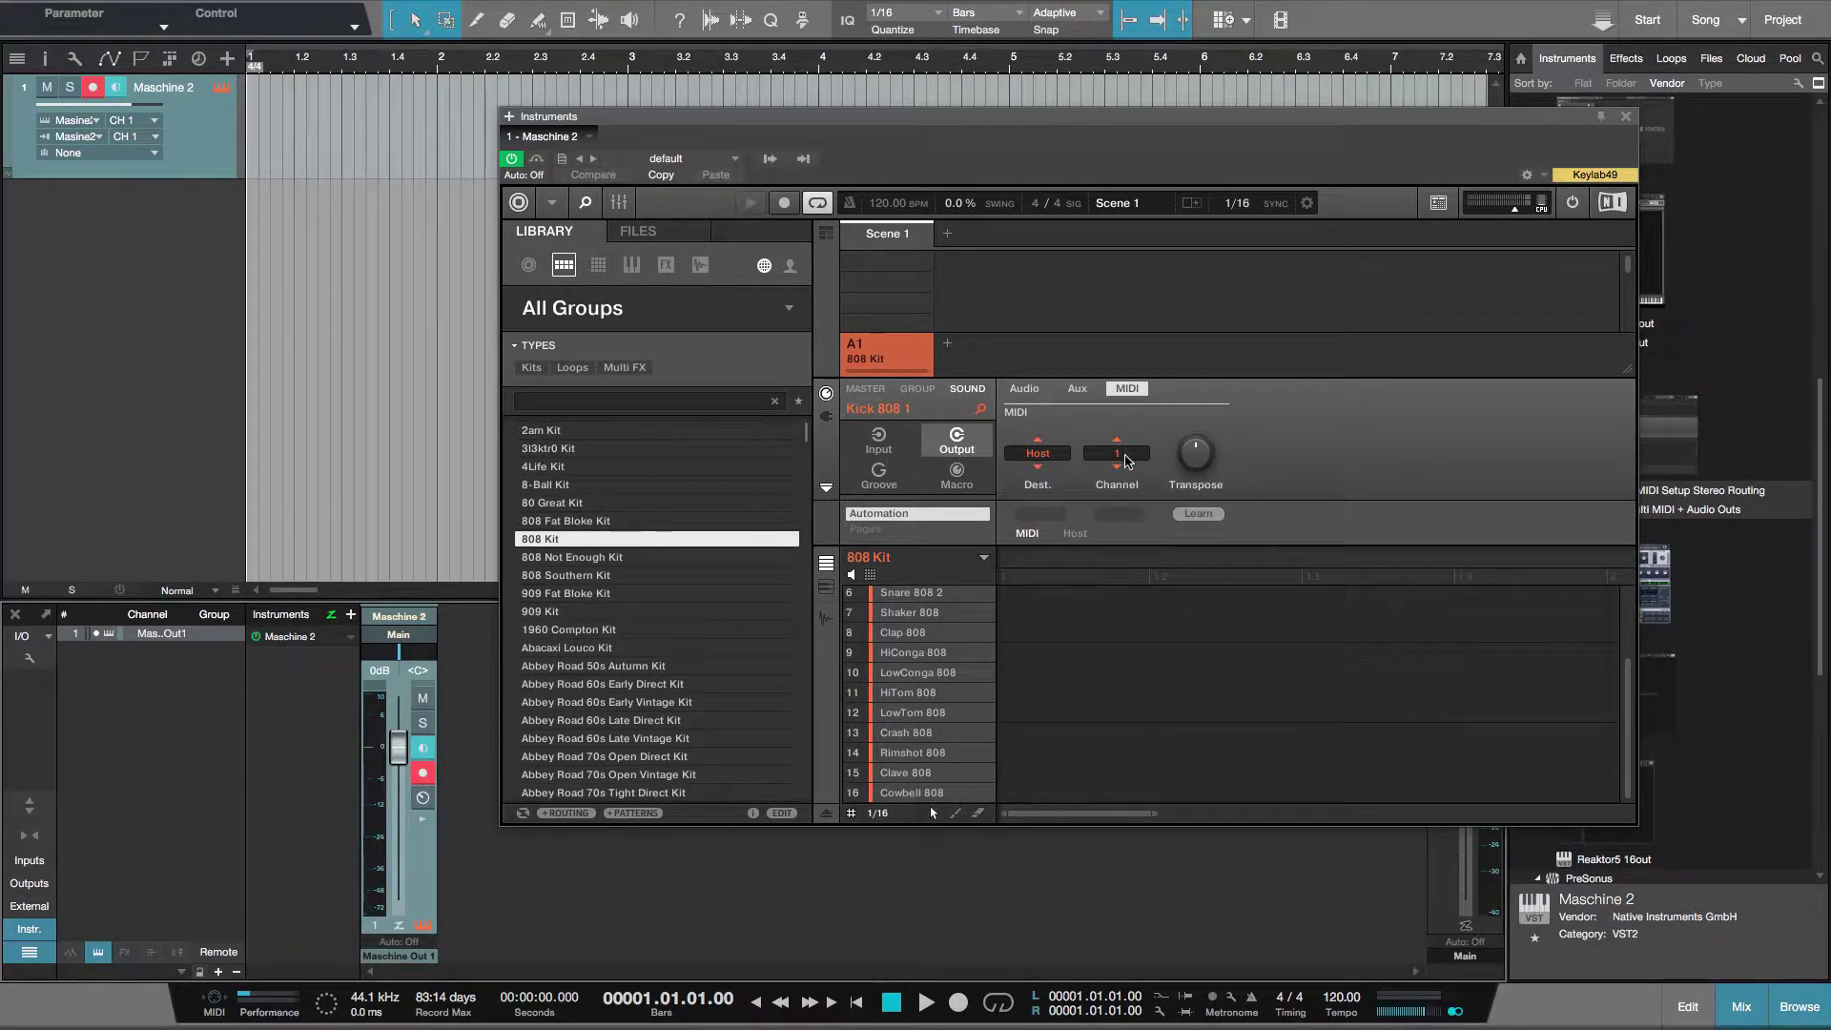
pyautogui.click(890, 438)
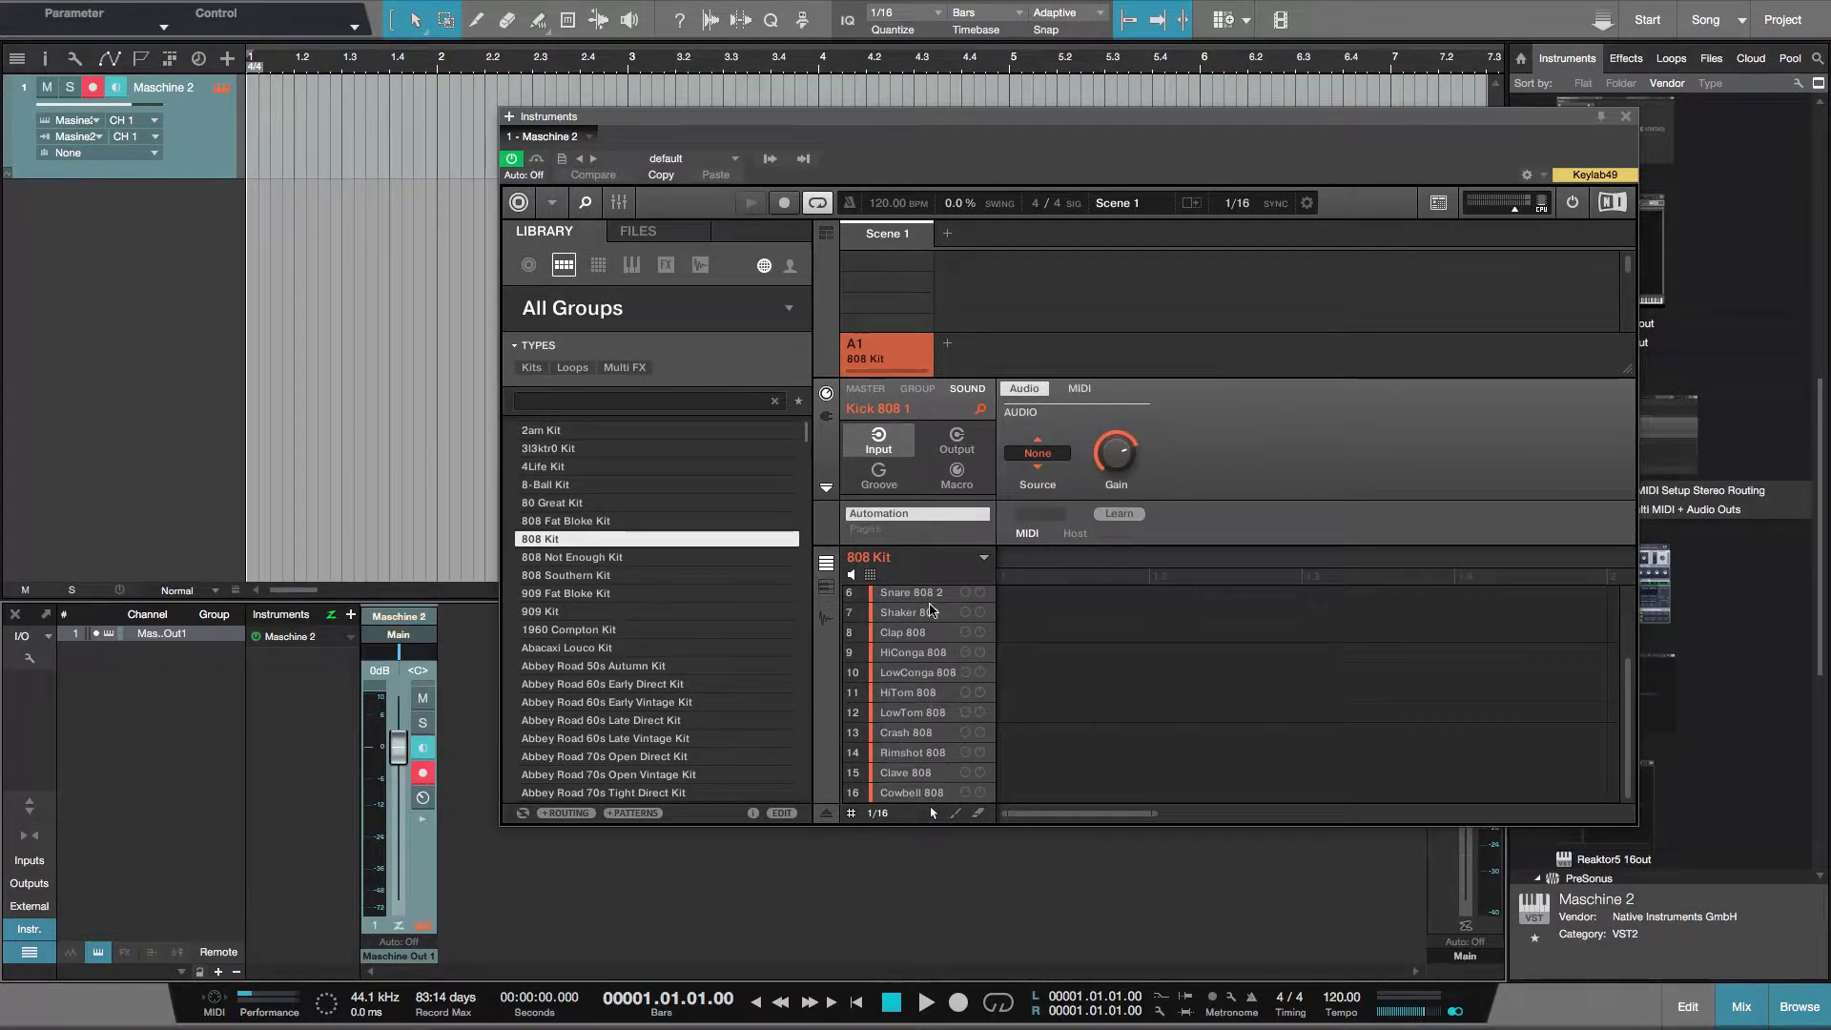
pyautogui.click(1088, 390)
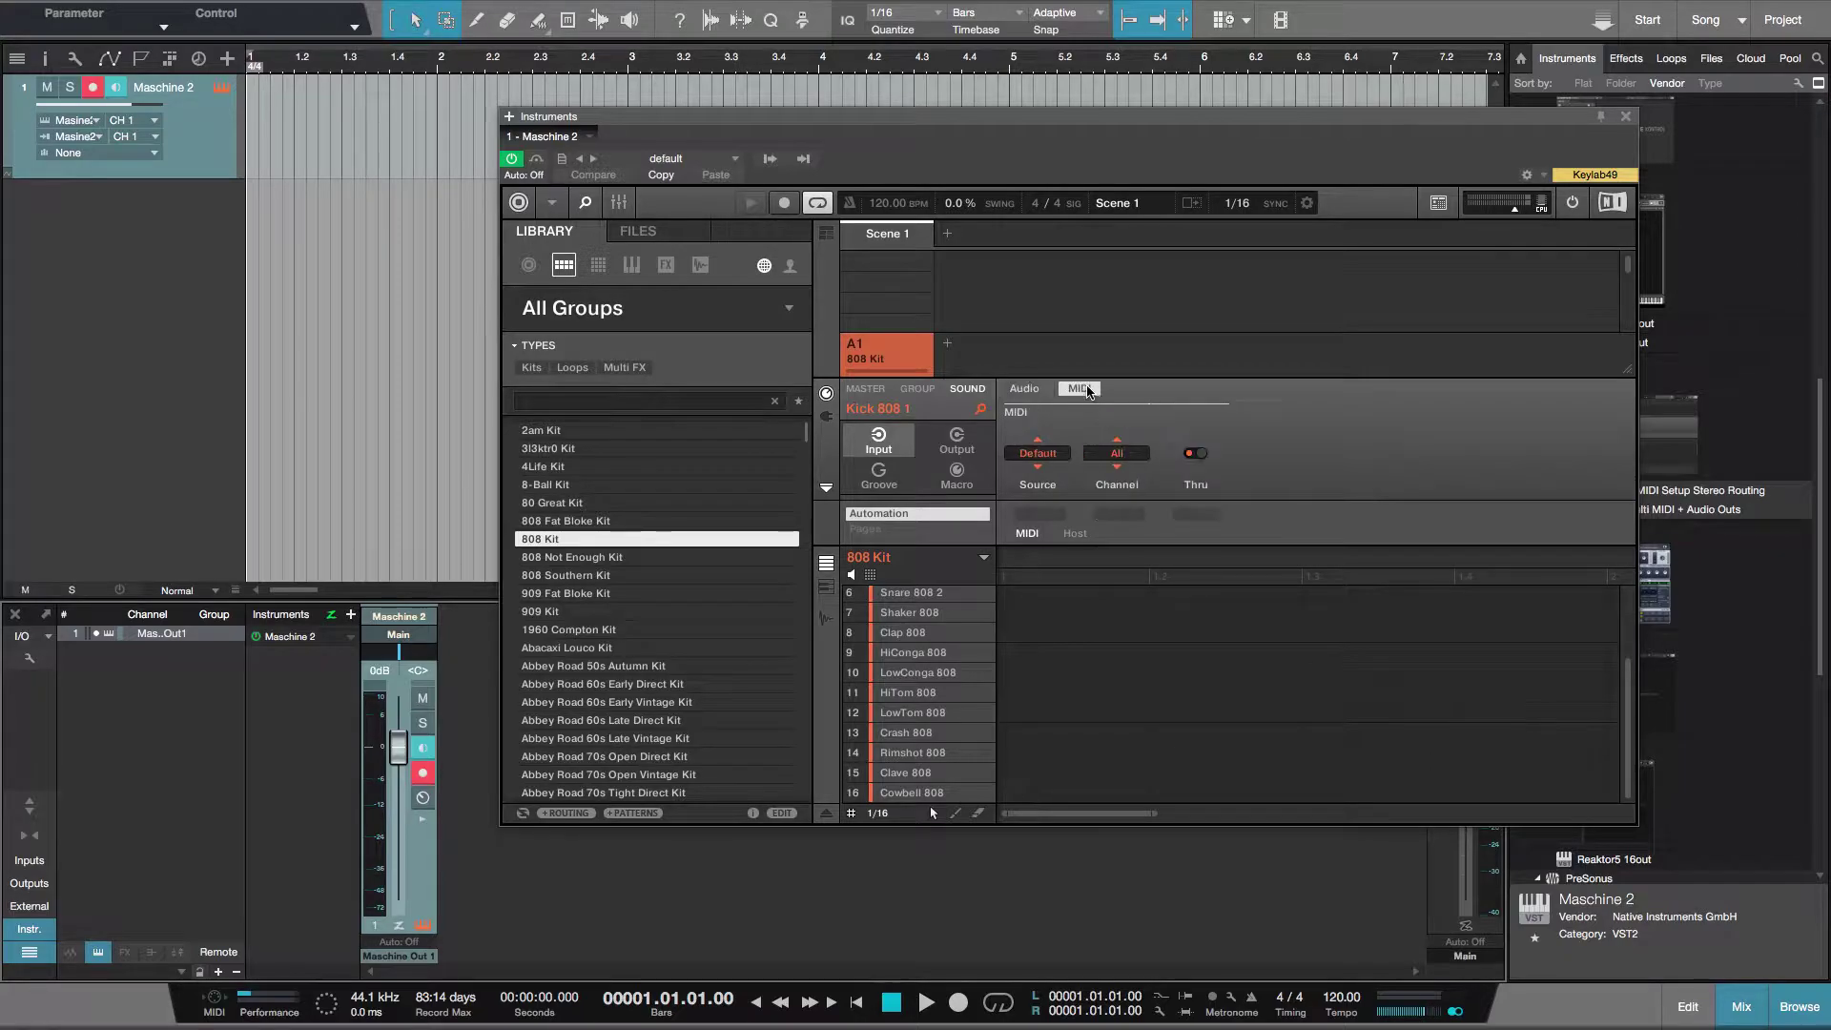
pyautogui.click(1195, 453)
# Step: Activate the 808 Kit group's MIDI input on channel 1 and raise its root note
pyautogui.click(919, 390)
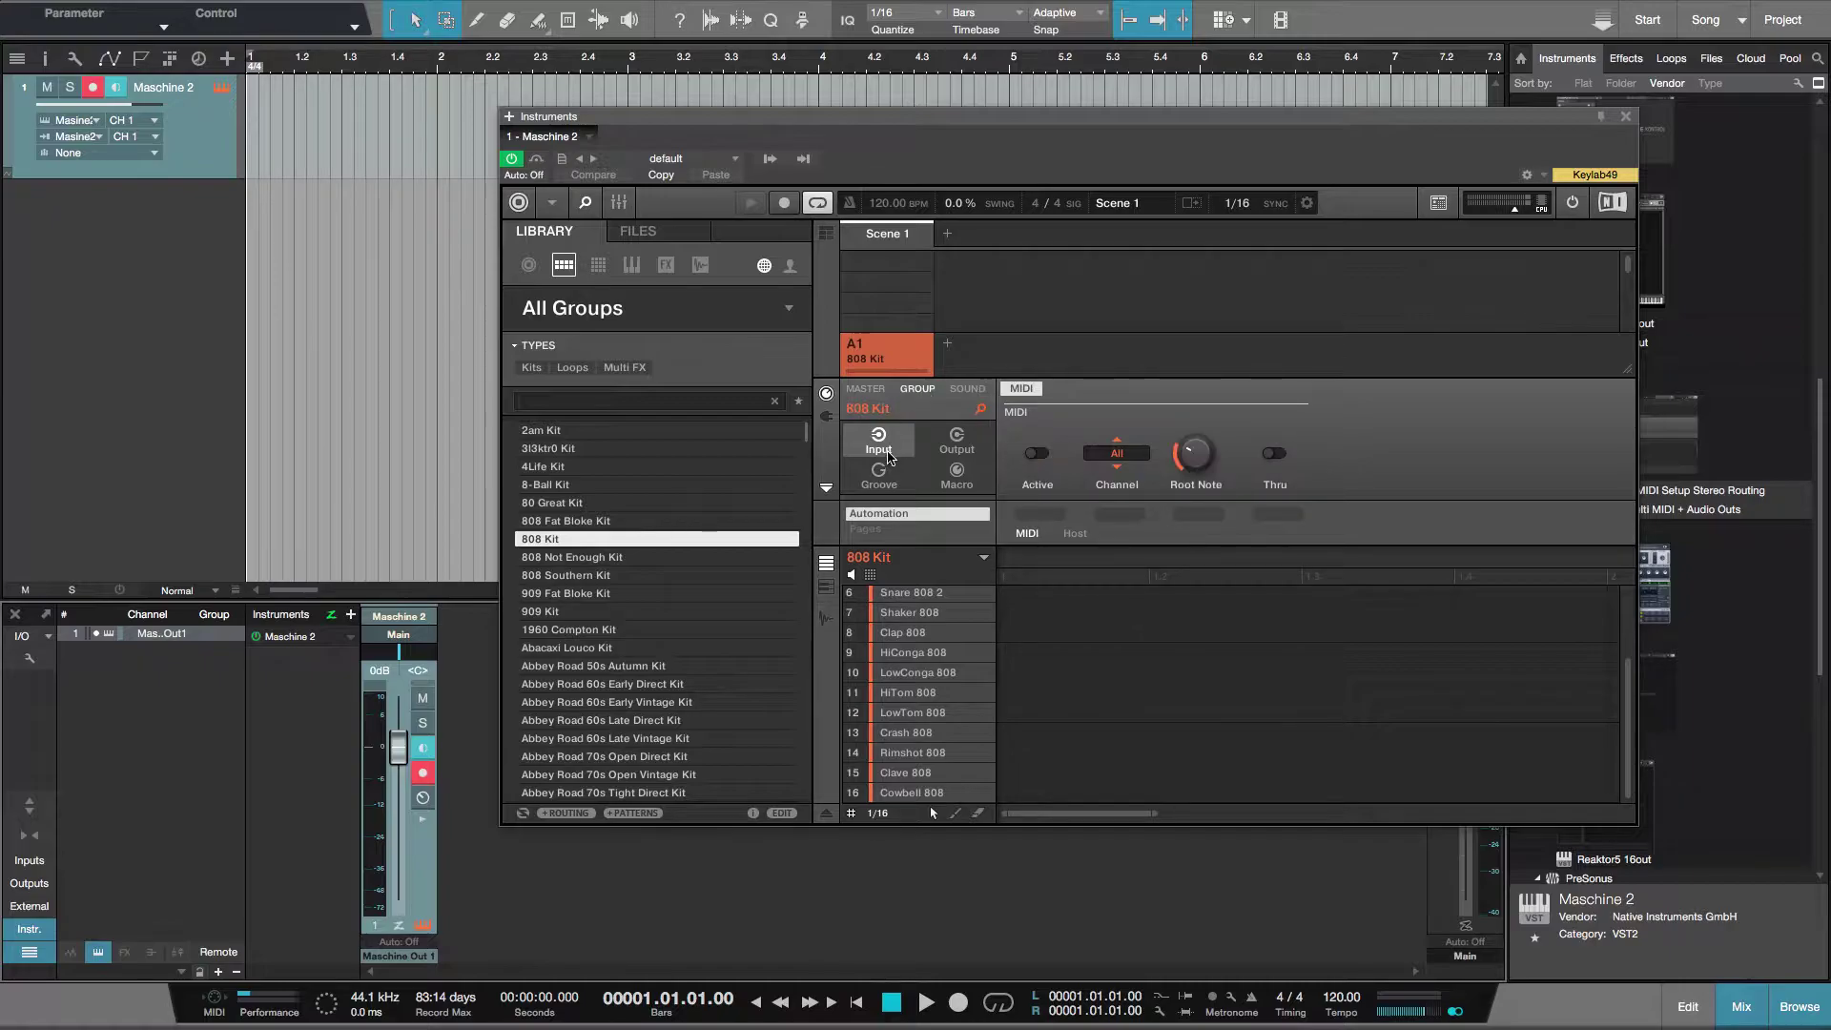
pyautogui.click(1038, 454)
pyautogui.click(1117, 454)
pyautogui.click(1133, 497)
pyautogui.moveTo(1195, 454); pyautogui.dragTo(1195, 428)
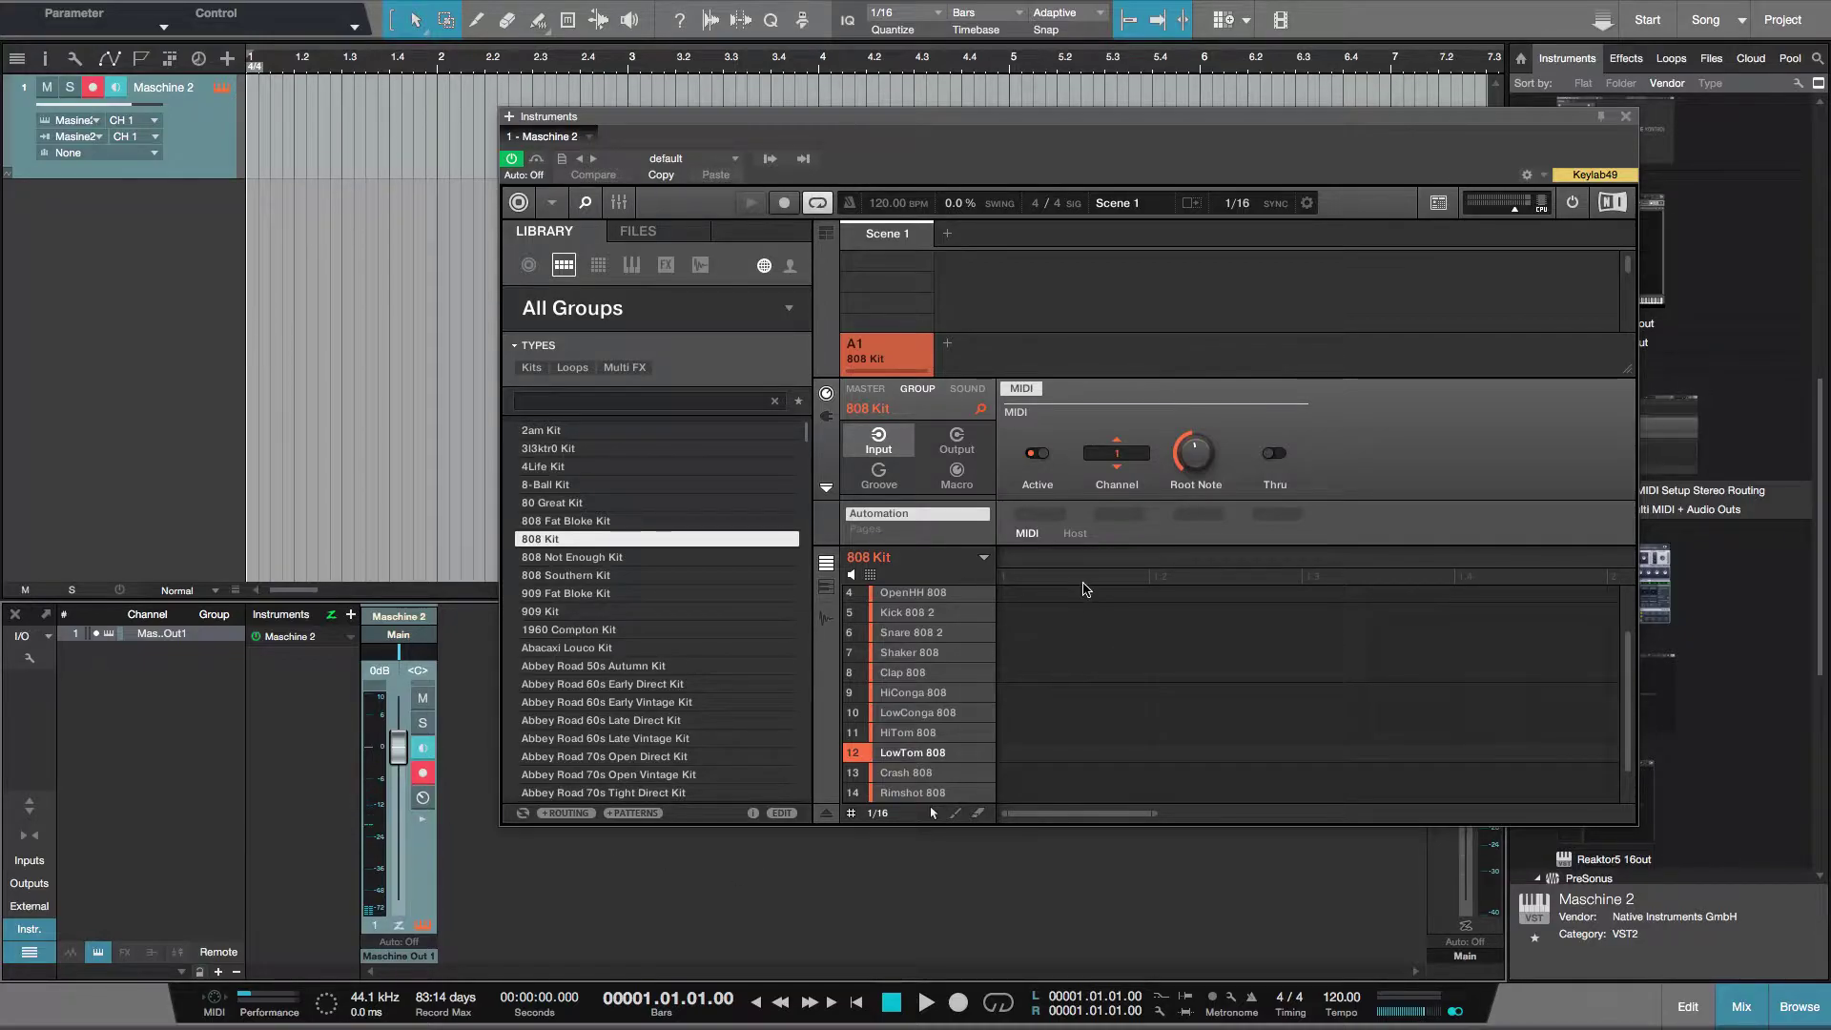
# Step: Add seven empty groups, B1 through H1, after the 808 Kit group
pyautogui.click(949, 347)
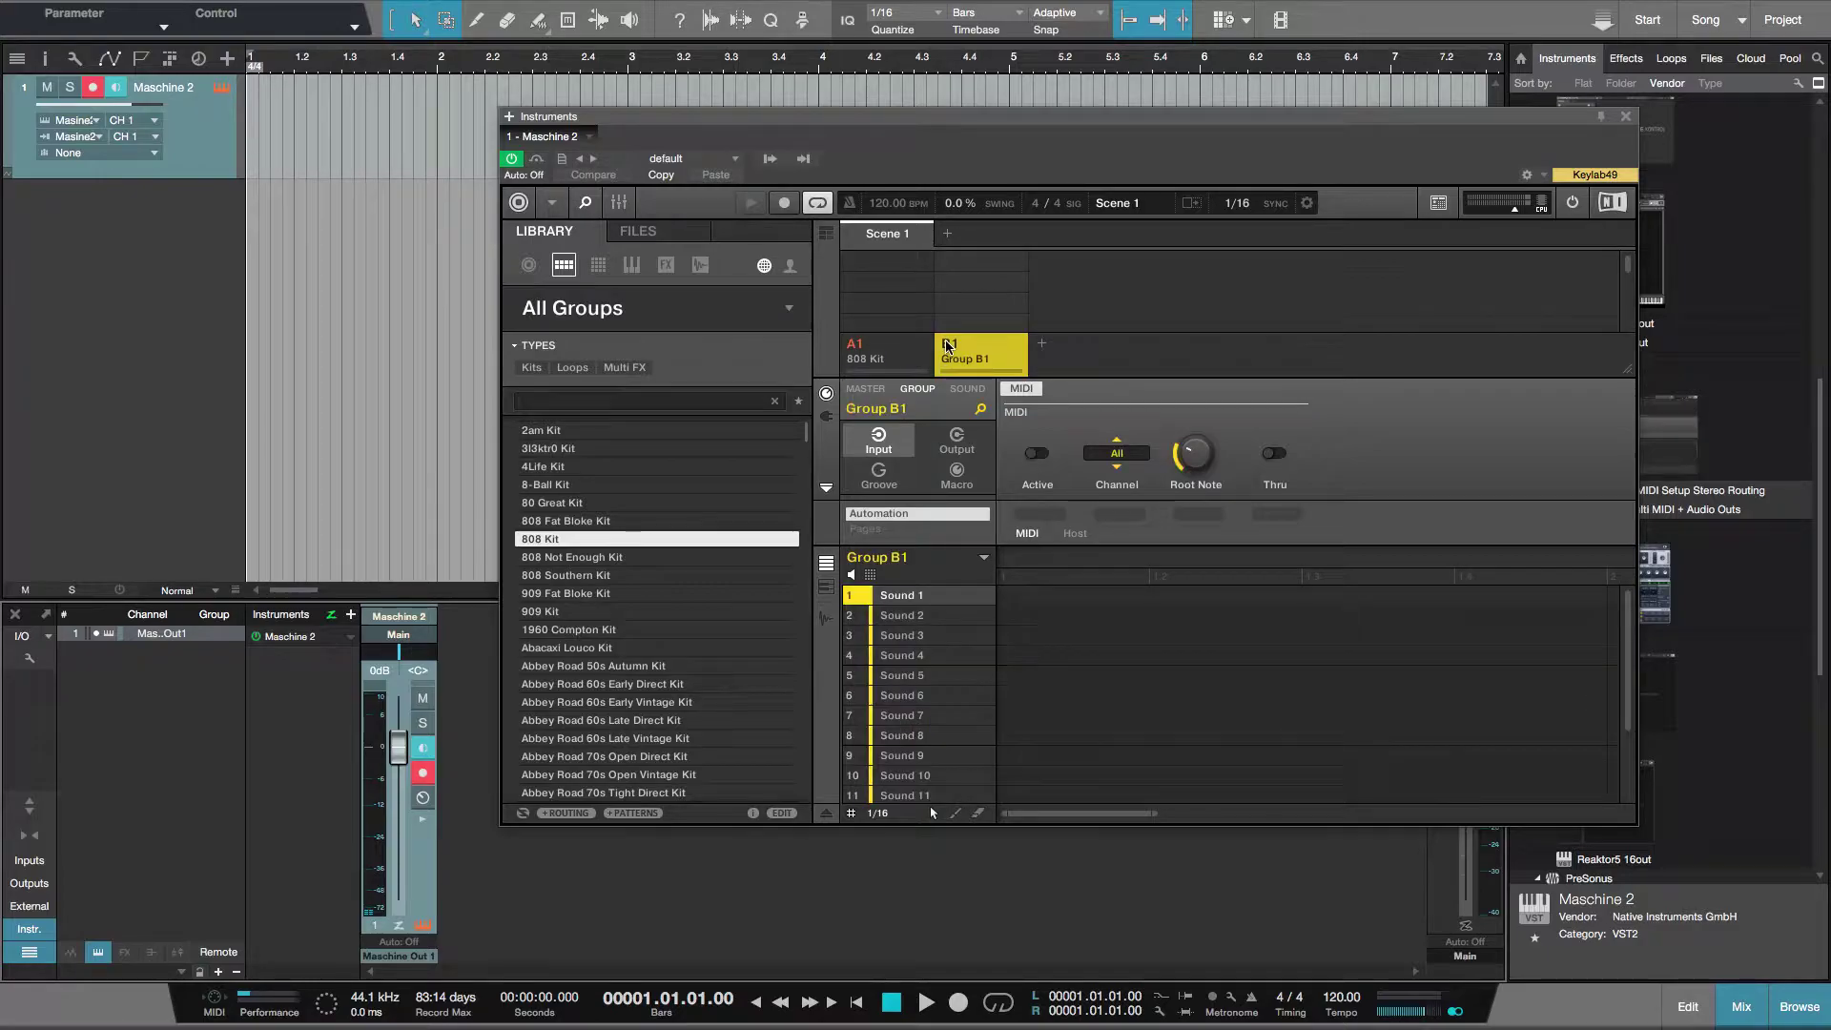
pyautogui.click(1042, 343)
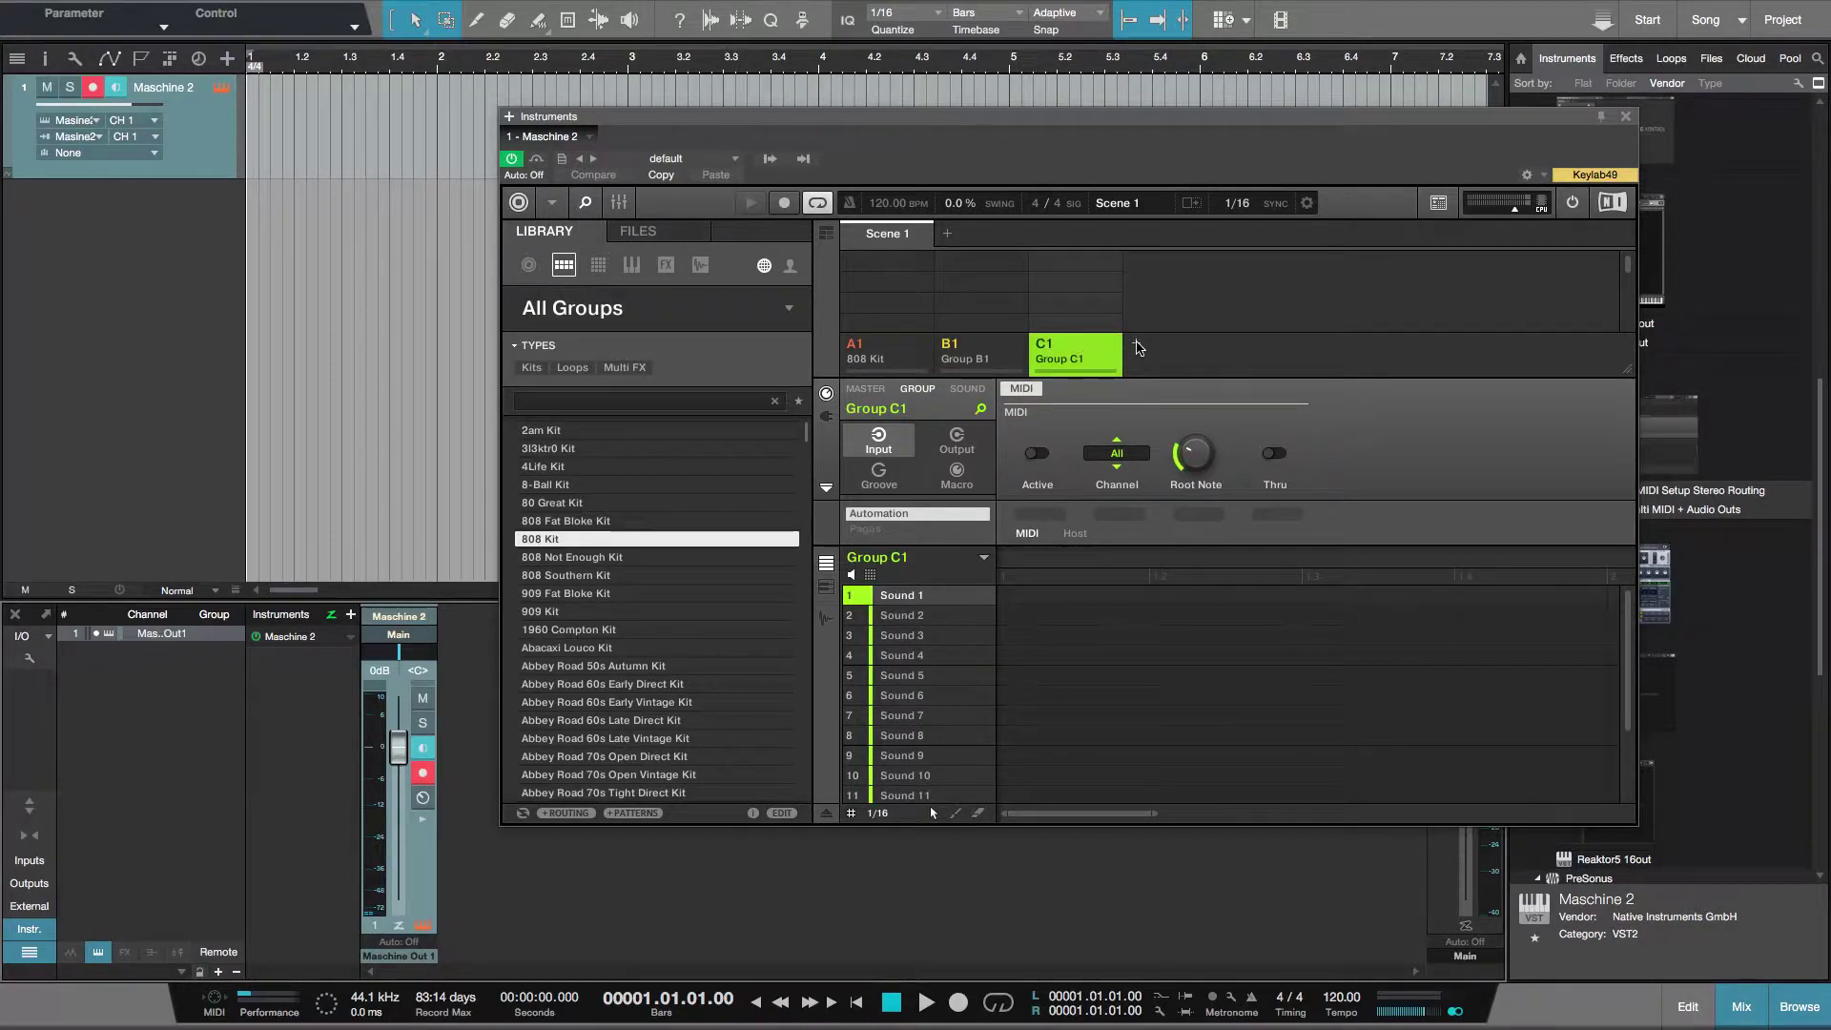
pyautogui.click(1137, 345)
pyautogui.click(1231, 343)
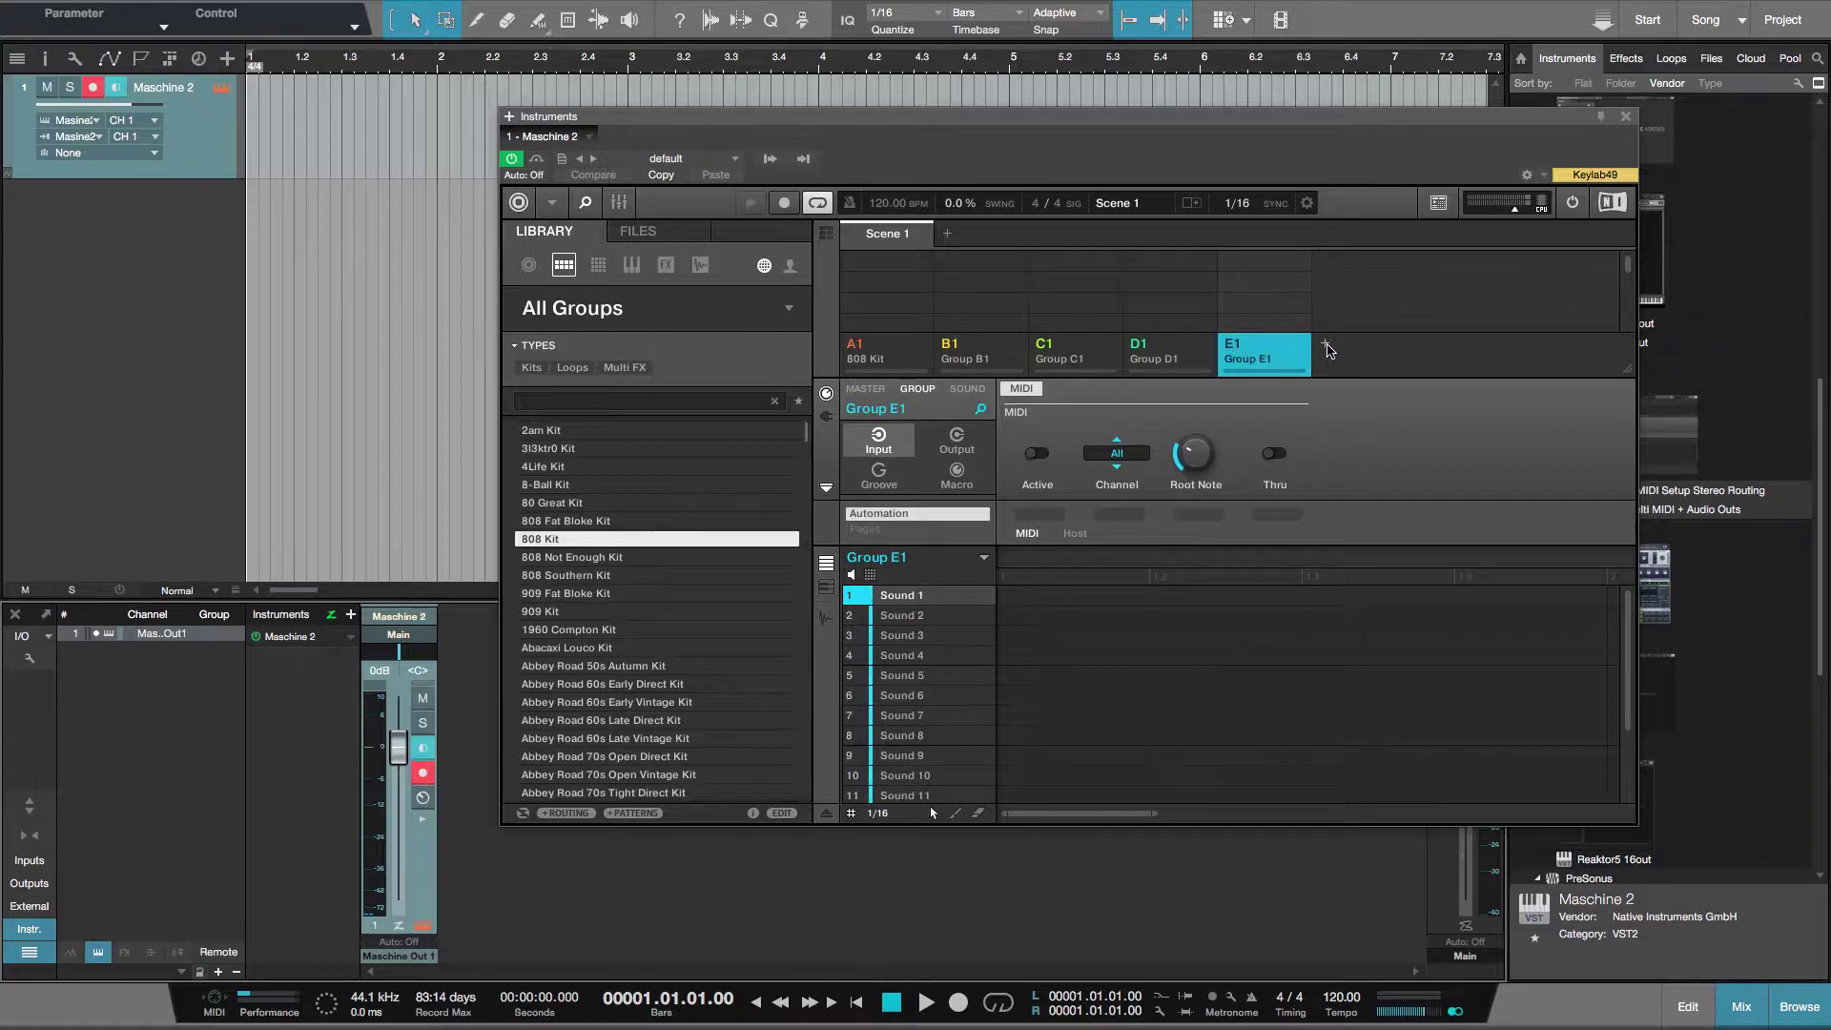
pyautogui.click(1327, 346)
pyautogui.click(1421, 343)
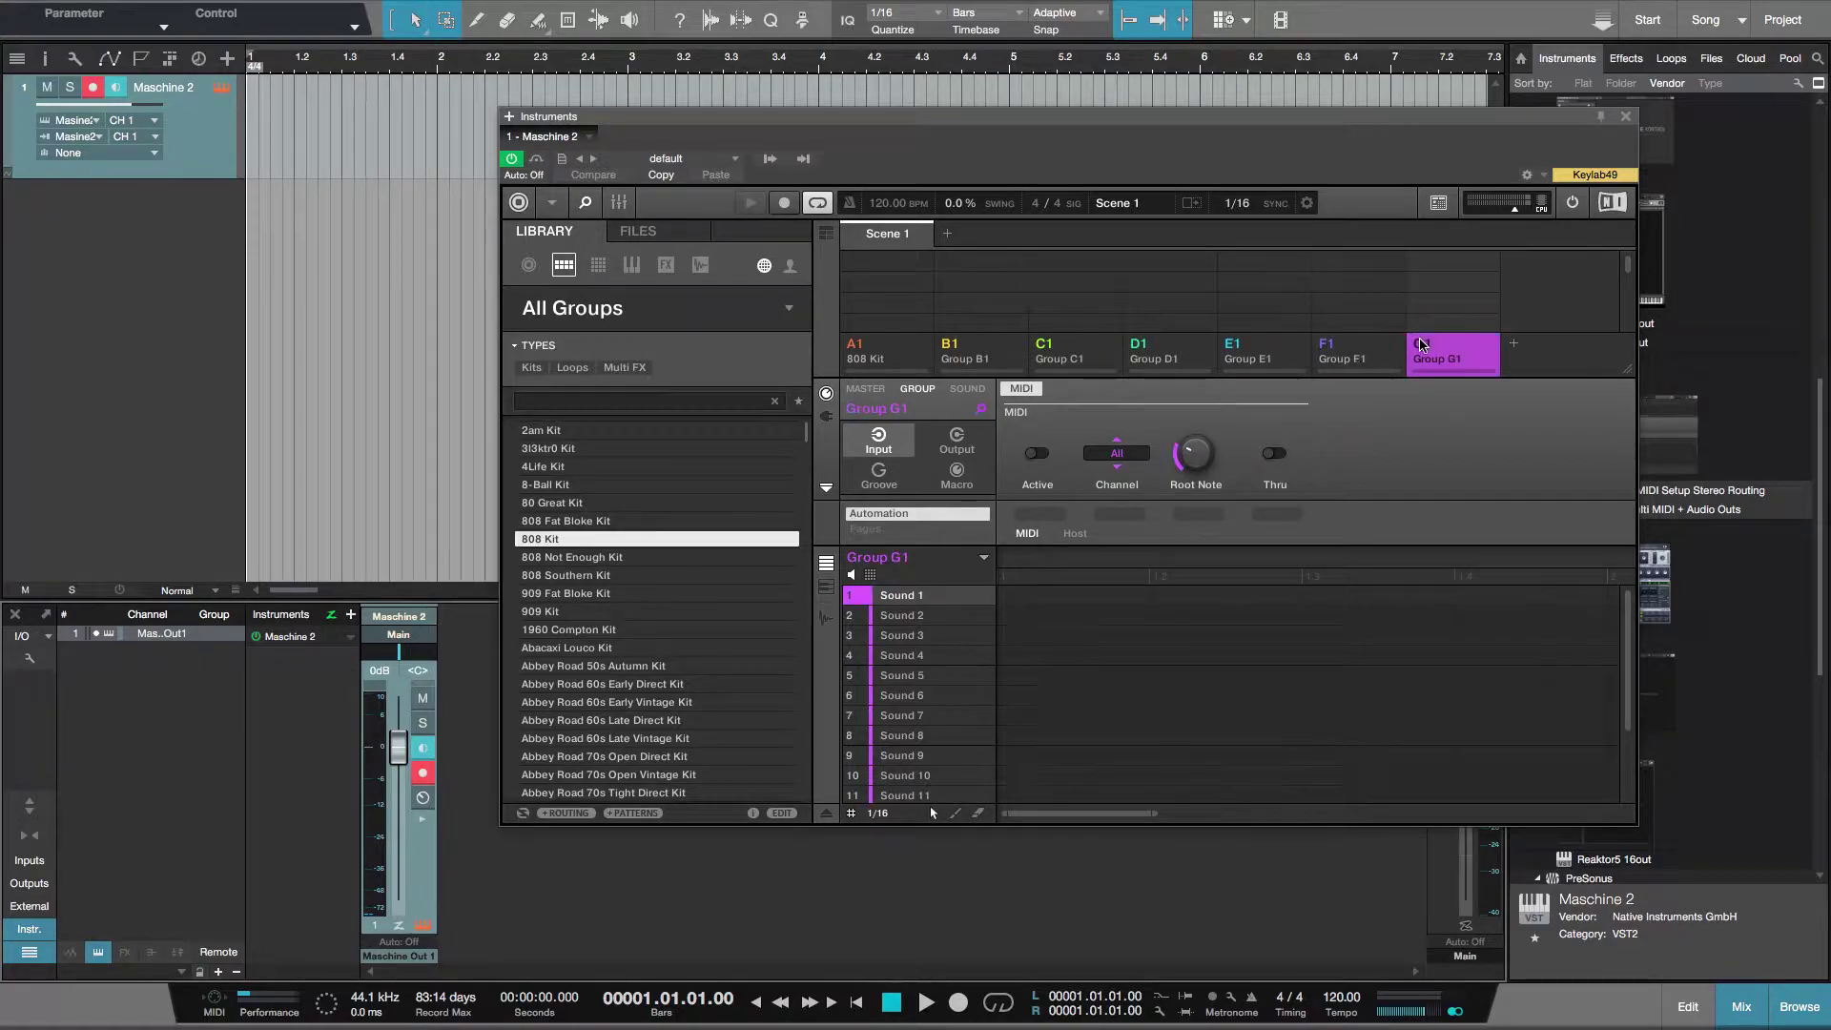
pyautogui.click(1517, 346)
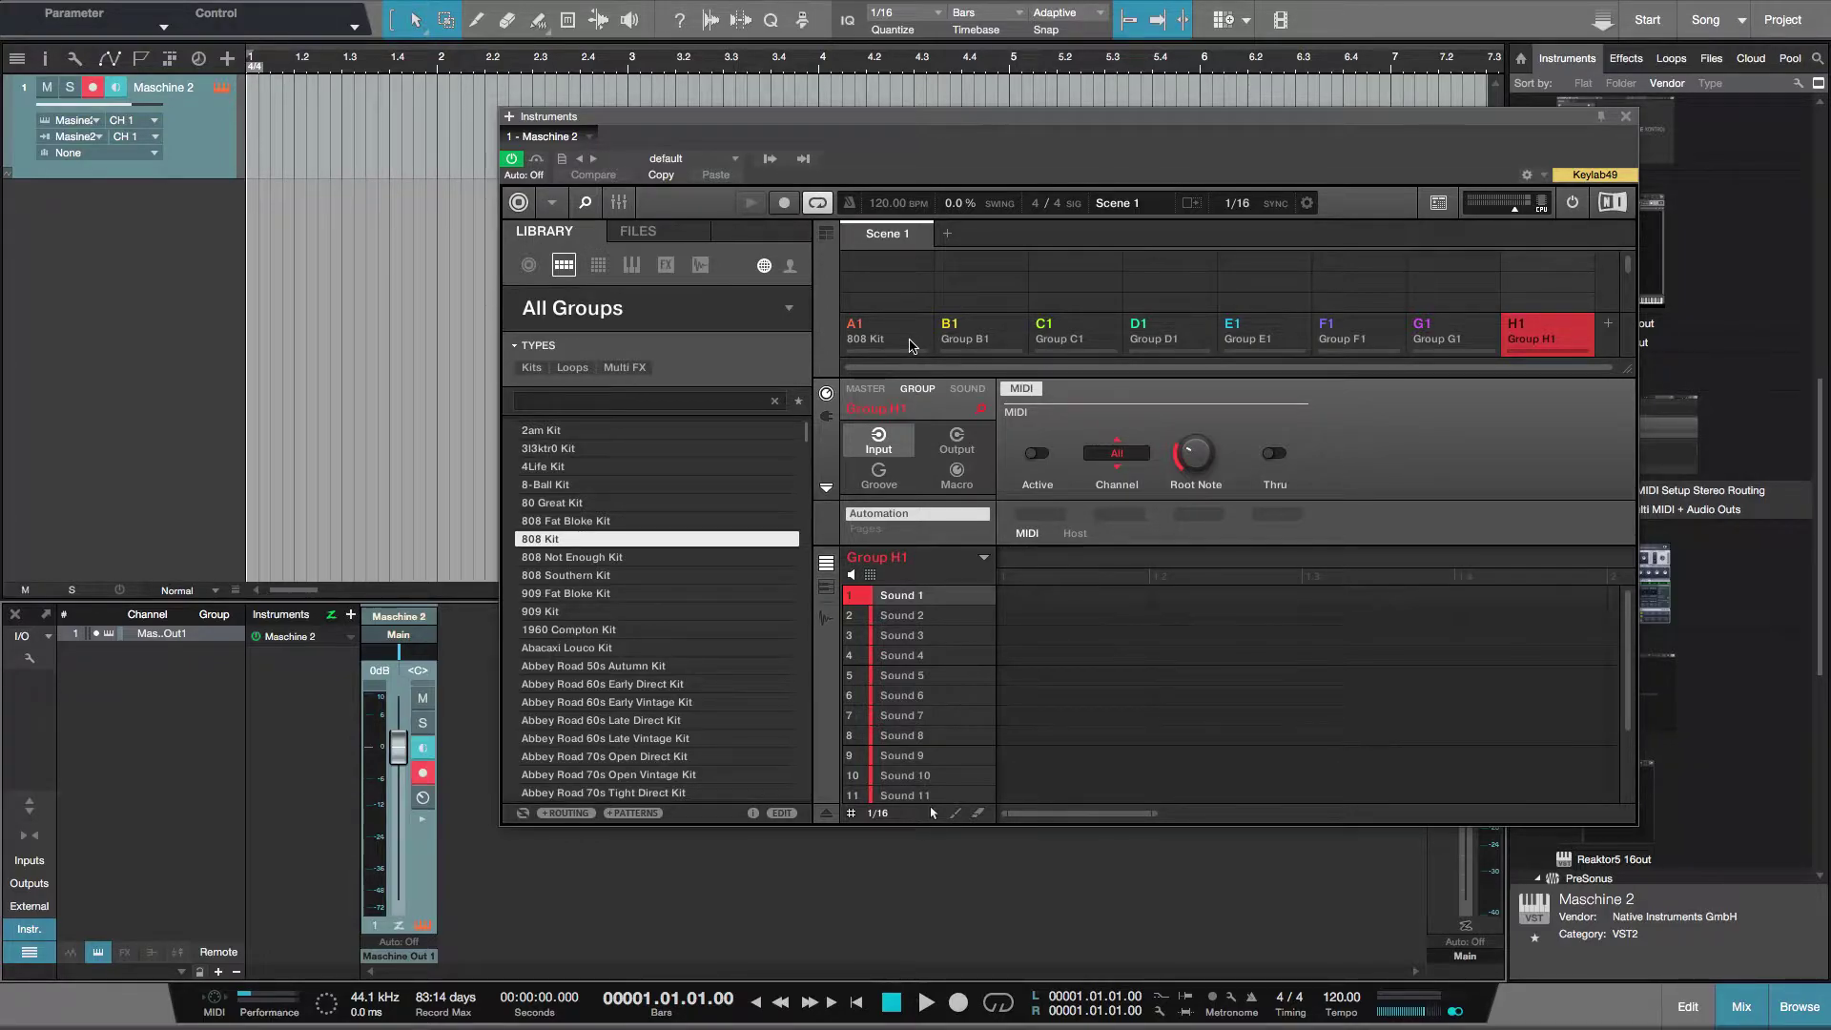
# Step: Copy the 808 Kit from group A1 and paste it into empty group B1
pyautogui.click(911, 345)
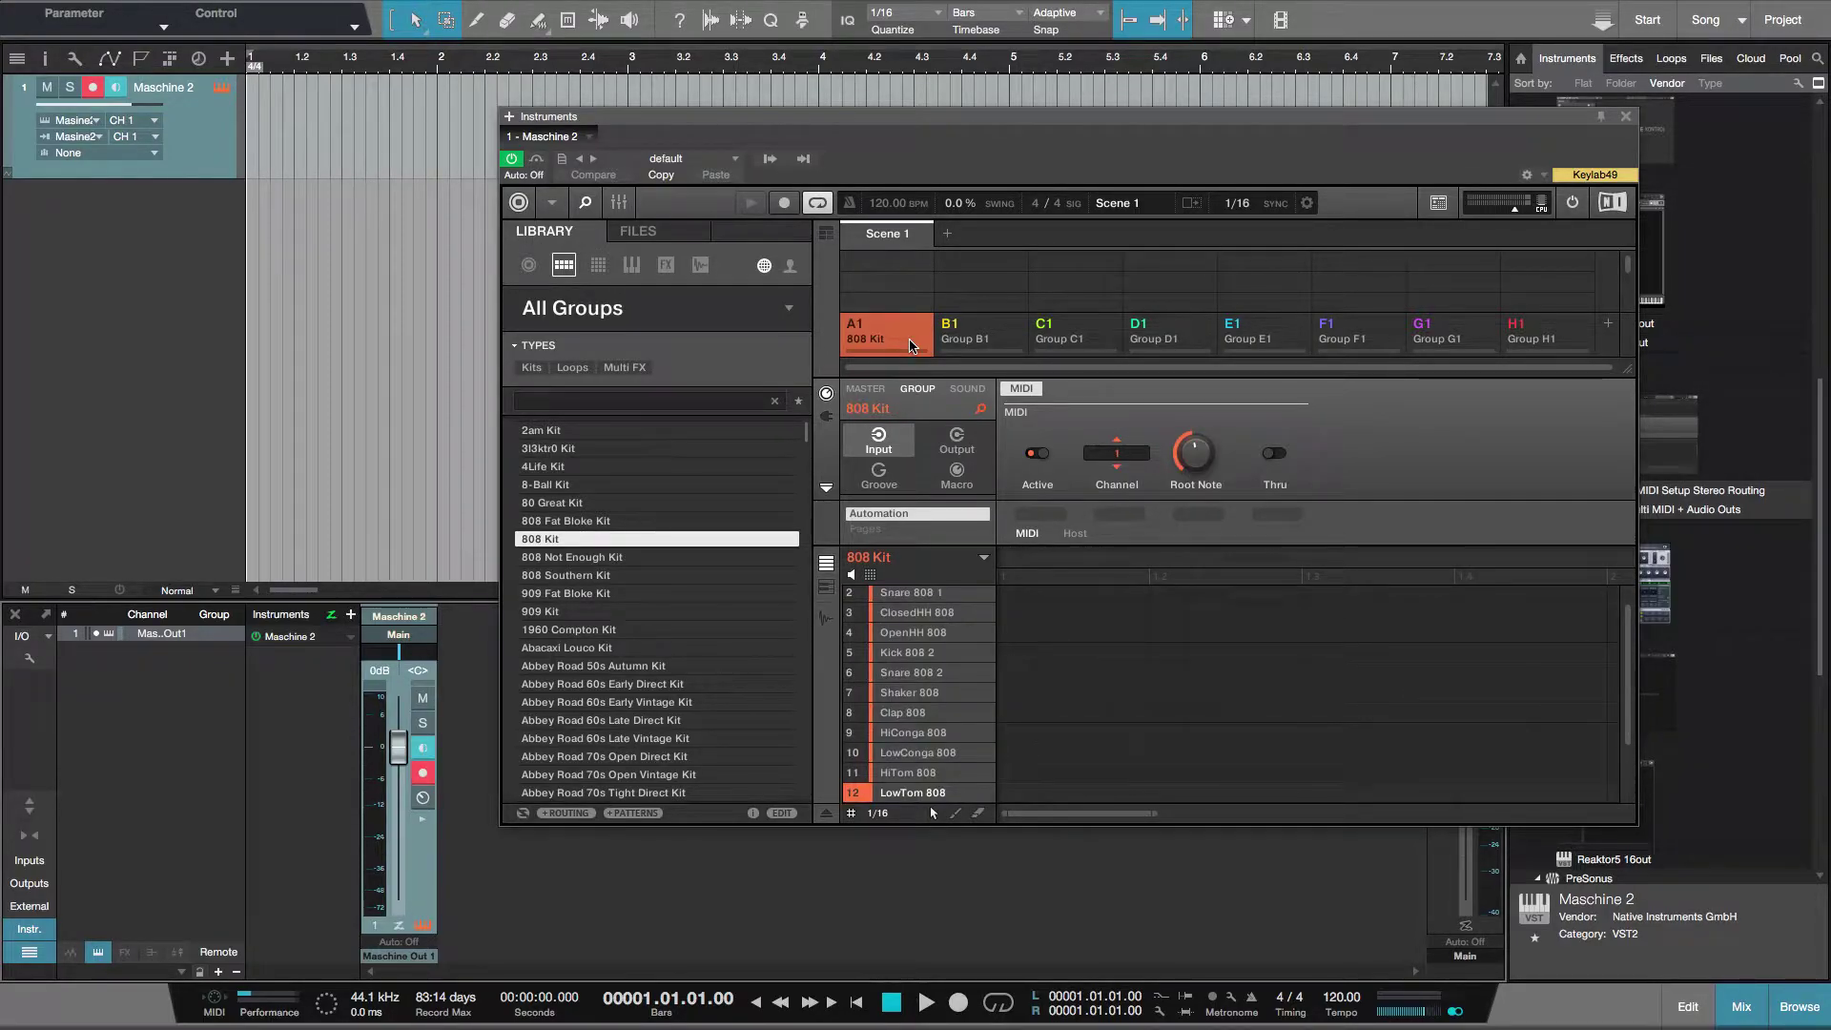
pyautogui.rightClick(911, 345)
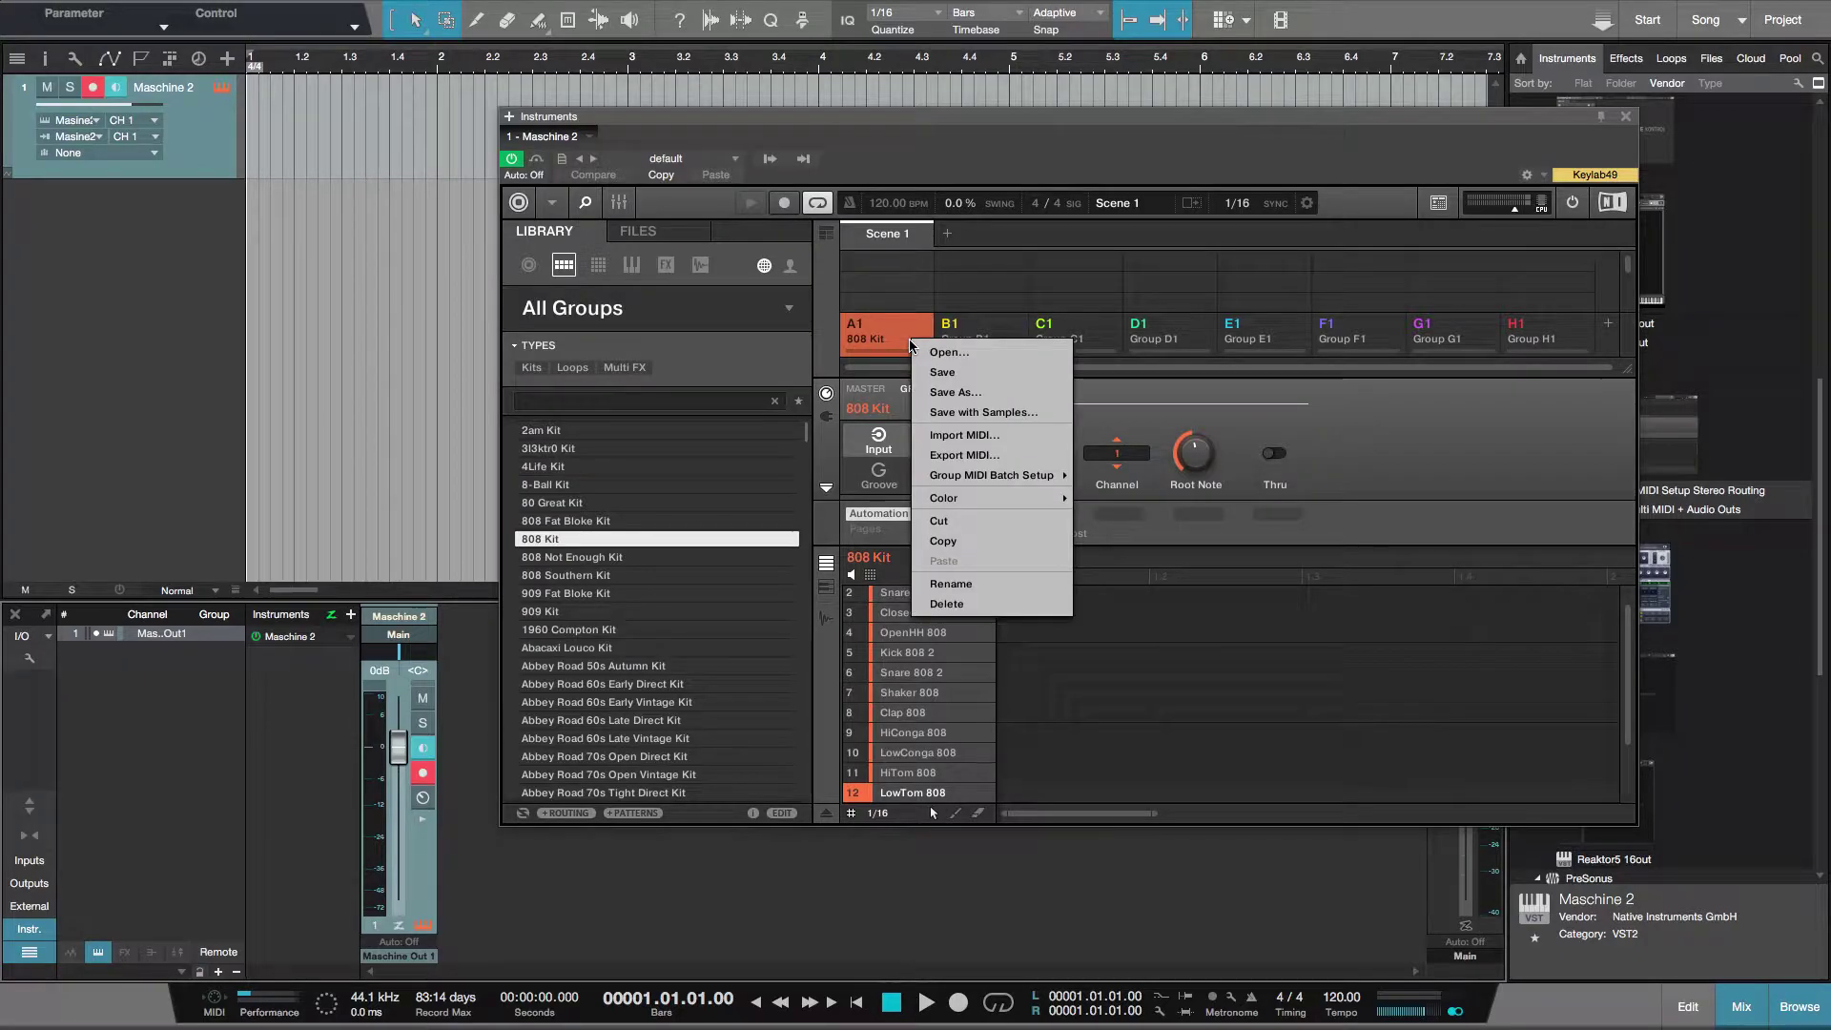
pyautogui.click(1013, 540)
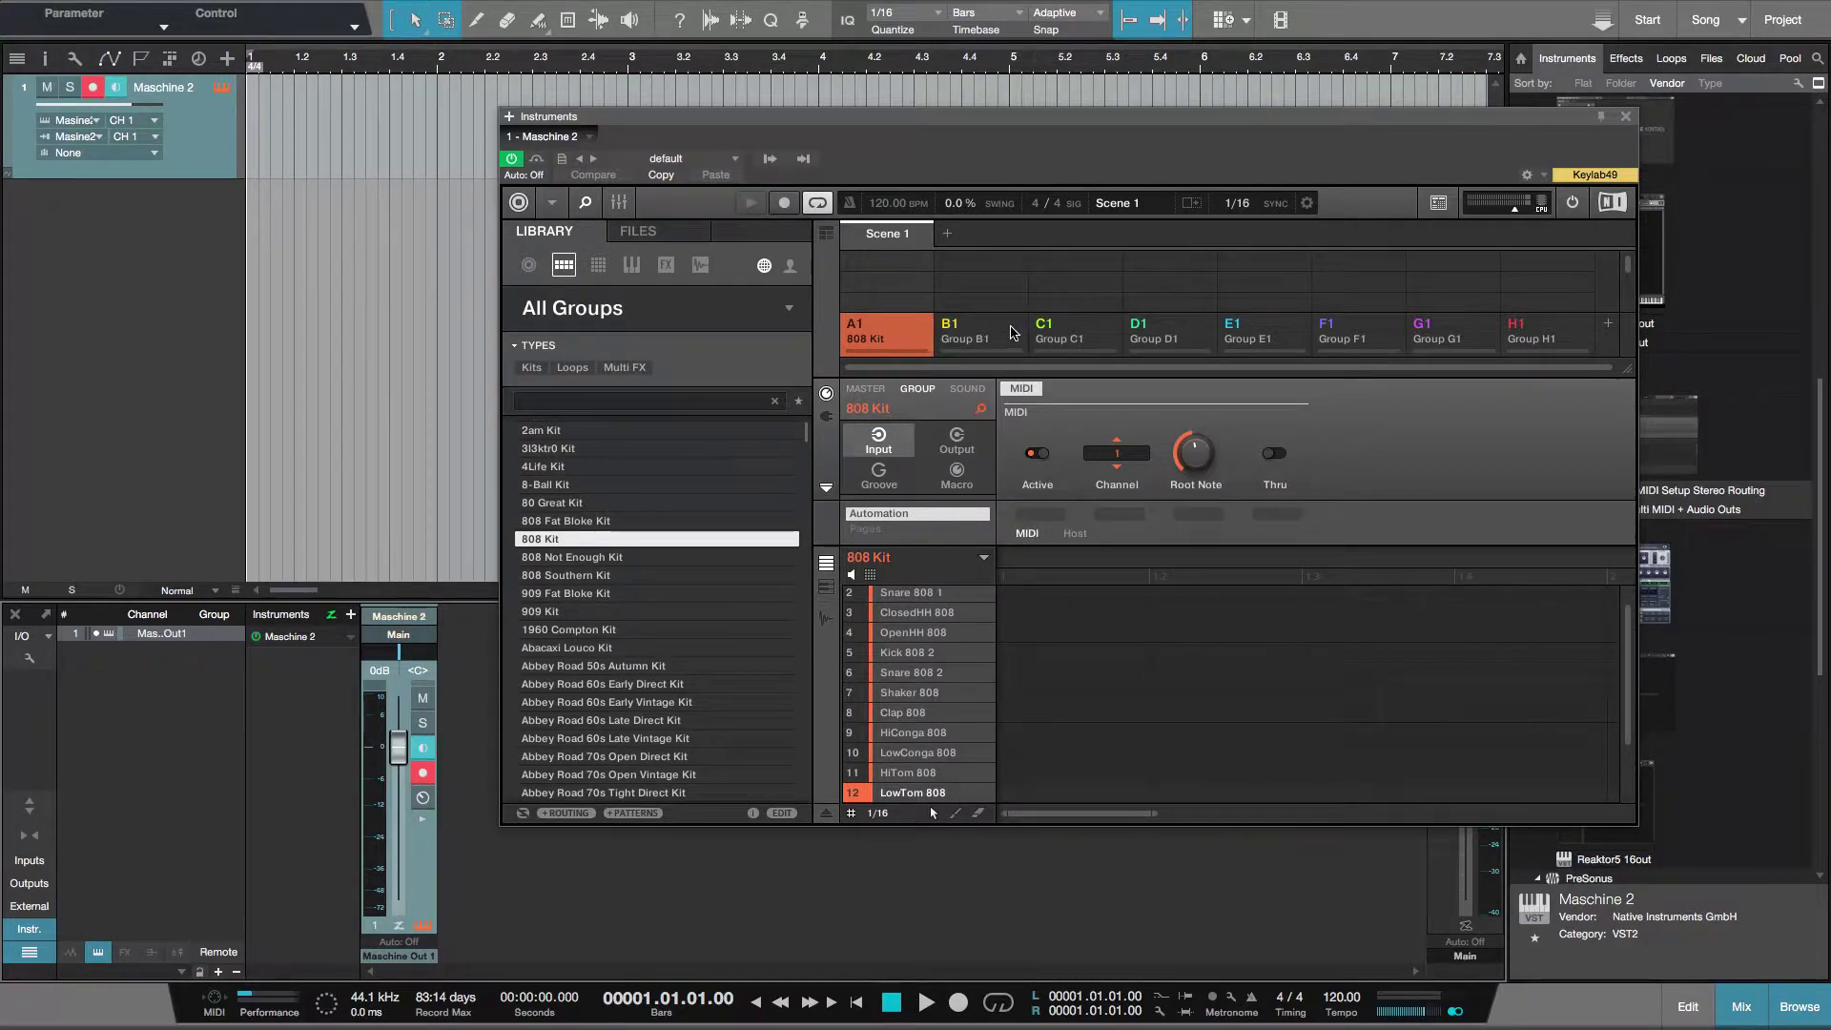
pyautogui.click(1011, 330)
pyautogui.rightClick(1013, 332)
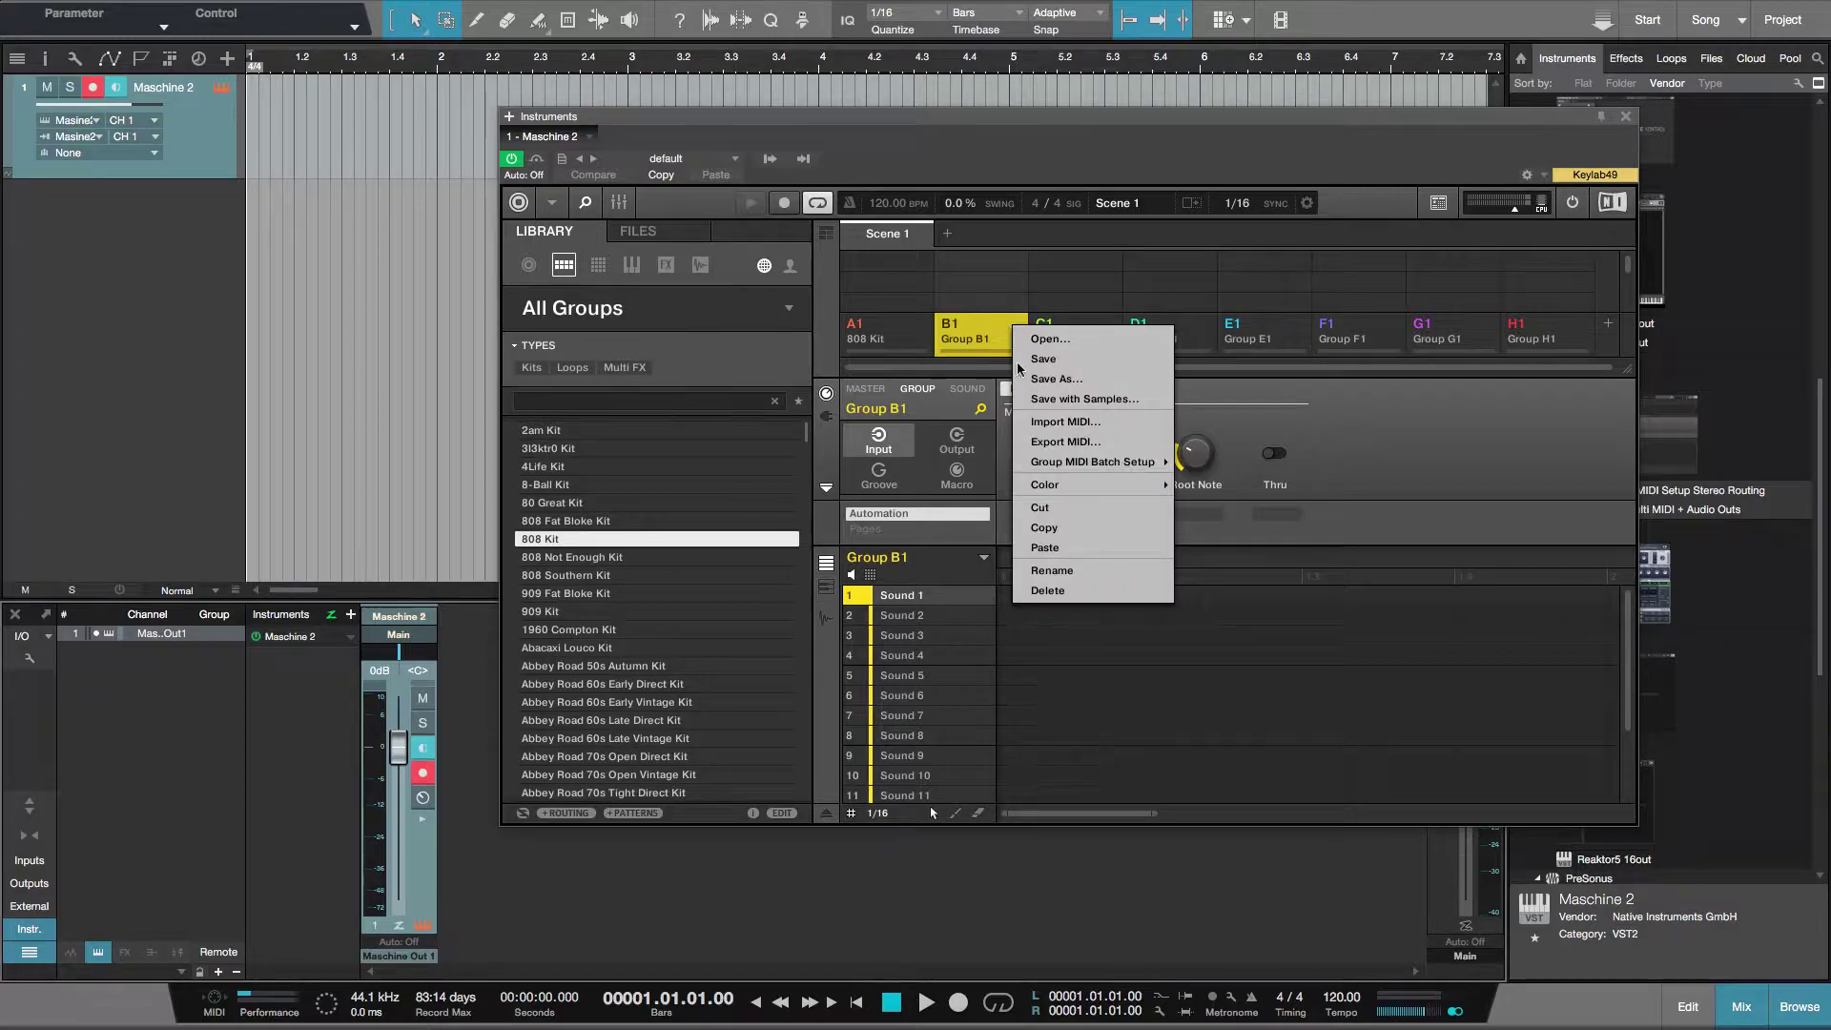
pyautogui.click(1067, 545)
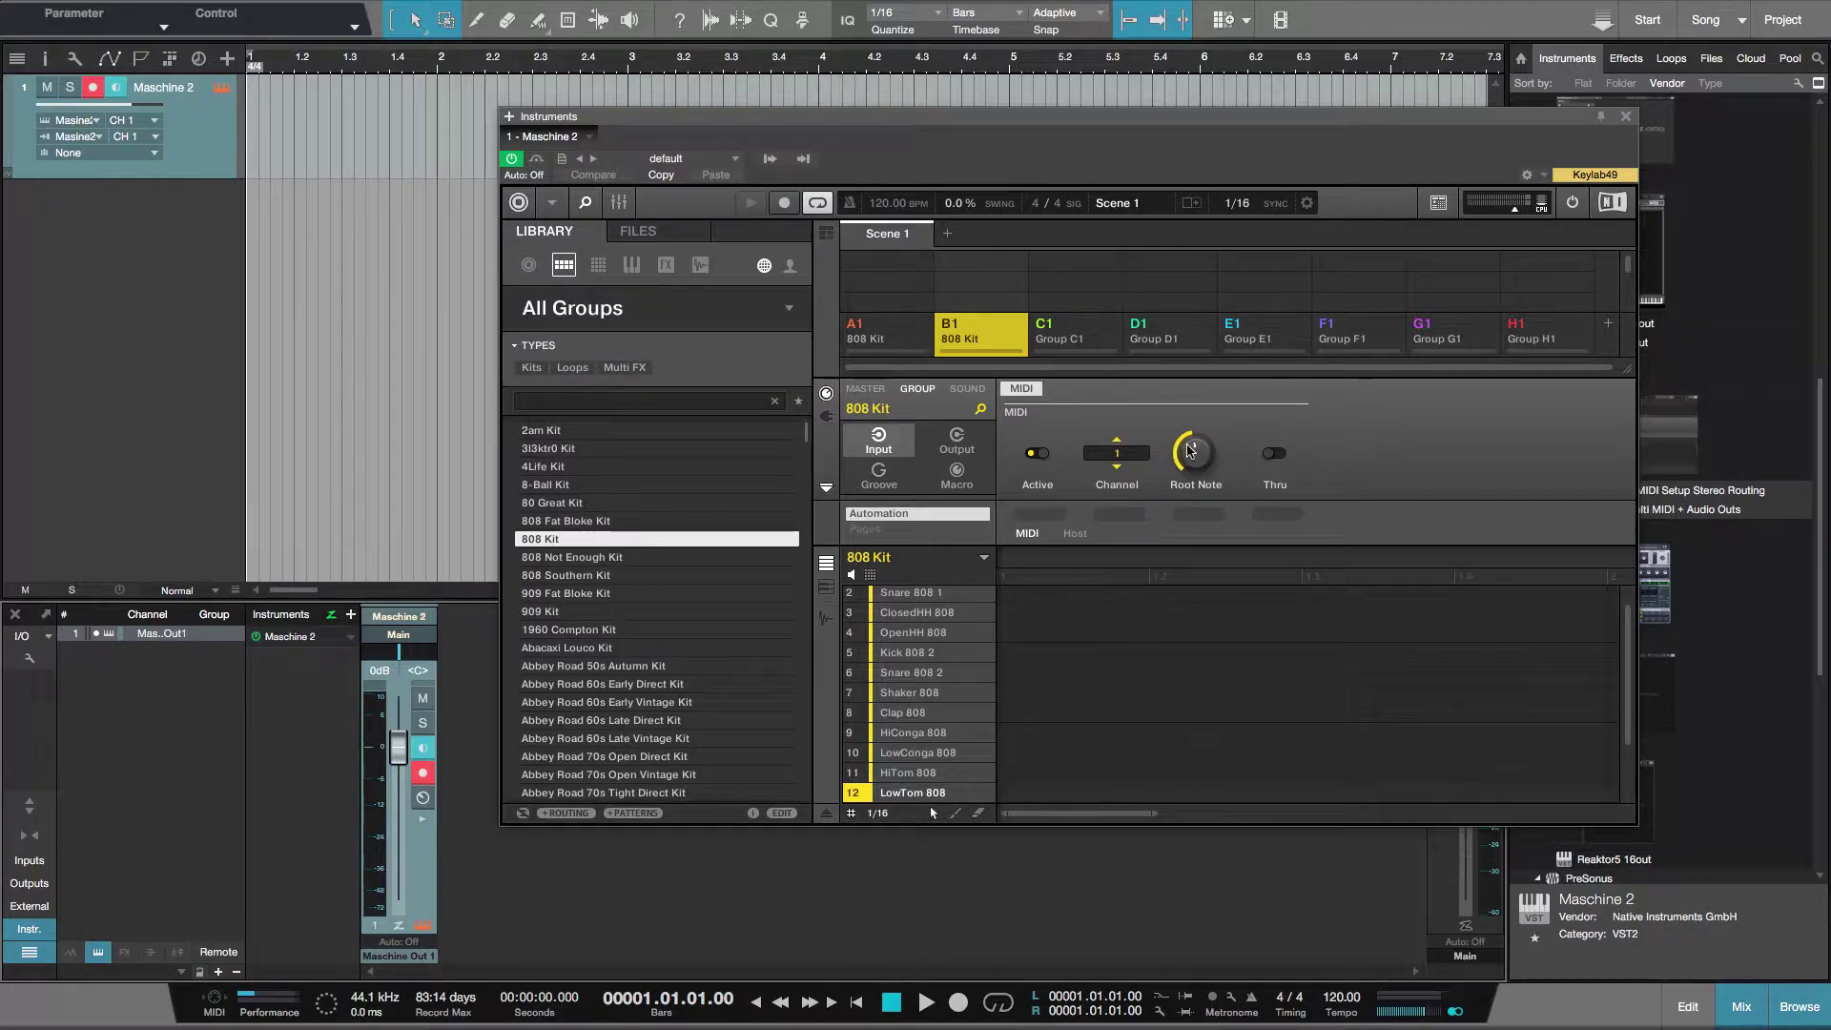
# Step: Check the kick sound's MIDI output routing and set group B1's MIDI input to channel 2
pyautogui.click(967, 388)
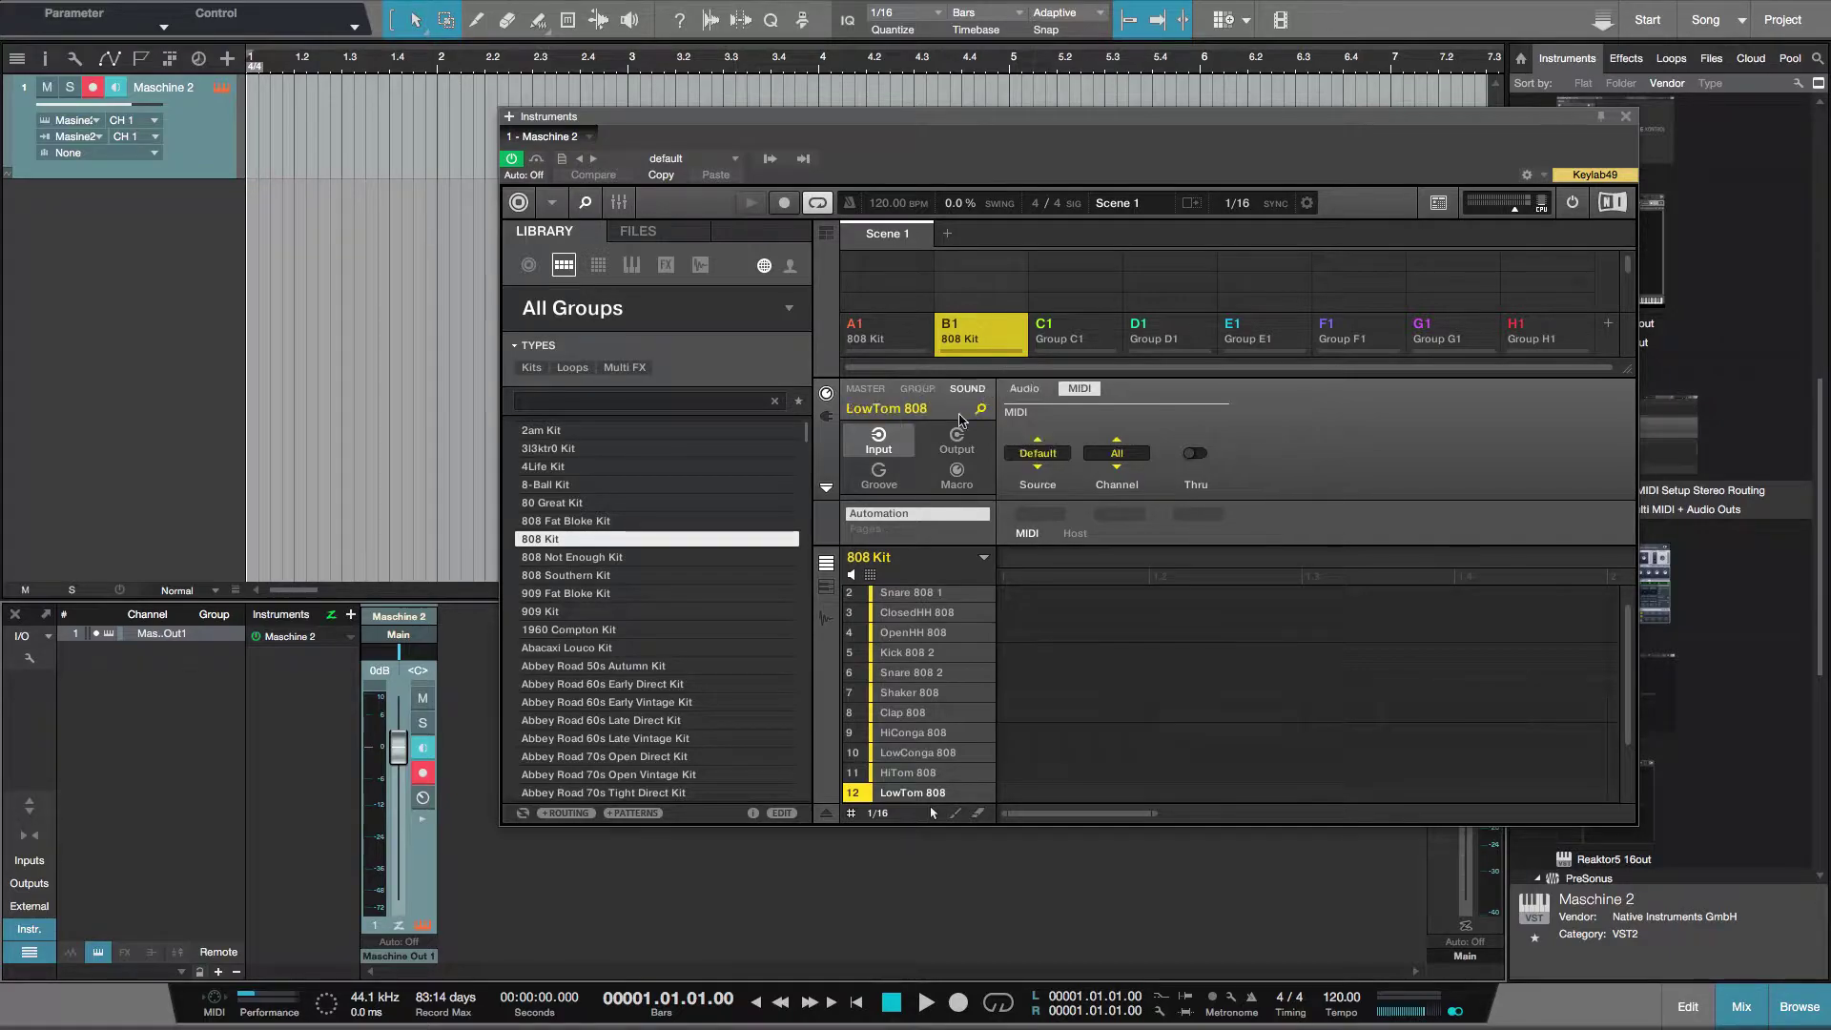
pyautogui.click(957, 441)
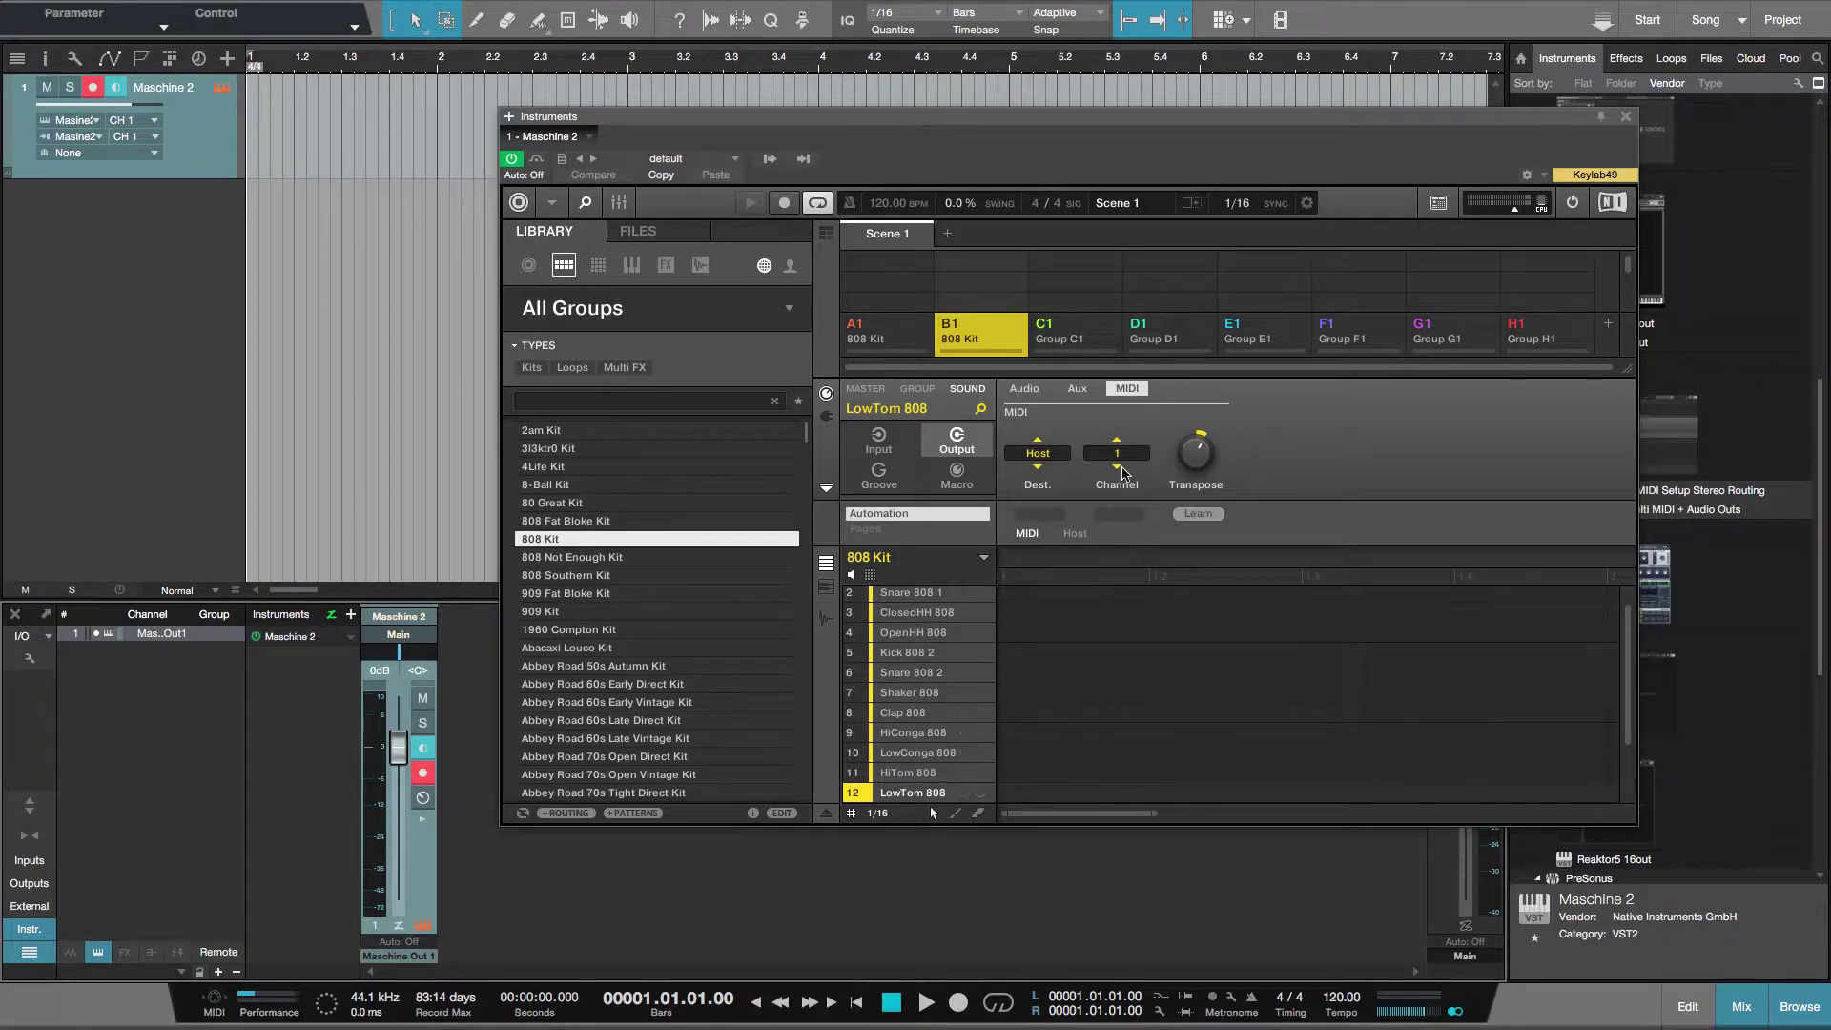
pyautogui.click(918, 388)
pyautogui.click(880, 441)
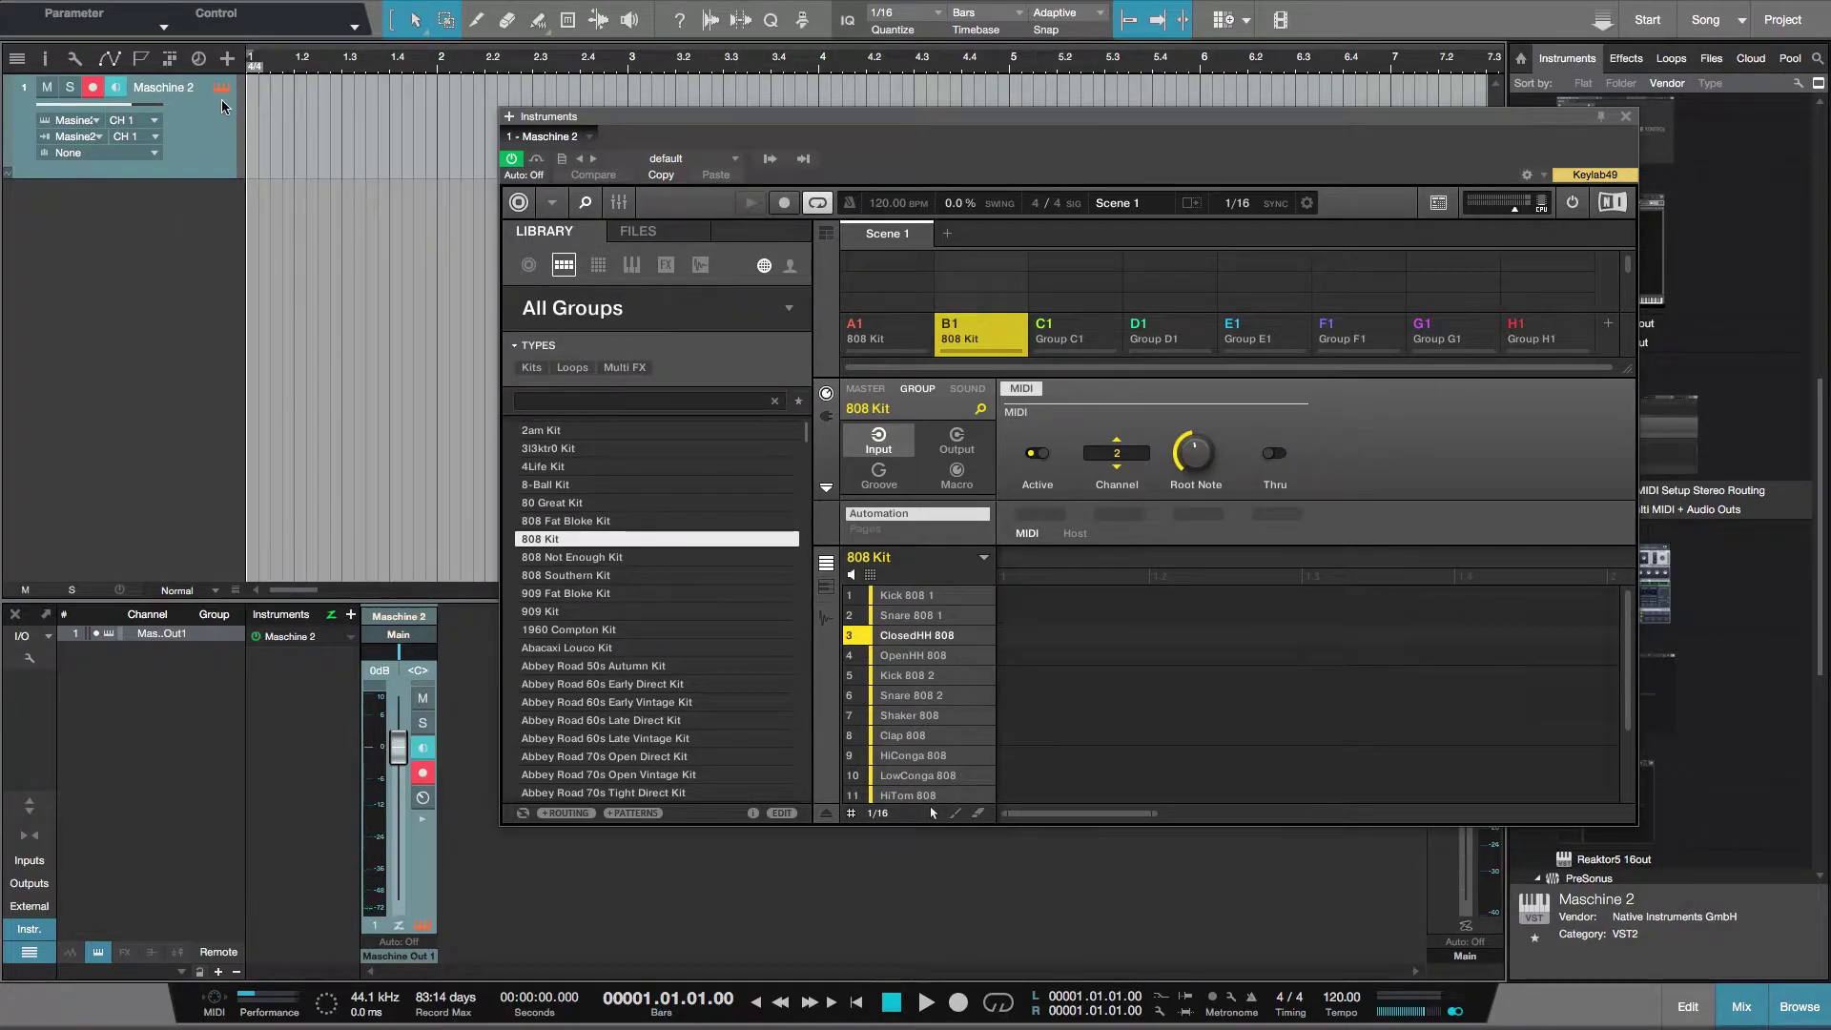
pyautogui.click(153, 141)
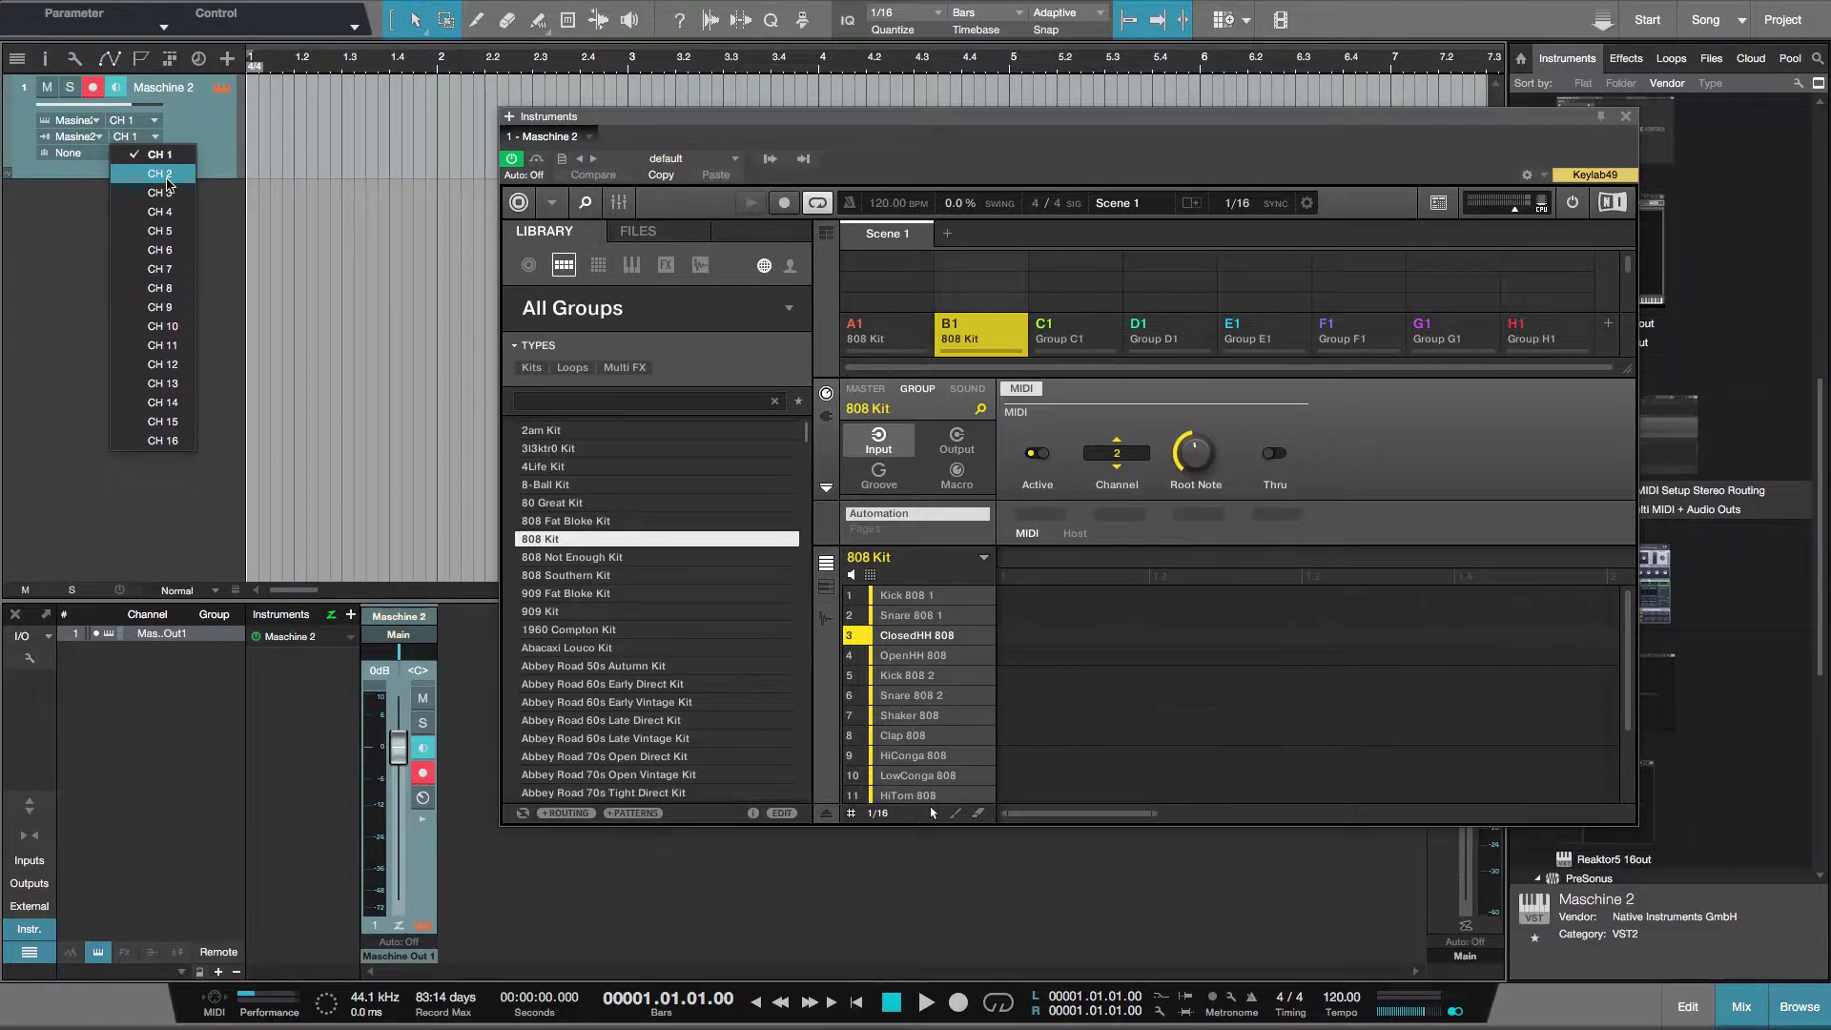
pyautogui.click(162, 175)
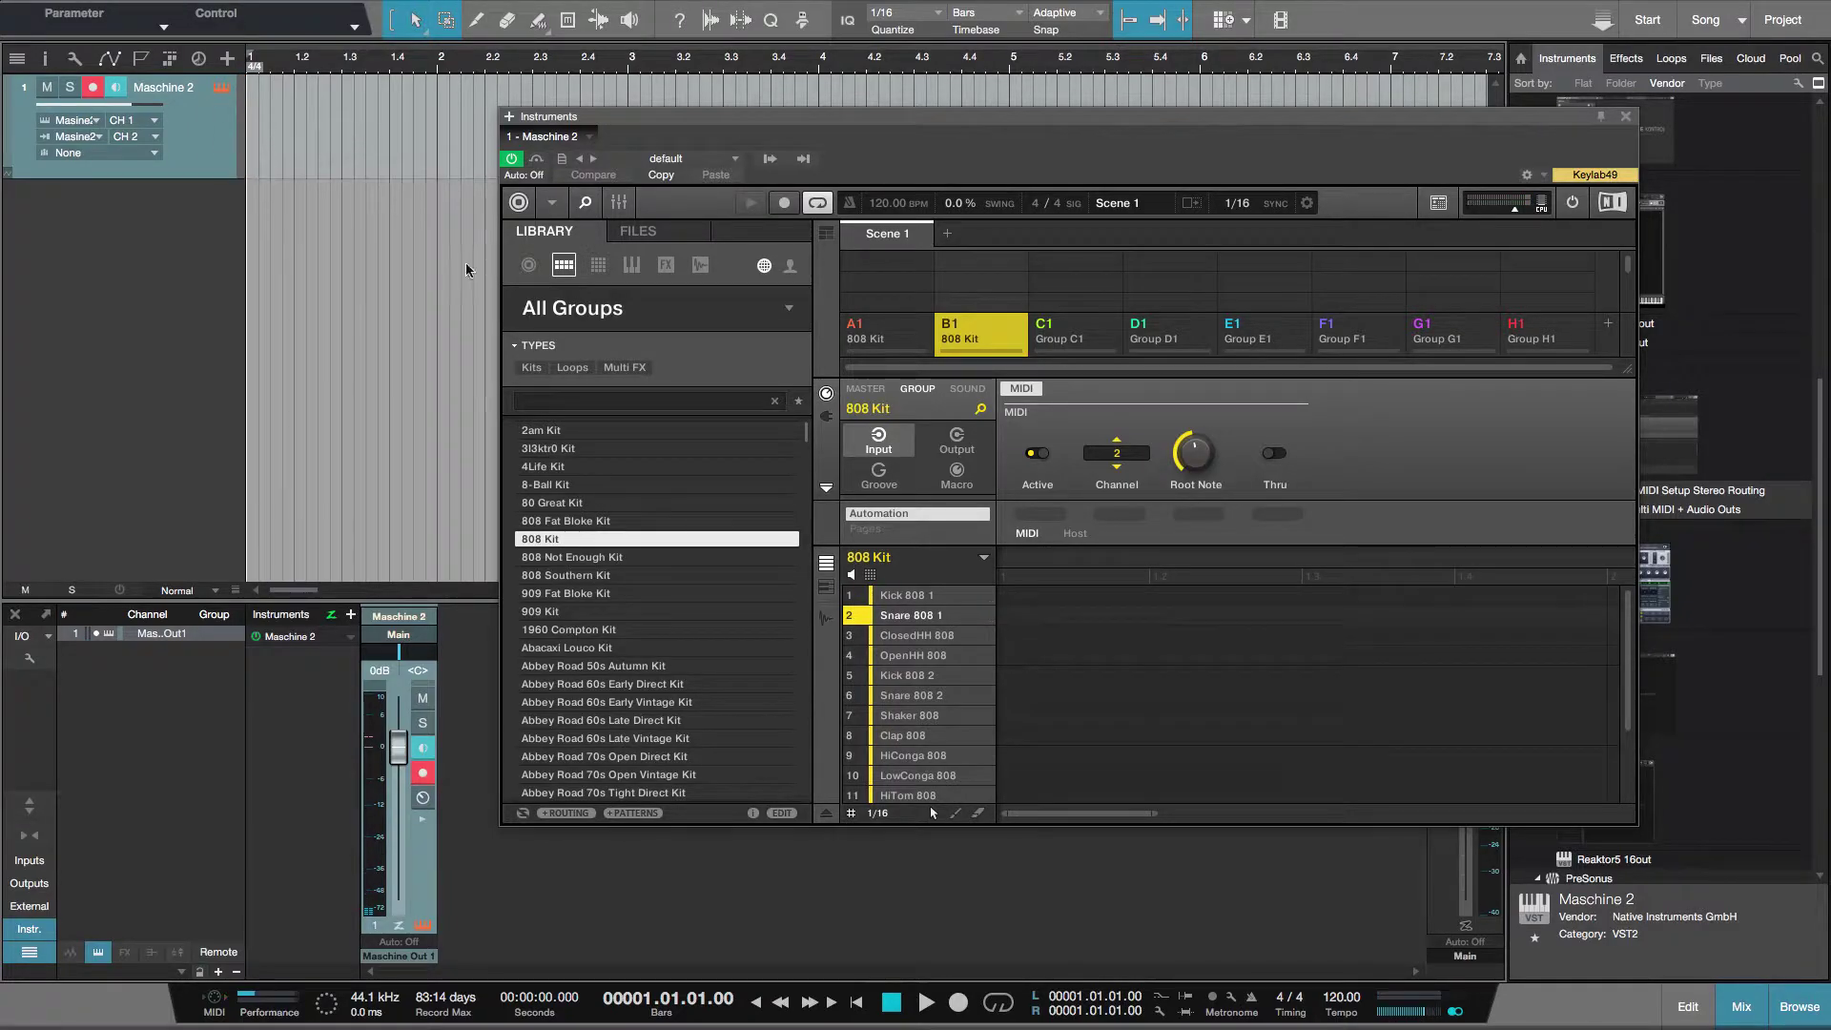
pyautogui.click(882, 331)
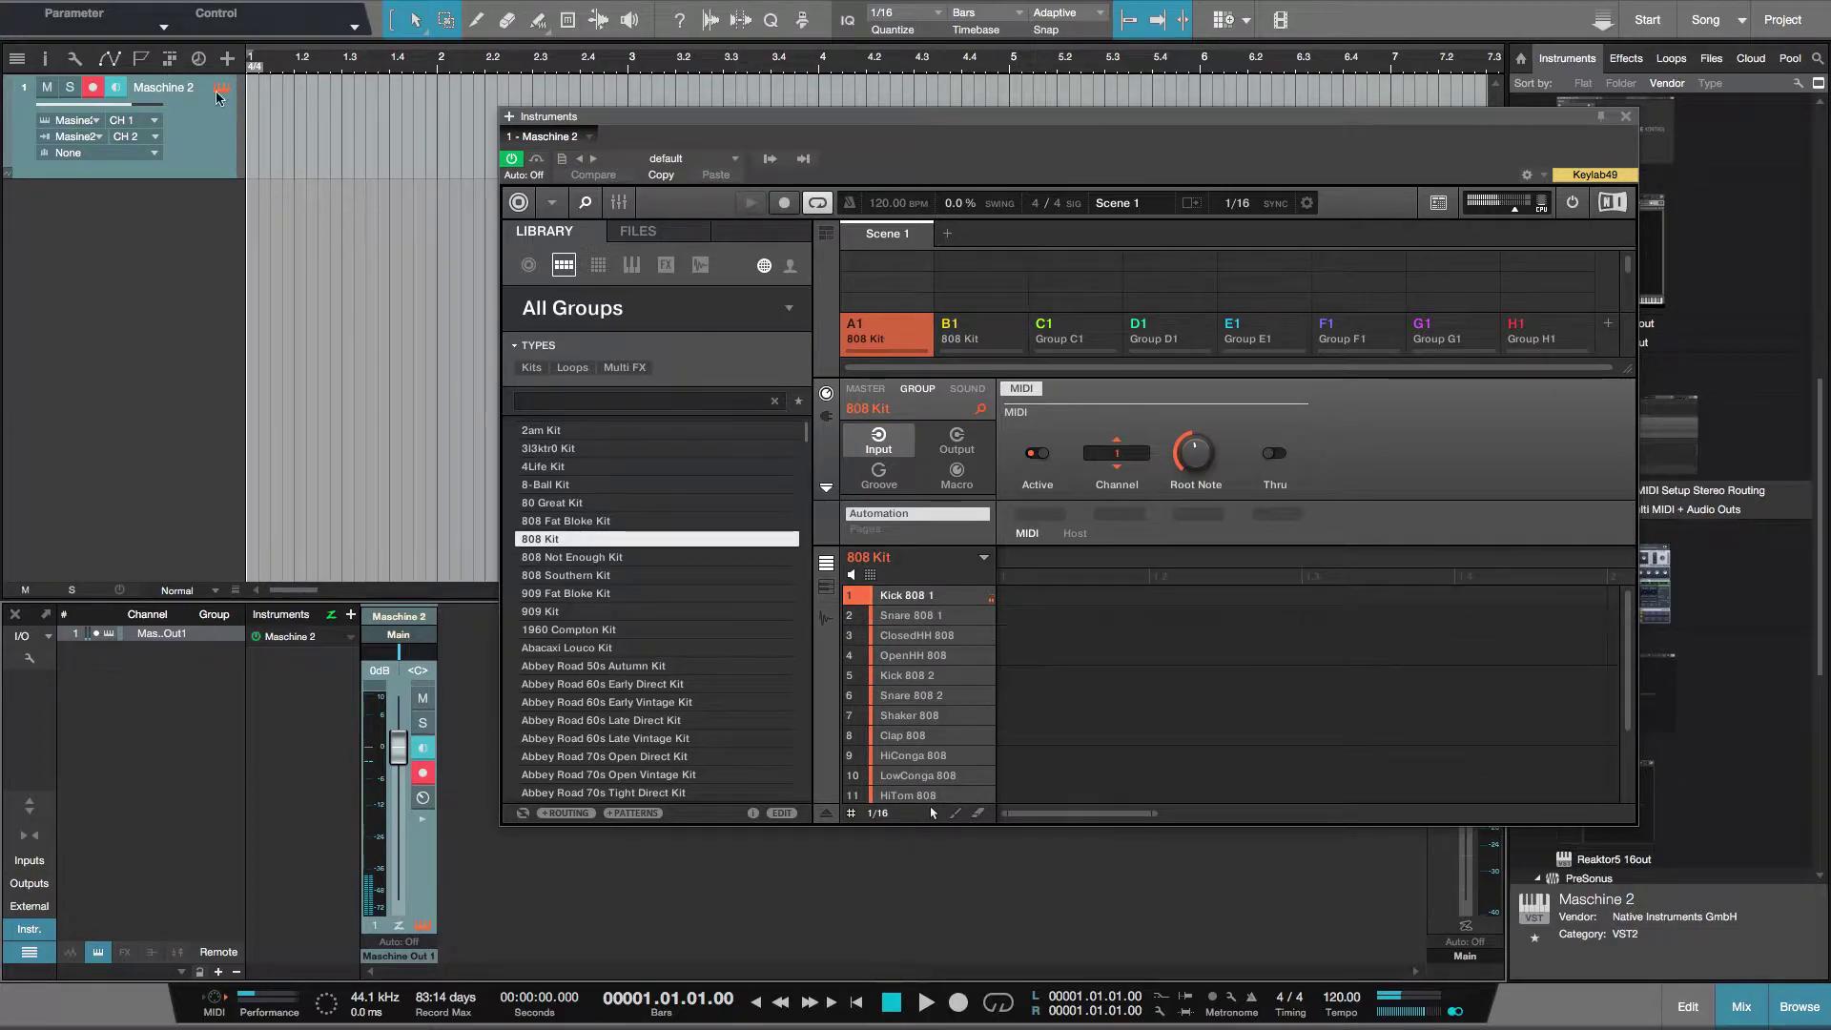
pyautogui.click(968, 340)
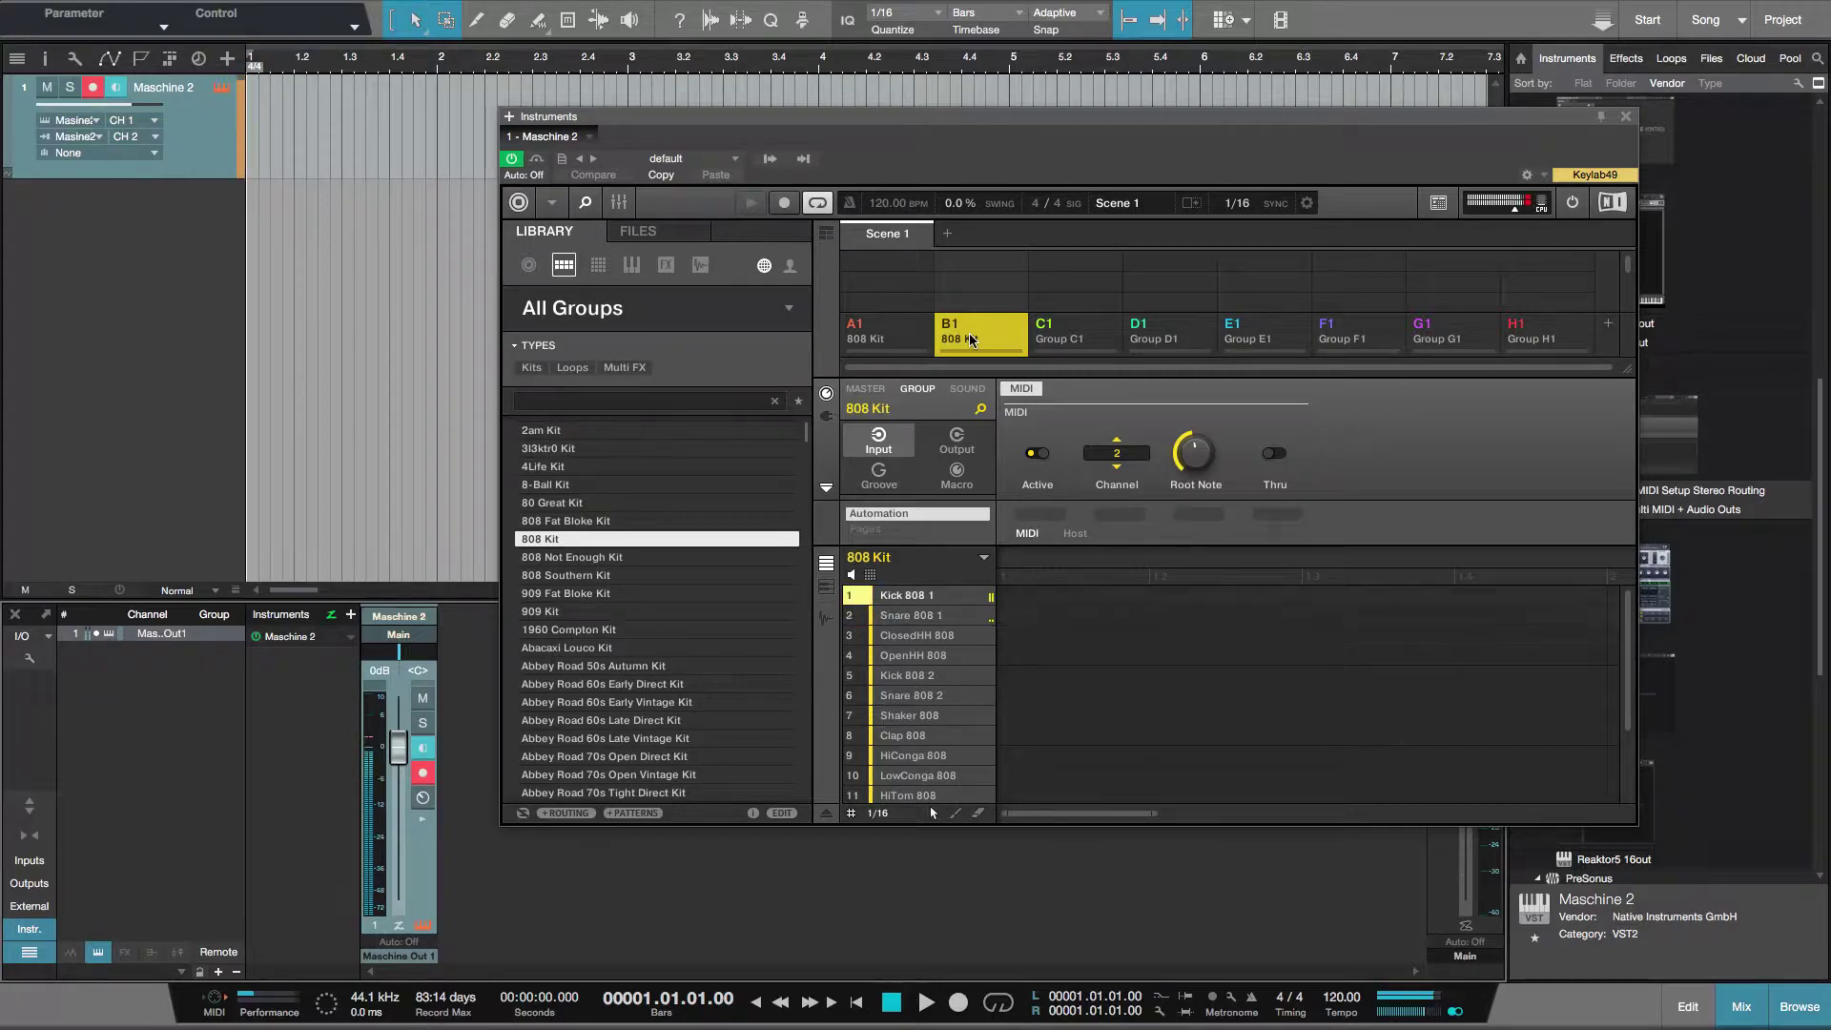
pyautogui.click(928, 340)
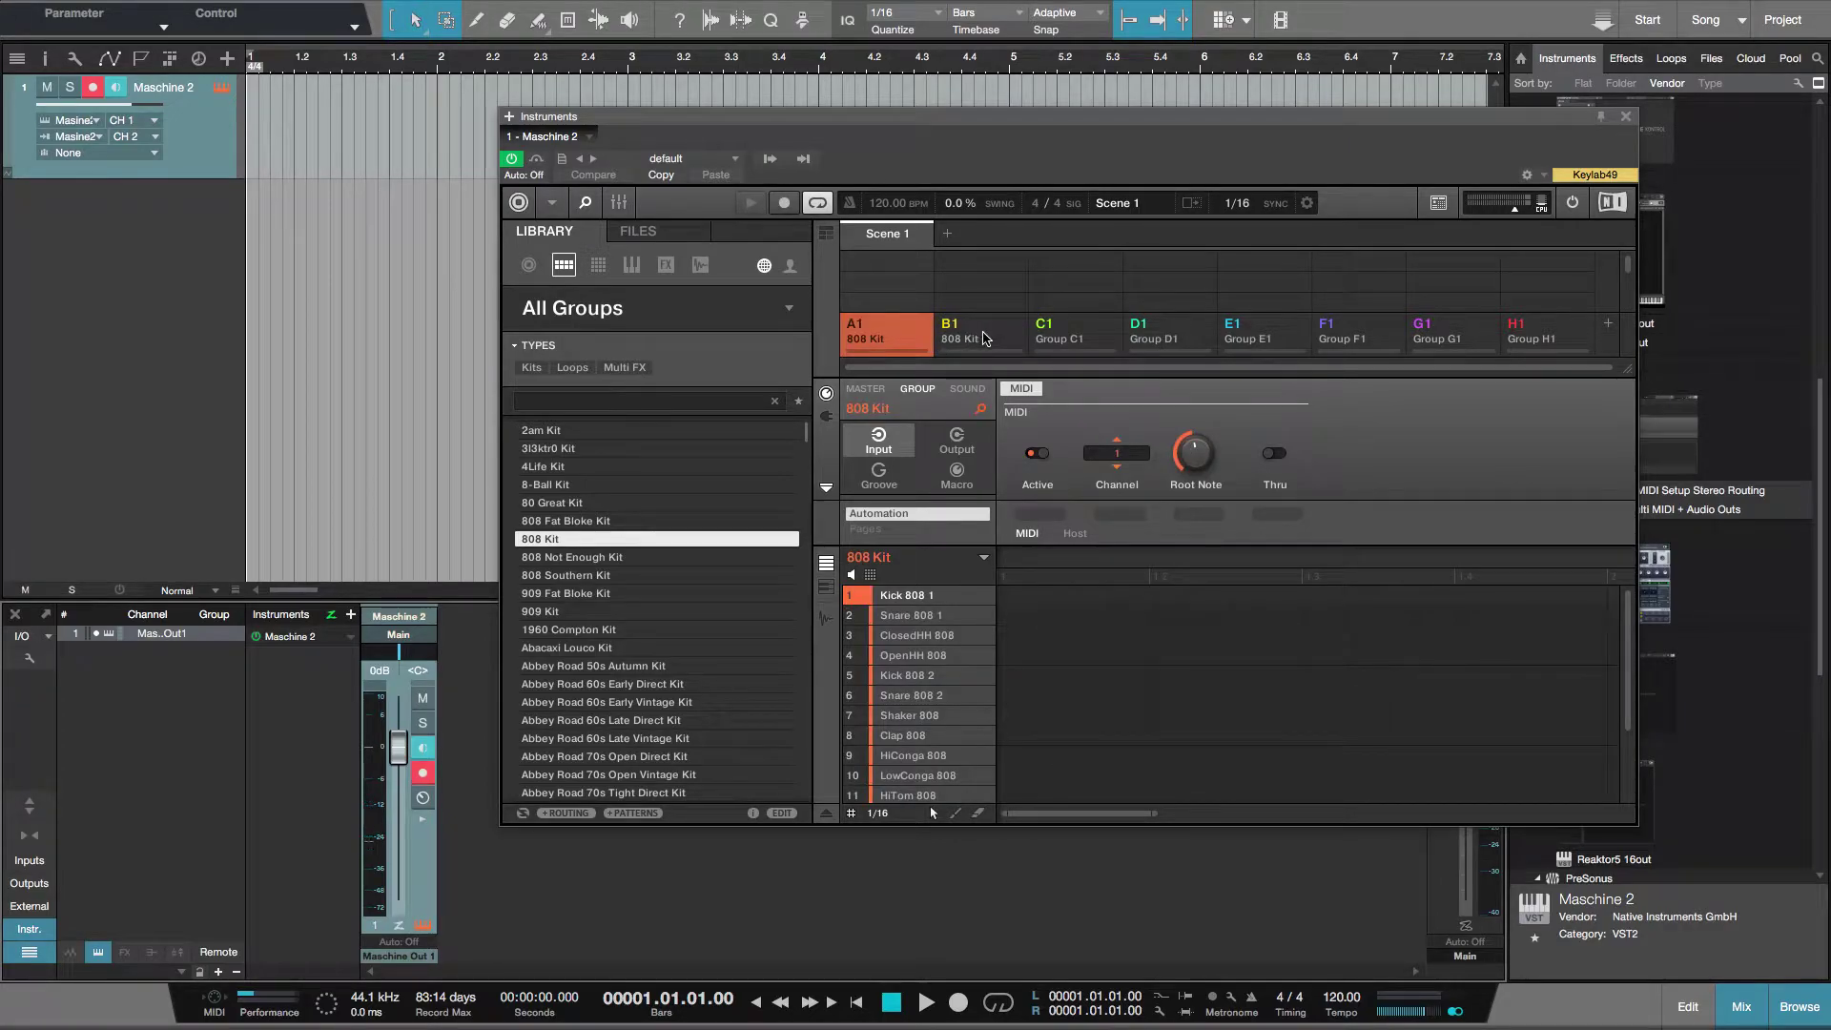
pyautogui.click(983, 337)
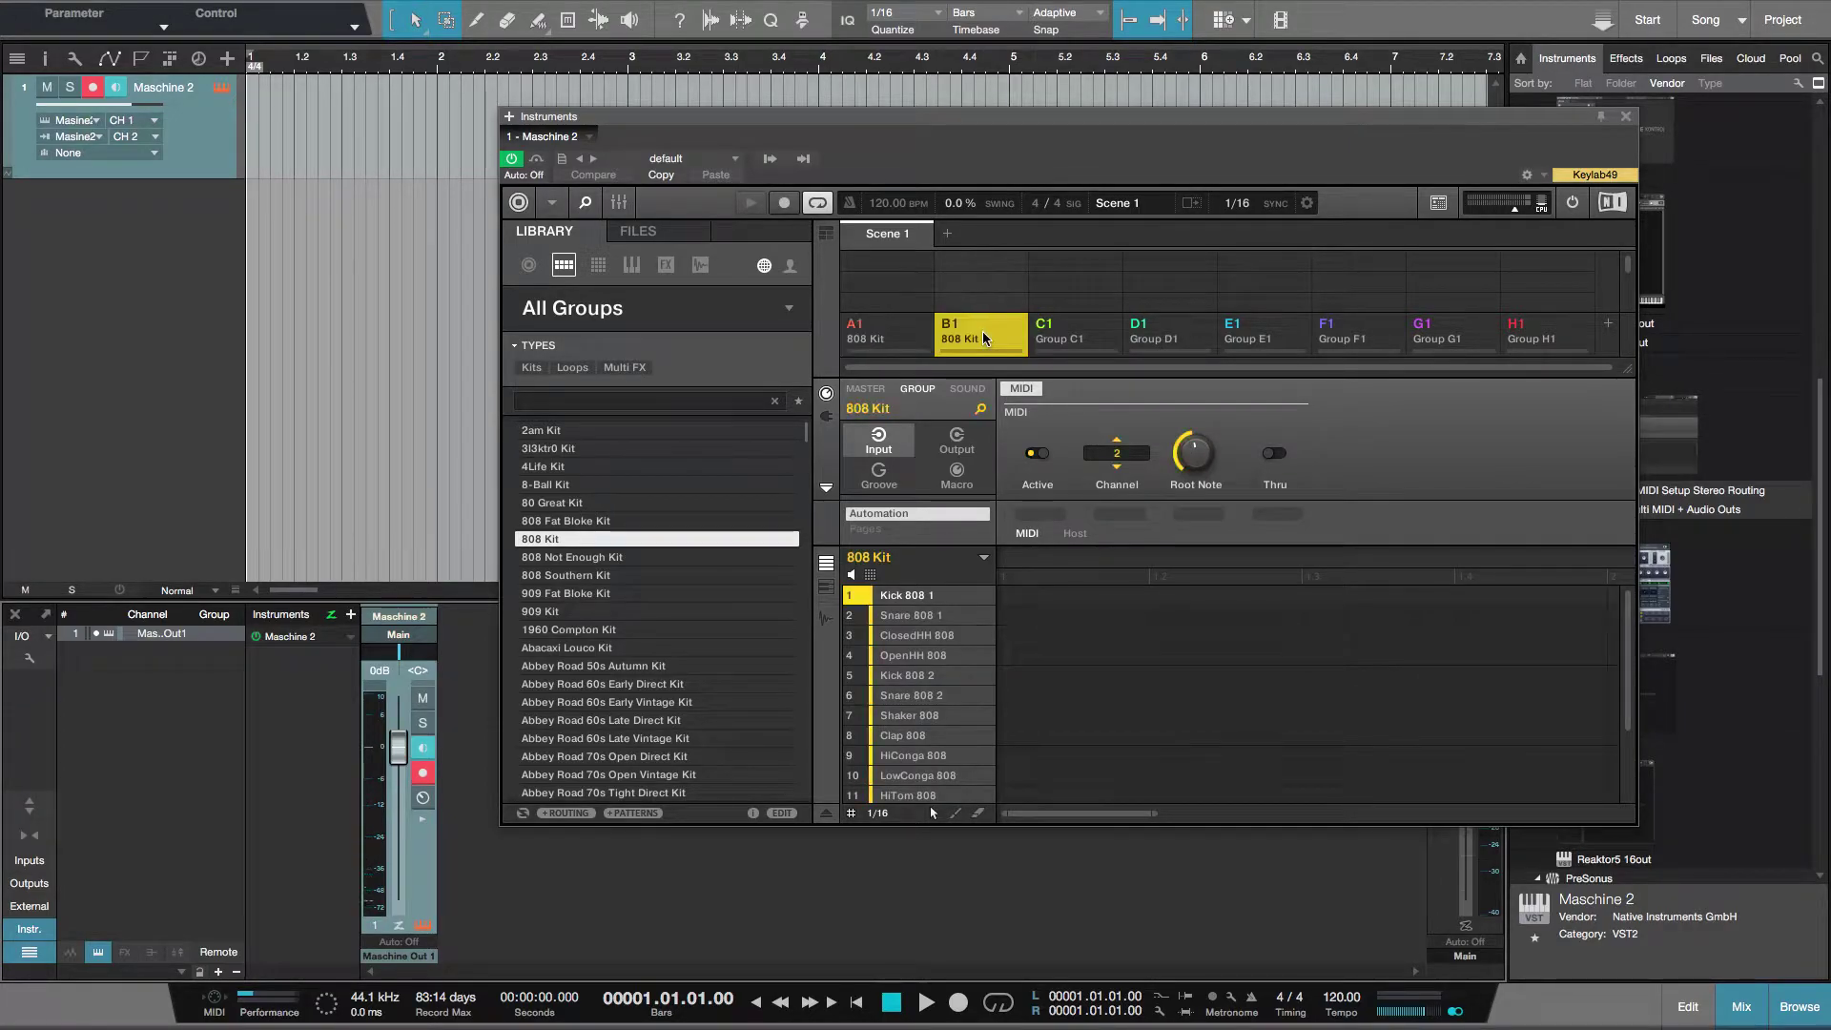
pyautogui.click(158, 140)
pyautogui.click(143, 159)
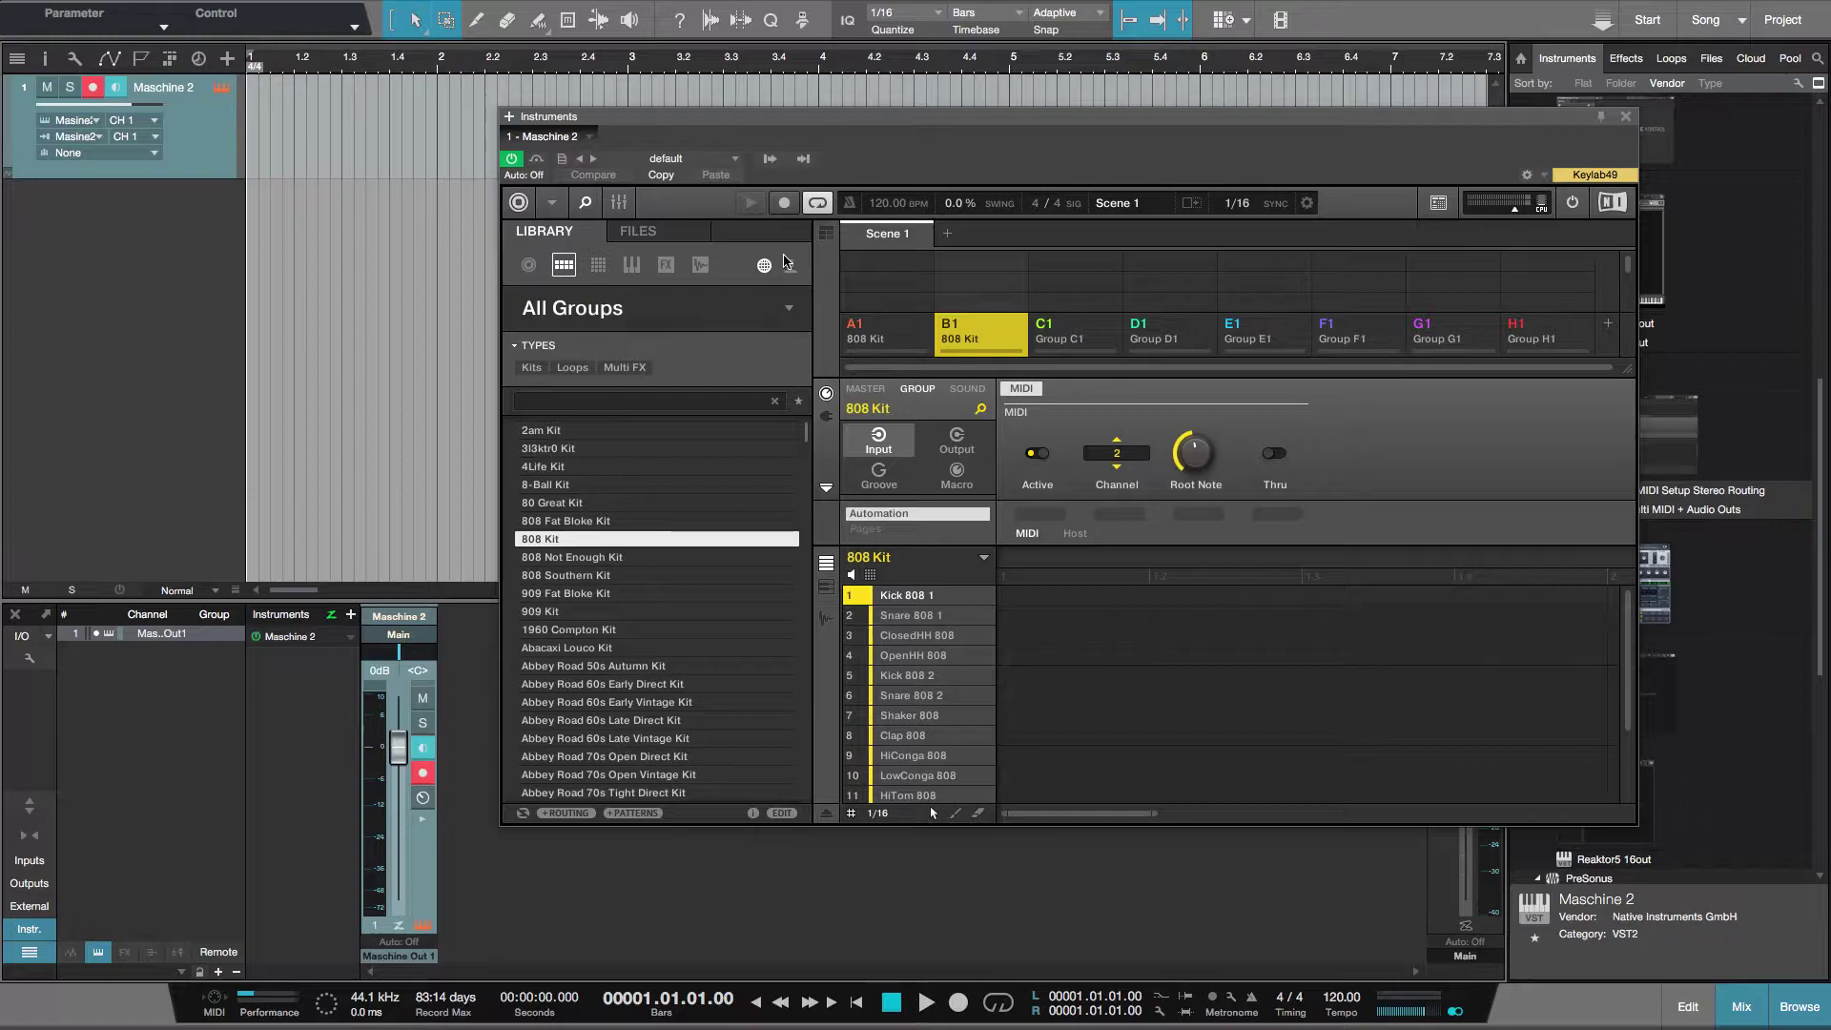
# Step: Copy the 808 Kit from group B1, paste it into C1, and check the sound's output routing
pyautogui.rightClick(991, 335)
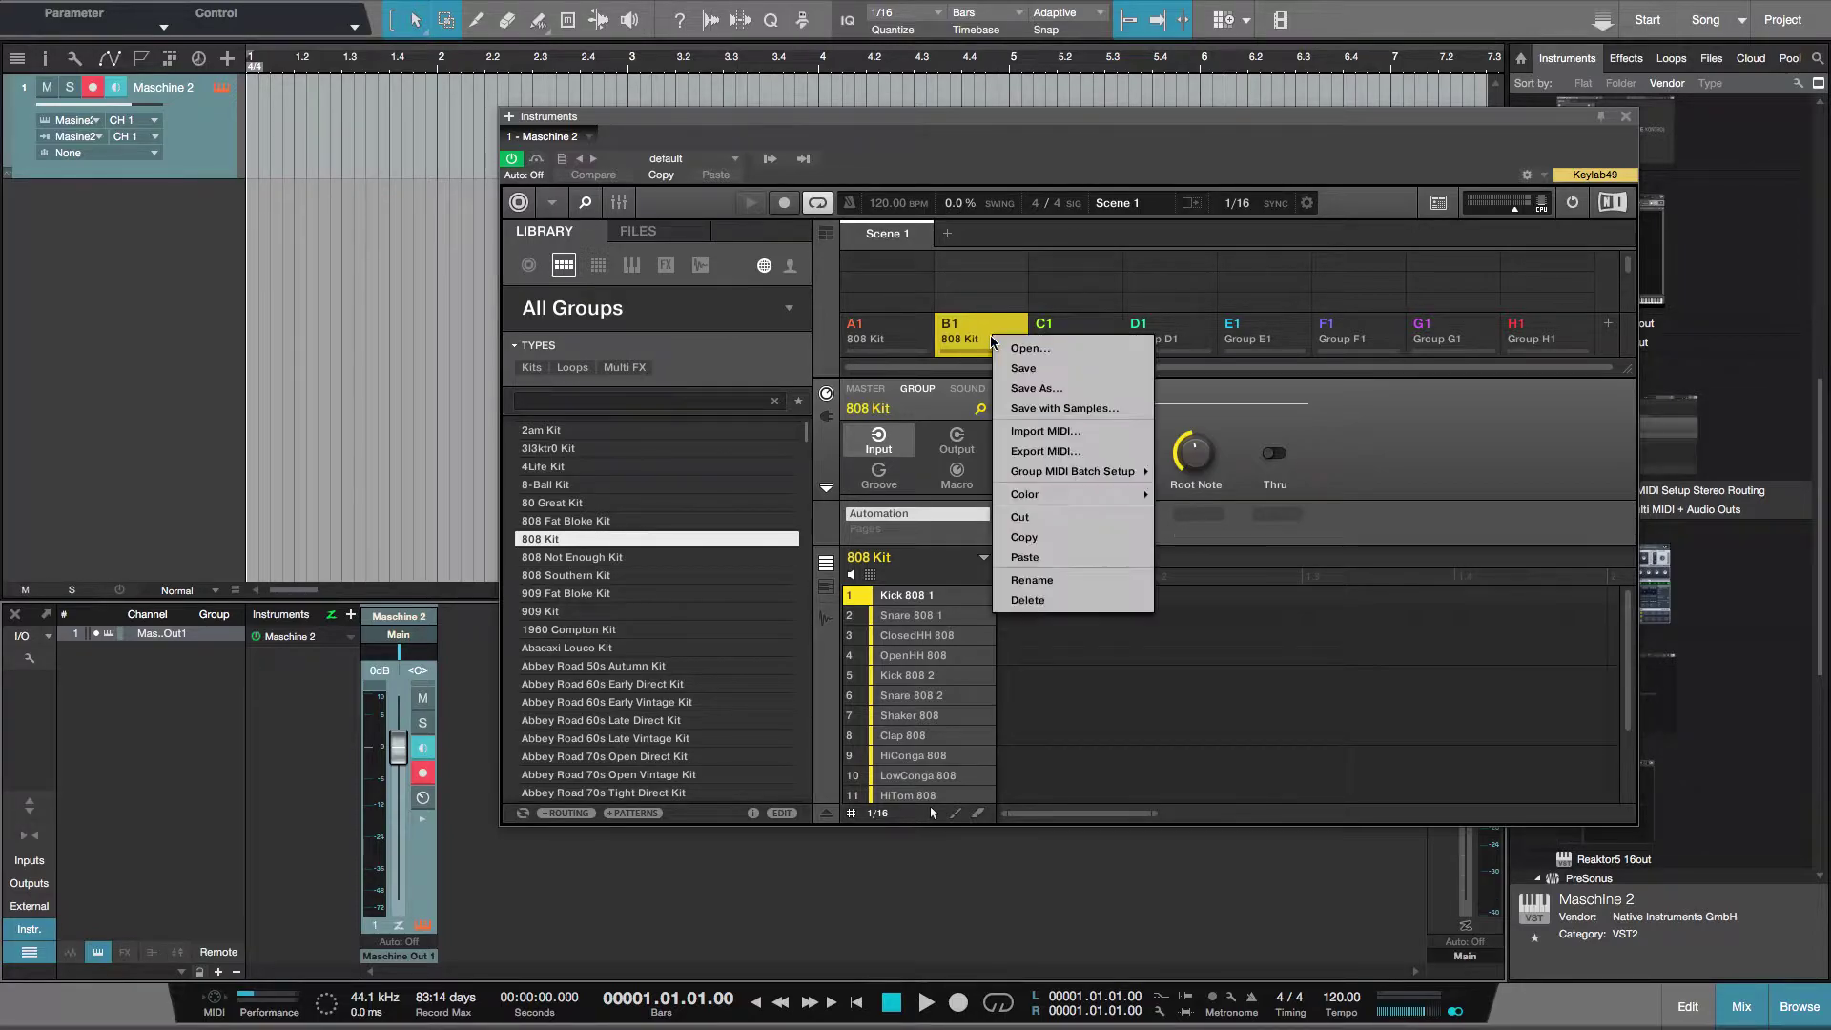
pyautogui.click(1065, 532)
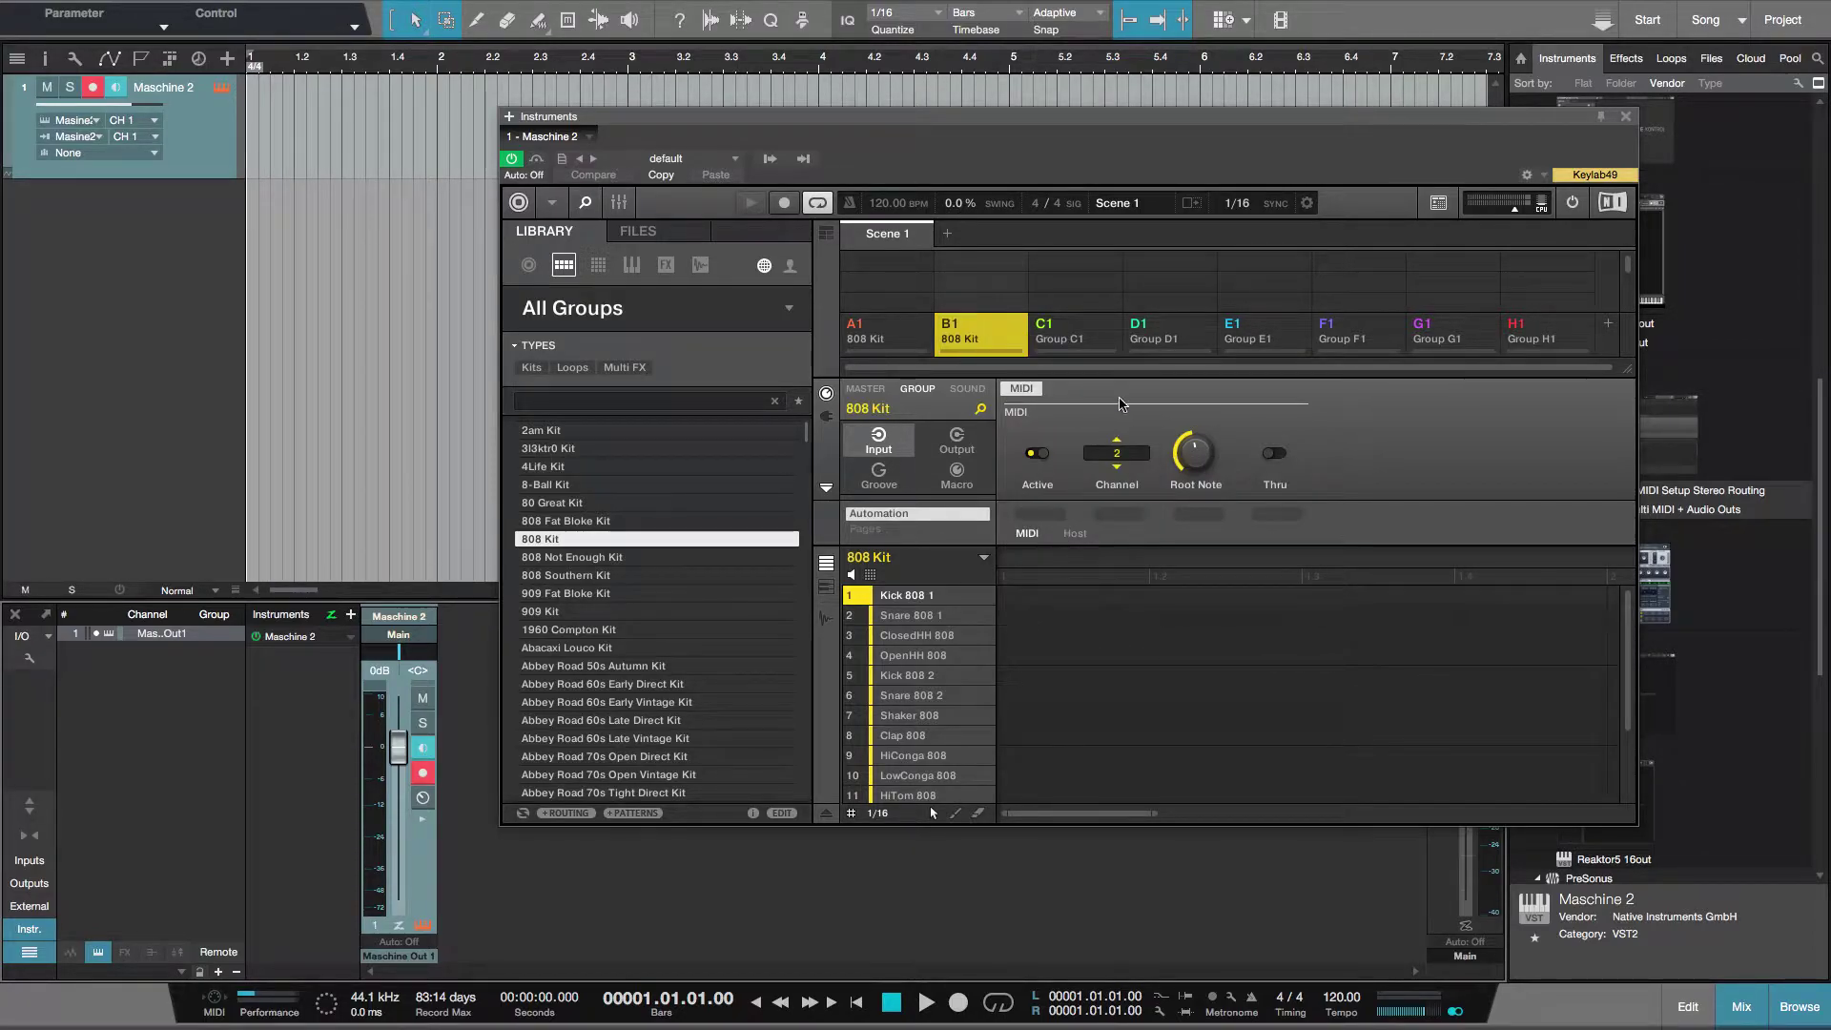
pyautogui.click(1090, 329)
pyautogui.rightClick(1088, 326)
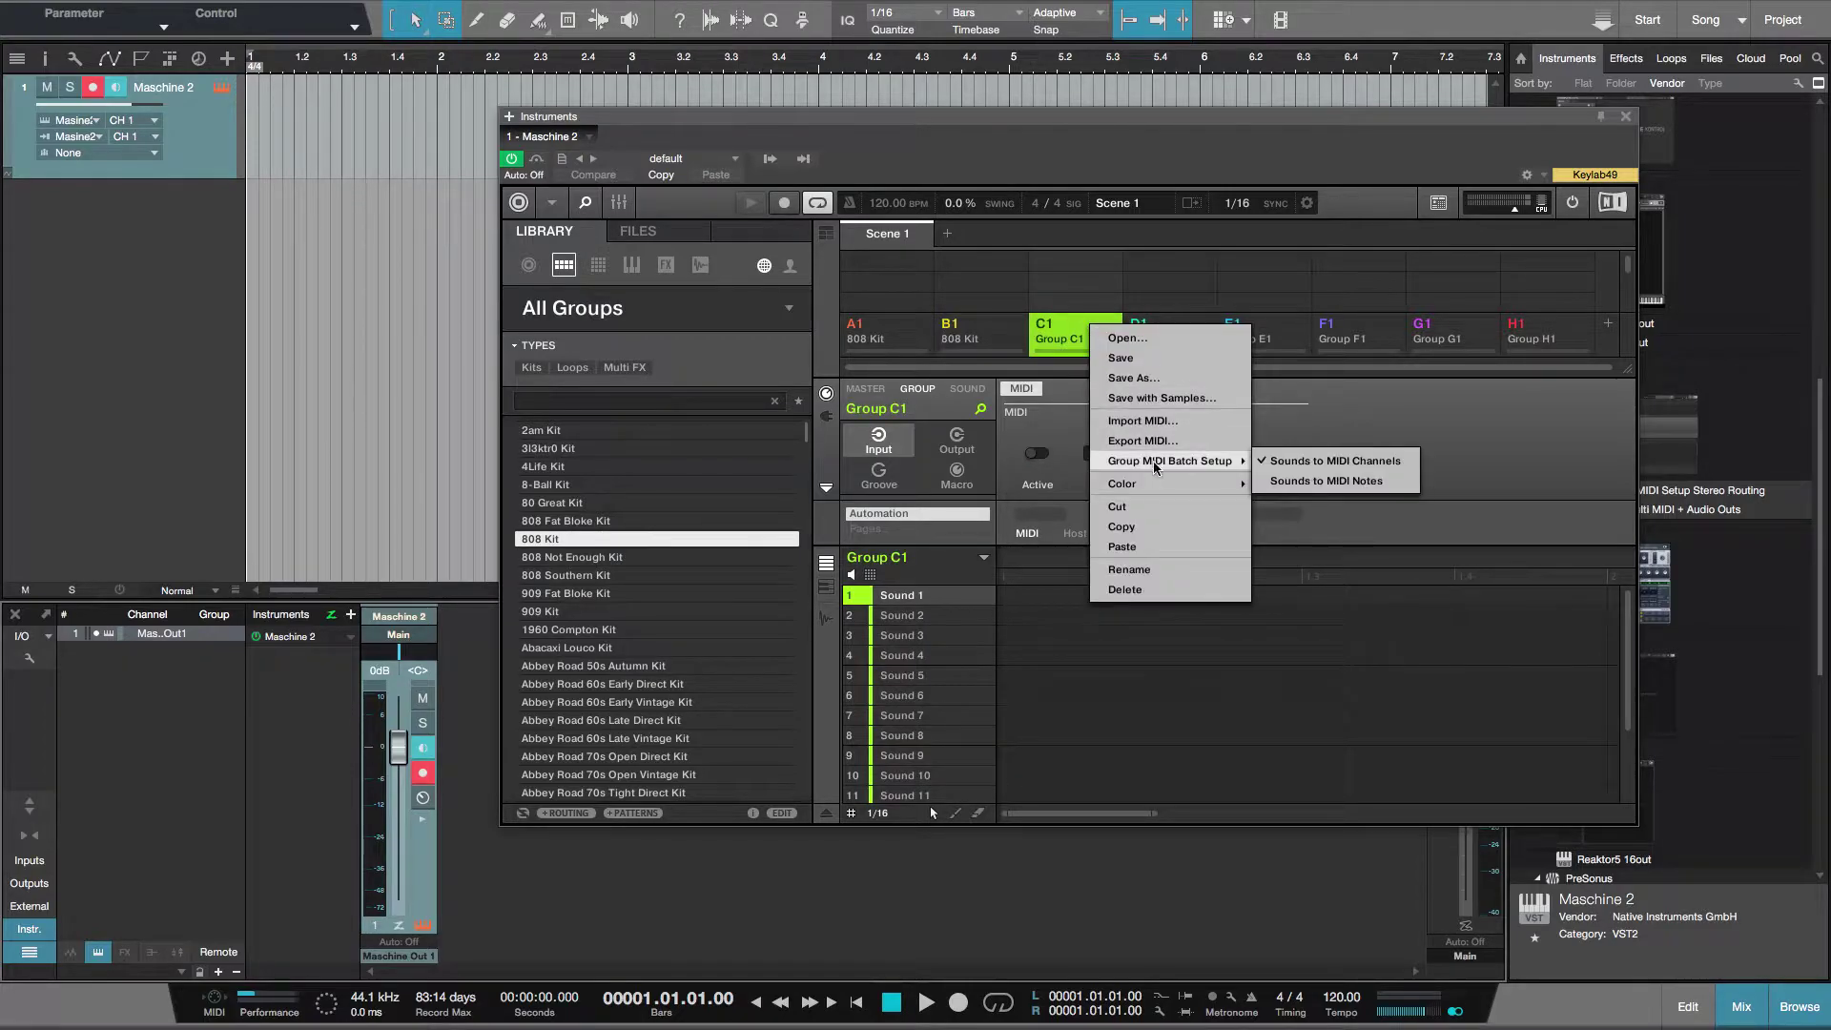
pyautogui.click(1153, 545)
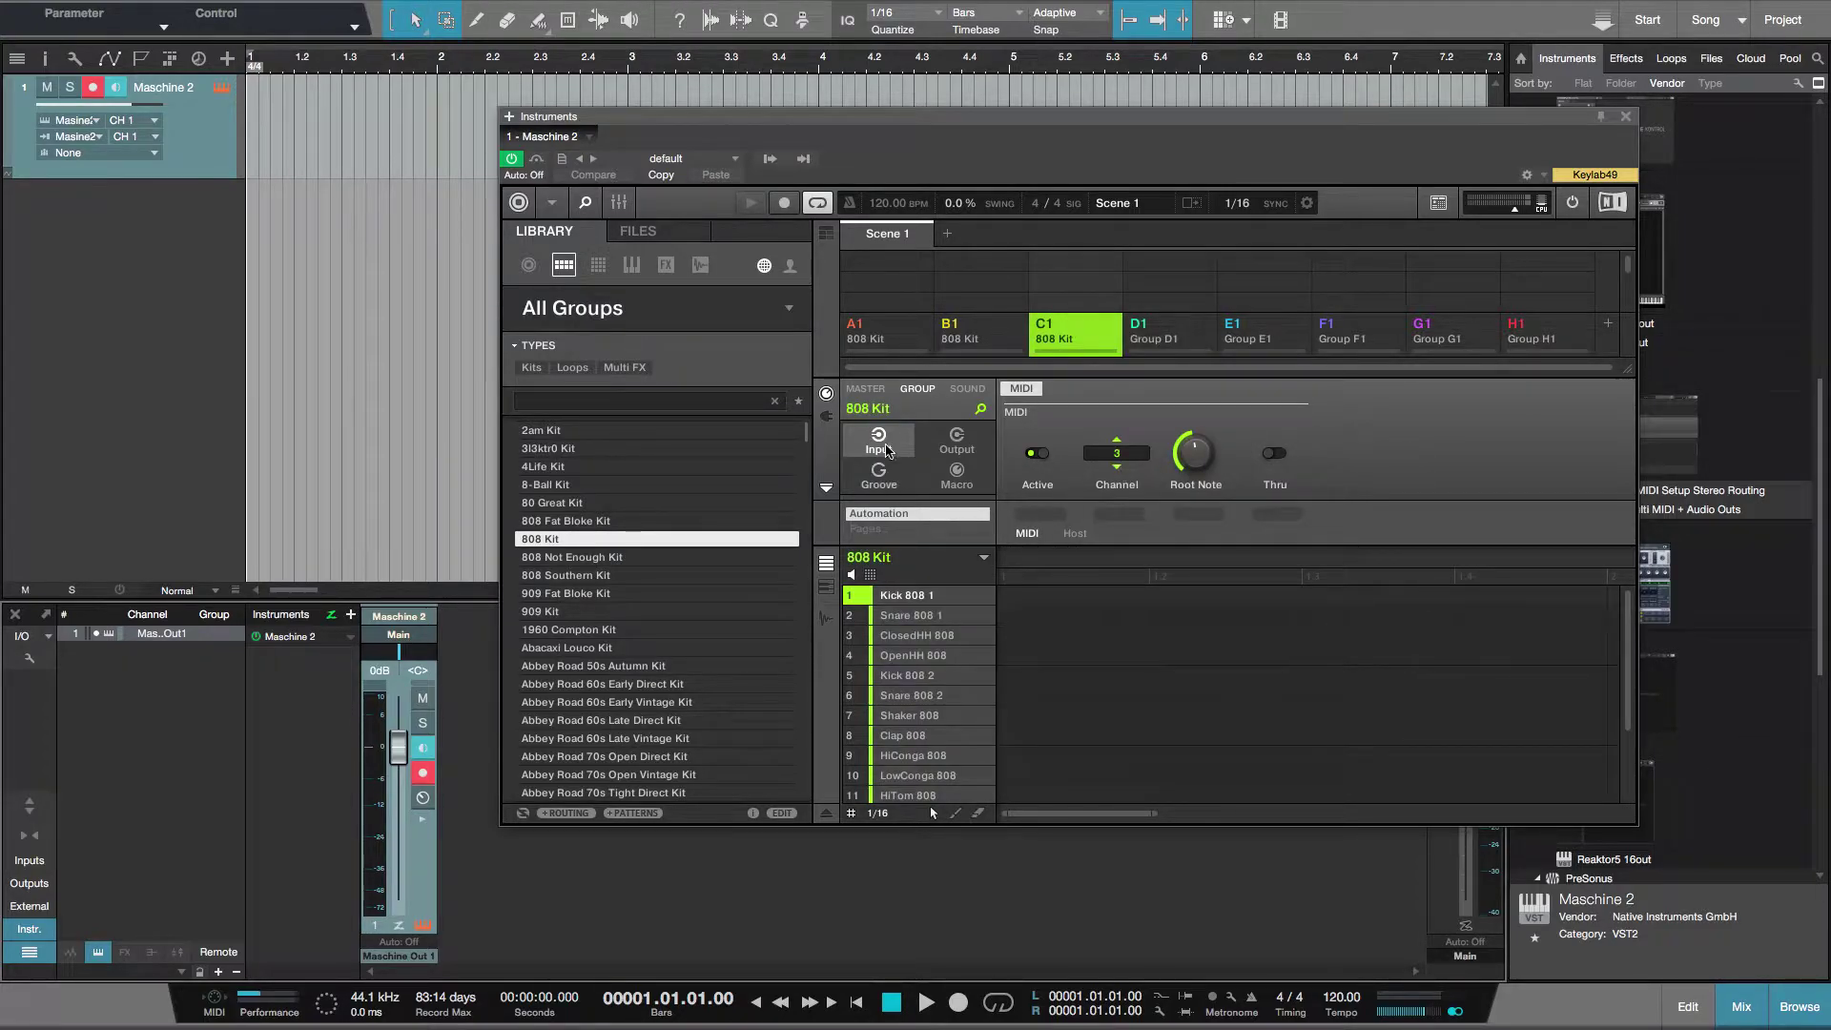
pyautogui.click(967, 389)
pyautogui.click(957, 441)
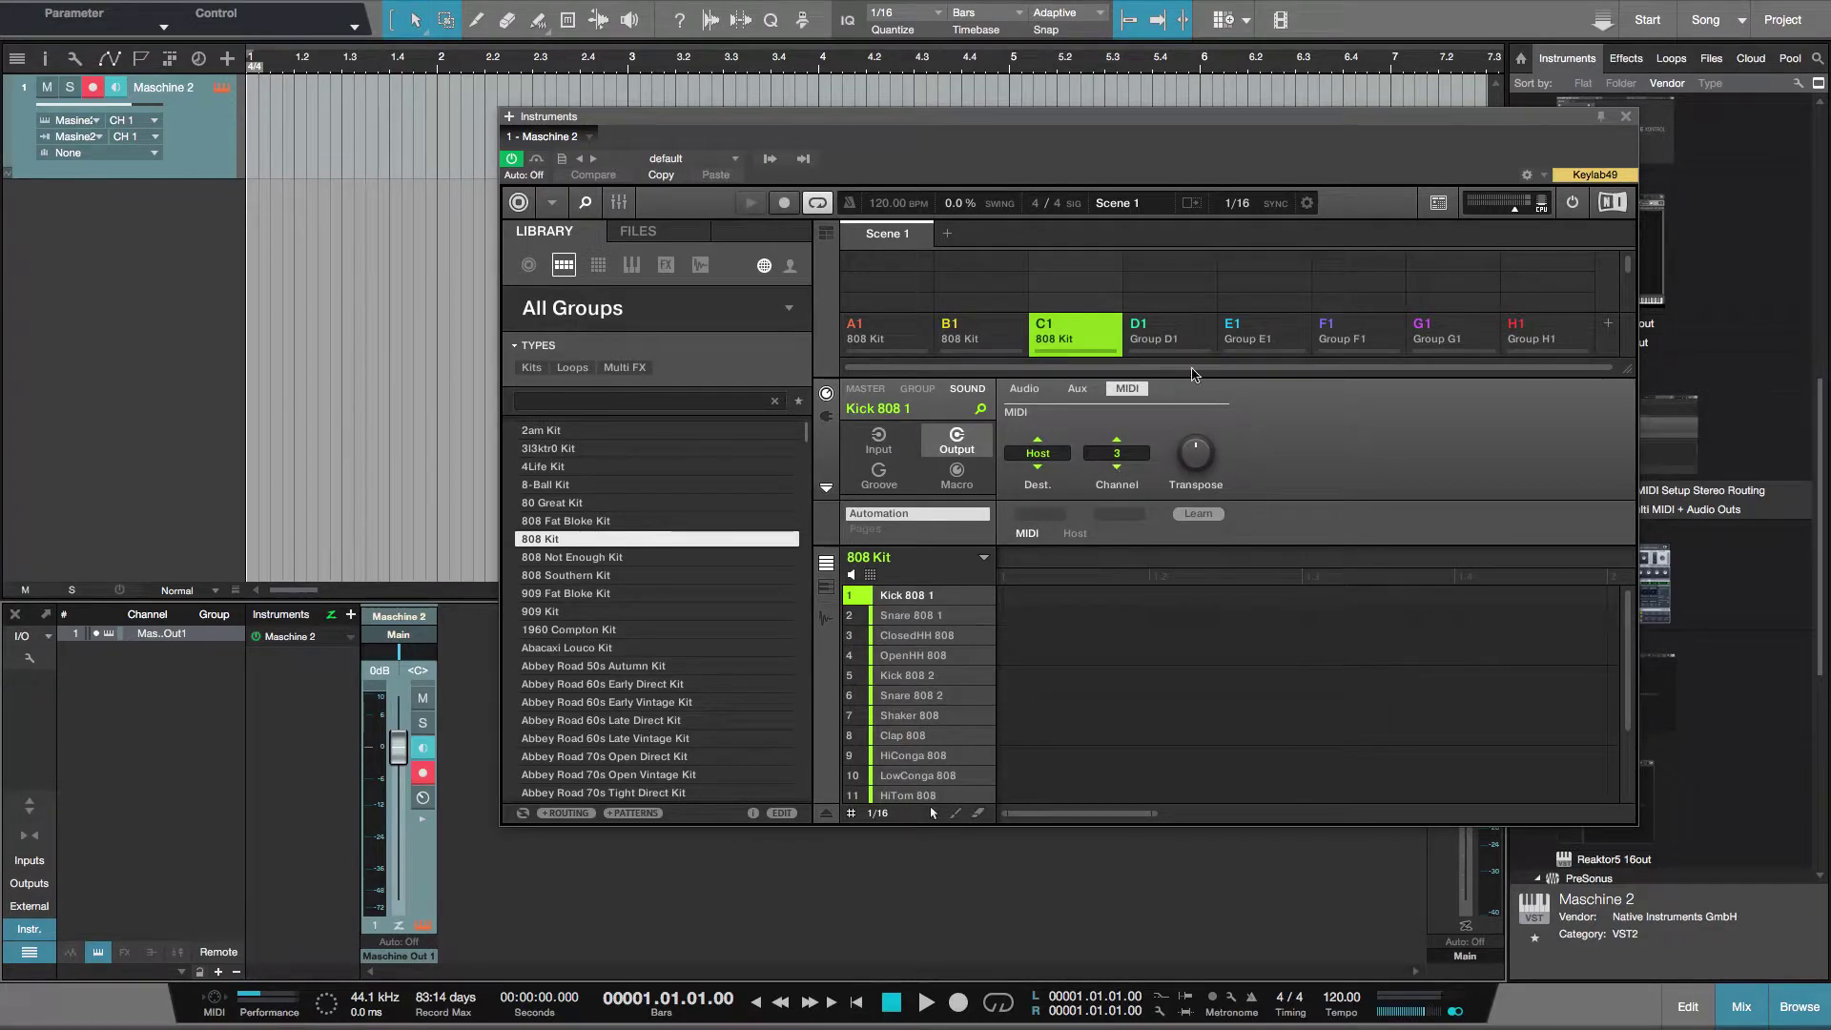
# Step: Paste the 808 Kit into groups D1, E1, F1, G1 and H1
pyautogui.click(1181, 340)
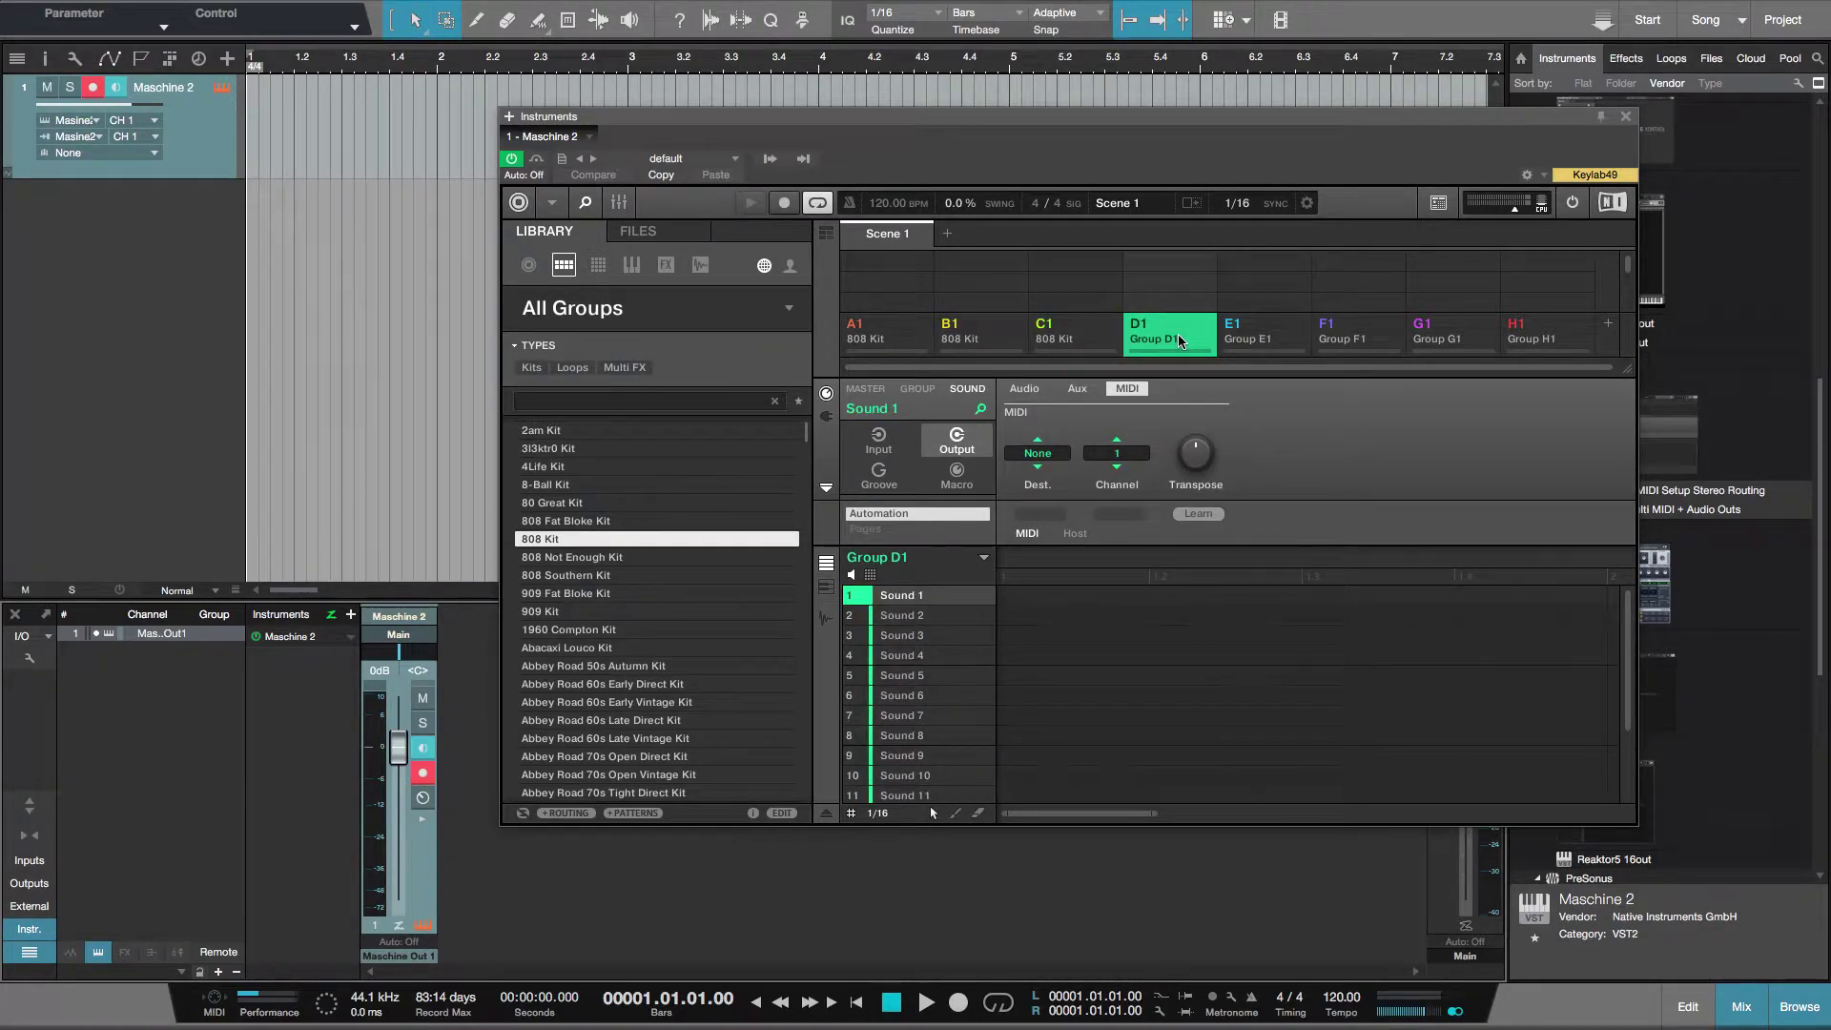
pyautogui.rightClick(1072, 341)
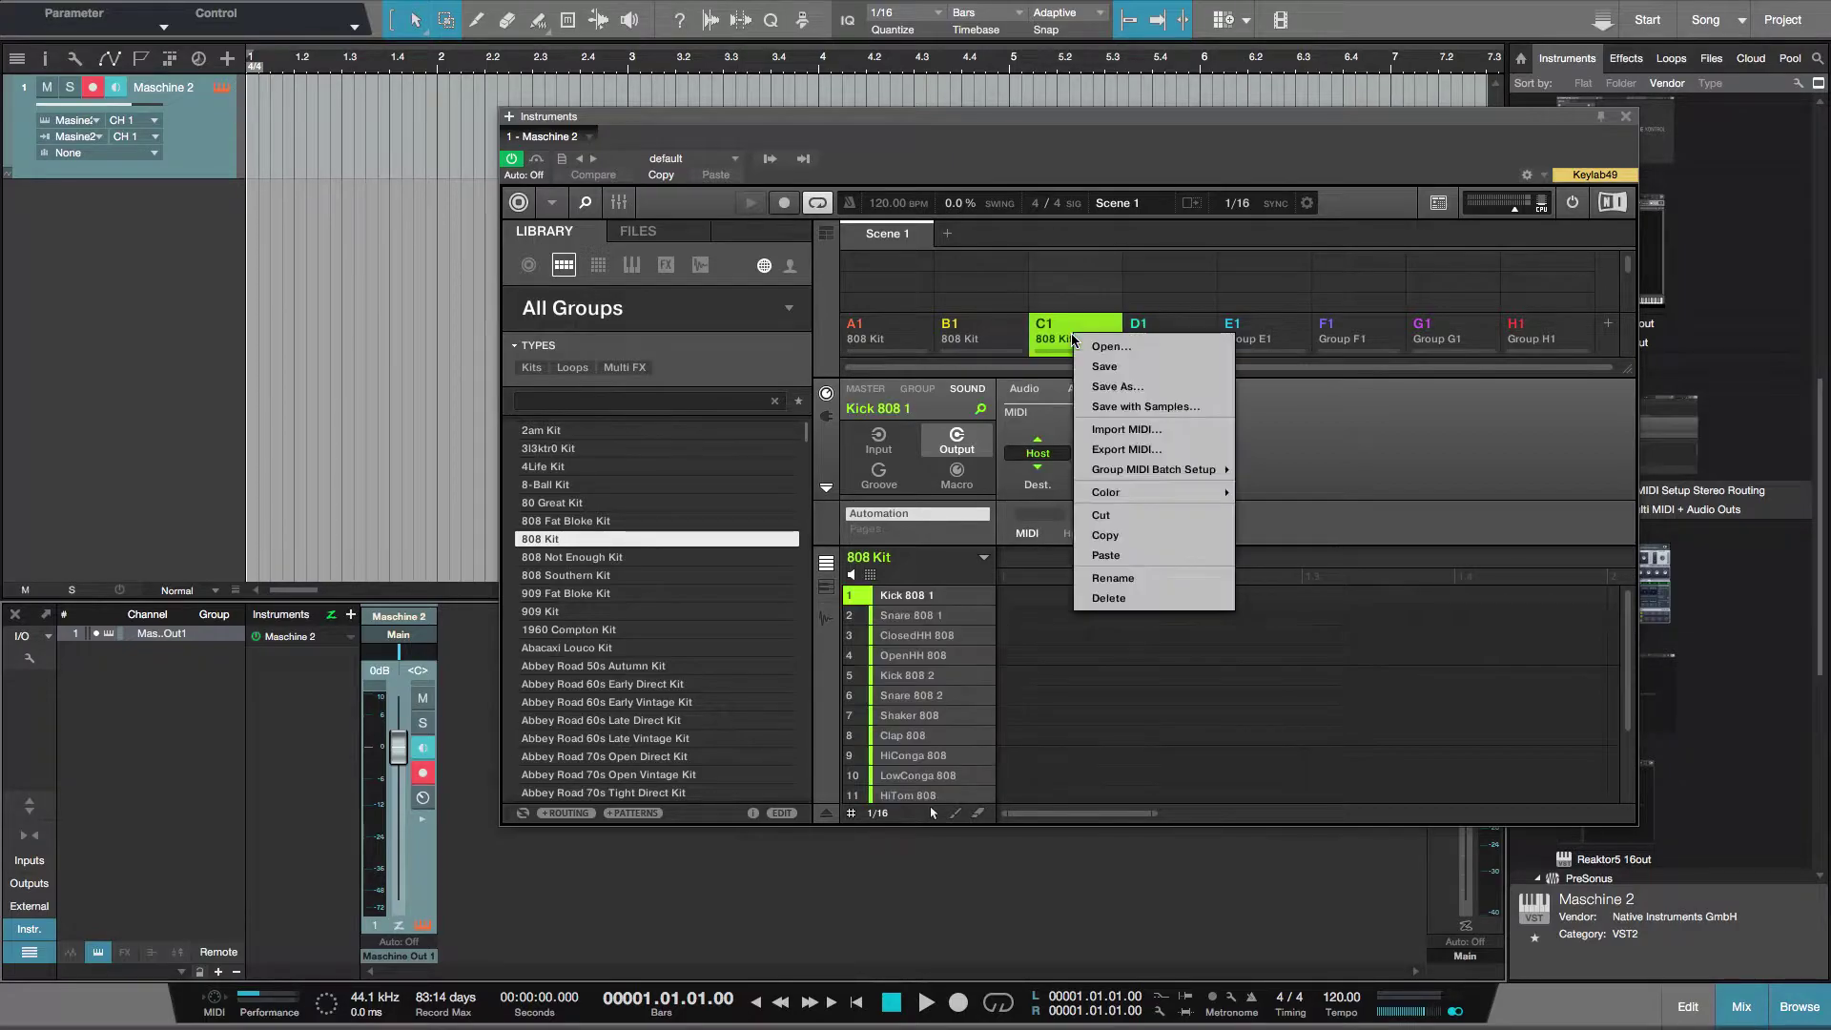
pyautogui.click(1148, 527)
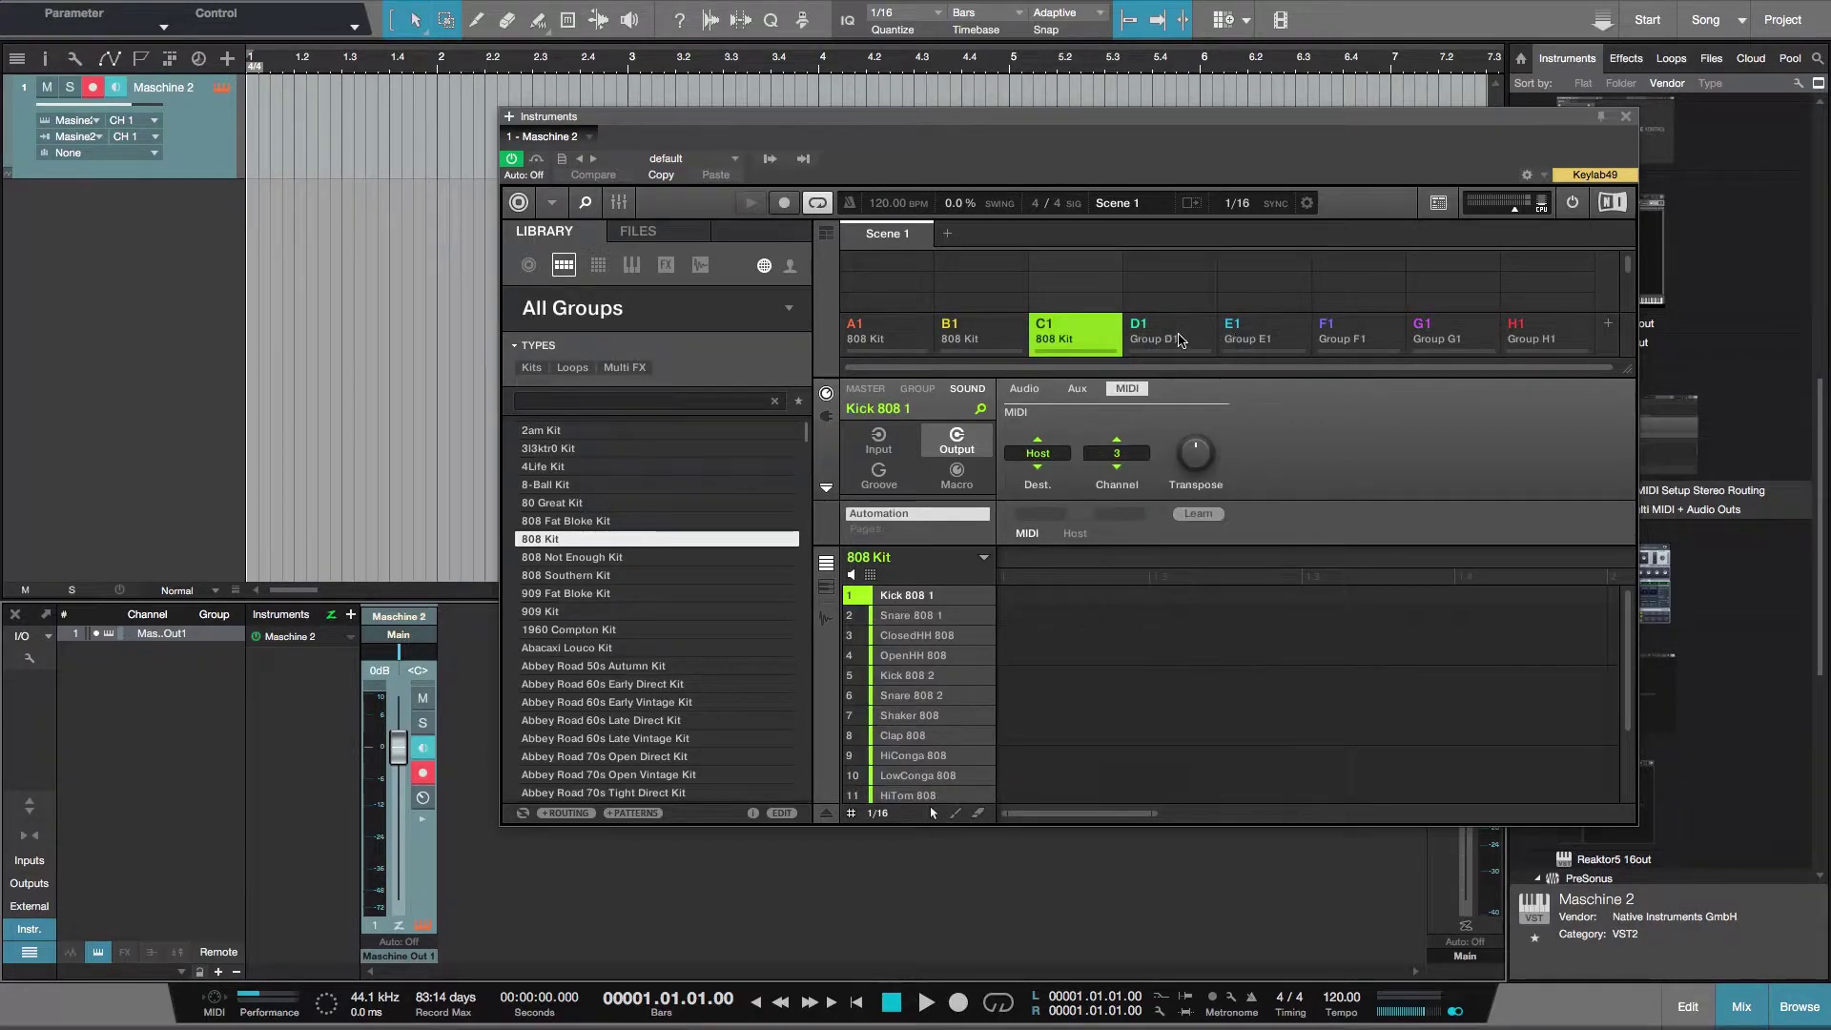
pyautogui.rightClick(1179, 336)
pyautogui.click(1256, 553)
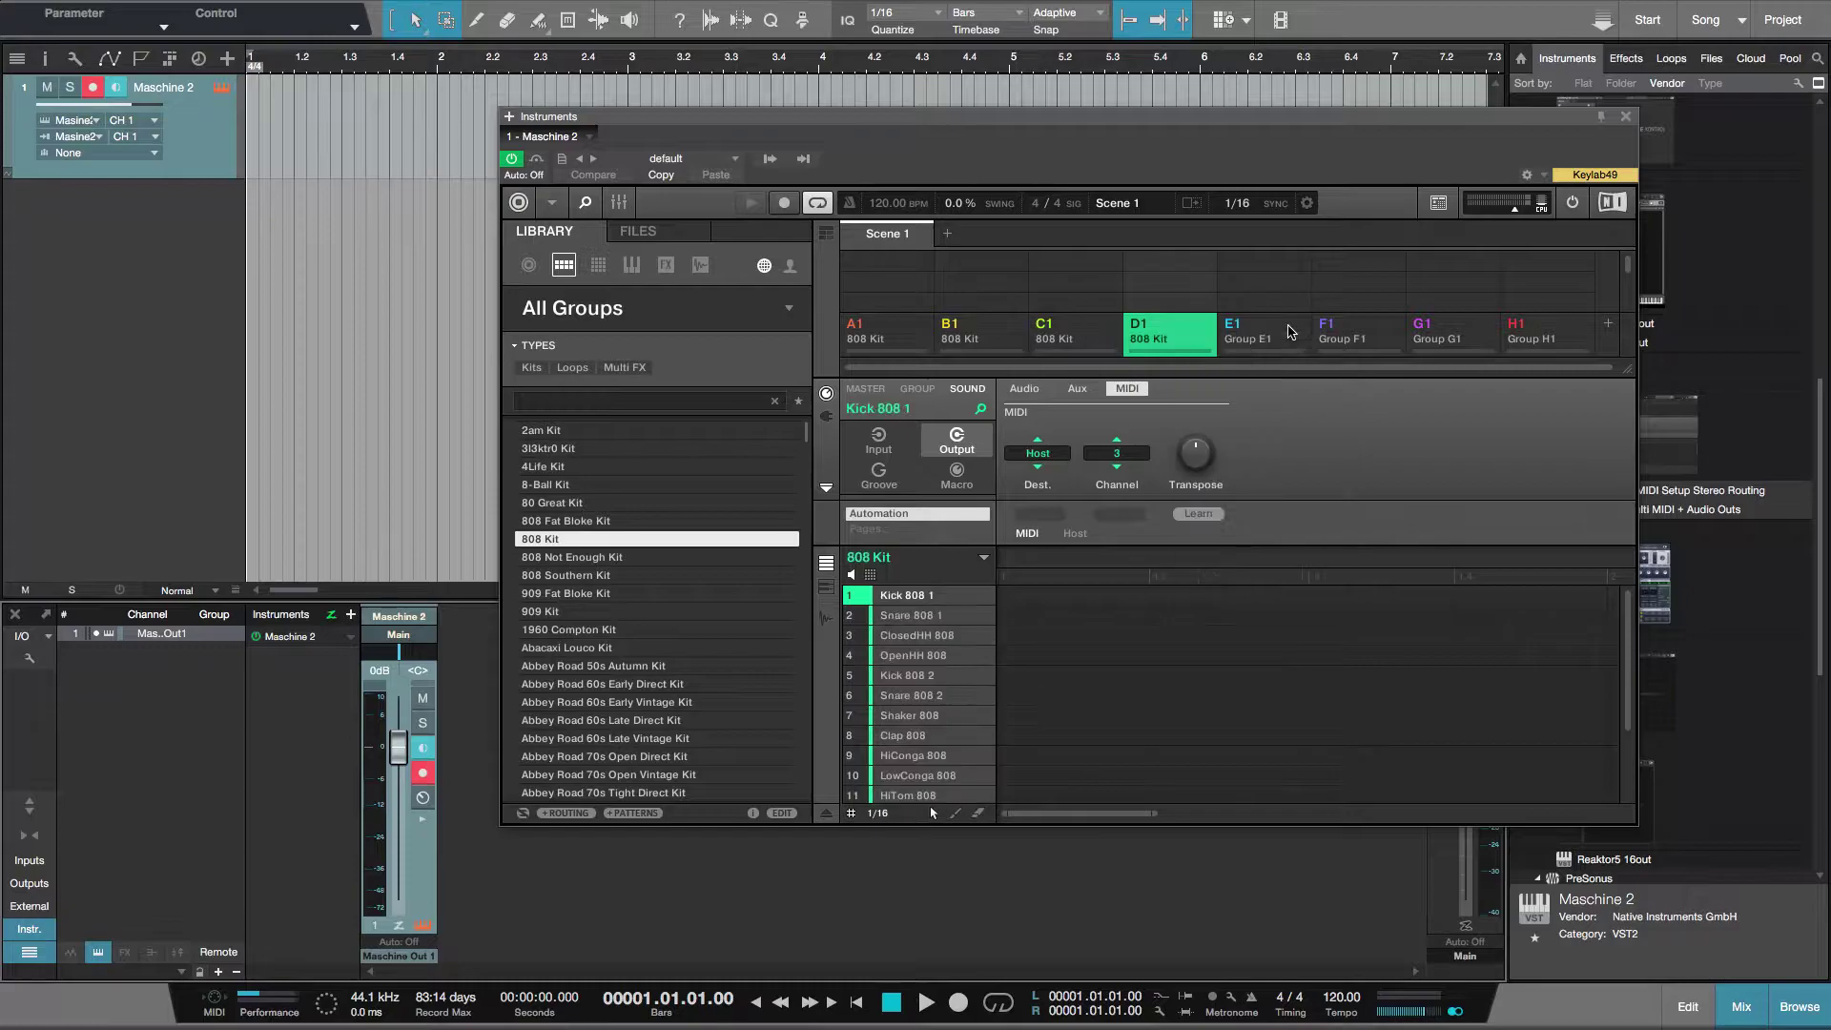
pyautogui.rightClick(1279, 330)
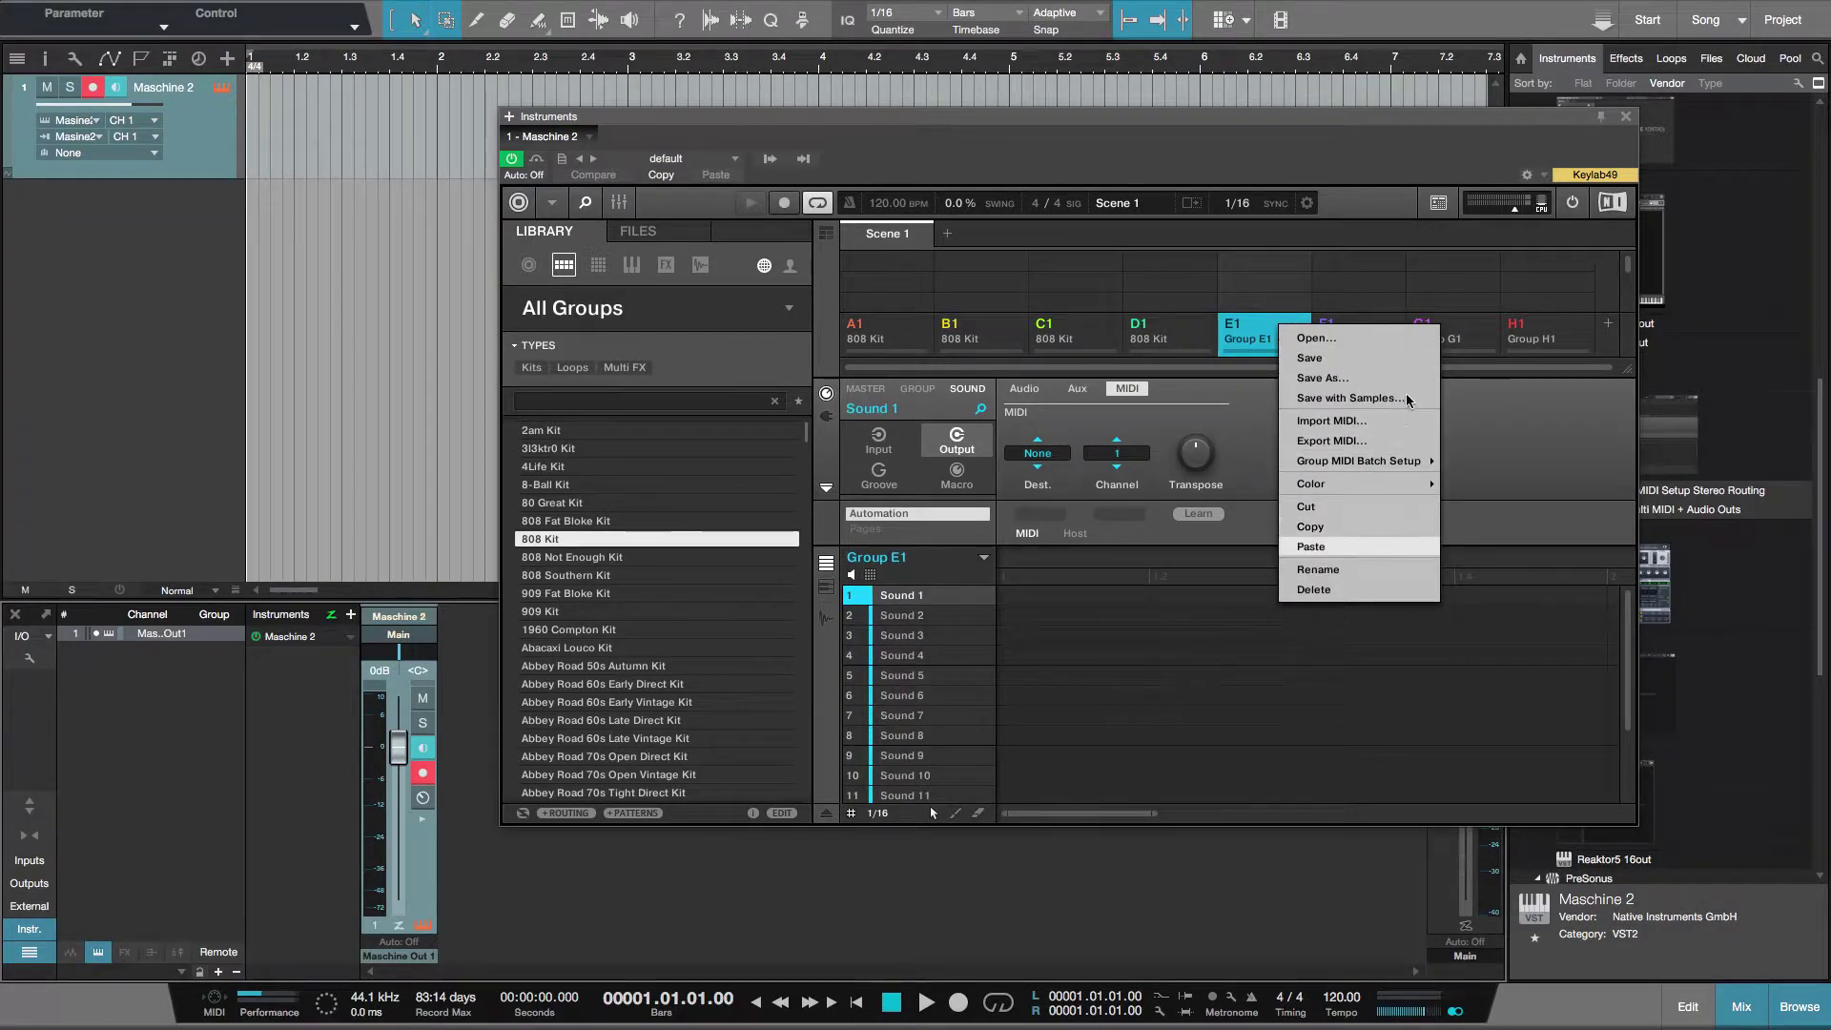
pyautogui.click(1335, 546)
pyautogui.rightClick(1370, 344)
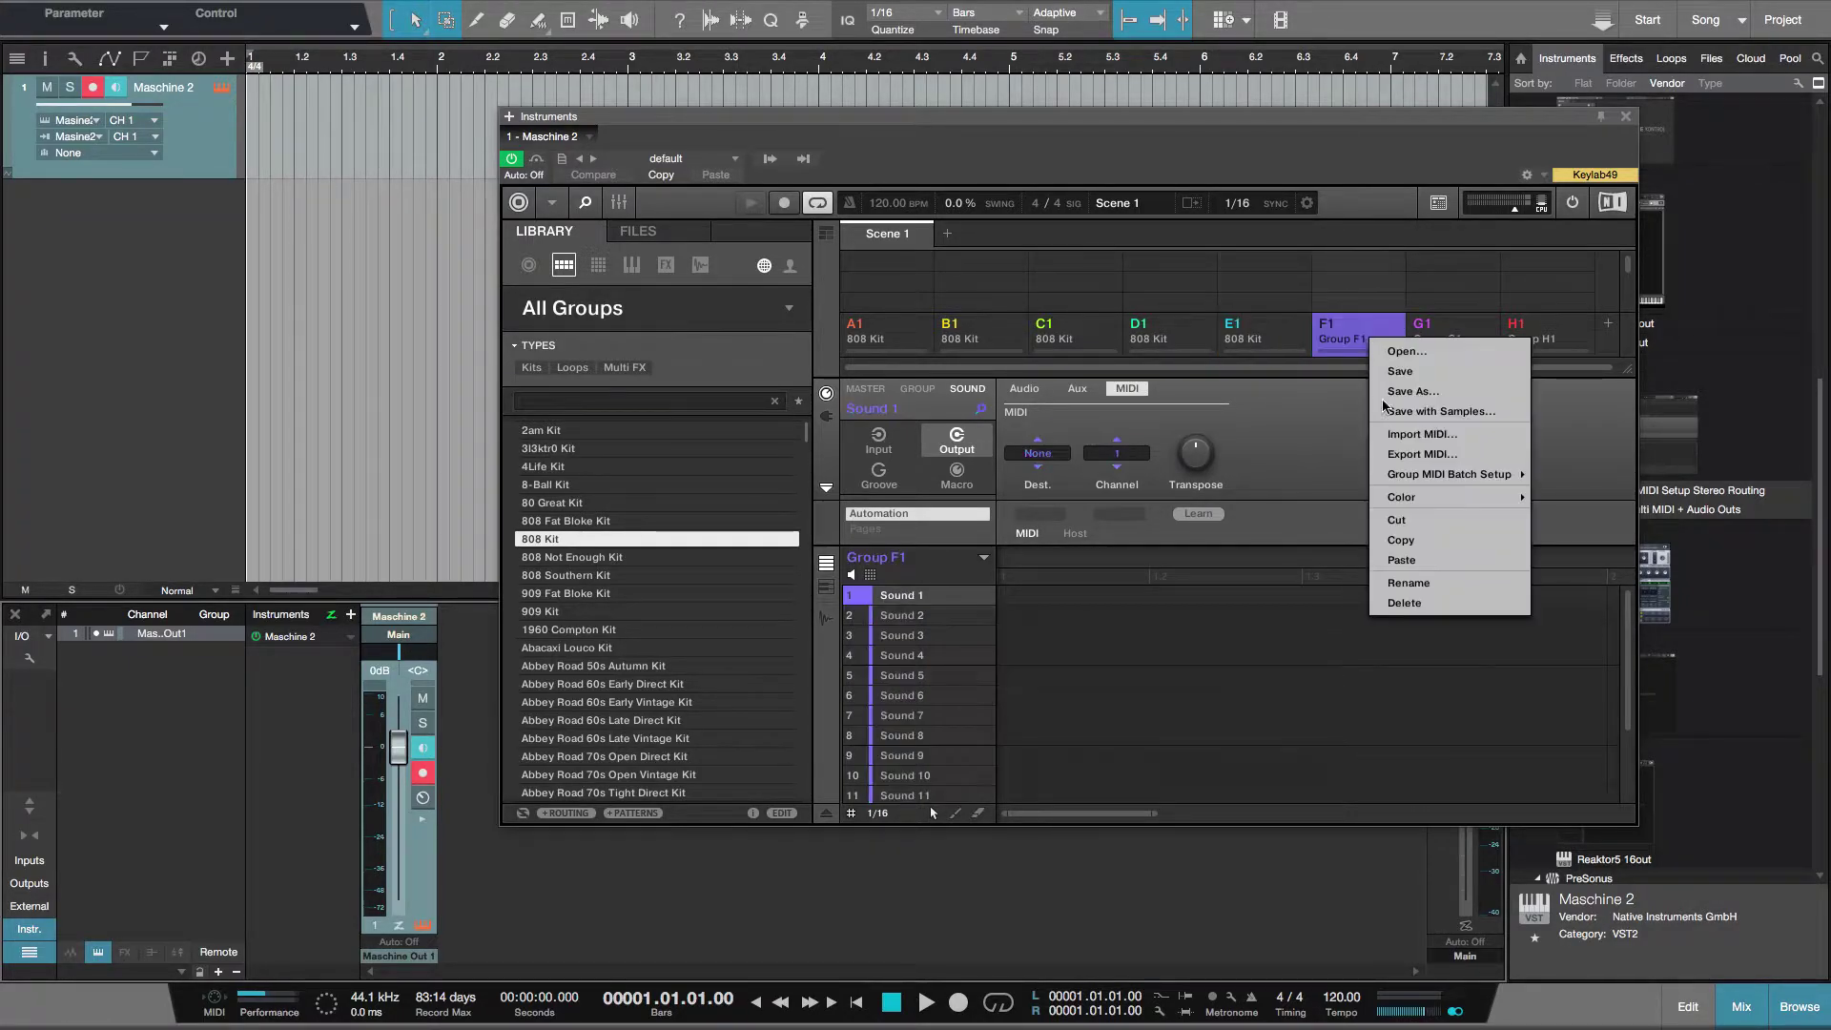
pyautogui.click(1421, 559)
pyautogui.rightClick(1469, 335)
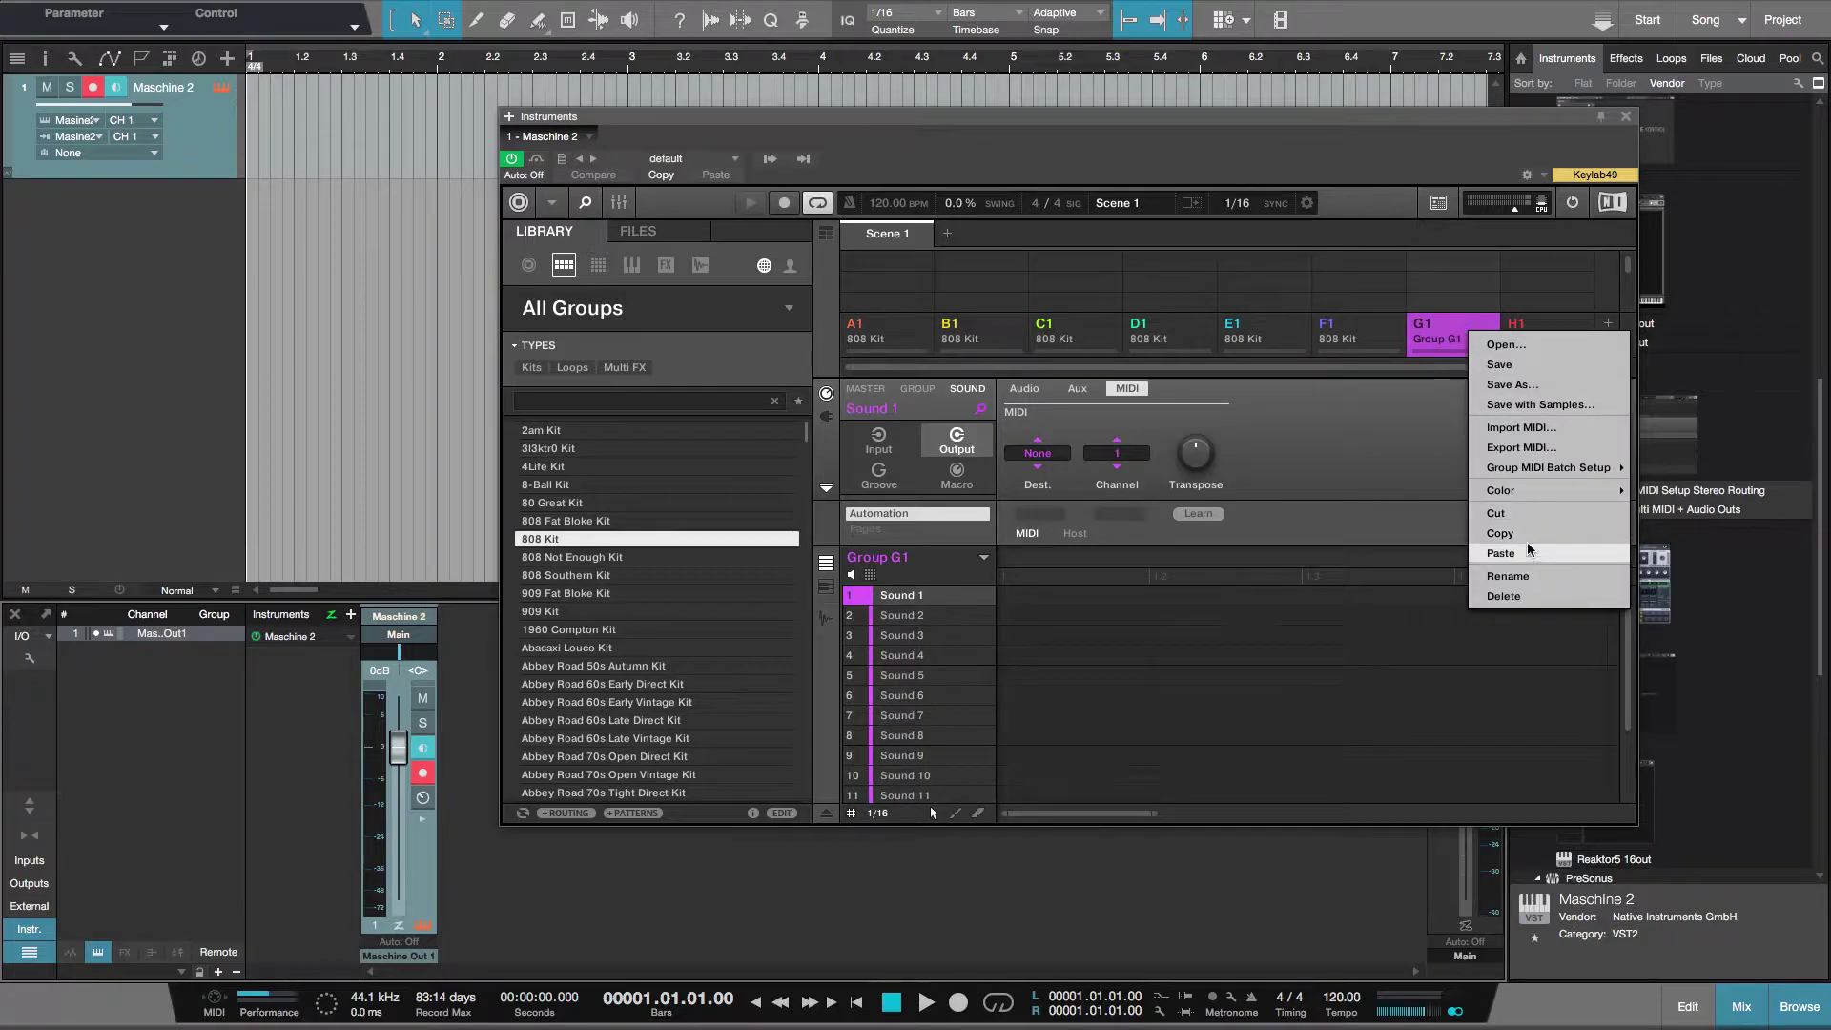
pyautogui.click(1529, 551)
pyautogui.rightClick(1547, 325)
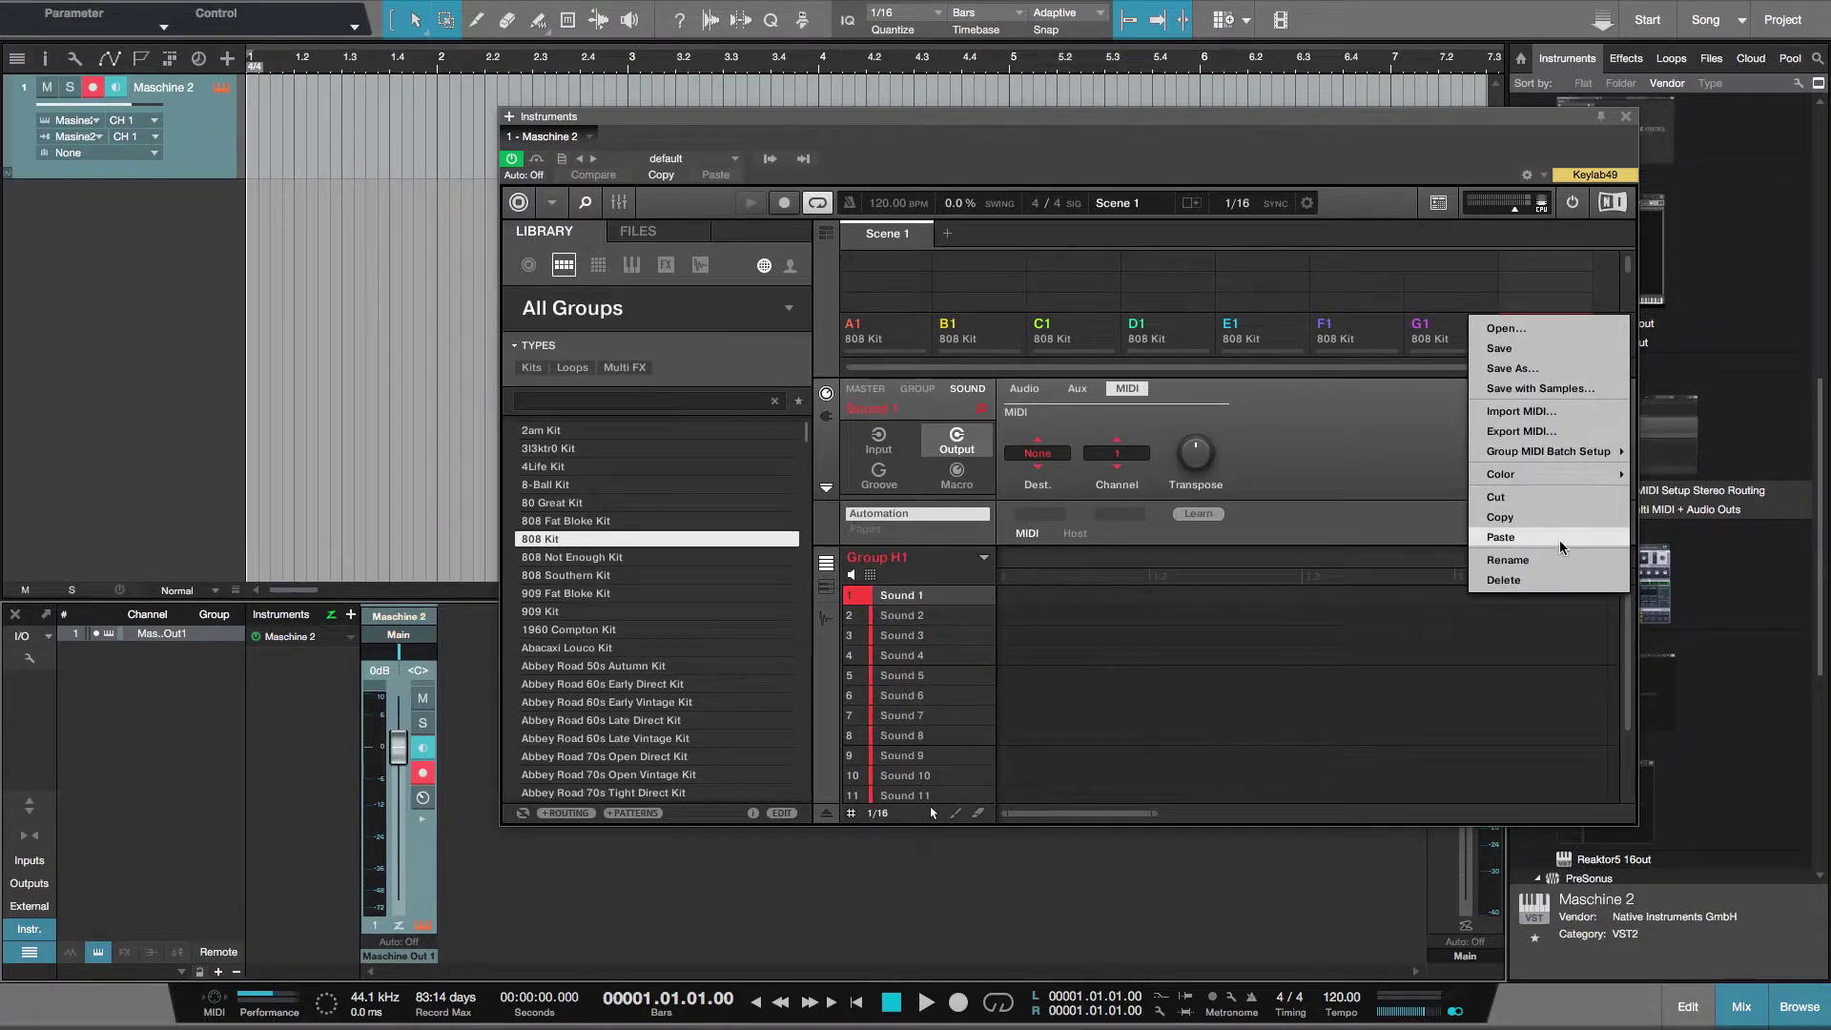
pyautogui.click(1559, 540)
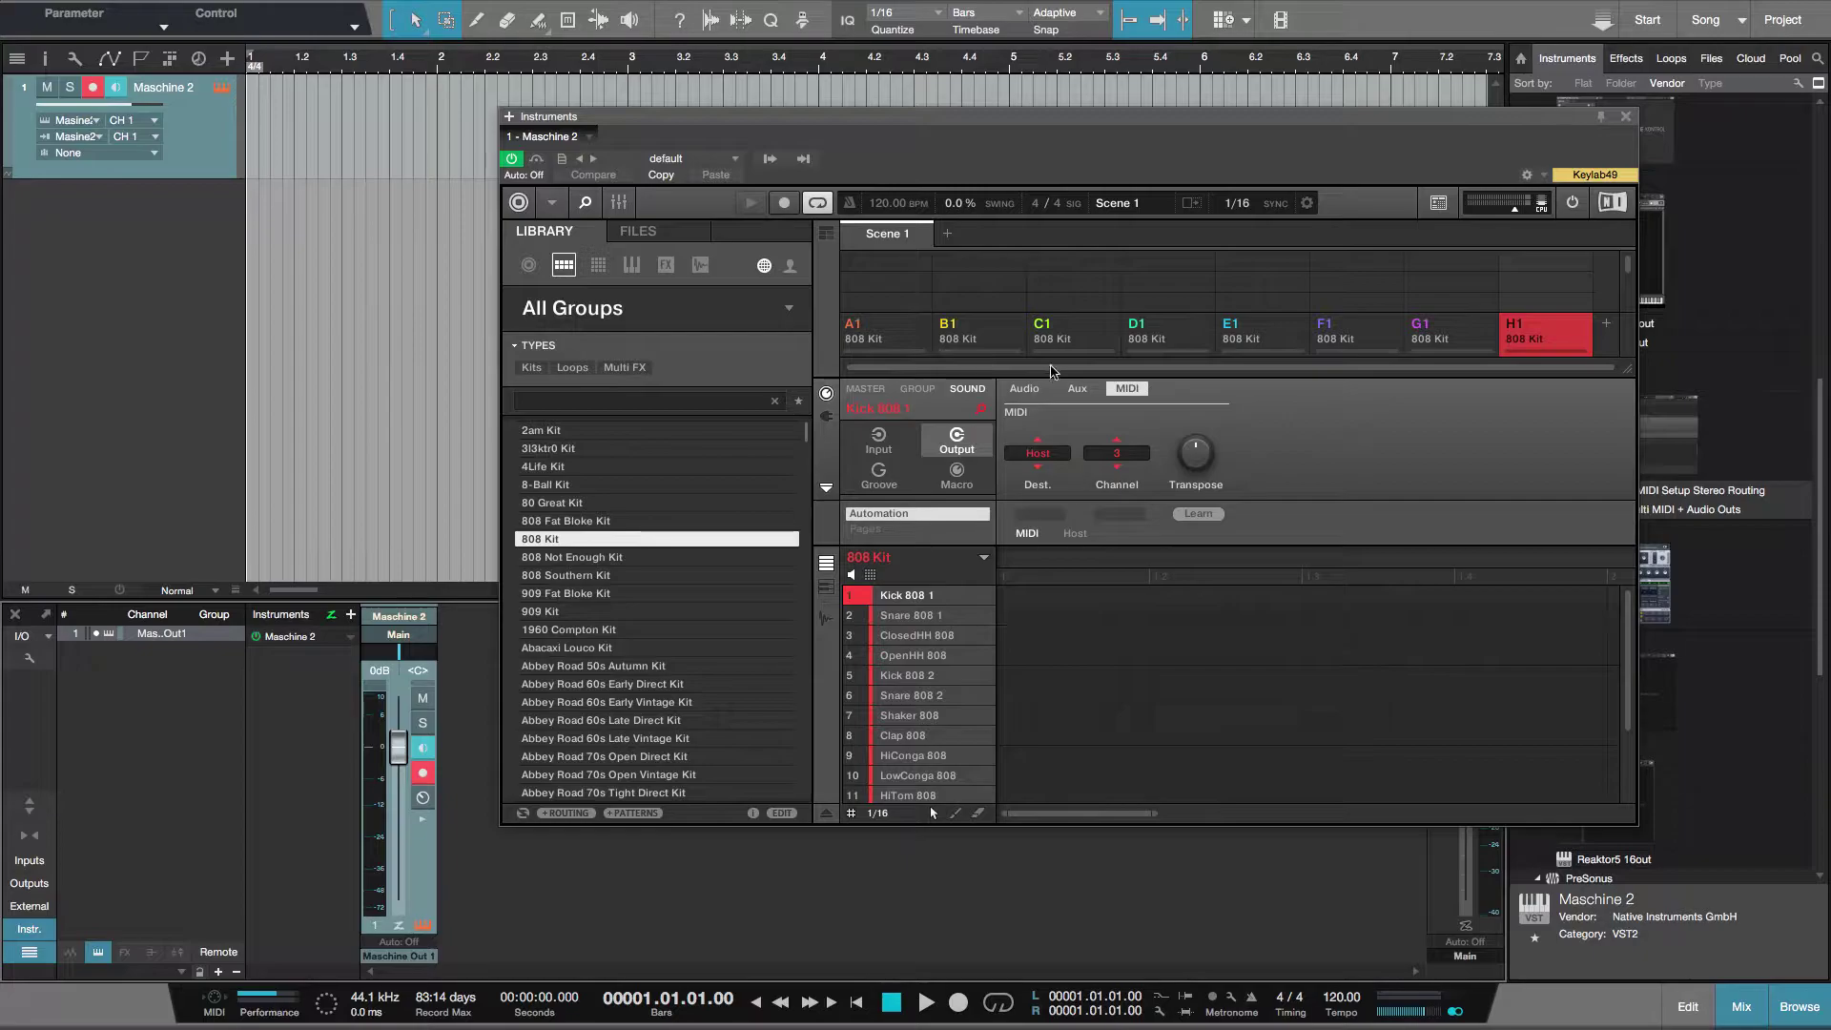
# Step: Set group D1's MIDI input to channel 4
pyautogui.click(1076, 339)
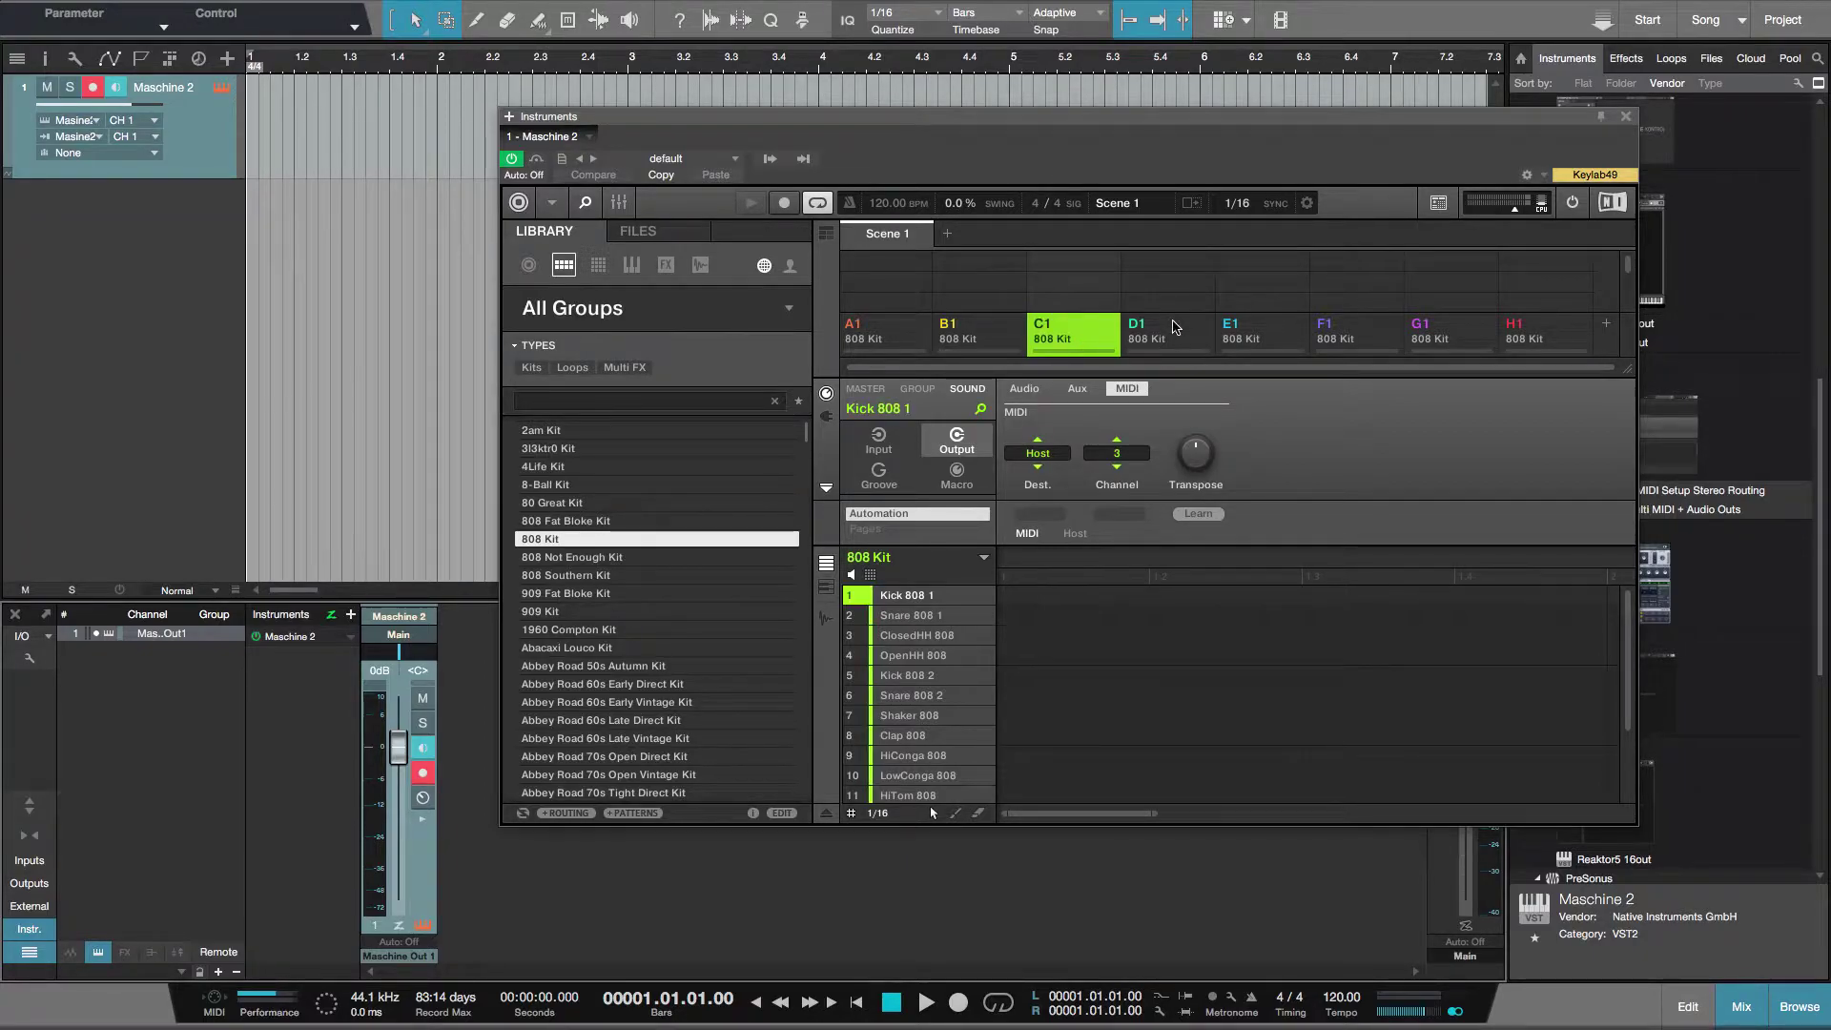
pyautogui.click(1175, 327)
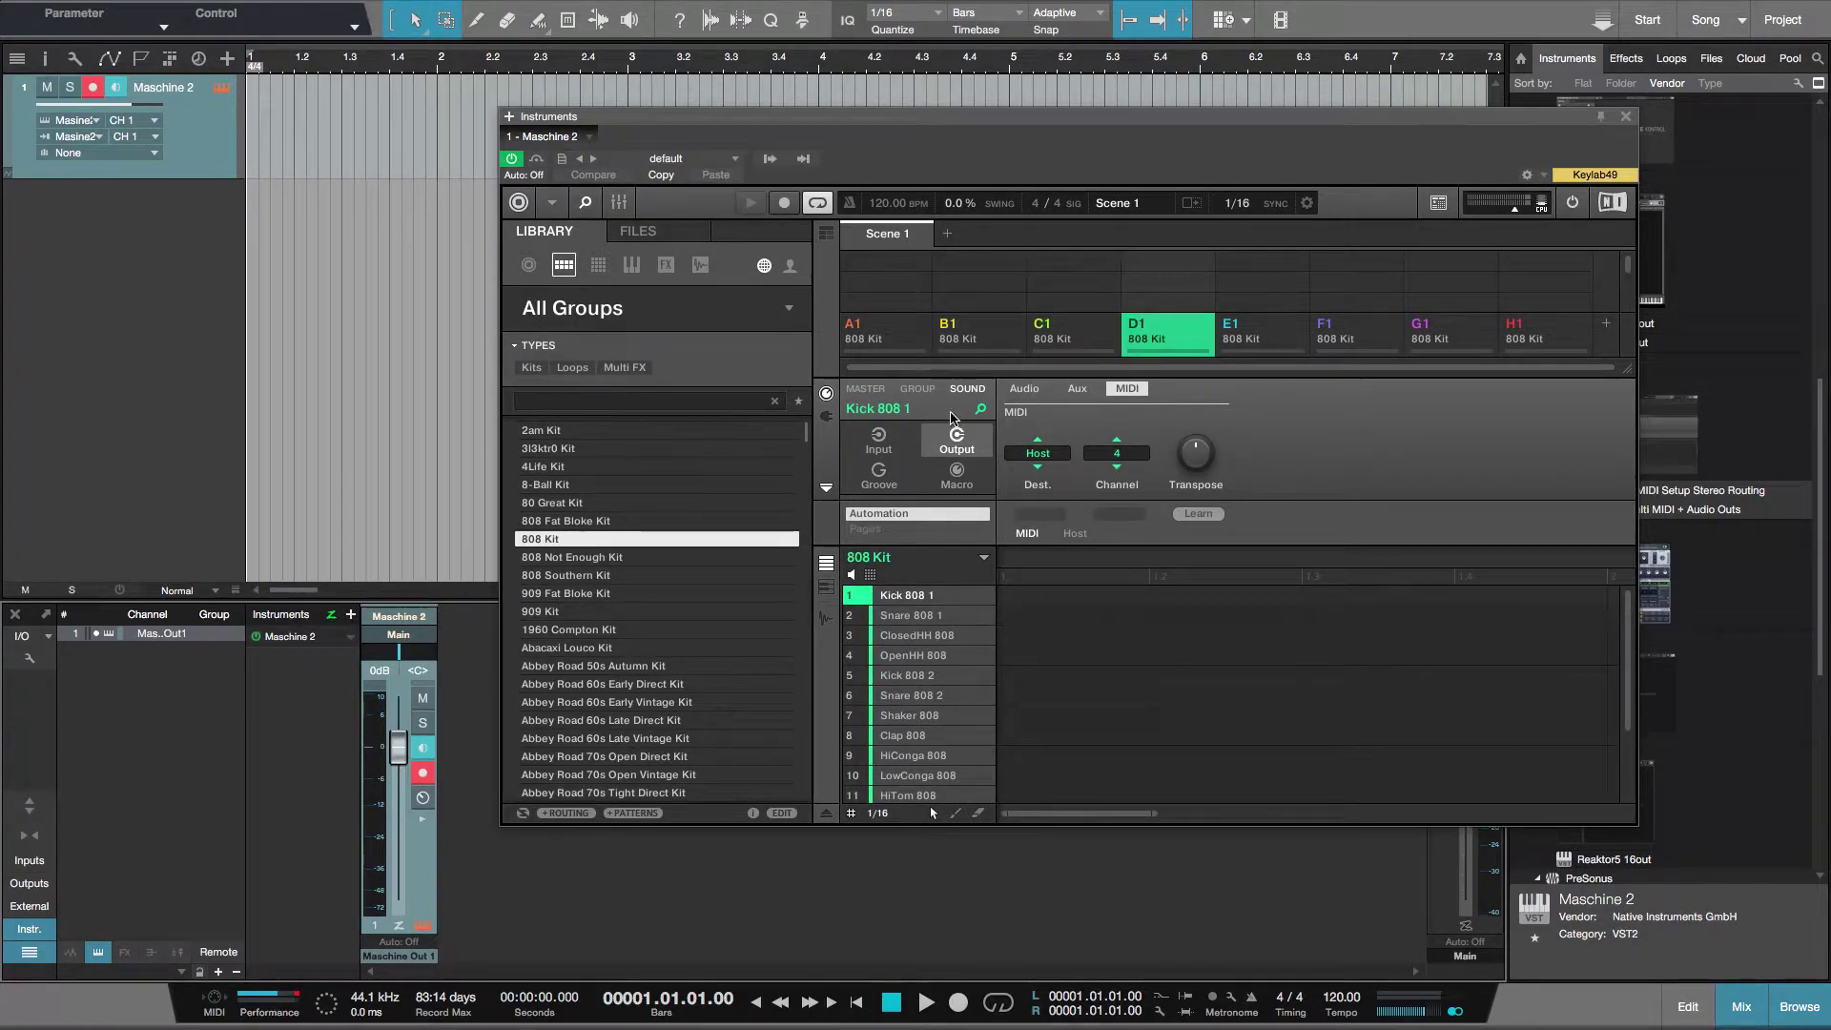
pyautogui.click(917, 388)
pyautogui.click(878, 440)
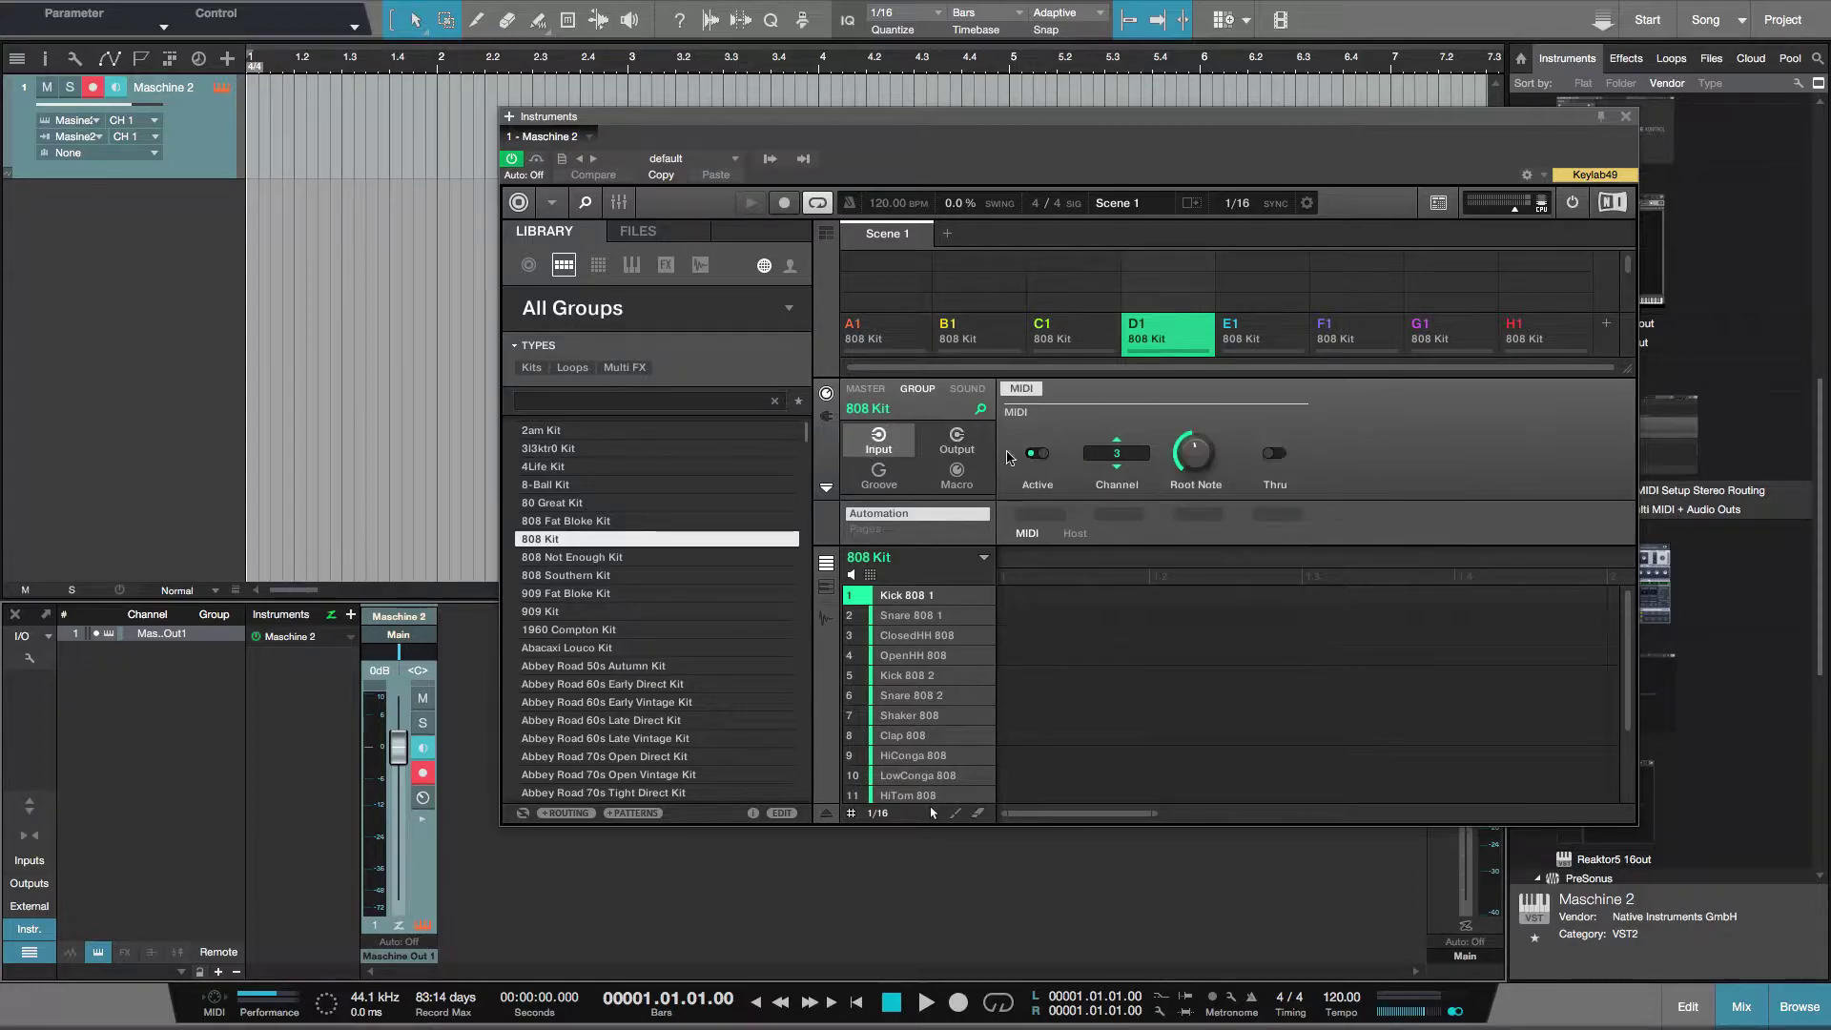
# Step: Set group E1's MIDI input to channel 5 and check the Kick 808 1 output routing
pyautogui.click(1281, 344)
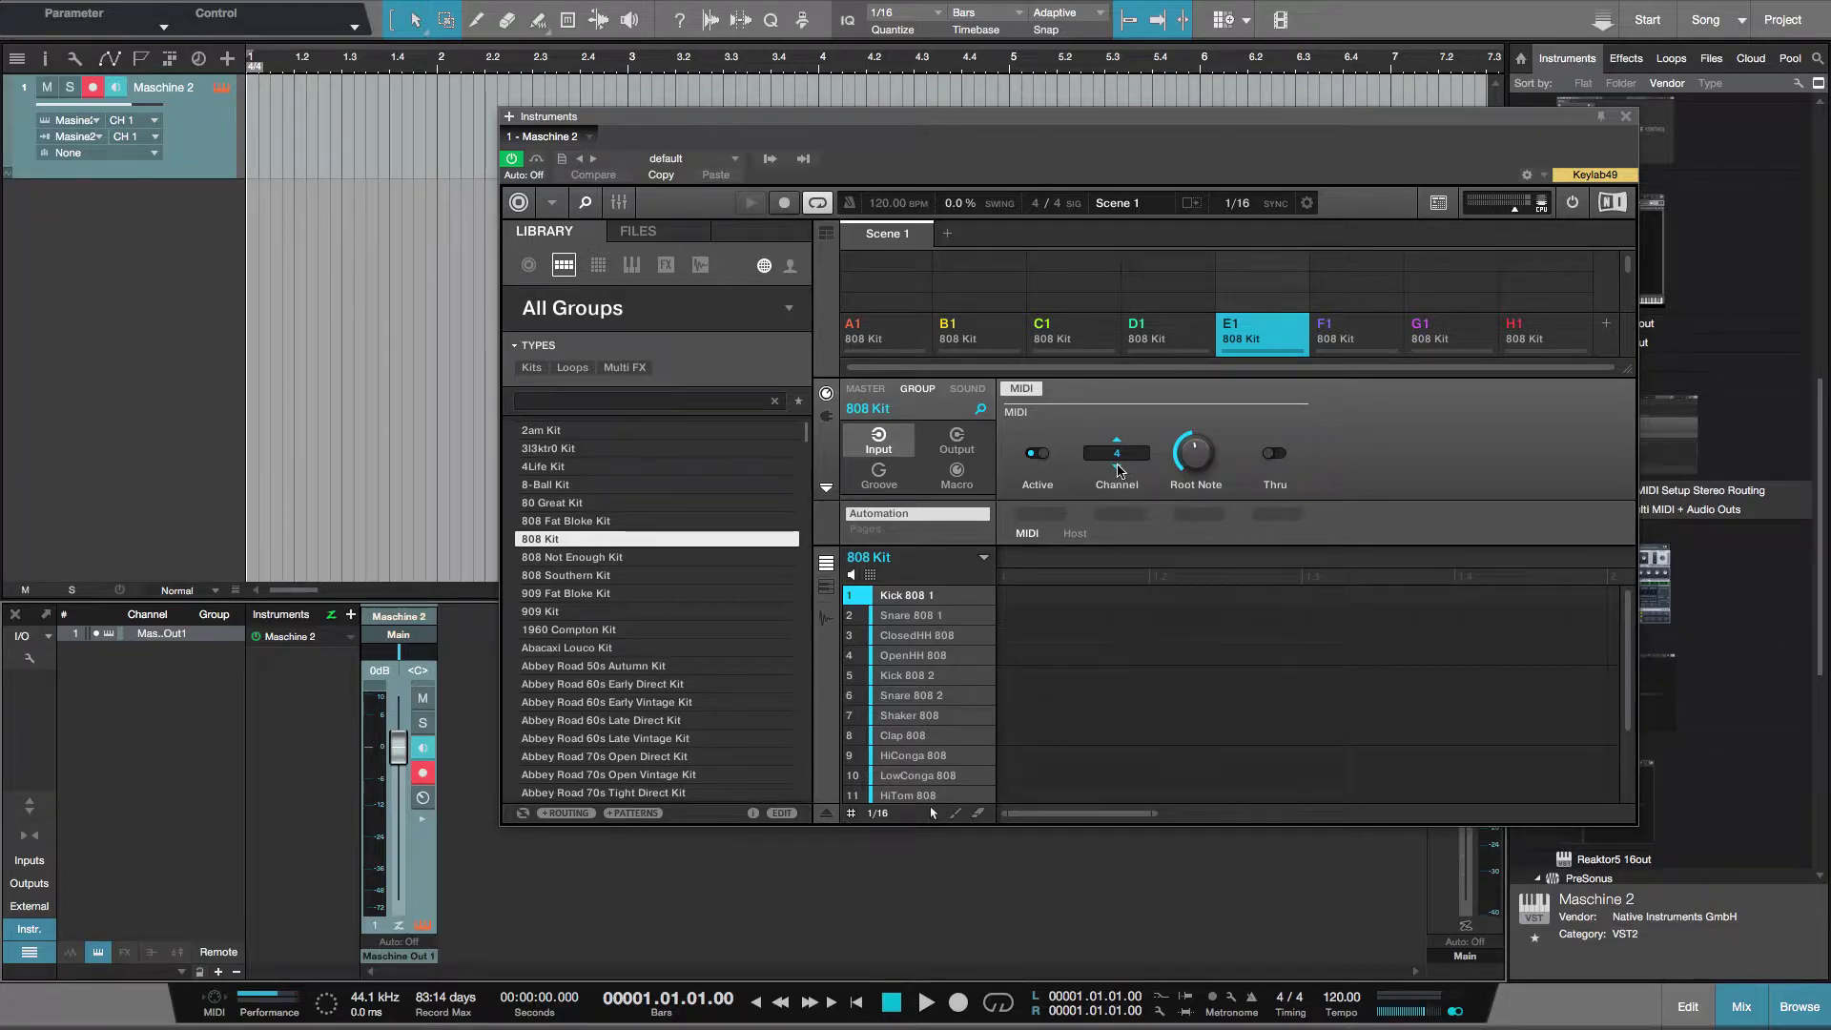
pyautogui.click(1160, 343)
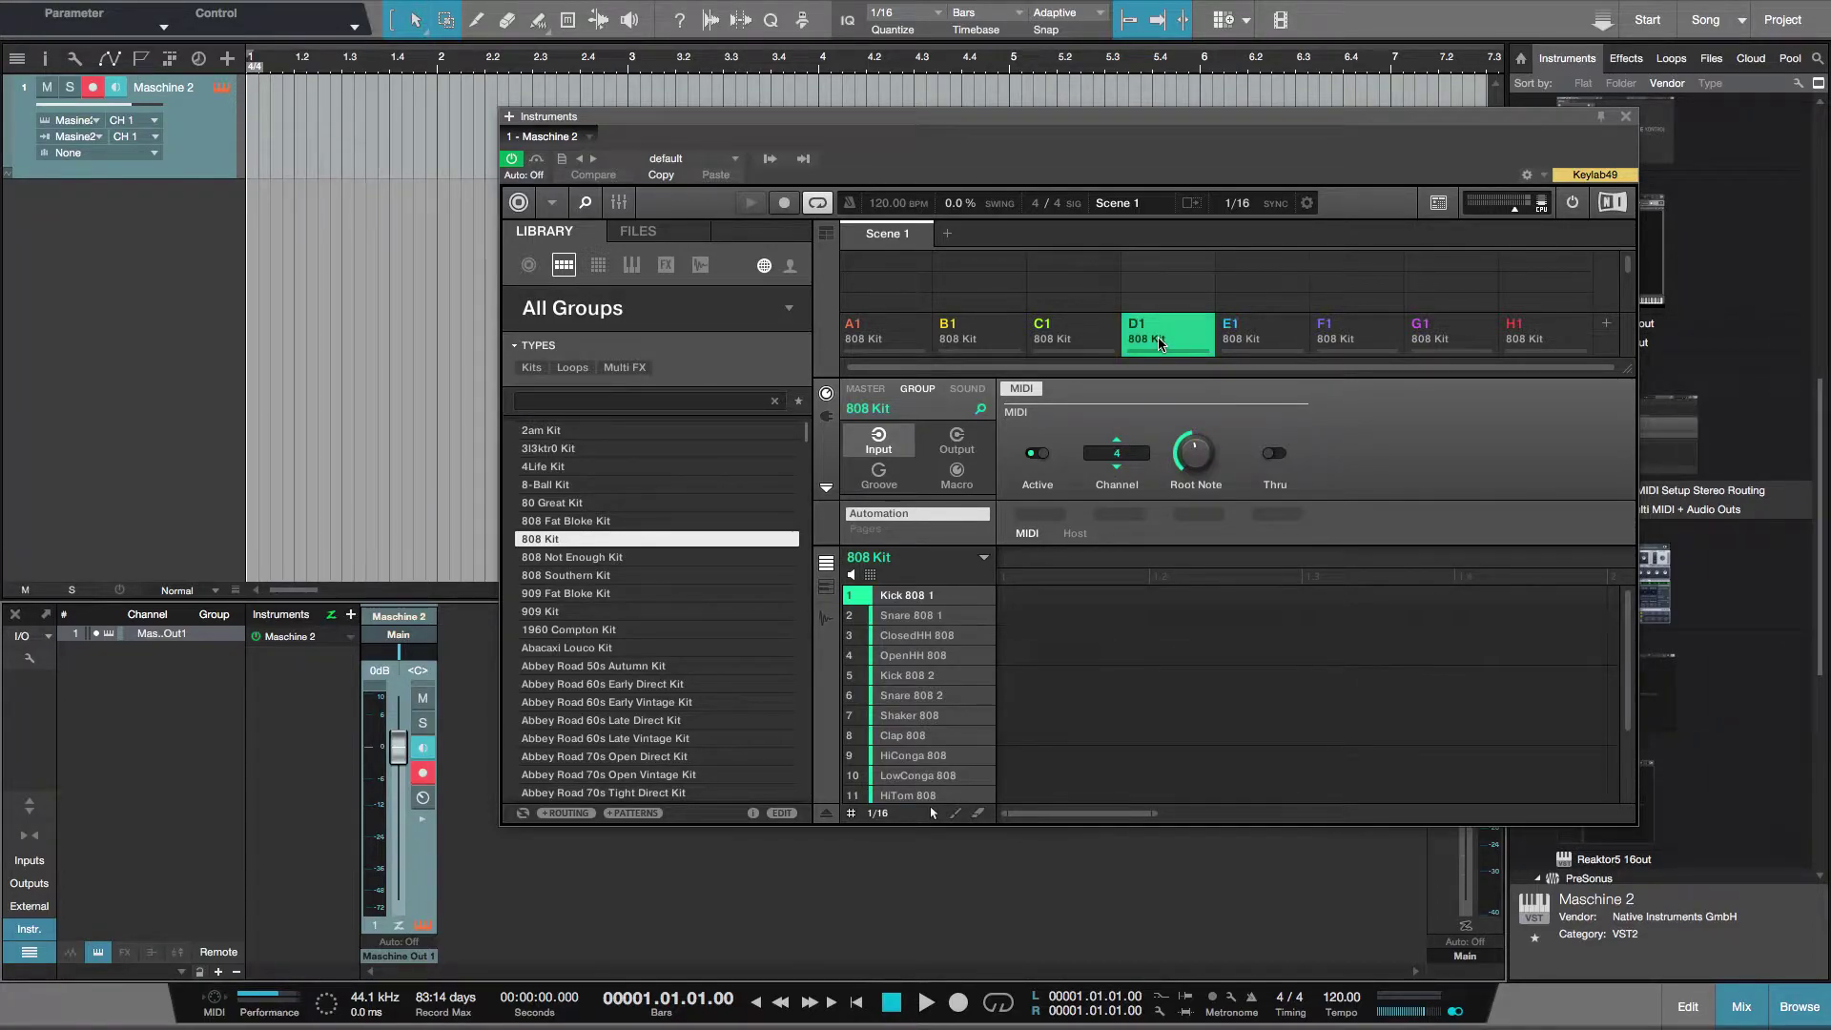
pyautogui.click(1273, 338)
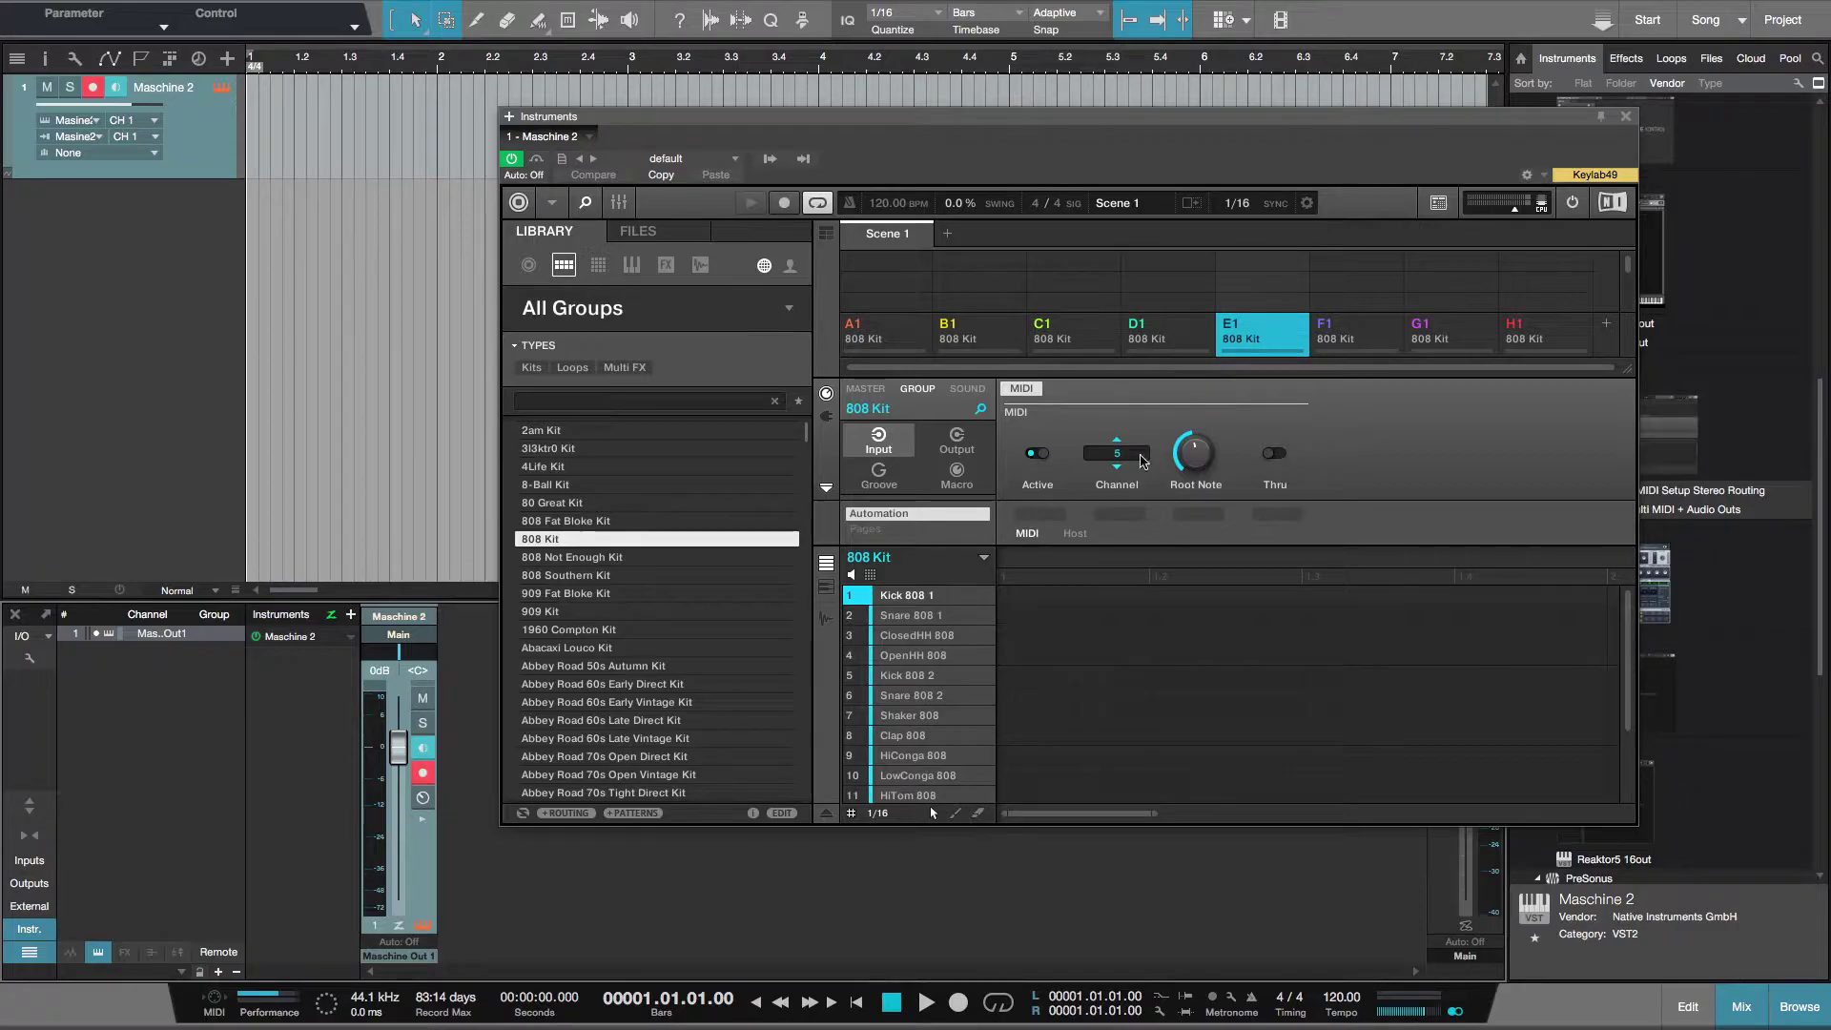
pyautogui.click(967, 388)
pyautogui.click(956, 441)
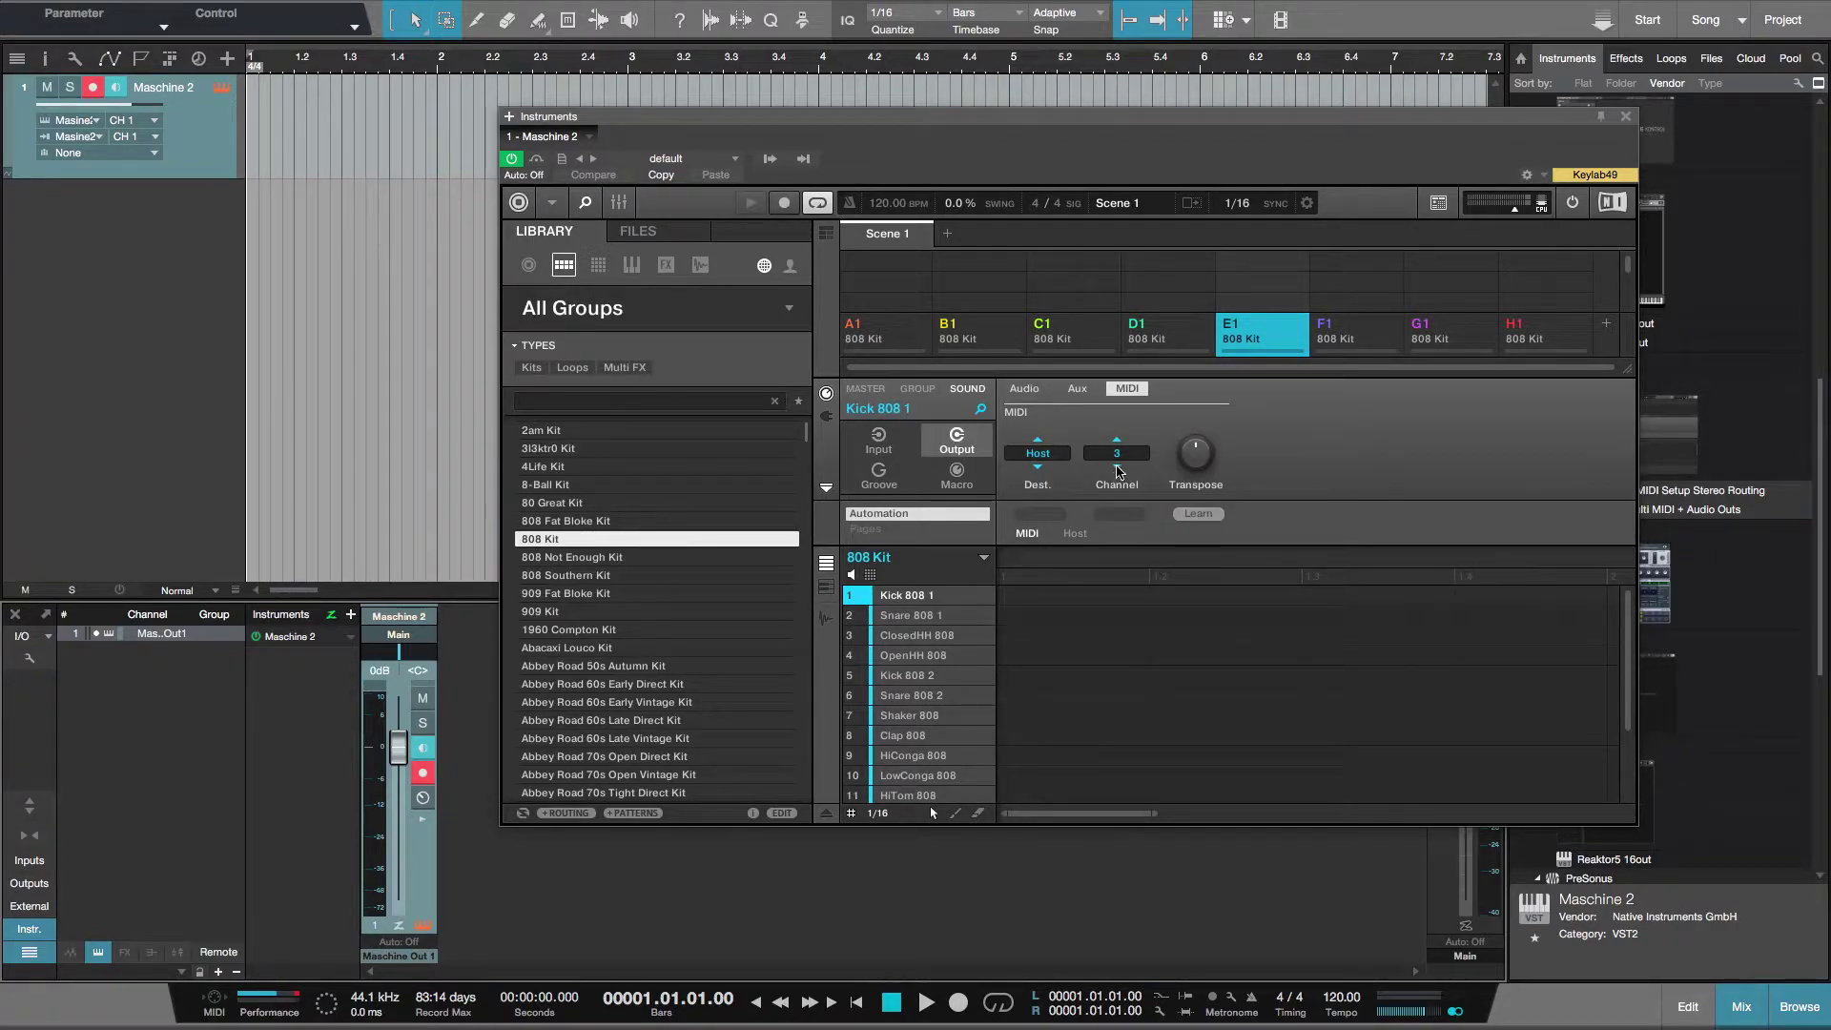
pyautogui.click(1322, 340)
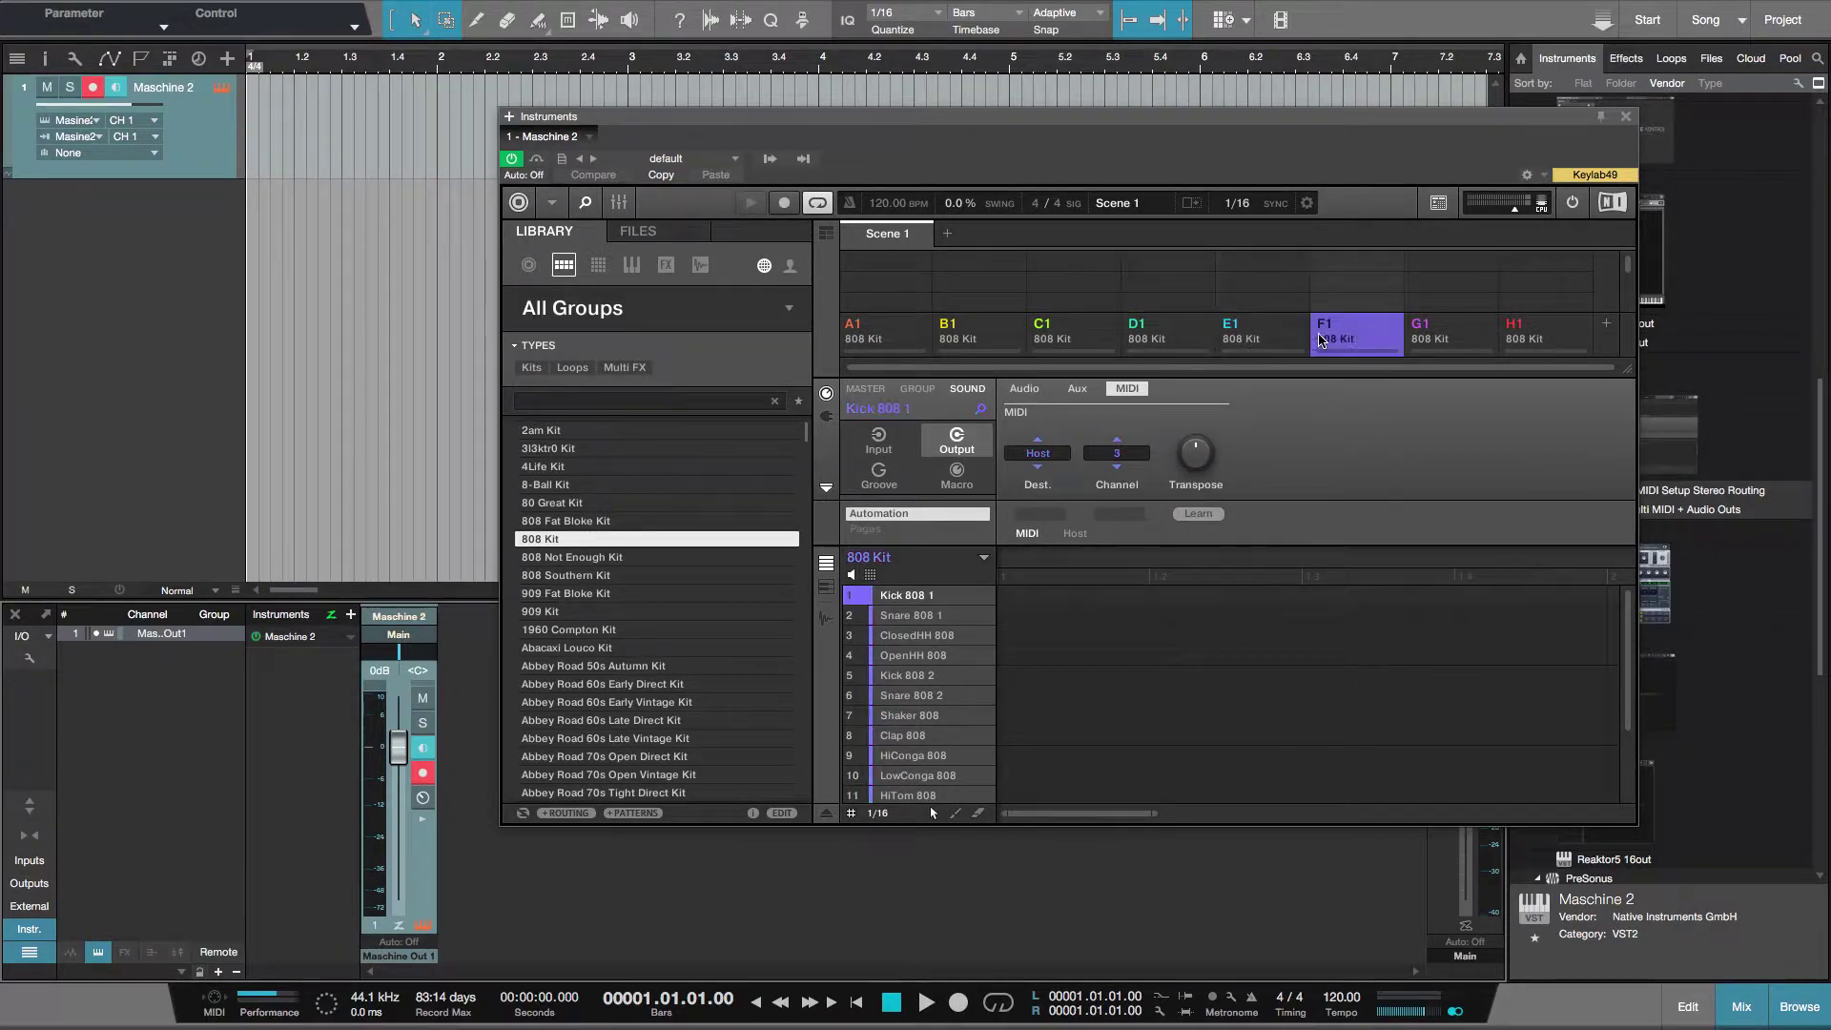
# Step: Set group F1's MIDI input to channel 6
pyautogui.click(1125, 458)
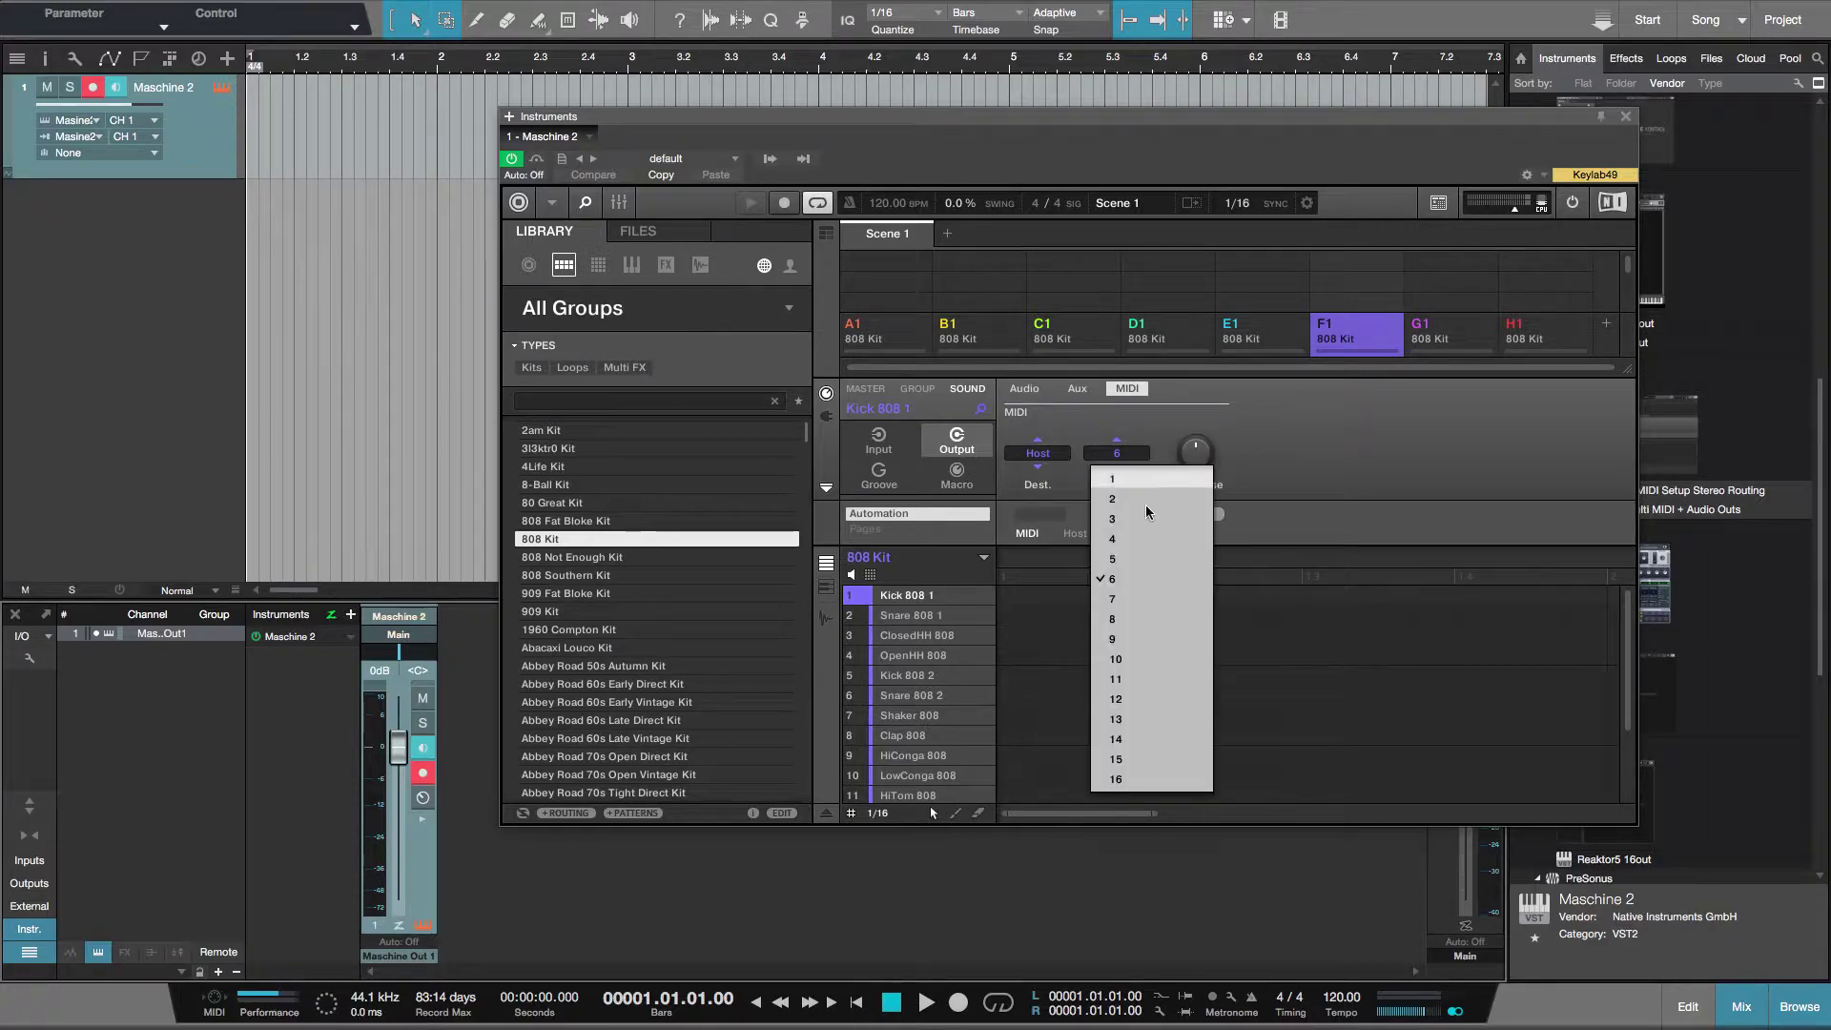
pyautogui.click(1141, 574)
pyautogui.click(916, 389)
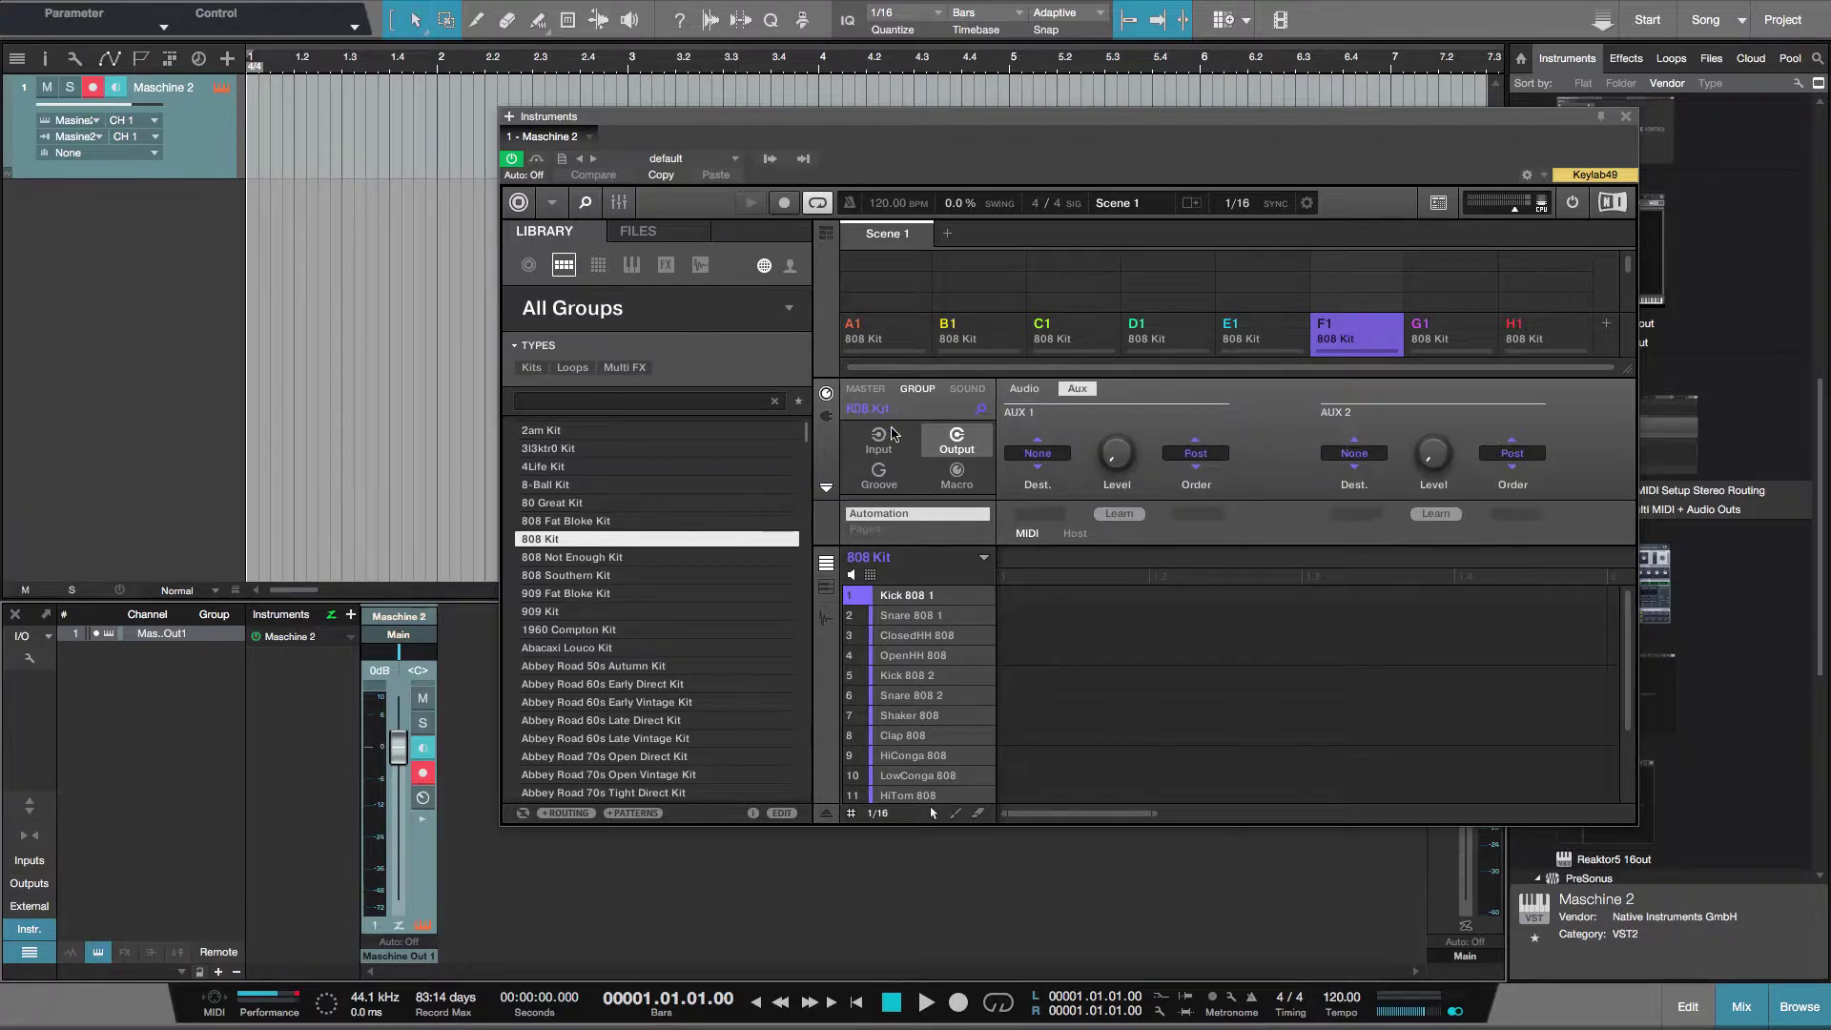
pyautogui.click(878, 440)
pyautogui.click(1117, 453)
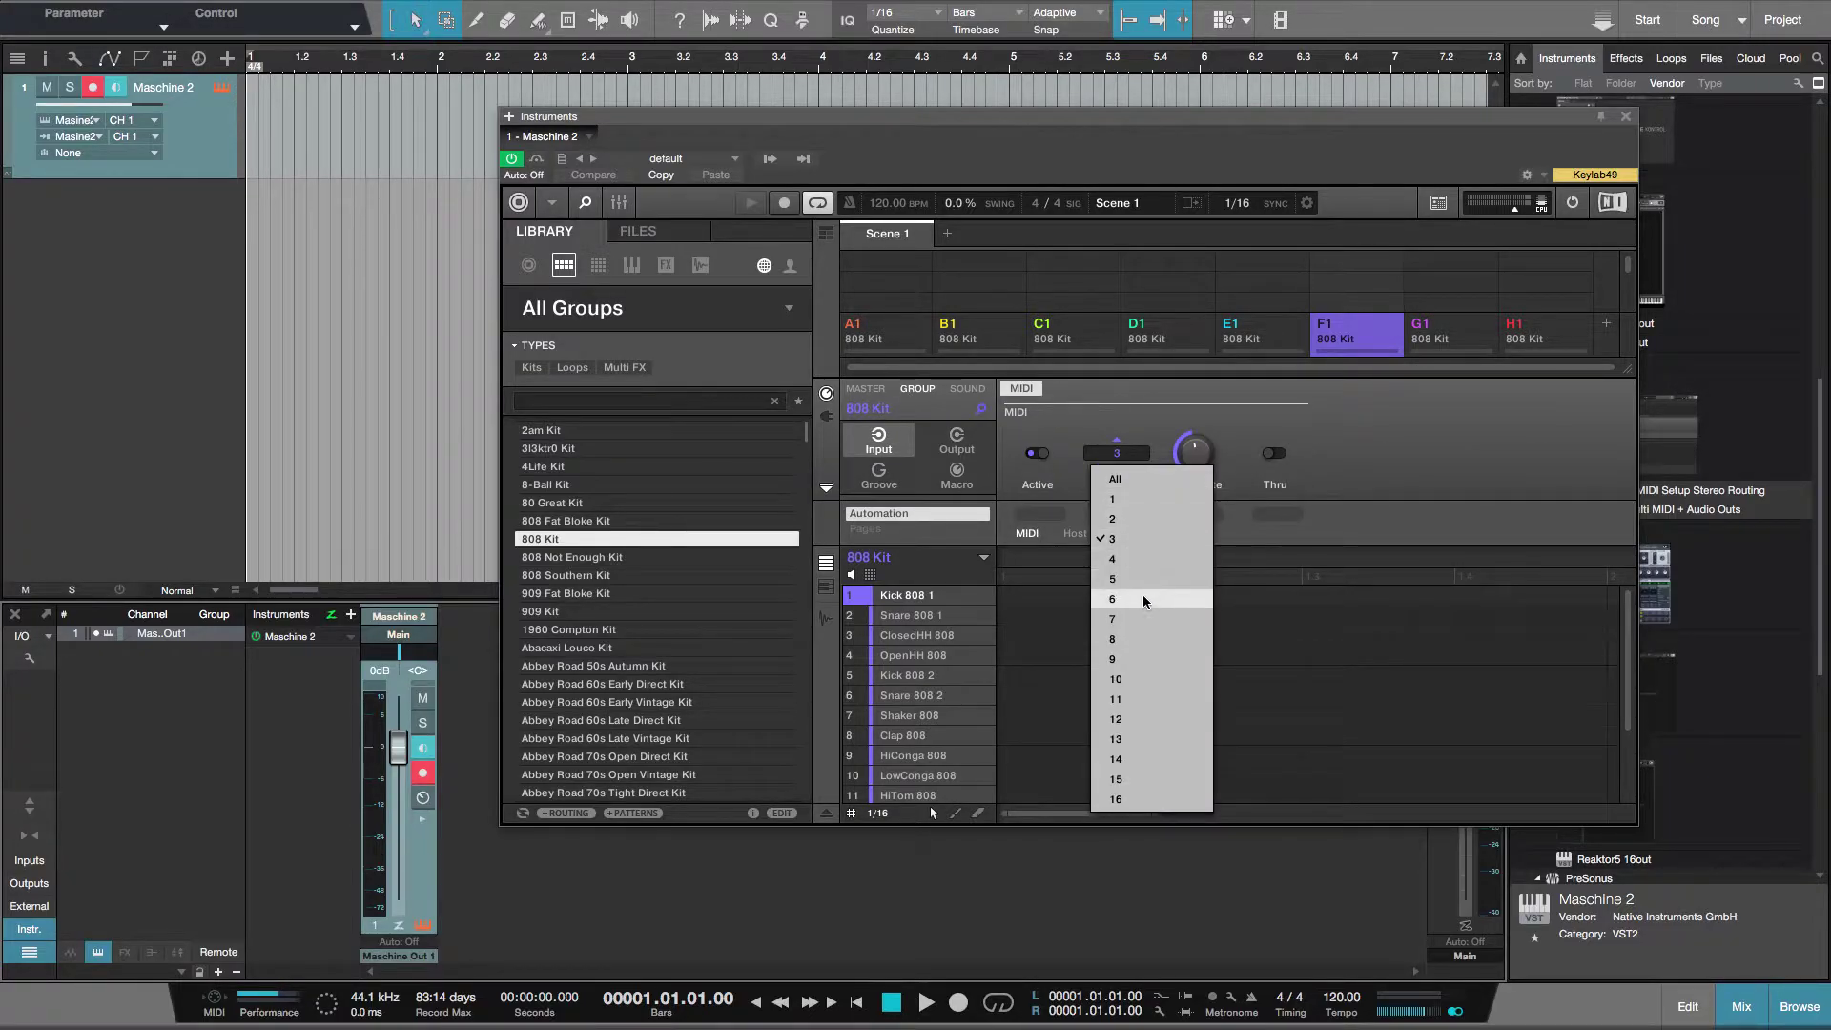
pyautogui.click(1143, 593)
# Step: Set group G1's MIDI input to channel 7, leaving Kick 808 1's output channel unchanged
pyautogui.click(1462, 336)
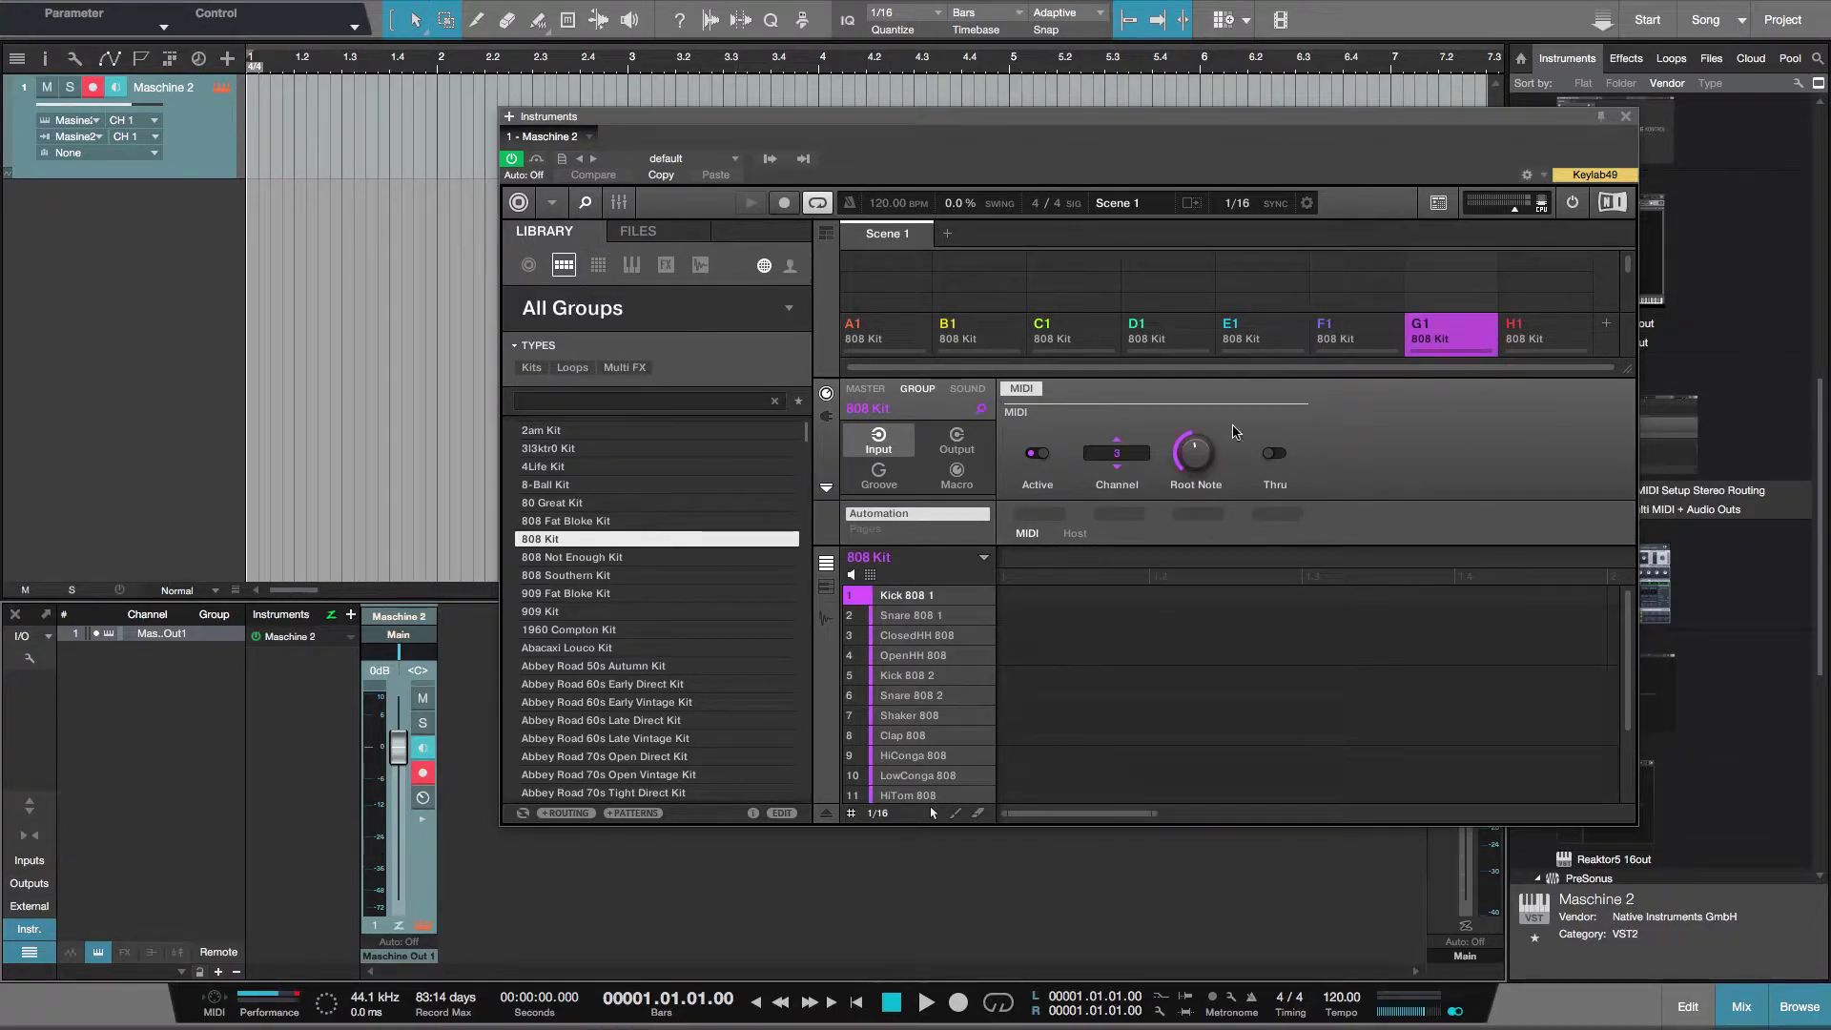
pyautogui.click(1119, 459)
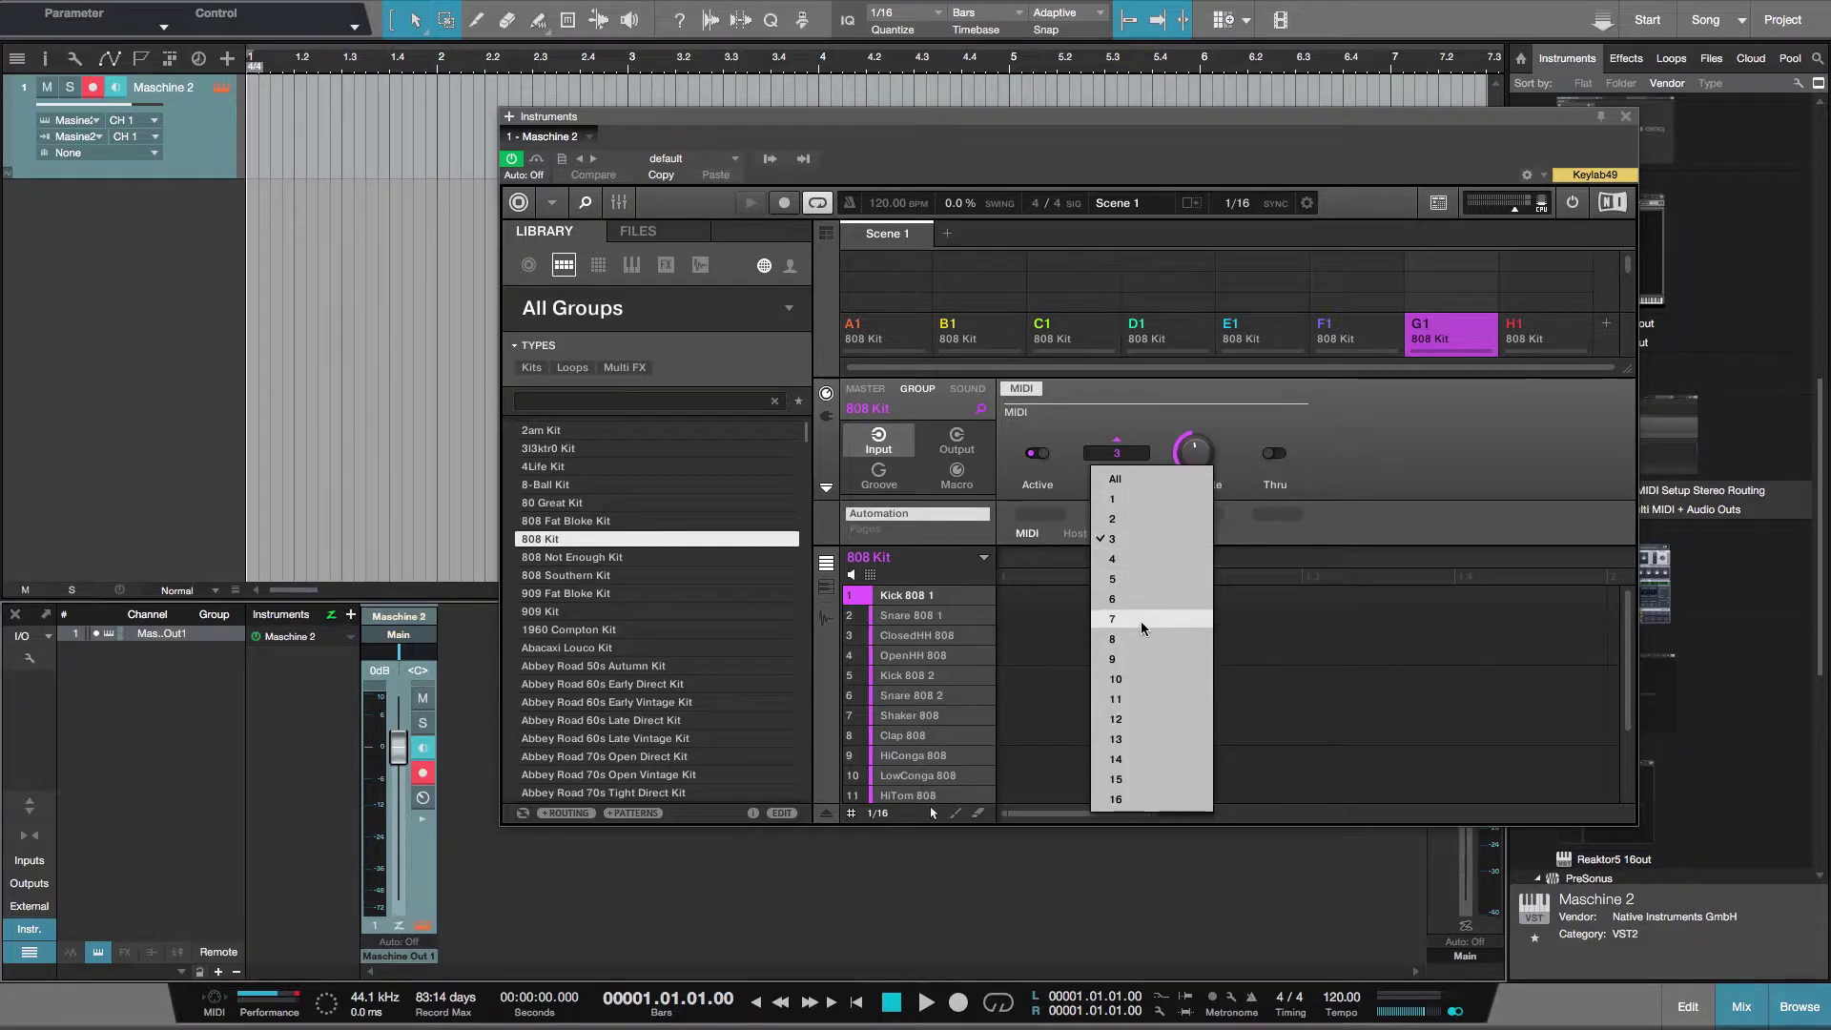
pyautogui.click(1141, 621)
pyautogui.click(967, 388)
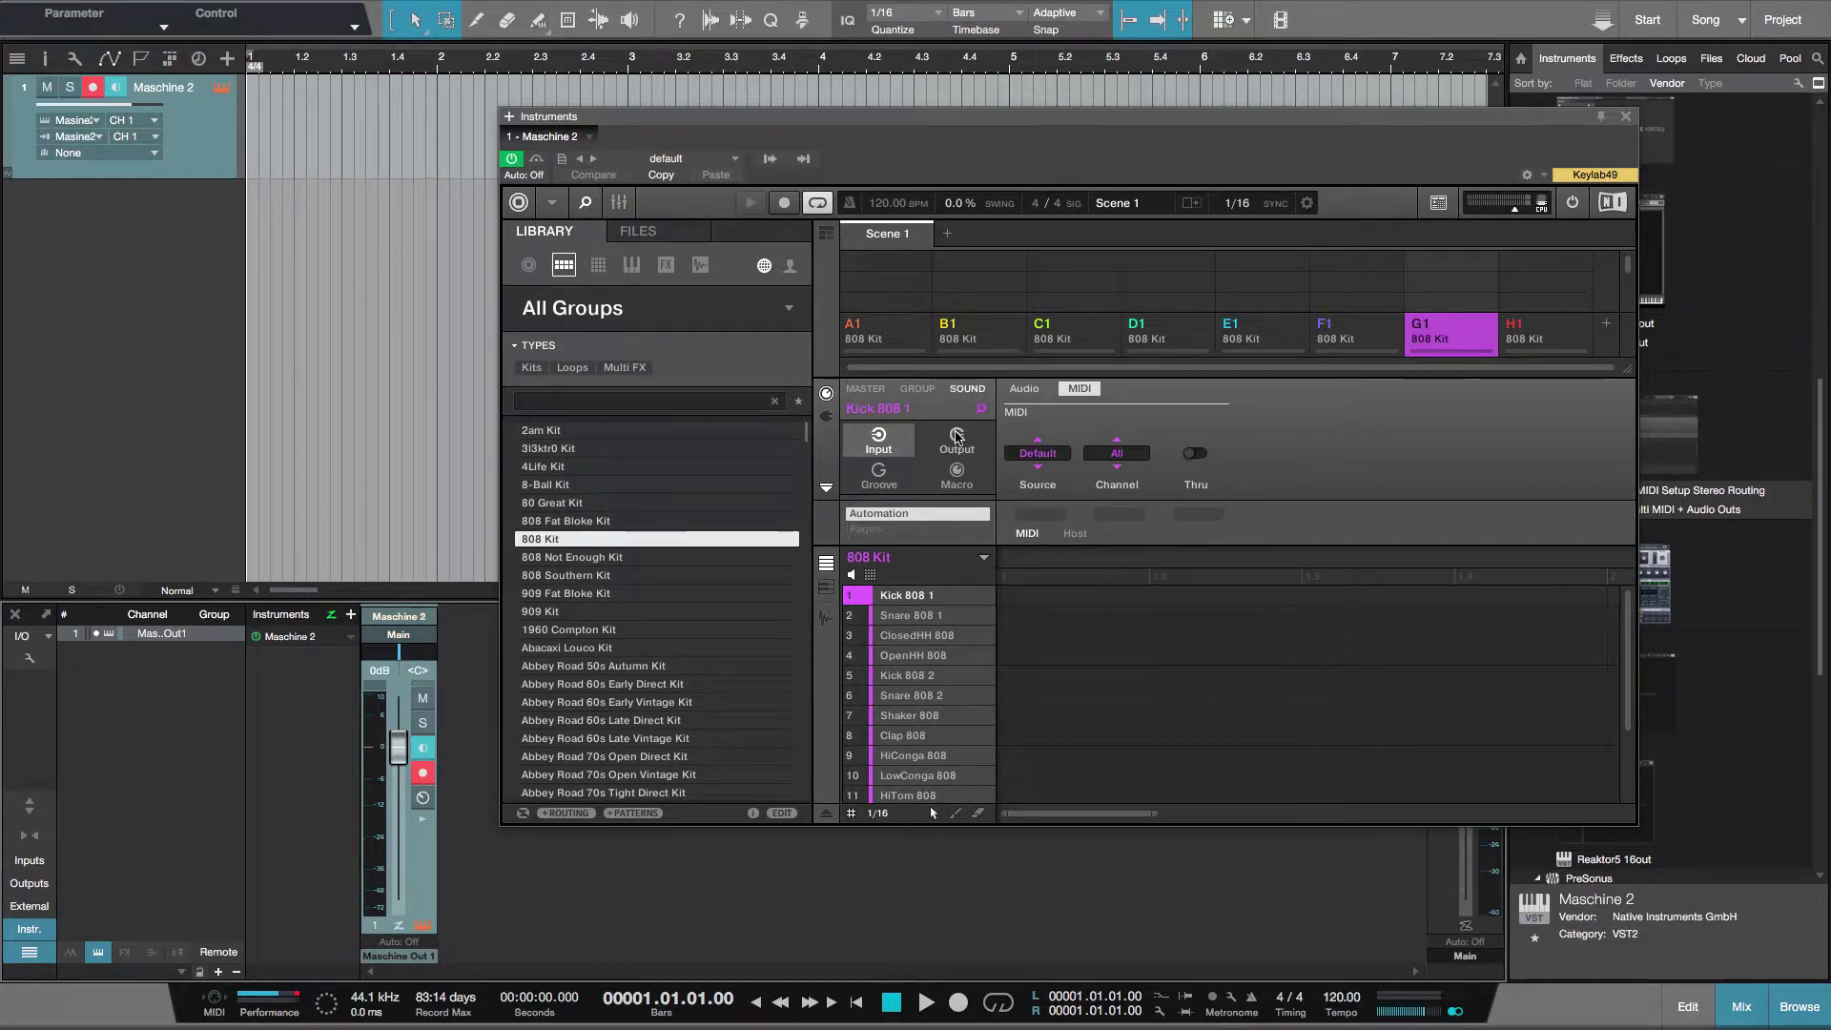
pyautogui.click(957, 436)
pyautogui.click(1123, 454)
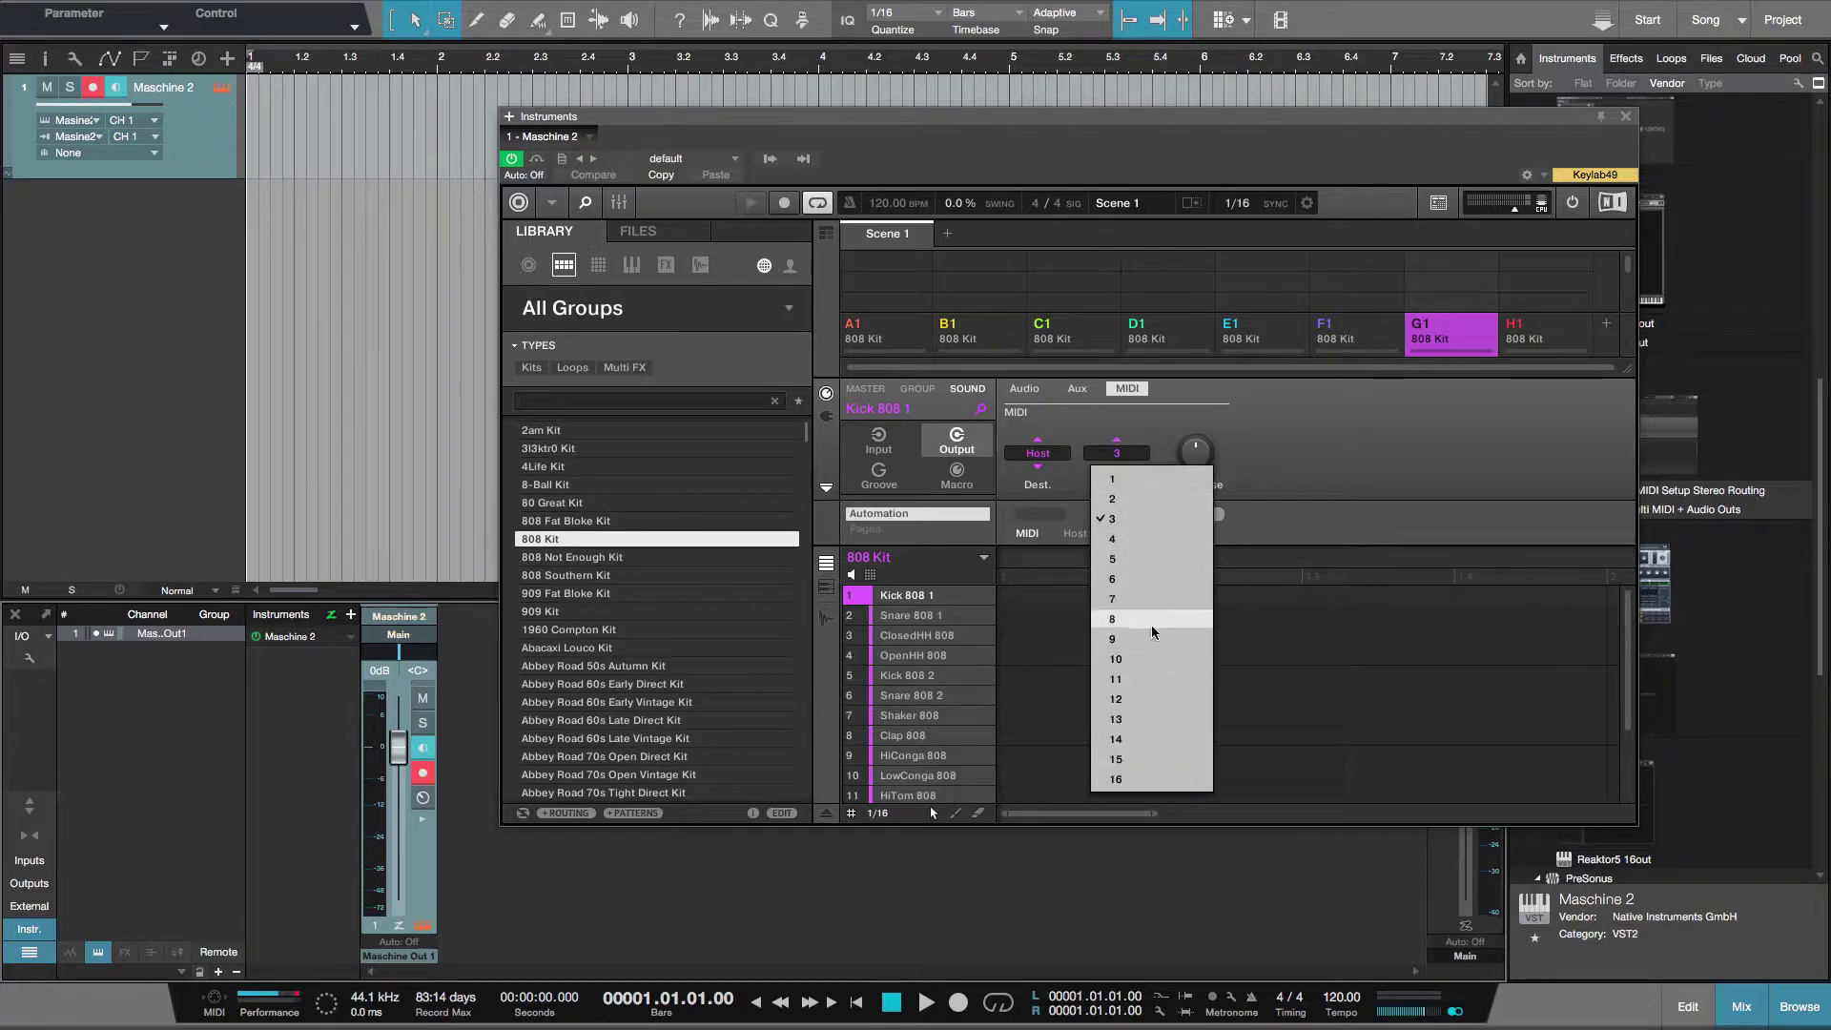
pyautogui.click(1145, 599)
# Step: Bring up group H1's active MIDI input, still on channel 3, ready for a new channel
pyautogui.click(1543, 349)
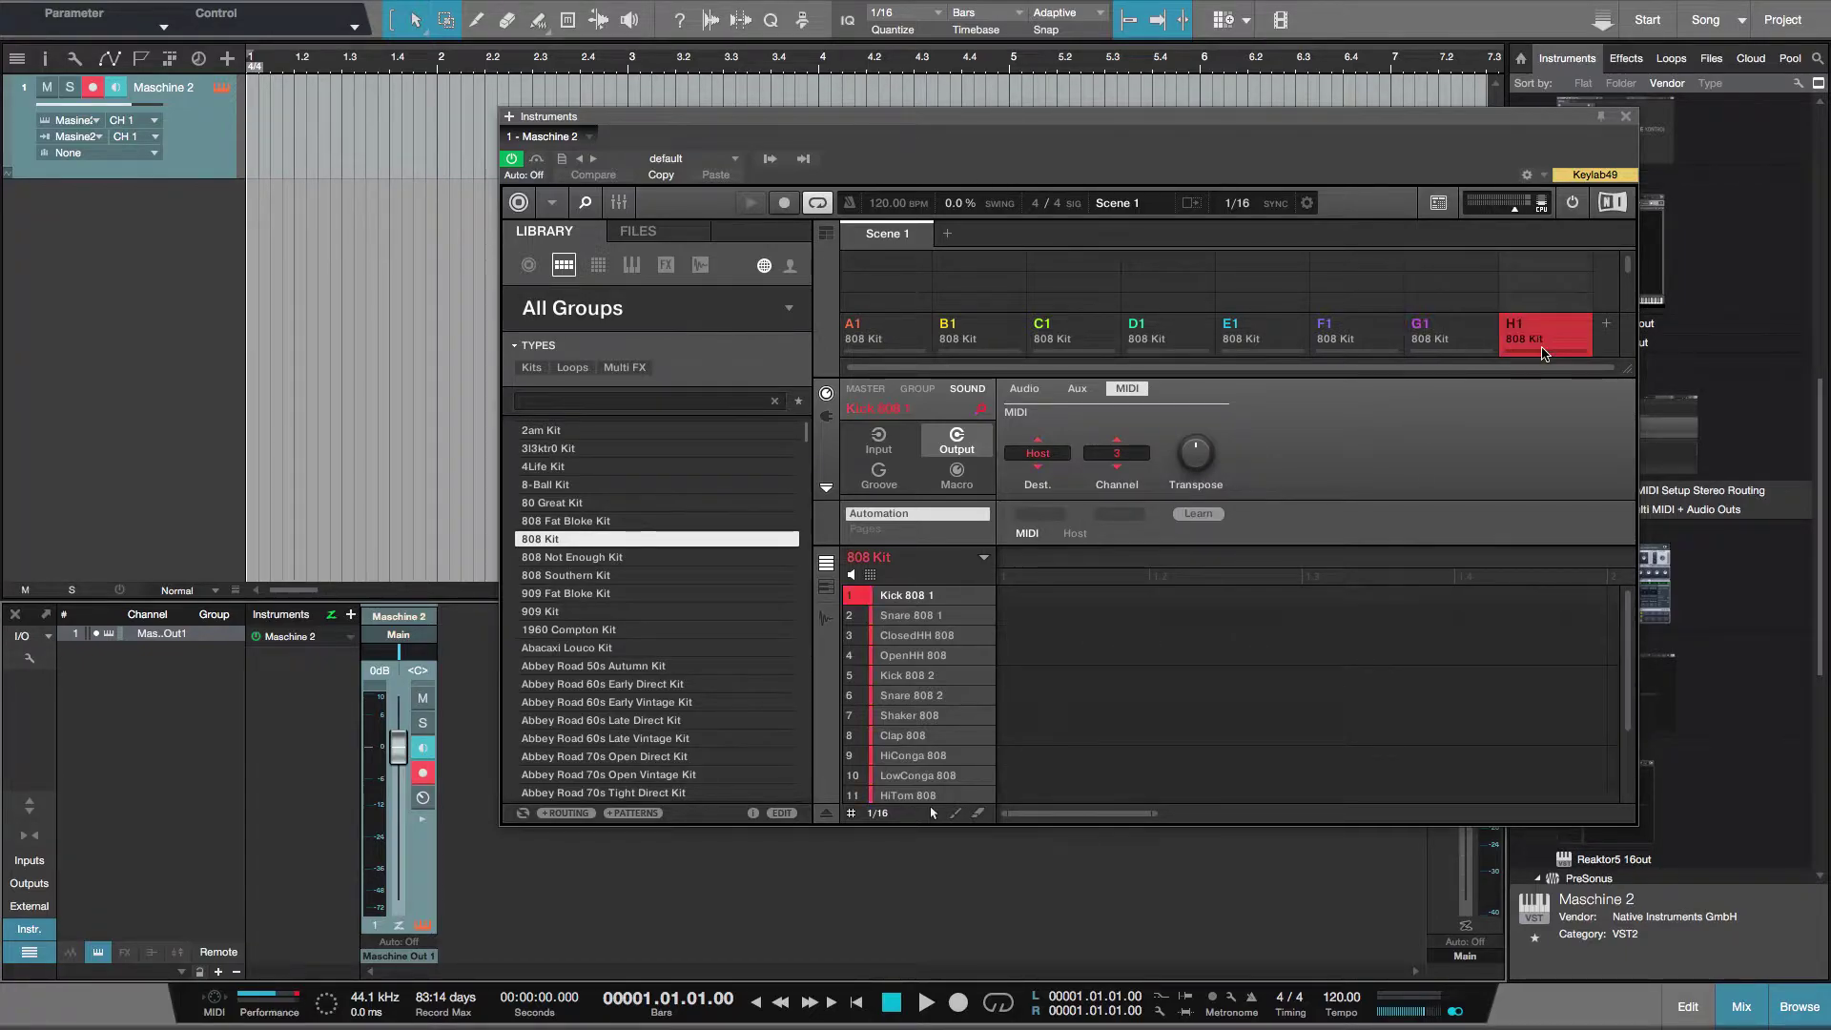
pyautogui.click(1119, 455)
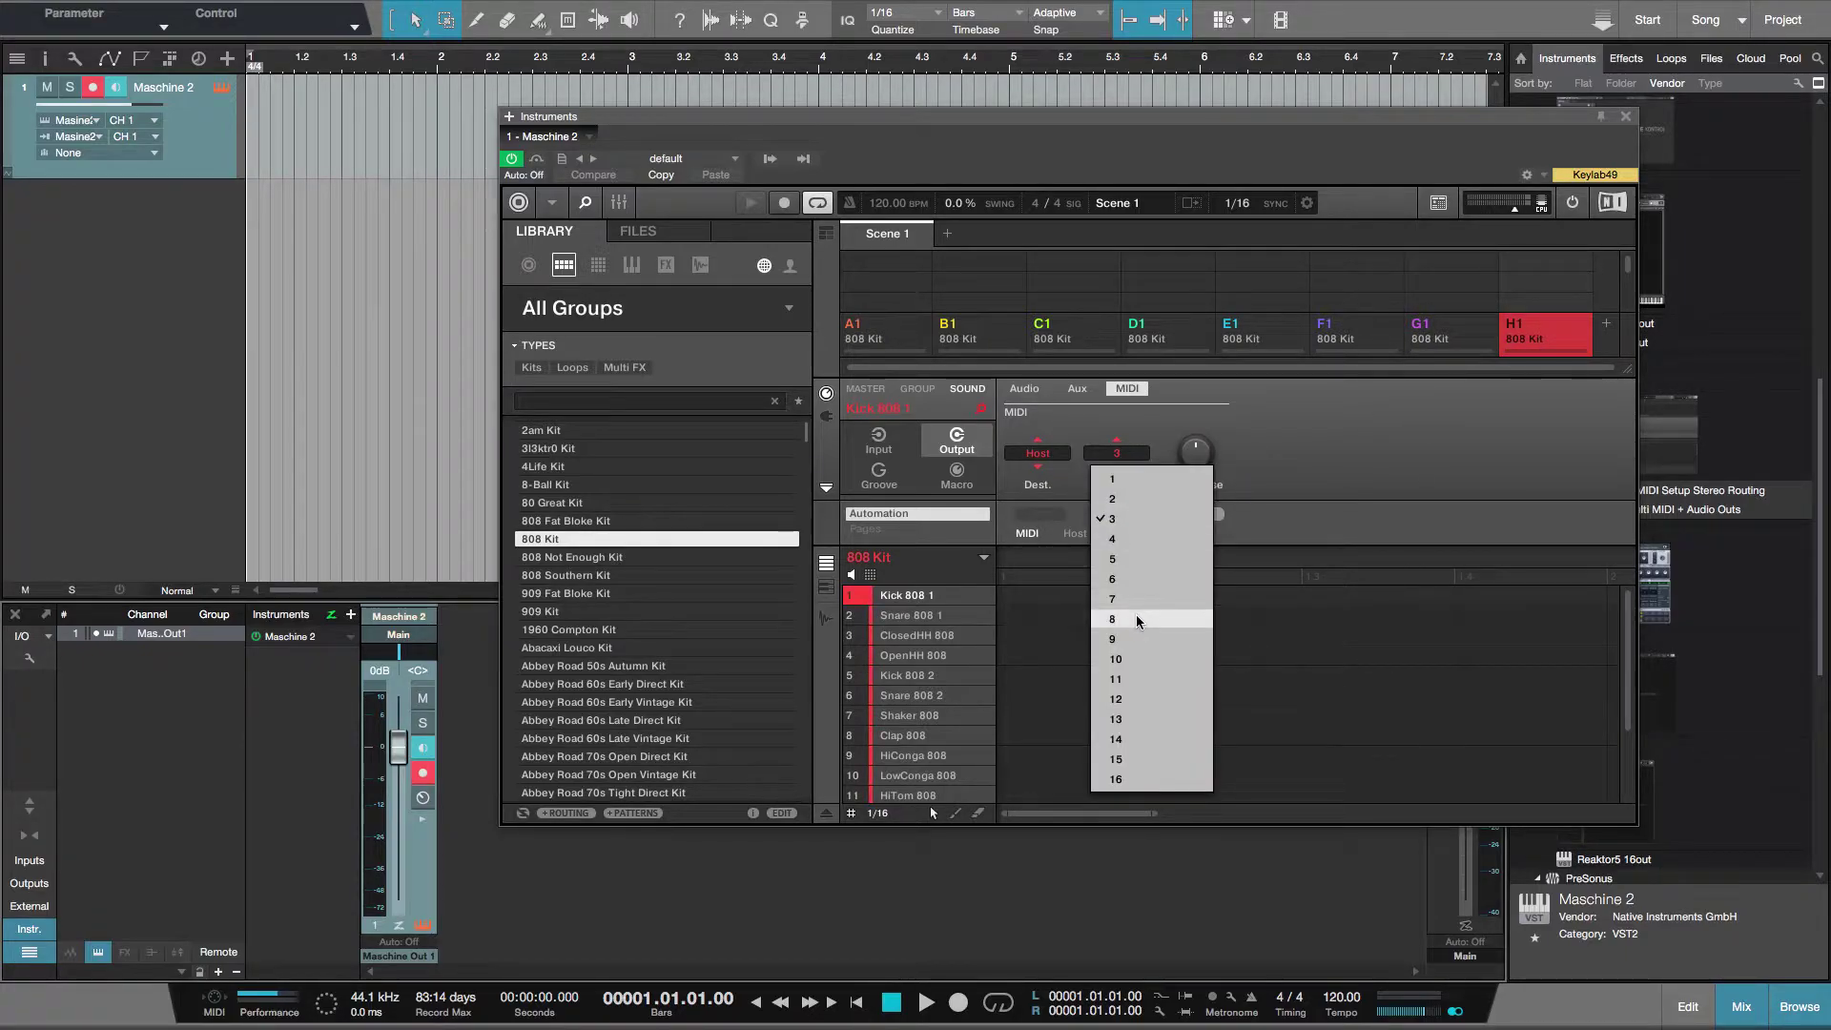
pyautogui.click(1136, 614)
pyautogui.click(878, 441)
pyautogui.click(916, 388)
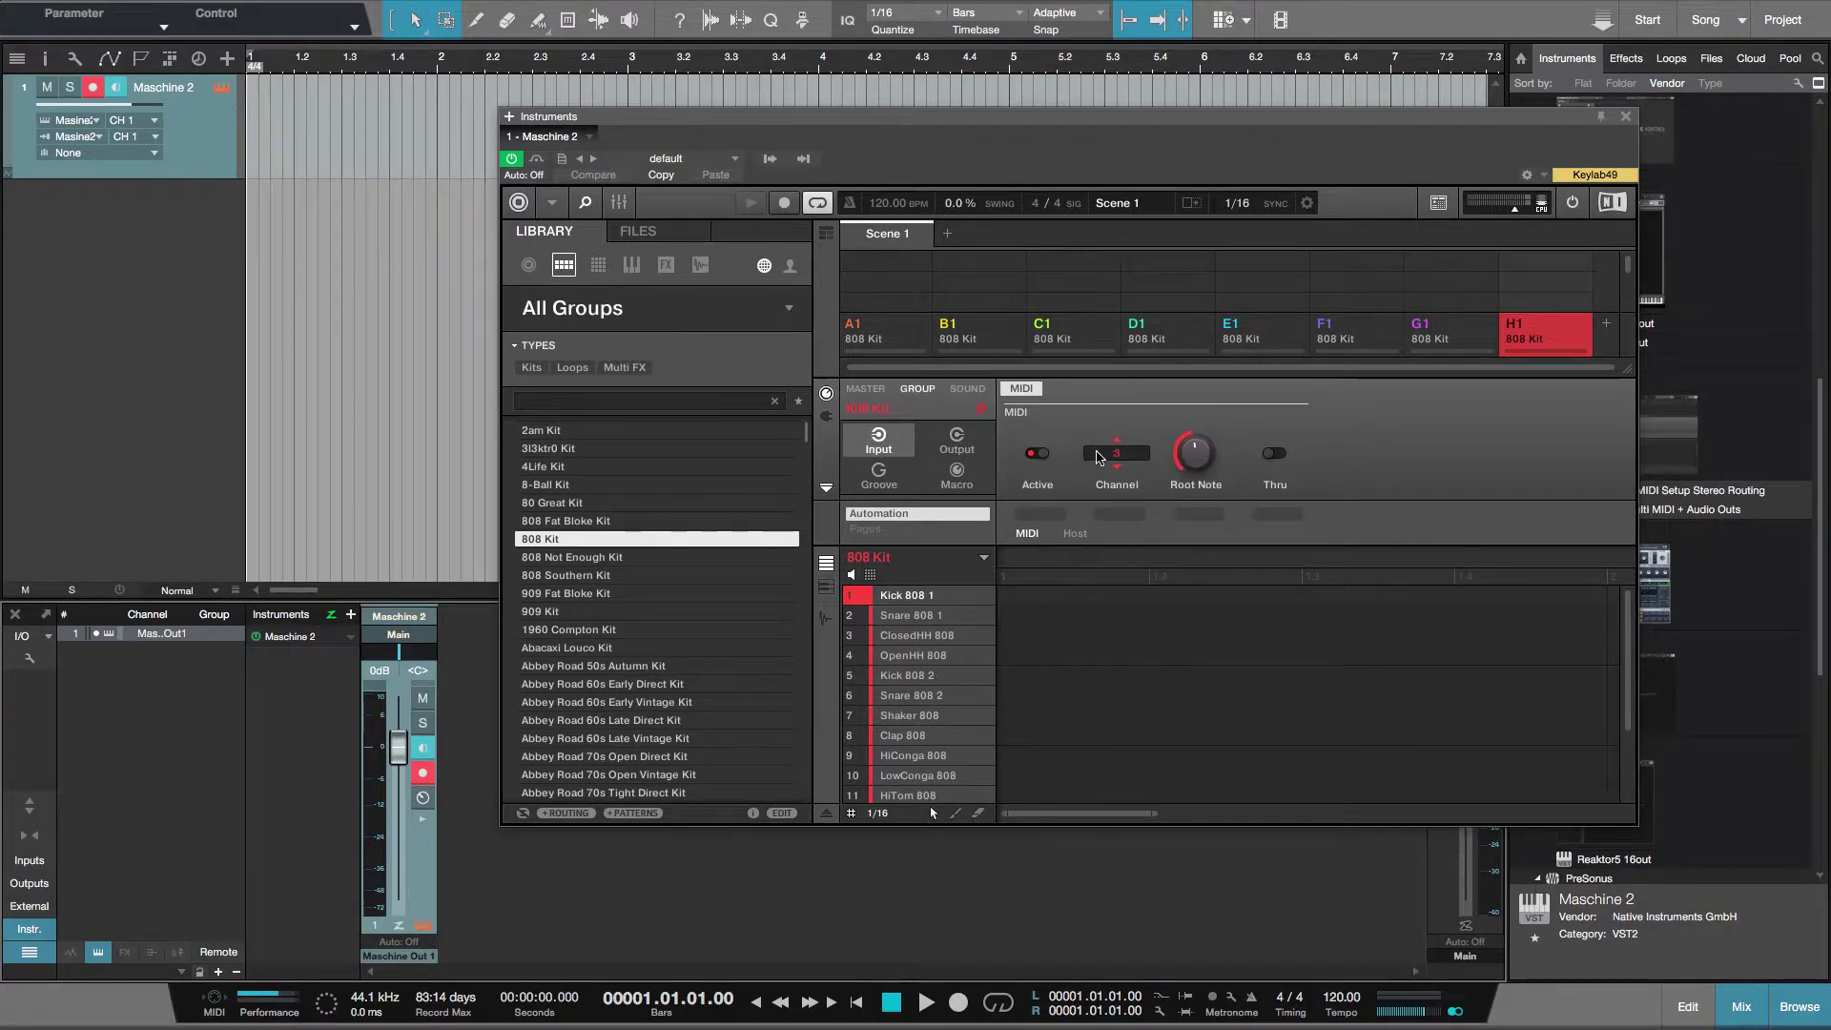
pyautogui.click(1128, 454)
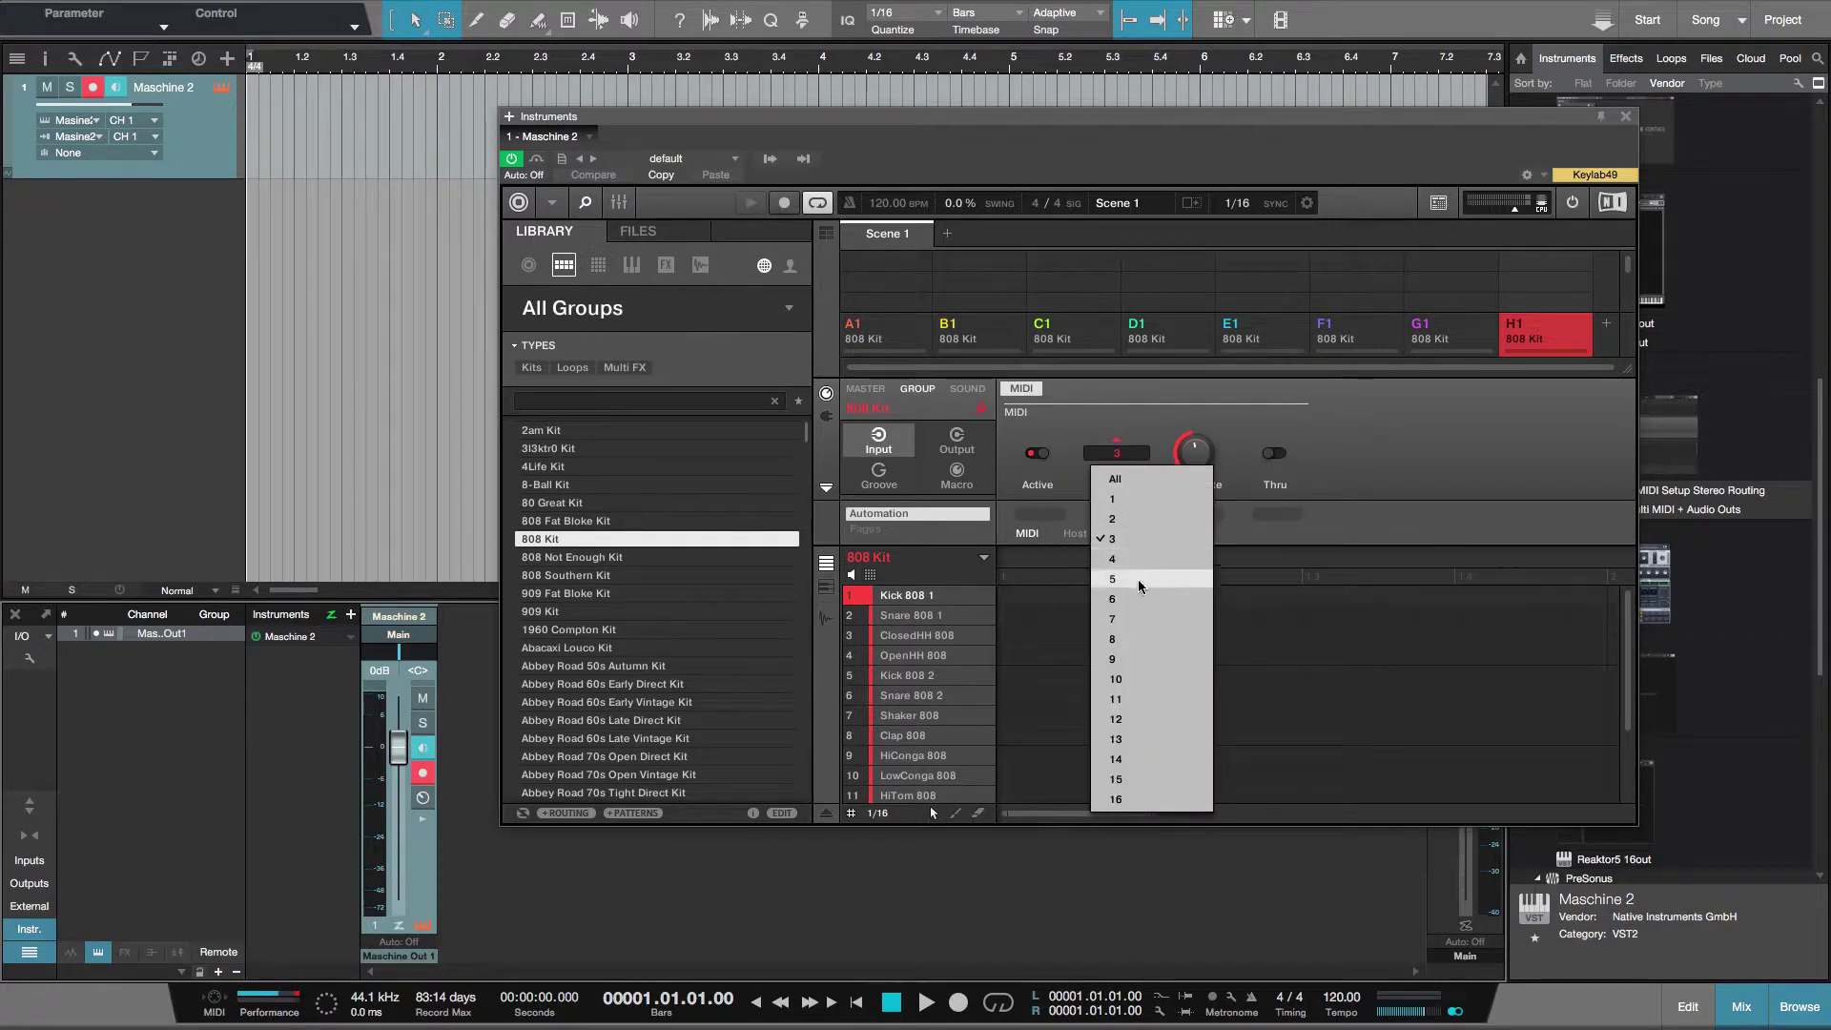
# Step: Set group H1's MIDI input channel to 8, then review A1's sound and group MIDI settings
pyautogui.click(1129, 636)
pyautogui.click(892, 336)
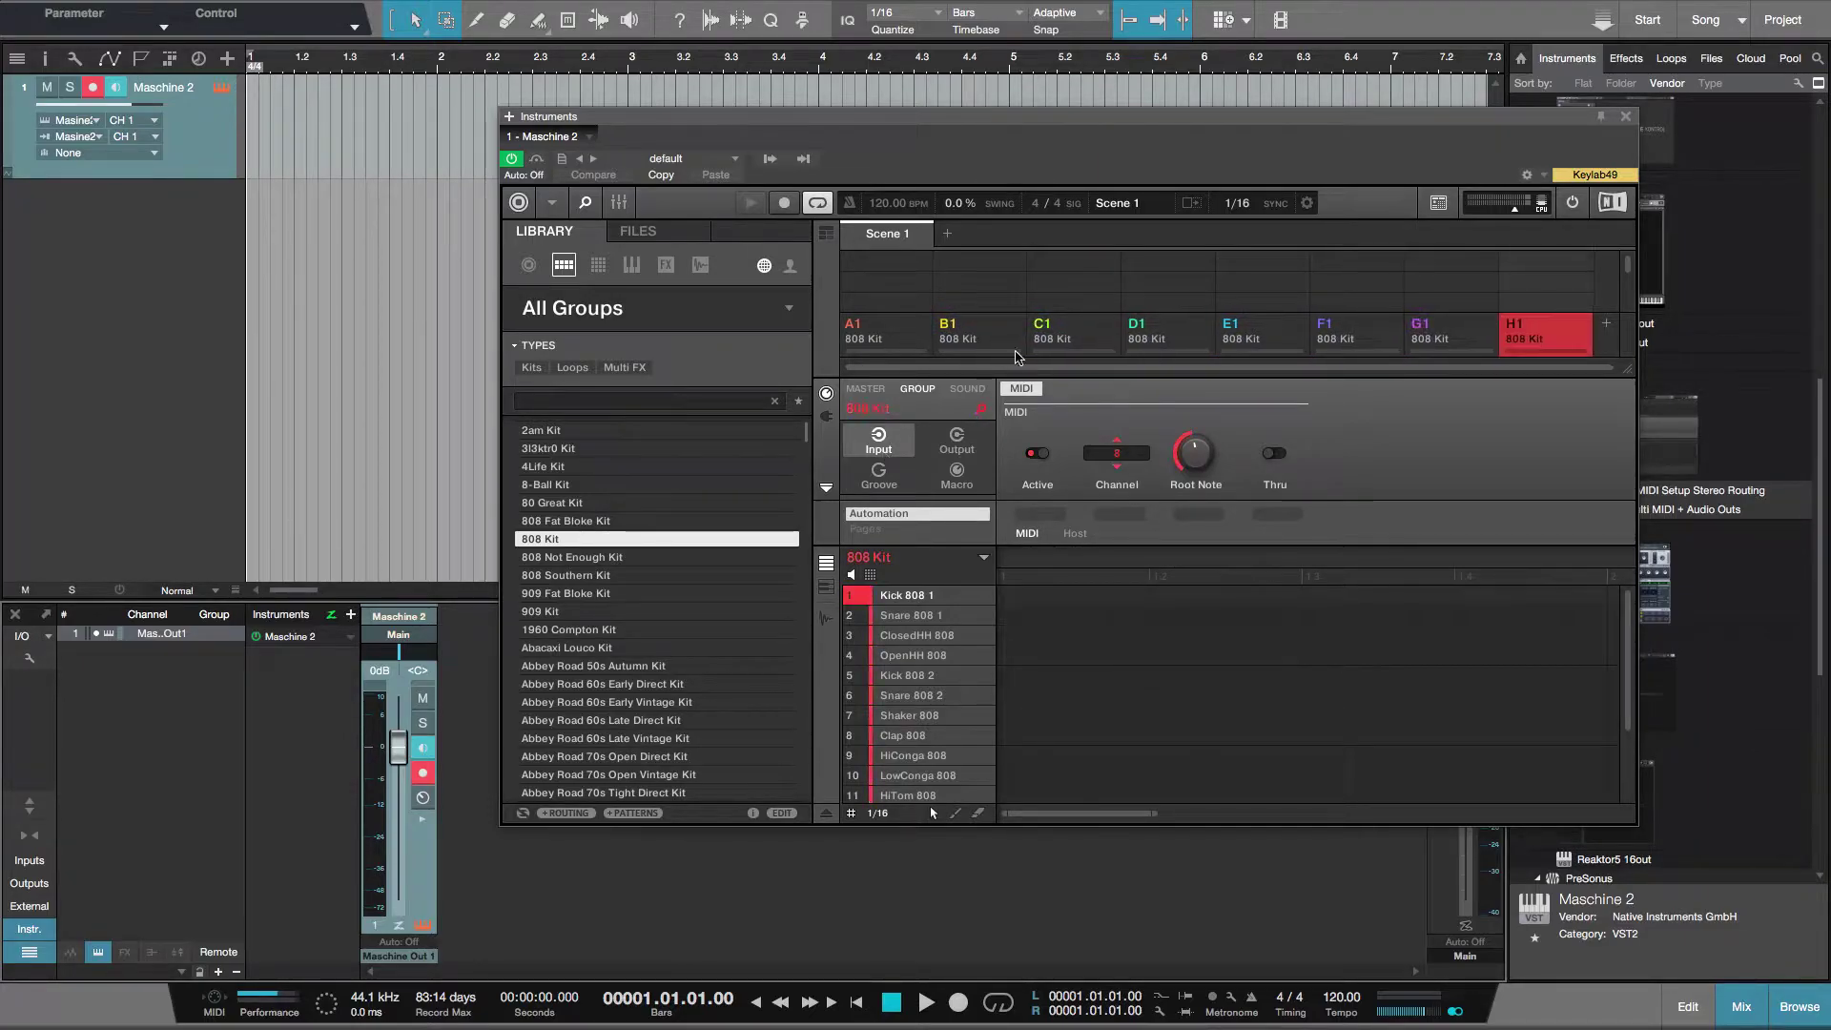
pyautogui.click(968, 388)
pyautogui.click(957, 442)
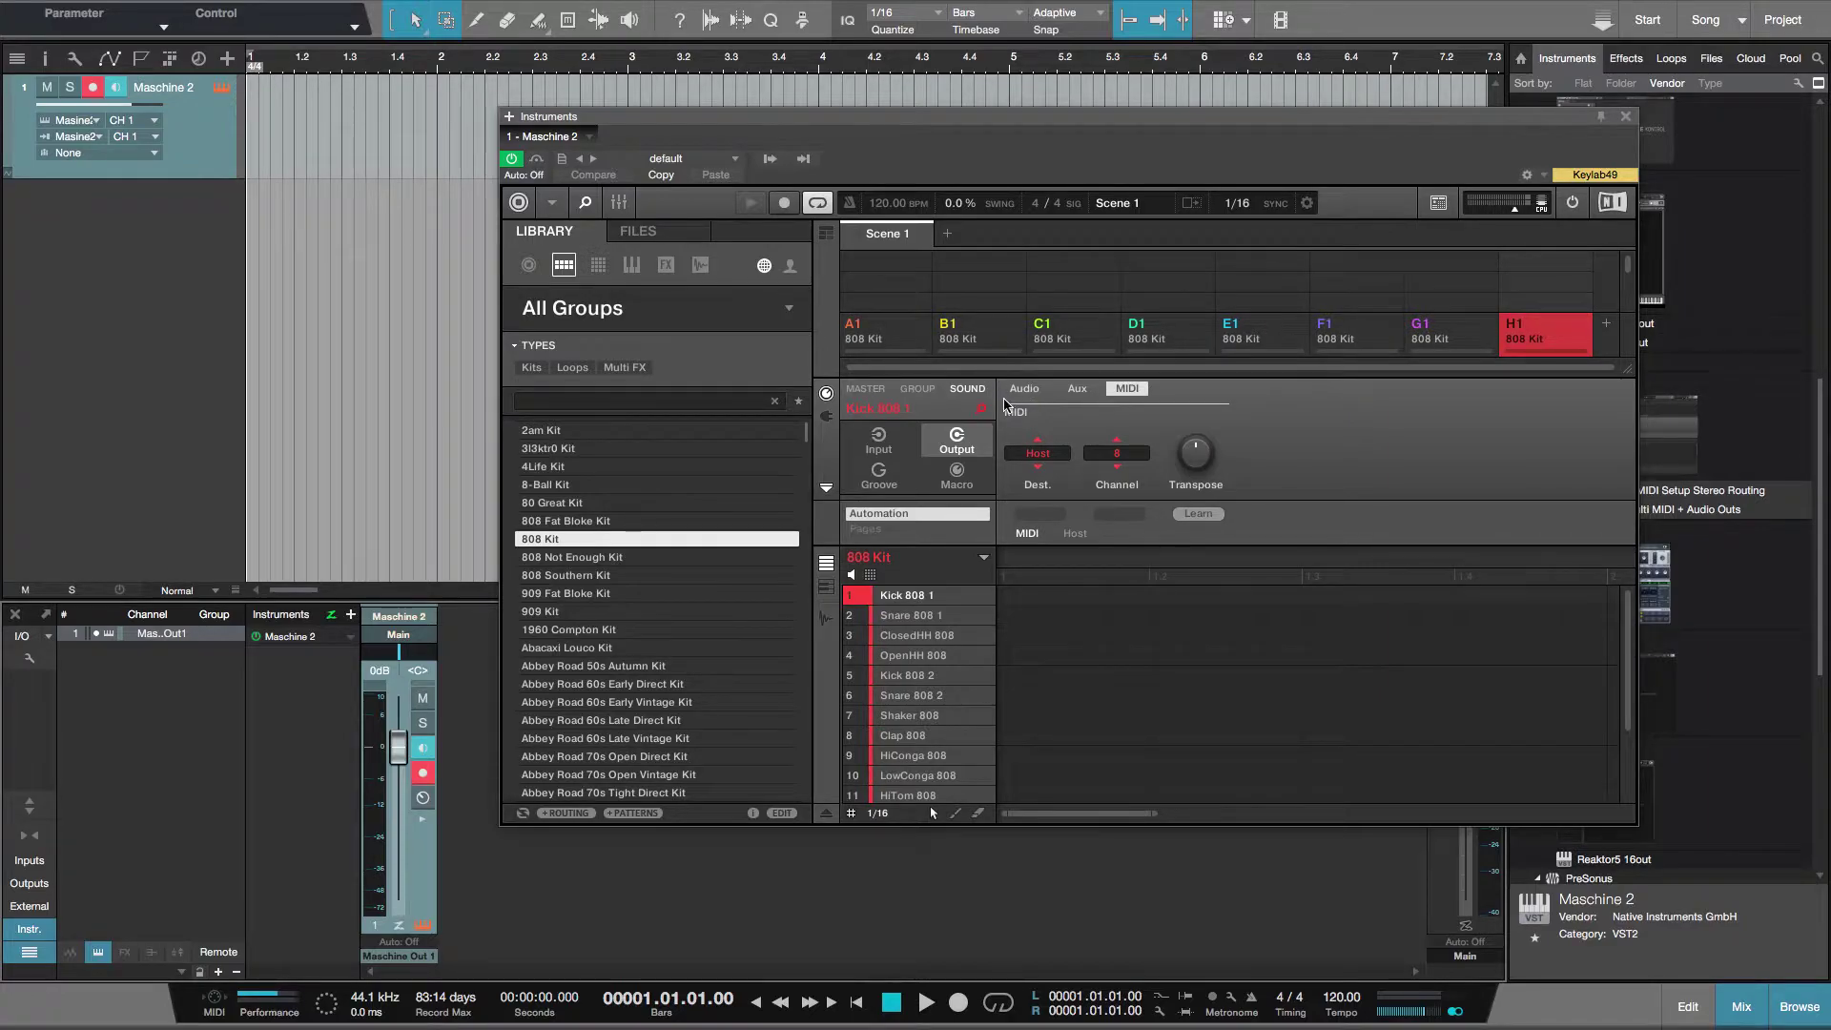
pyautogui.click(878, 440)
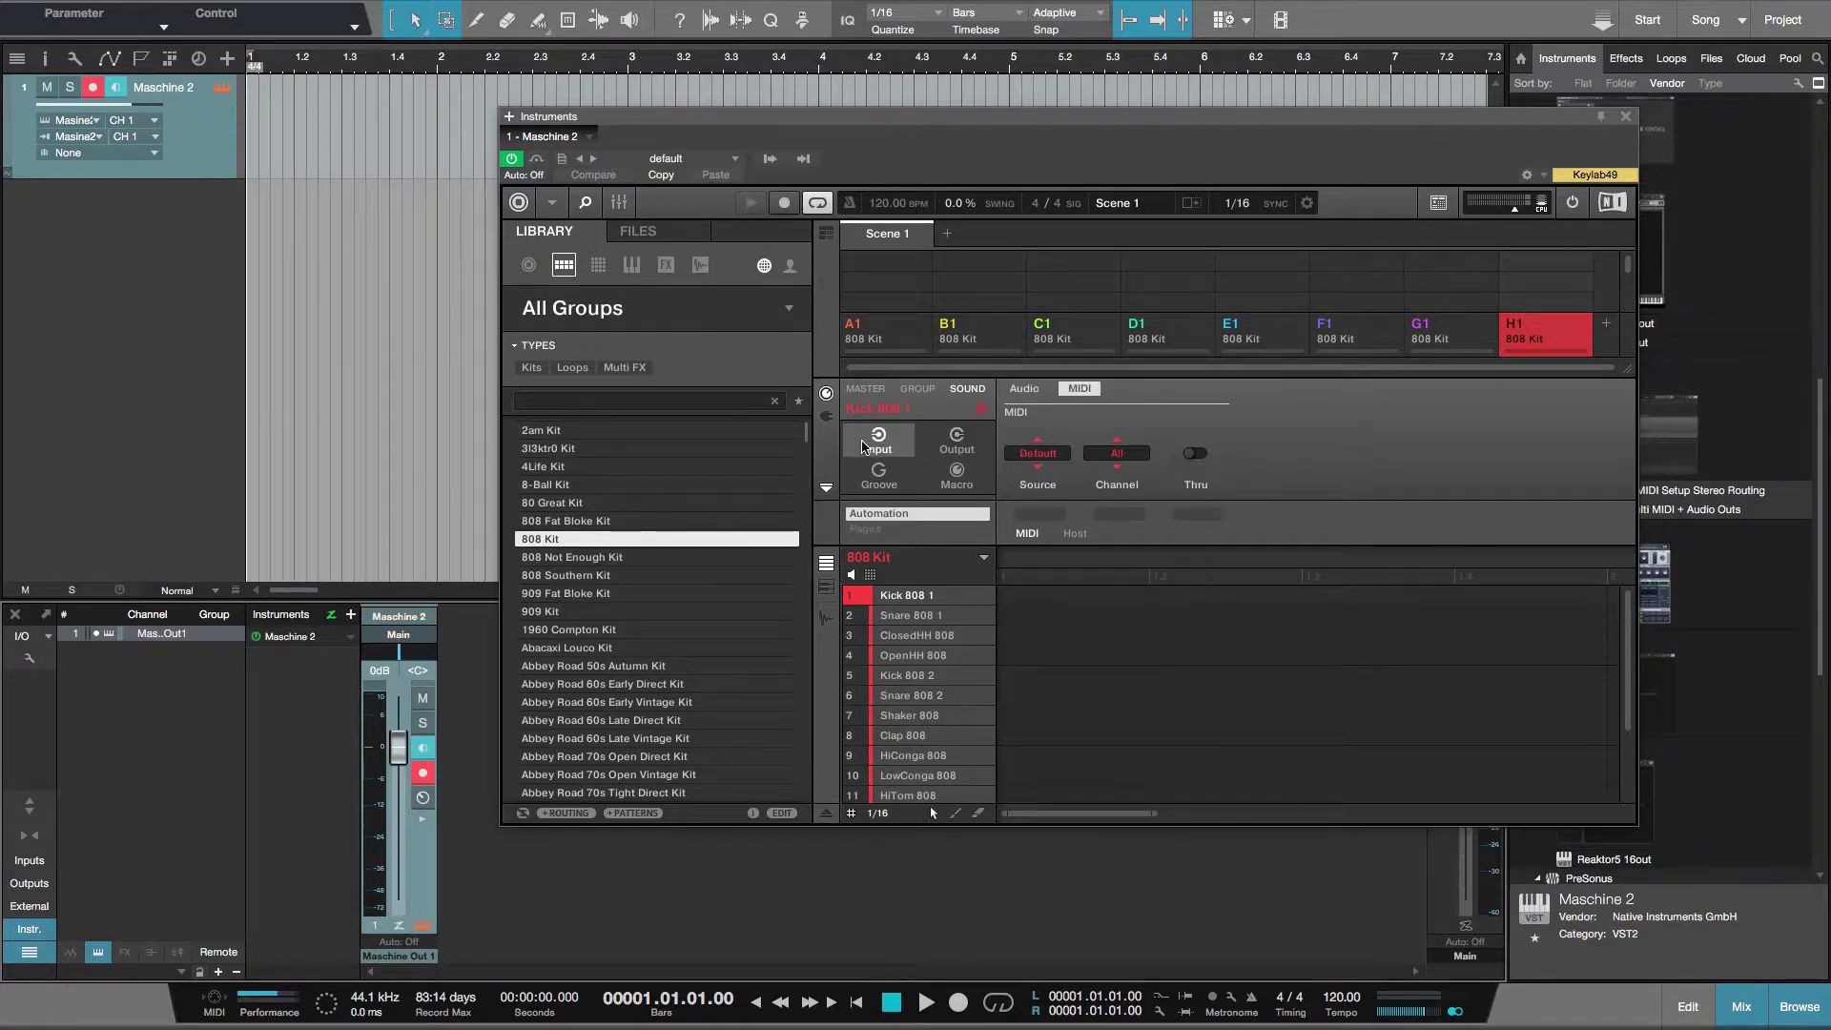
pyautogui.click(930, 391)
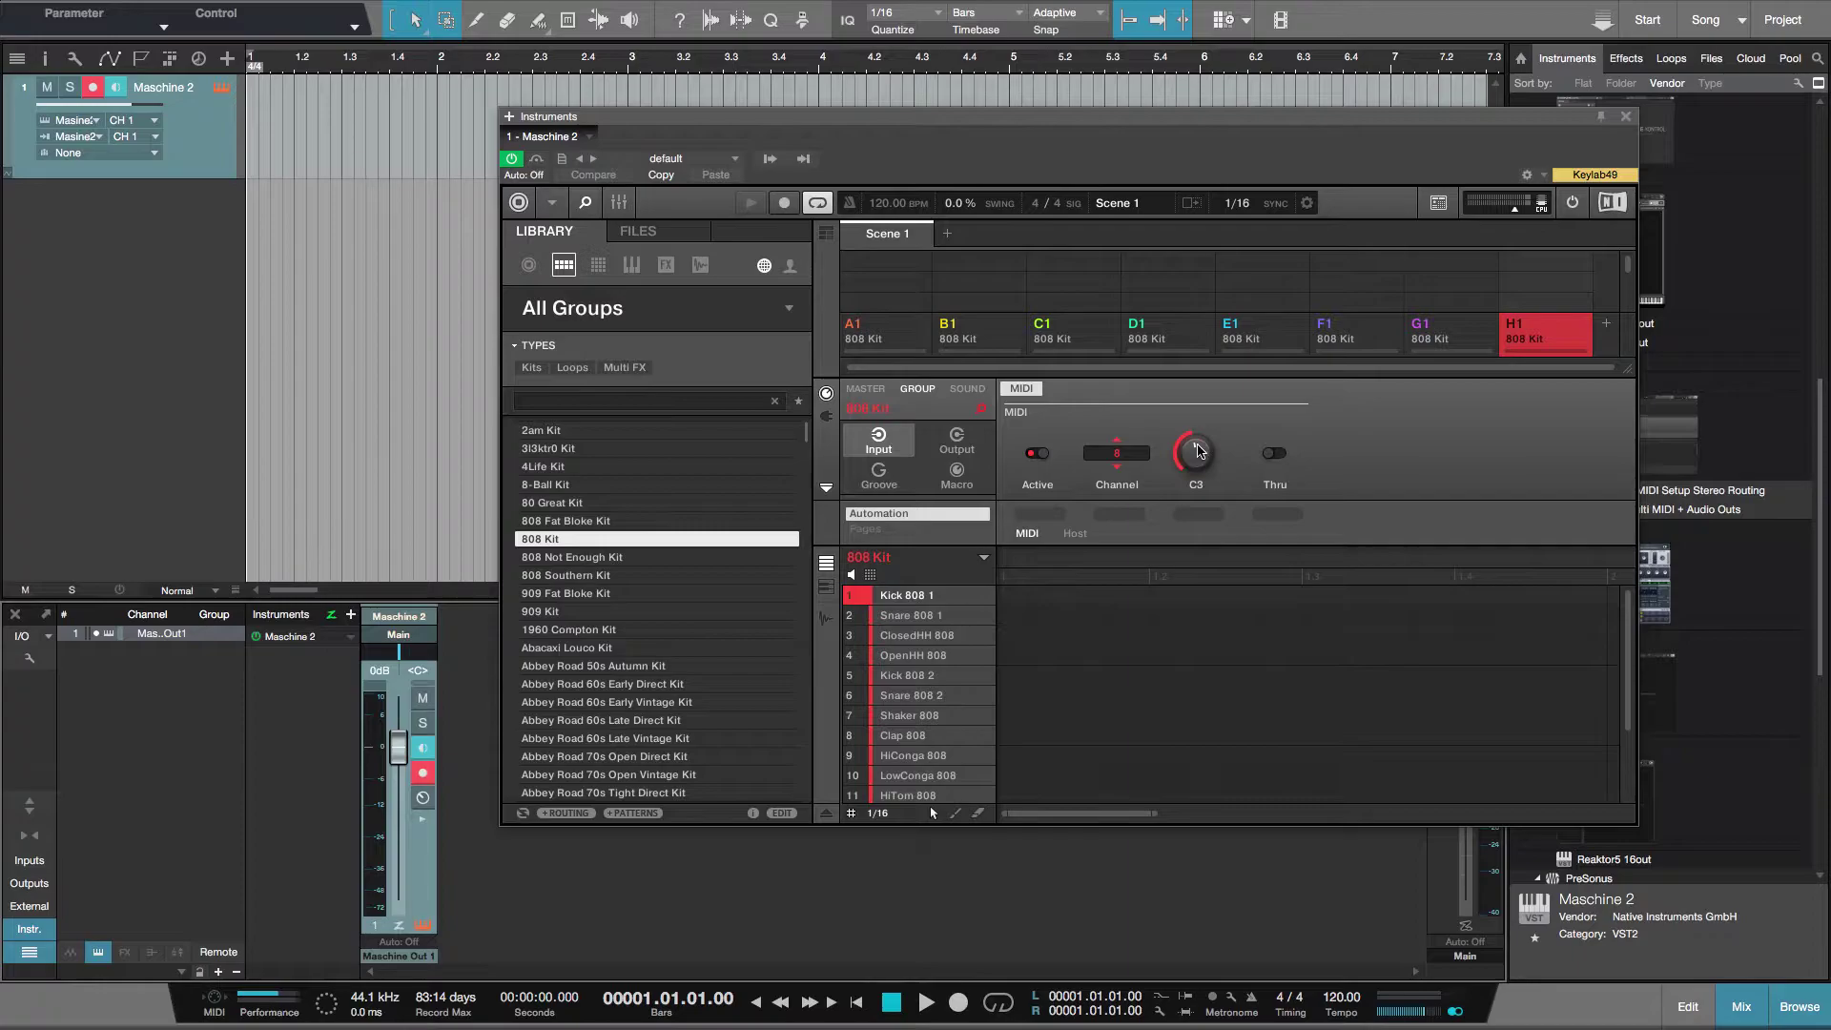
pyautogui.click(904, 337)
# Step: Leave the 'default' plug-in preset unchanged and show Maschine's mixer with groups A1–H1 on Master
pyautogui.click(735, 159)
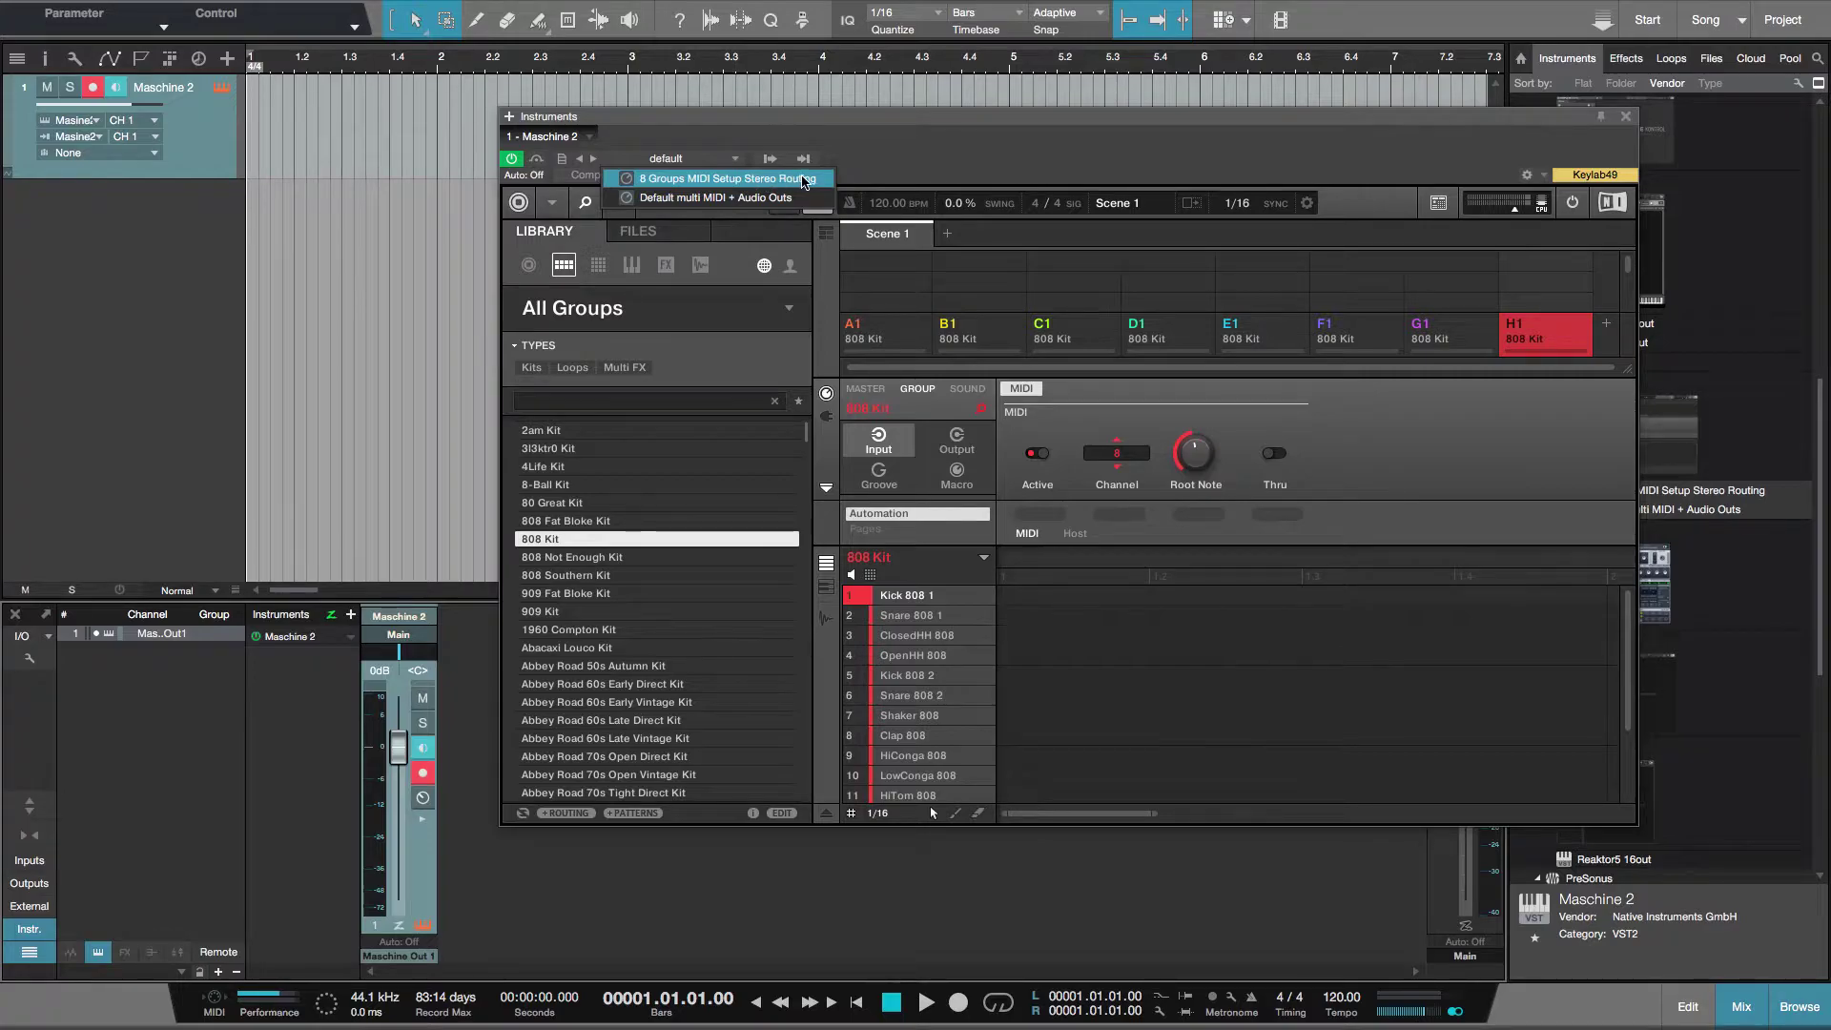
pyautogui.click(716, 531)
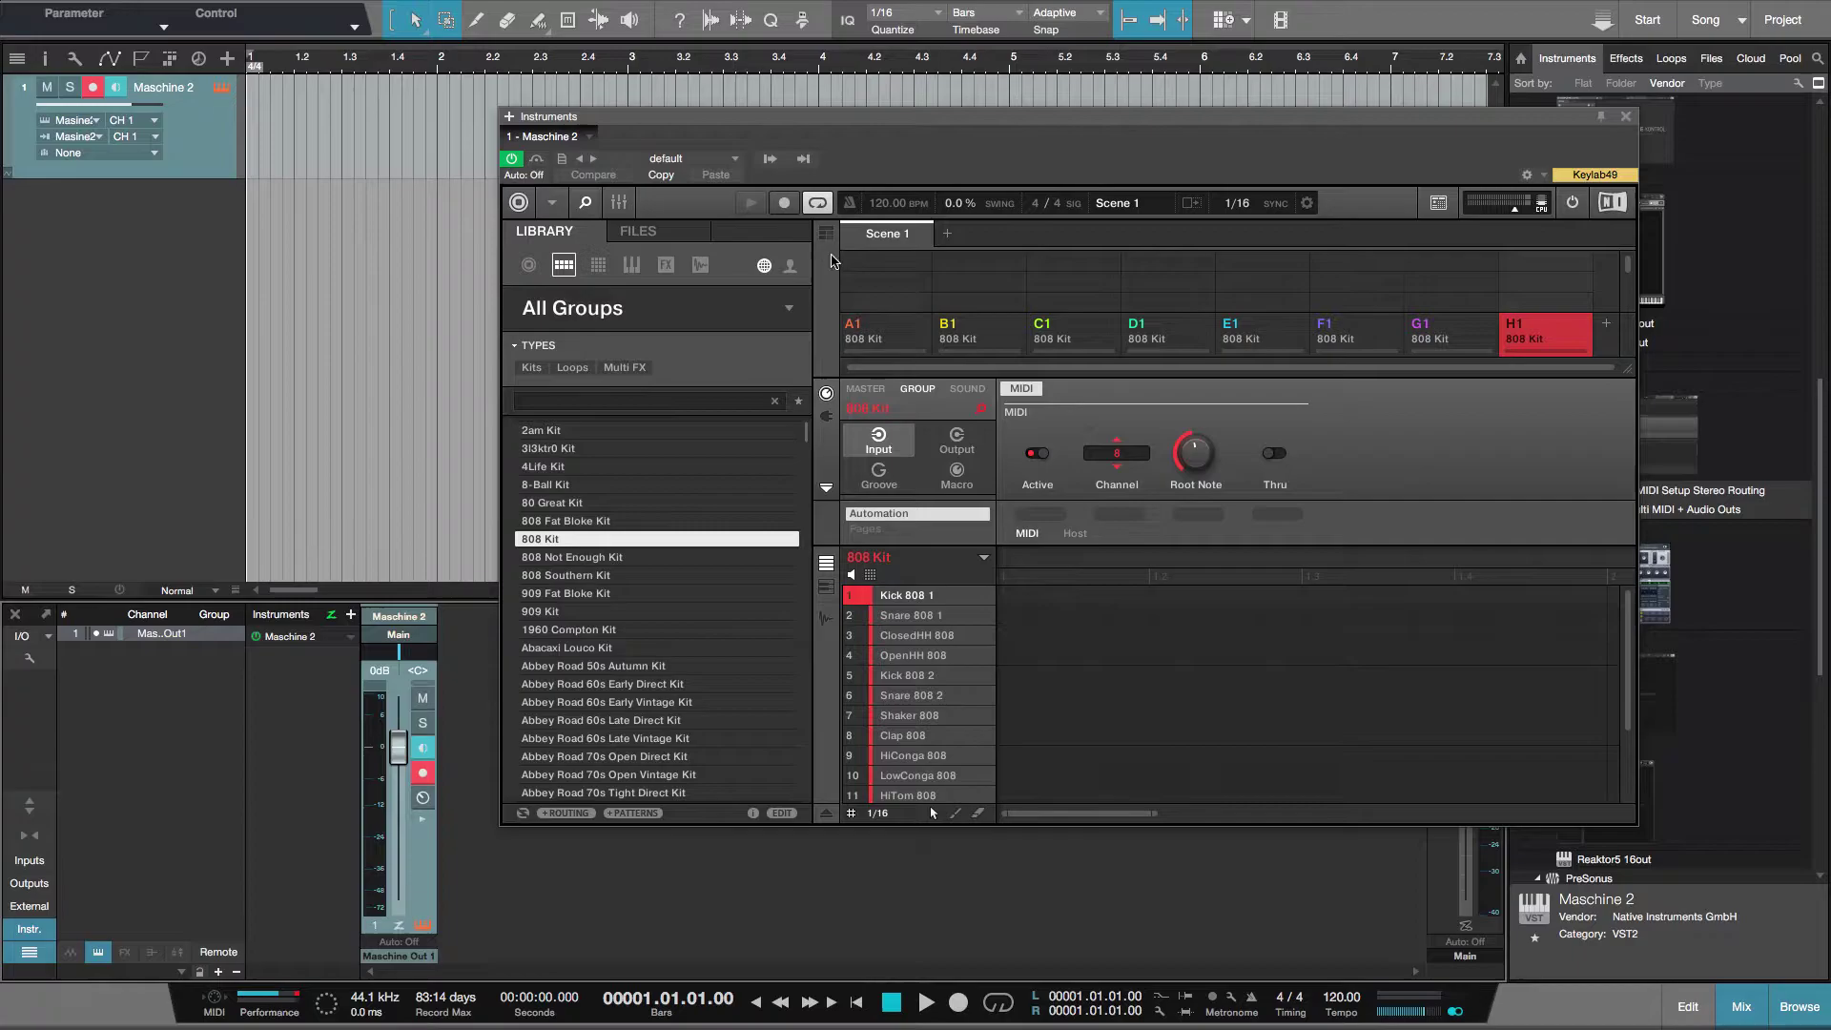
pyautogui.click(625, 206)
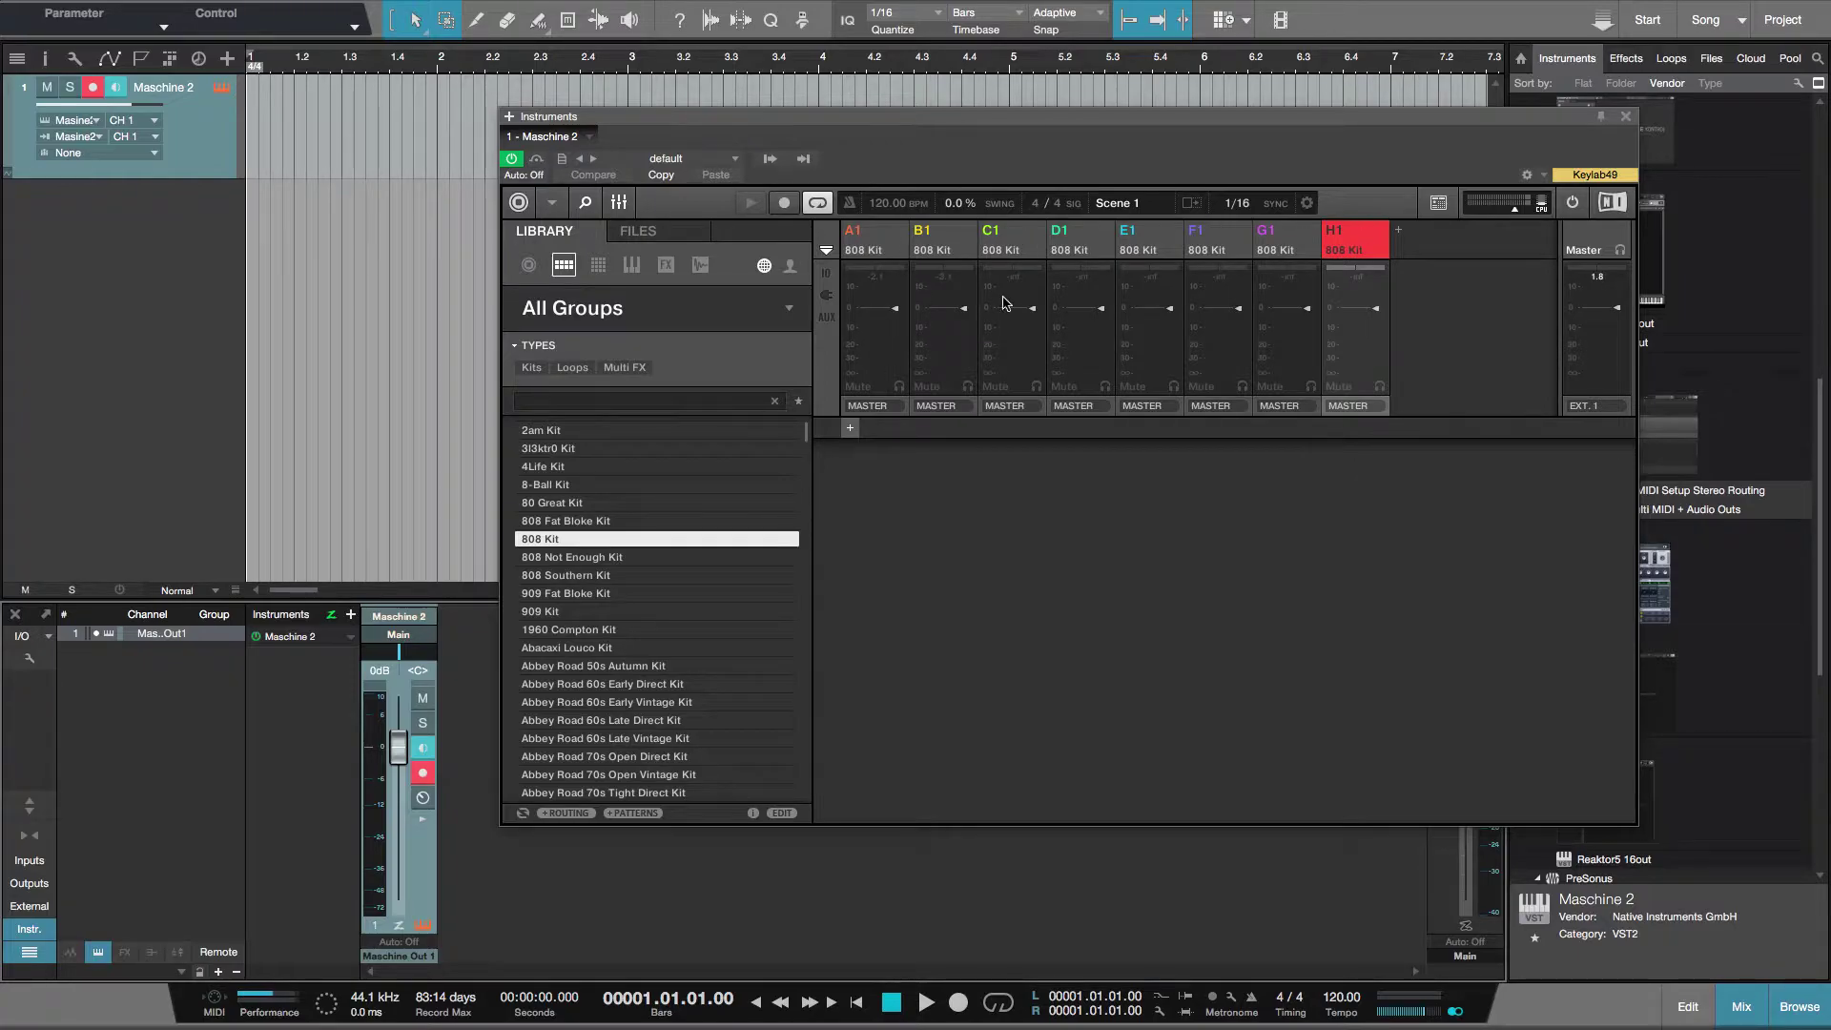
# Step: Keep group A1's output on Master and switch Maschine from its mixer back to the arrange view
pyautogui.click(884, 408)
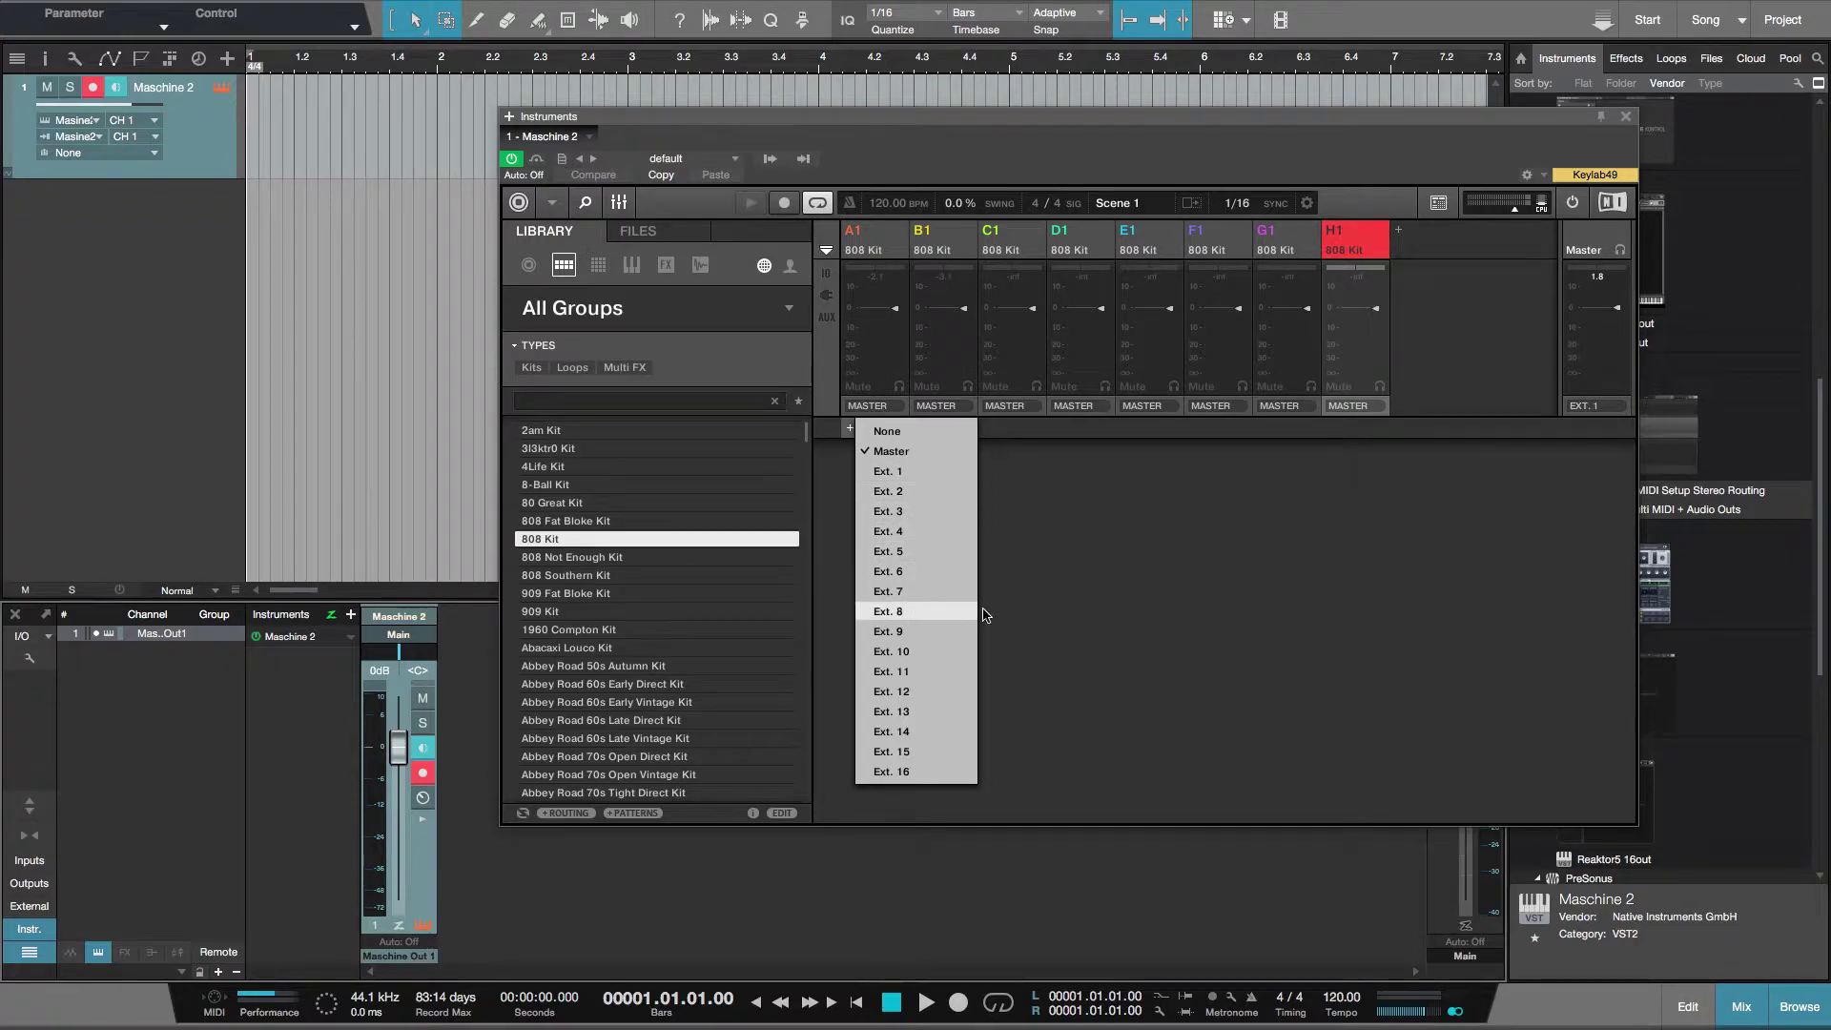
pyautogui.click(1182, 638)
pyautogui.click(620, 203)
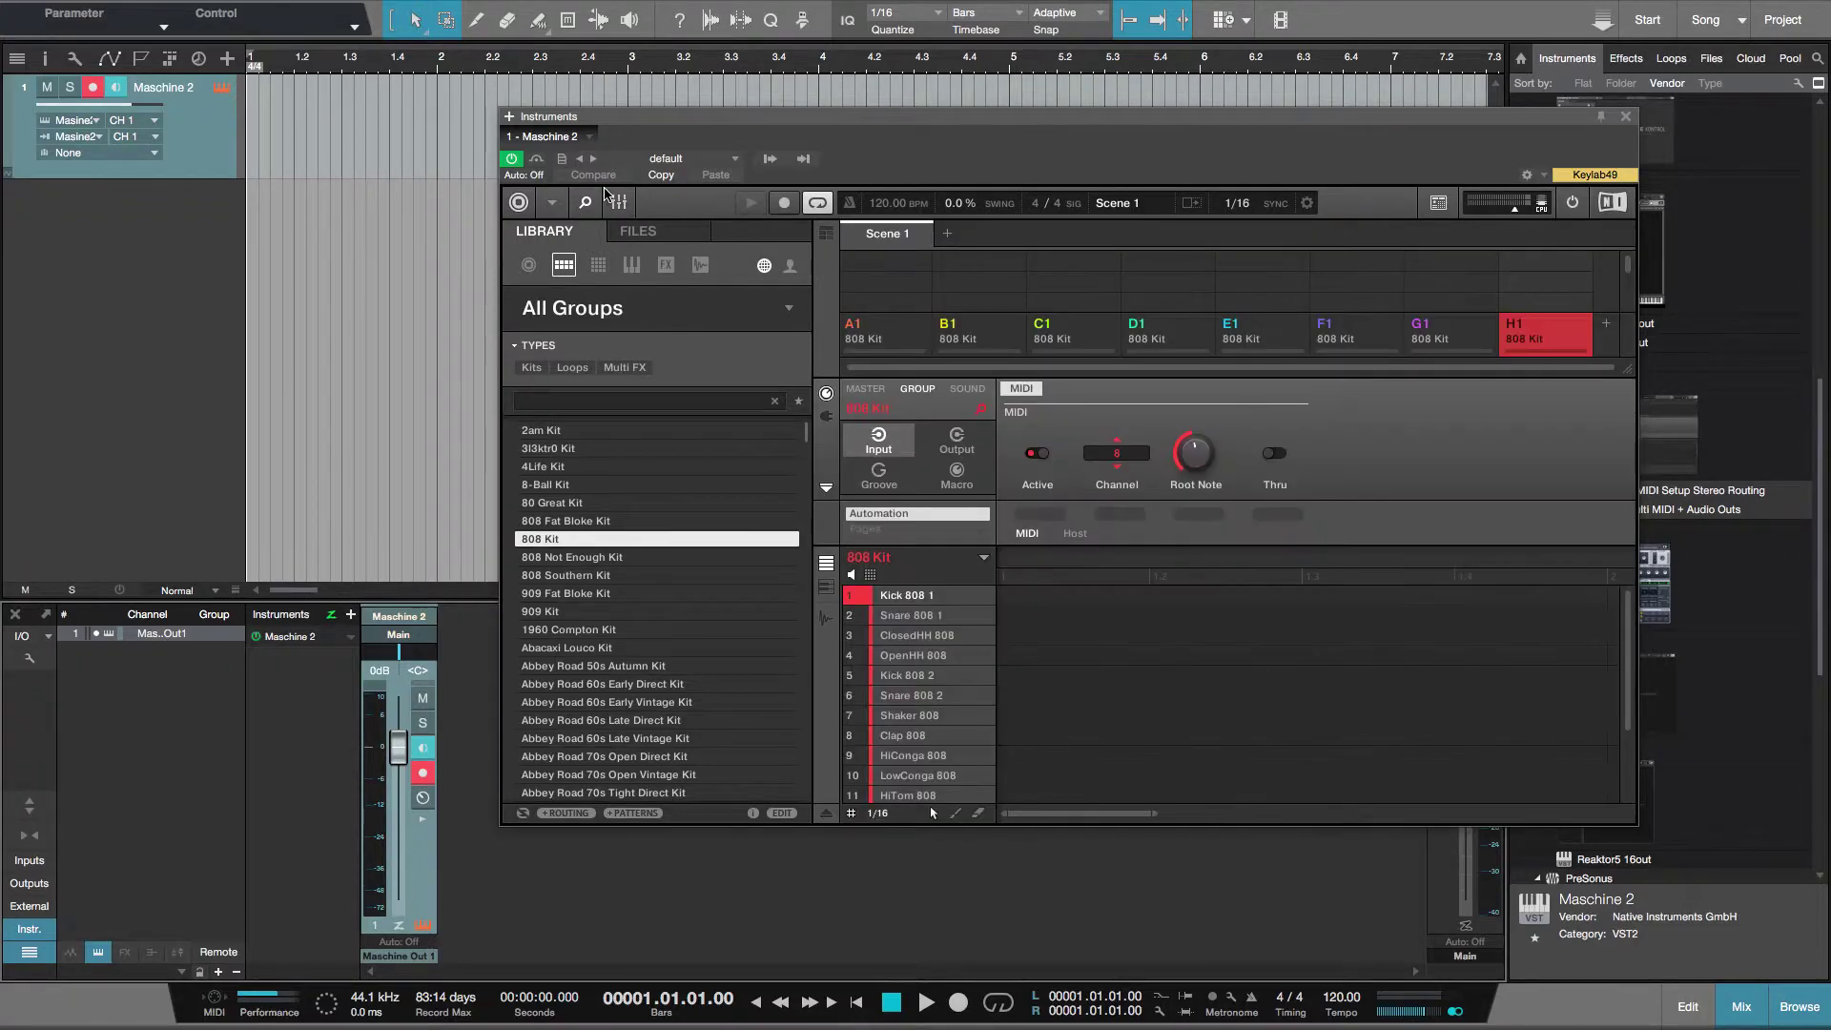
# Step: Save the Maschine project as '8 Groups MIDI Setup Stereo Routing' in the Setup Templates folder
pyautogui.click(555, 203)
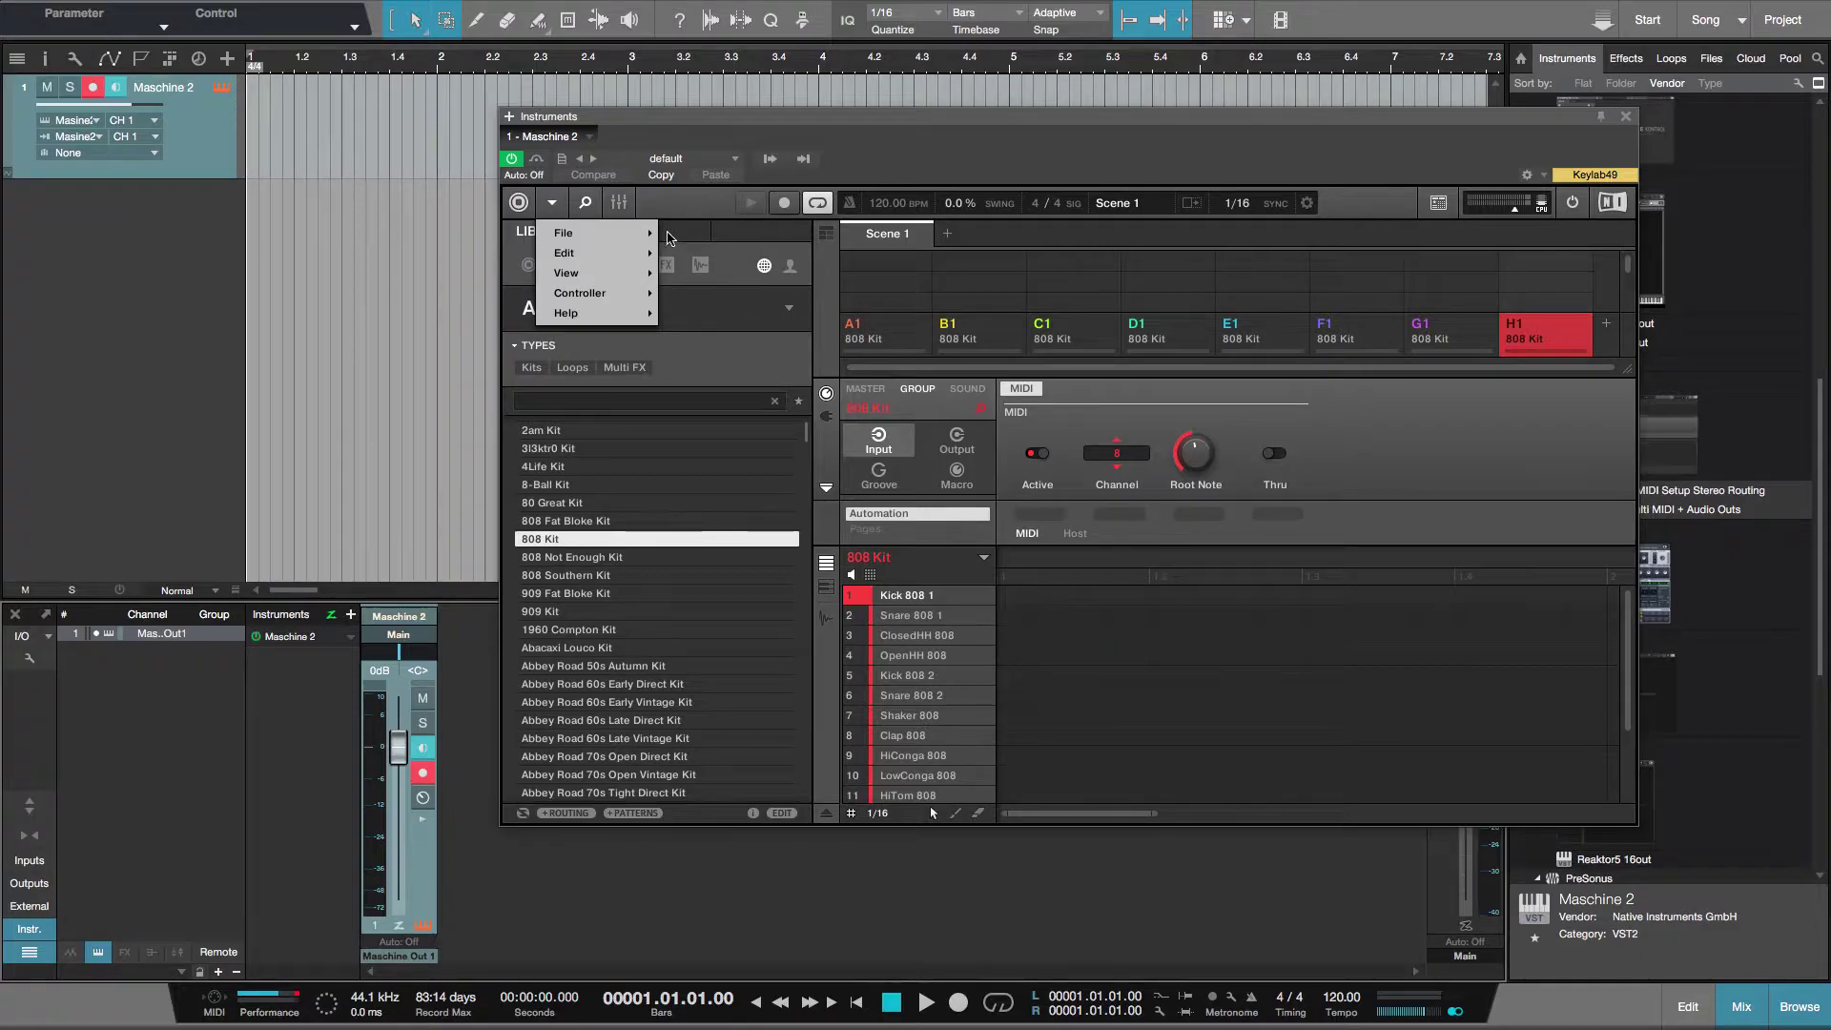
pyautogui.moveTo(627, 232)
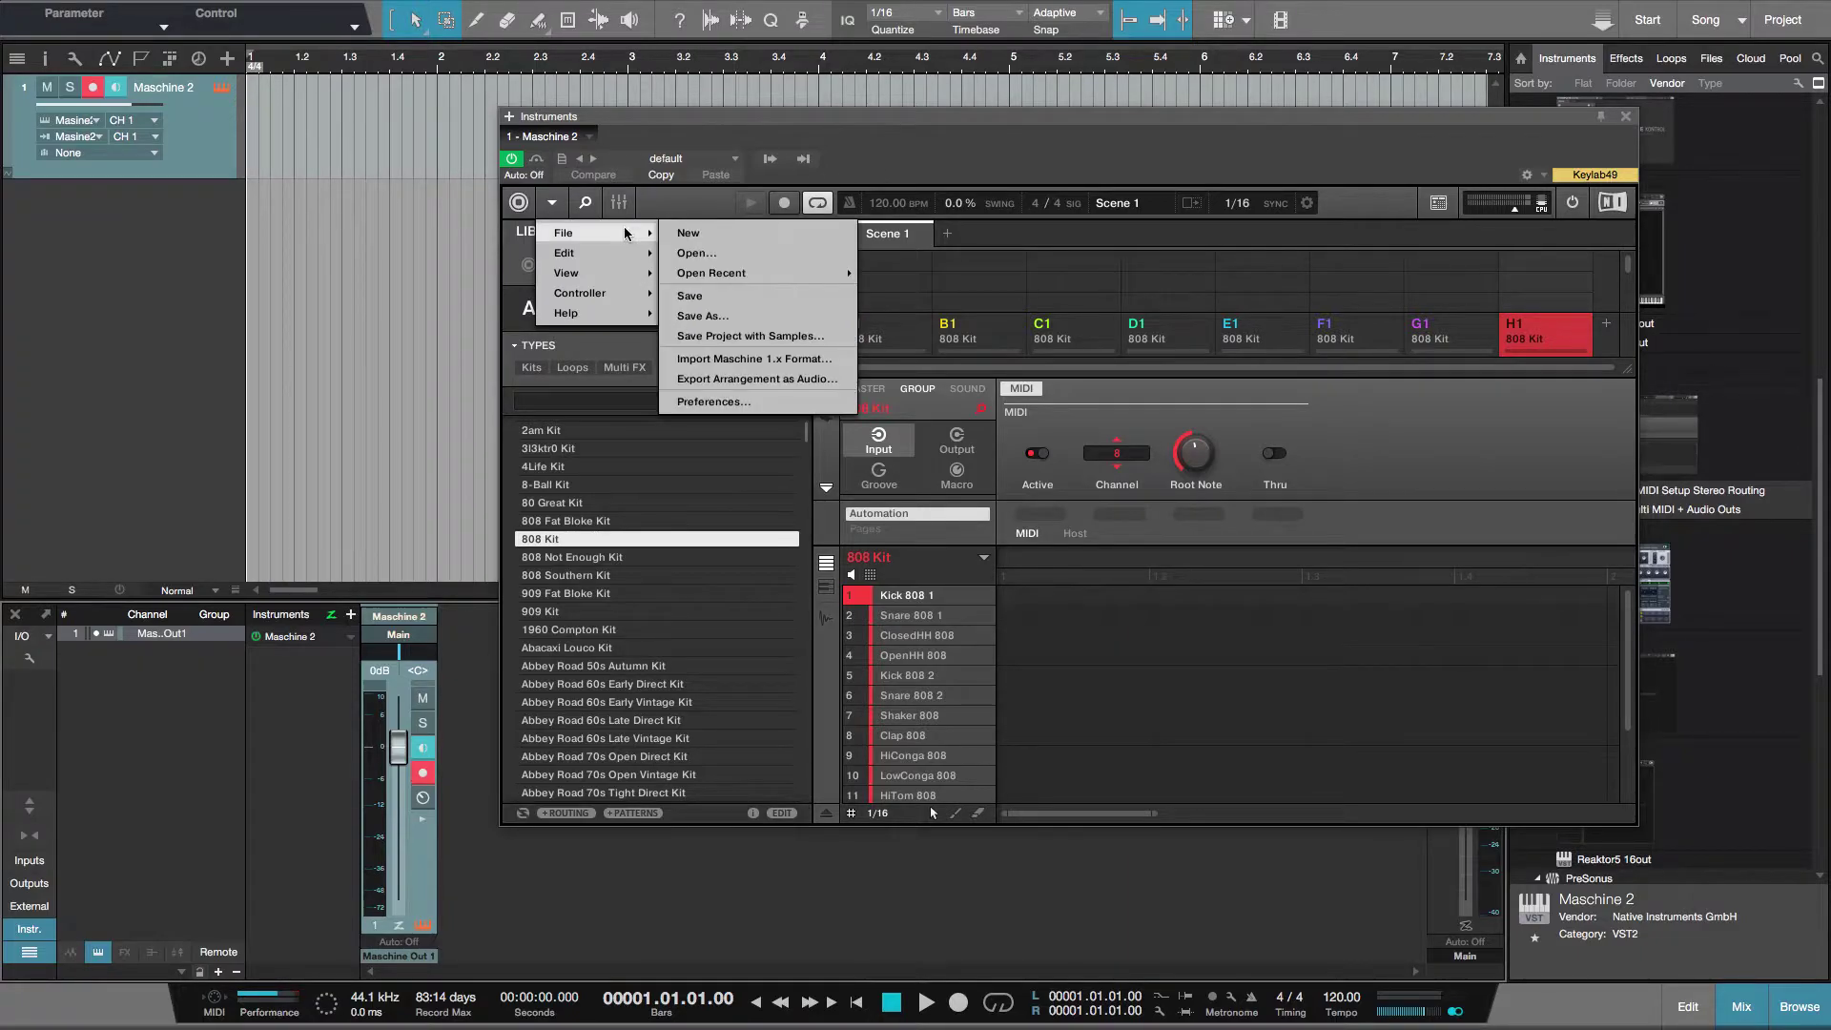
pyautogui.click(739, 318)
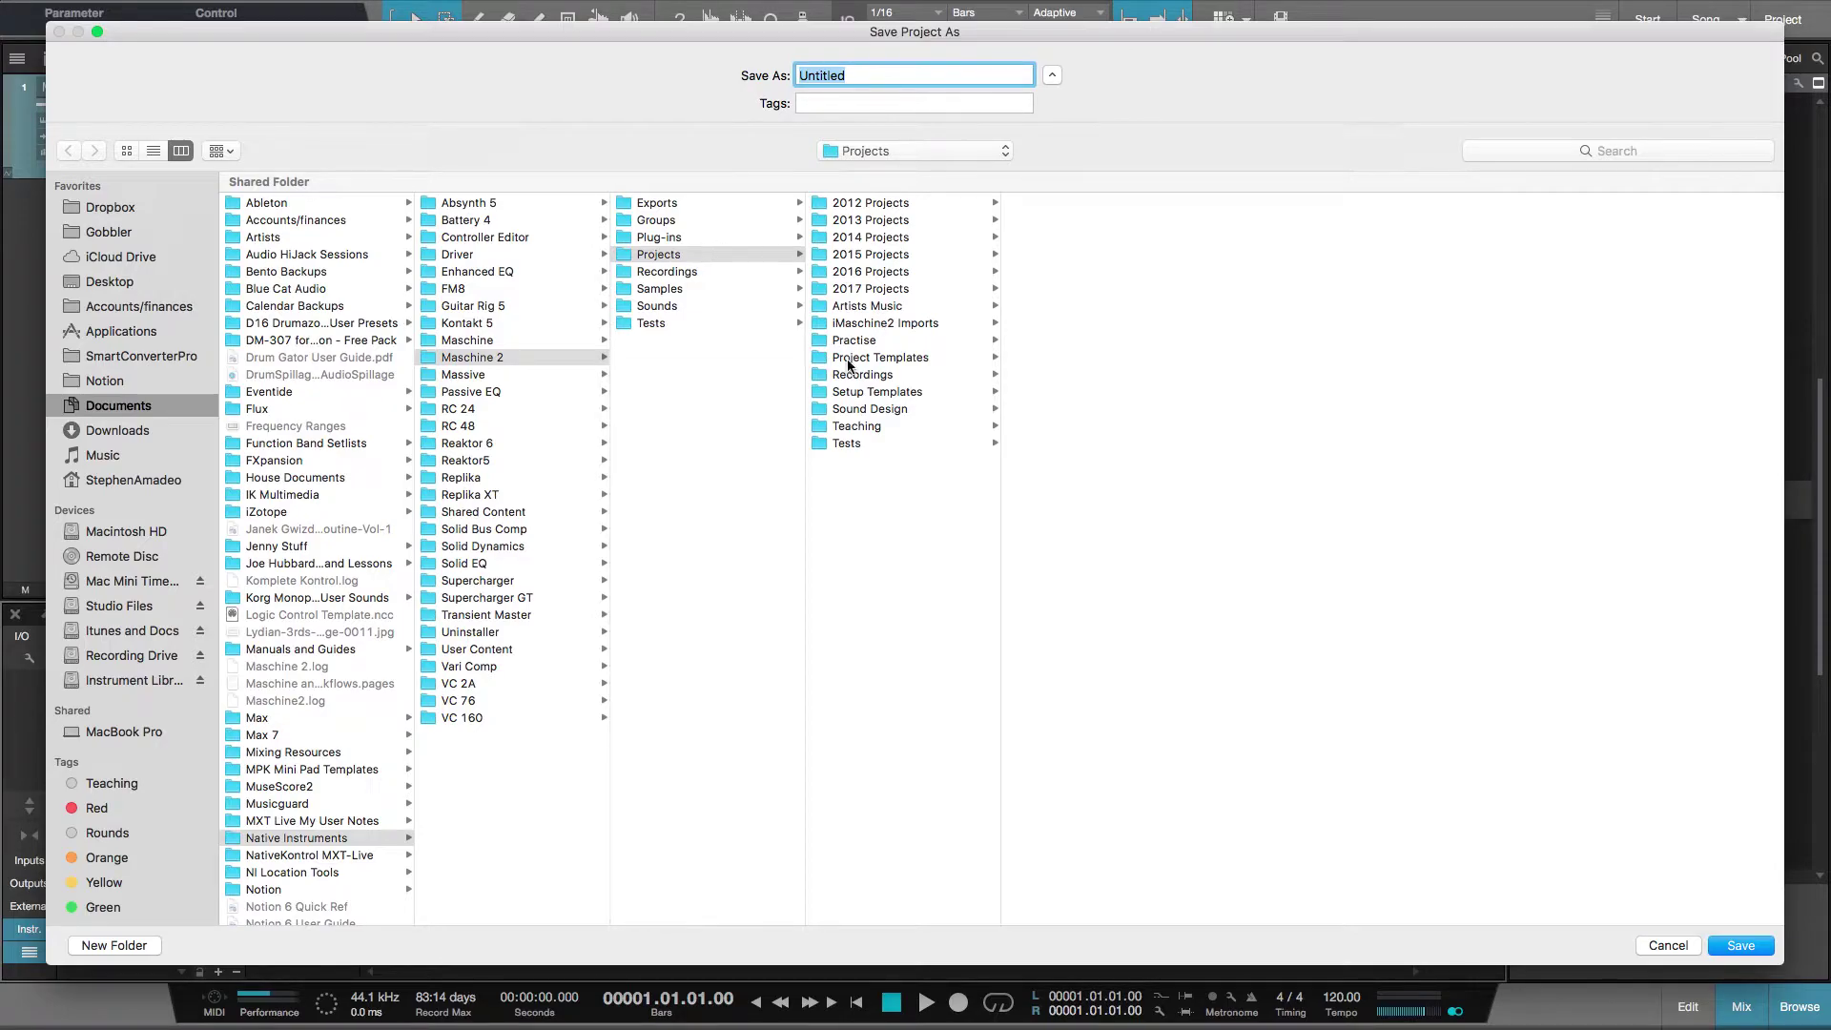
pyautogui.click(889, 391)
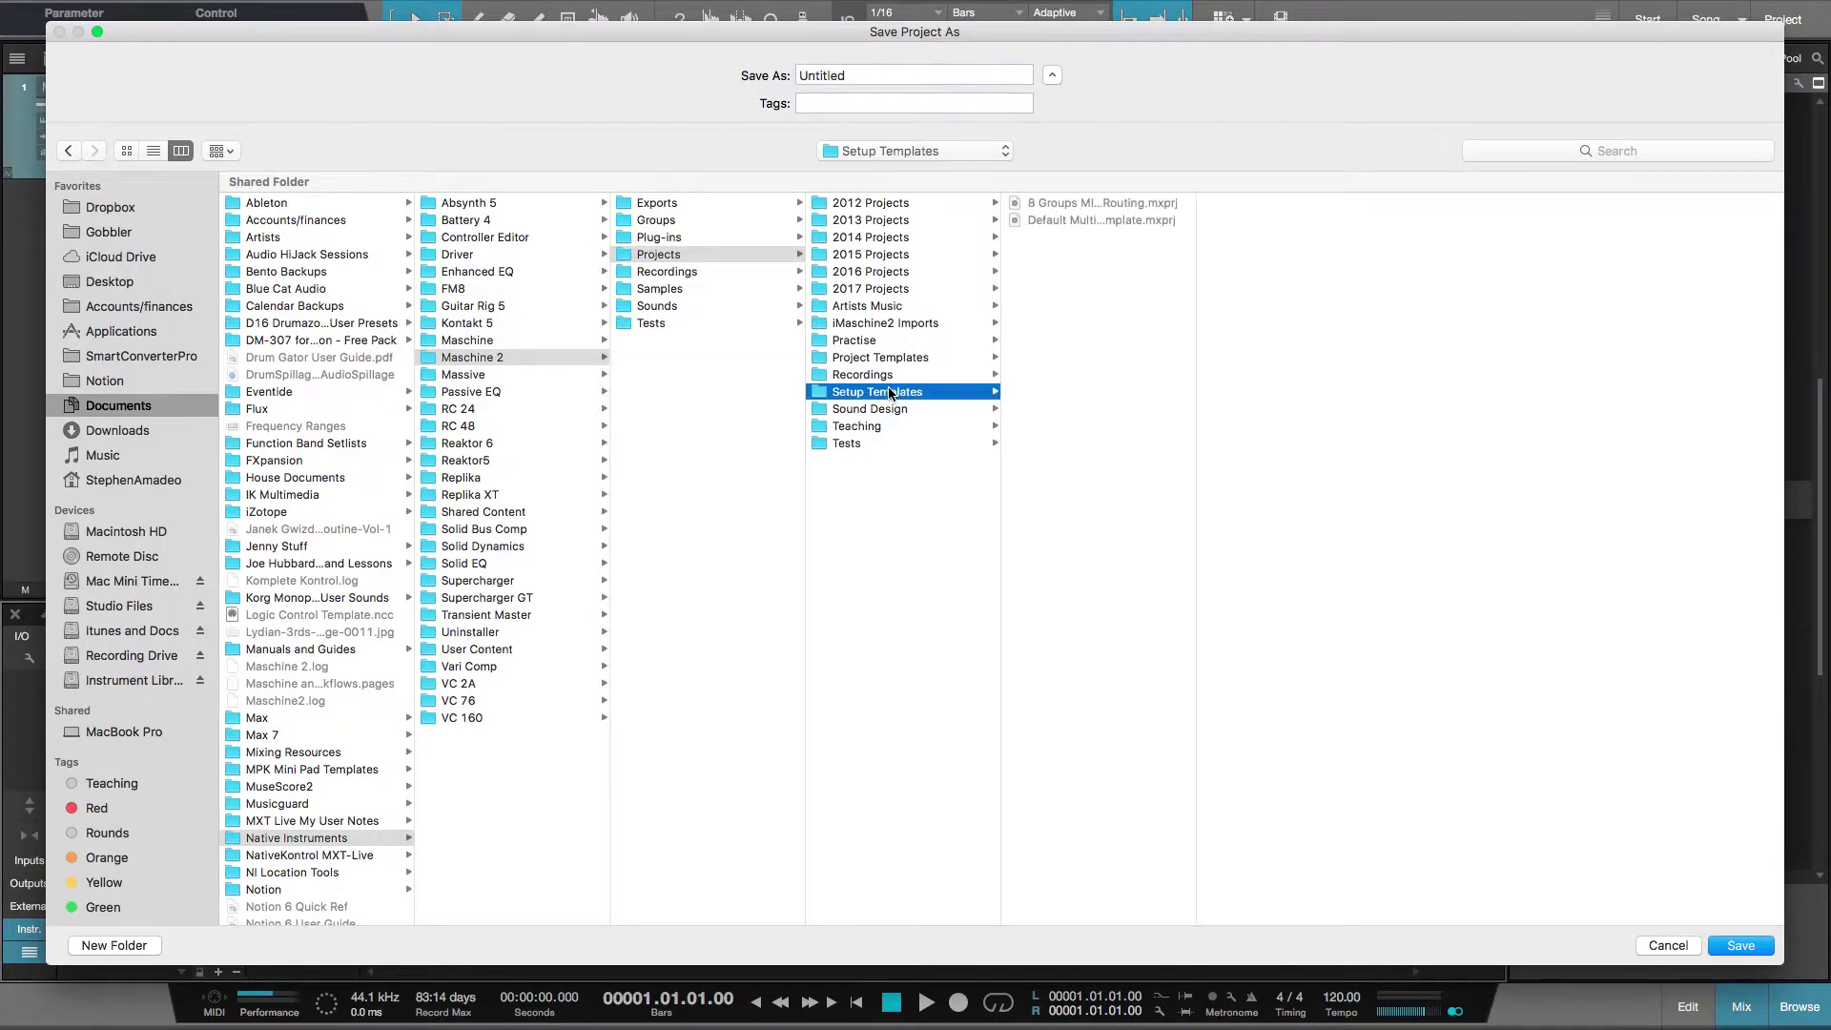
pyautogui.click(1104, 203)
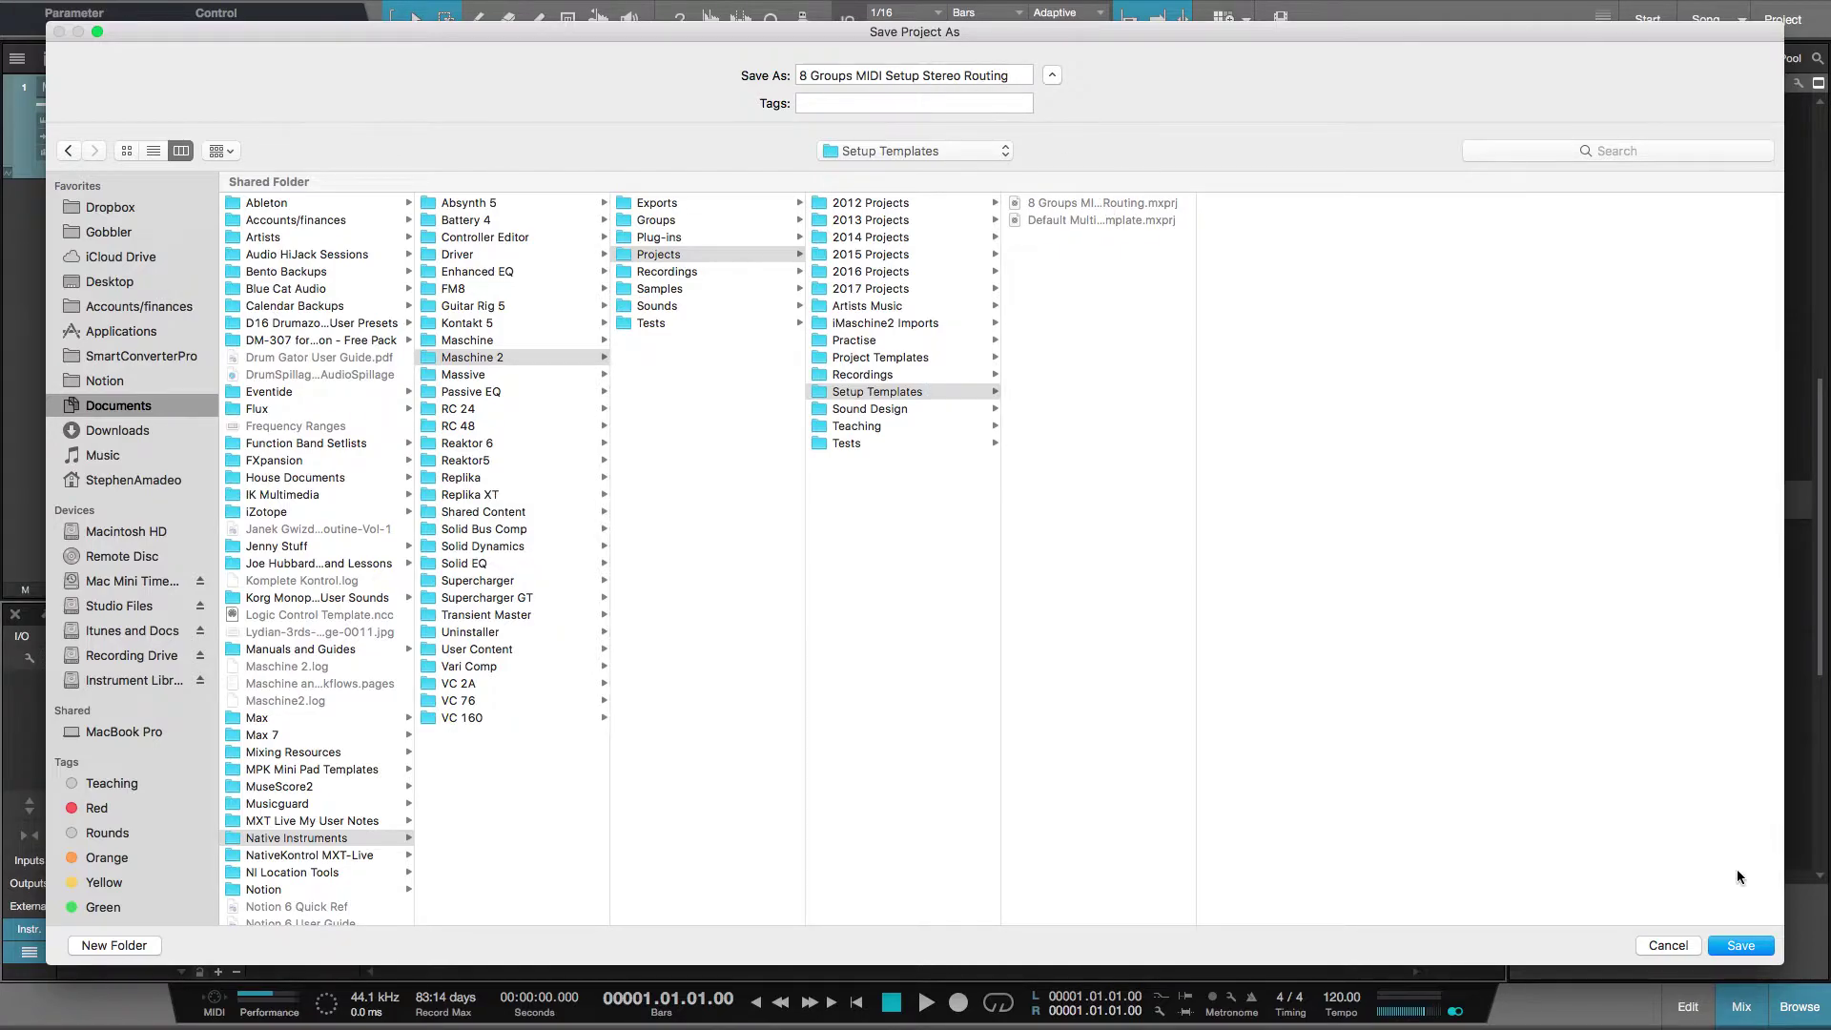
pyautogui.click(1686, 945)
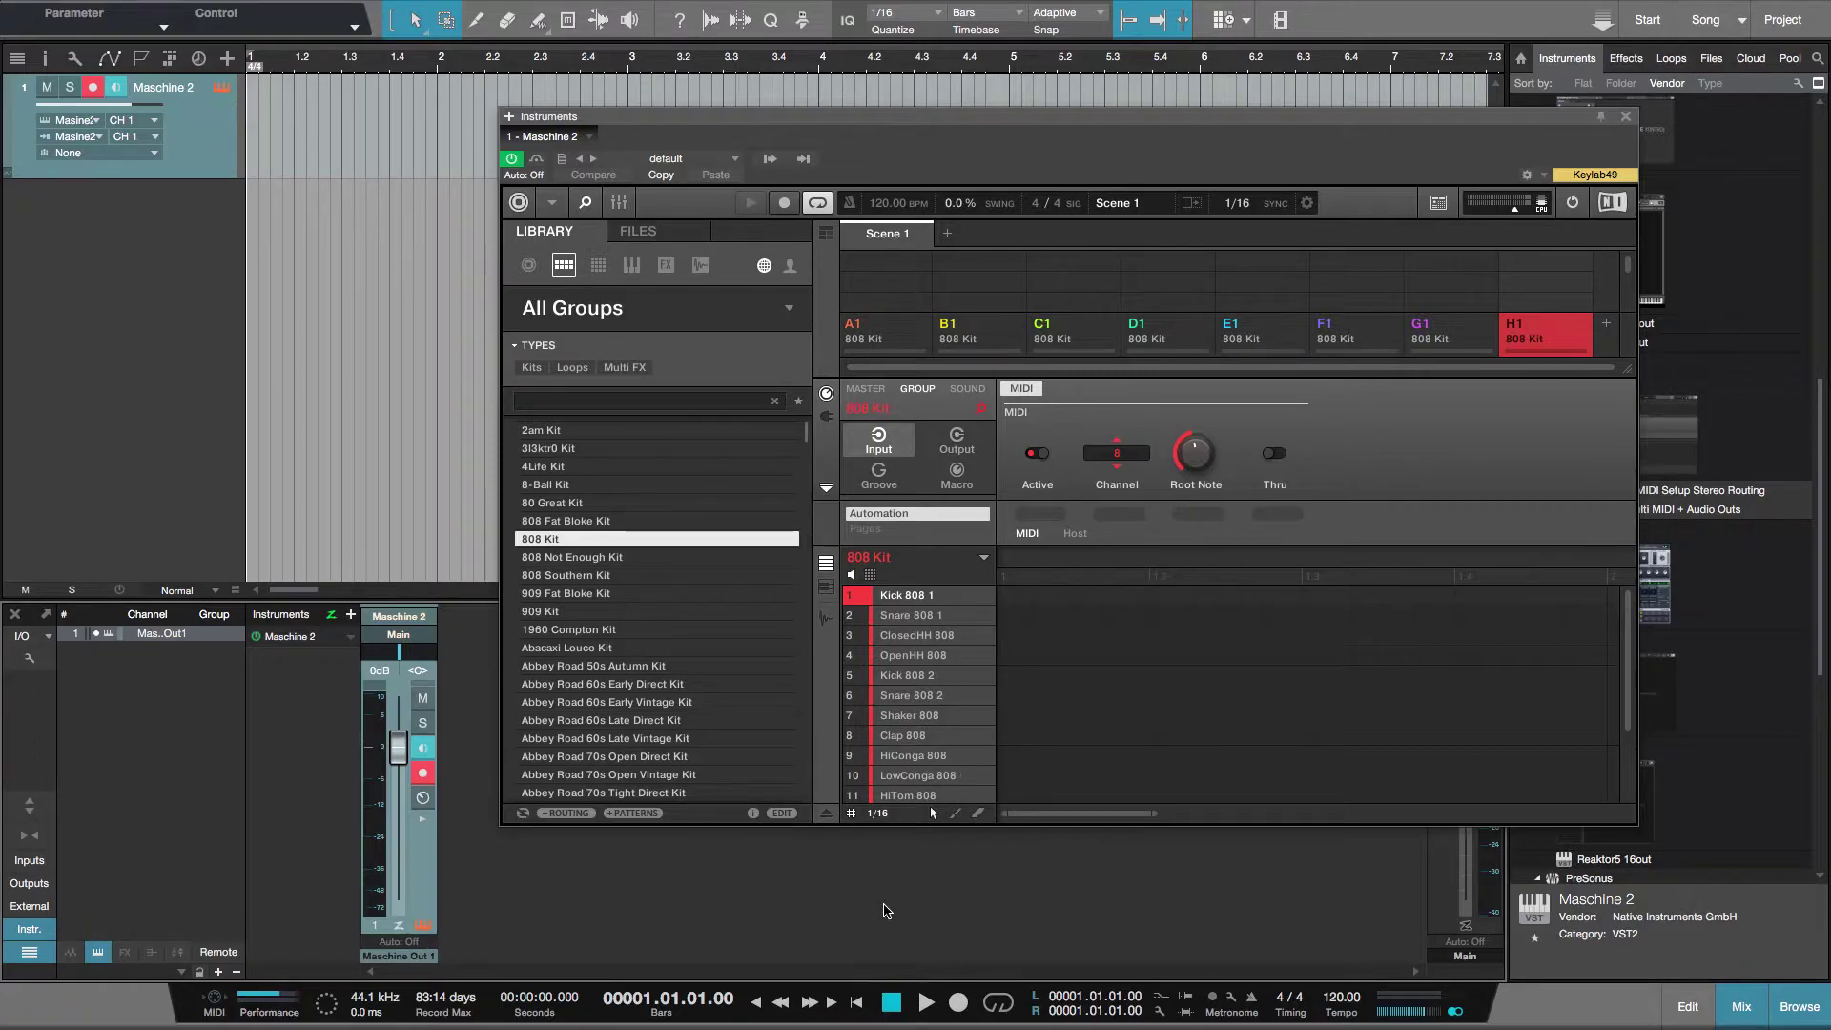
pyautogui.click(1650, 21)
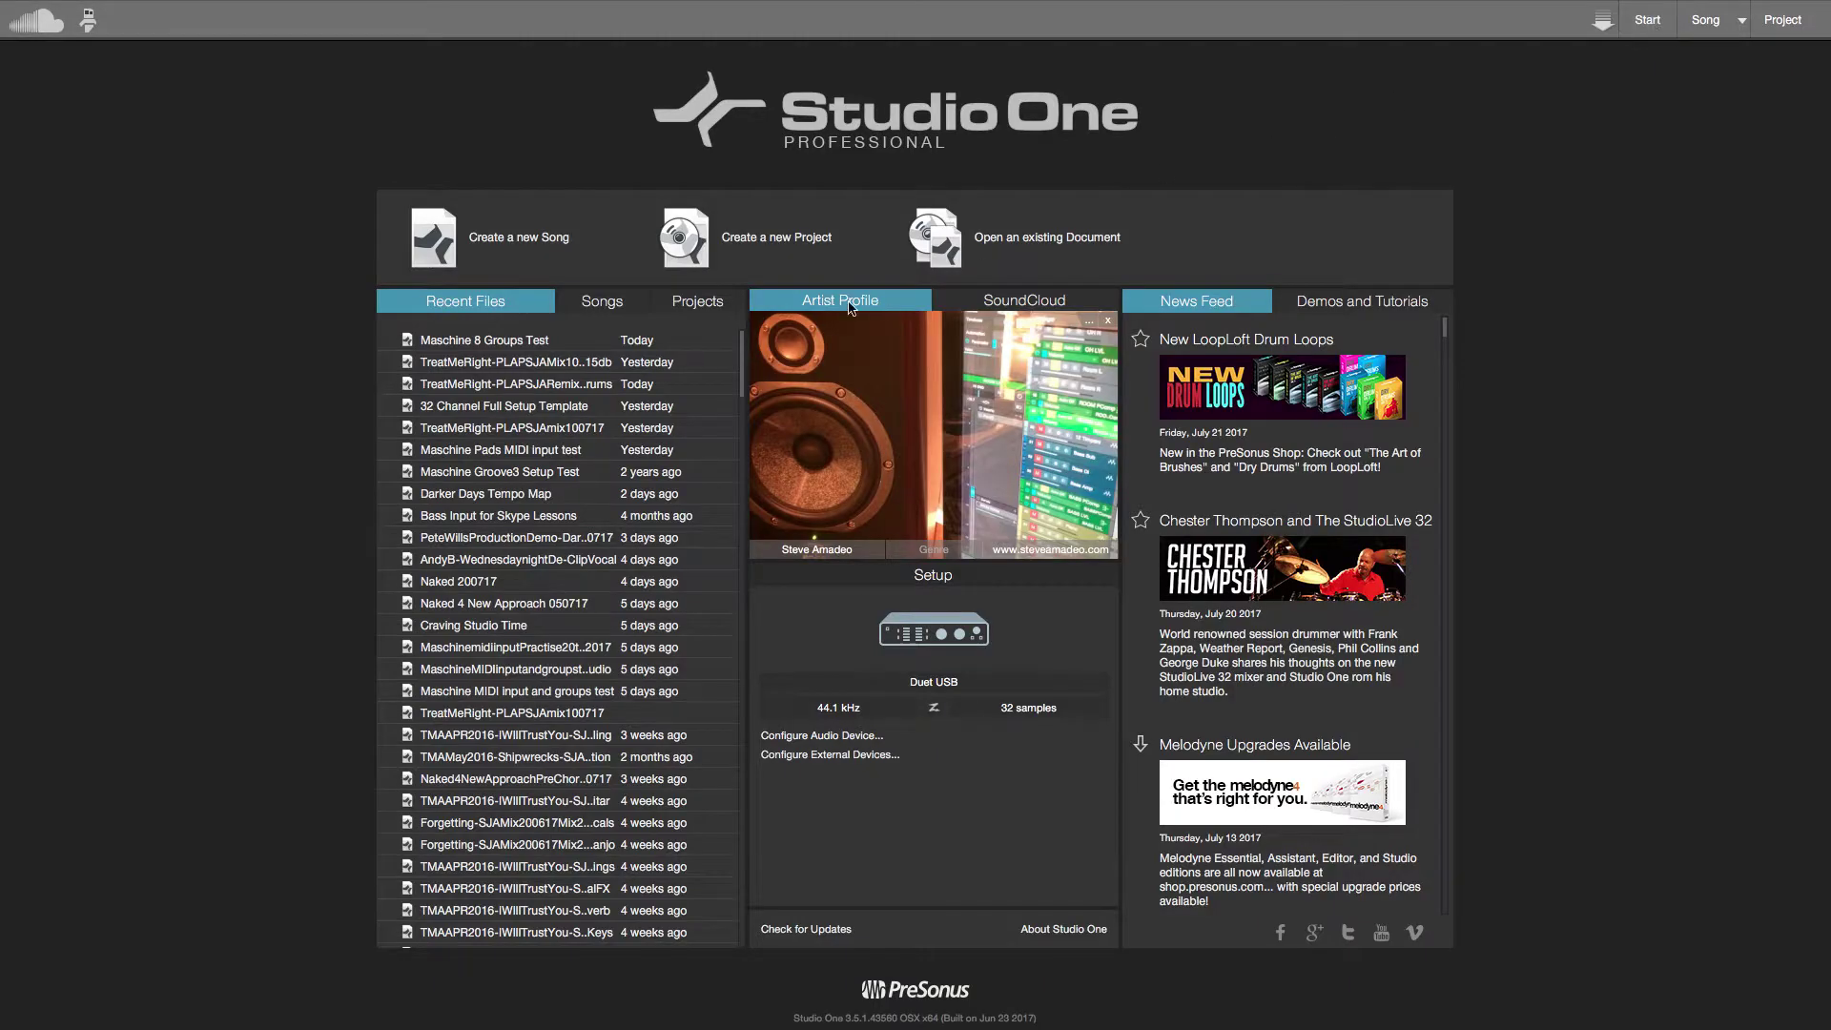
pyautogui.click(555, 246)
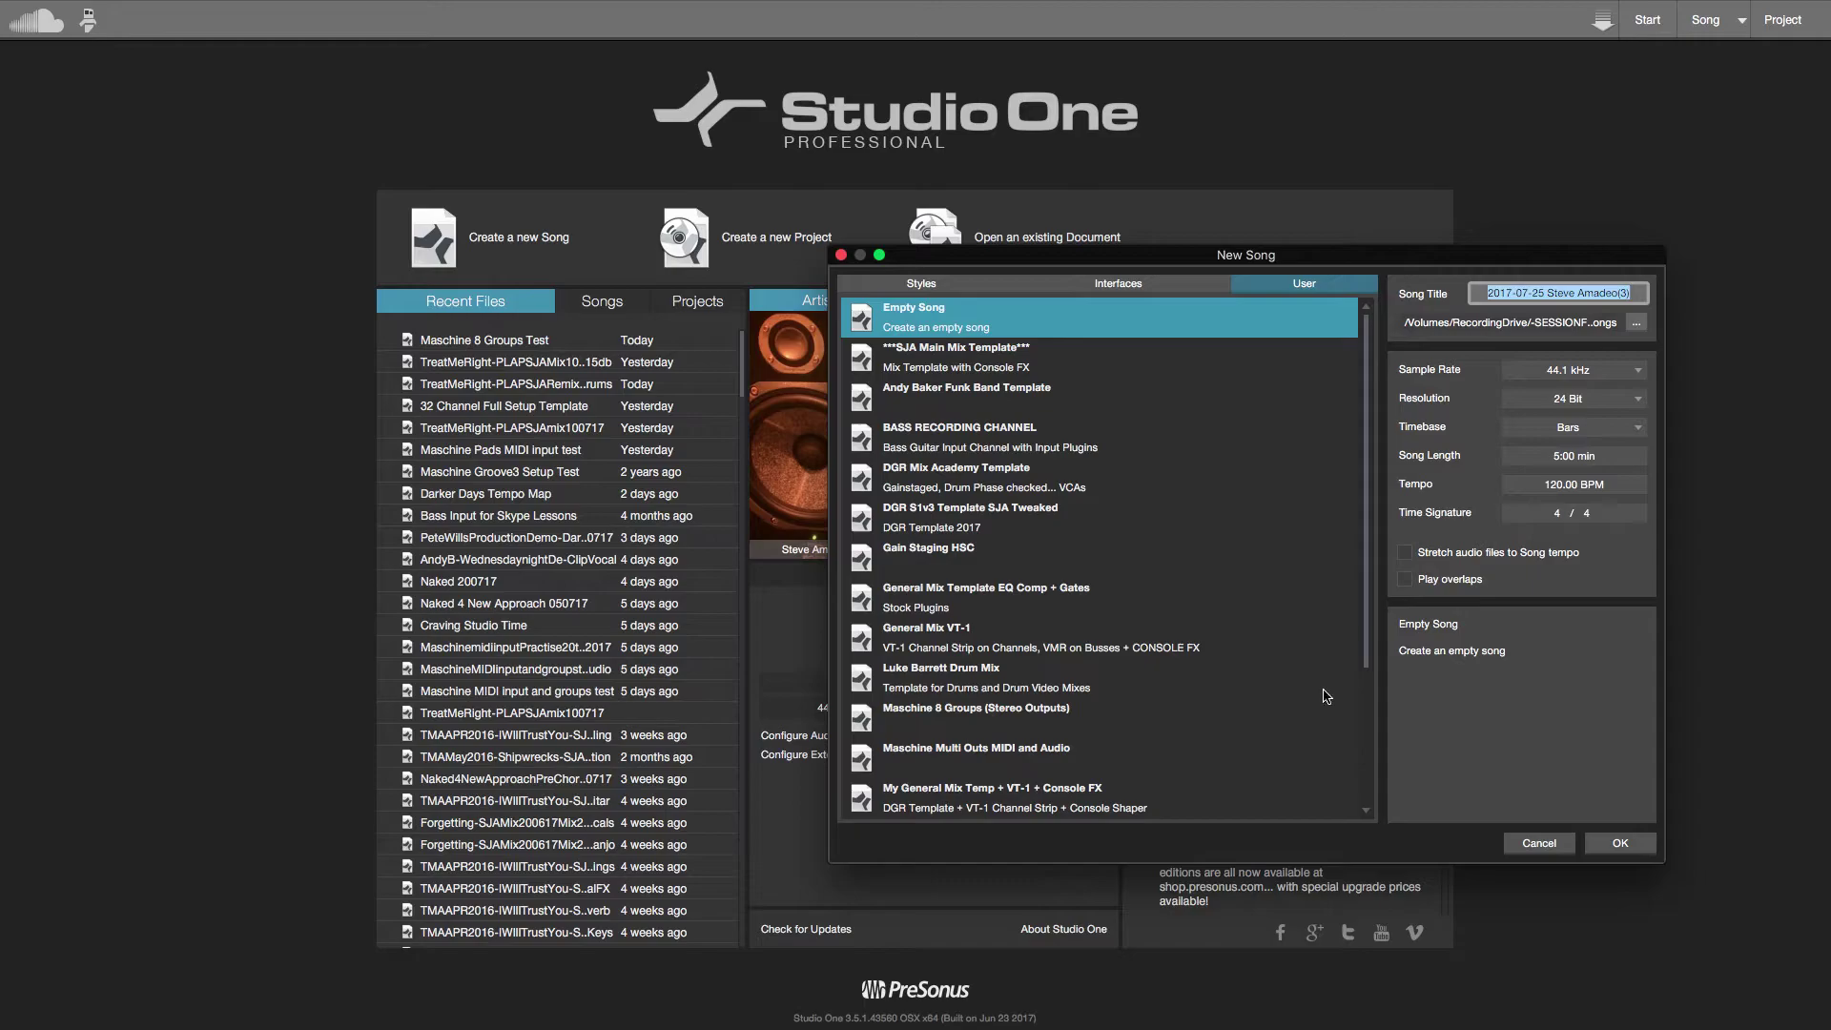
pyautogui.click(1537, 843)
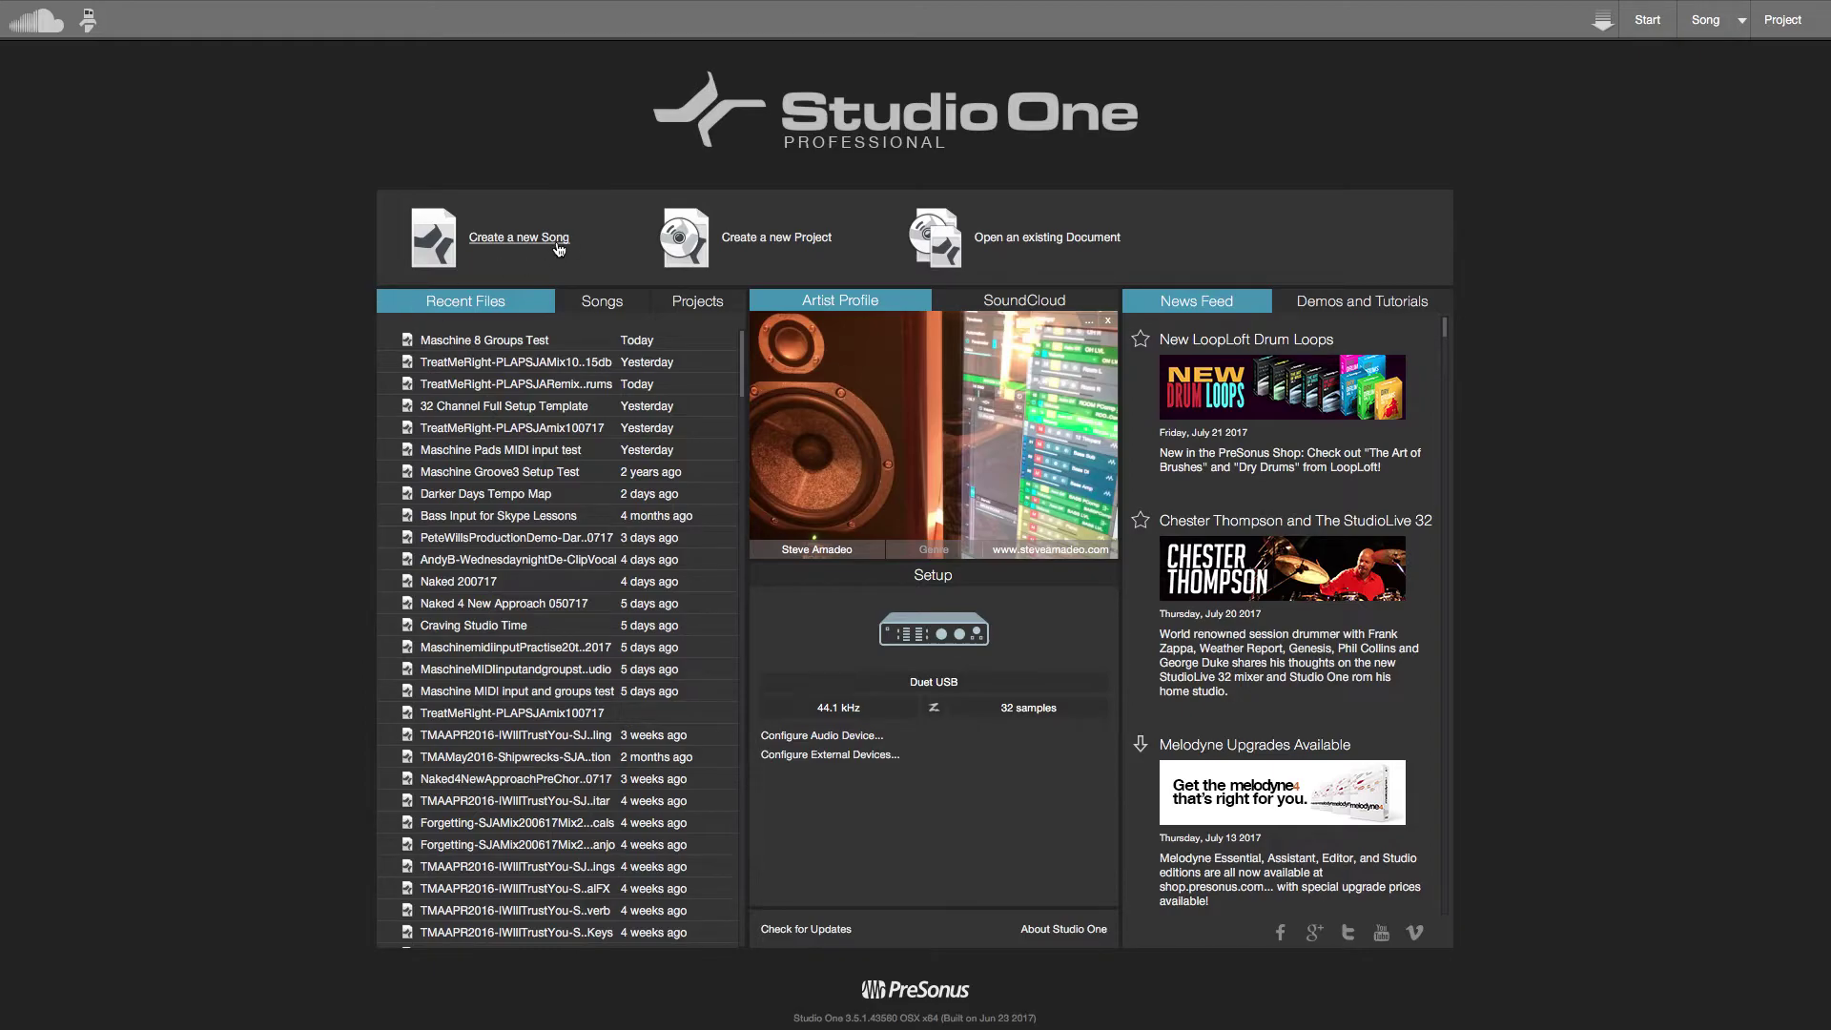
pyautogui.click(1706, 23)
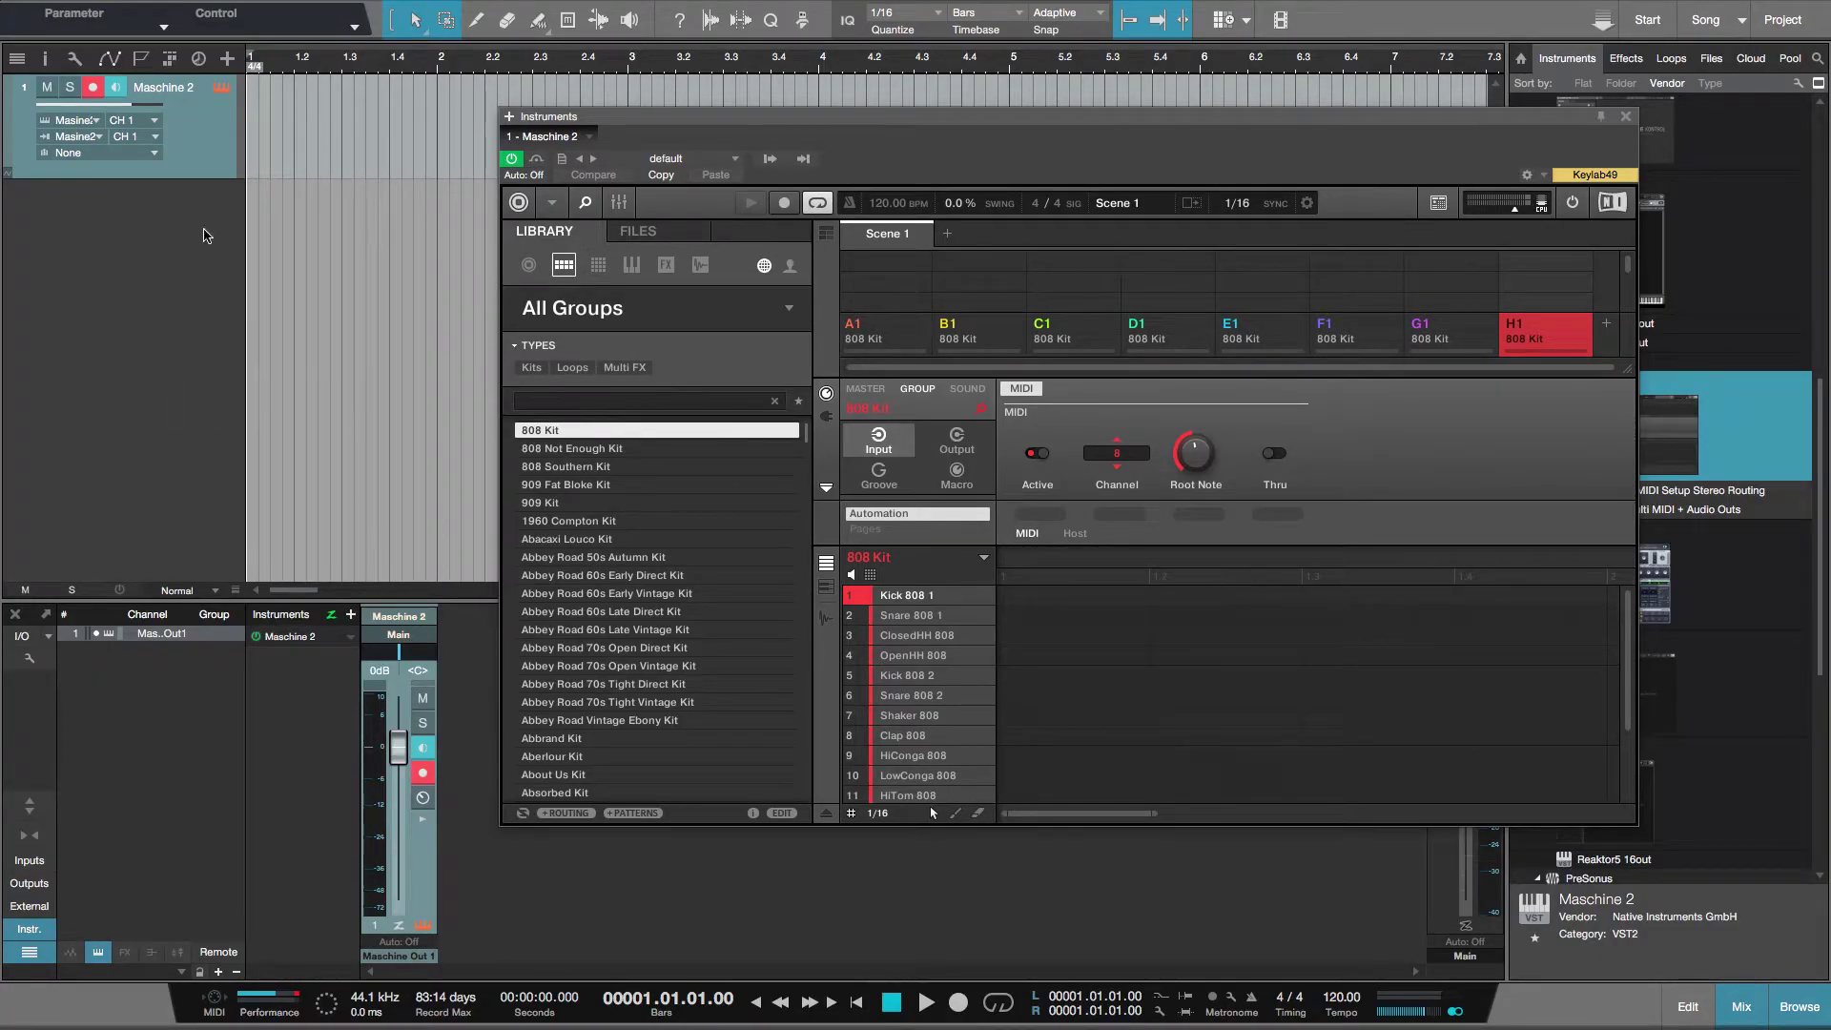
# Step: With group A1 selected, set up 7 tracks on existing instrument Maschine 2, CH 2 ascending
pyautogui.click(904, 335)
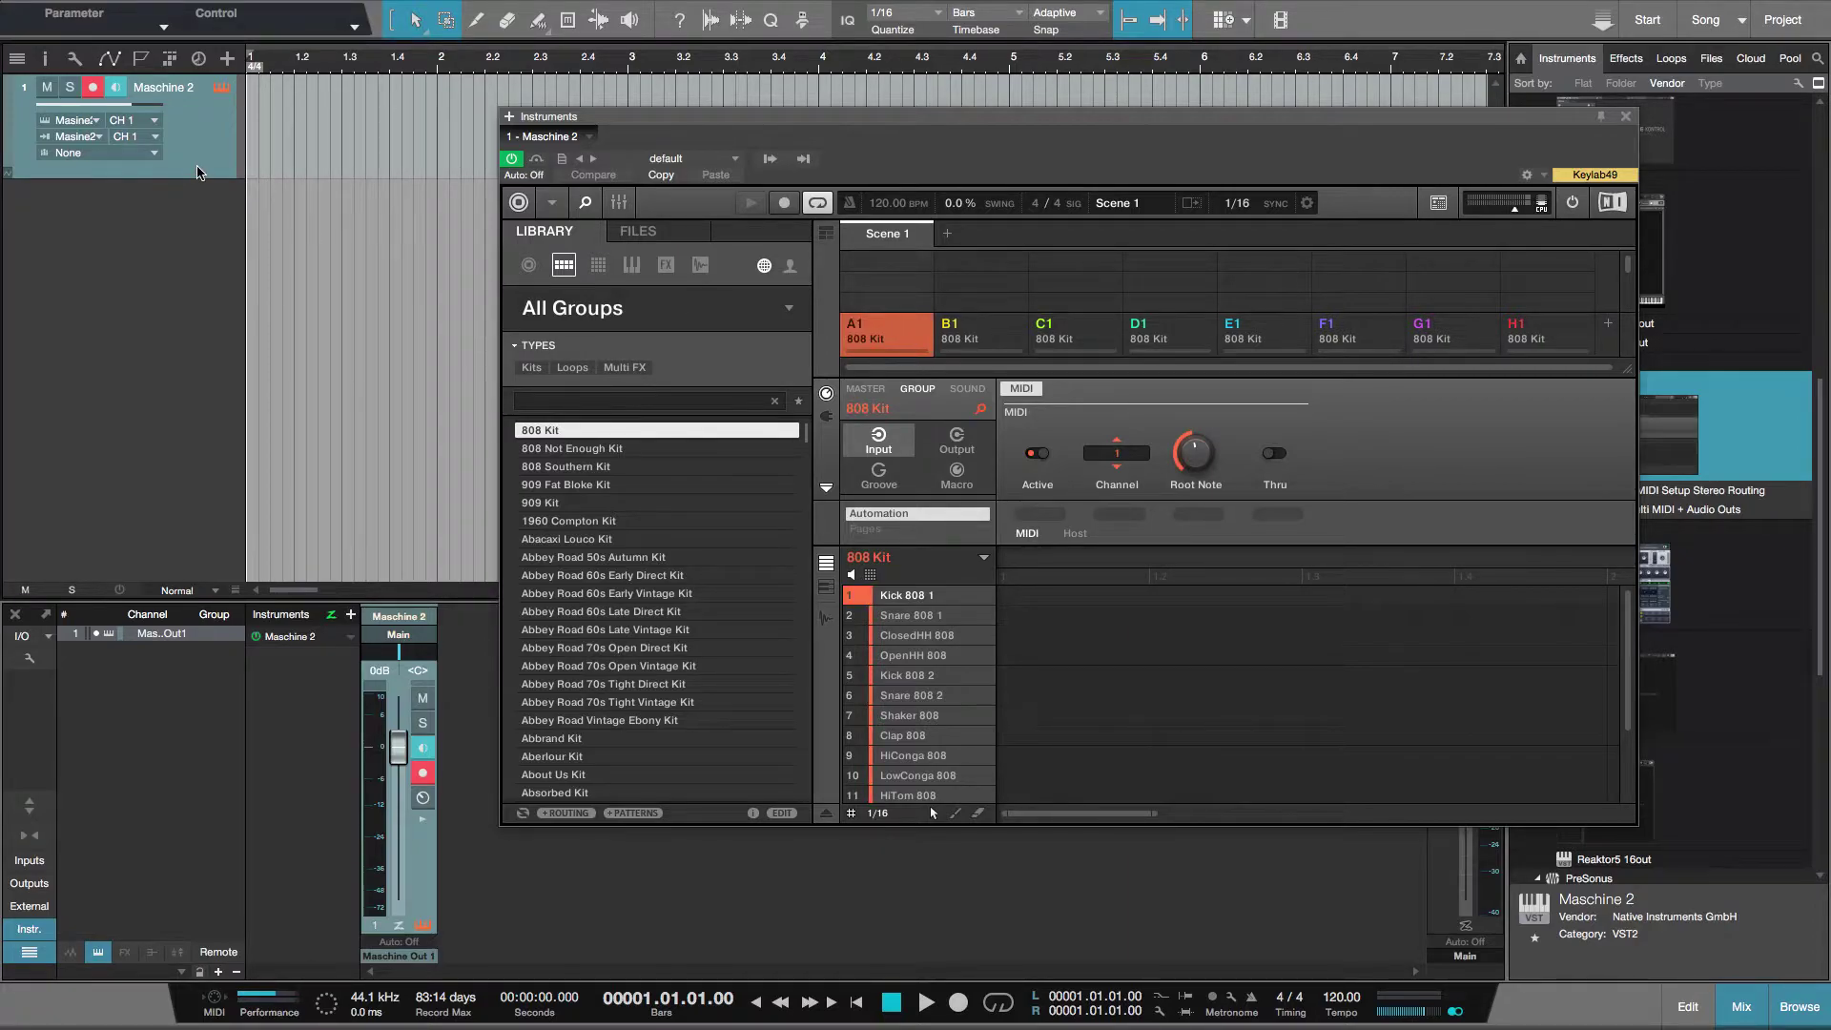
pyautogui.click(289, 11)
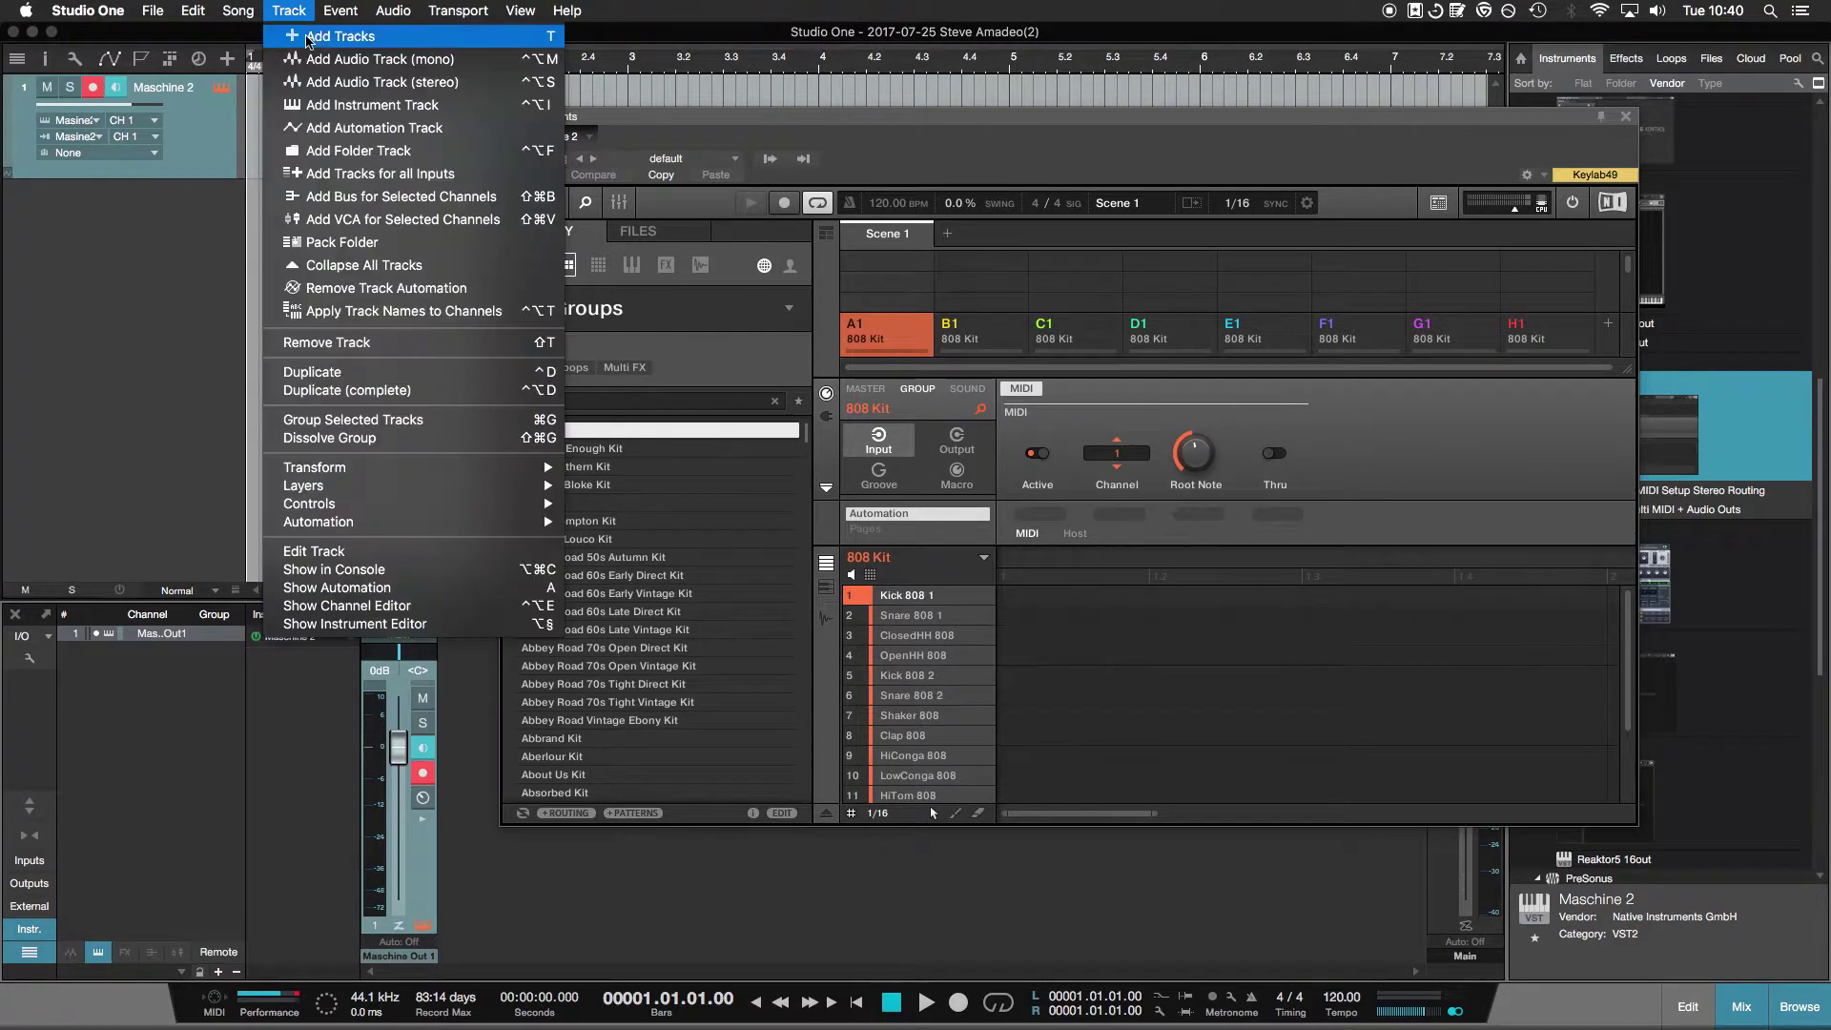
pyautogui.click(343, 46)
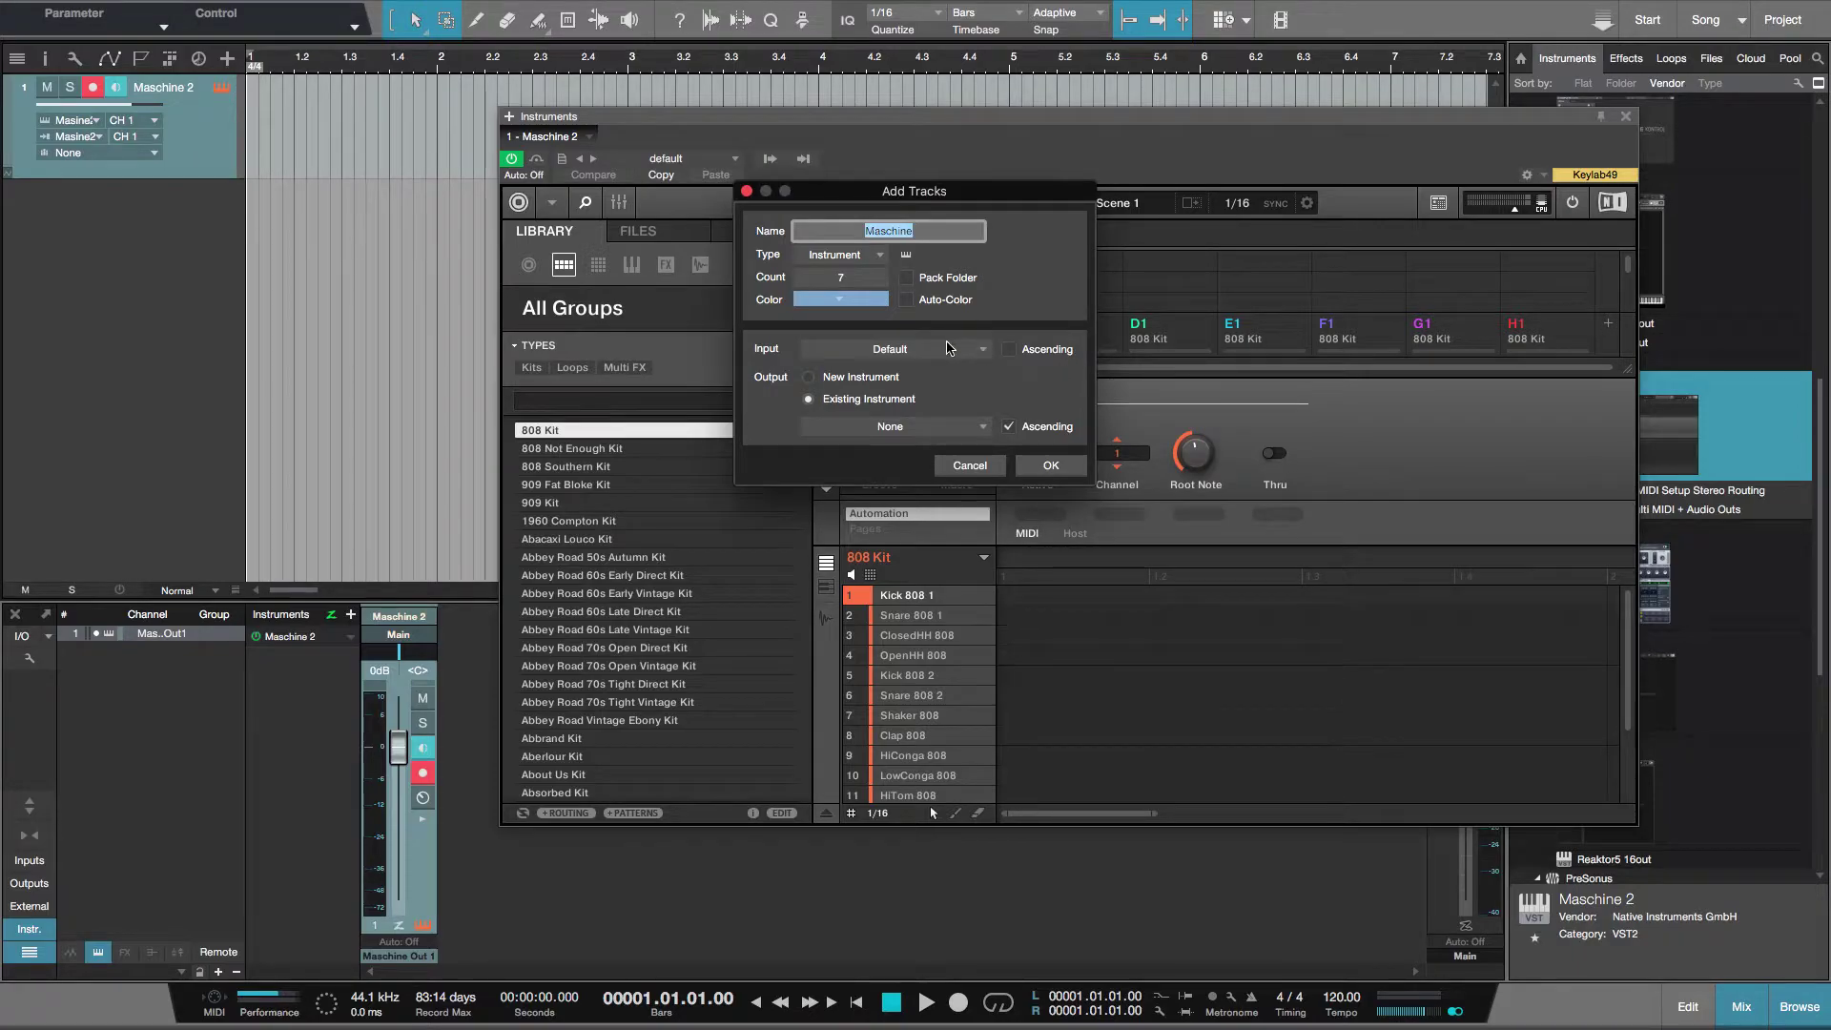
pyautogui.click(867, 407)
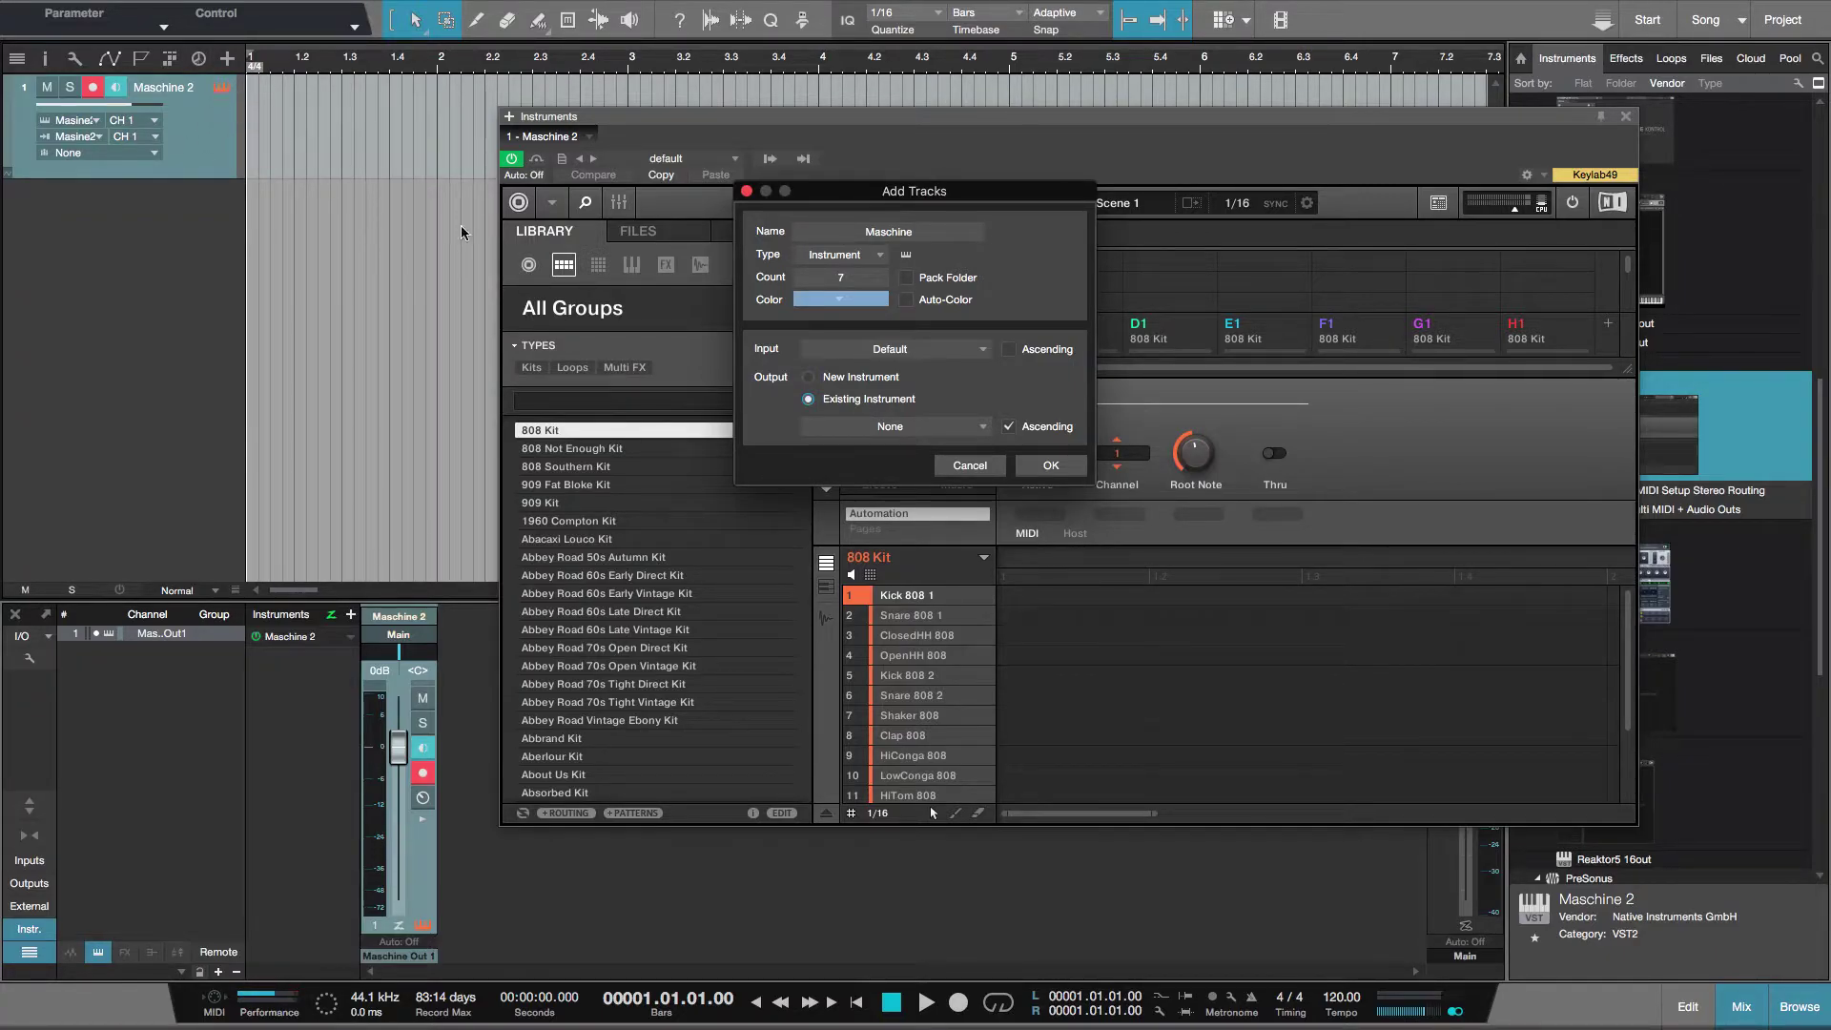
pyautogui.click(889, 426)
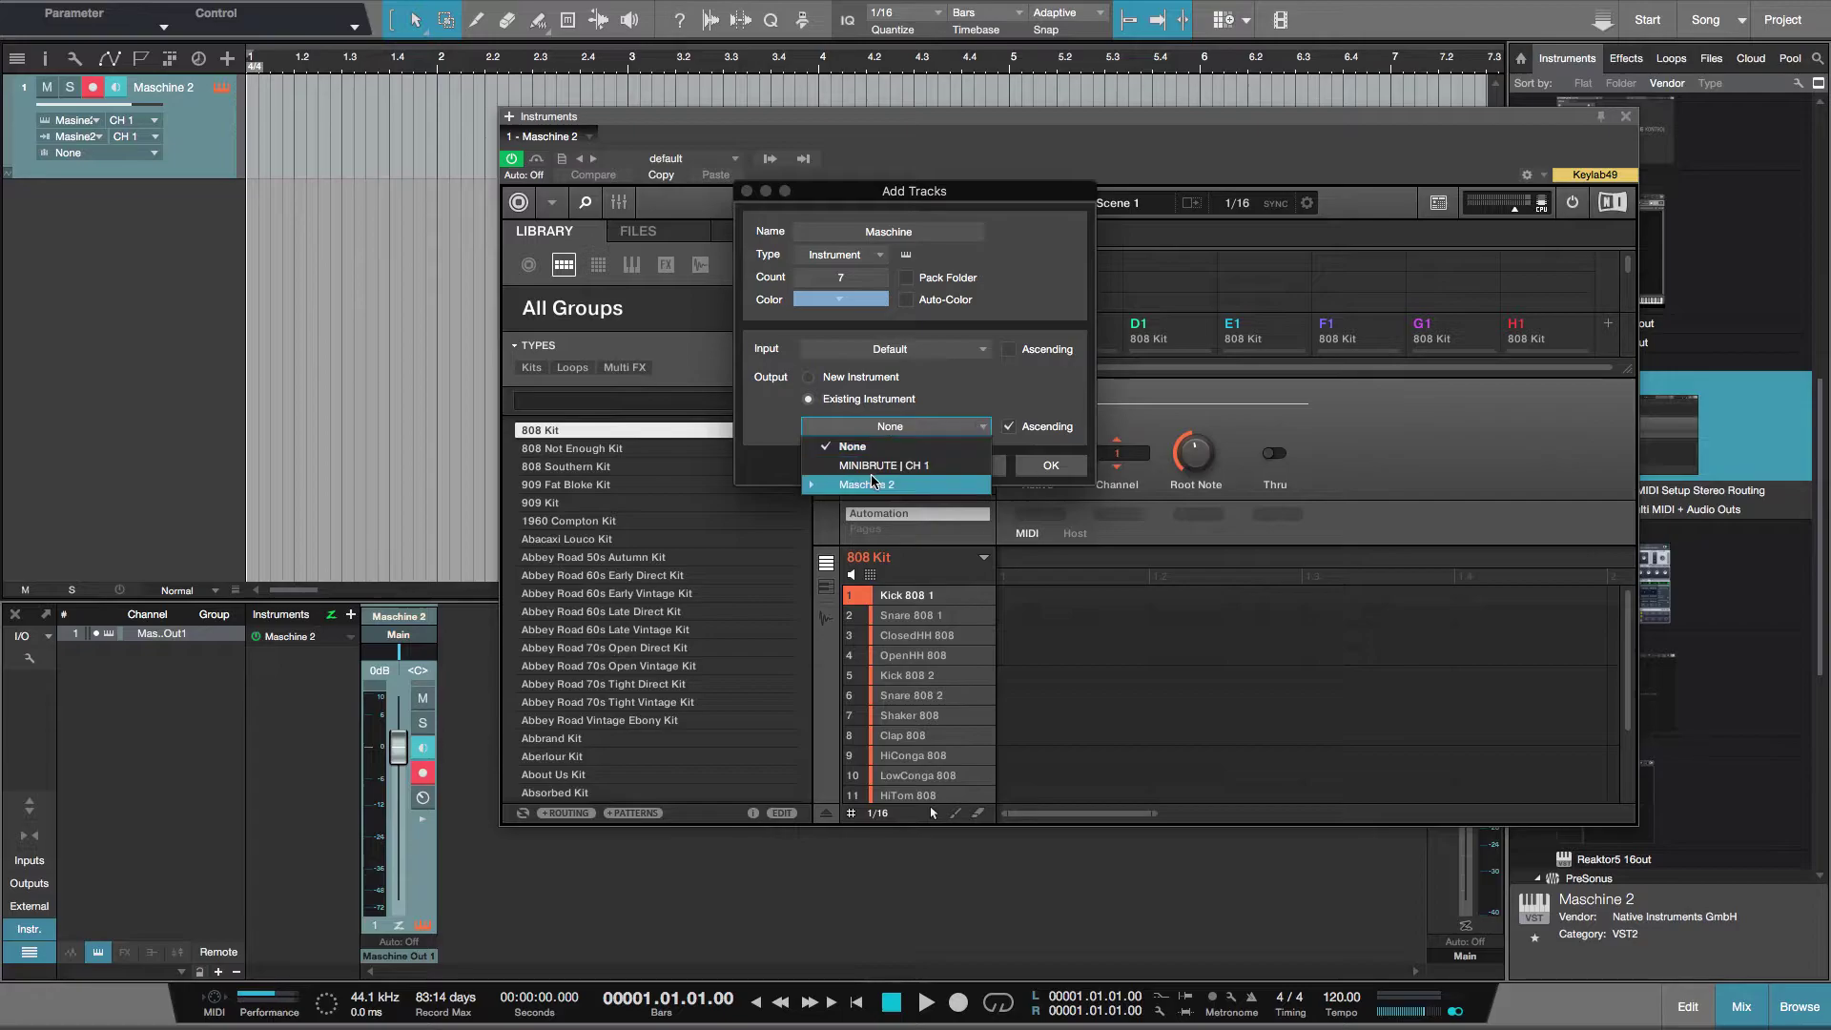
pyautogui.moveTo(870, 486)
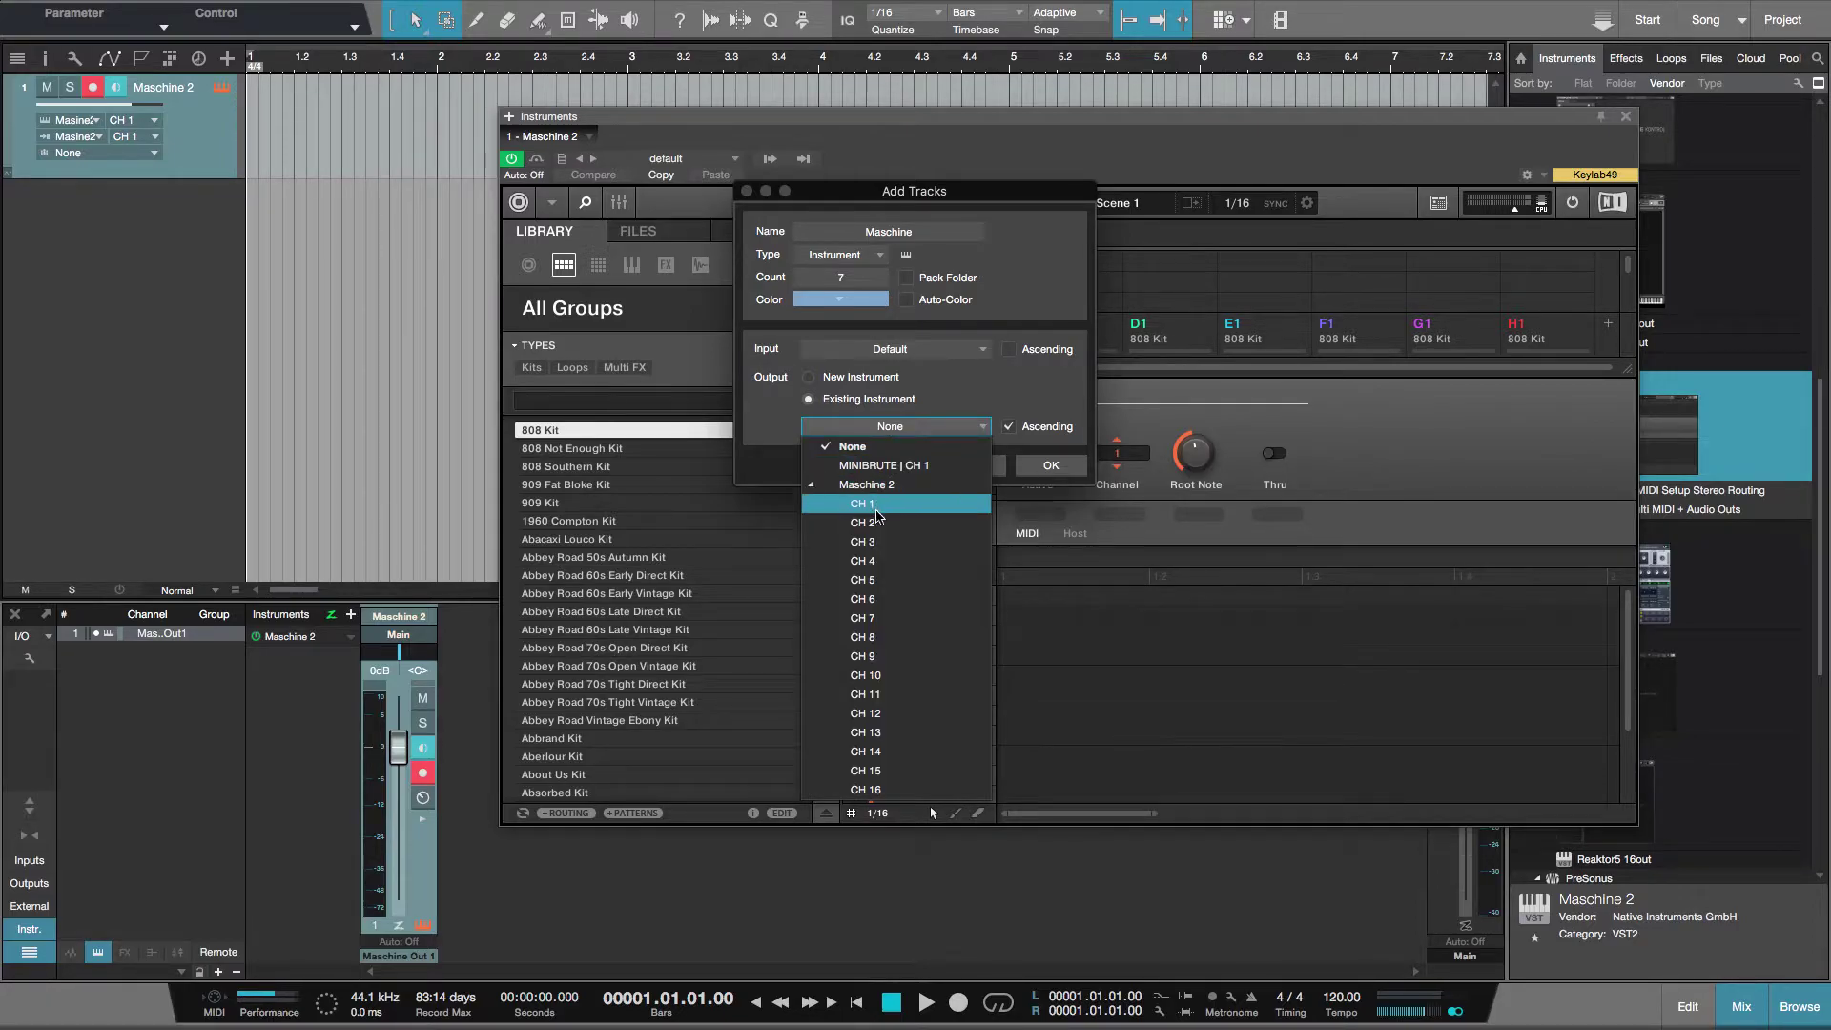
pyautogui.click(879, 522)
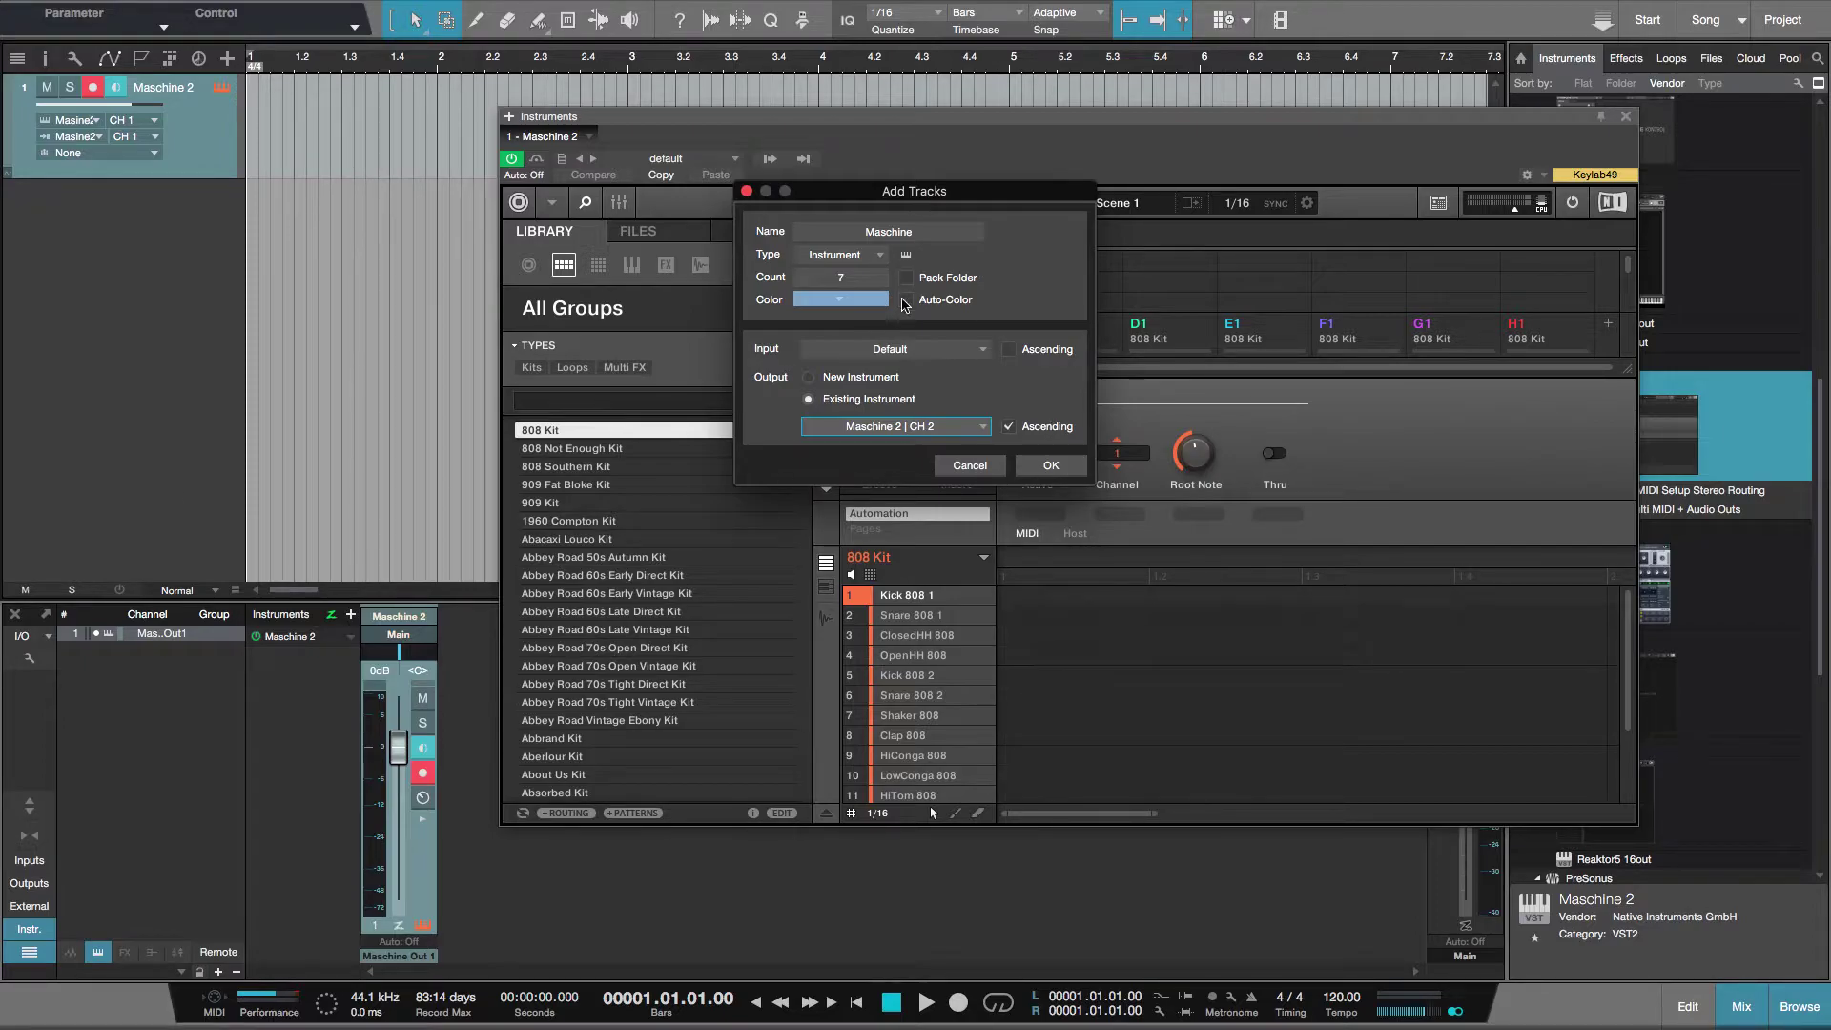
# Step: Create the seven Maschine tracks, hide the Console, and enlarge all selected tracks
pyautogui.click(1049, 467)
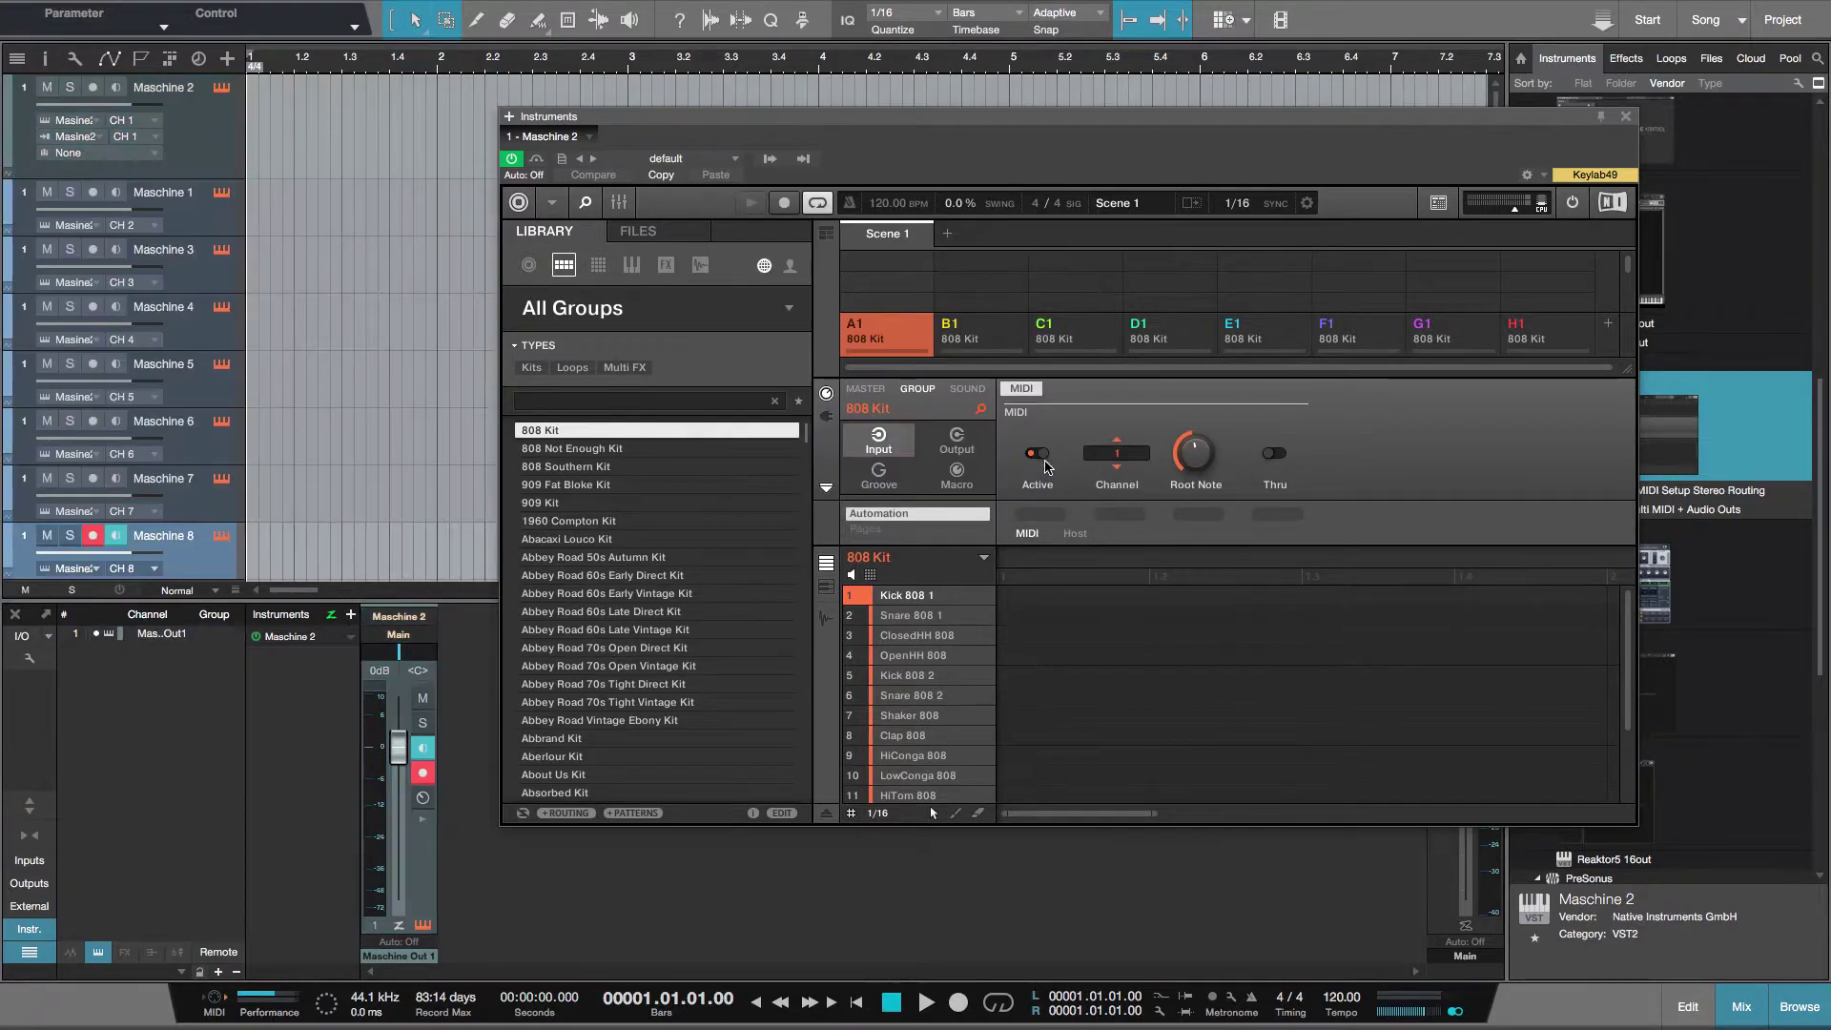
pyautogui.press('F3')
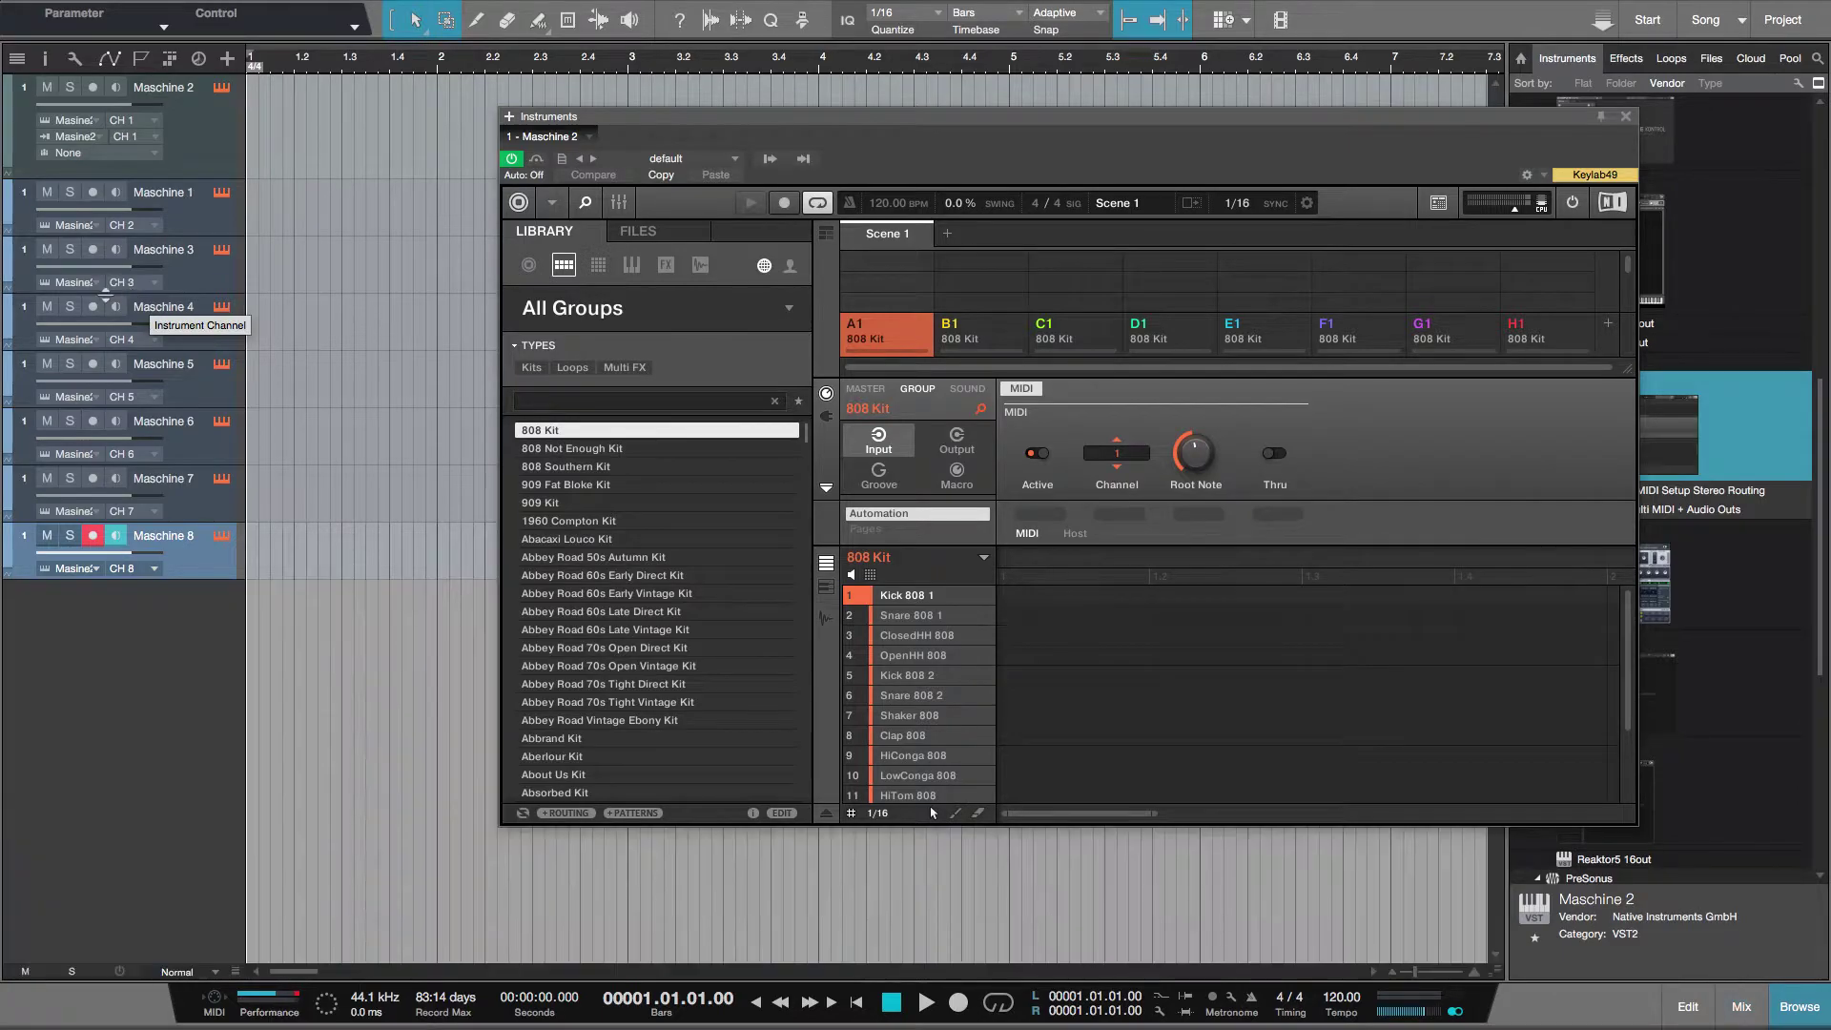
pyautogui.click(183, 205)
pyautogui.keyDown('shift'); pyautogui.click(186, 555); pyautogui.keyUp('shift')
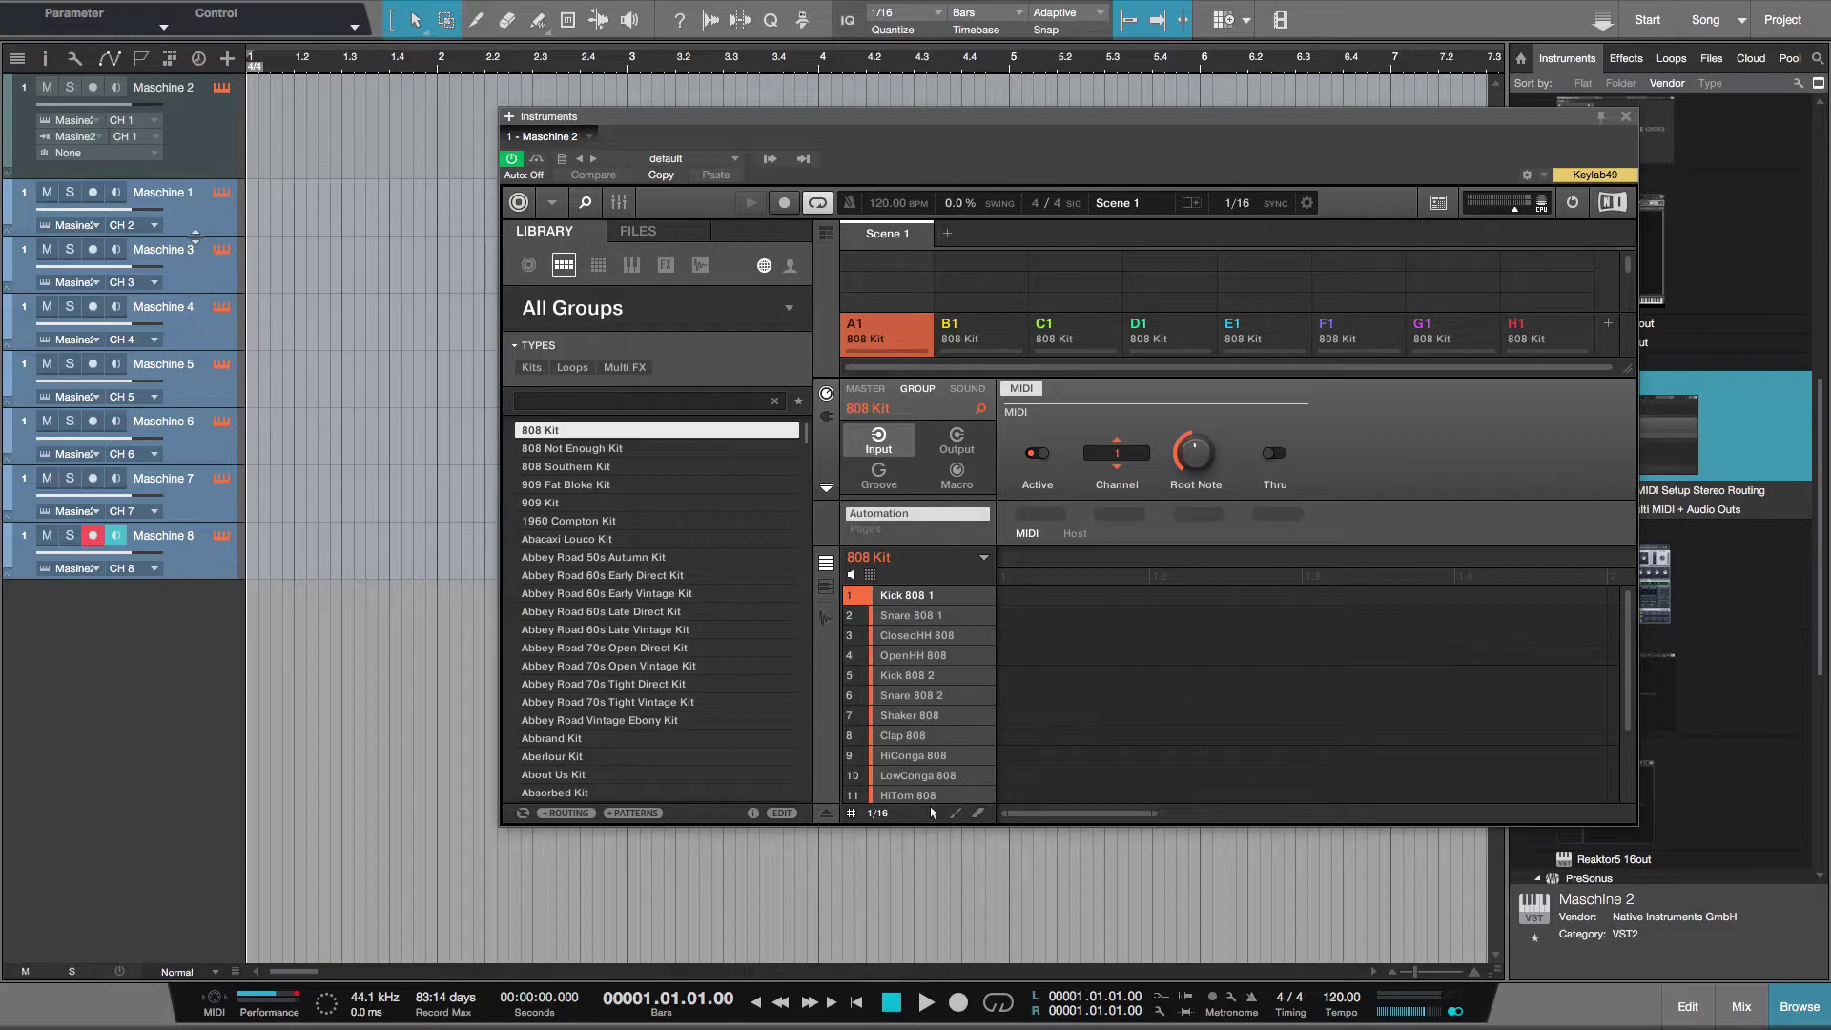
pyautogui.moveTo(195, 254); pyautogui.dragTo(196, 258)
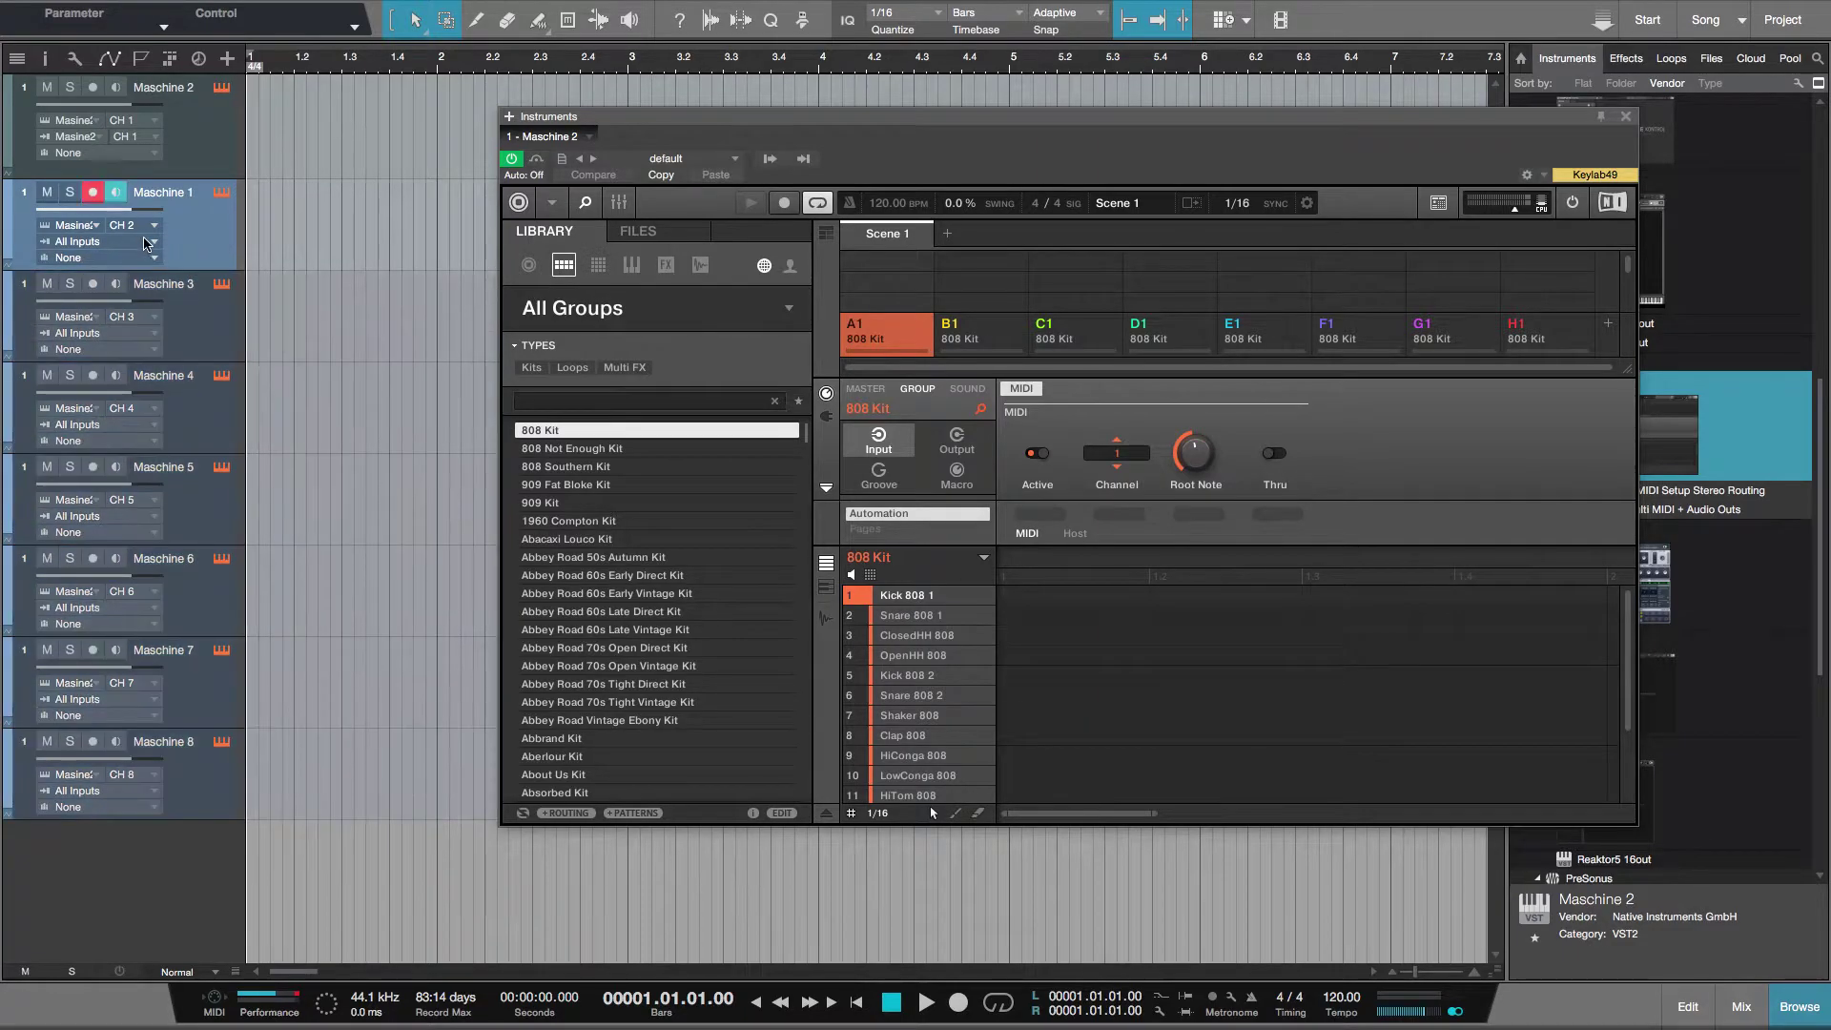
# Step: Set Maschine 1 and Maschine 3 inputs to Maschine 2 on CH 2 and CH 3
pyautogui.click(150, 245)
pyautogui.click(129, 355)
pyautogui.click(154, 241)
pyautogui.click(143, 276)
pyautogui.click(174, 324)
pyautogui.click(152, 339)
pyautogui.click(124, 446)
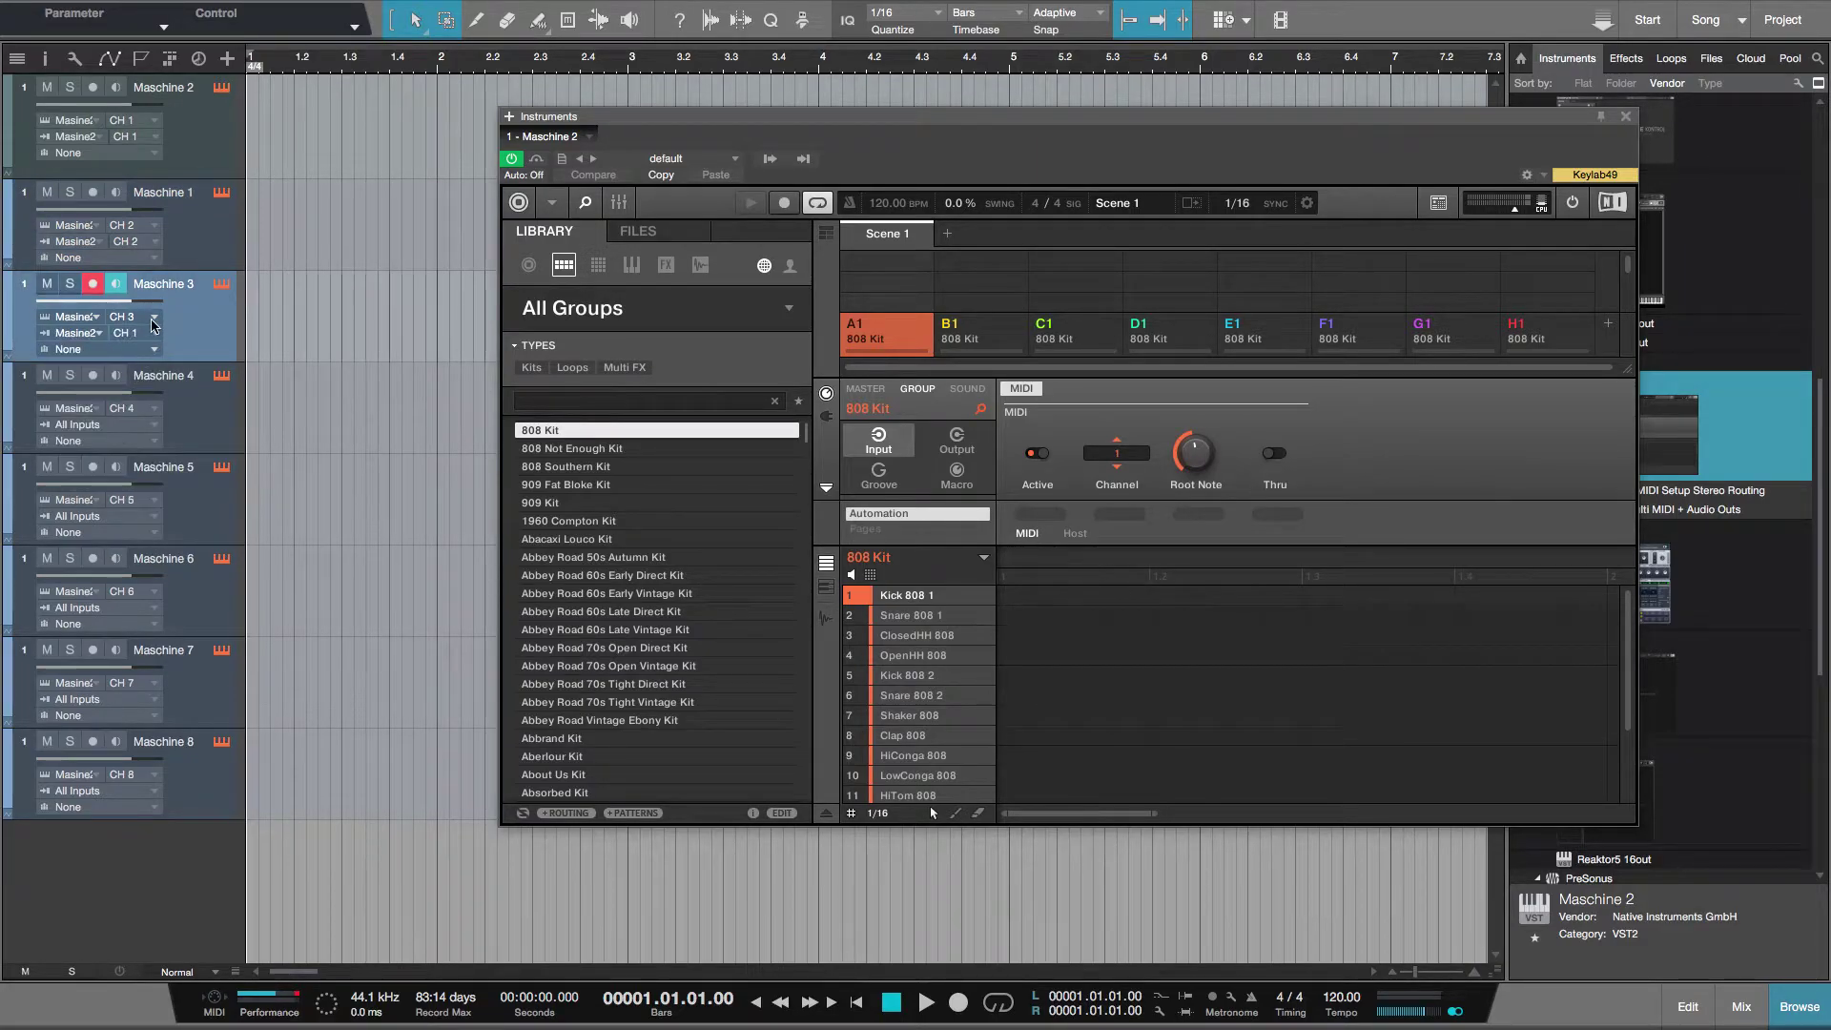
pyautogui.click(153, 333)
pyautogui.click(152, 386)
# Step: Set Maschine 4 and Maschine 5 inputs to Maschine 2 on CH 4 and CH 5, then arm Maschine 2
pyautogui.click(151, 434)
pyautogui.click(152, 425)
pyautogui.click(124, 534)
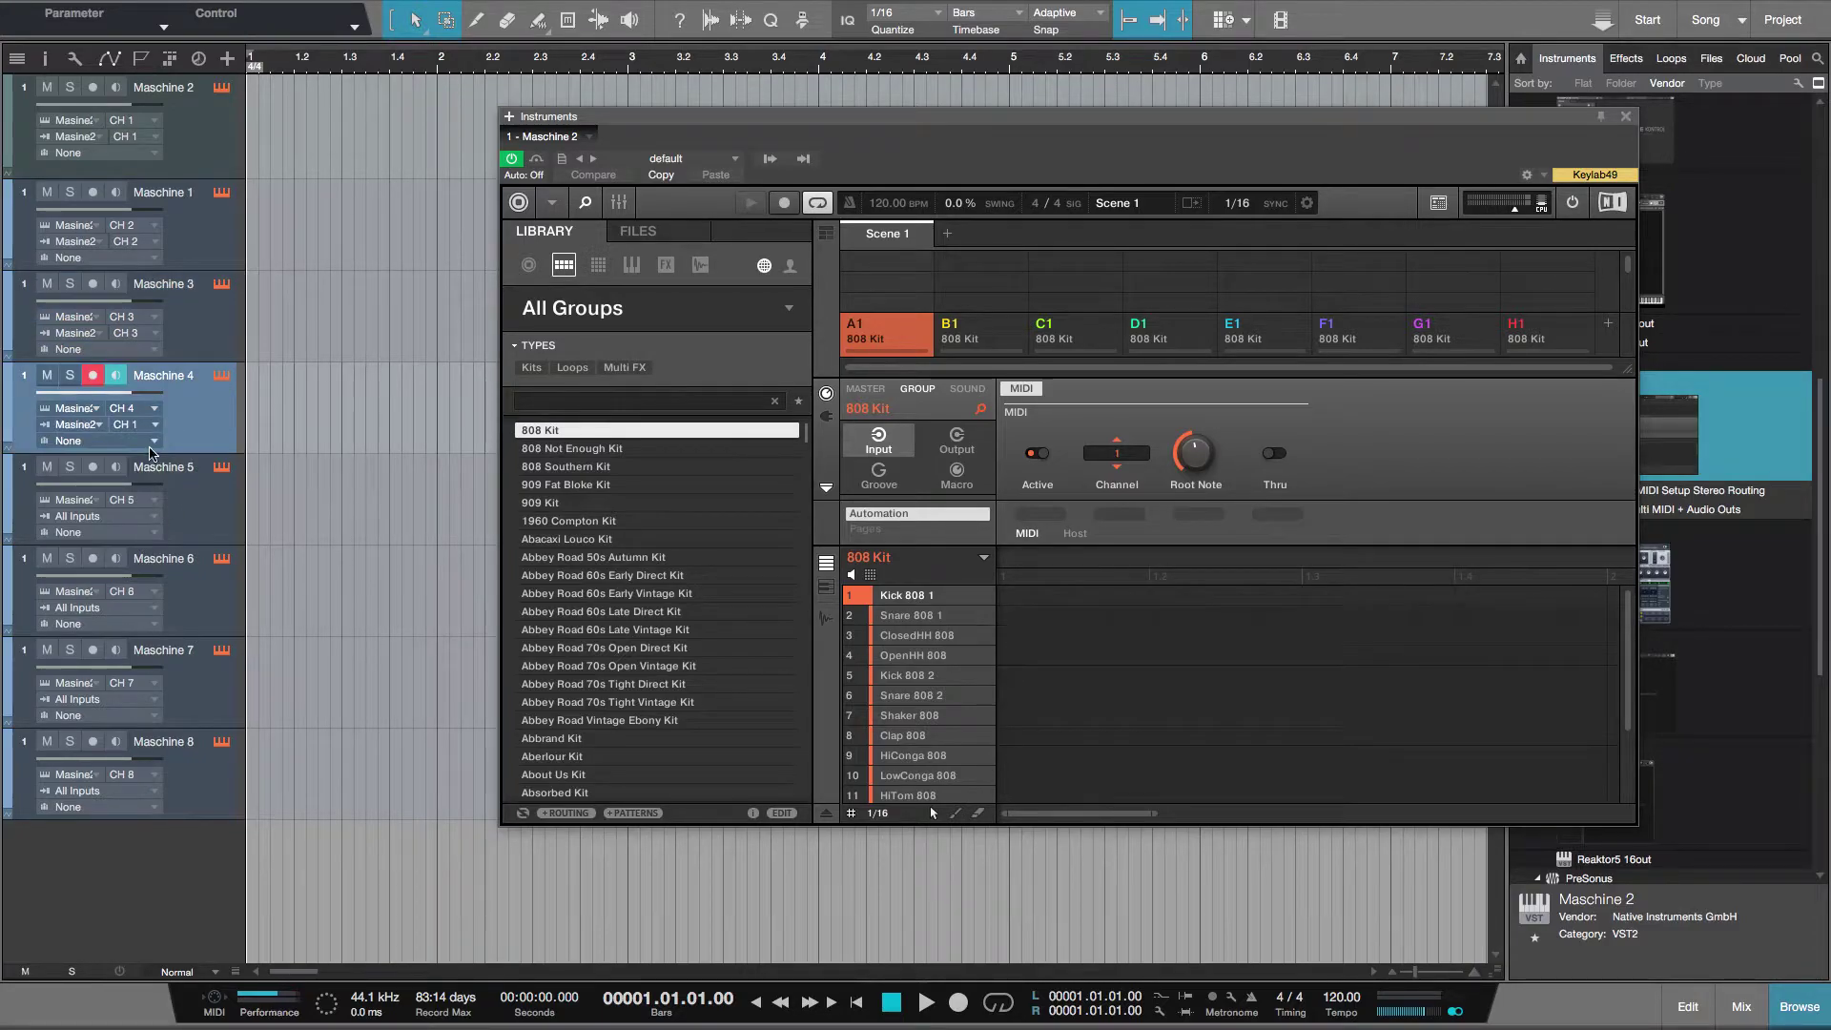
pyautogui.click(152, 425)
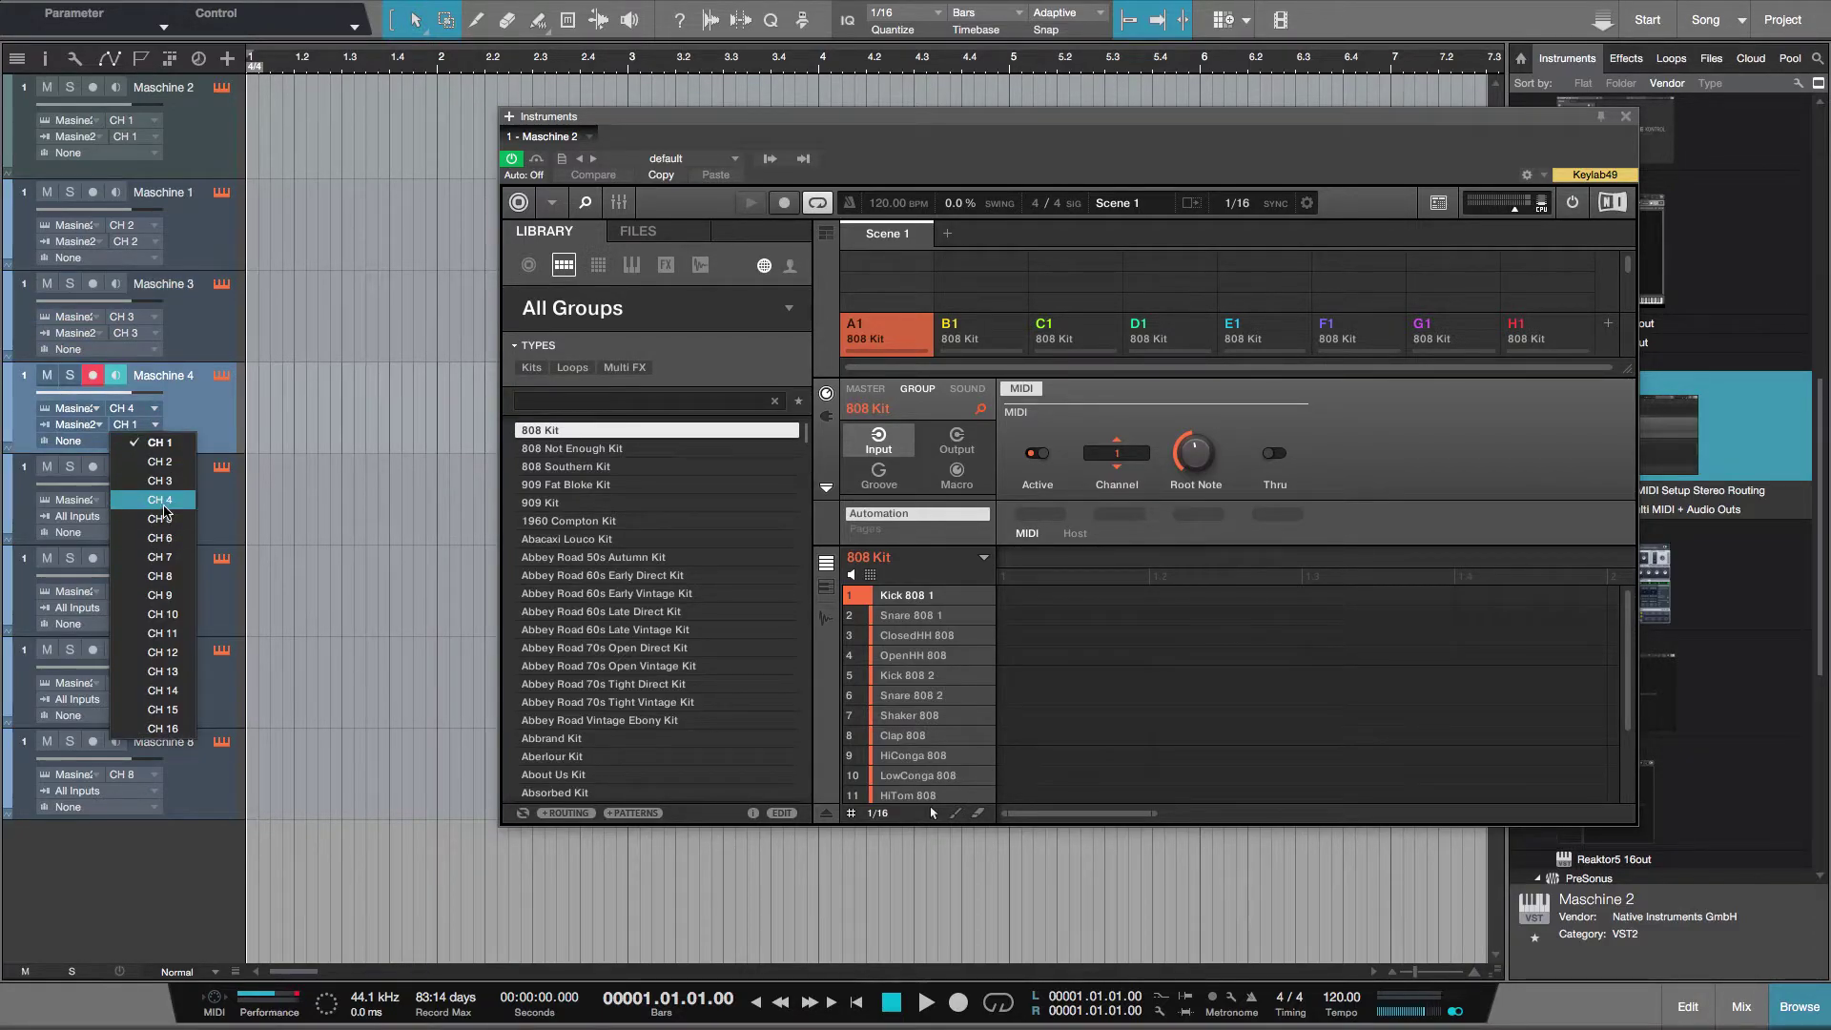
pyautogui.click(167, 511)
pyautogui.click(169, 526)
pyautogui.click(153, 516)
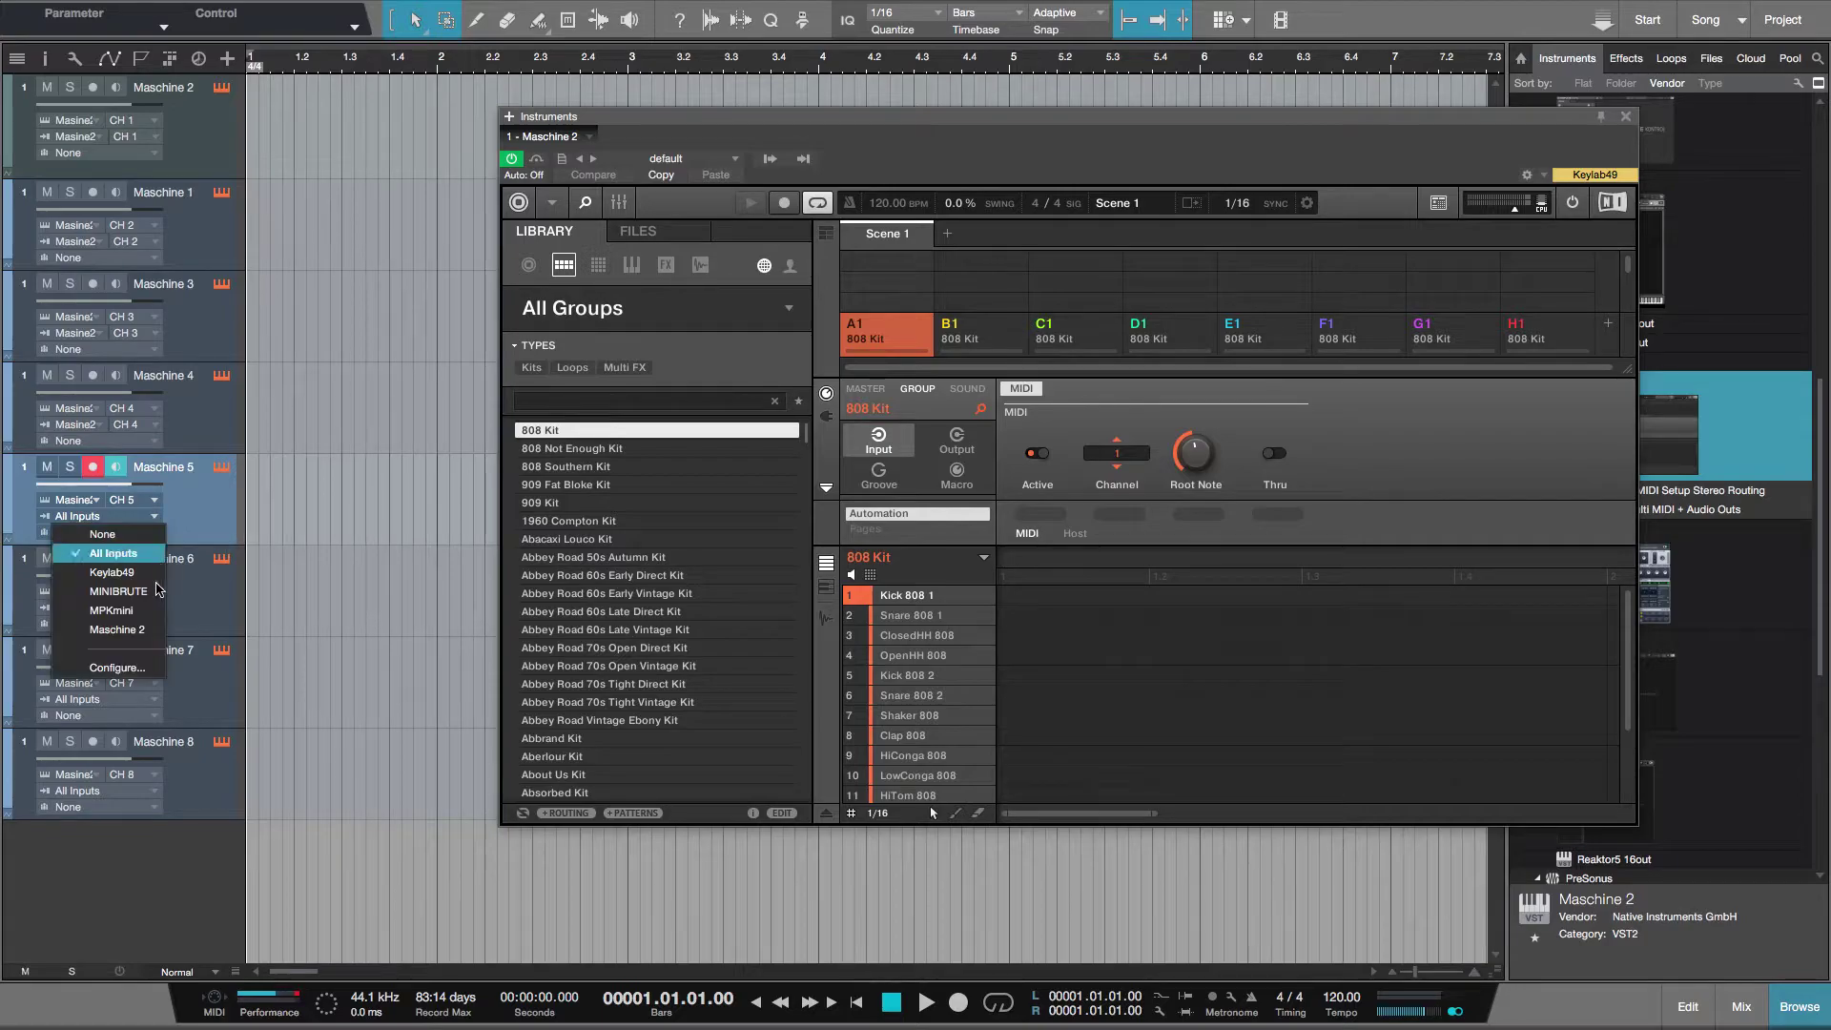
pyautogui.click(127, 635)
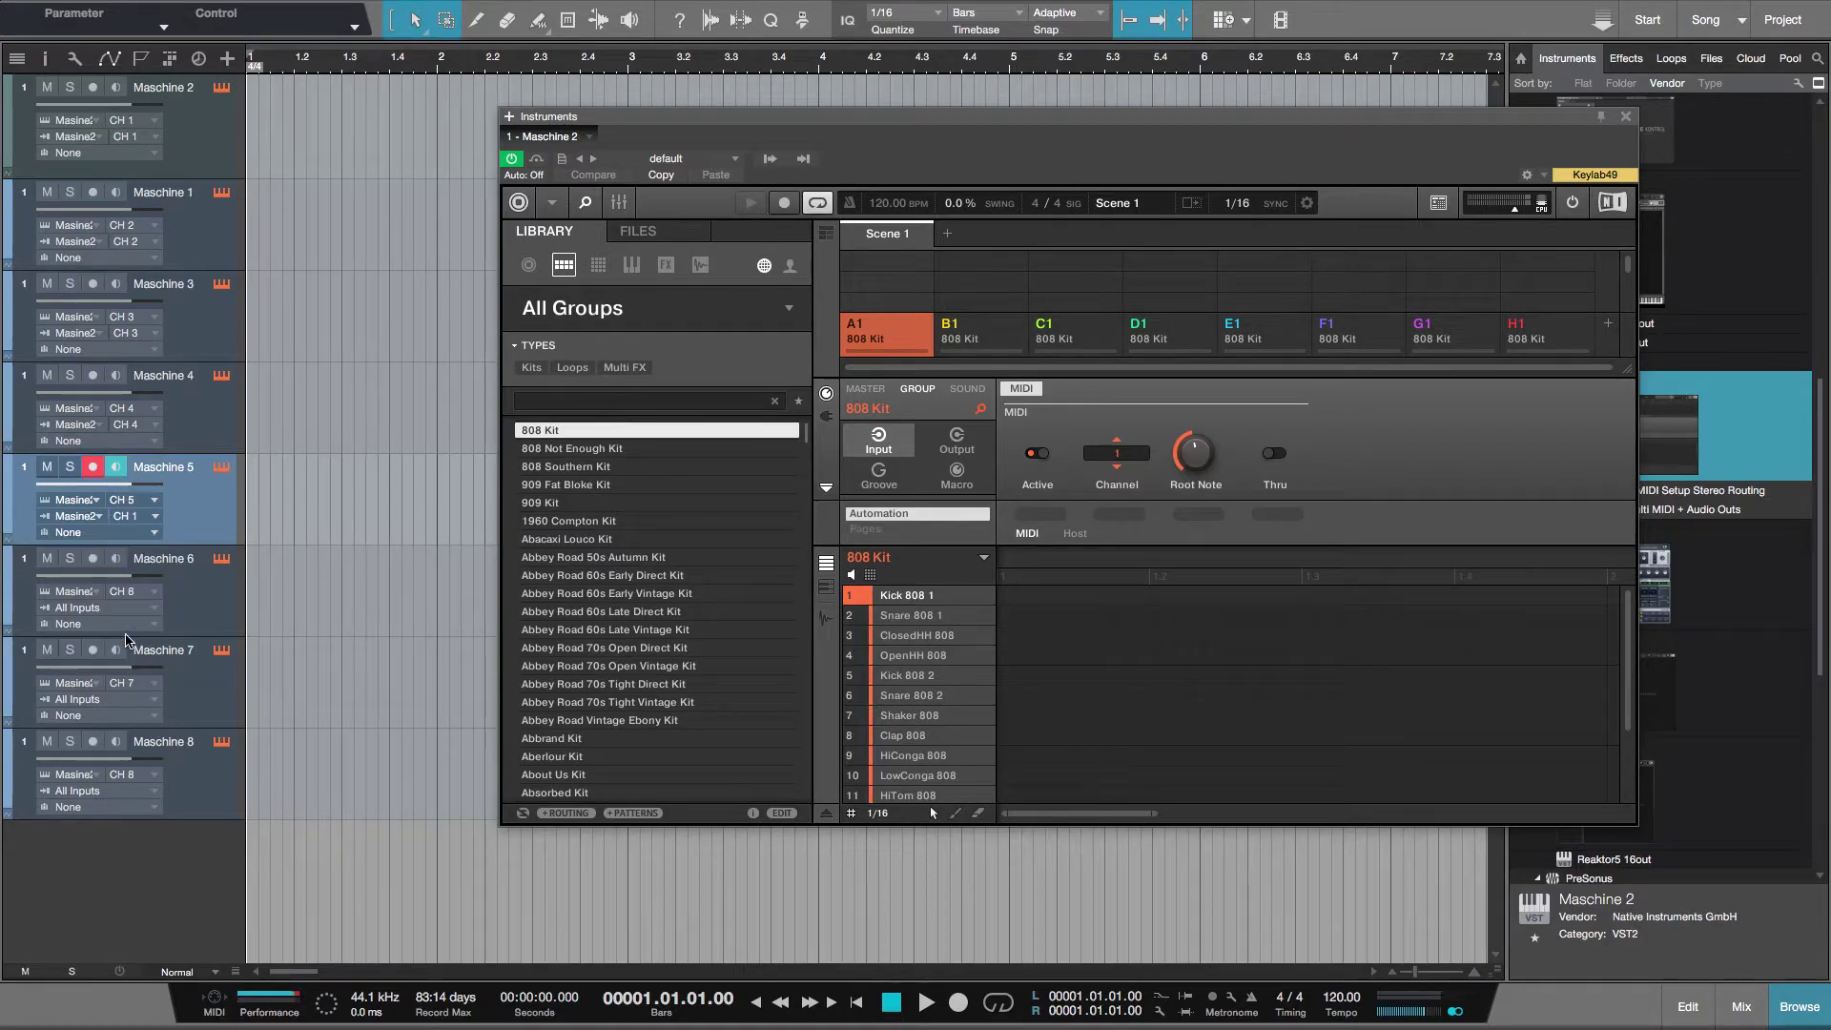
pyautogui.click(155, 516)
pyautogui.click(175, 610)
pyautogui.click(210, 139)
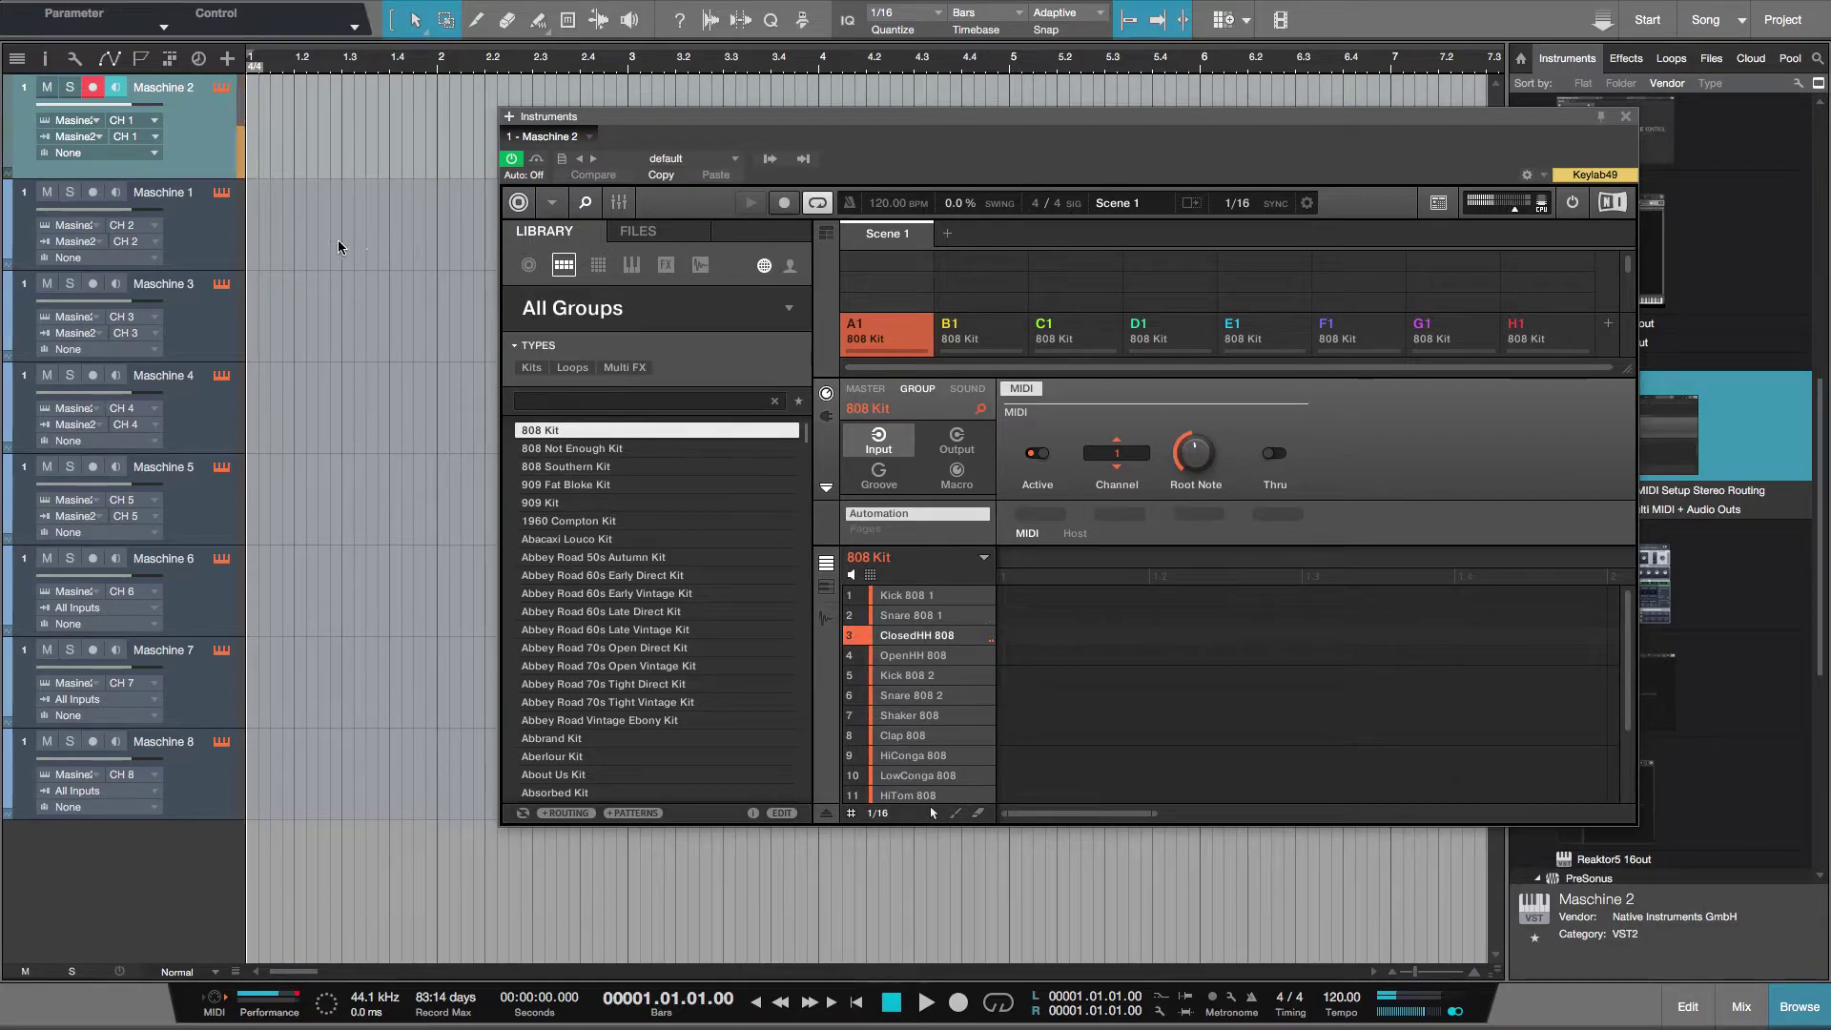
# Step: Arm tracks Maschine 1, 3 and 4 with groups C1 and D1, then reopen the Console
pyautogui.click(213, 243)
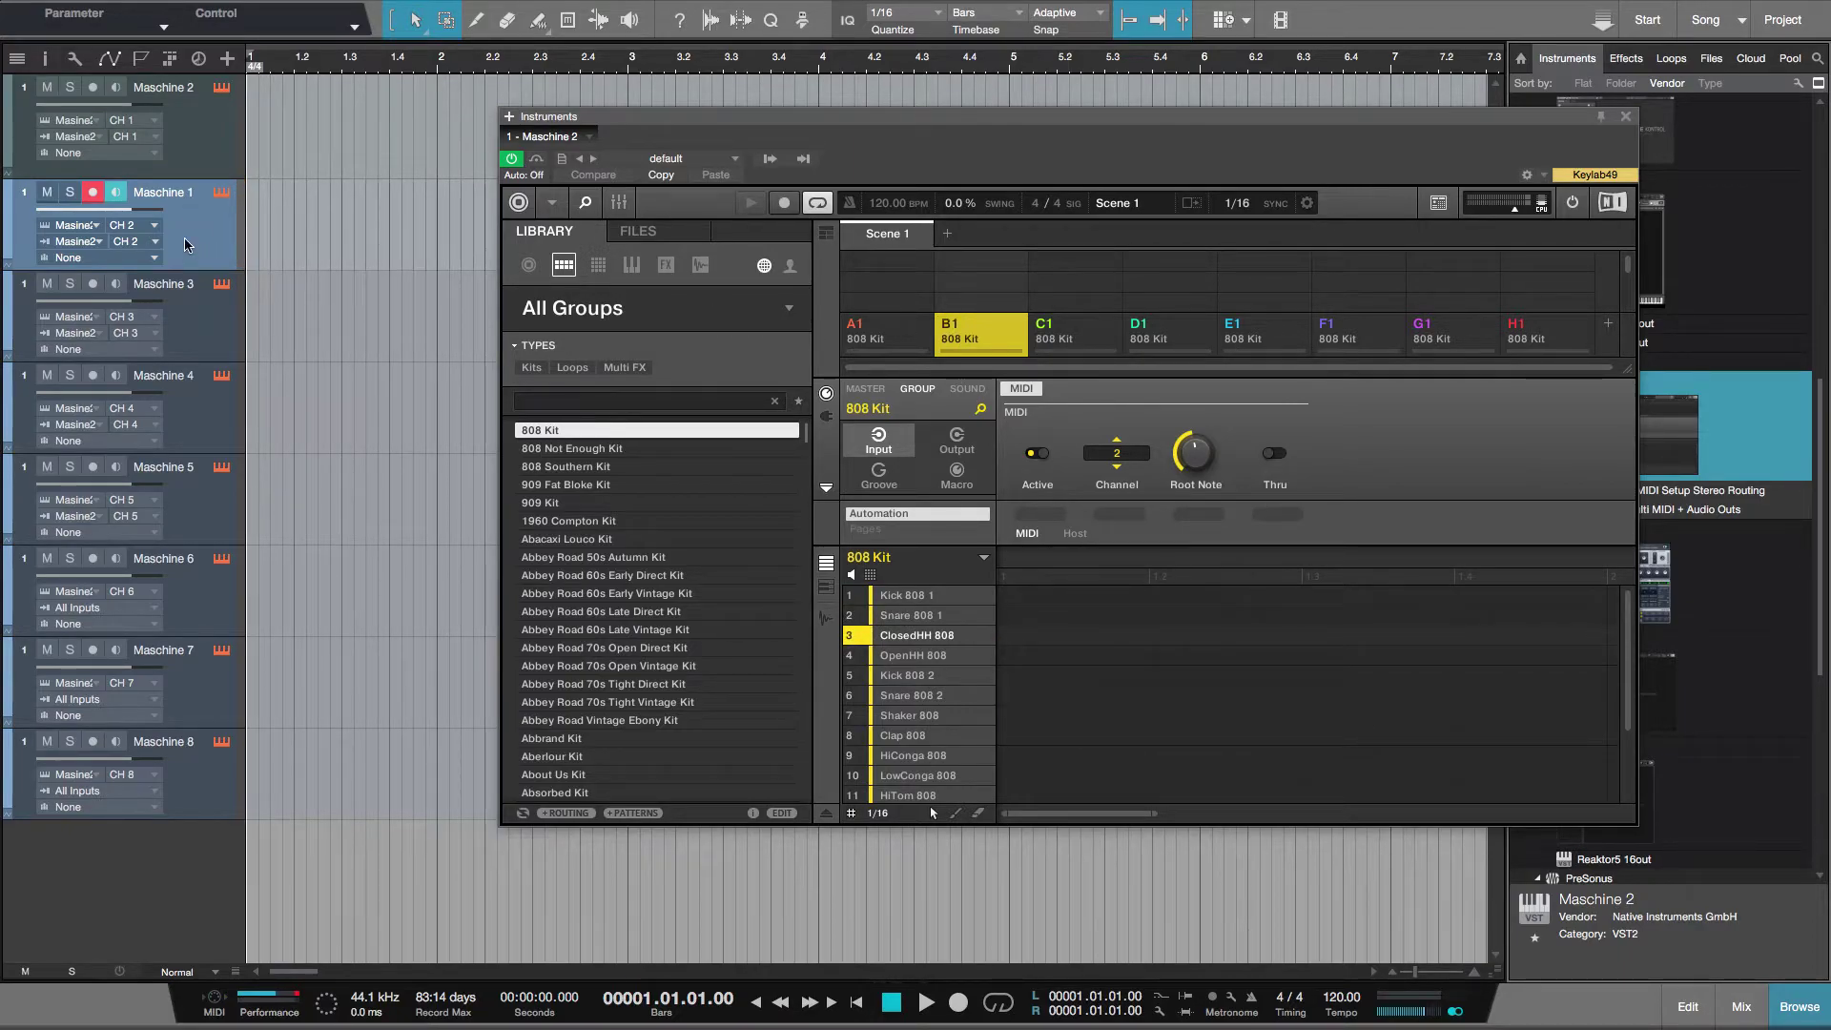
pyautogui.click(191, 333)
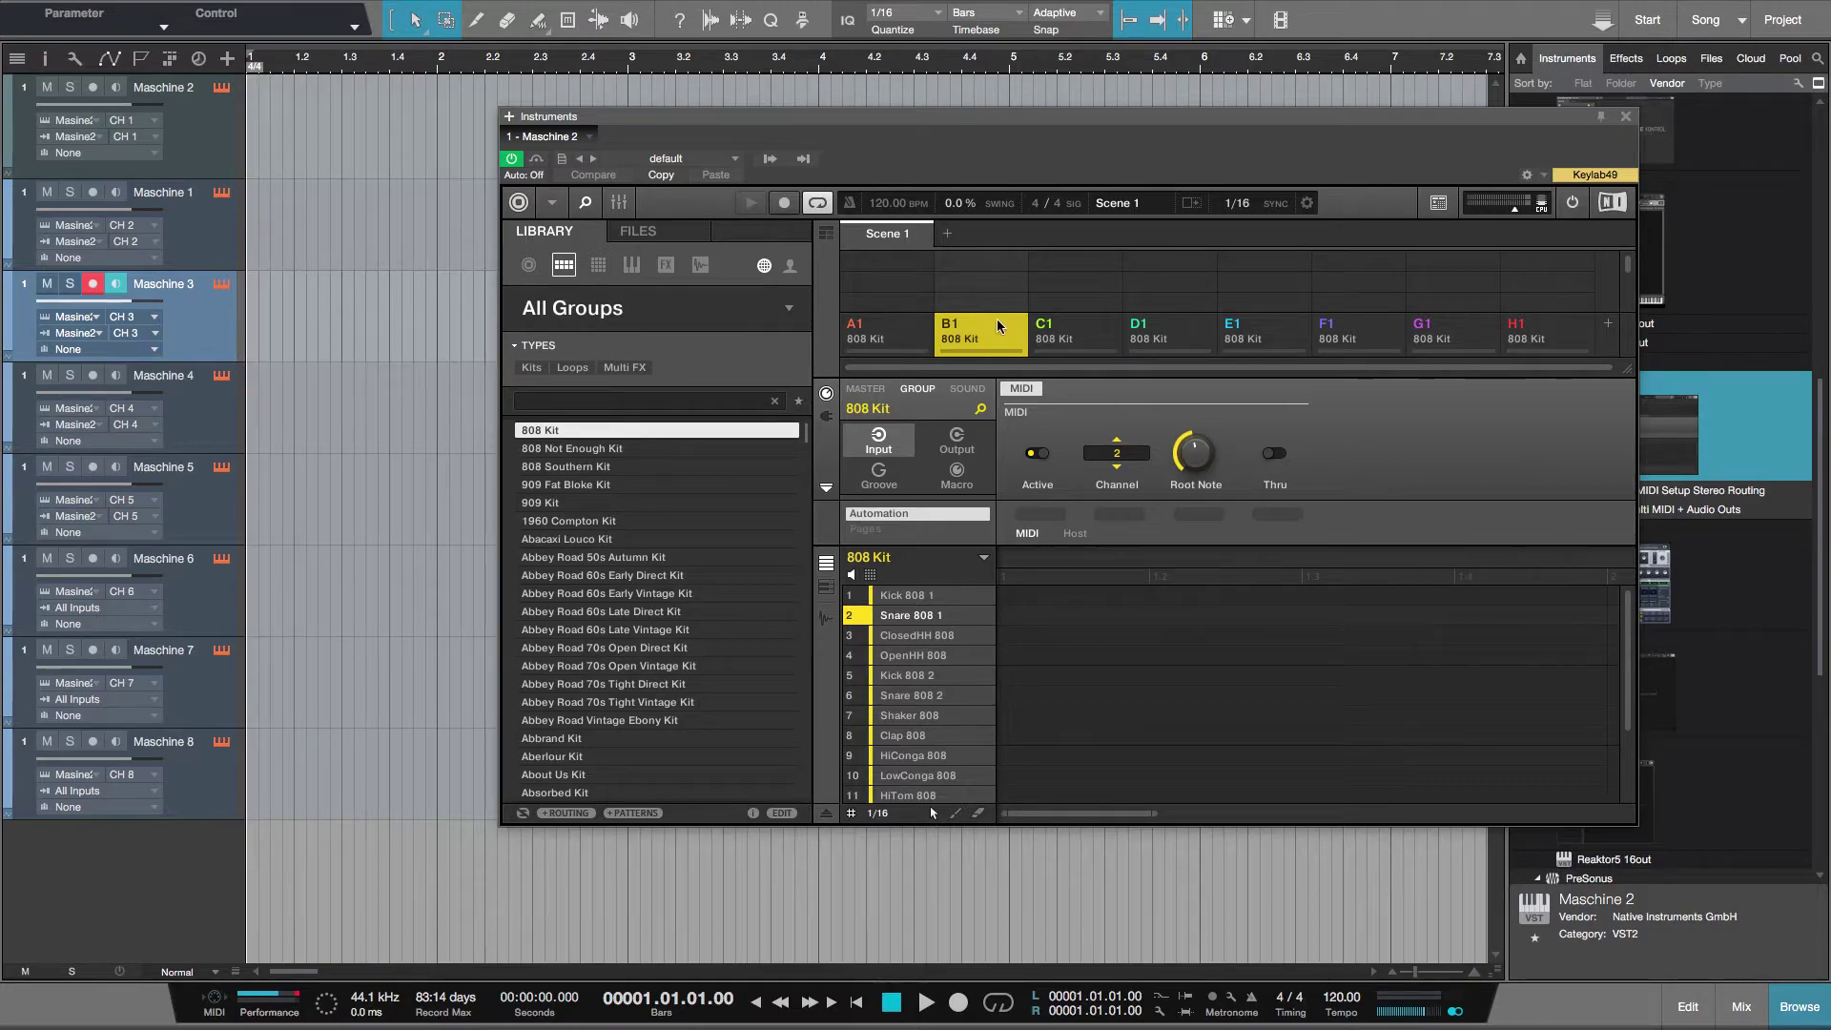
pyautogui.click(1081, 331)
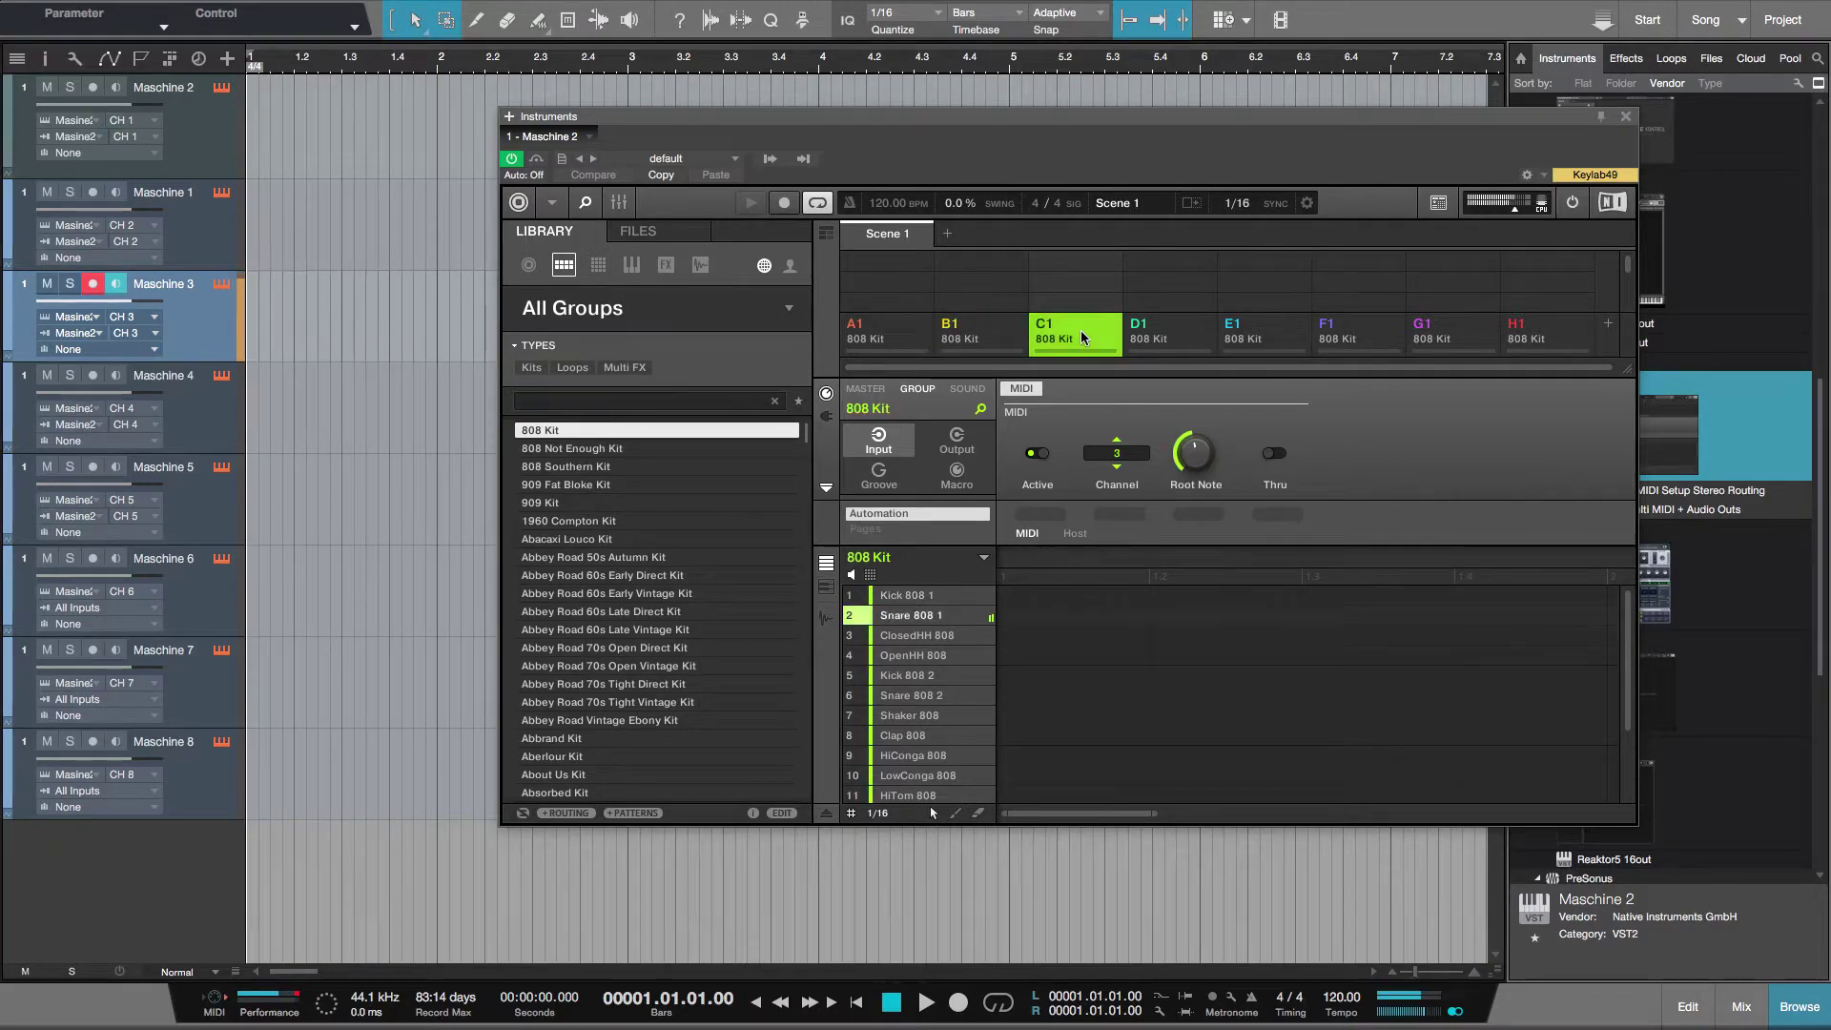
pyautogui.click(199, 422)
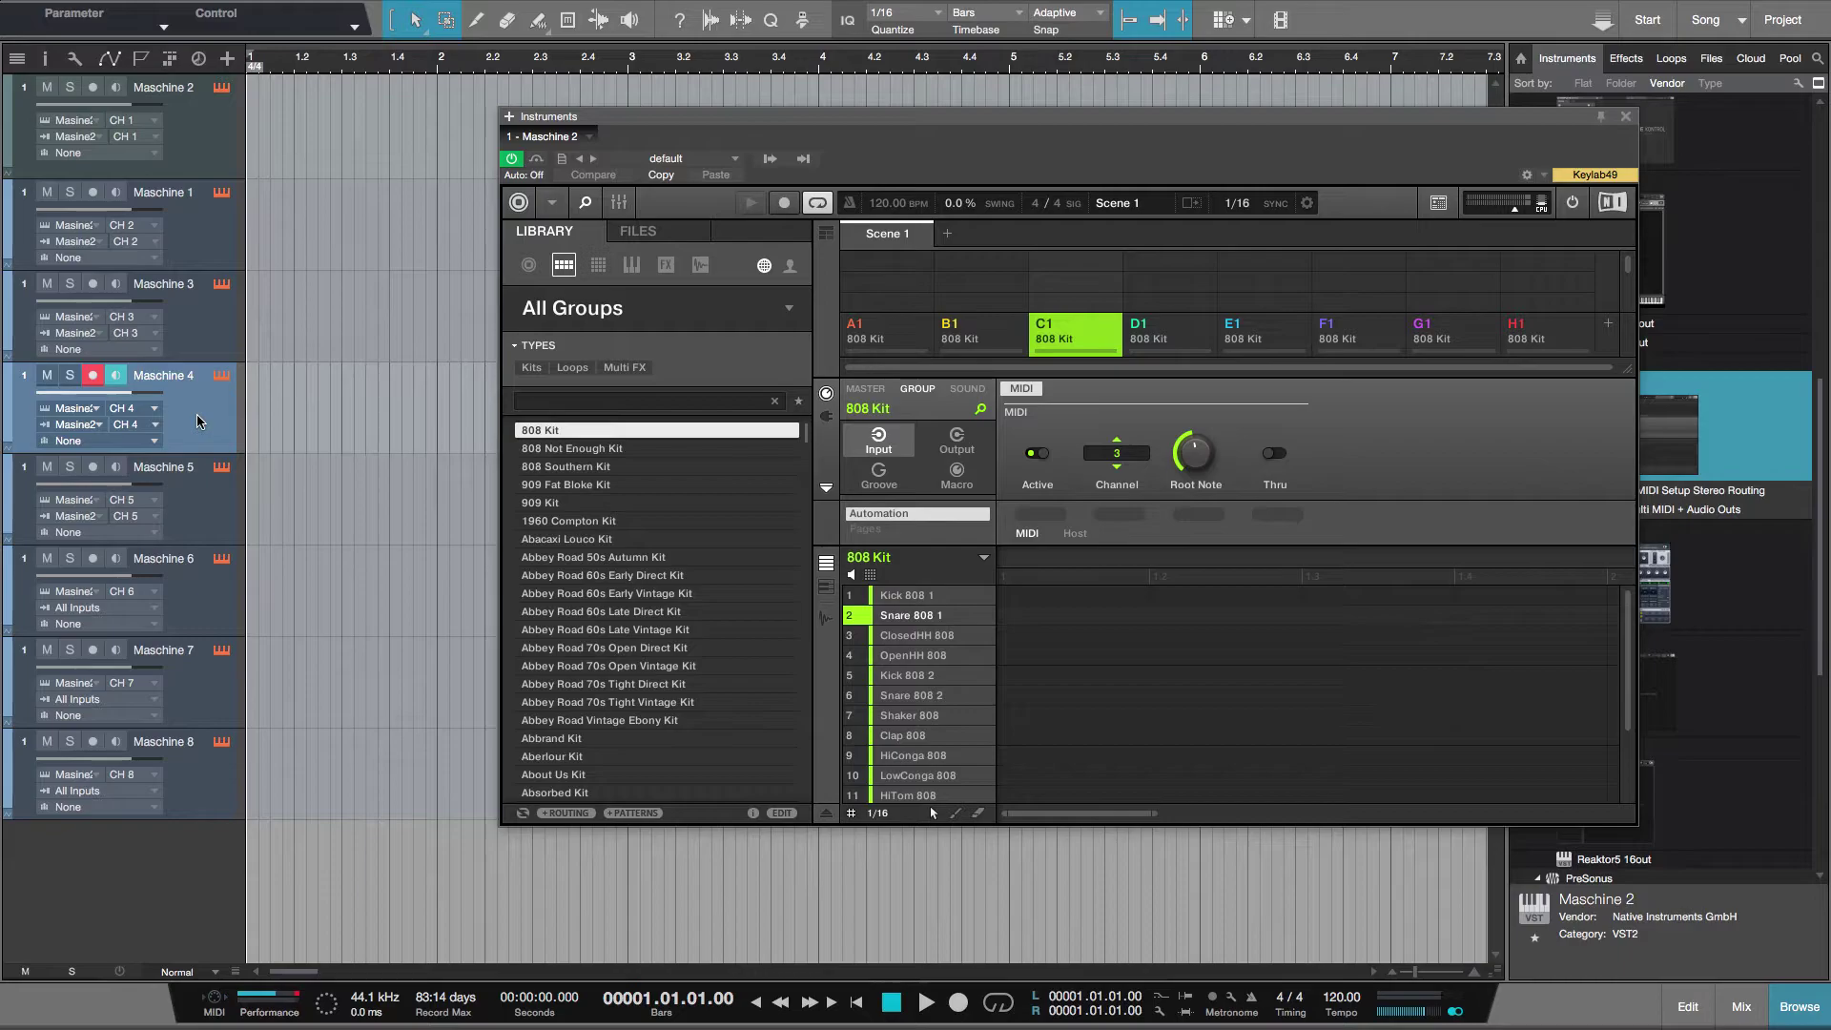
pyautogui.click(1181, 329)
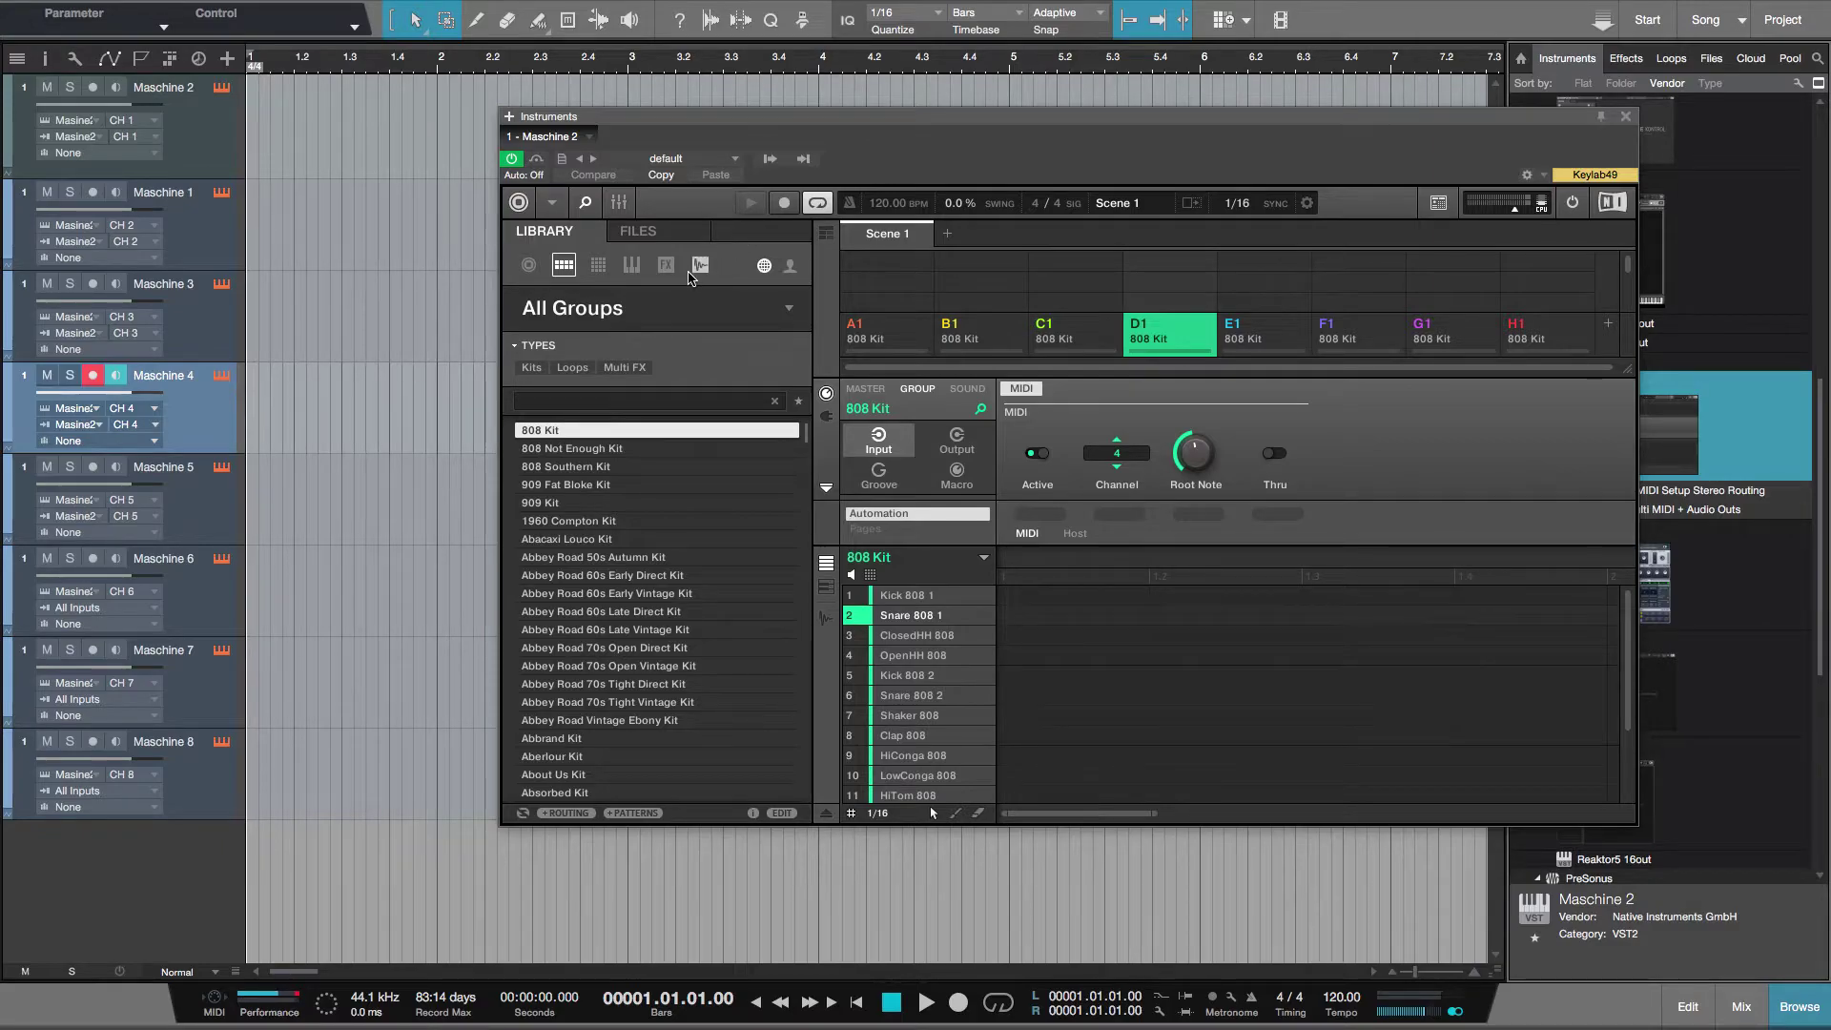
pyautogui.press('F3')
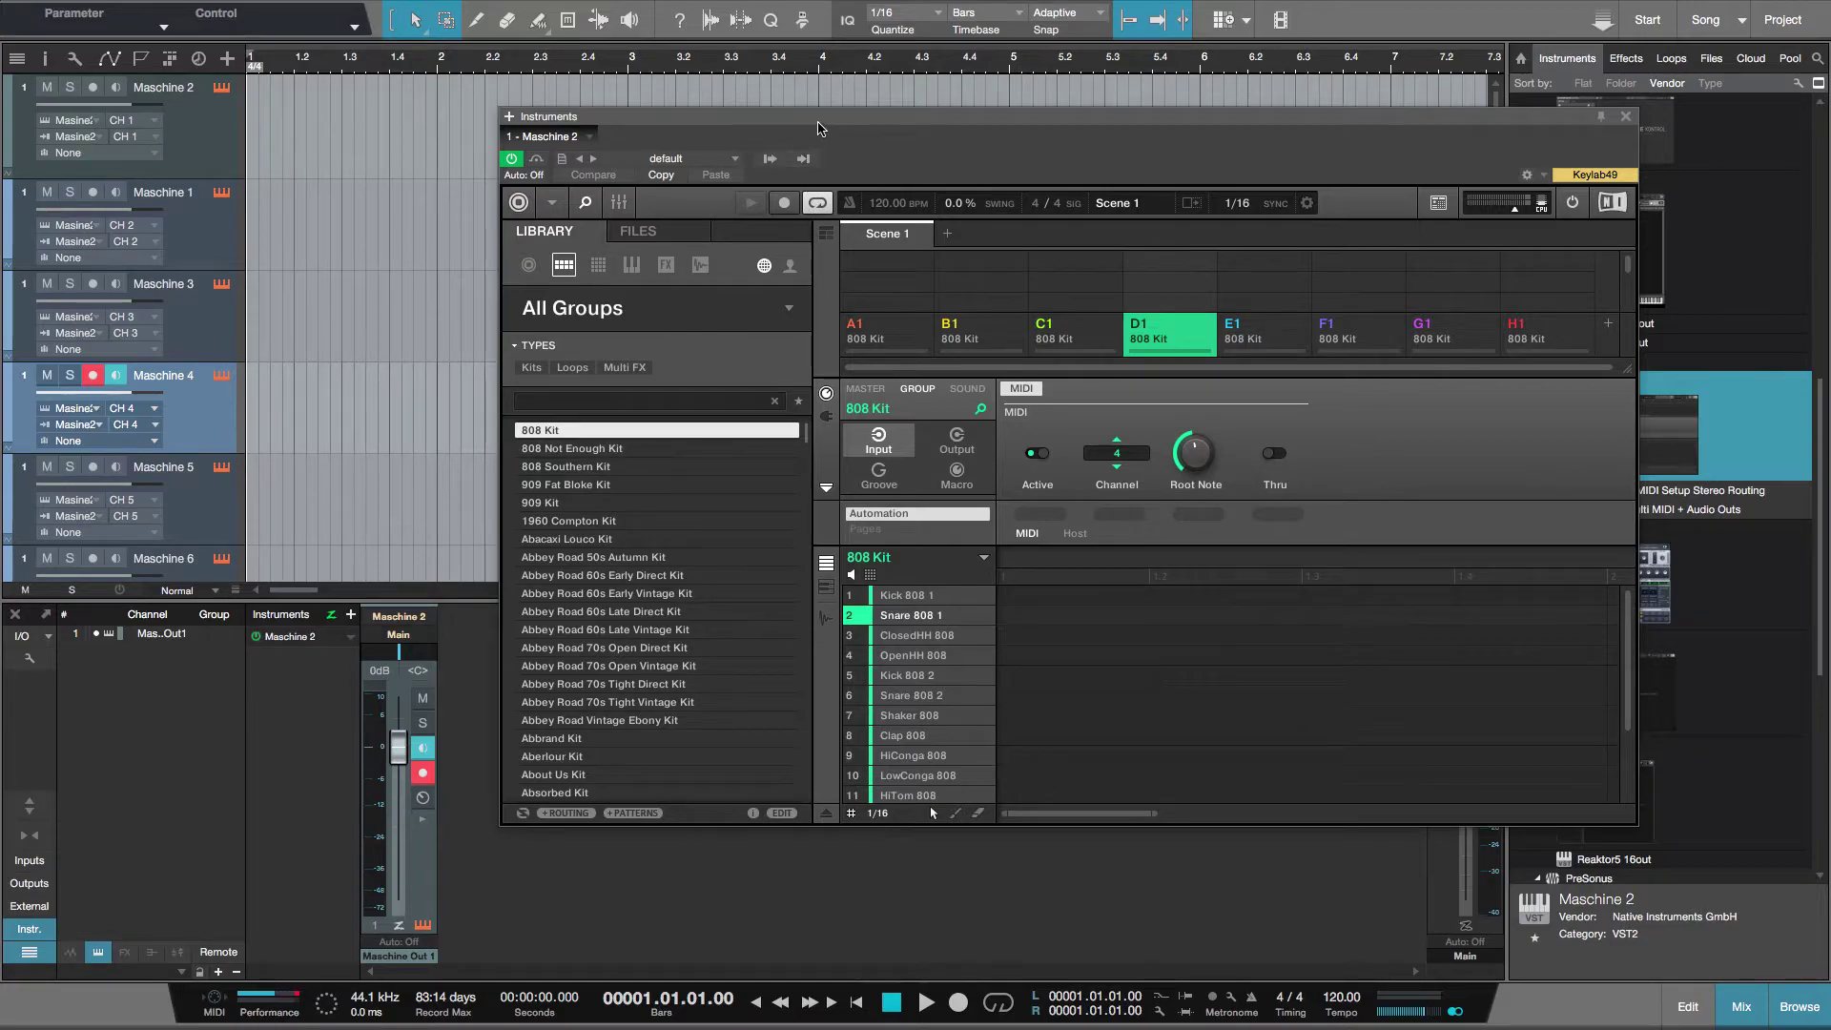
# Step: Enable Maschine Out 2, Out 3 and Out 4 from Maschine 2's output list in the mixer
pyautogui.moveTo(819, 126); pyautogui.dragTo(833, 109)
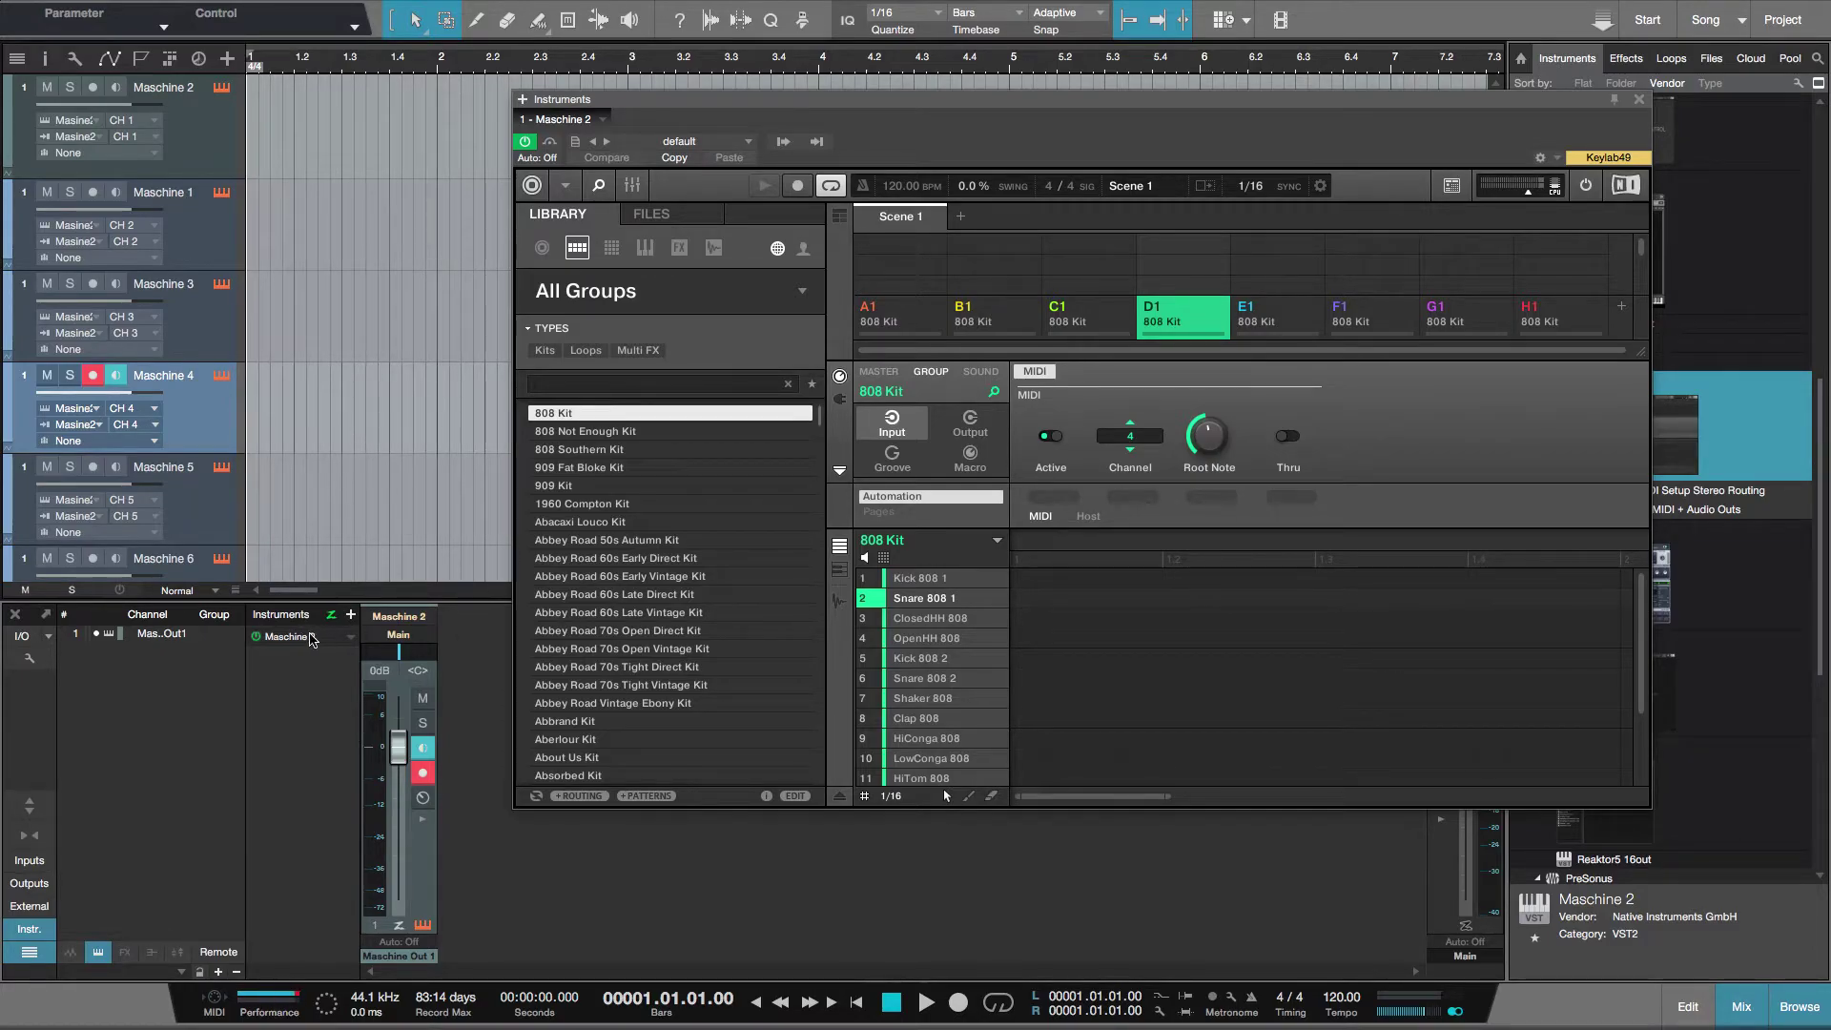
pyautogui.click(21, 930)
pyautogui.click(21, 929)
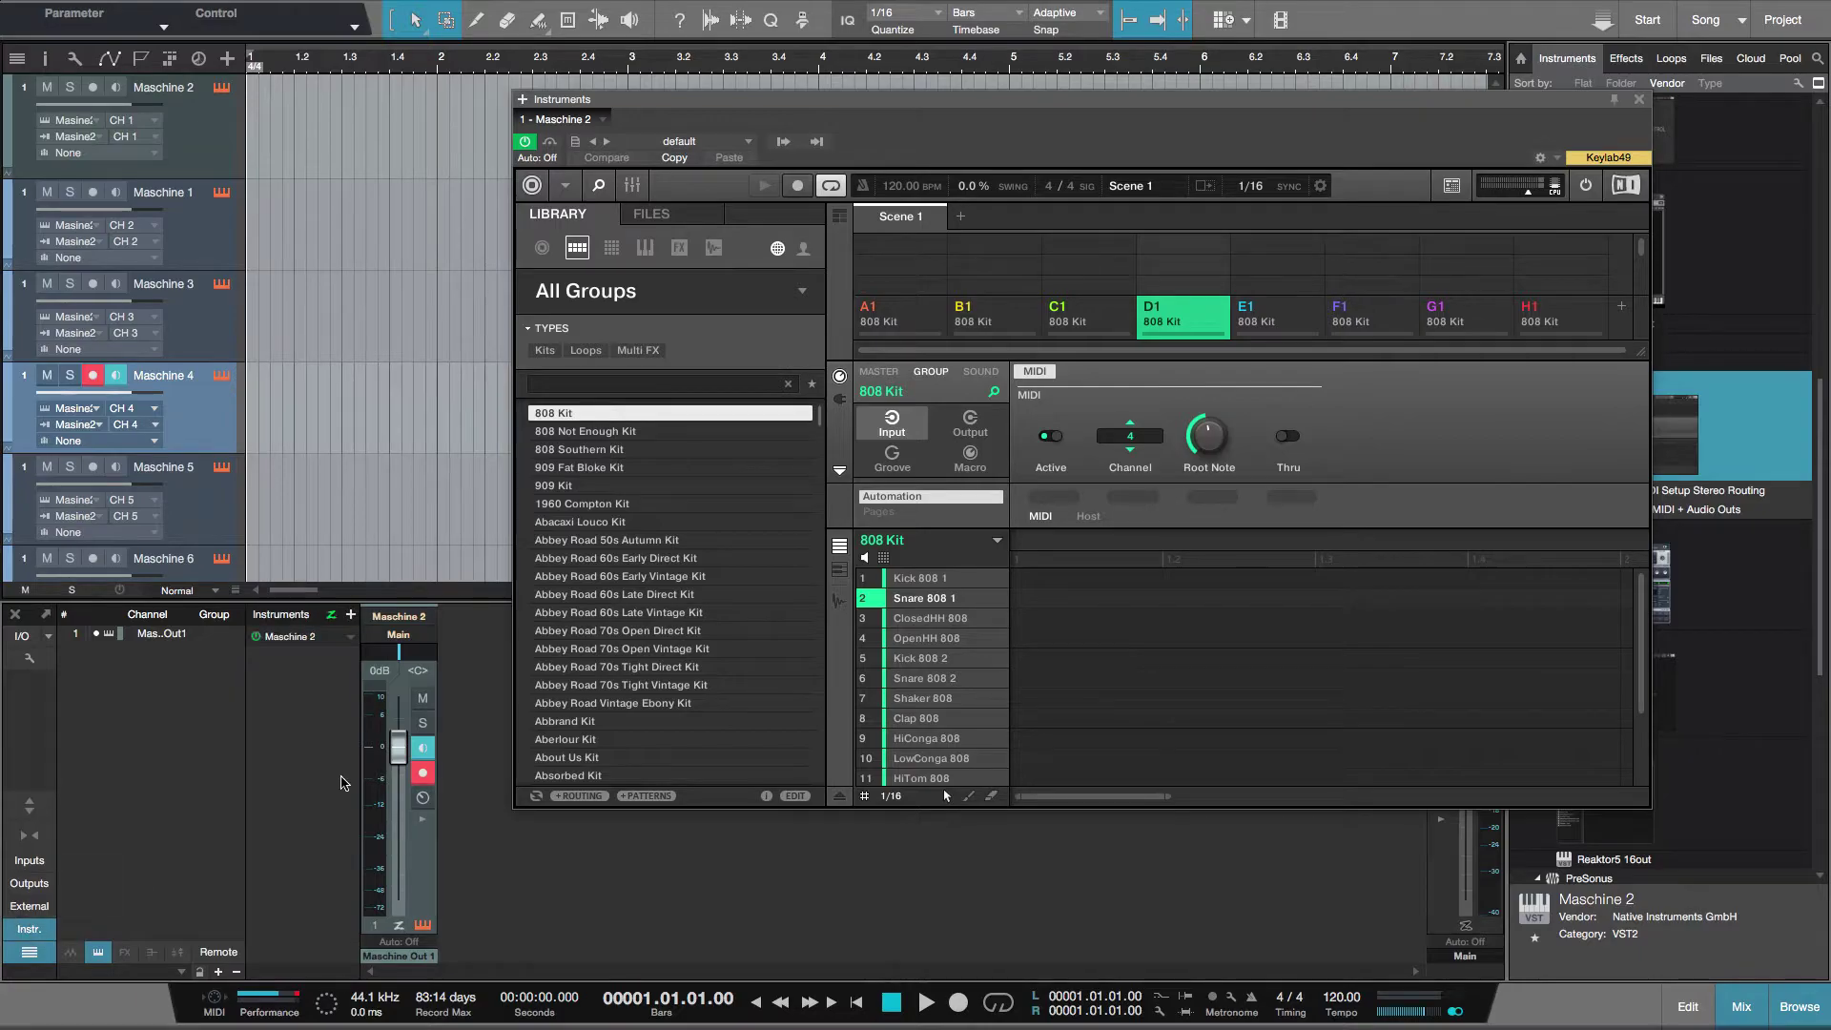
pyautogui.click(313, 645)
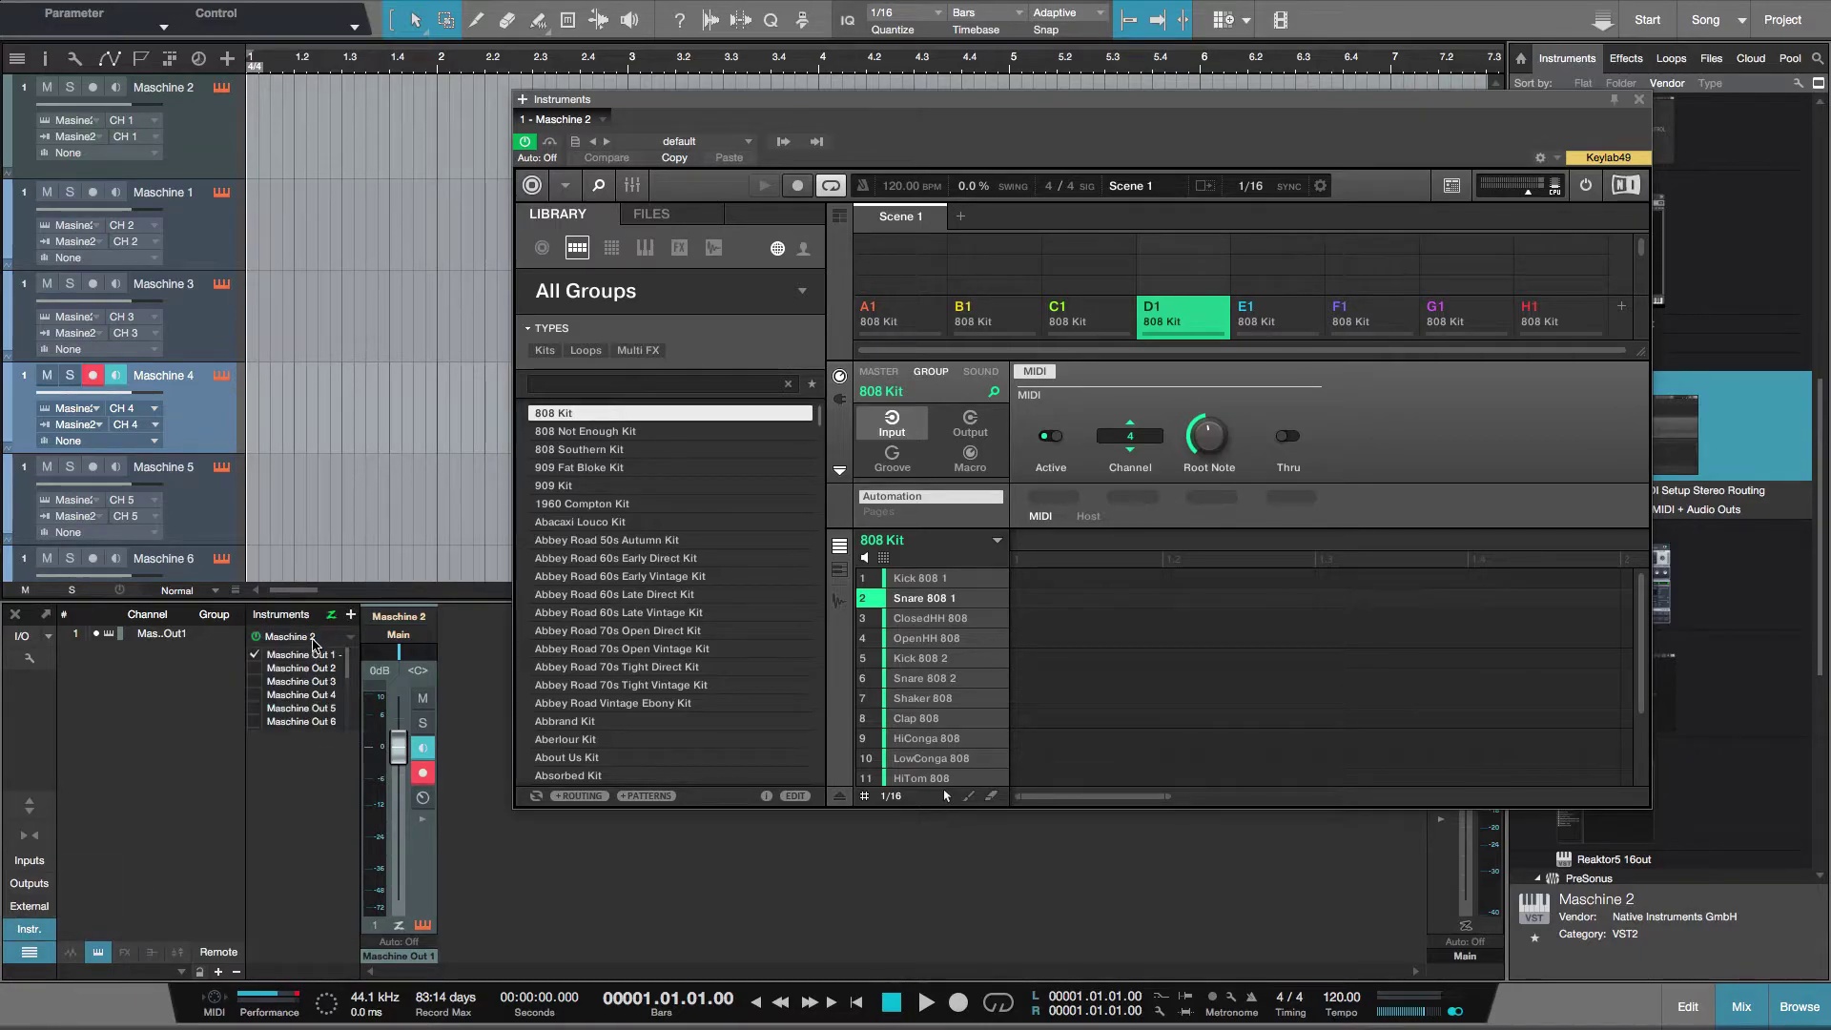
pyautogui.click(253, 668)
pyautogui.click(254, 681)
pyautogui.click(253, 696)
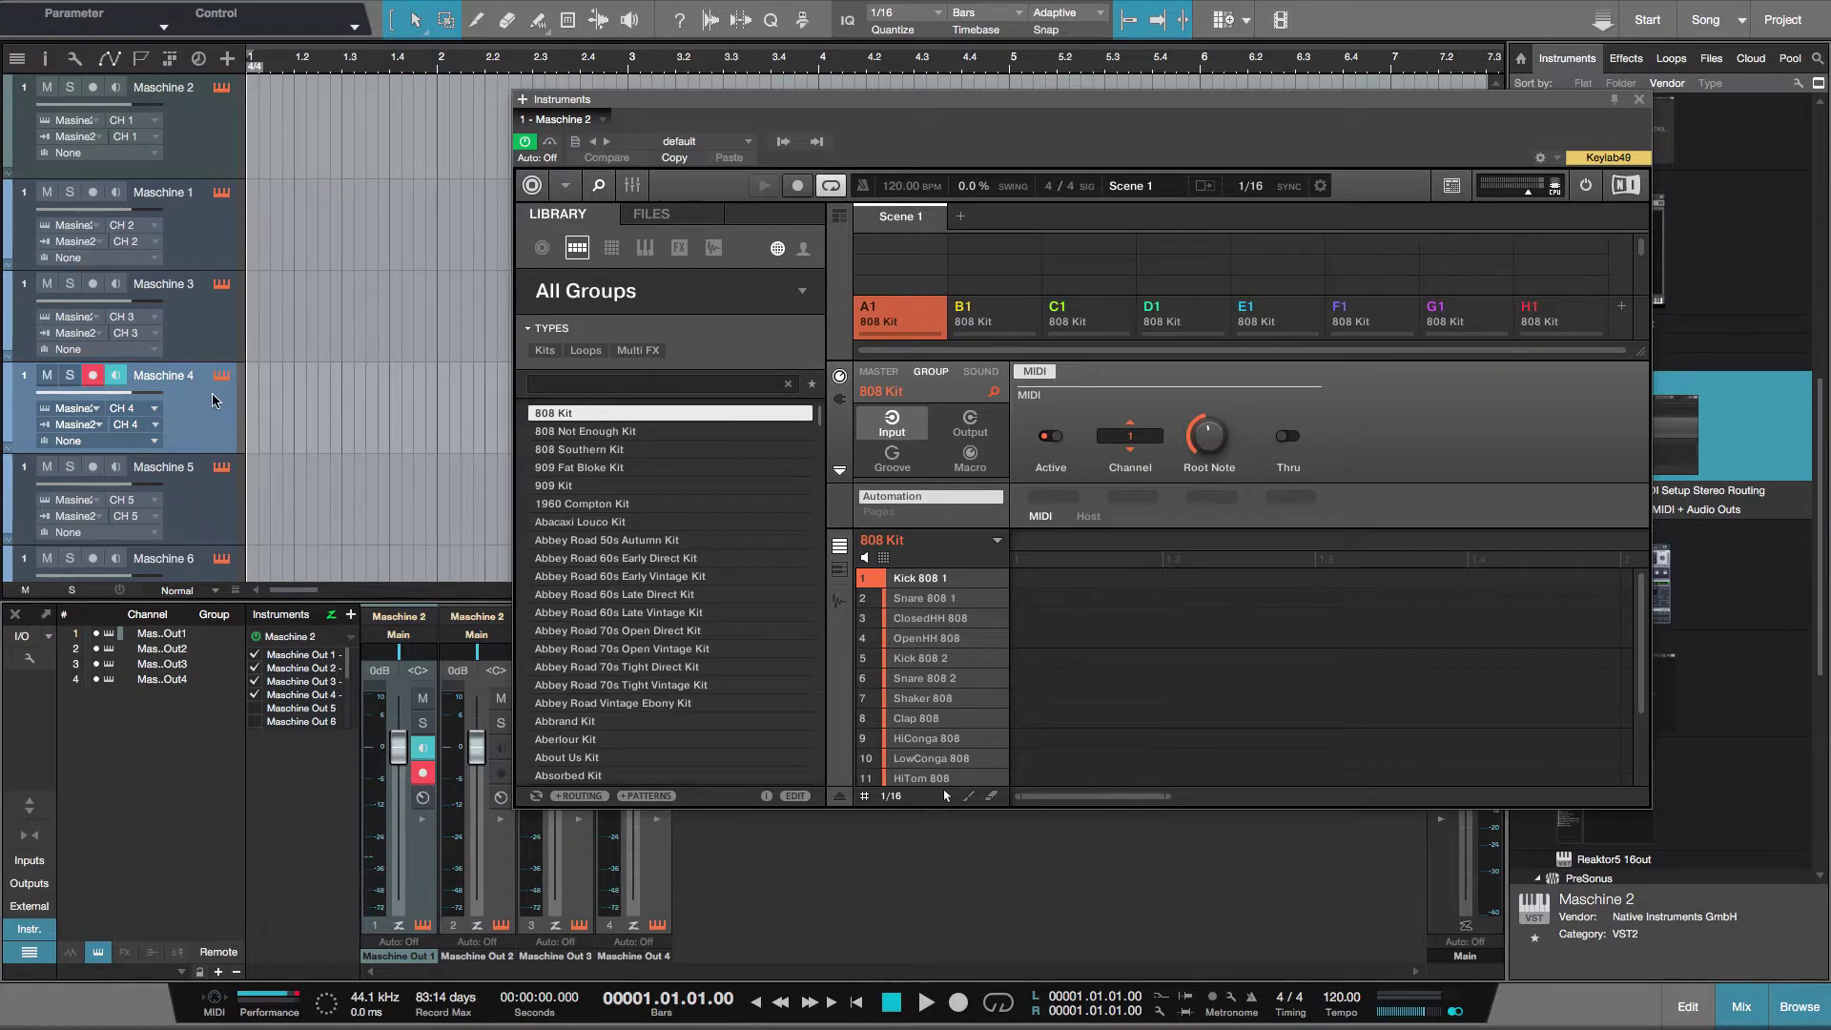
# Step: Arm tracks Maschine 2 and Maschine 1 and select the Maschine Out 2 mixer channel
pyautogui.click(213, 143)
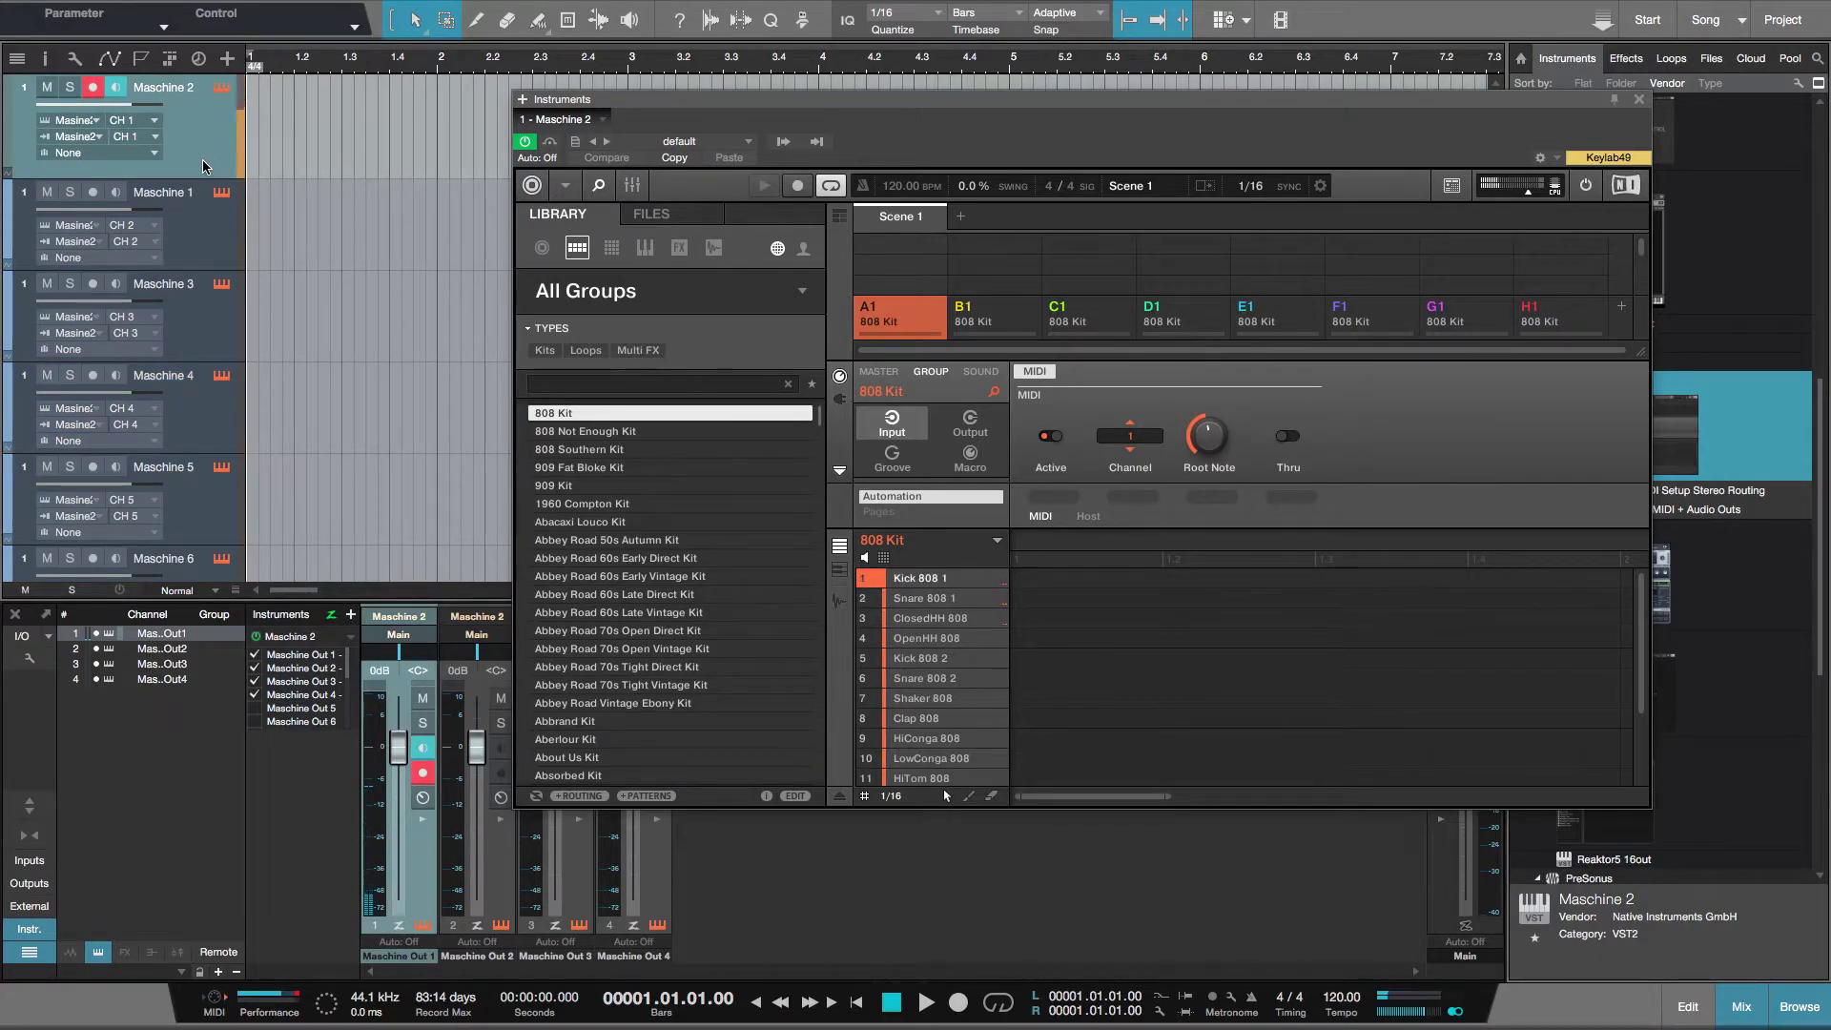
pyautogui.click(201, 228)
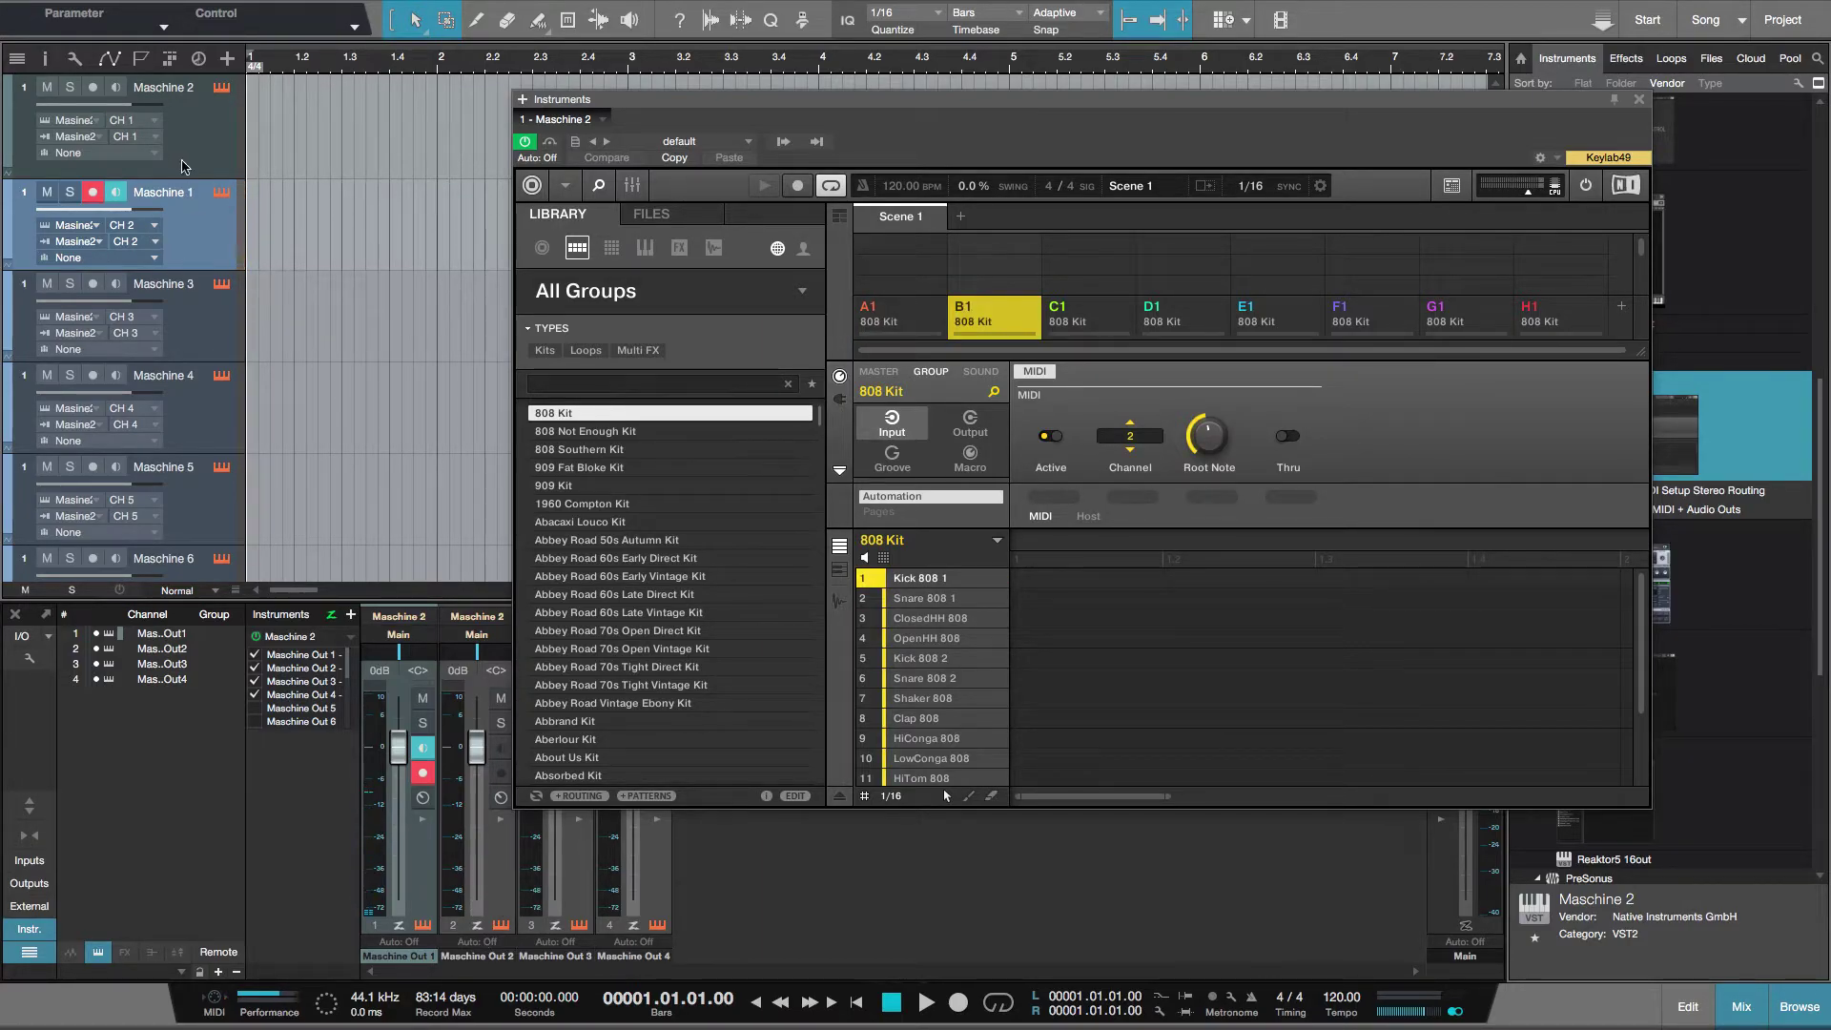
pyautogui.click(500, 894)
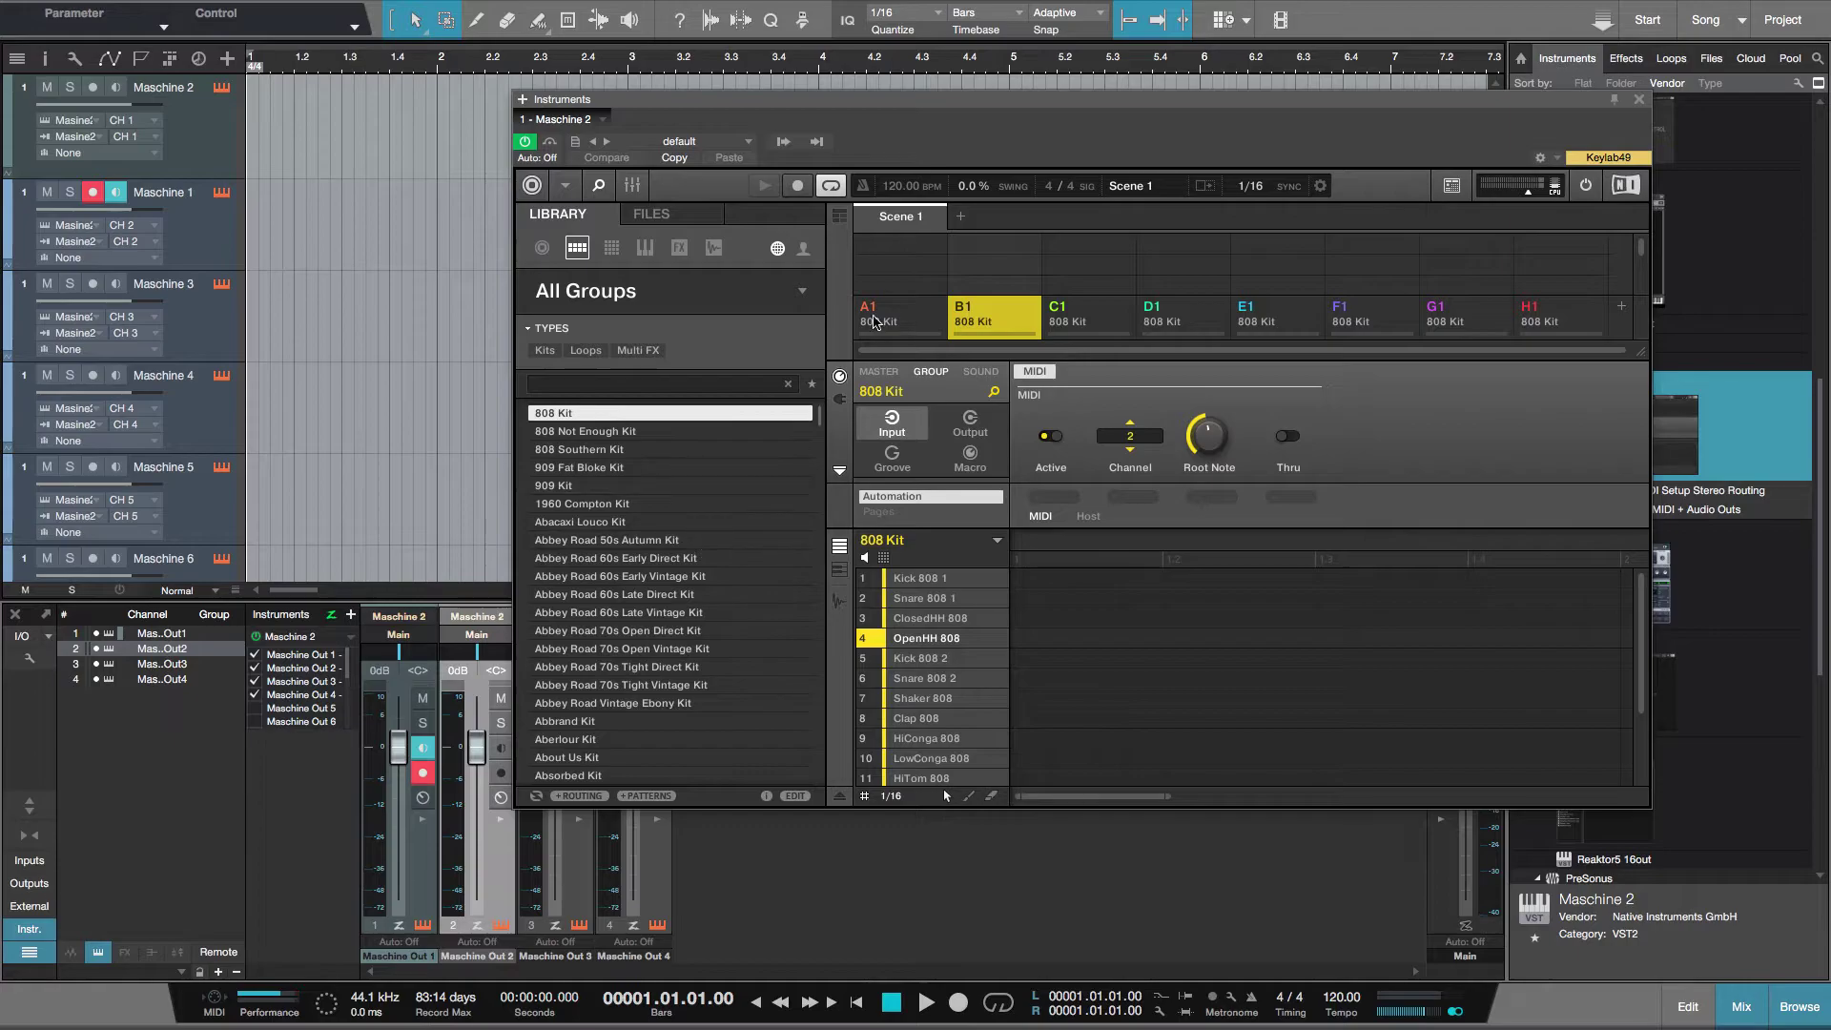
# Step: Show Maschine's group mixer and route group A1 to Ext. 1
pyautogui.click(632, 186)
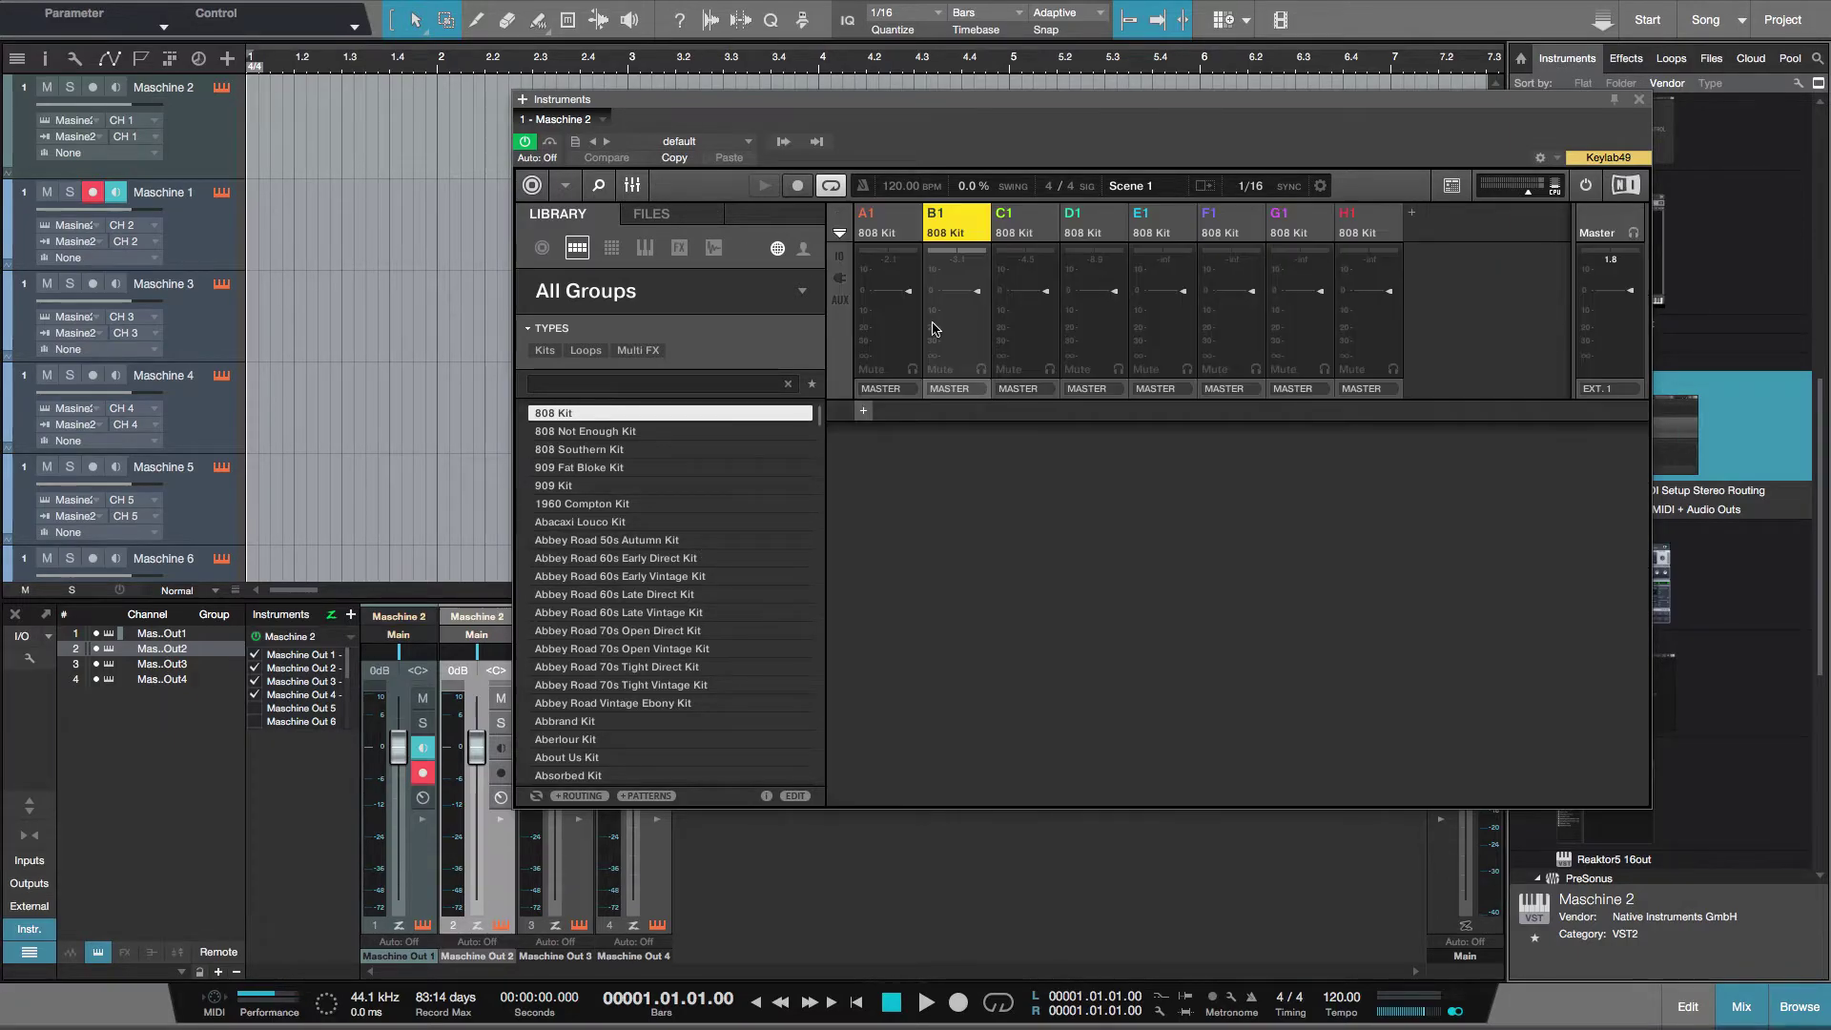
pyautogui.click(633, 185)
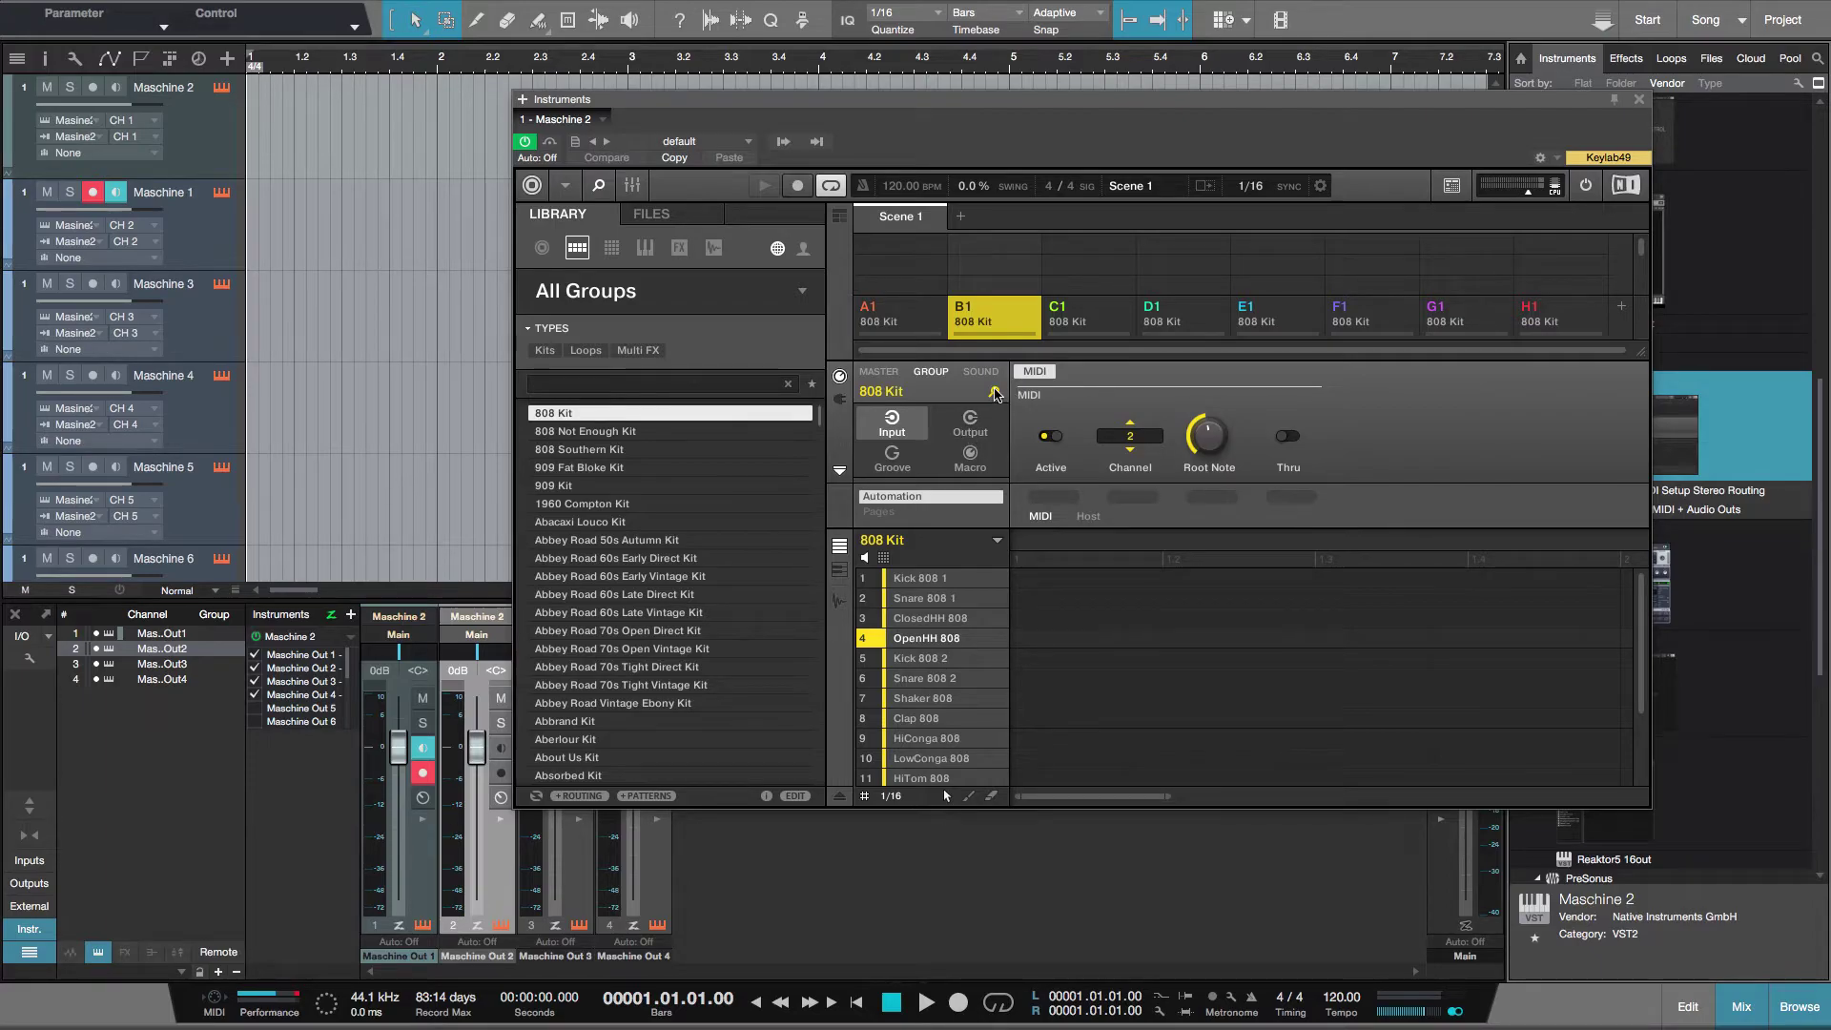
pyautogui.click(633, 185)
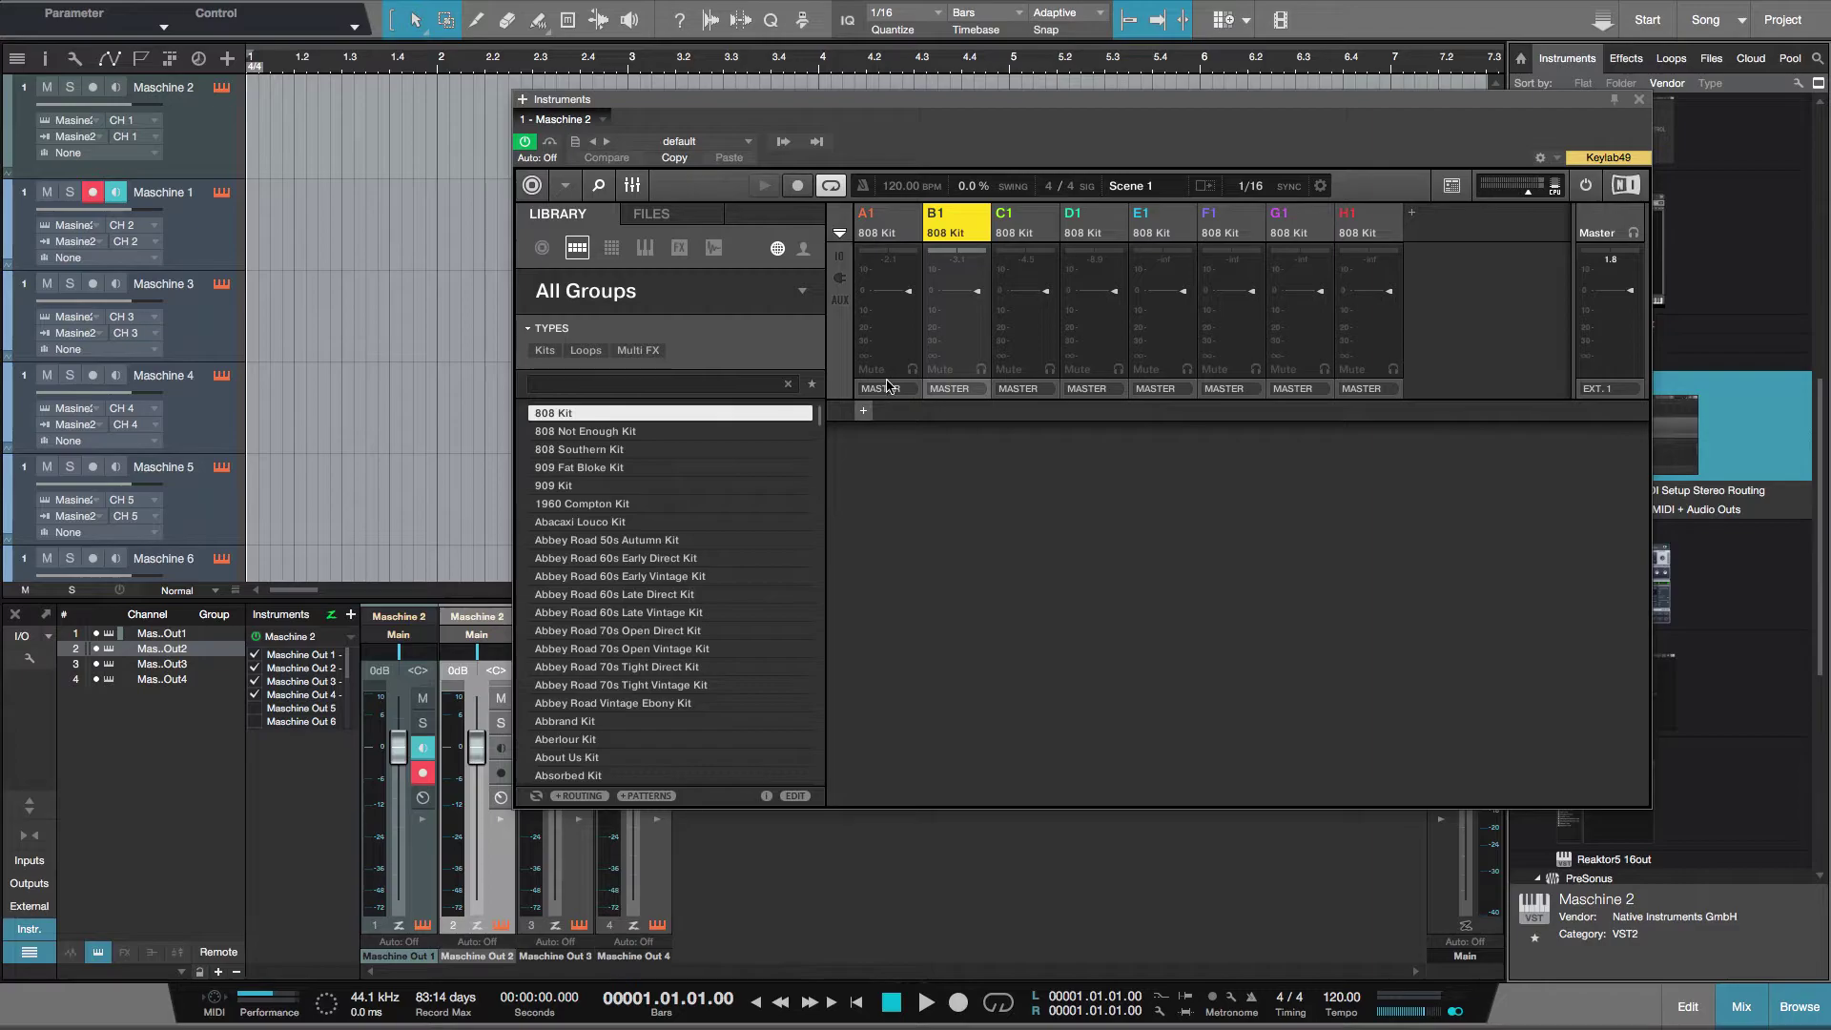
pyautogui.click(906, 351)
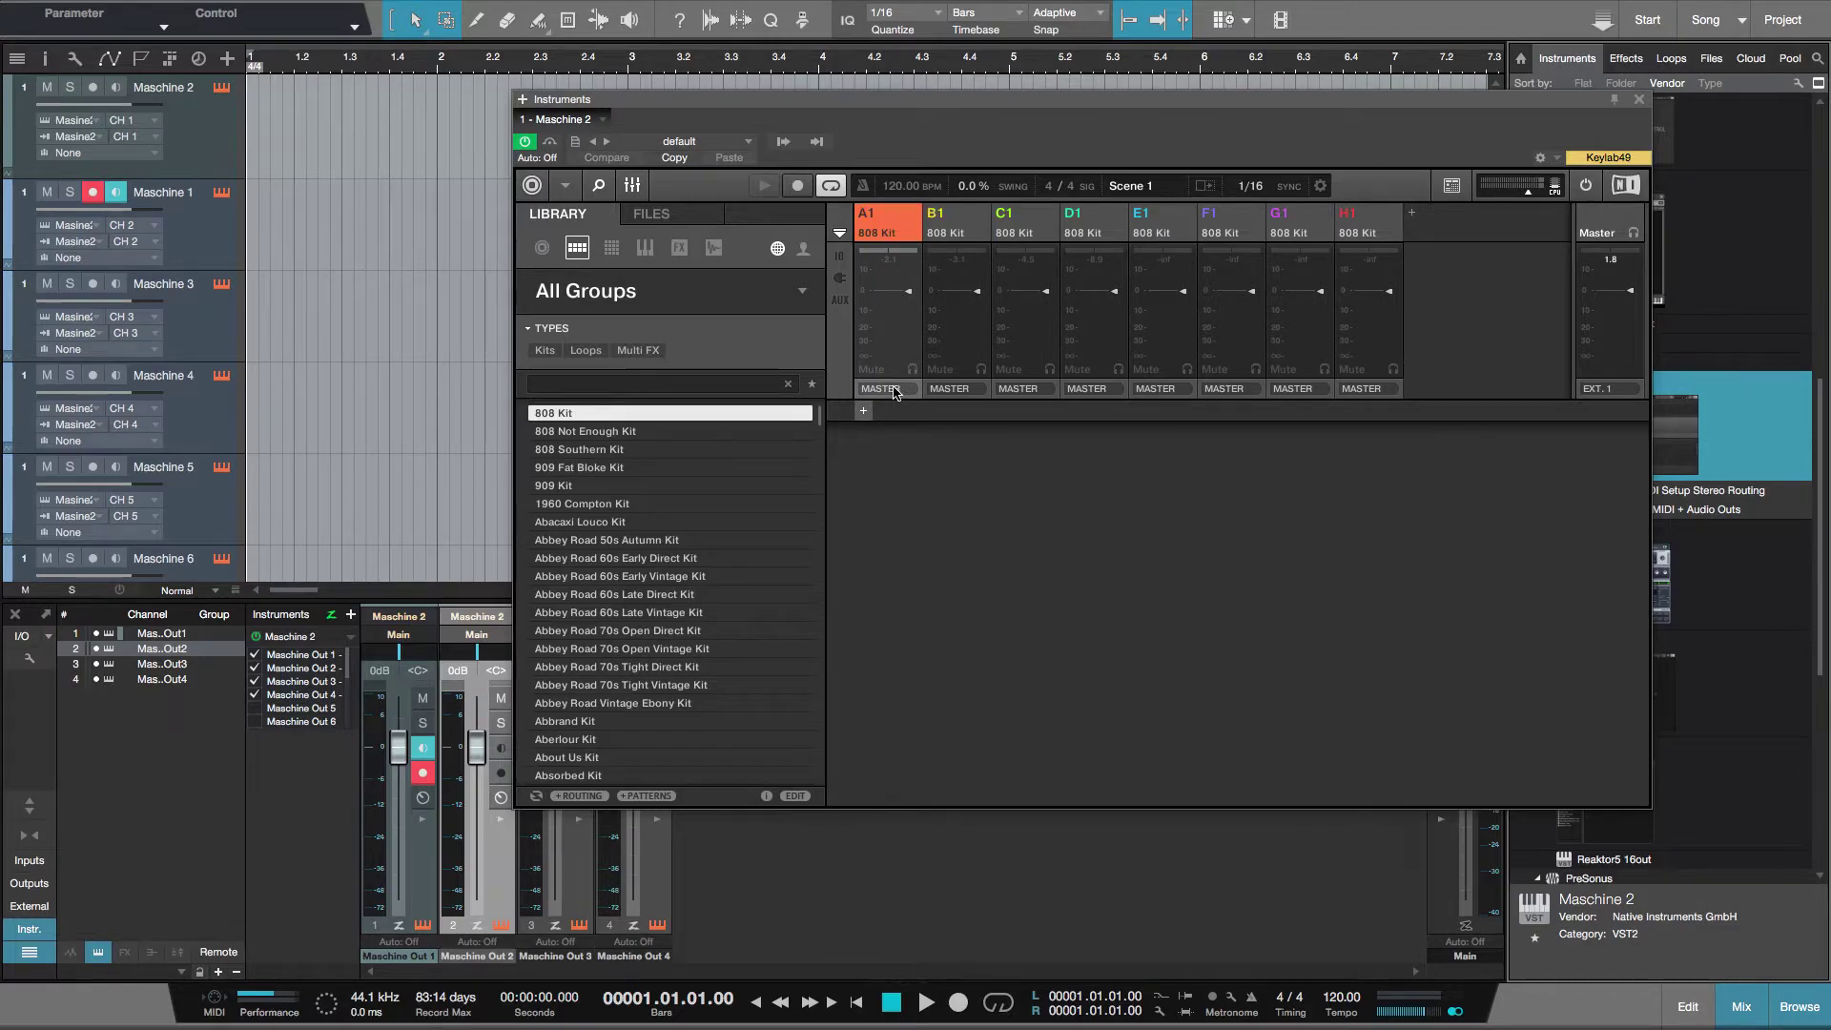
pyautogui.click(894, 390)
pyautogui.click(908, 450)
# Step: Route groups B1, C1 and D1 to Ext. 2, Ext. 3 and Ext. 4
pyautogui.click(970, 392)
pyautogui.click(1049, 471)
pyautogui.click(1020, 389)
pyautogui.click(1045, 491)
pyautogui.click(1096, 389)
pyautogui.click(1106, 520)
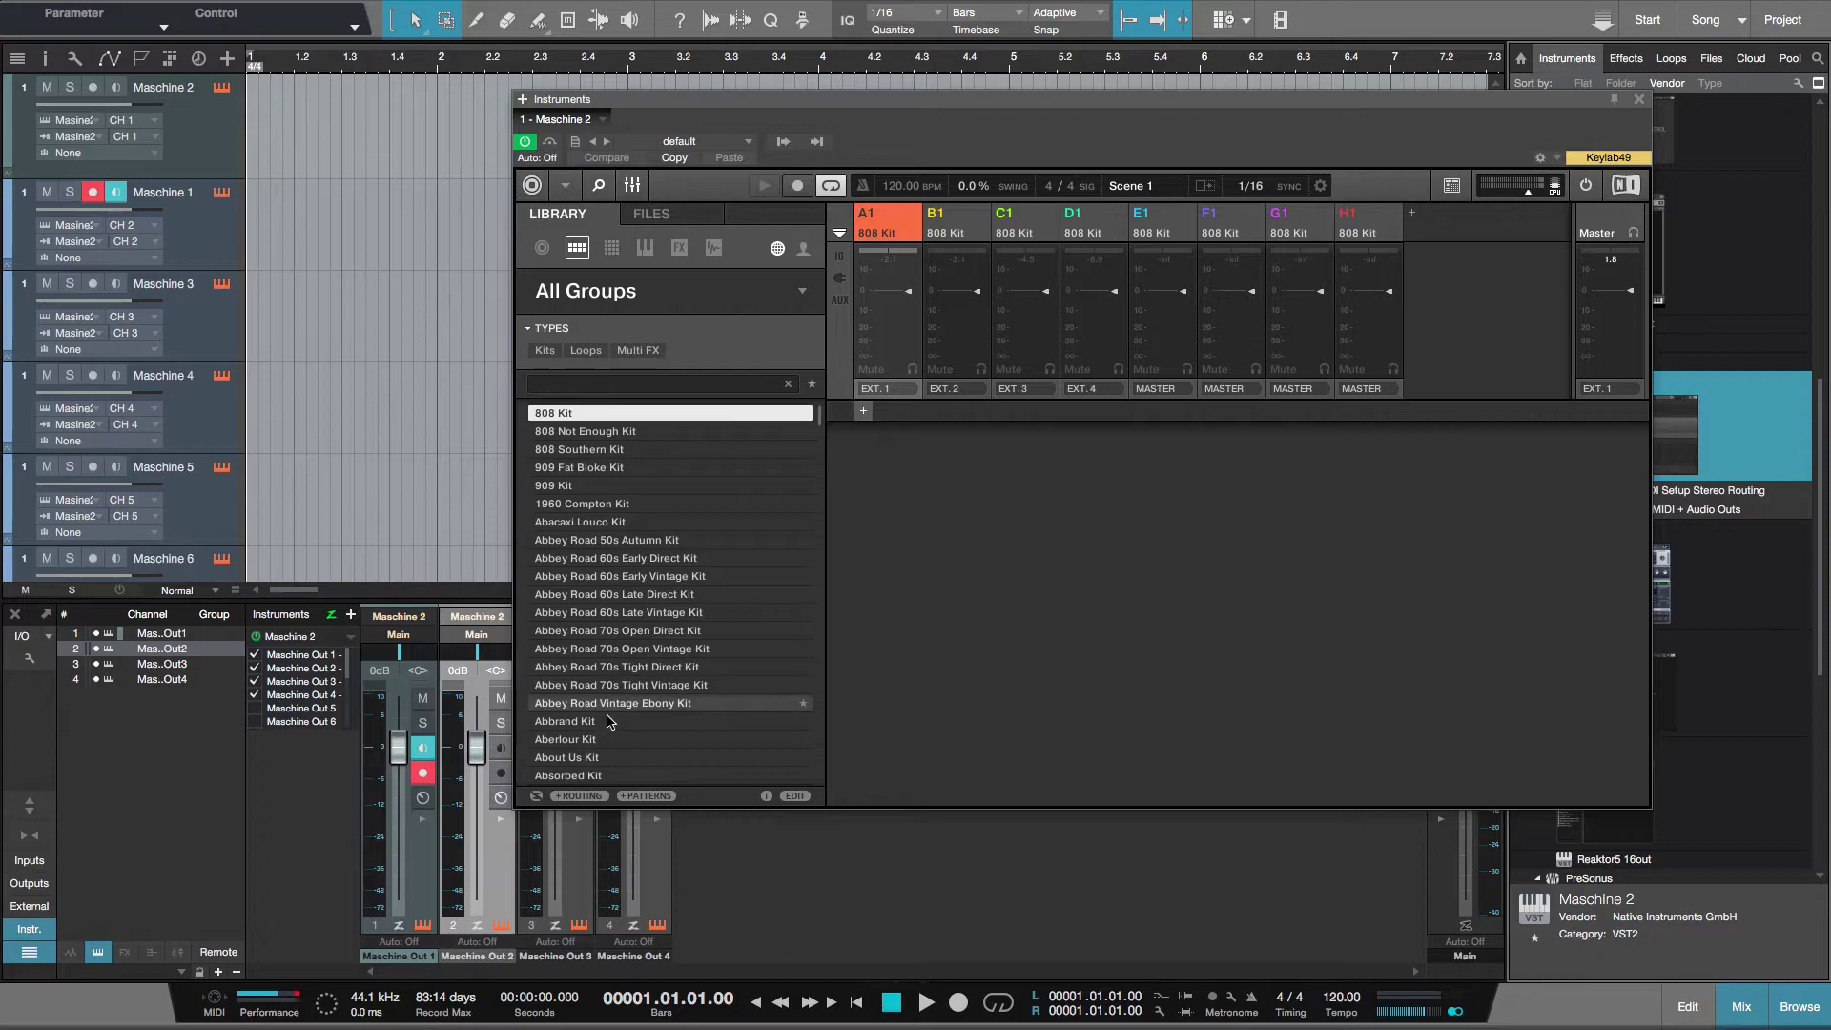
pyautogui.click(411, 877)
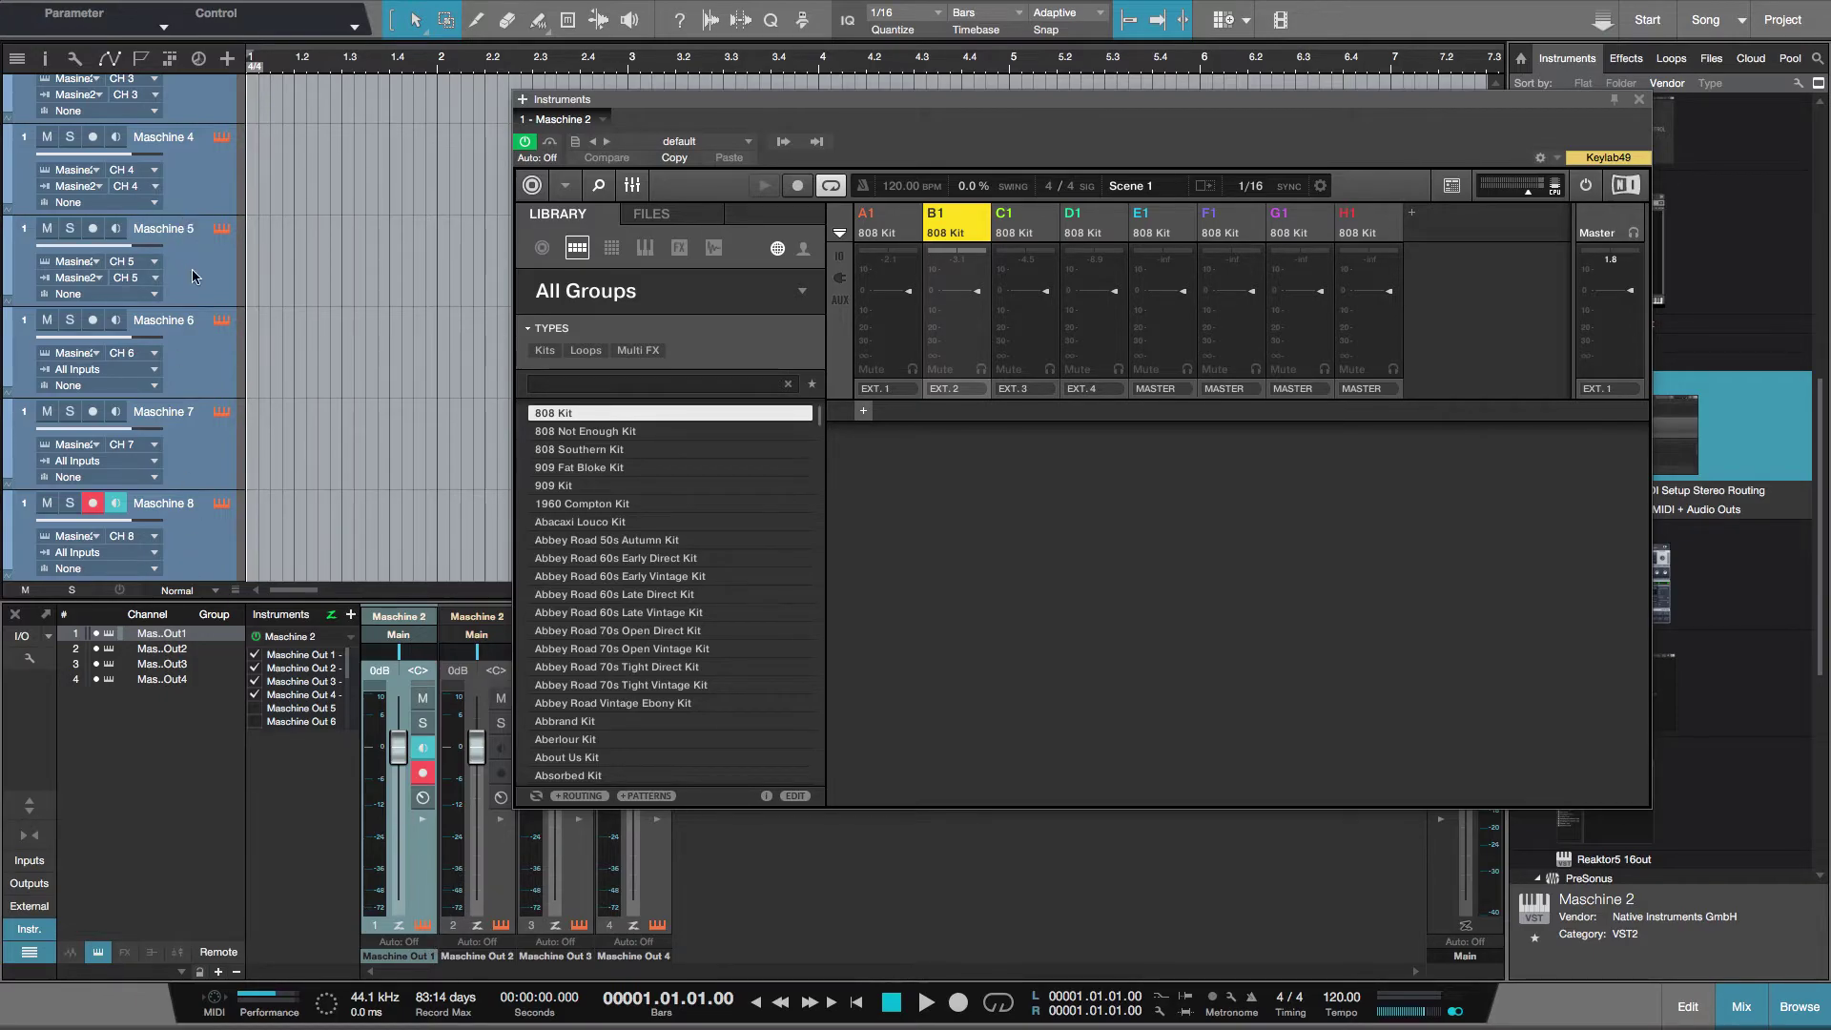
# Step: Check tracks Maschine 1, 3 and 4 against mixer channels Maschine Out 3 and Out 4
pyautogui.scroll(5, 193, 277)
pyautogui.click(198, 197)
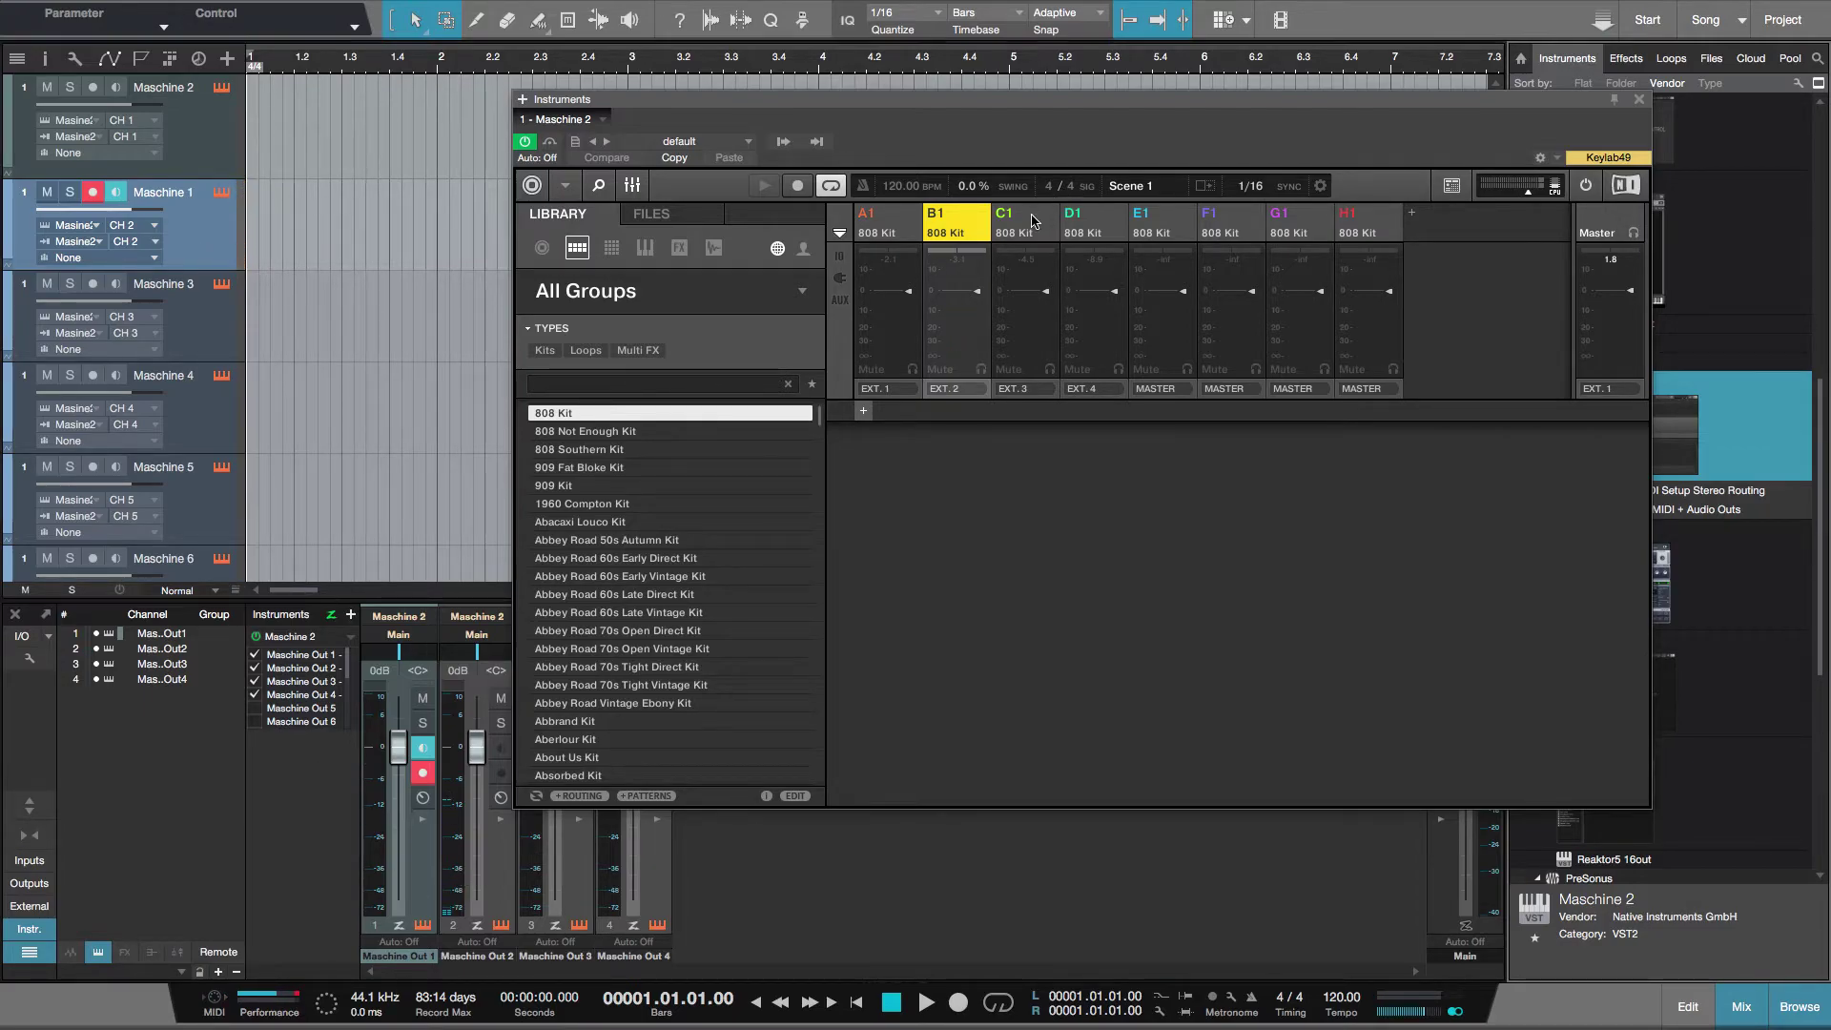
pyautogui.click(202, 333)
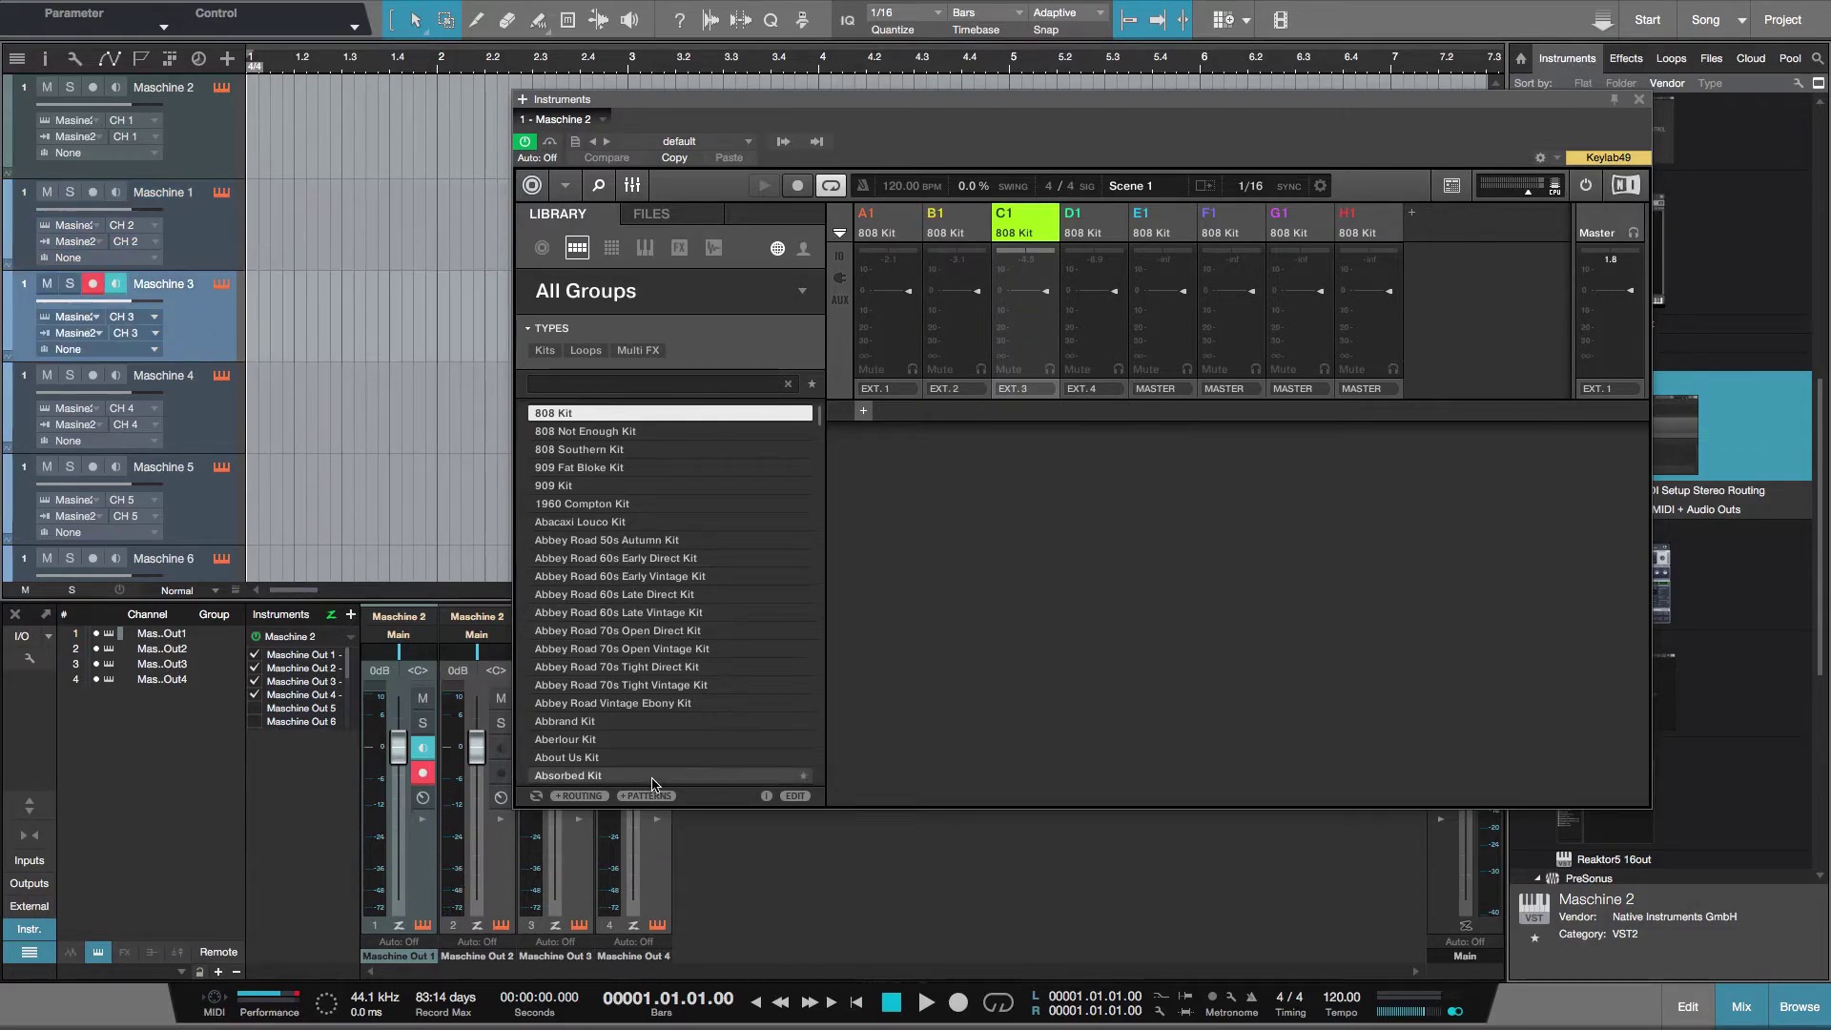
pyautogui.click(570, 874)
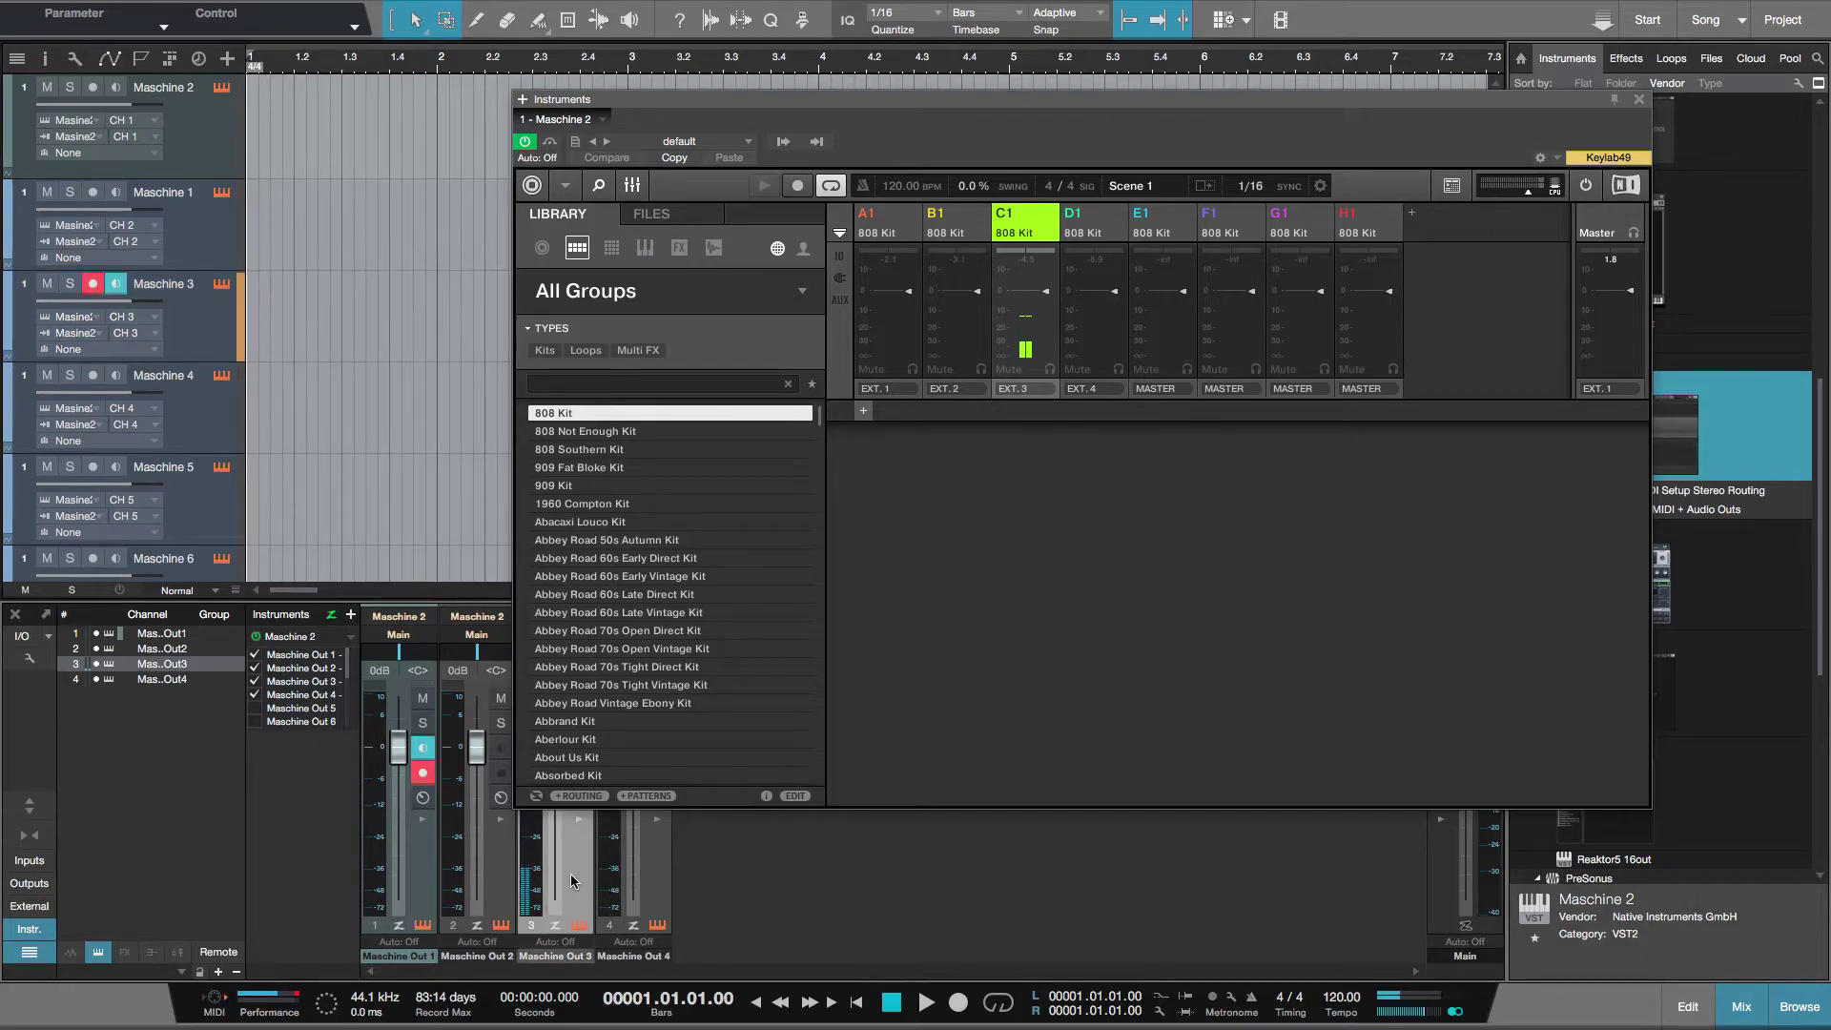
pyautogui.click(1100, 240)
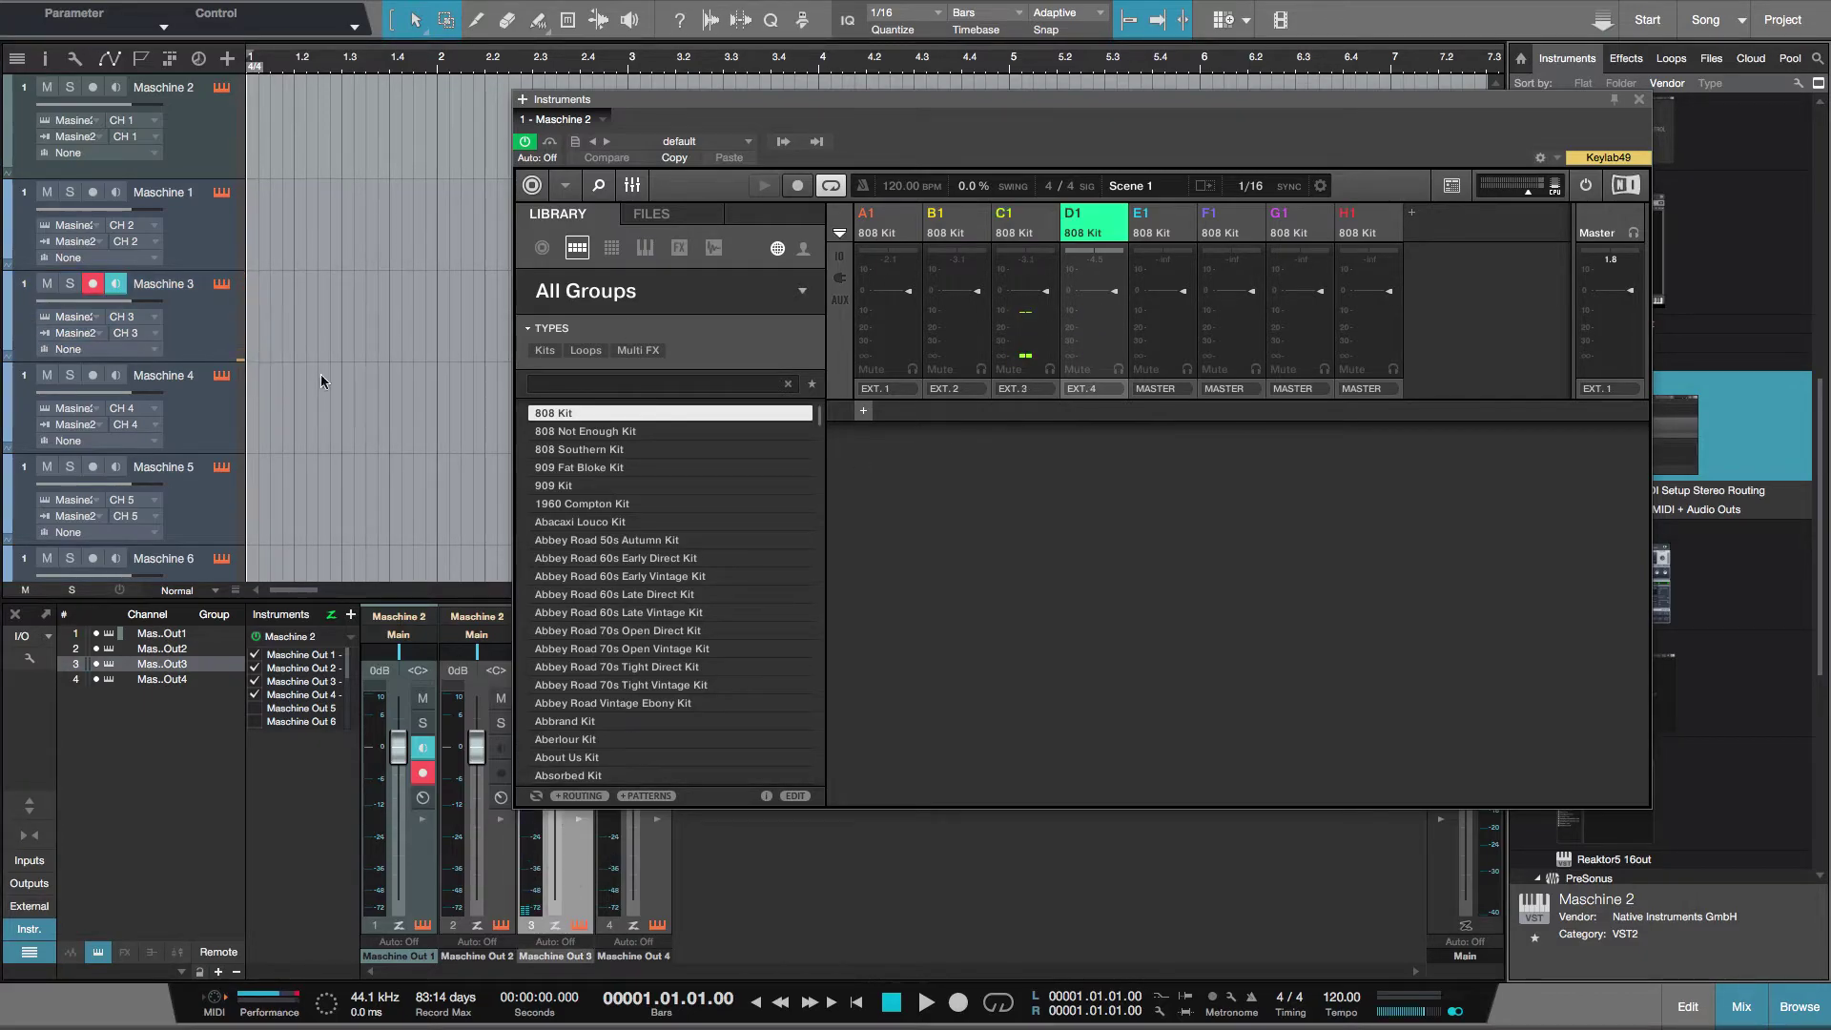
pyautogui.click(186, 400)
pyautogui.click(651, 877)
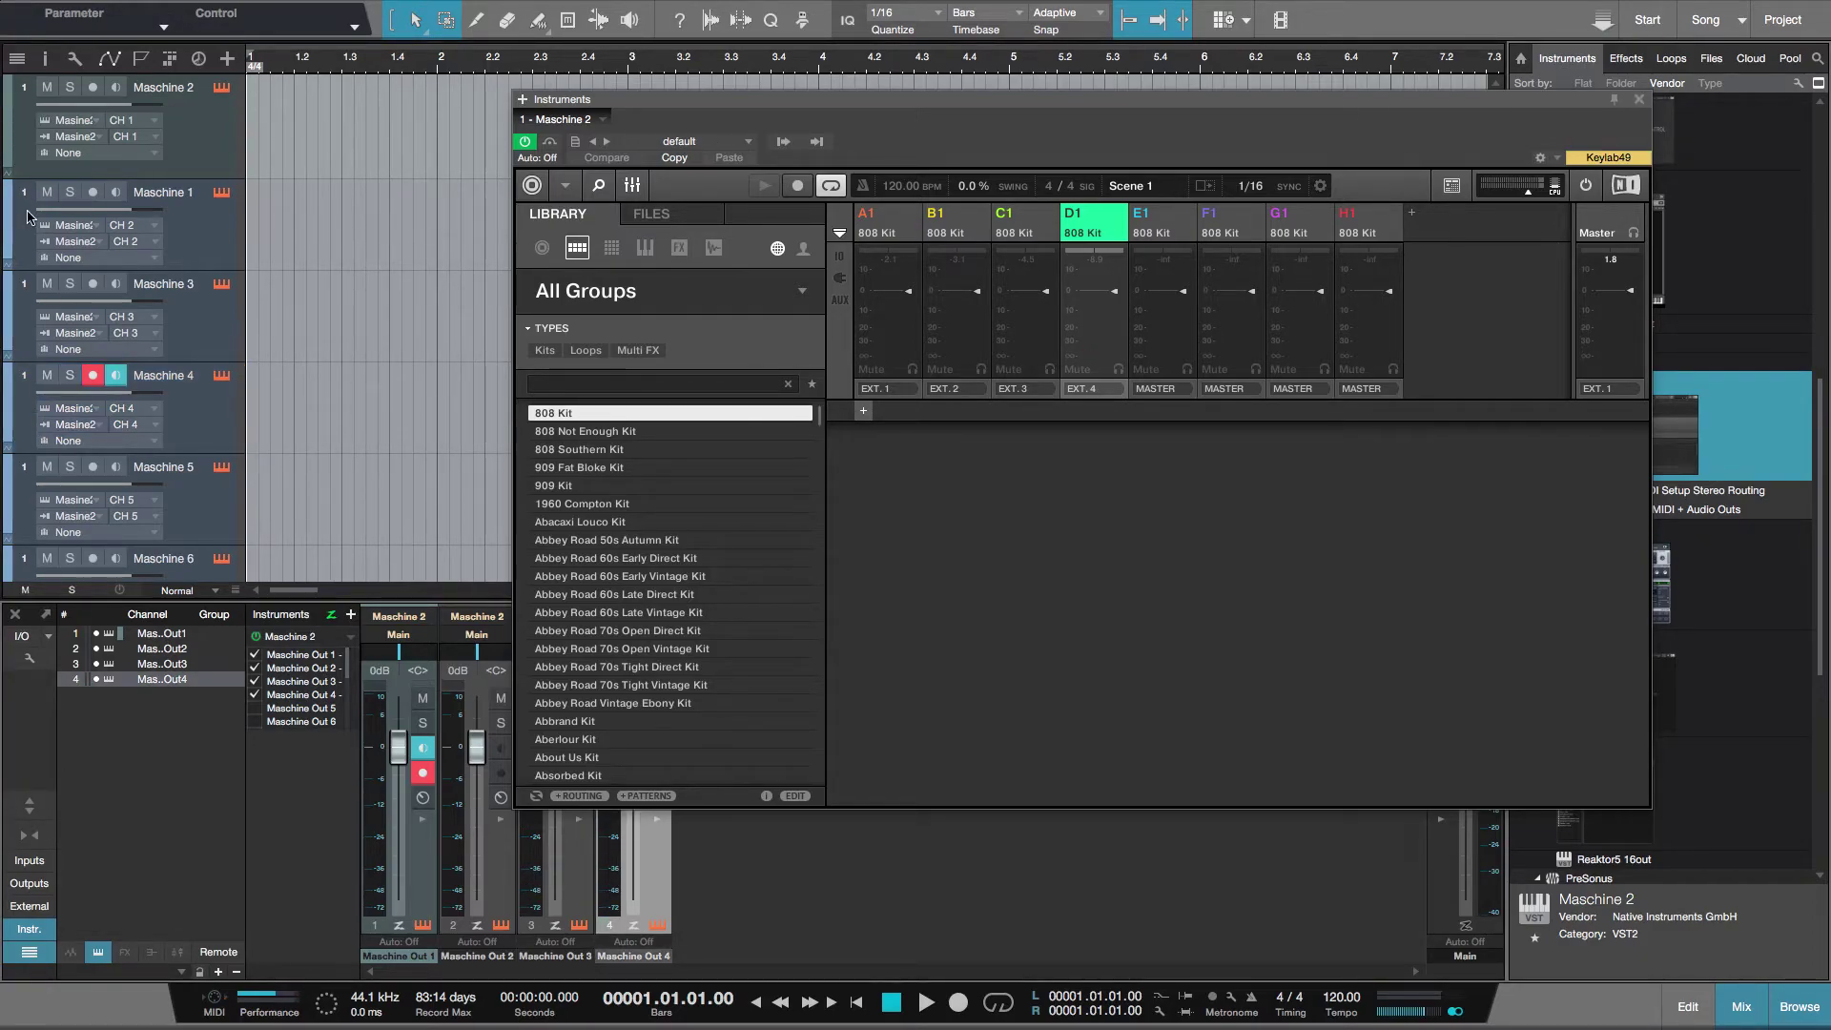
# Step: Re-arm Maschine 1, then finish with Maschine 2 armed and group A1 selected
pyautogui.click(233, 209)
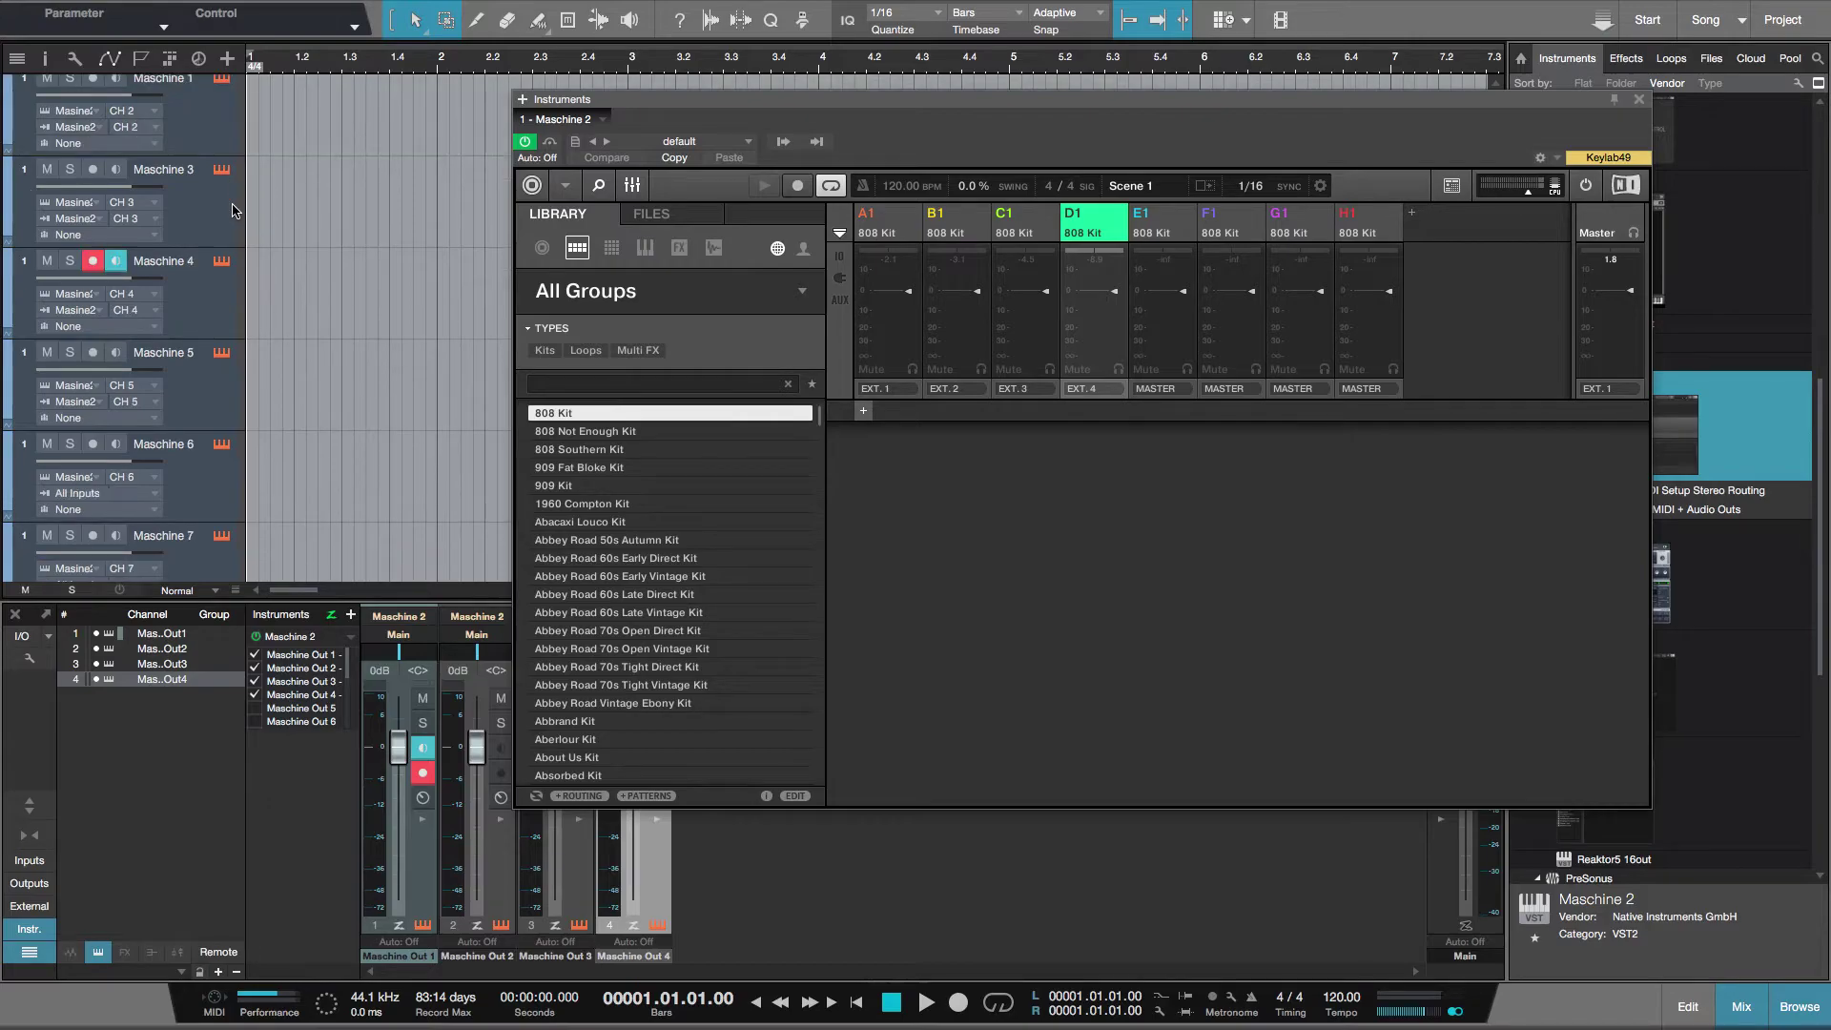
pyautogui.click(210, 130)
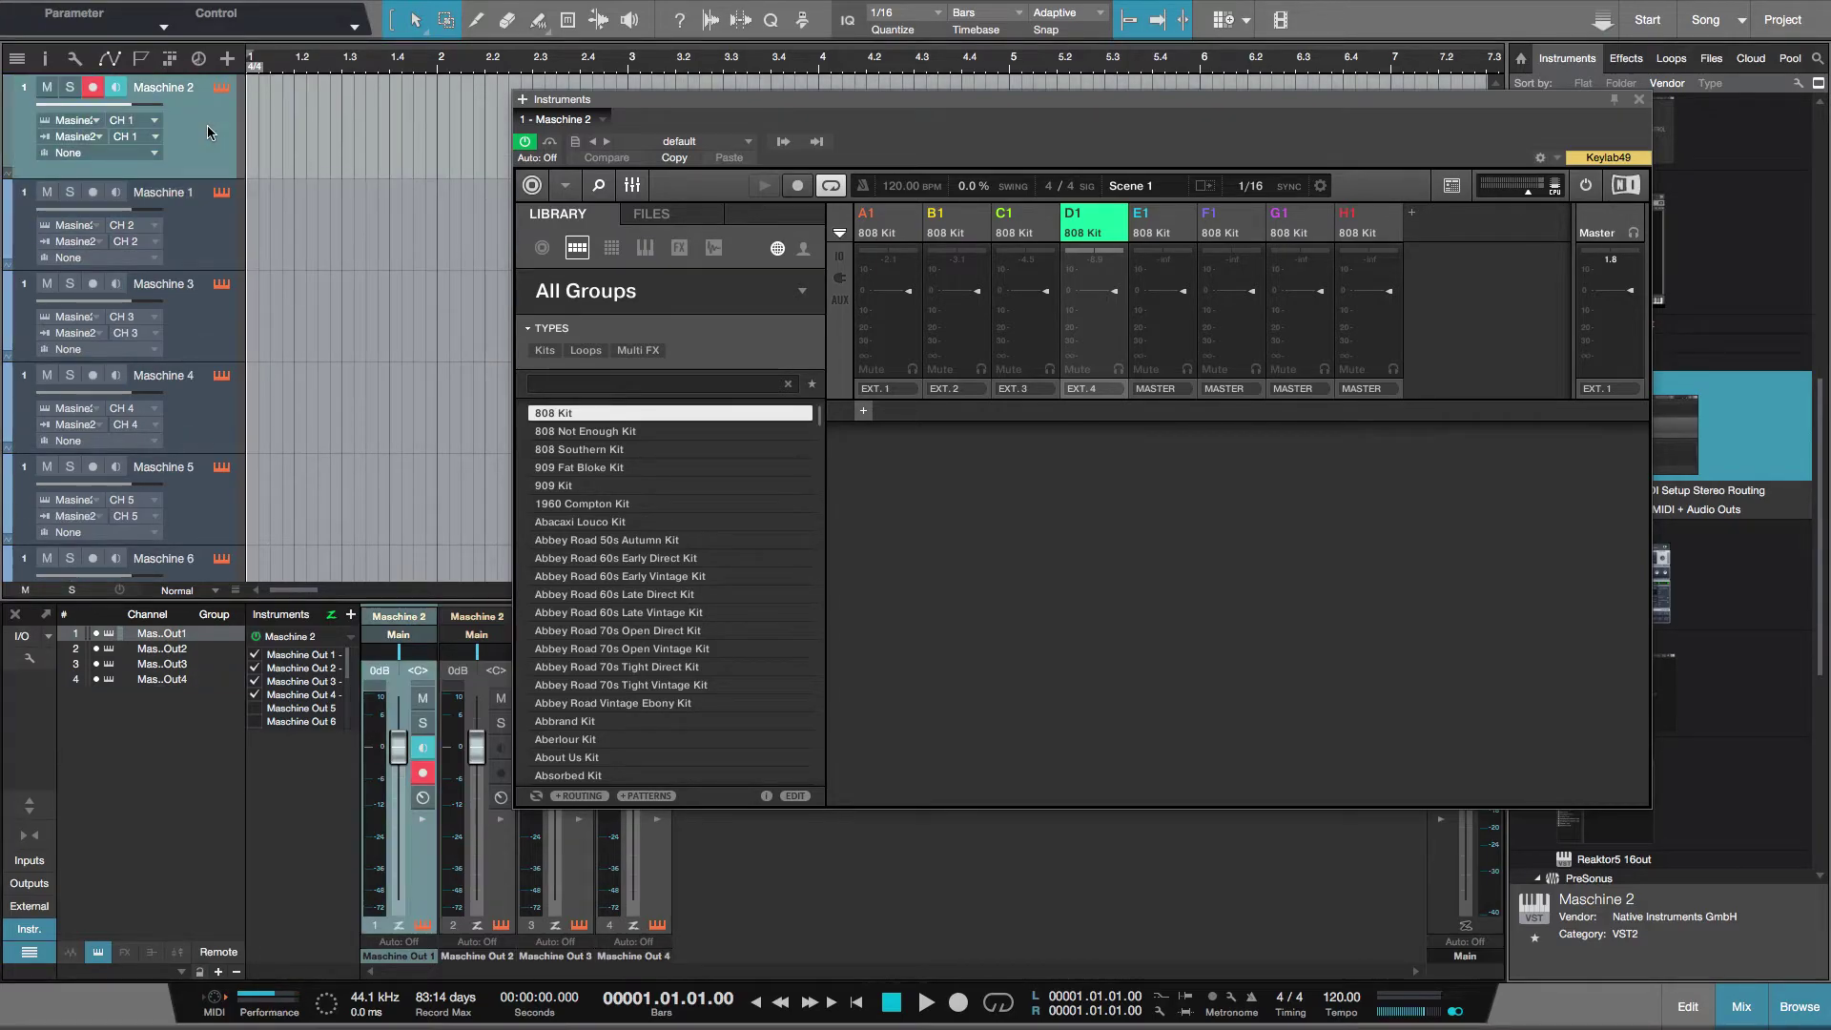
pyautogui.click(892, 221)
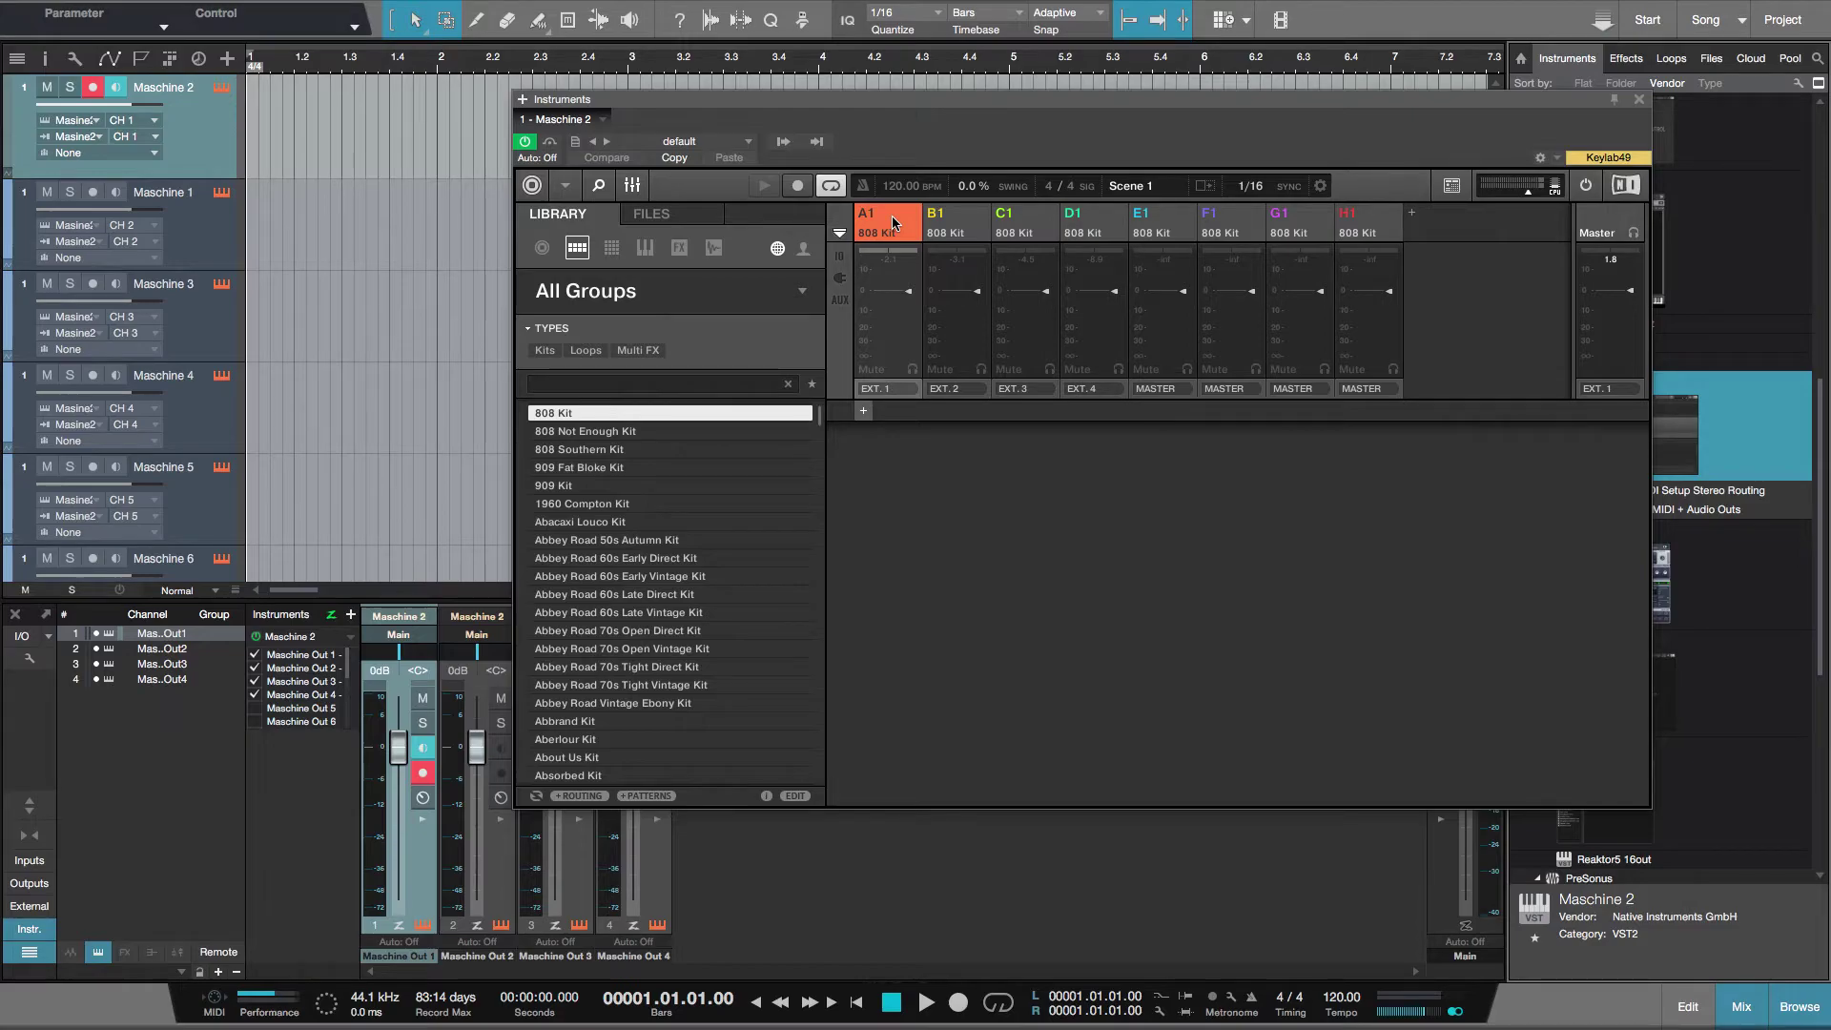
# Step: Record a two-bar MIDI drum part on Maschine 2 with input monitoring off
pyautogui.click(116, 86)
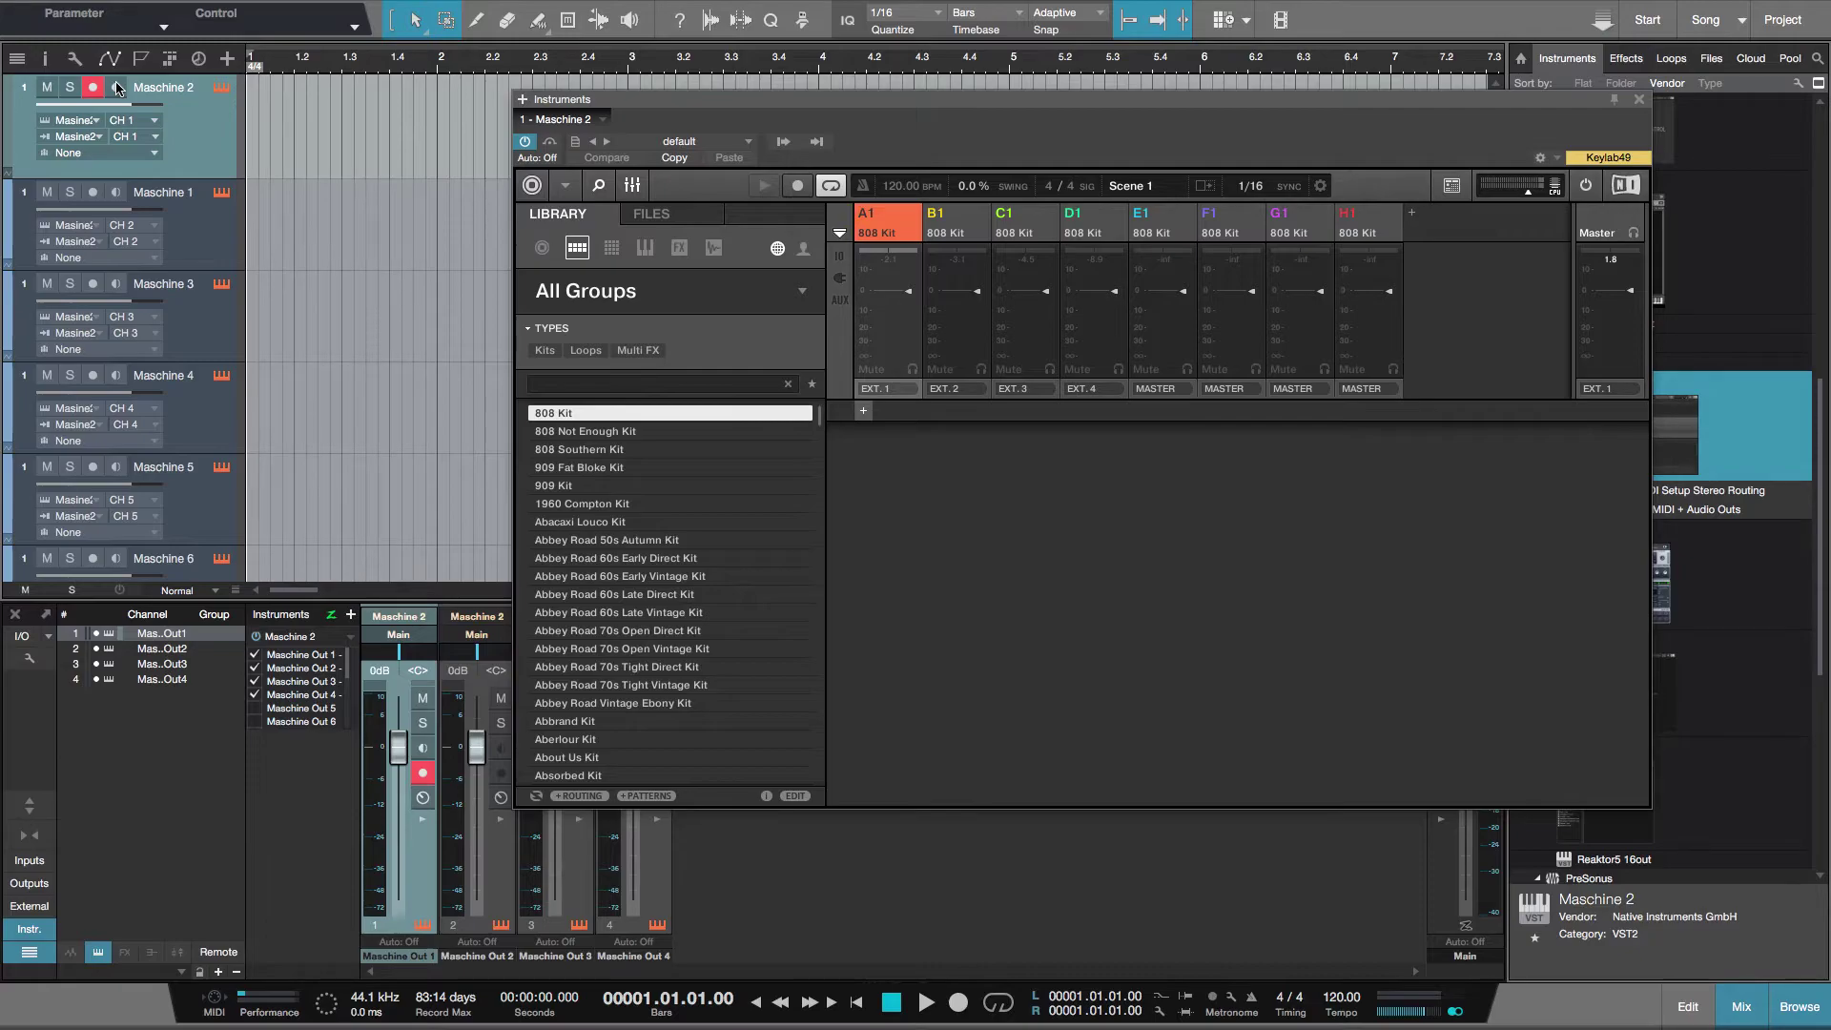
pyautogui.press('KP_Multiply')
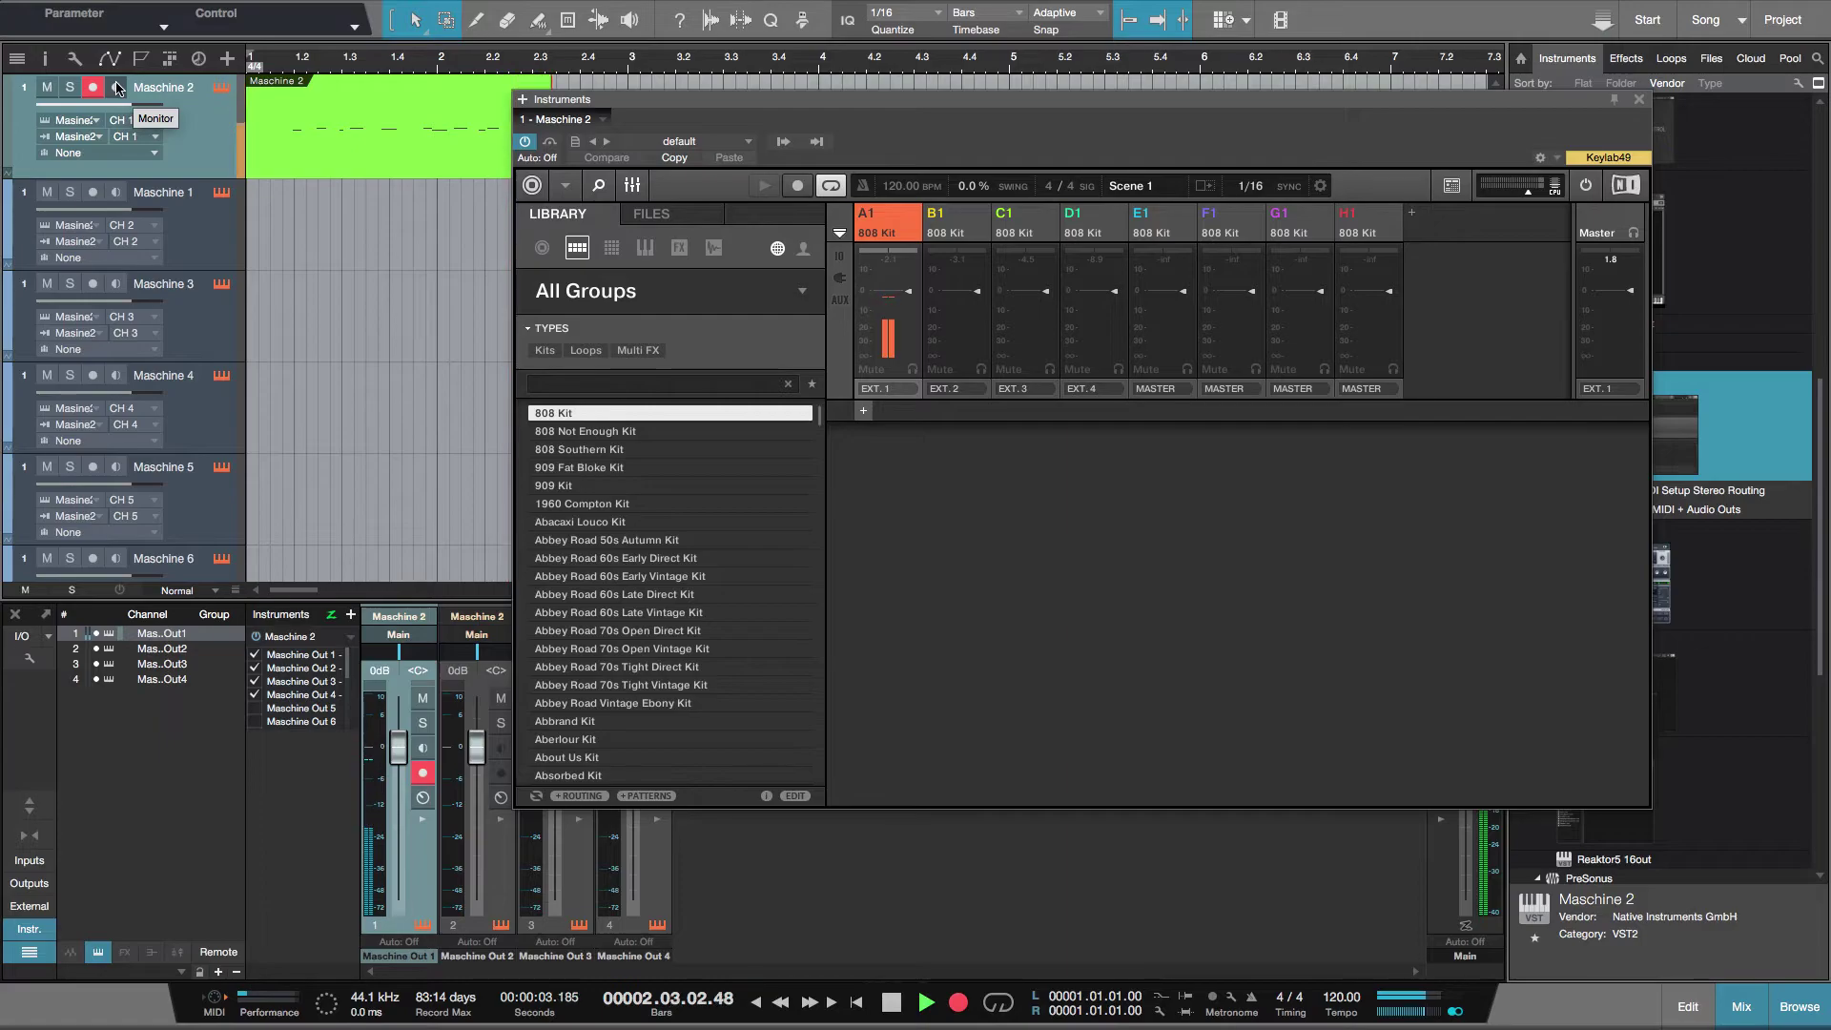
pyautogui.press('space')
pyautogui.press('space')
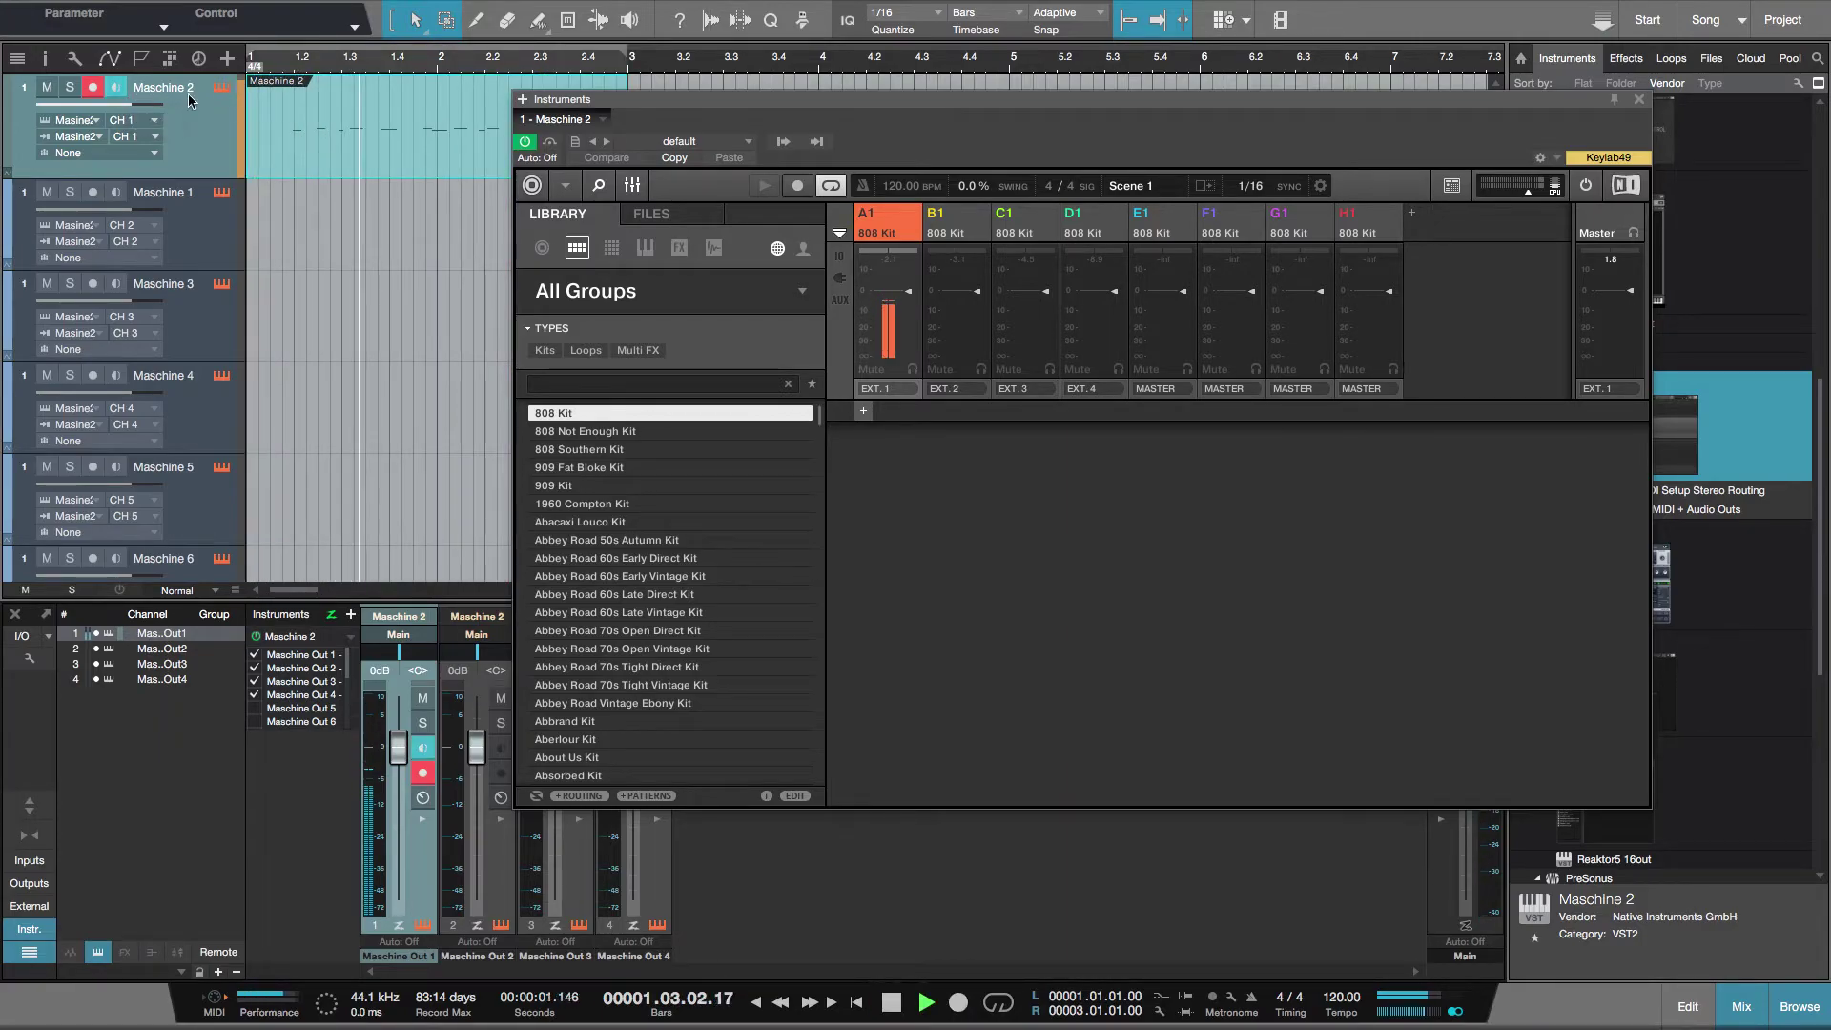
# Step: Open the recorded part in the piano roll and select all its notes
pyautogui.doubleClick(374, 164)
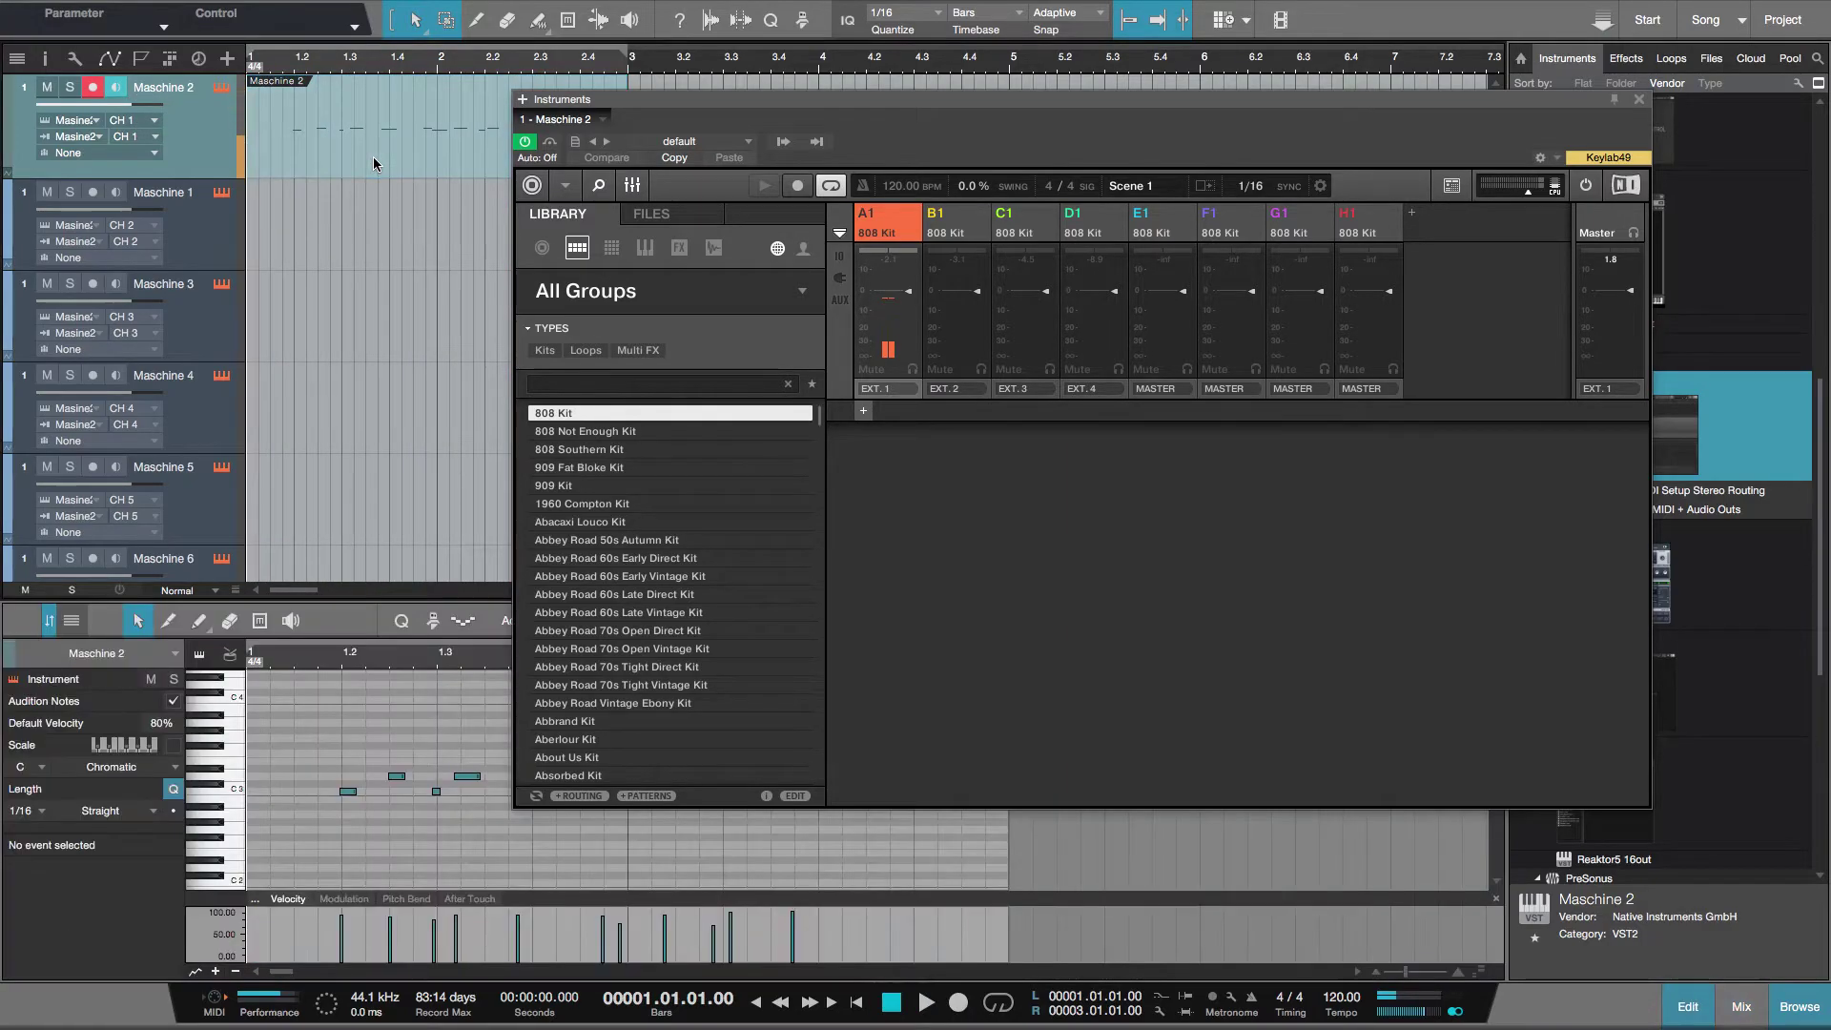
pyautogui.click(1637, 101)
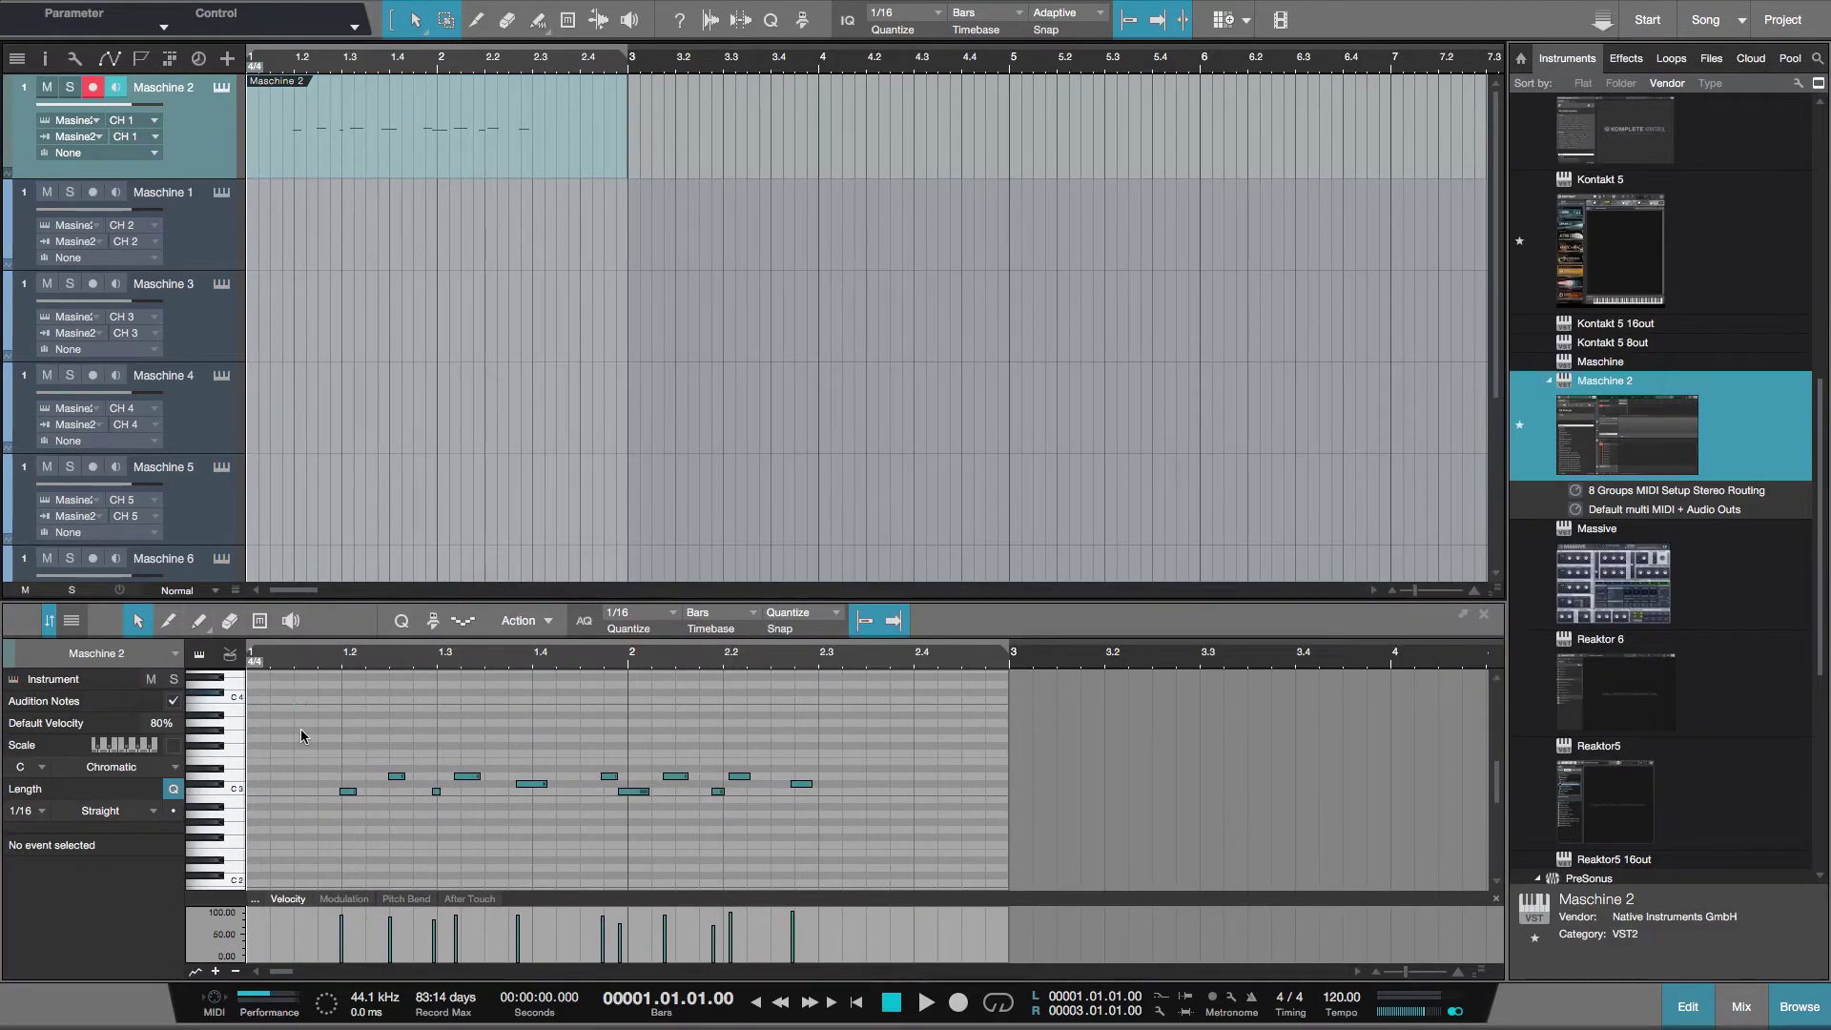
pyautogui.moveTo(292, 686); pyautogui.dragTo(939, 858)
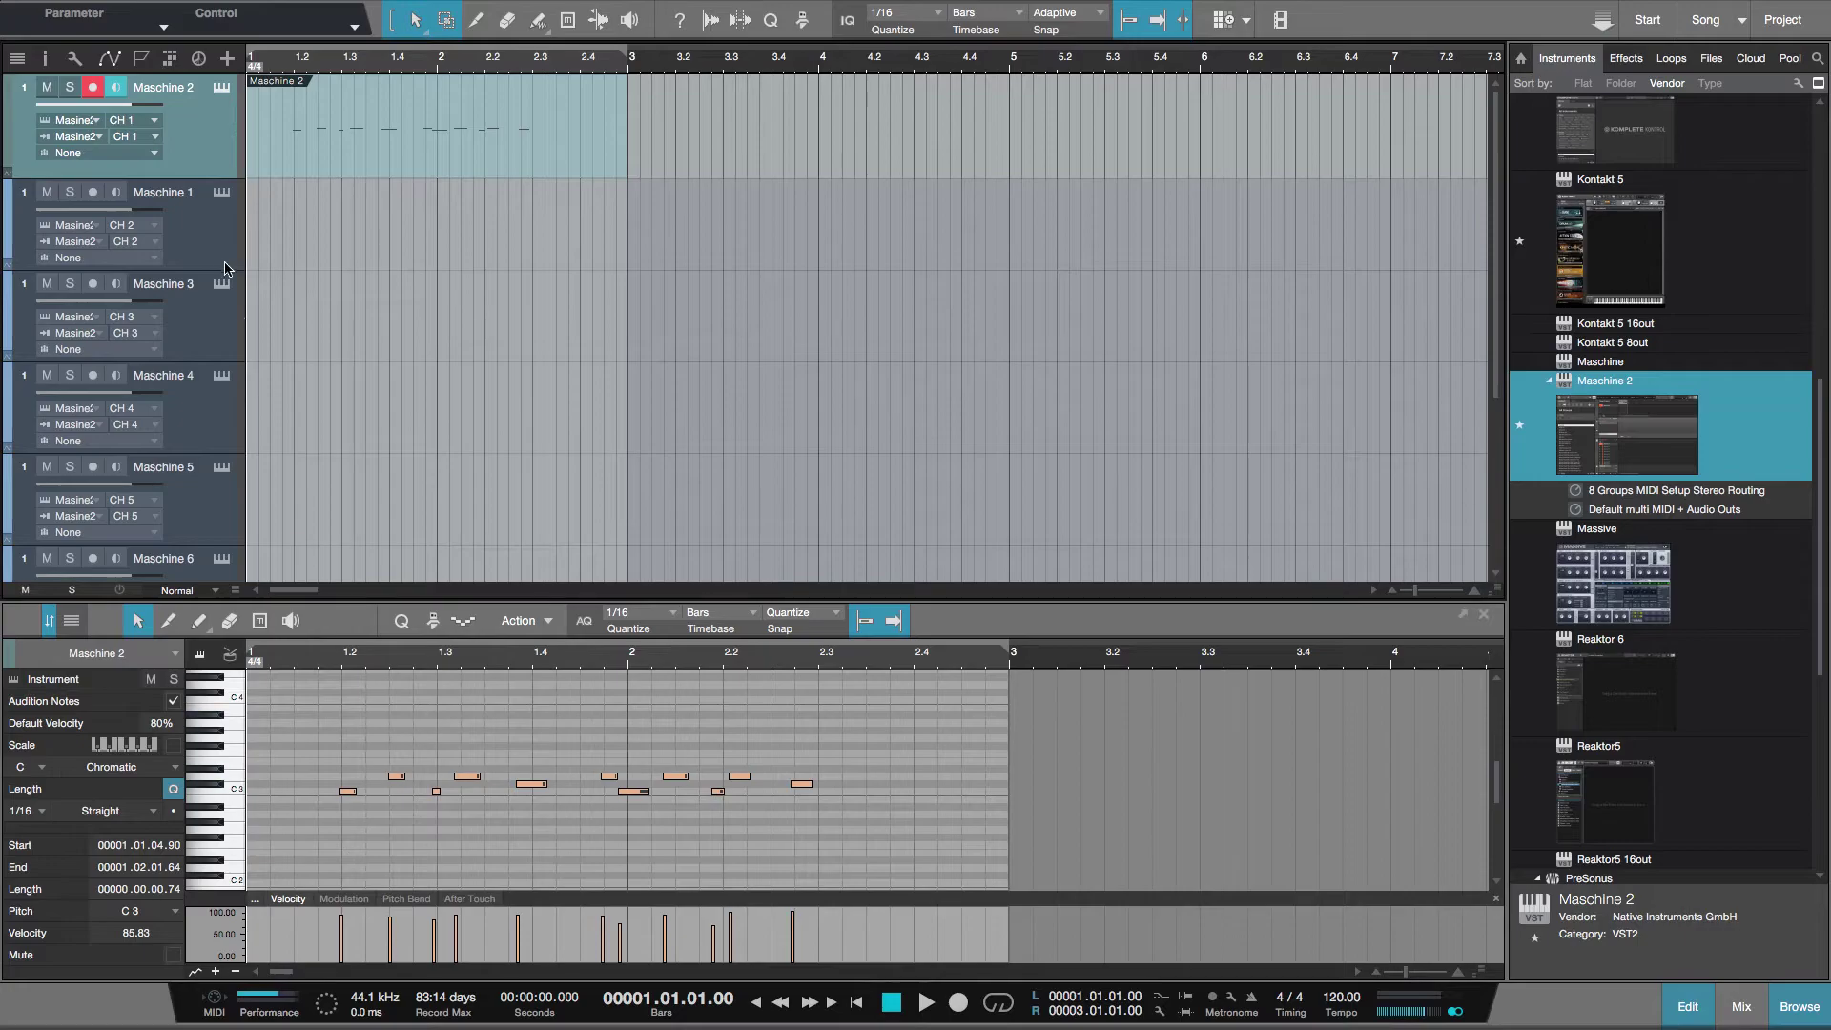
# Step: Record-arm the Maschine 1 track and bring the Maschine plugin window back up
pyautogui.click(195, 234)
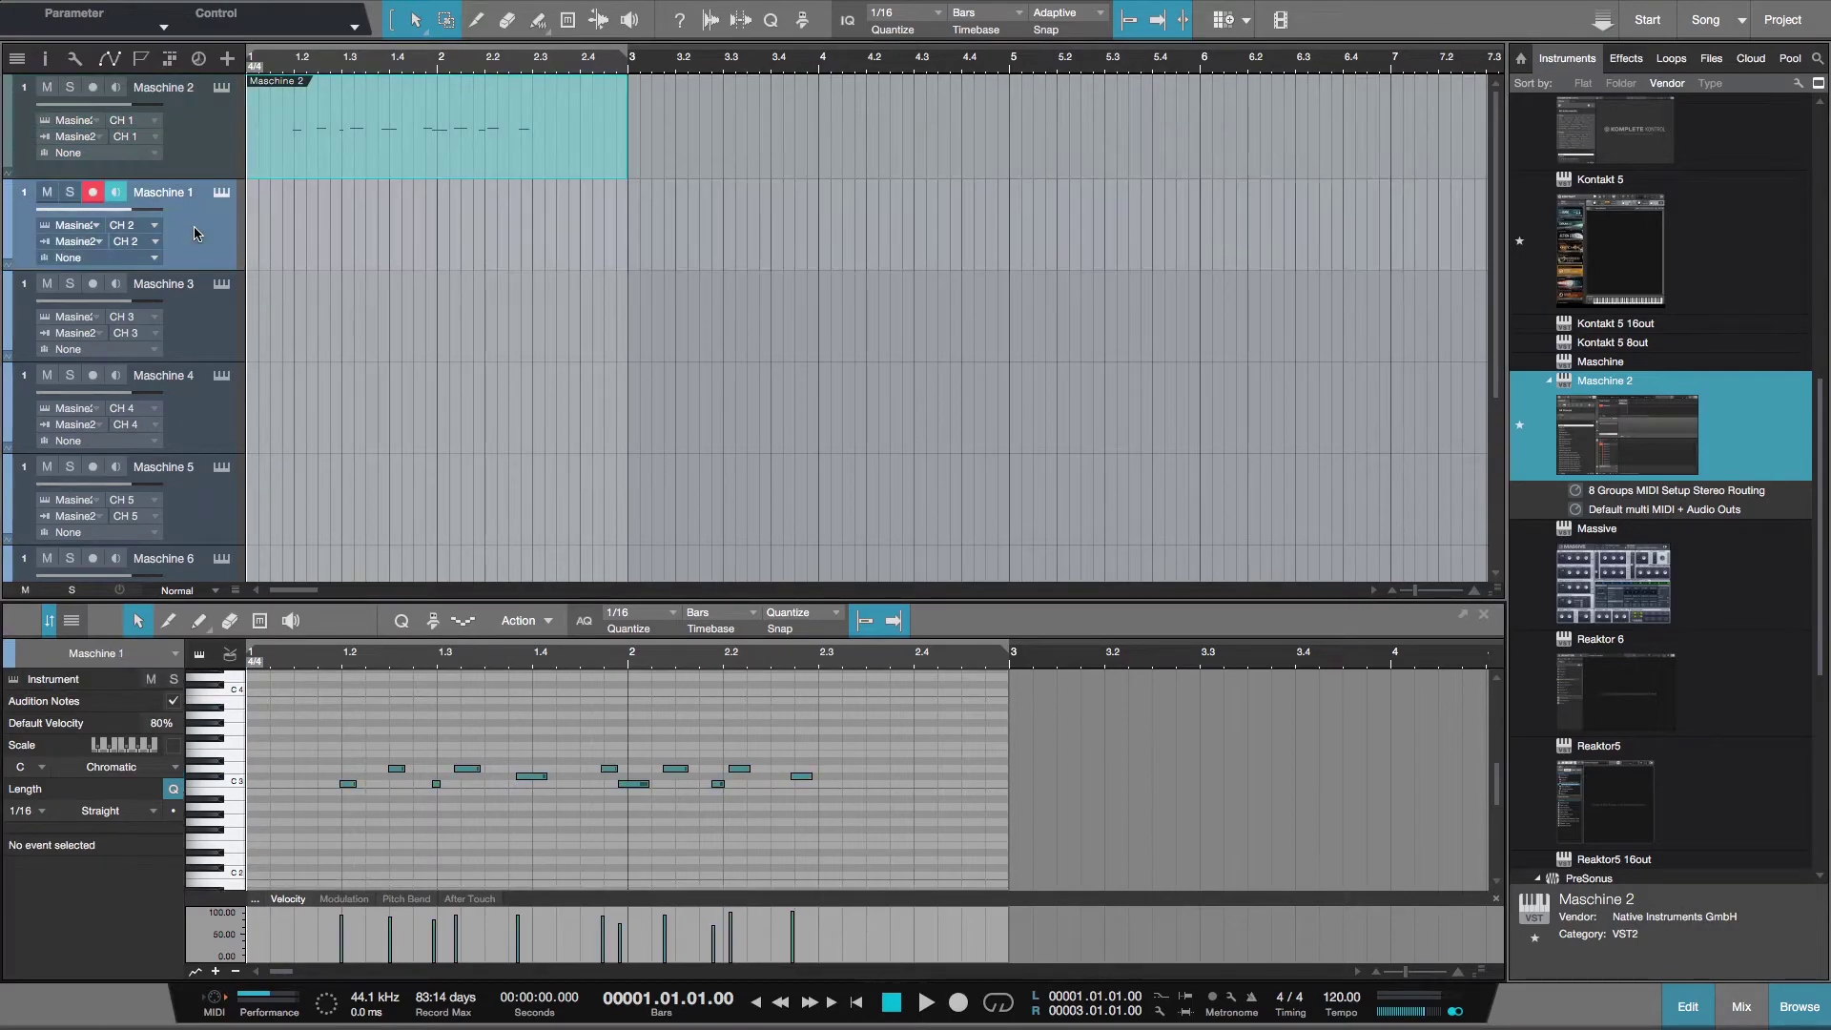
pyautogui.click(188, 131)
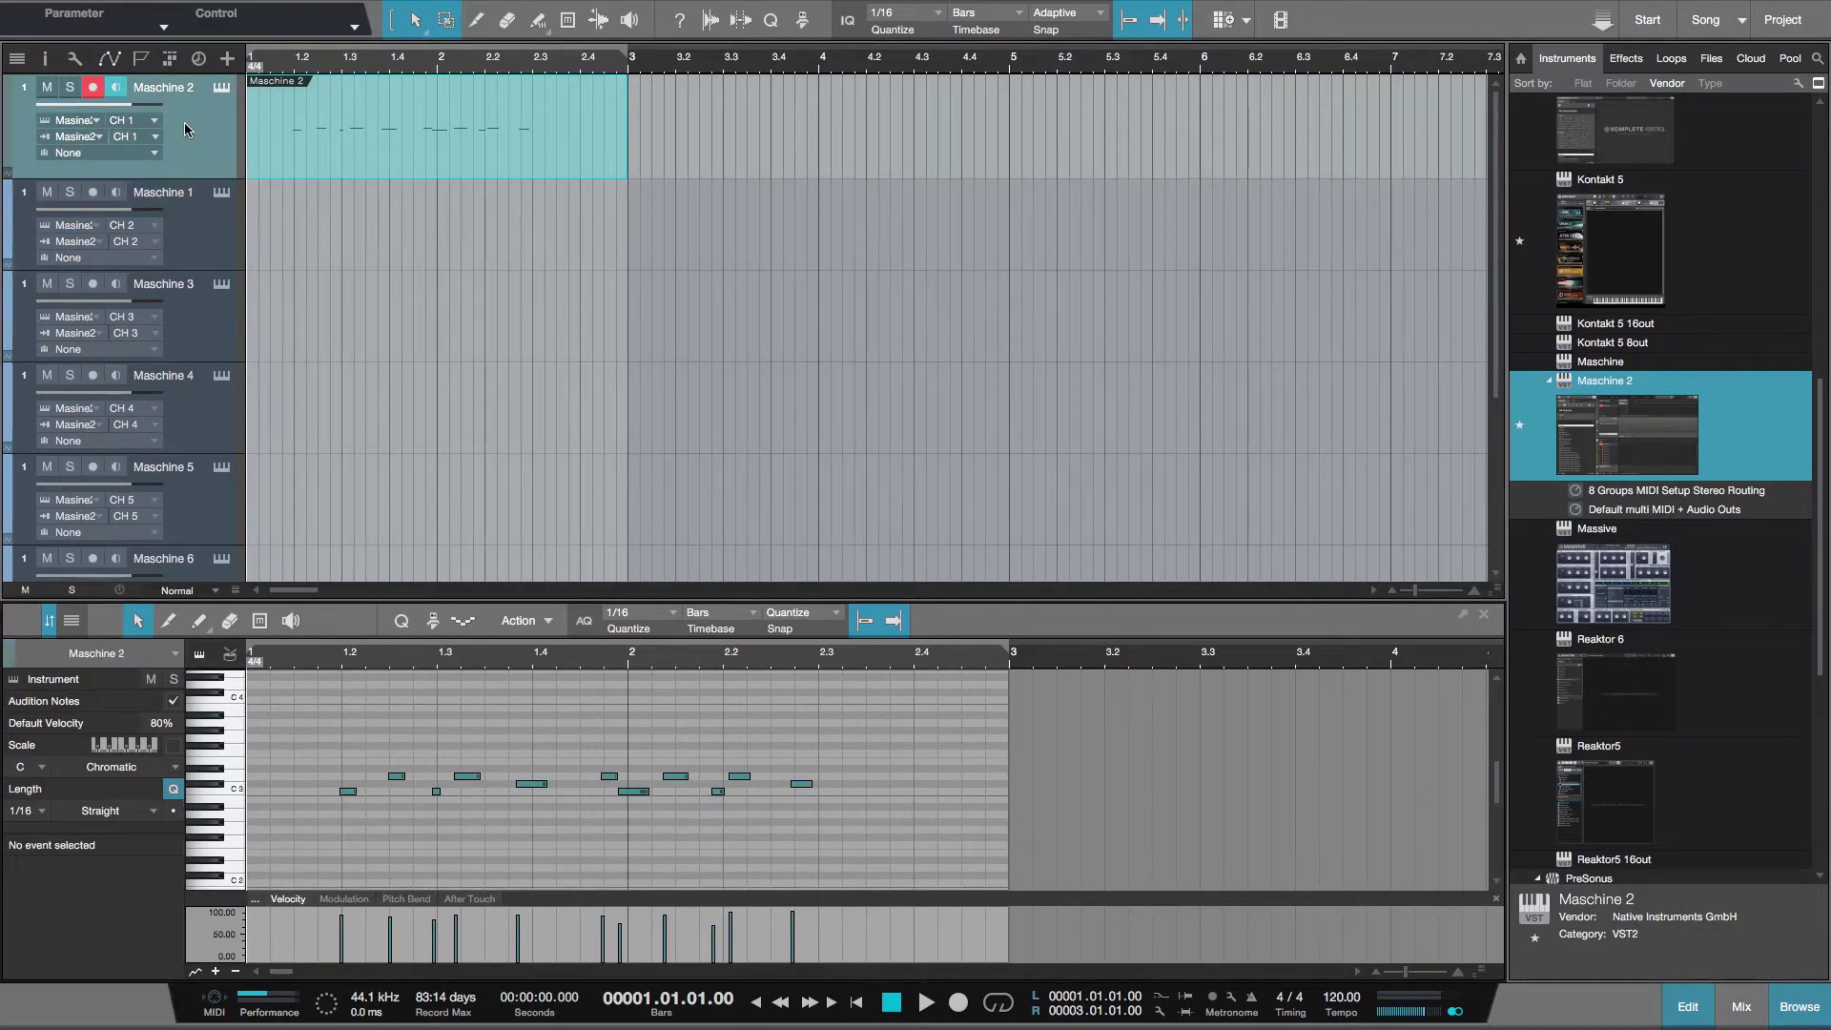
pyautogui.click(205, 217)
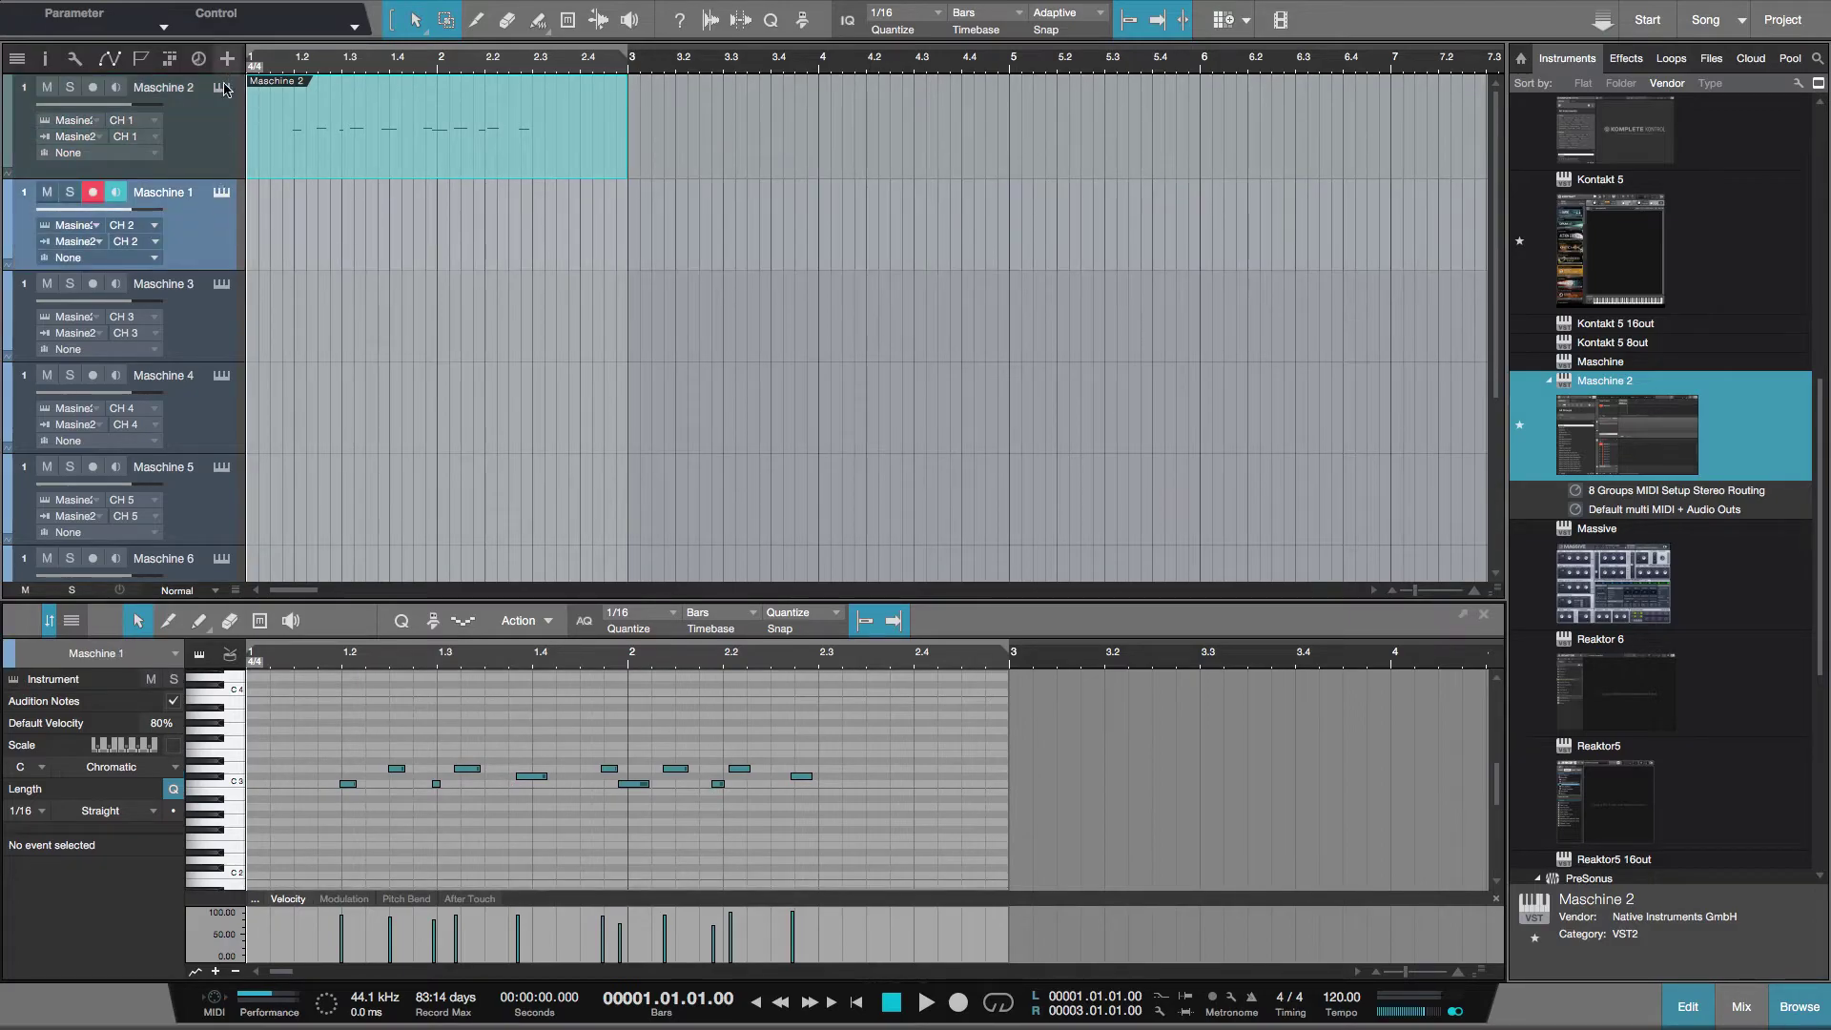
pyautogui.click(222, 193)
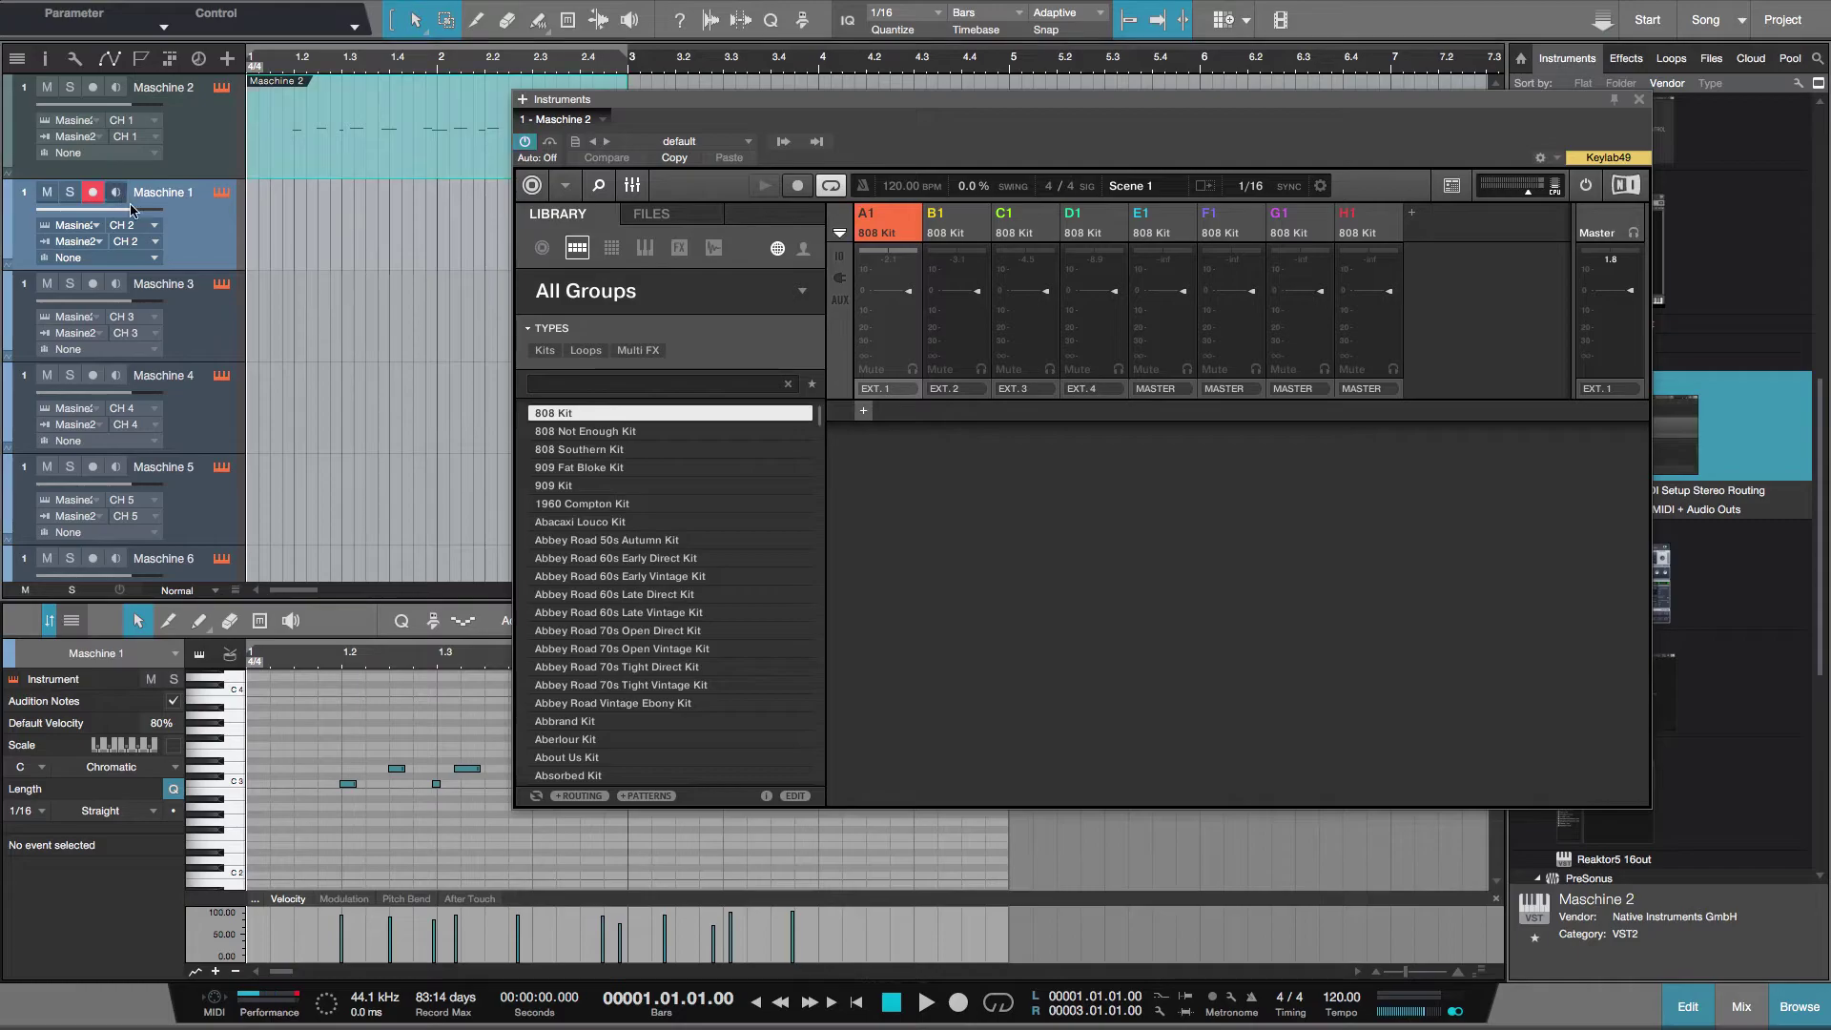
# Step: Load the 909 Kit into Maschine group B1 and switch Maschine to arranger view
pyautogui.click(975, 223)
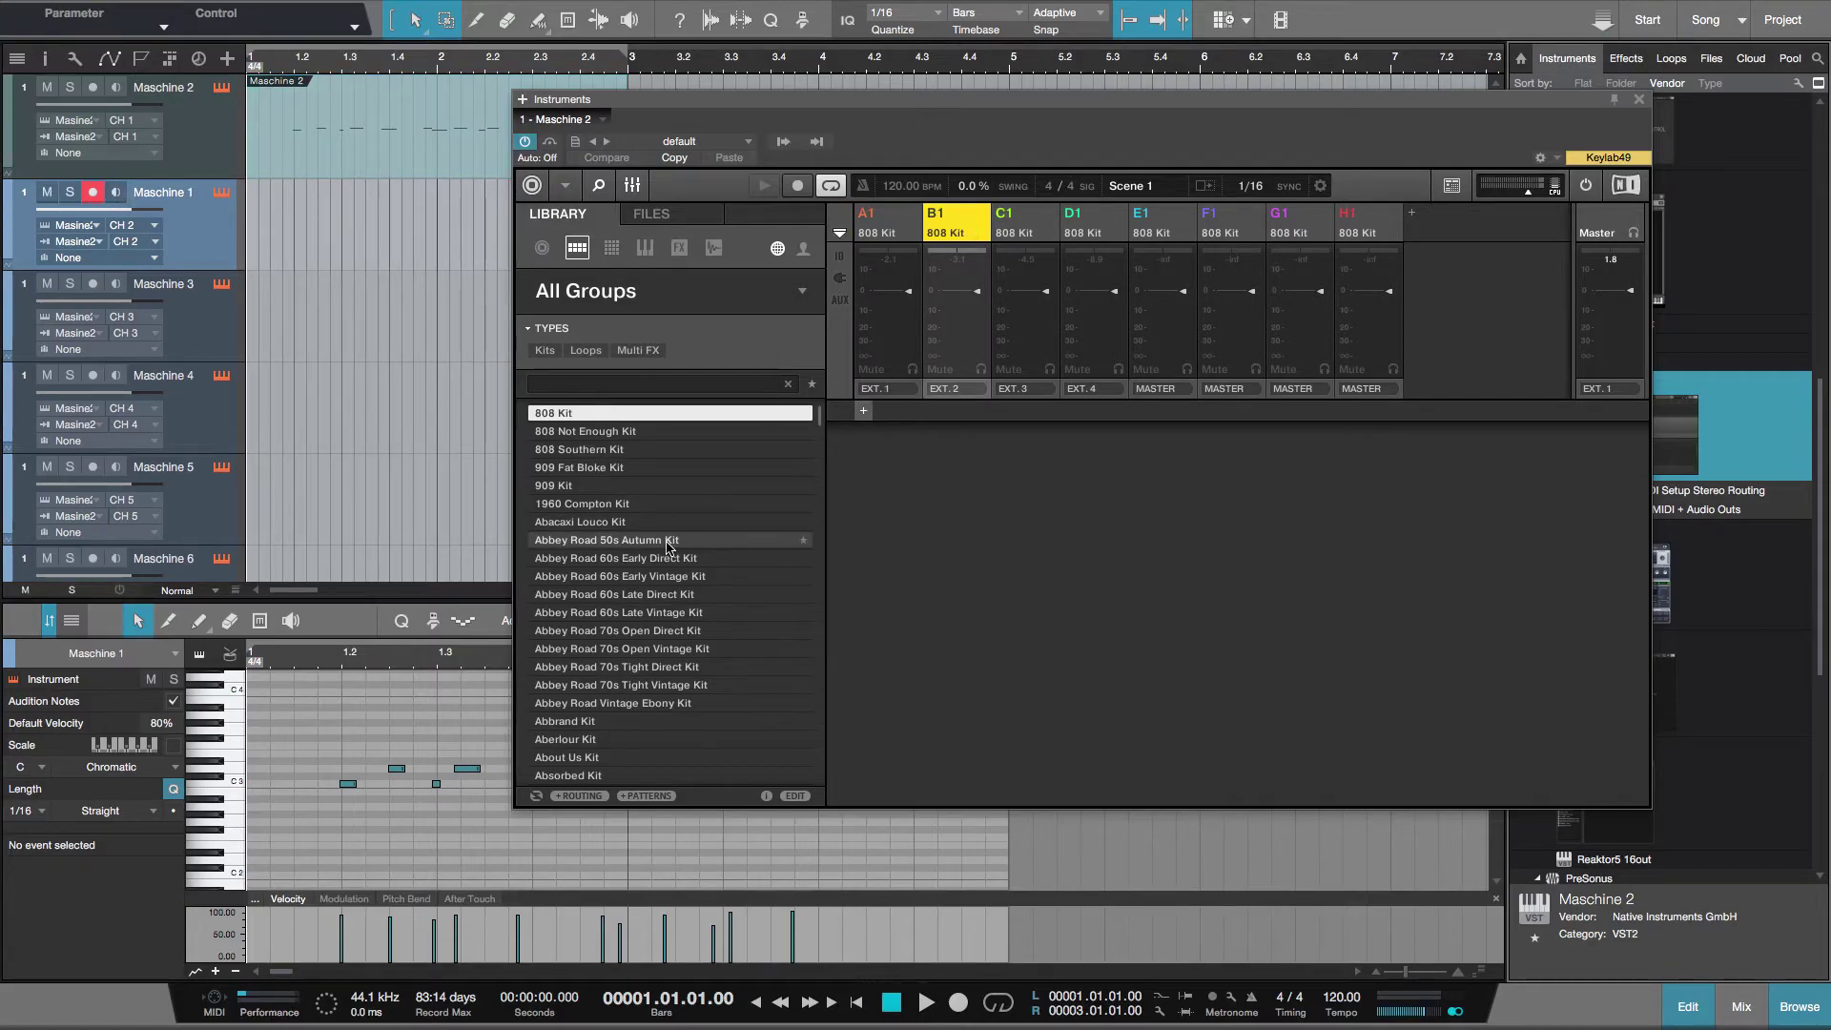
pyautogui.click(656, 487)
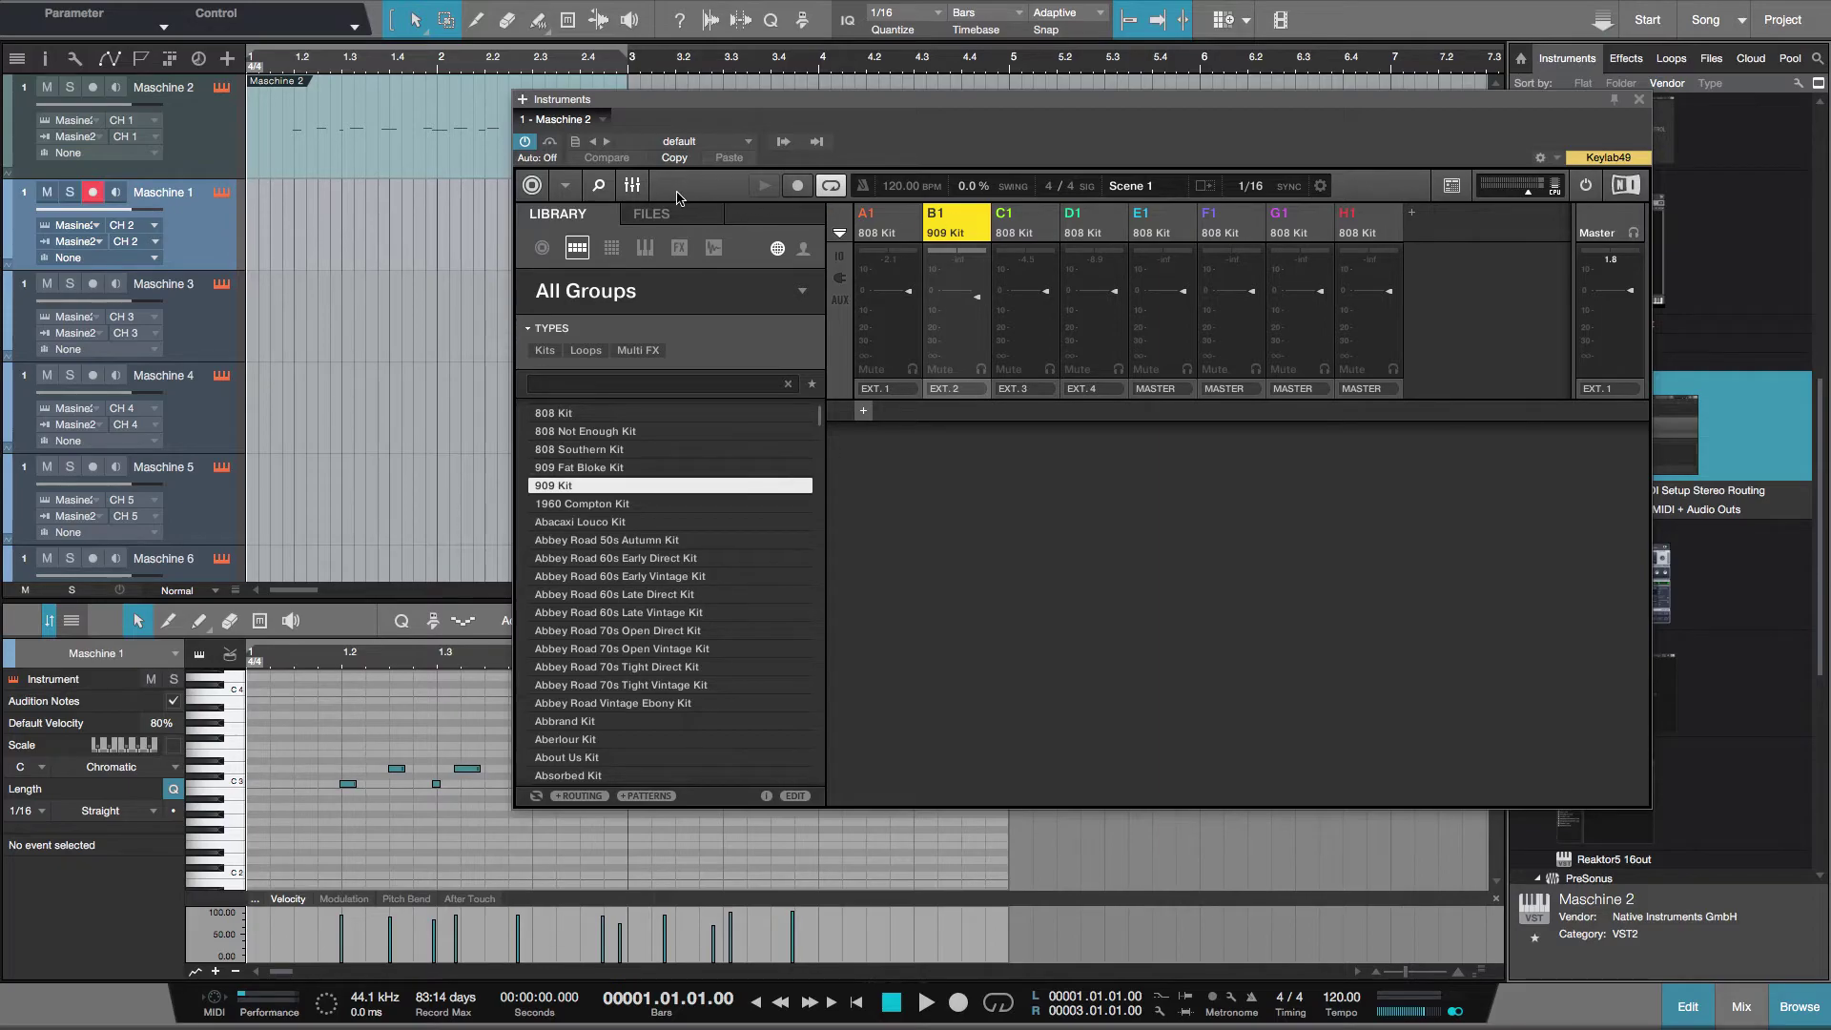
pyautogui.click(631, 186)
pyautogui.moveTo(853, 107); pyautogui.dragTo(831, 85)
# Step: Audition group A1's 808 Kit sounds and inspect the Snare 808 1 MIDI output channel
pyautogui.click(855, 276)
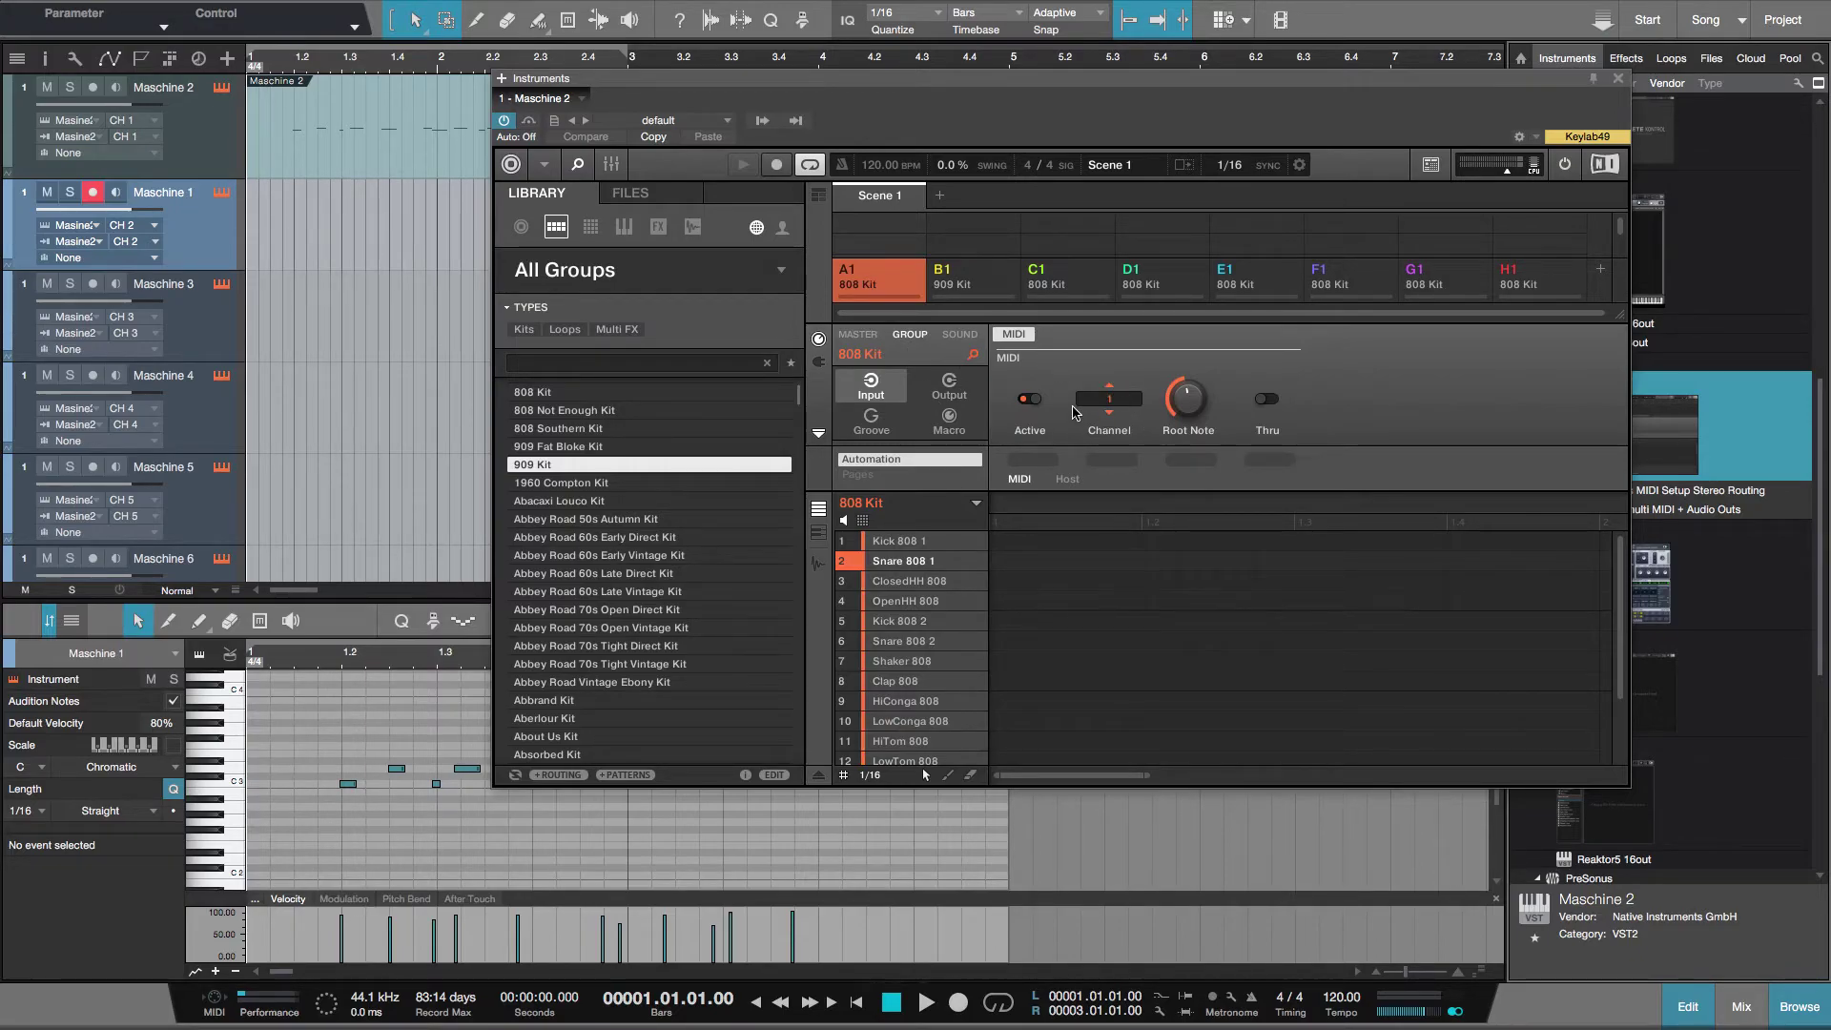
pyautogui.click(921, 637)
pyautogui.click(904, 621)
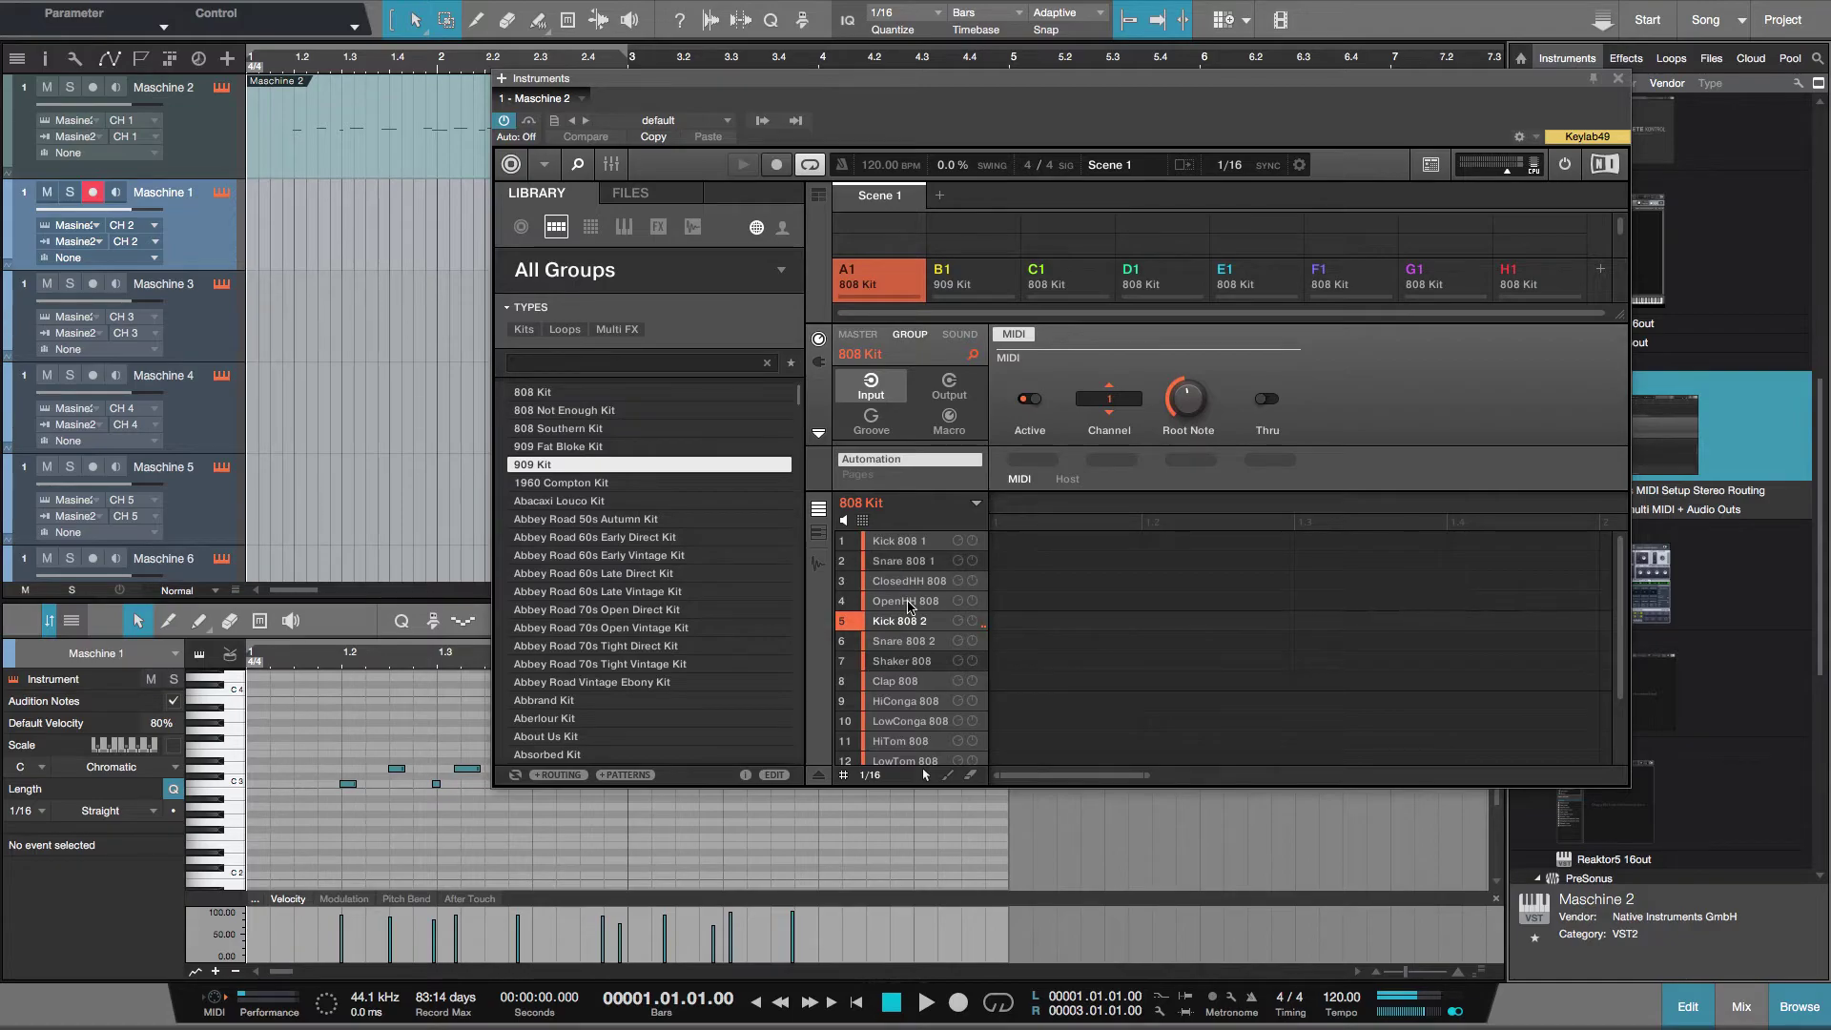
pyautogui.click(928, 743)
pyautogui.click(921, 642)
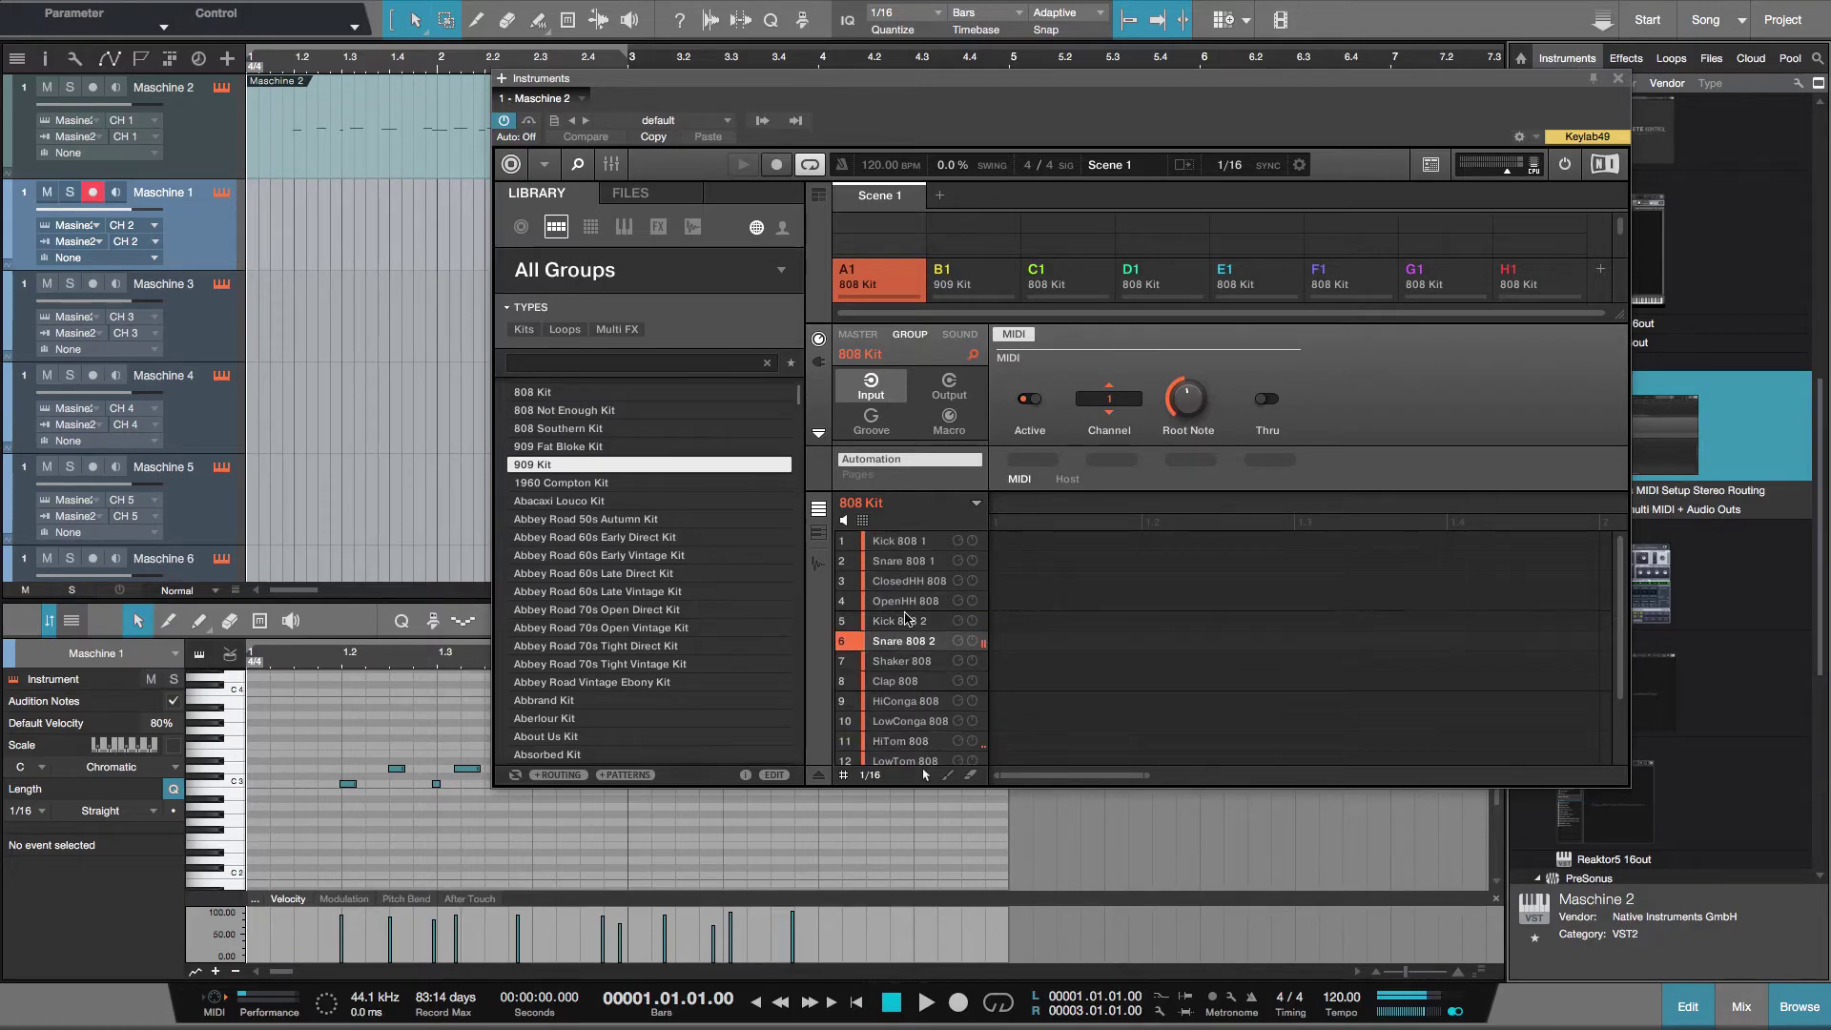
pyautogui.click(908, 563)
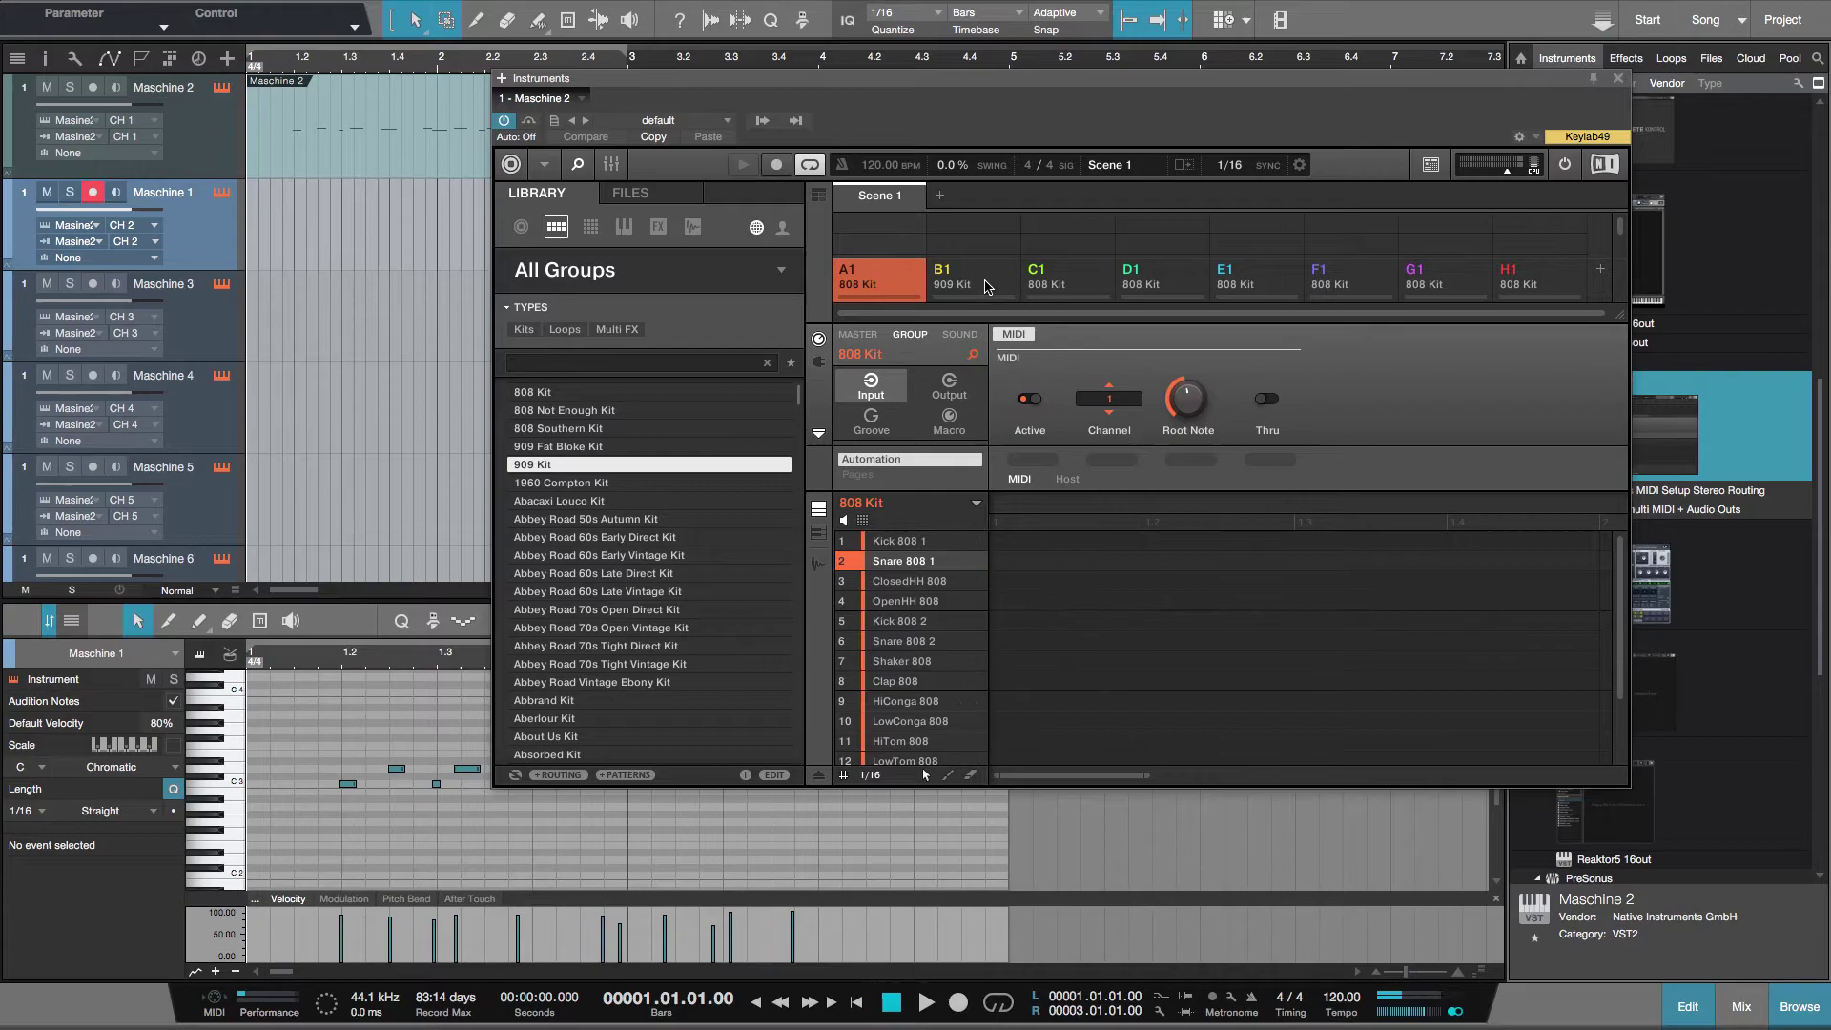
pyautogui.click(960, 334)
pyautogui.click(951, 385)
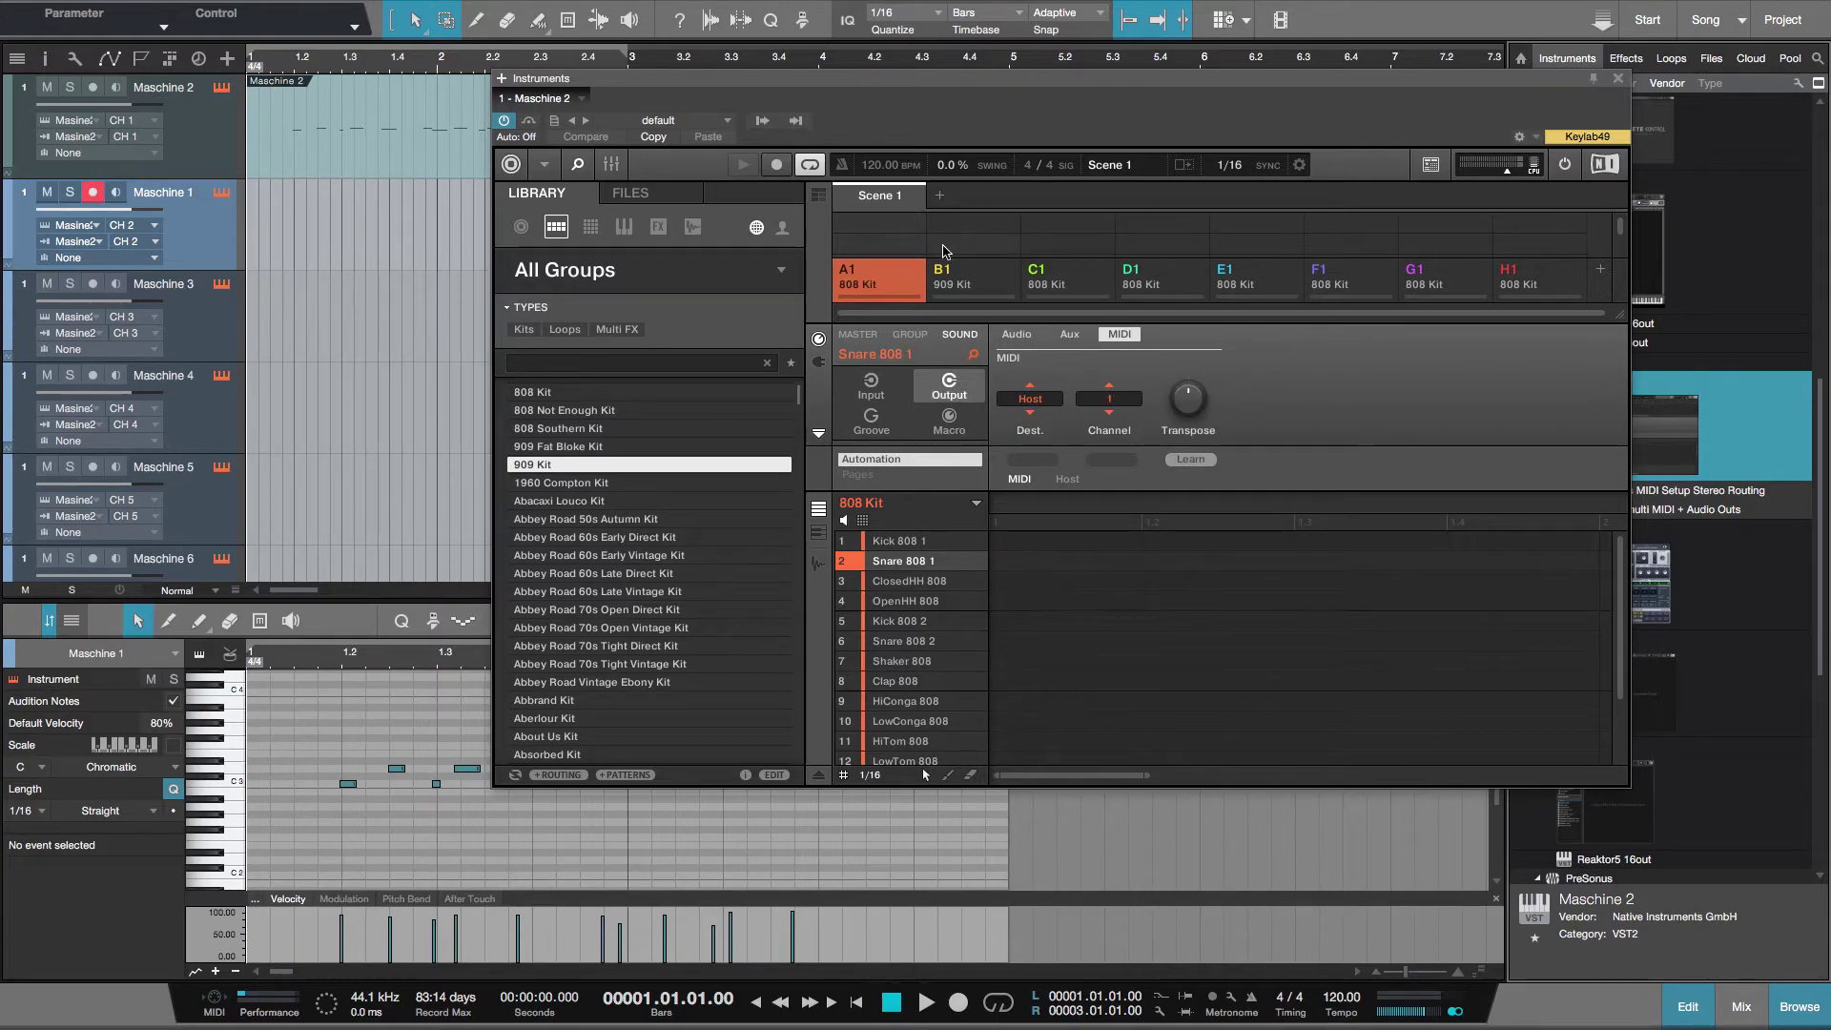
# Step: Compare group B1's MIDI channel with A1's, confirming B sends on channel 2
pyautogui.click(966, 279)
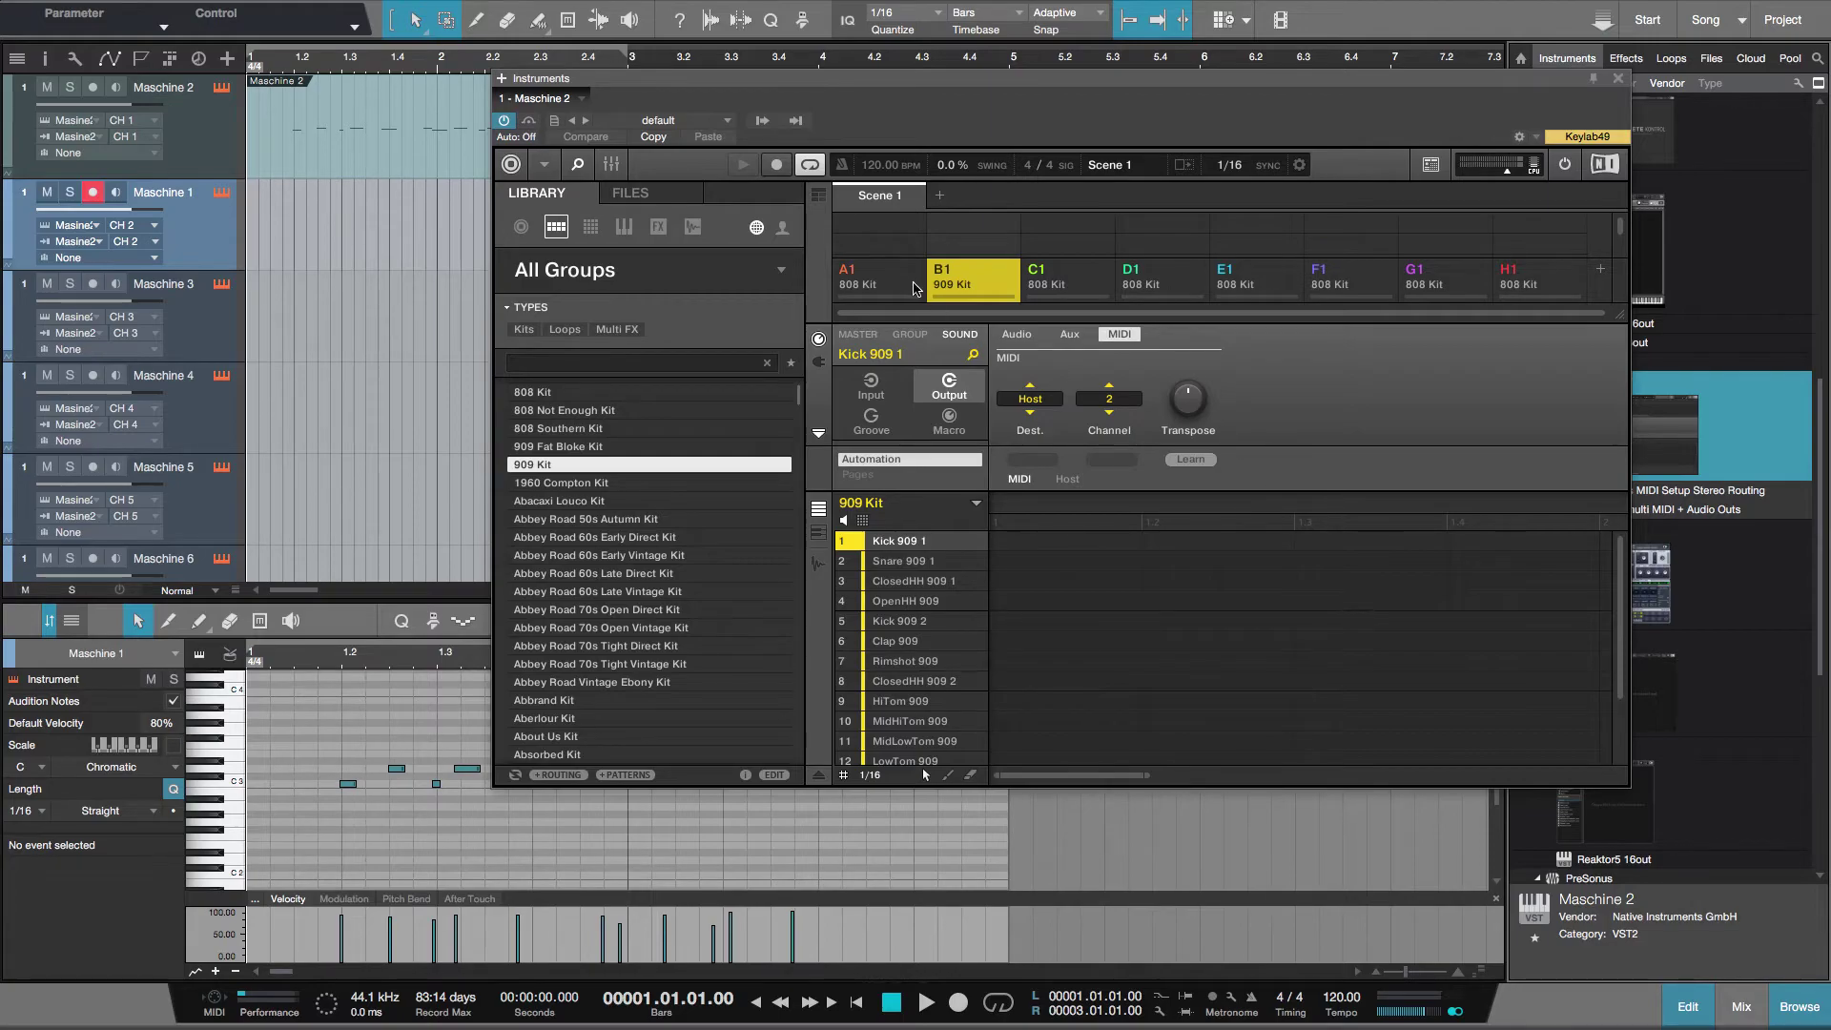
pyautogui.click(913, 288)
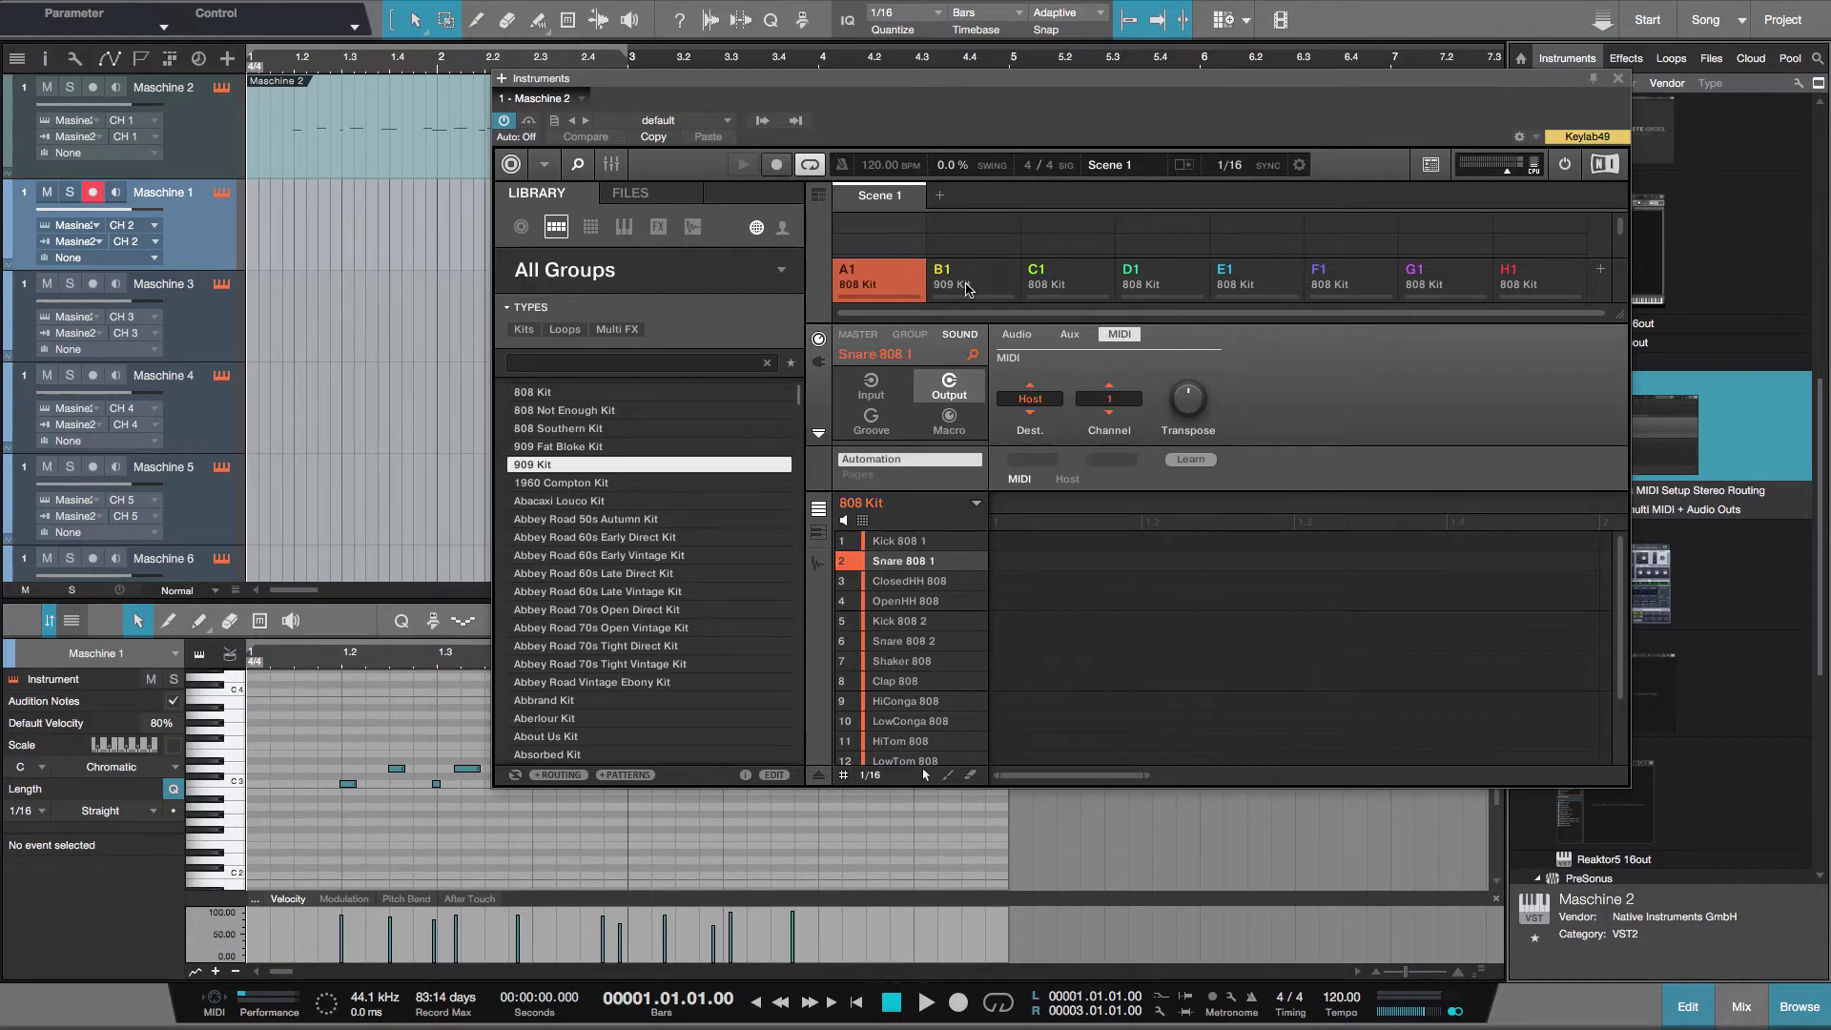
pyautogui.click(968, 289)
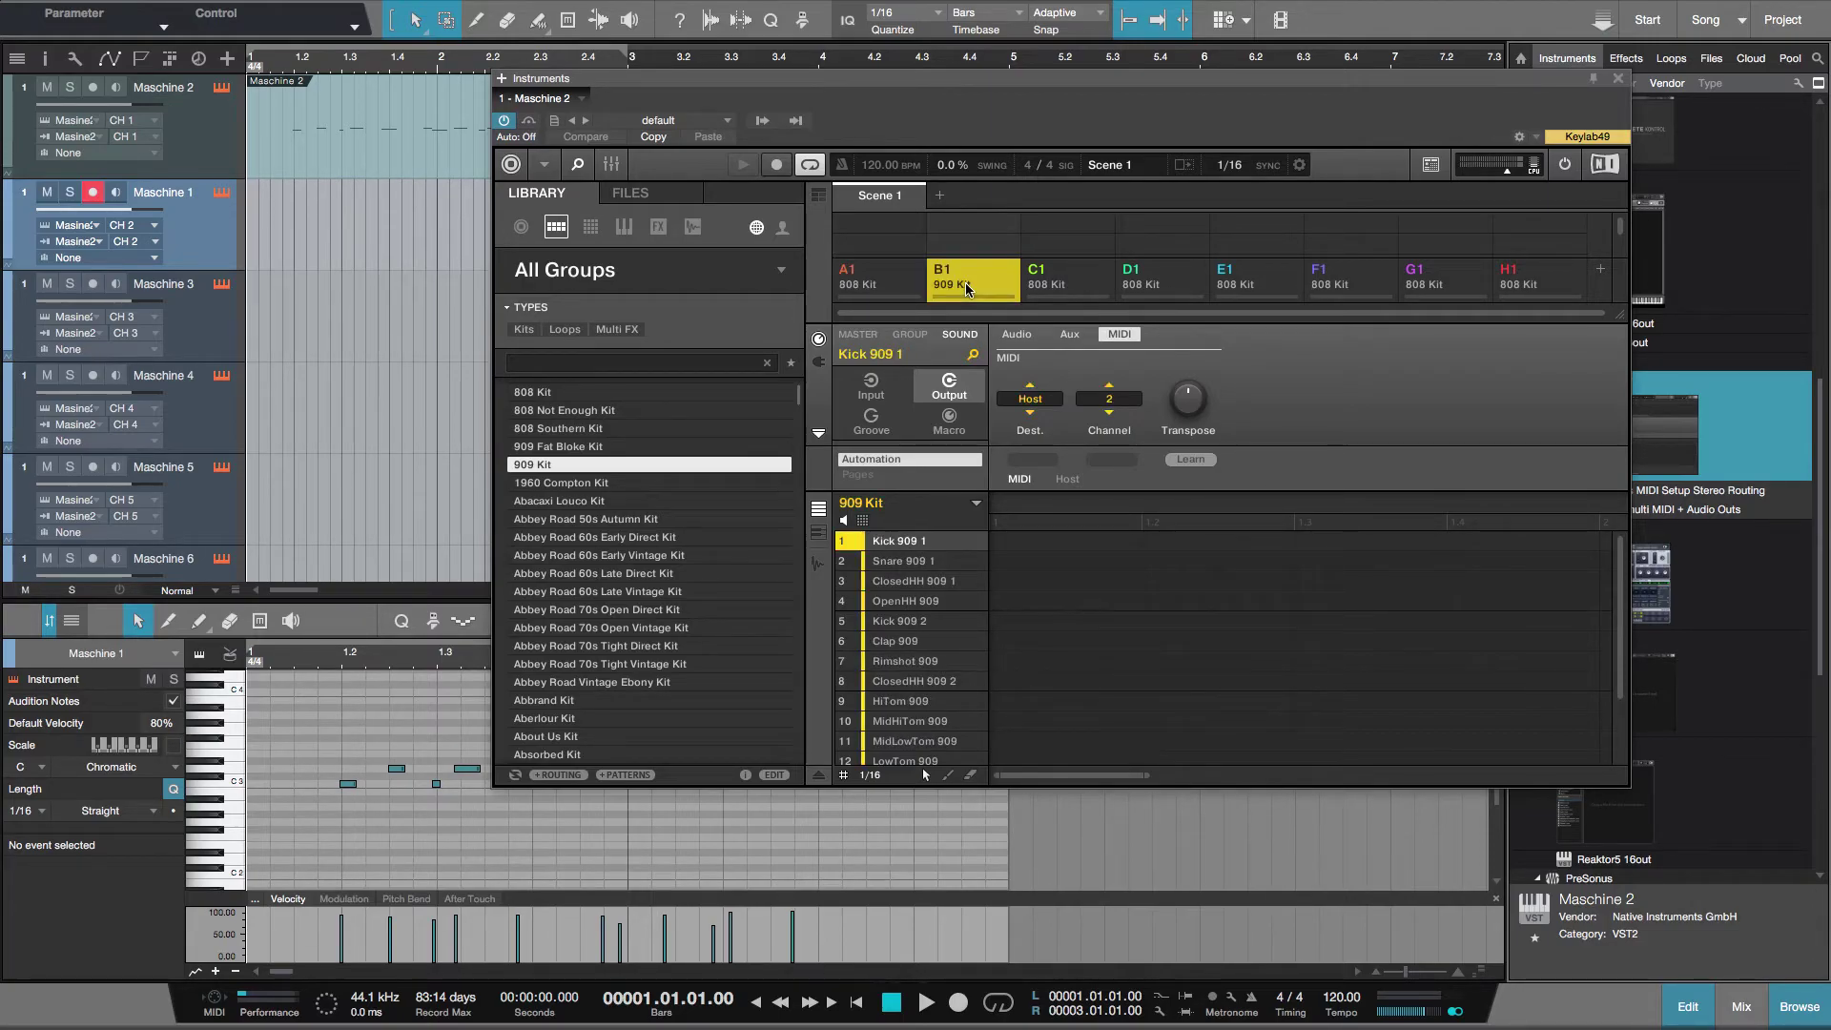
# Step: Enable Maschine 1 monitoring, rename tracks GROUP A, GROUP B, GROUP C, and arm GROUP B
pyautogui.click(188, 234)
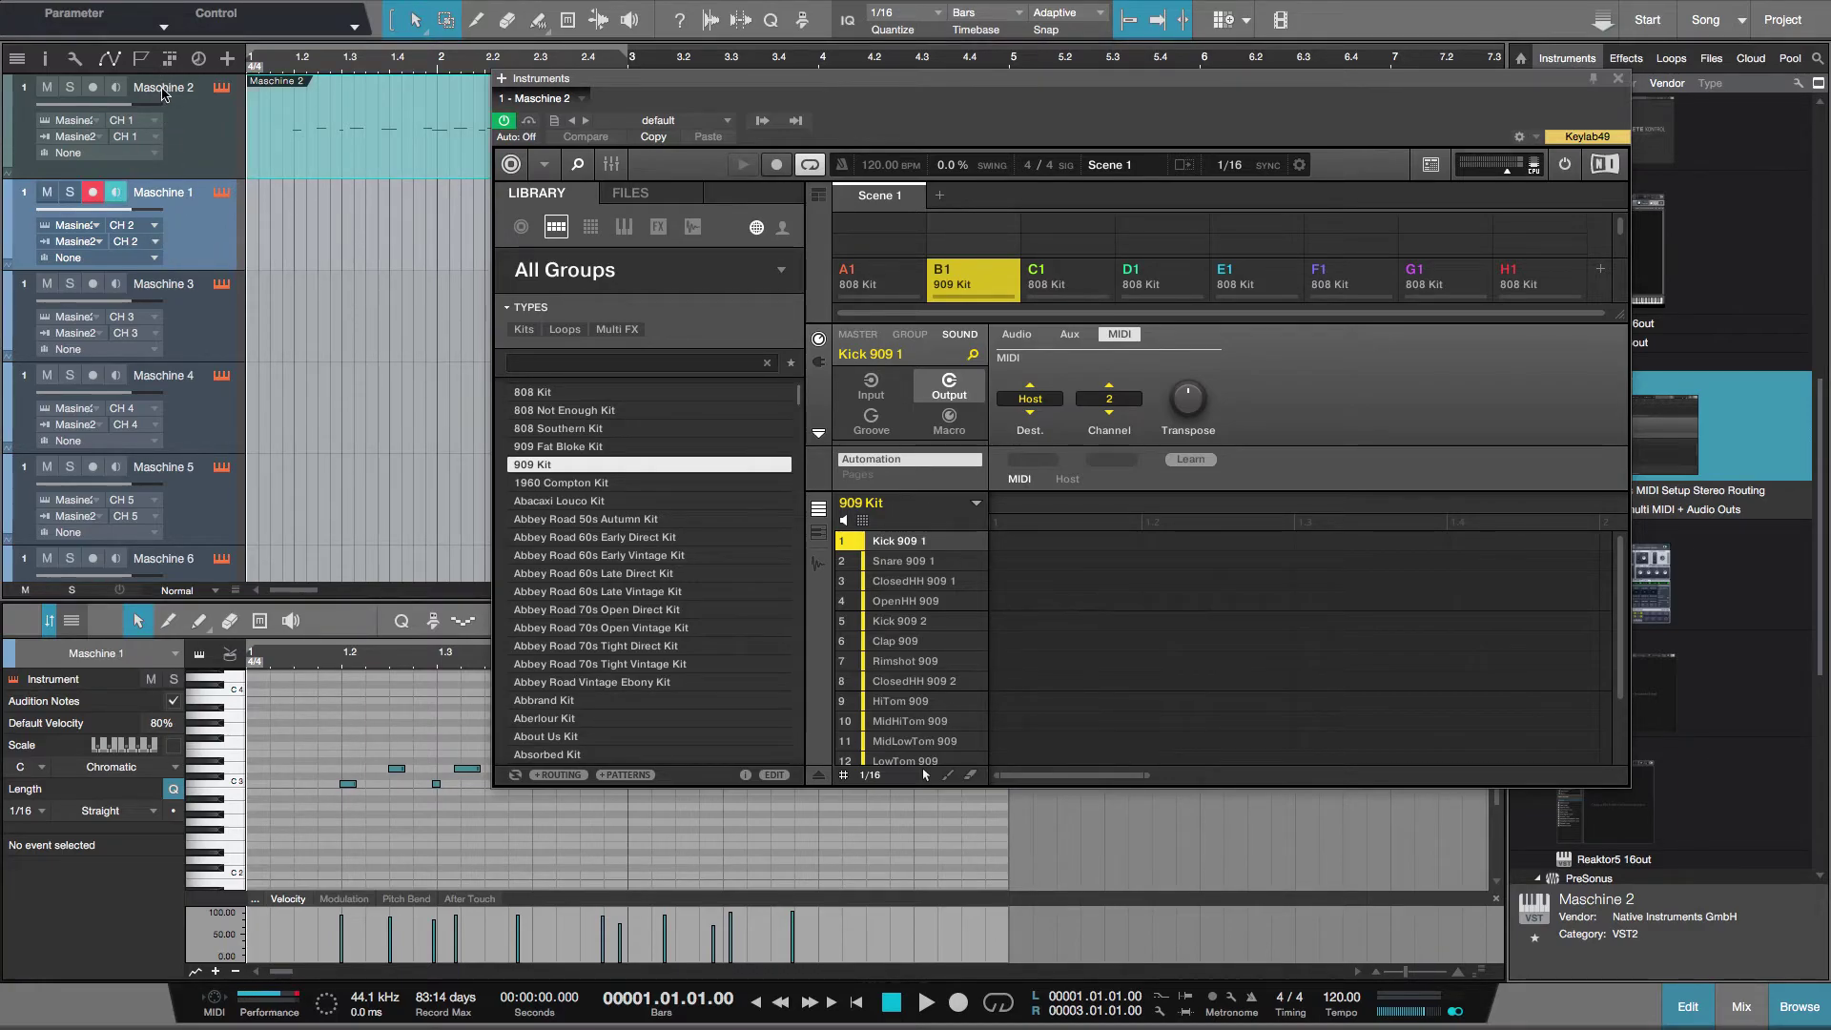
pyautogui.doubleClick(164, 90)
pyautogui.write('GROUP A')
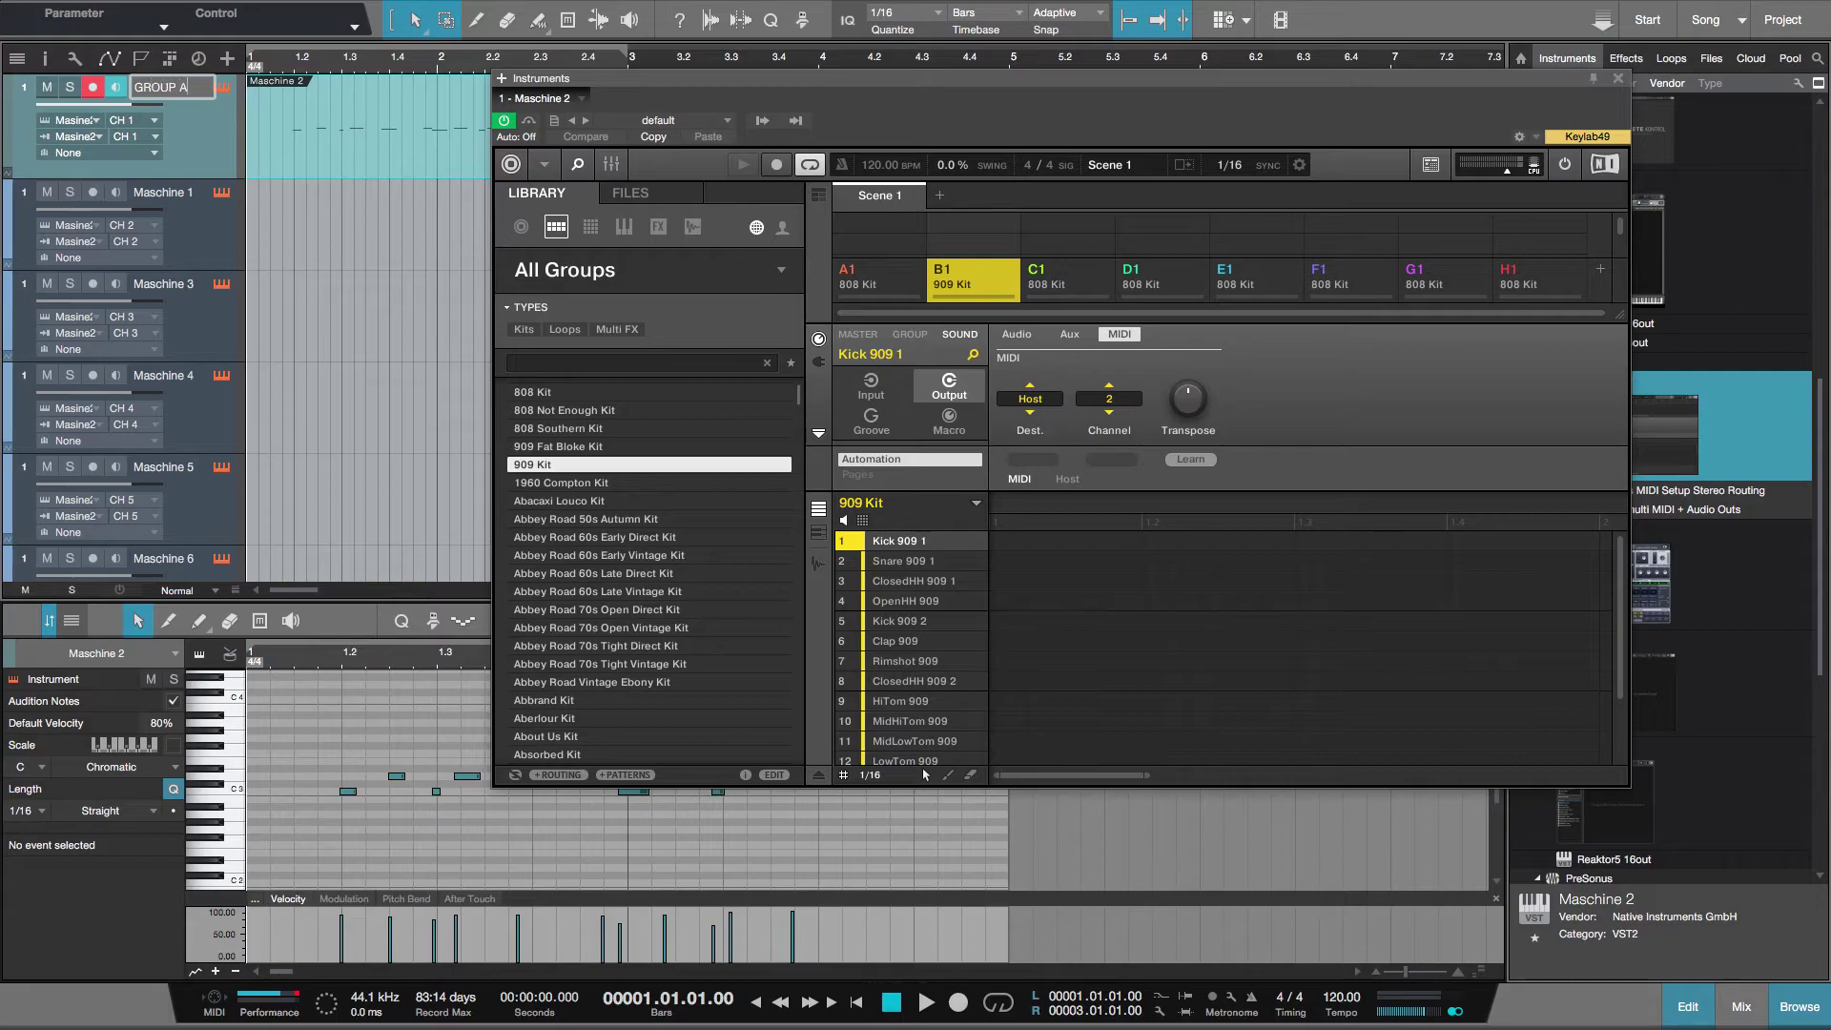
pyautogui.press('Return')
pyautogui.doubleClick(160, 194)
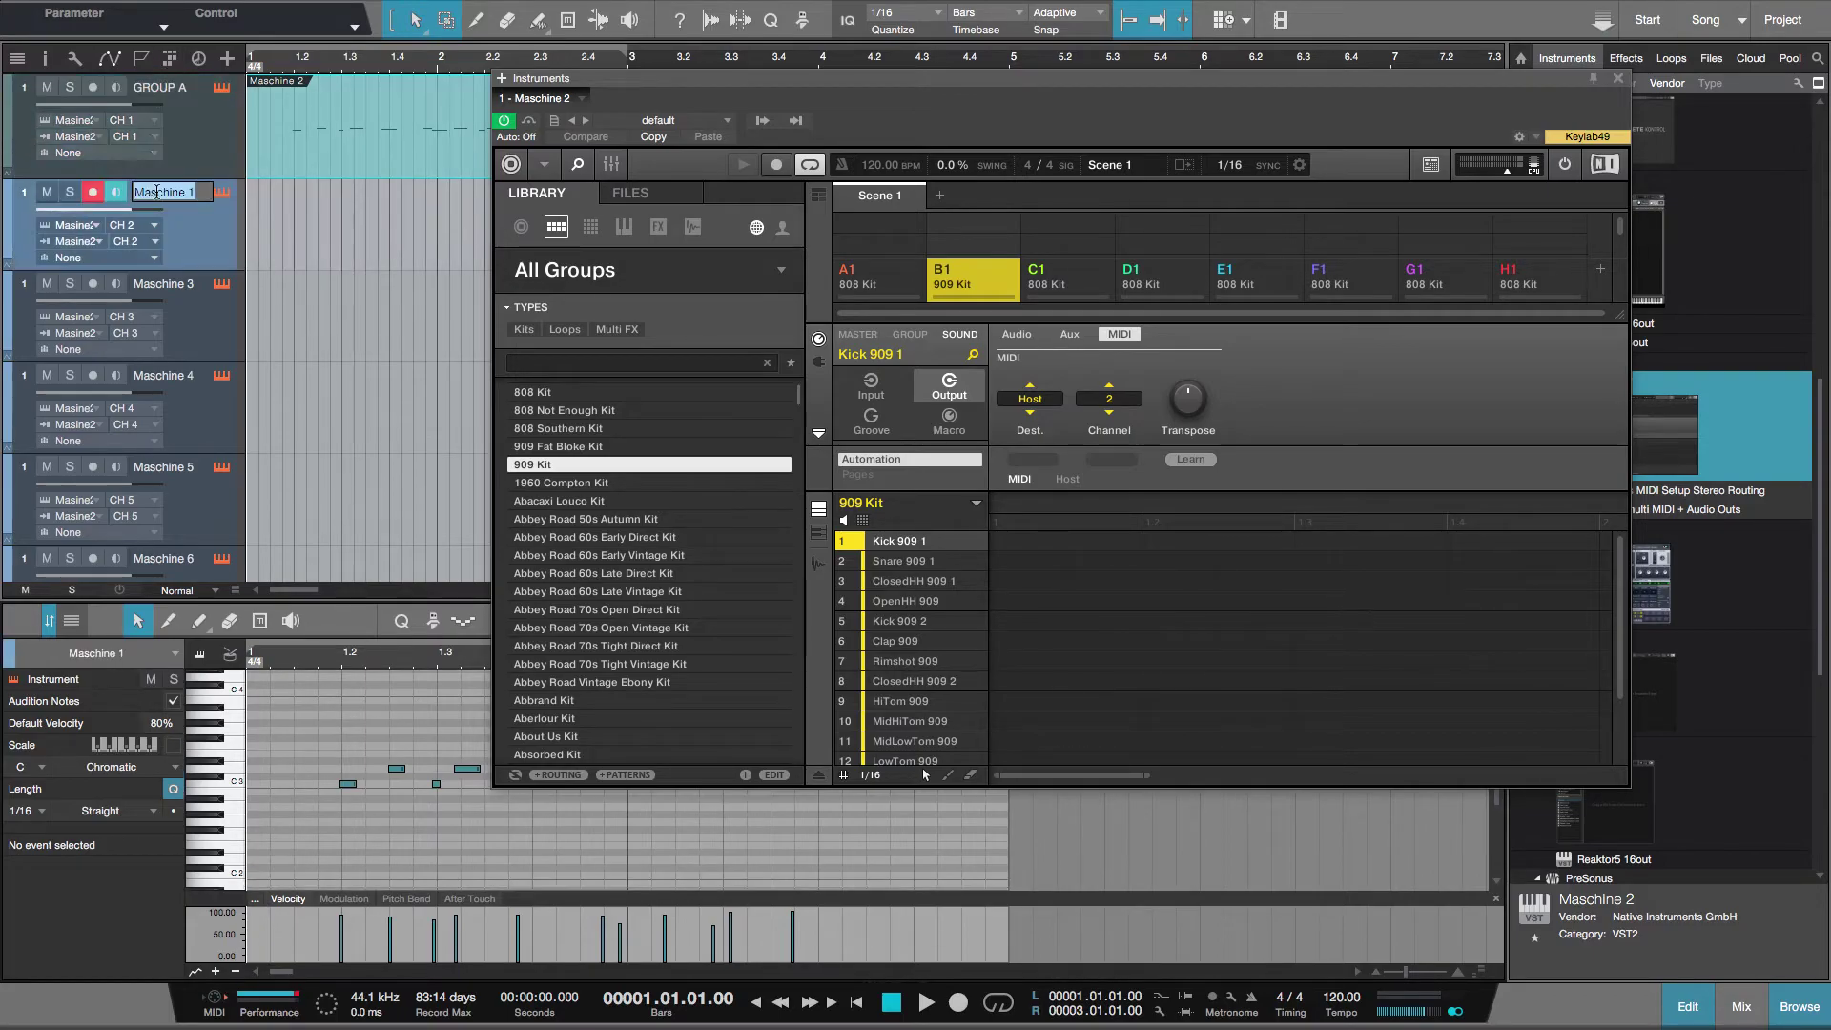
pyautogui.write('GROUP B')
pyautogui.press('Return')
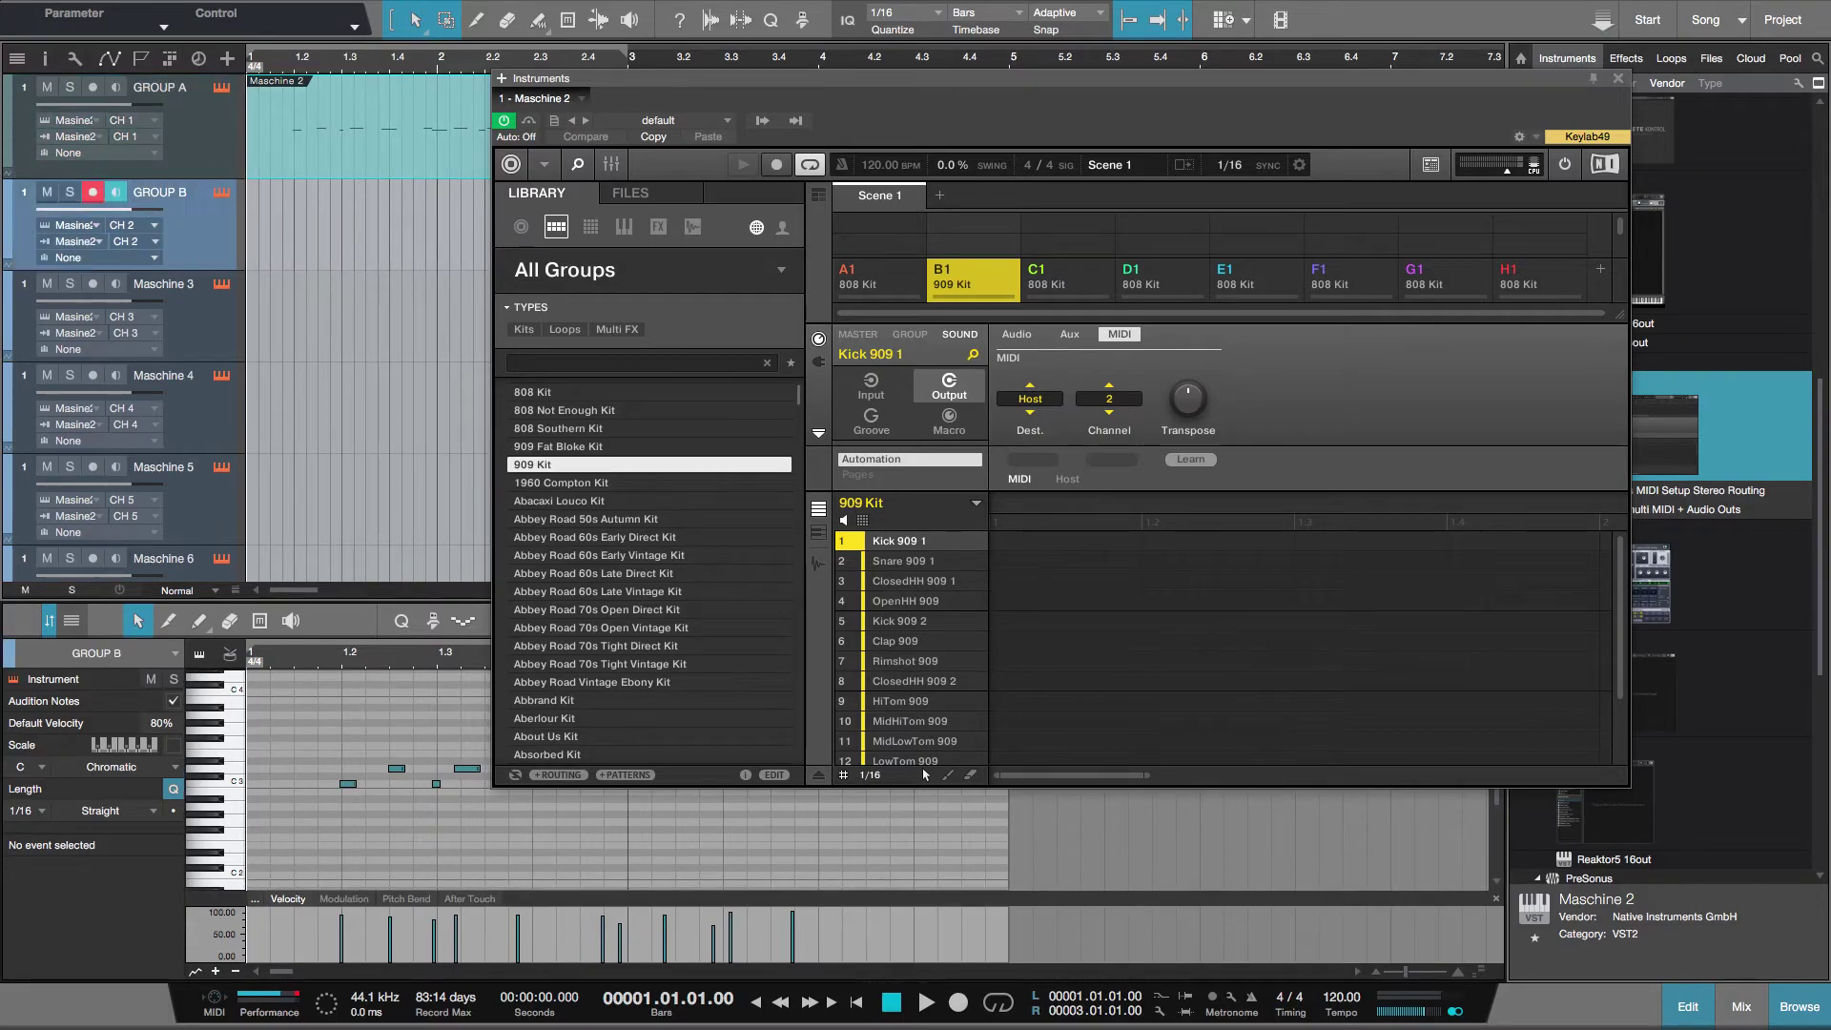
pyautogui.doubleClick(168, 284)
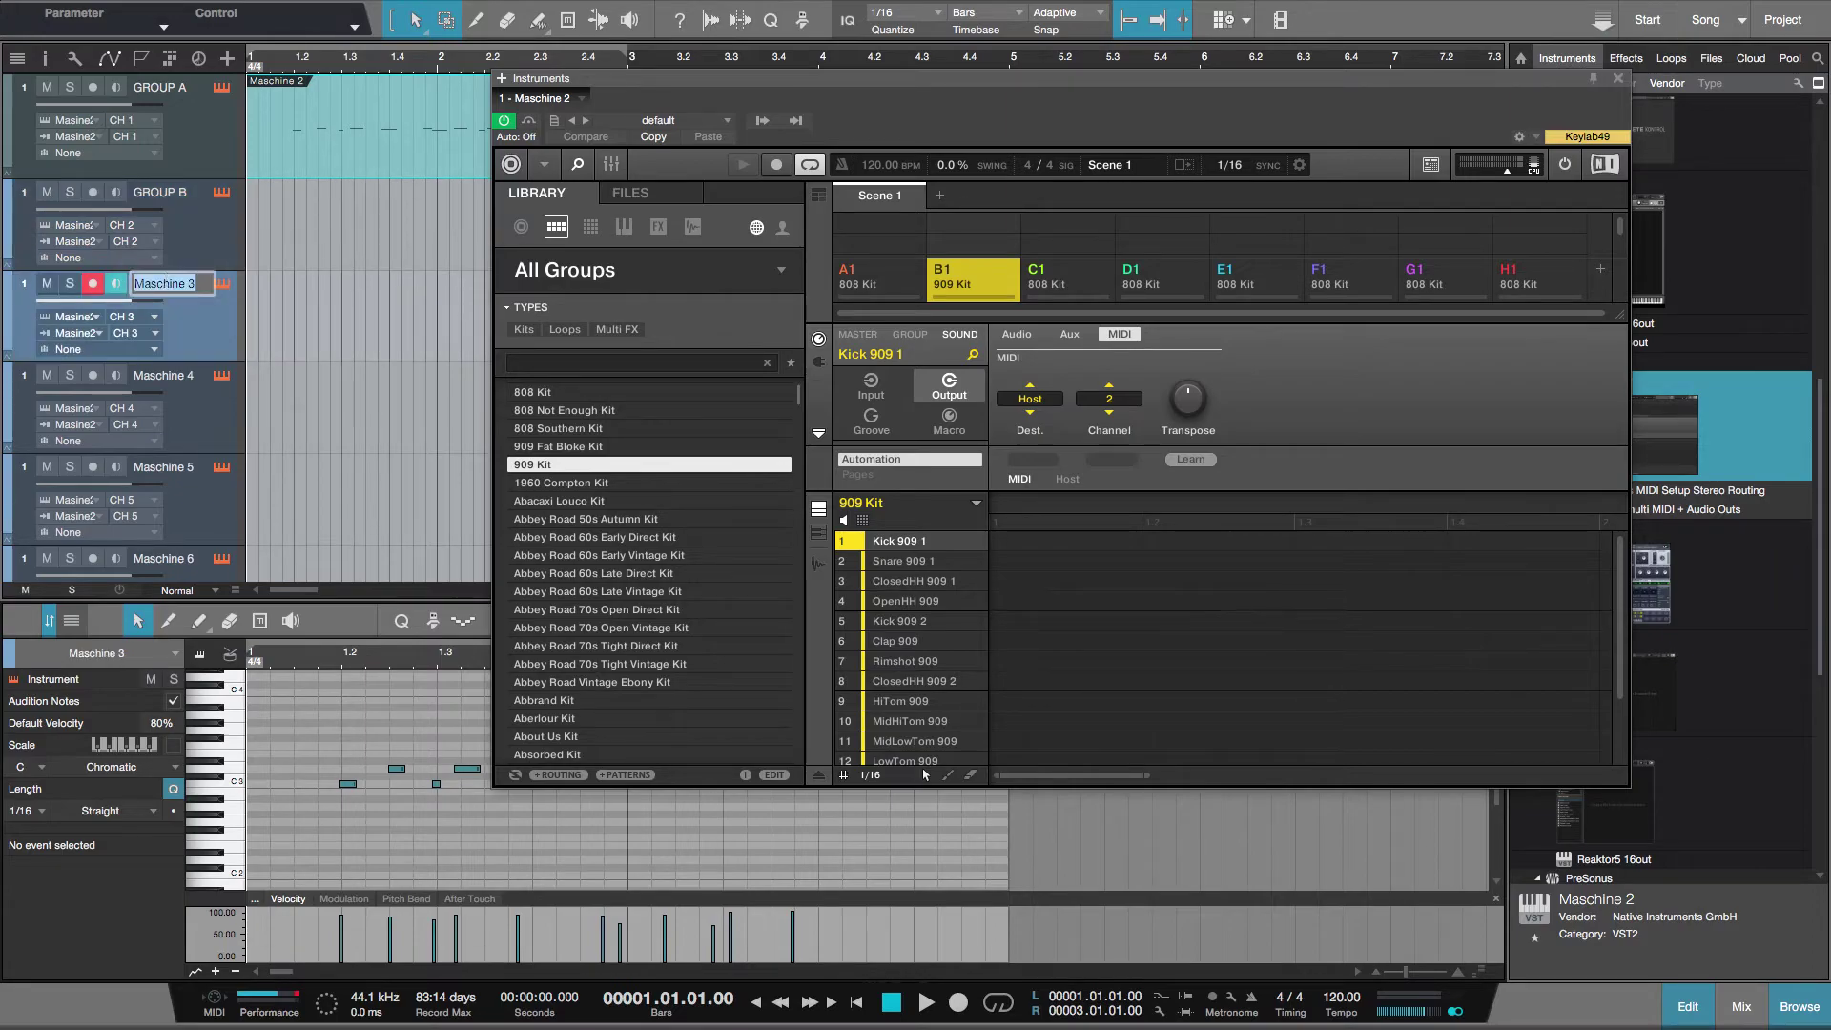
pyautogui.write('GROUP C')
pyautogui.press('Return')
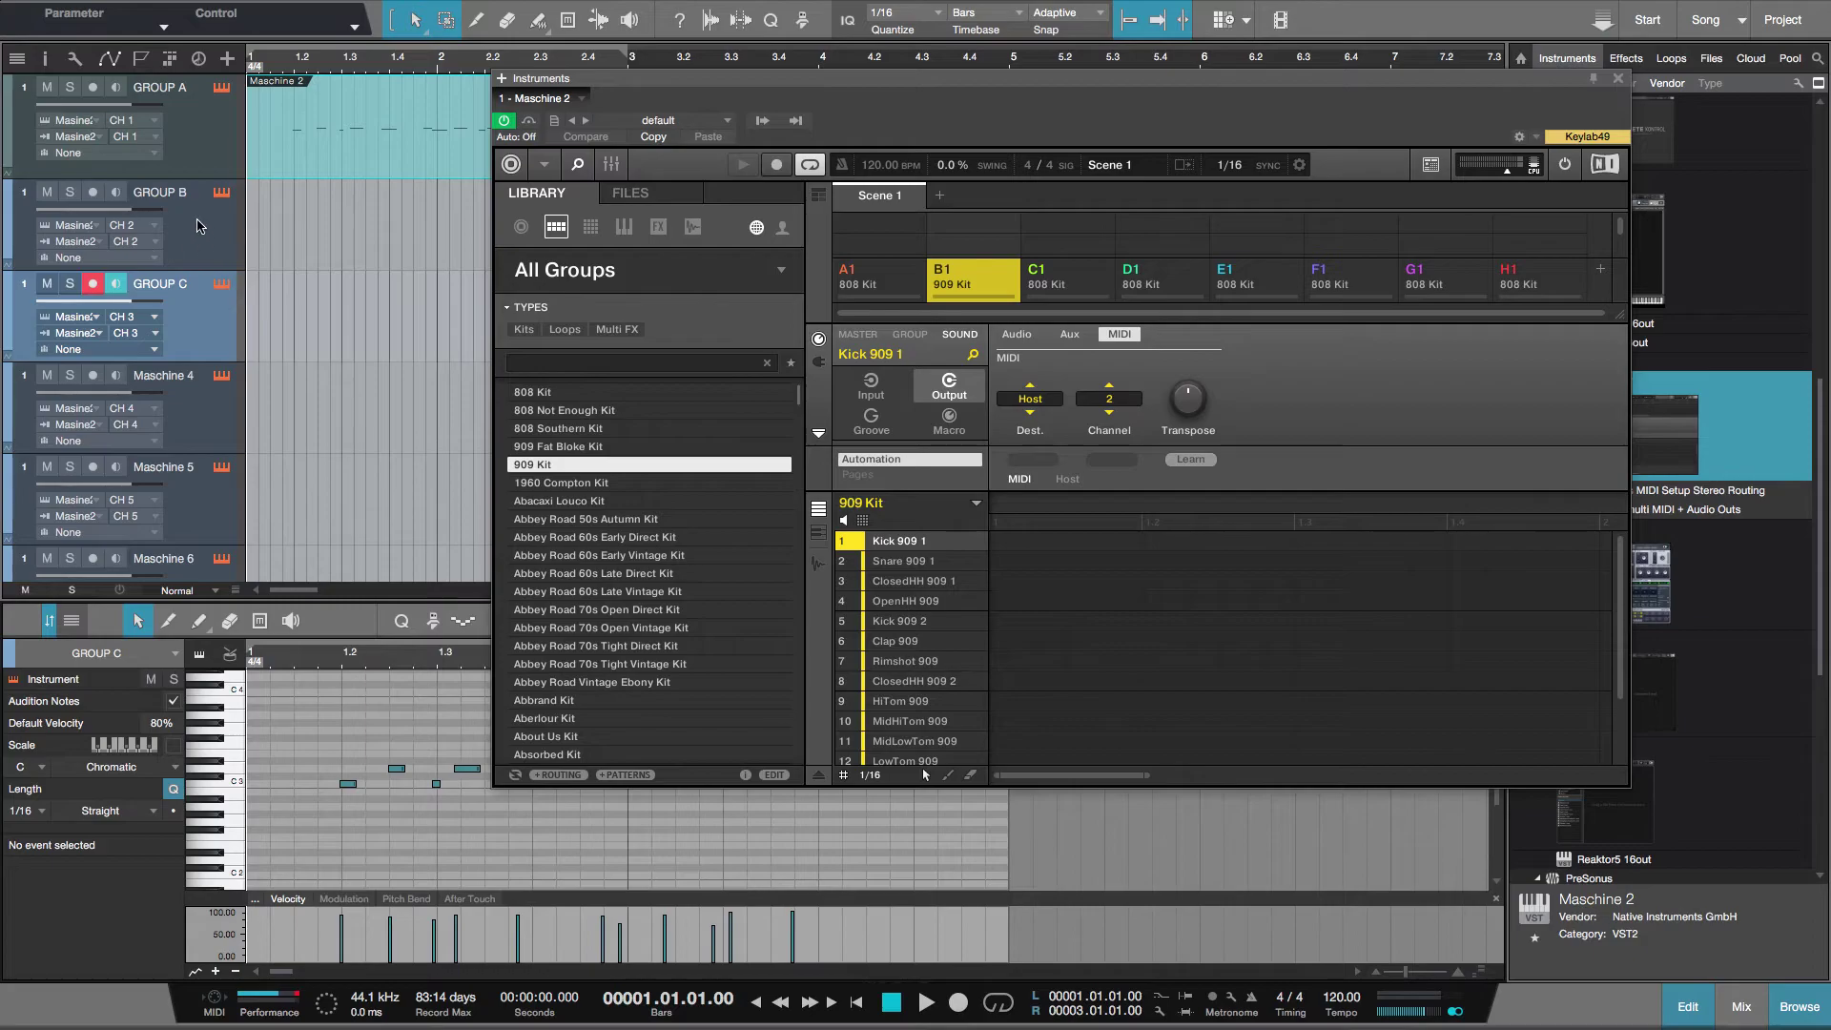
pyautogui.click(201, 226)
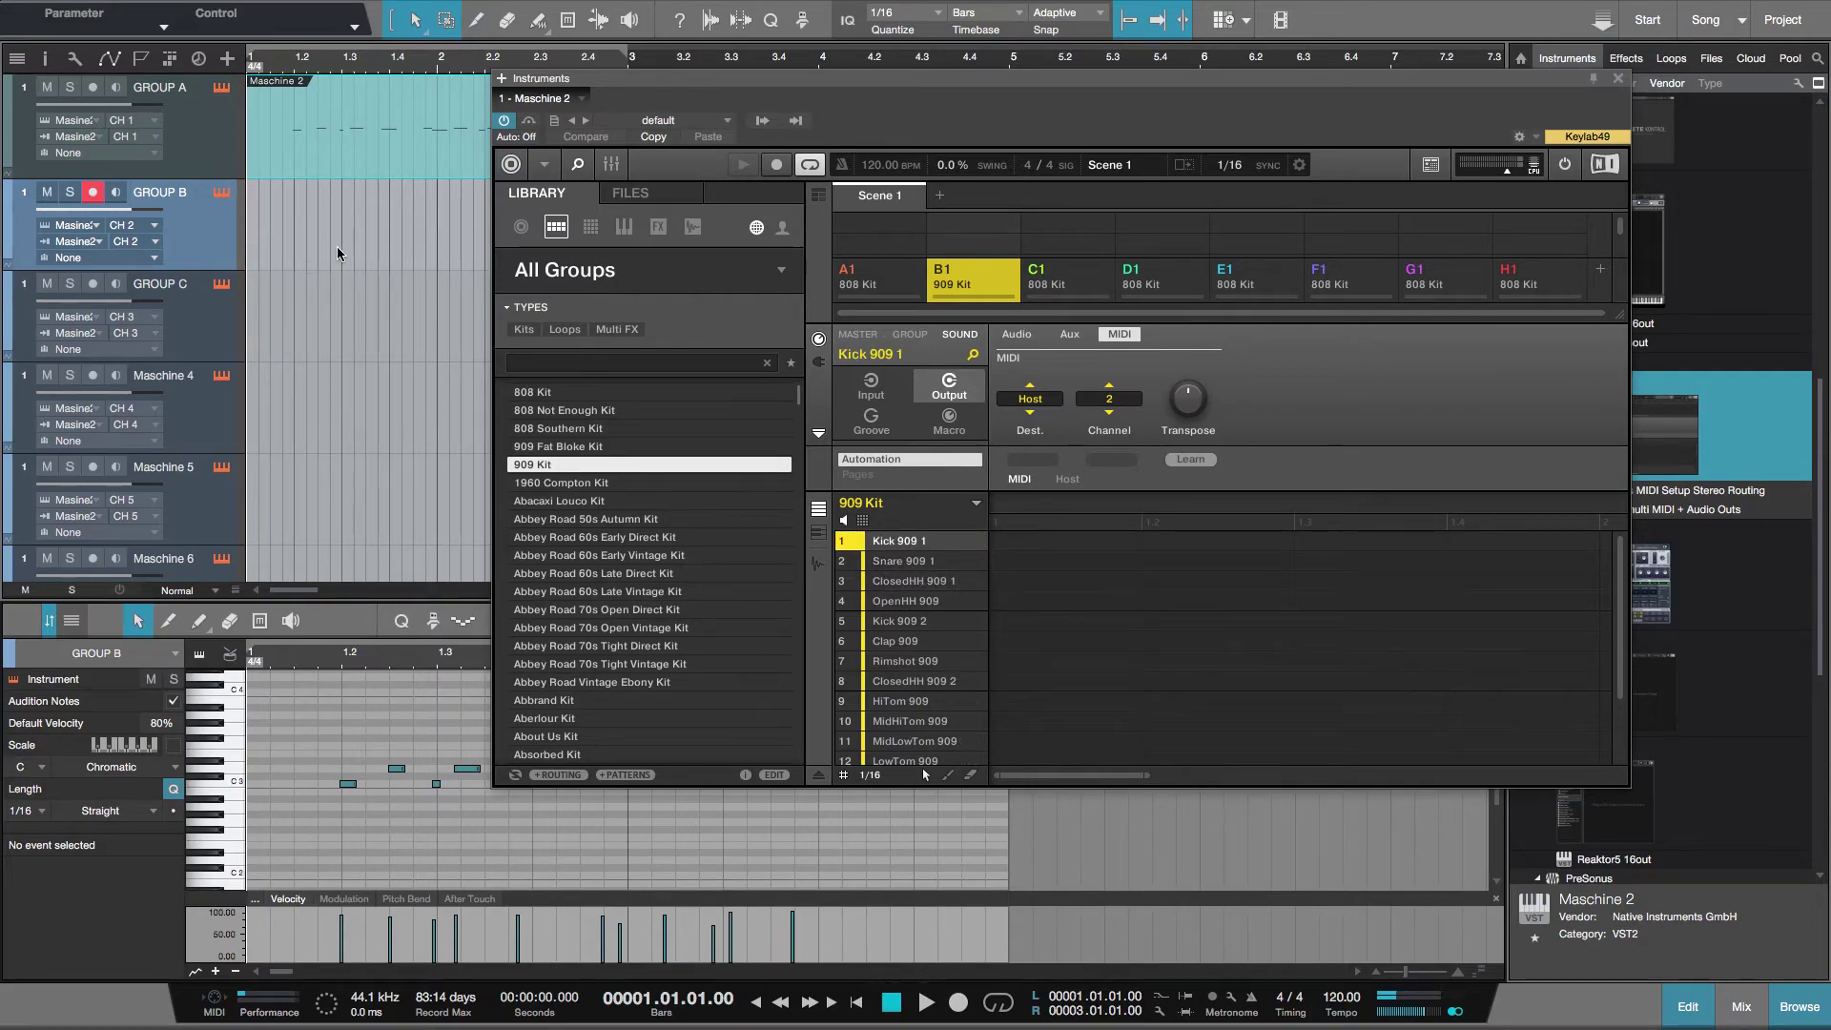
# Step: Record a test pass of MIDI on GROUP B, then stop playback
pyautogui.press('KP_Multiply')
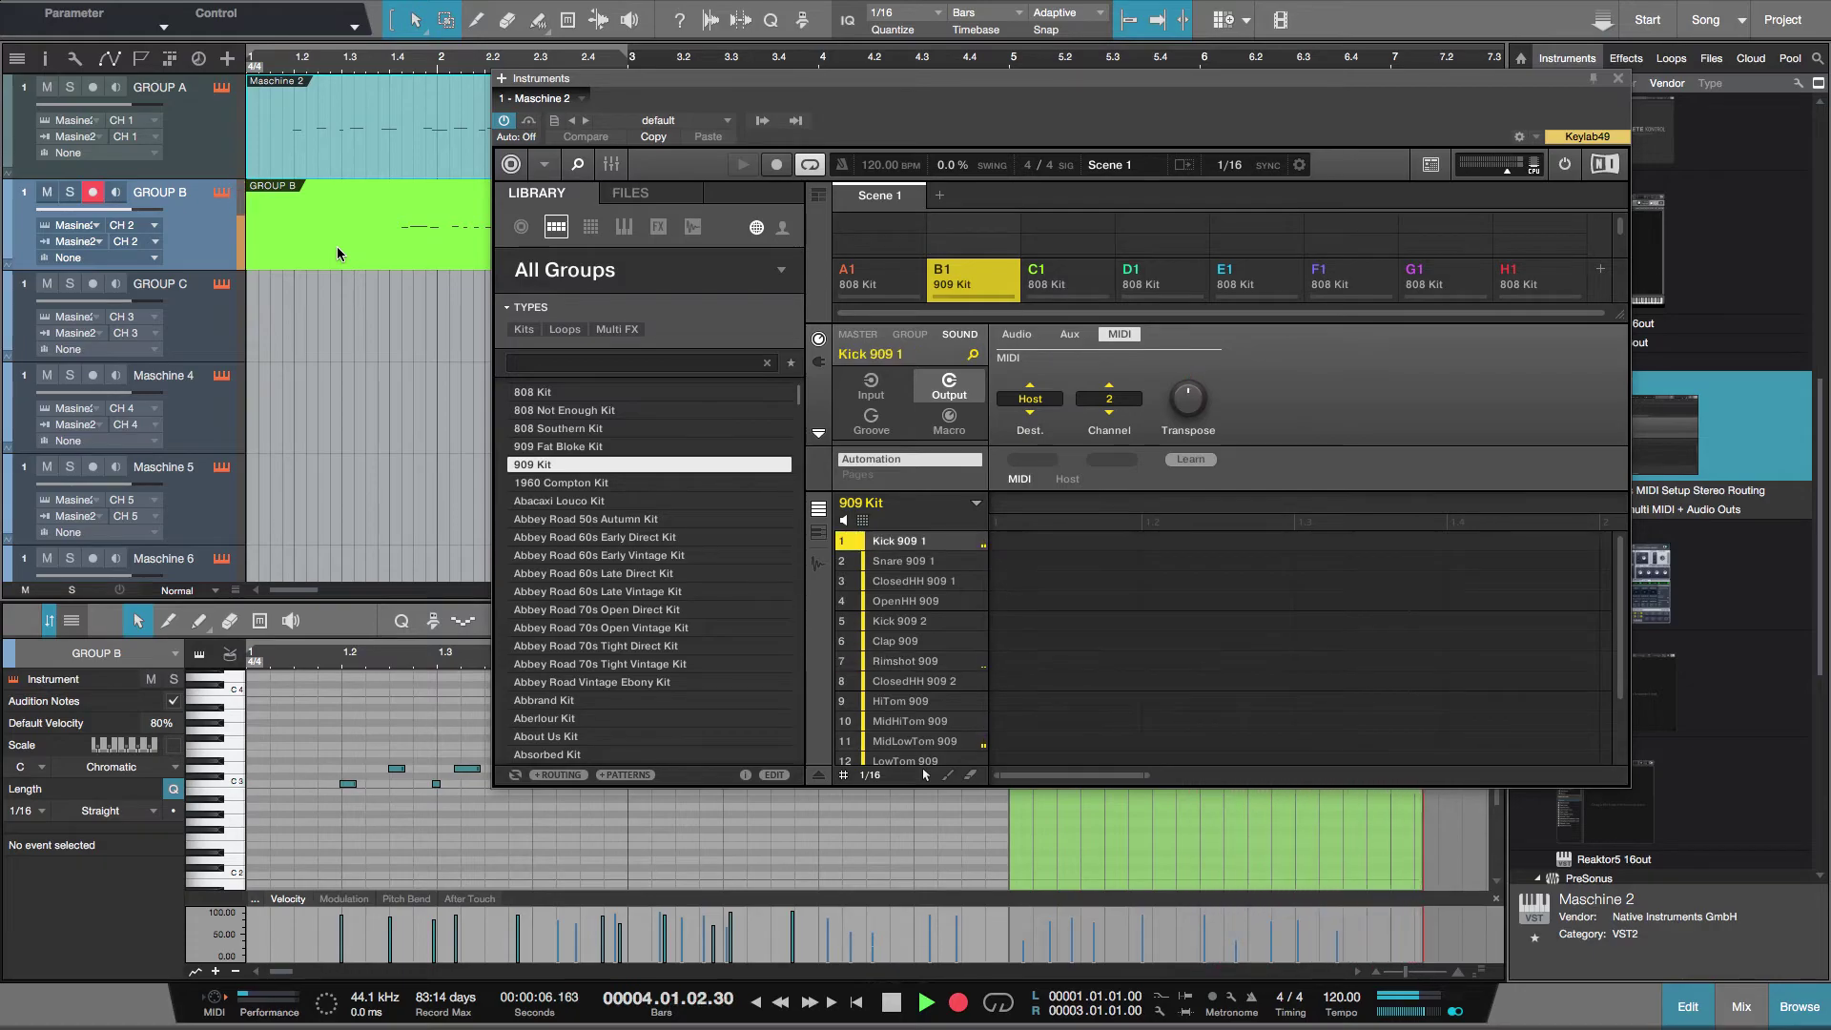
pyautogui.press('KP_Multiply')
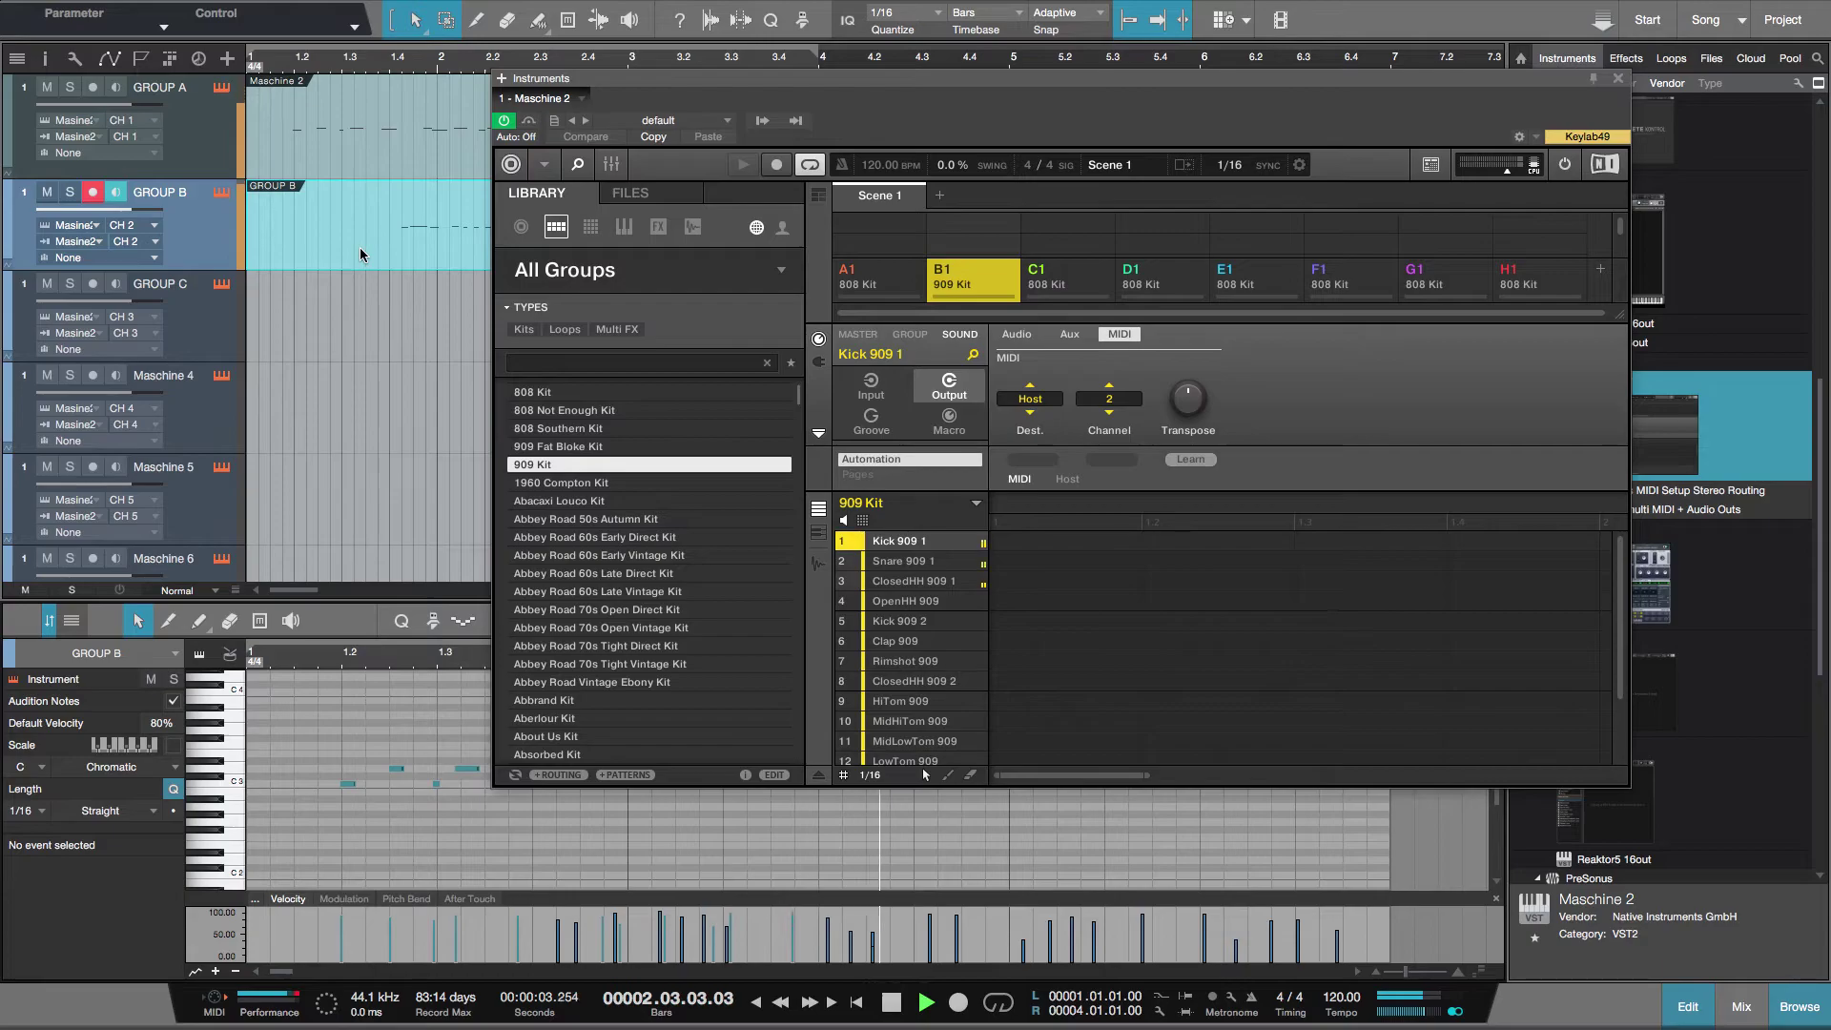
pyautogui.press('space')
# Step: Delete the recorded events from the GROUP A and GROUP B tracks
pyautogui.click(344, 170)
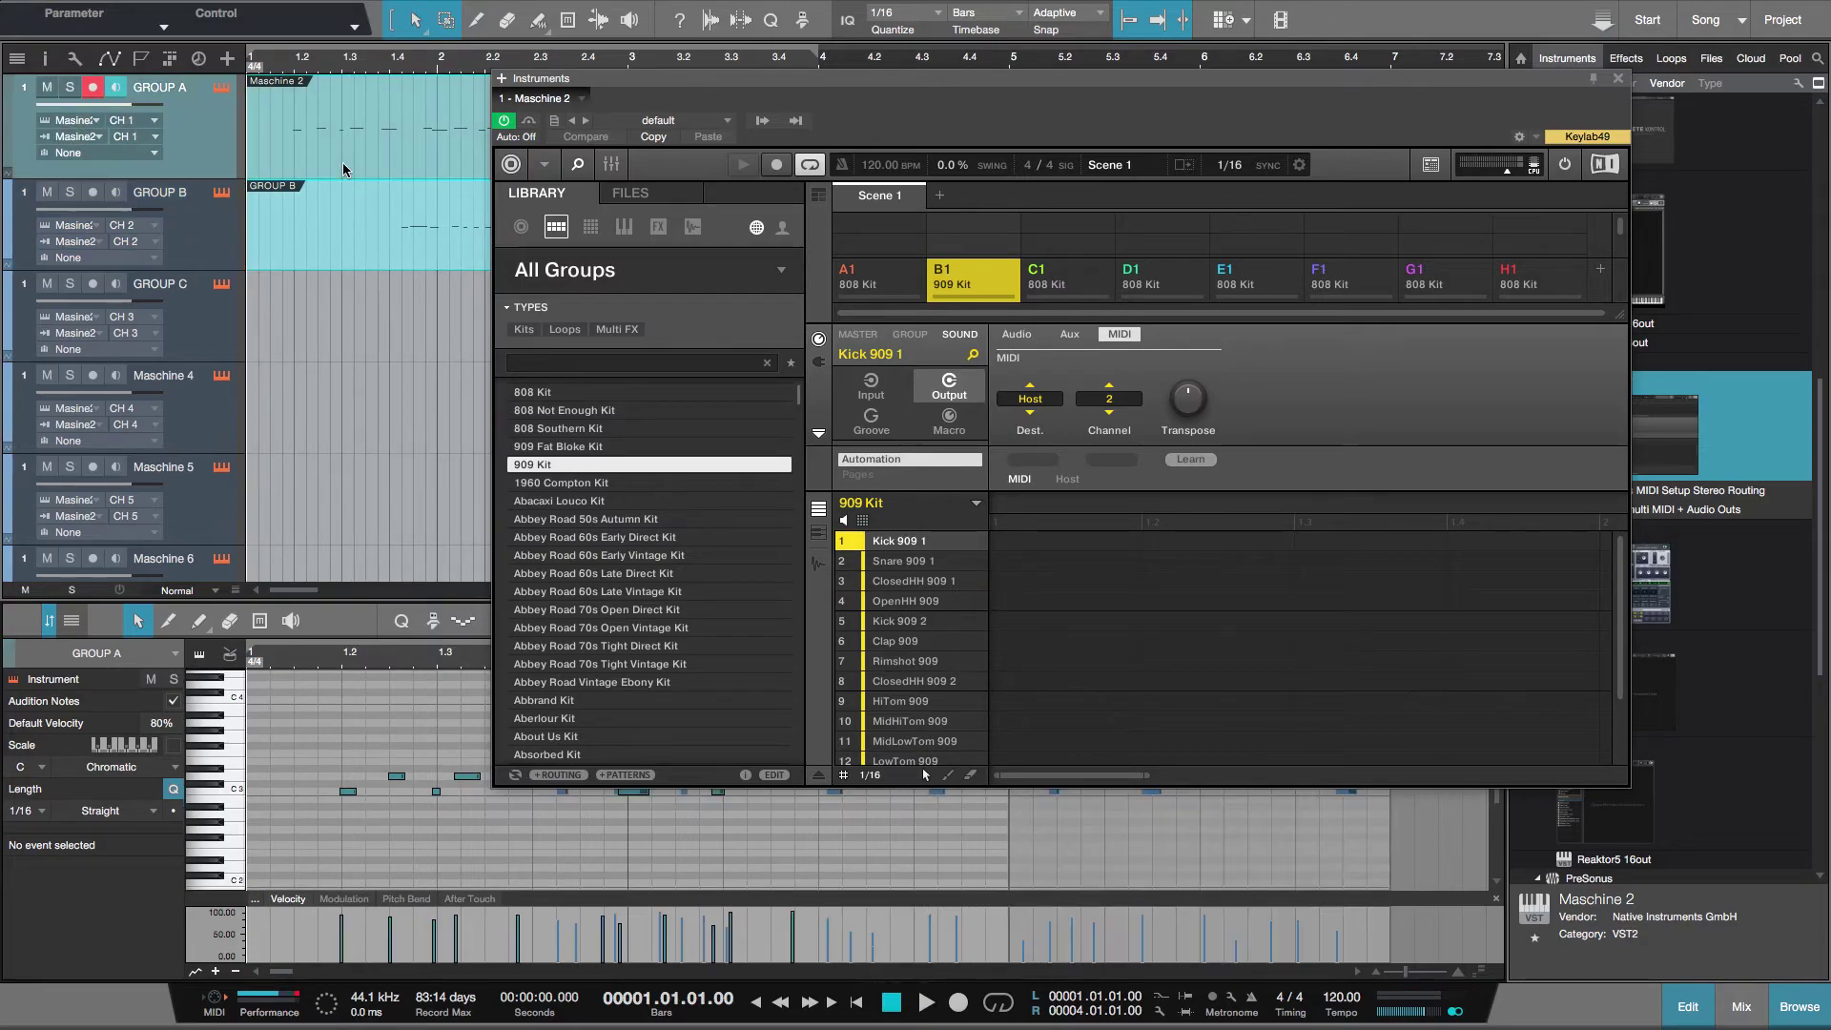
pyautogui.press('Delete')
pyautogui.click(174, 235)
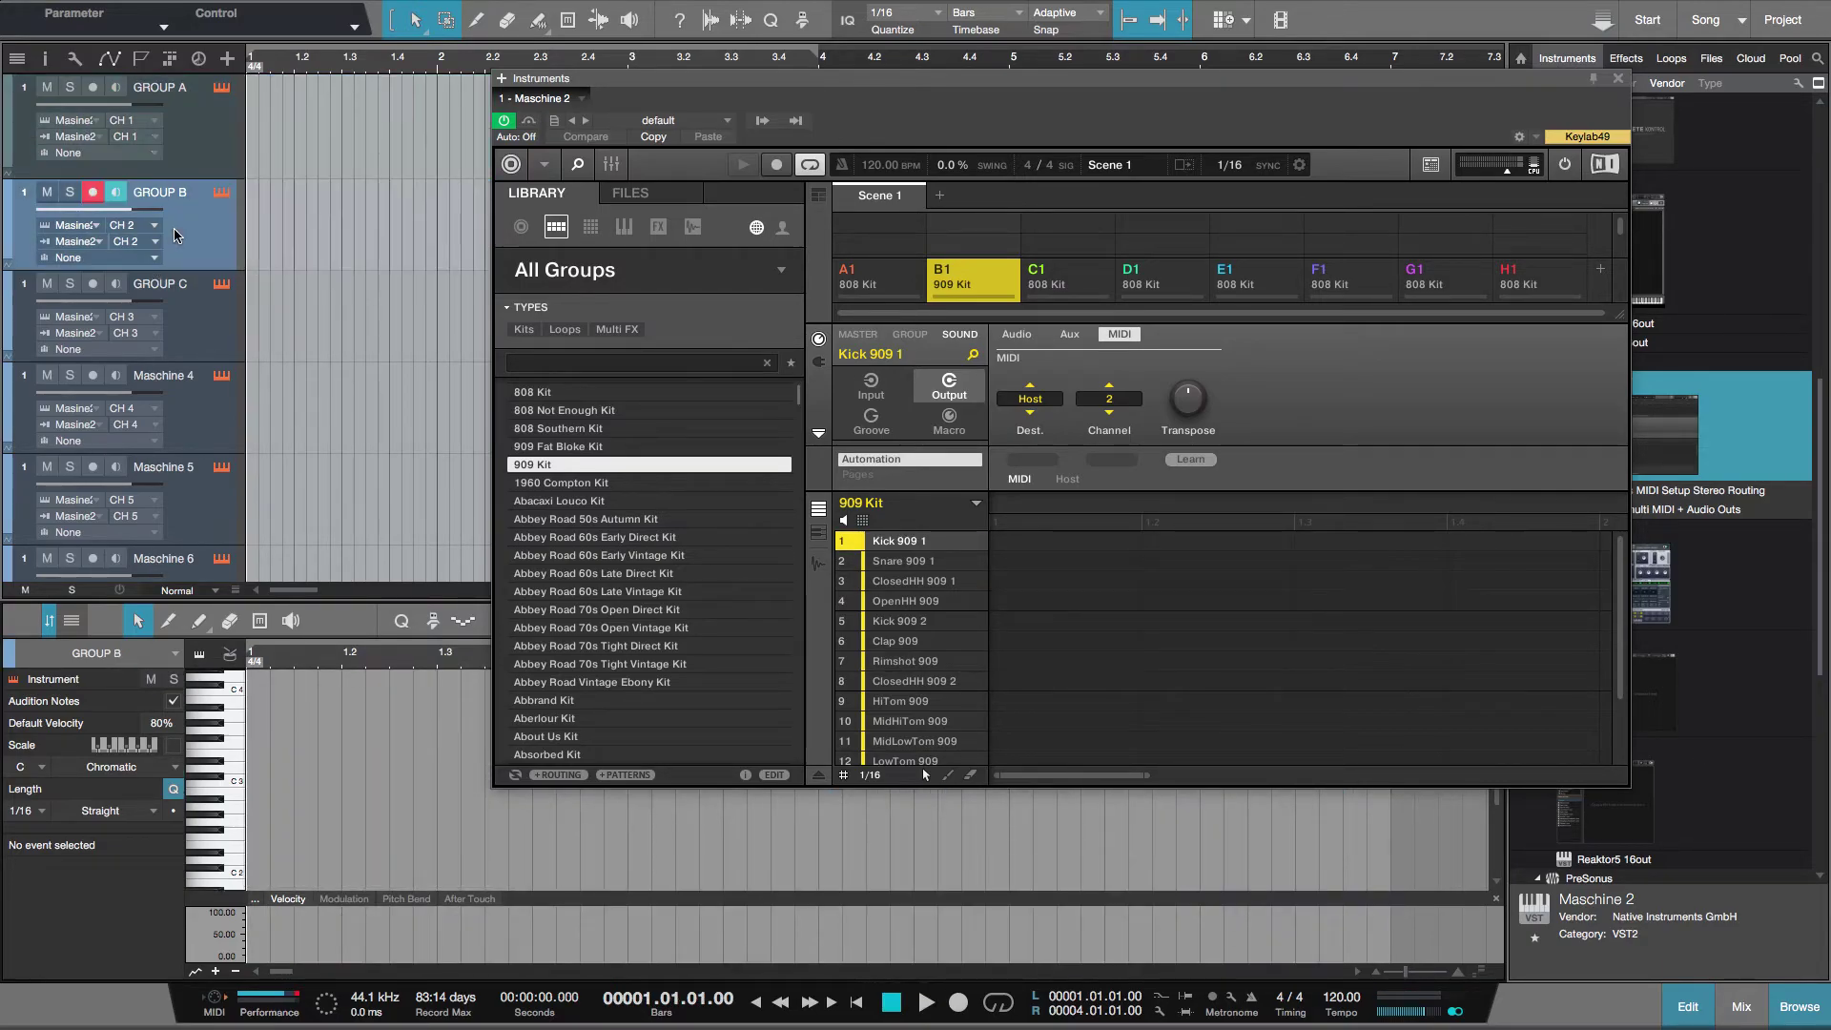
pyautogui.press('XF86AudioLowerVolume')
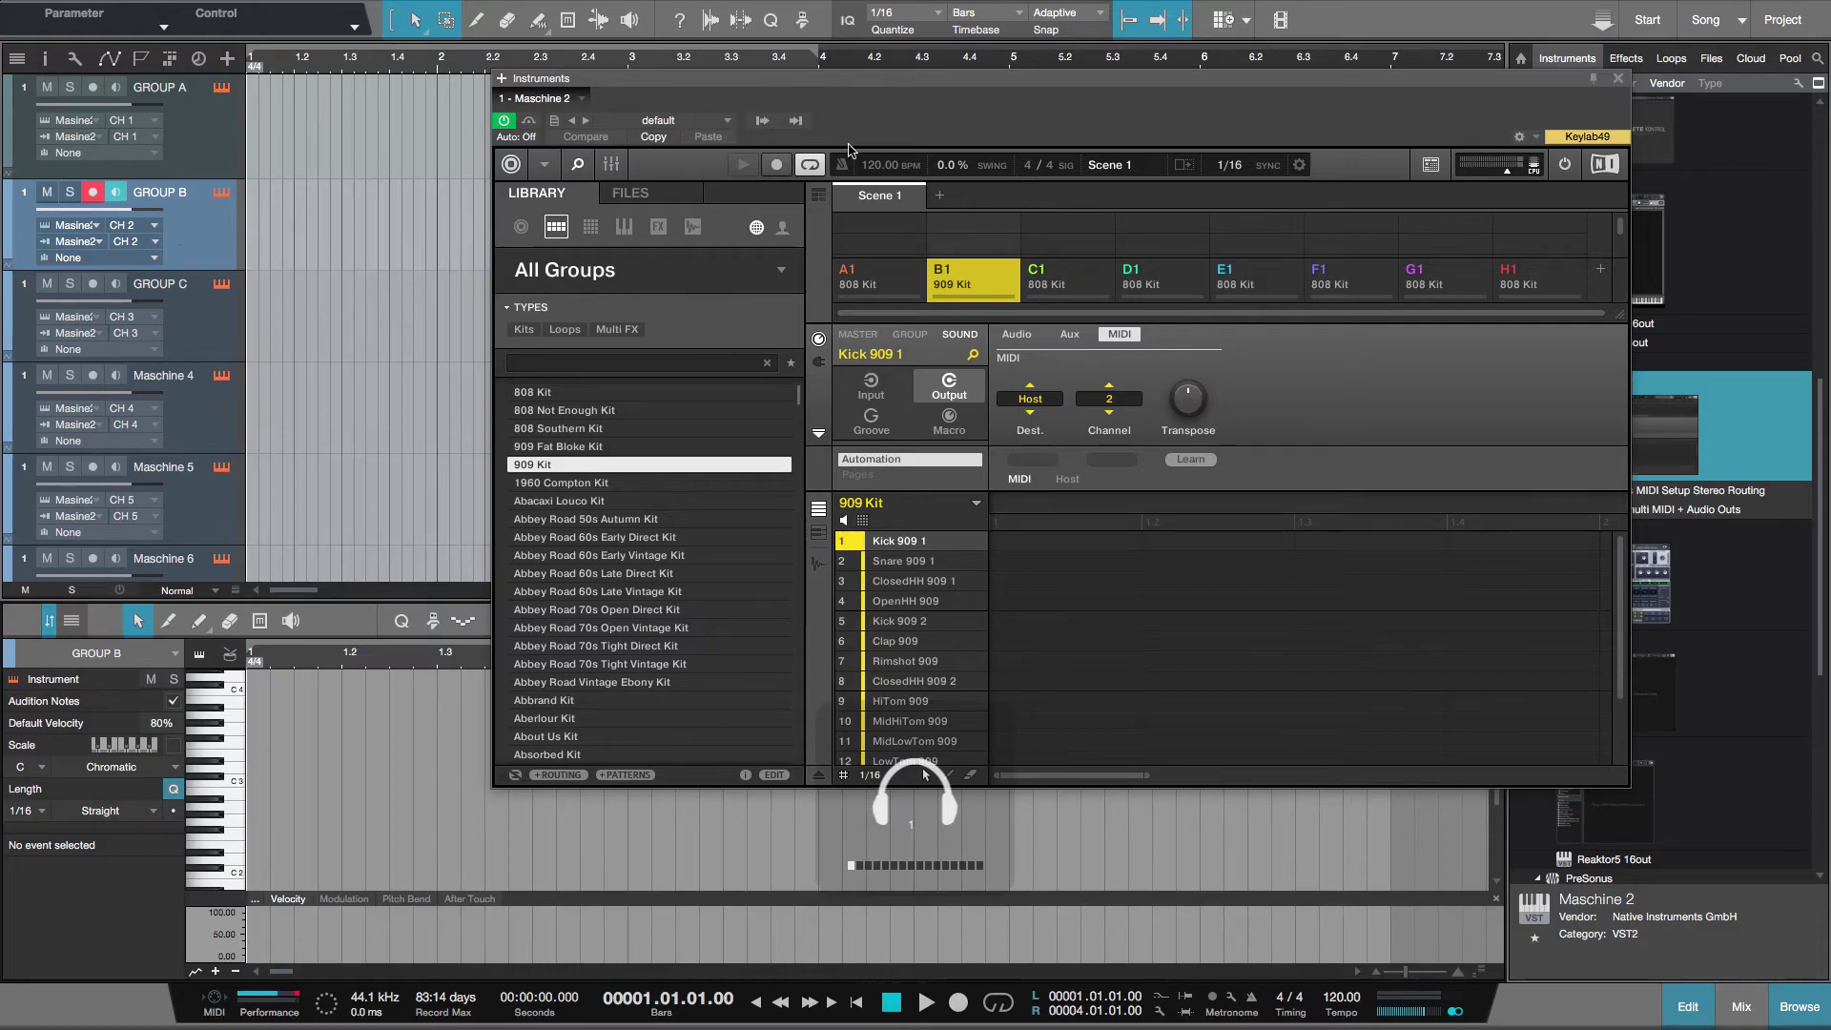
# Step: Load the Abbrand Kit into Maschine group C1 and record-arm the GROUP C track
pyautogui.click(1073, 285)
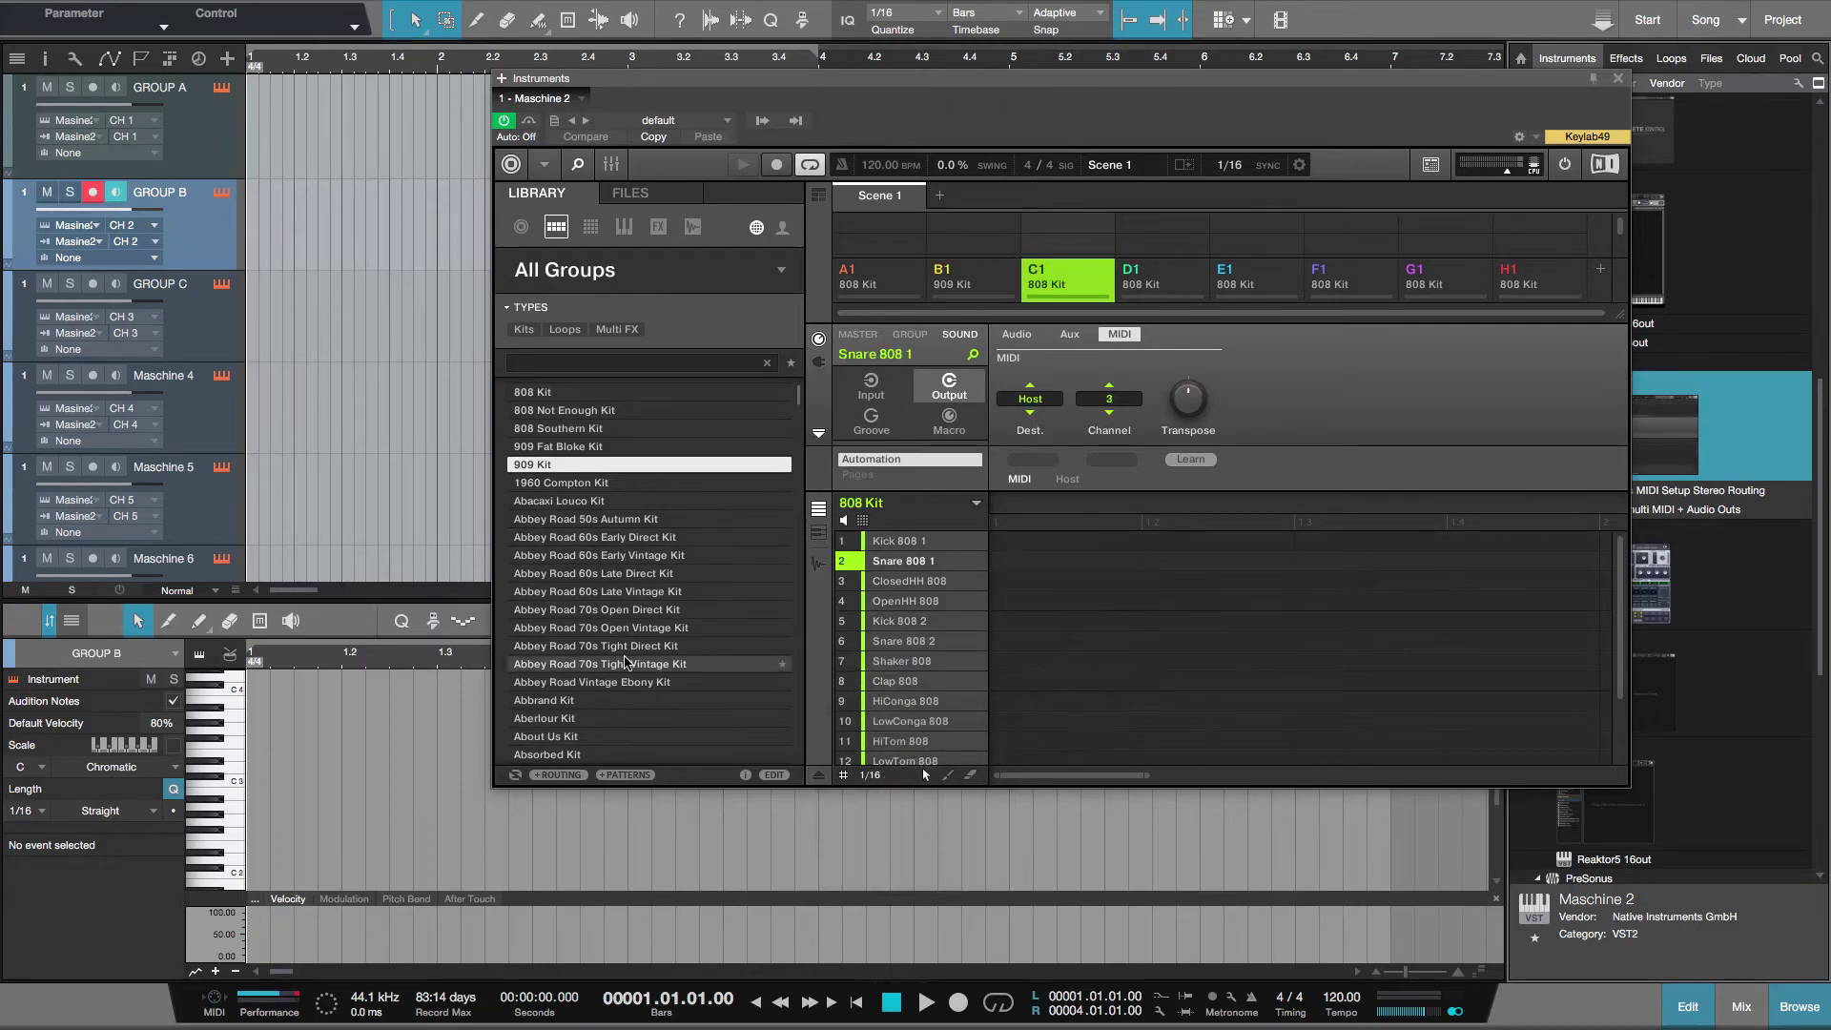
pyautogui.click(617, 704)
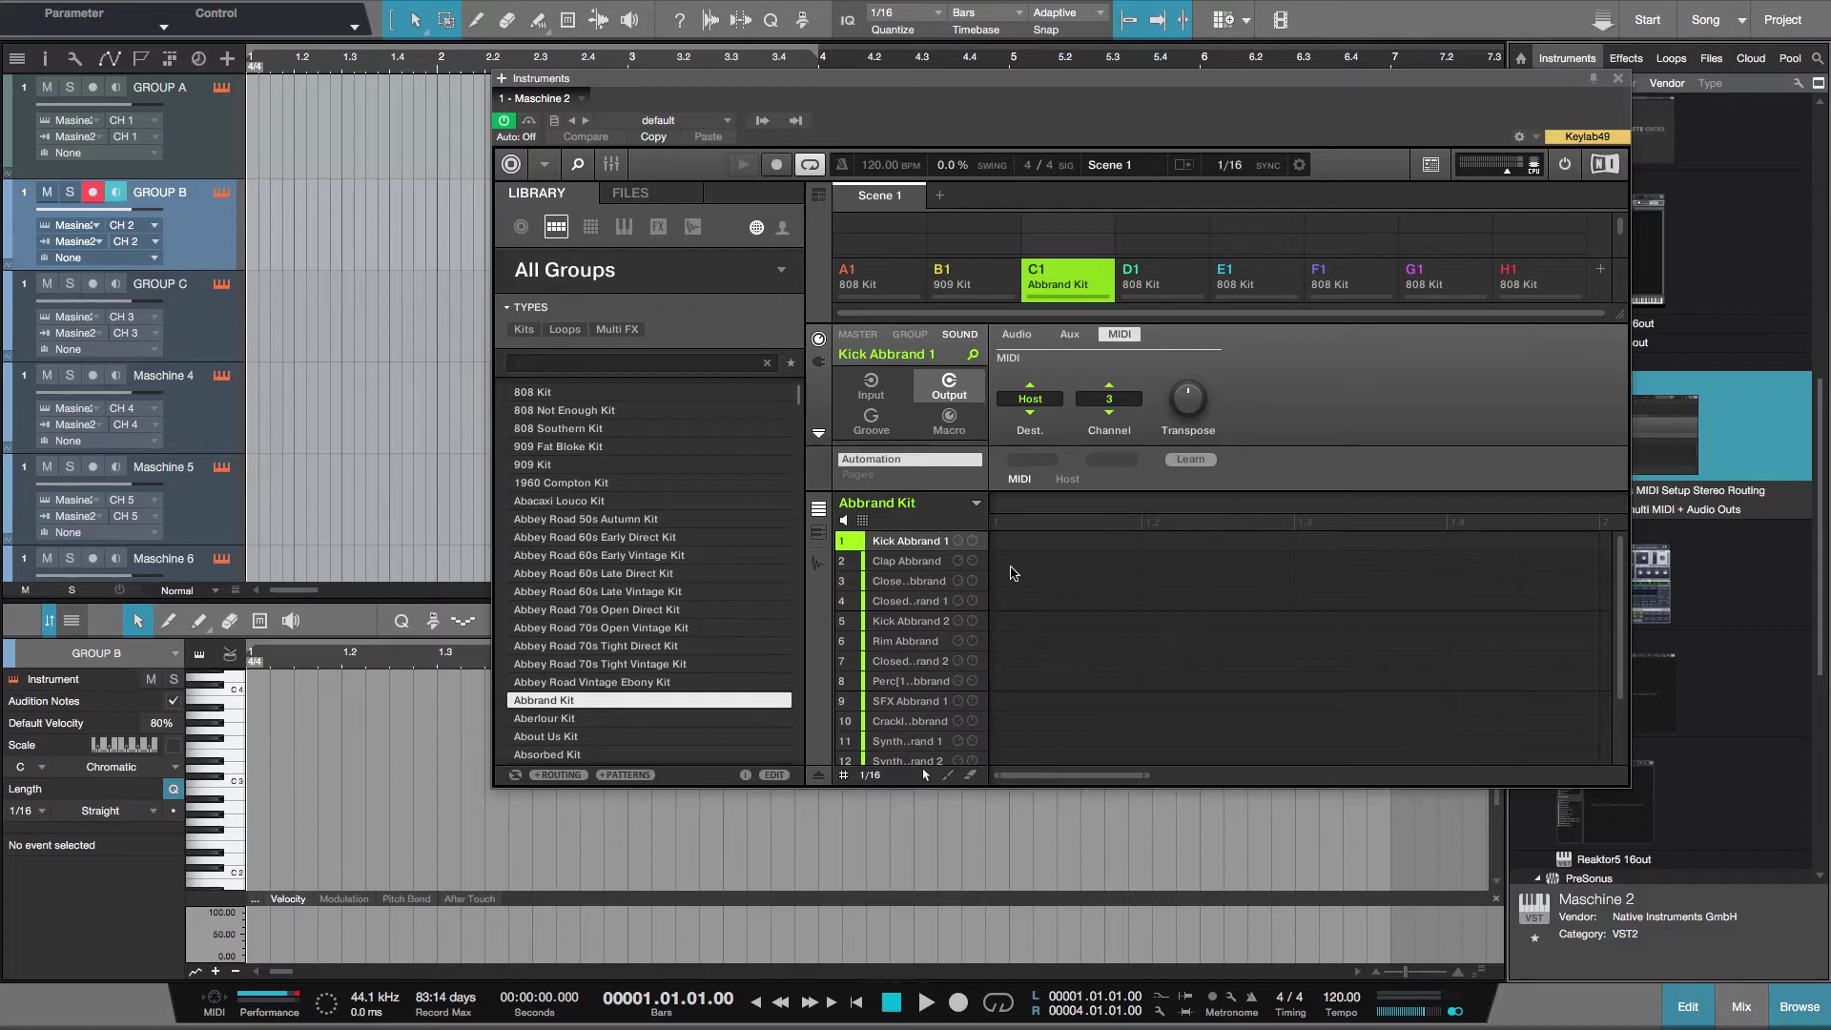
pyautogui.click(196, 335)
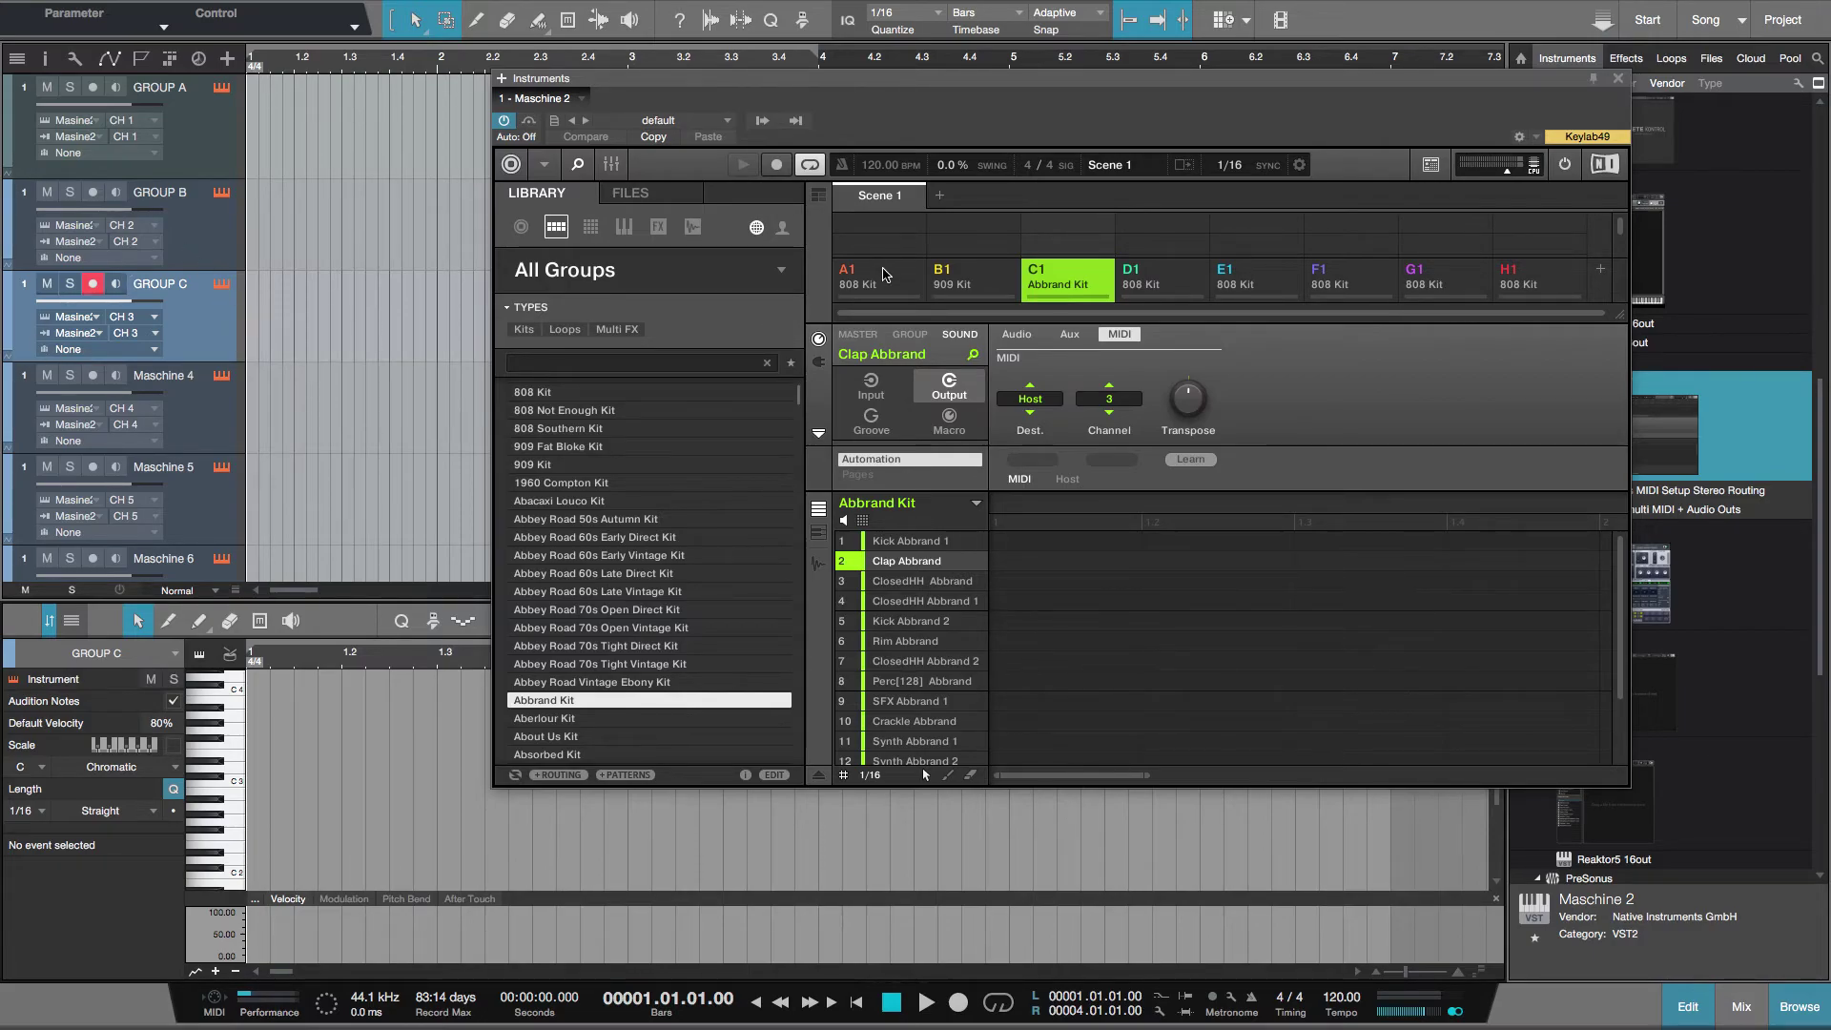
pyautogui.moveTo(974, 600)
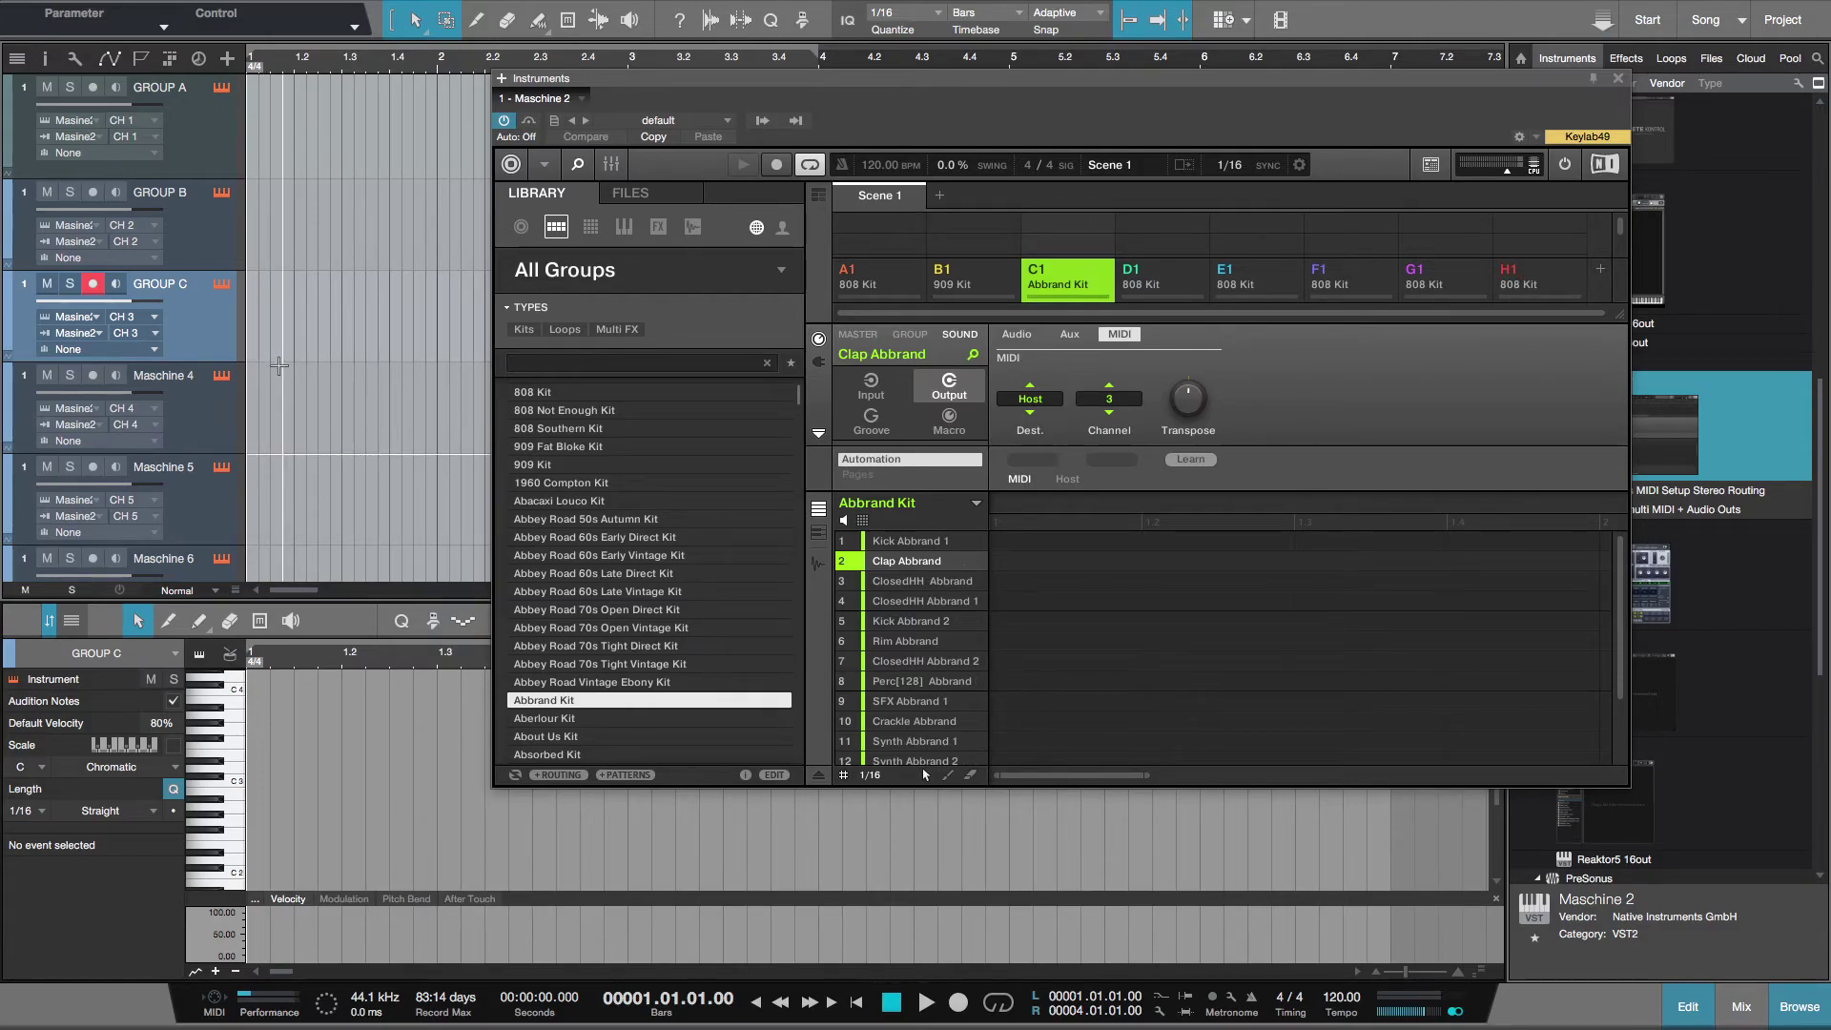
# Step: Hide the note editor and Maschine window, then close the song without saving
pyautogui.press('F2')
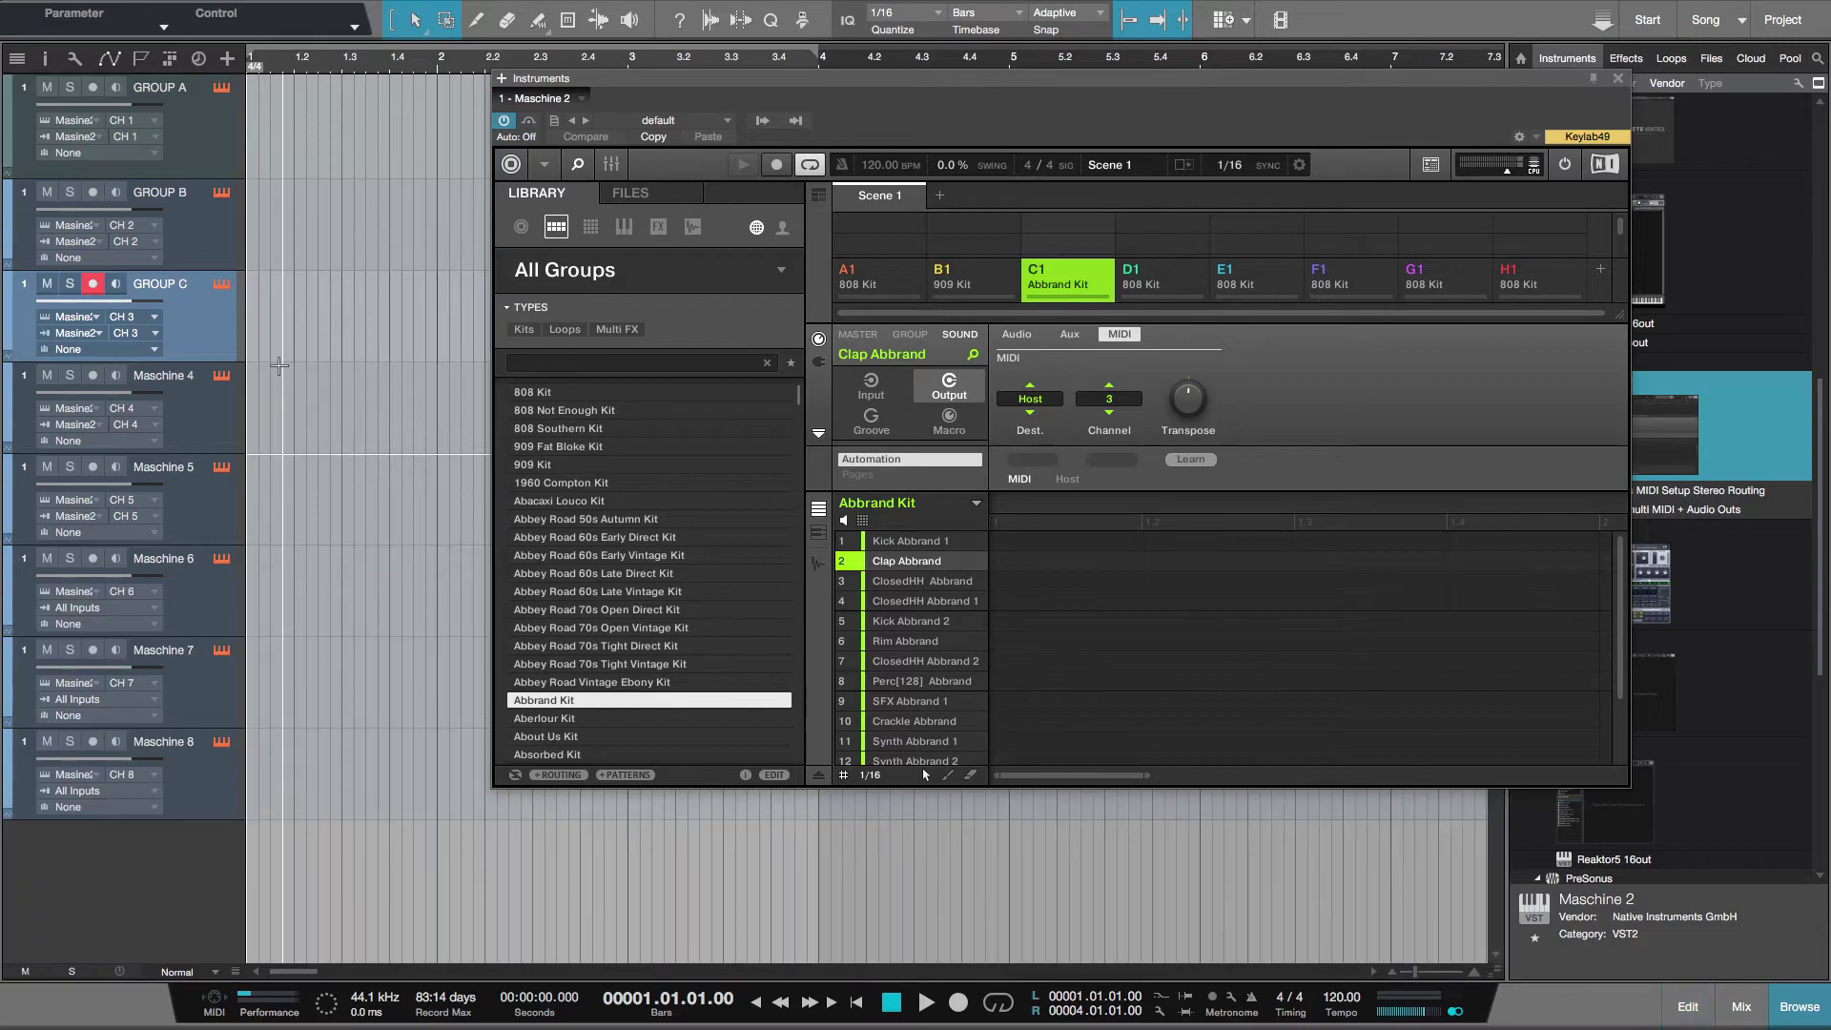
pyautogui.click(1618, 76)
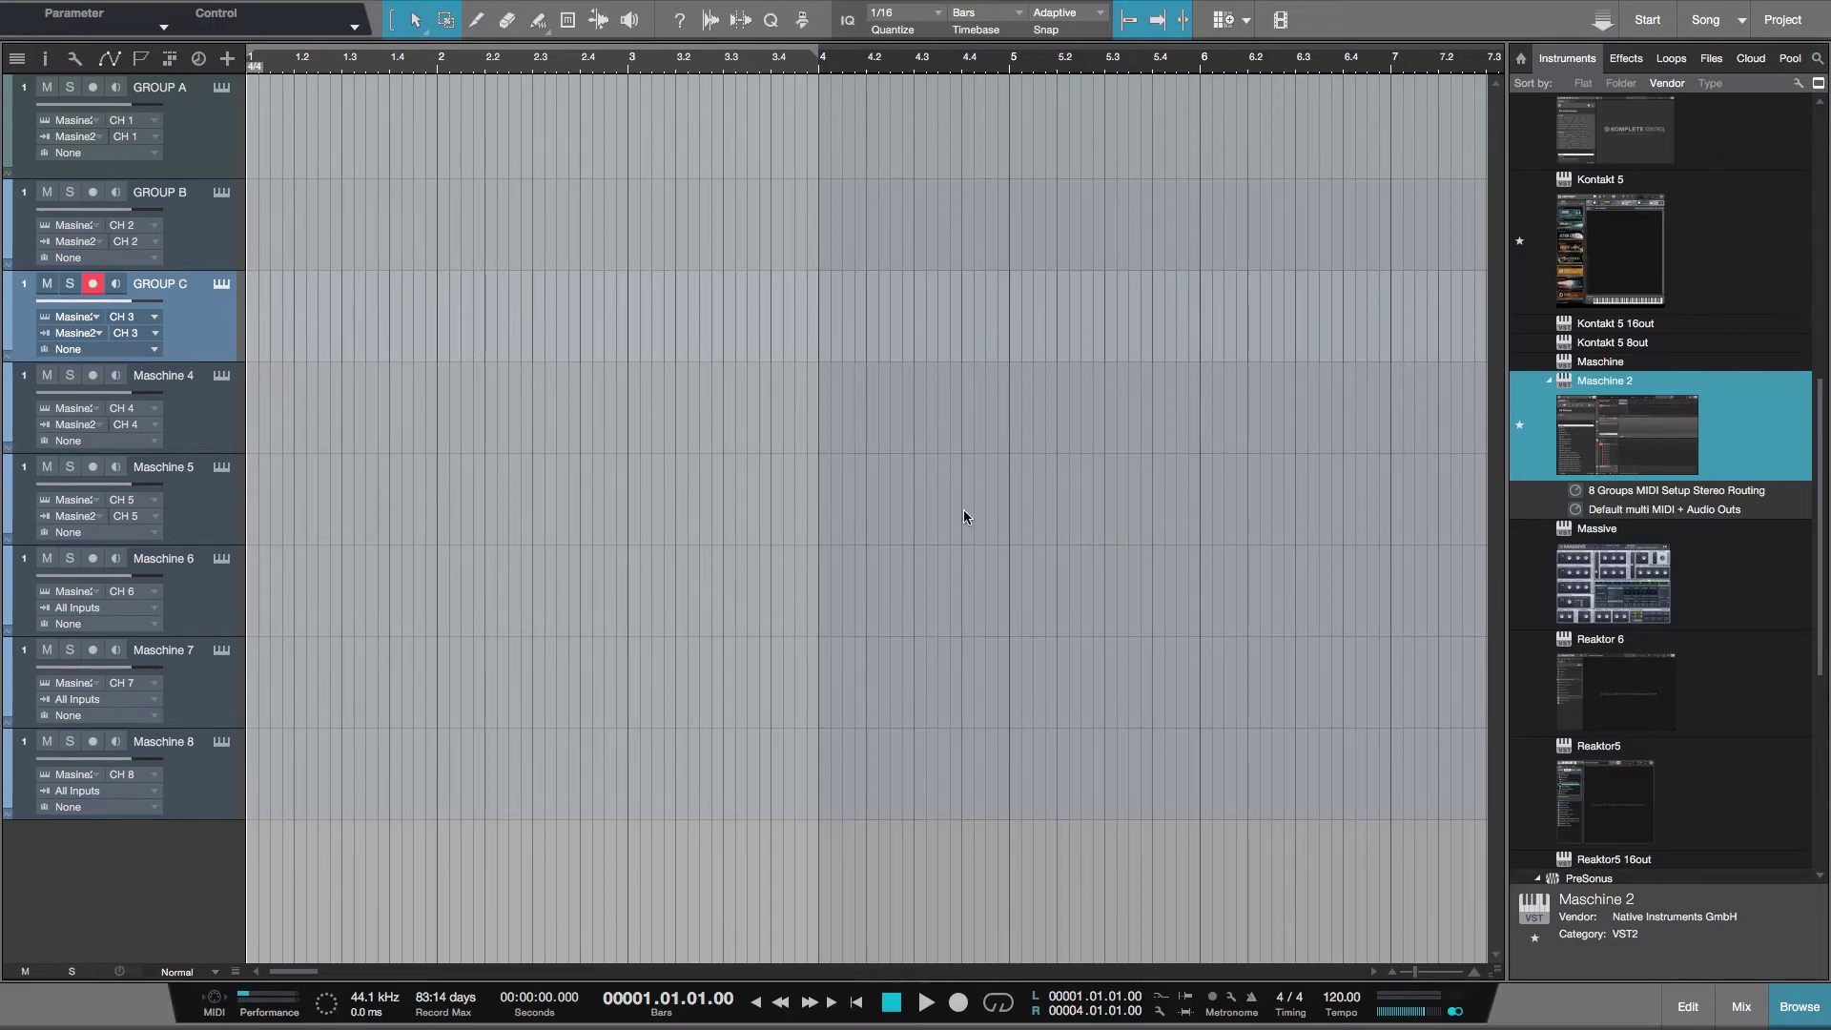
pyautogui.press('super+w')
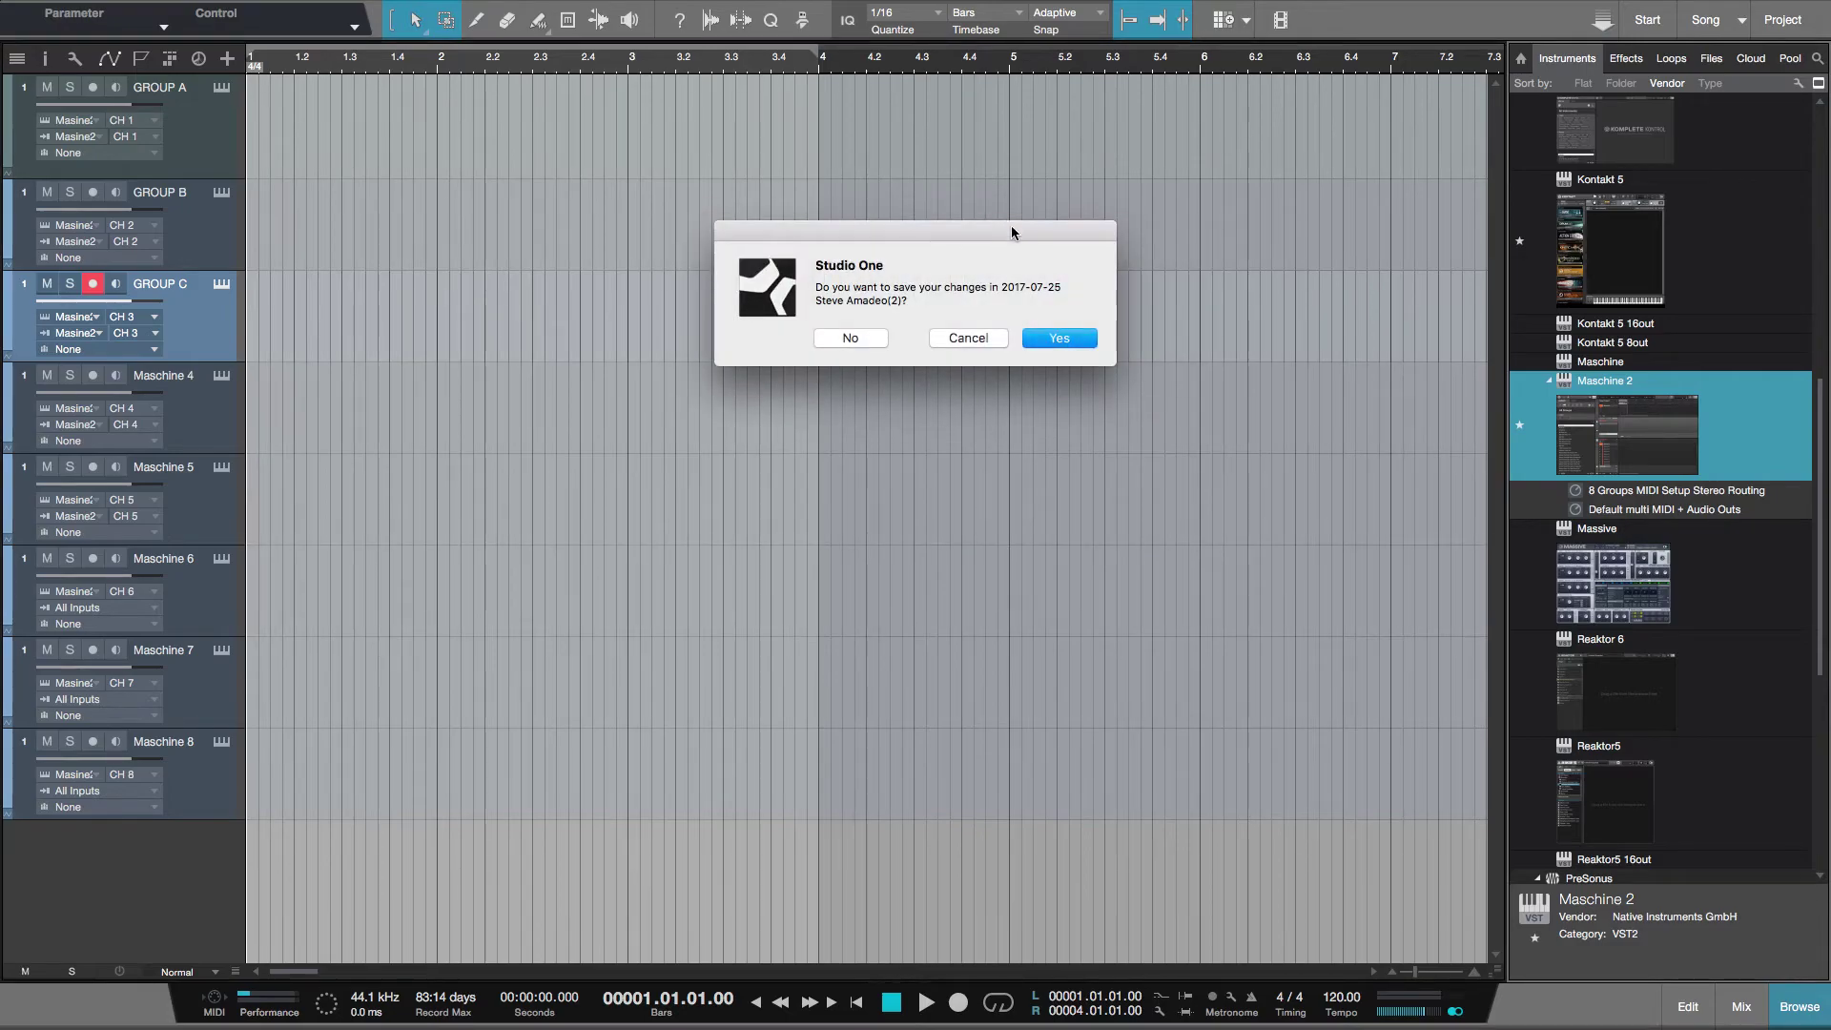
pyautogui.click(868, 339)
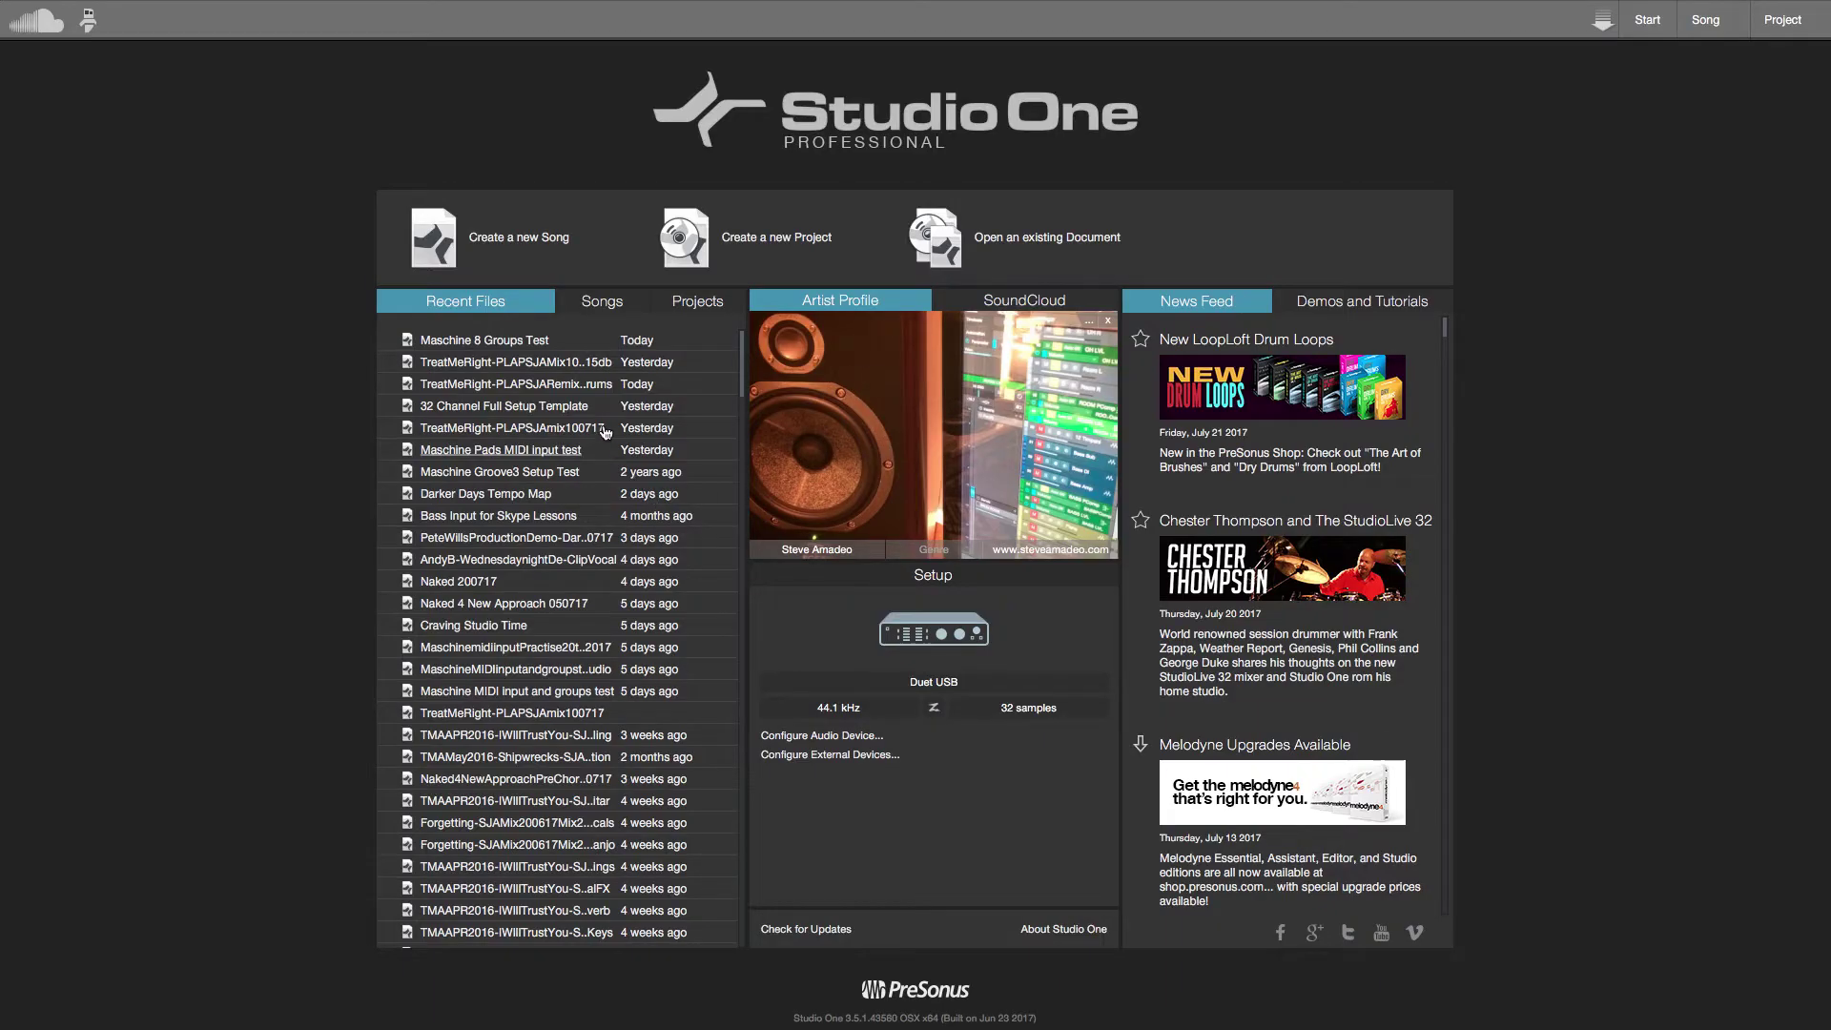
# Step: Create a new song from the 'Maschine 8 Groups (Stereo Outputs)' user template
pyautogui.click(540, 241)
pyautogui.scroll(-5, 1196, 564)
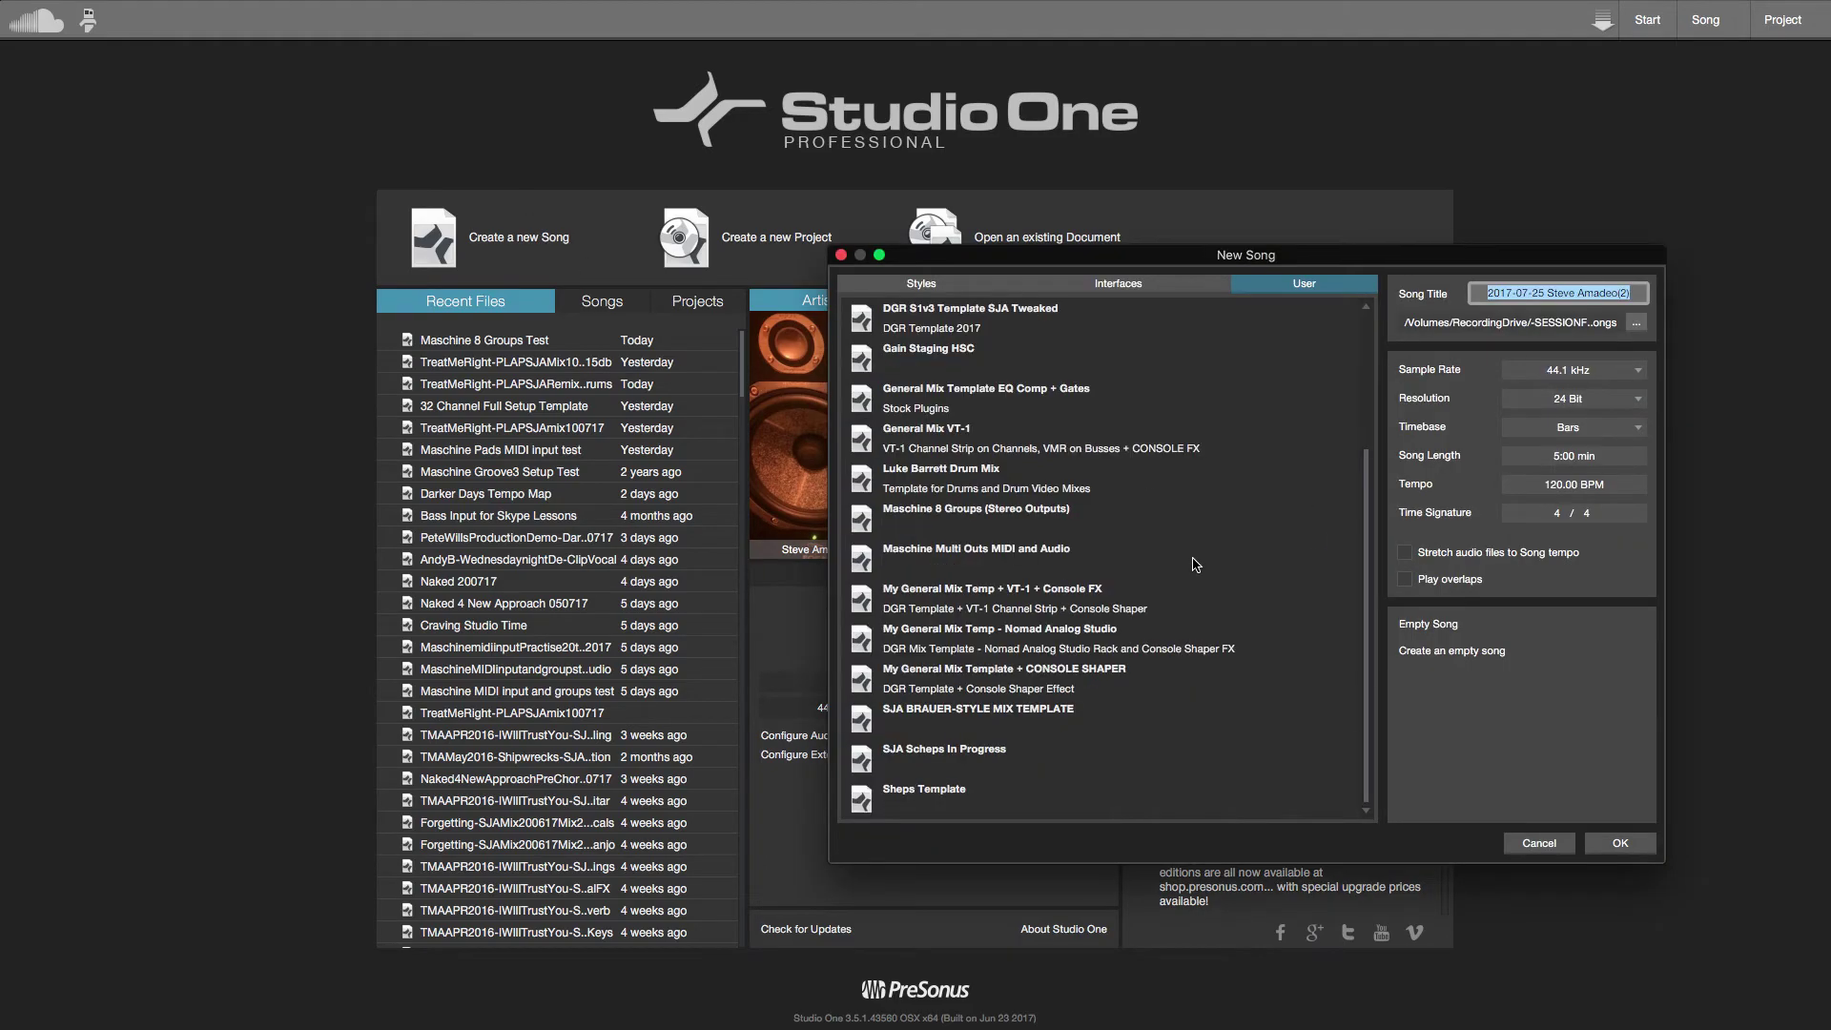
pyautogui.doubleClick(983, 522)
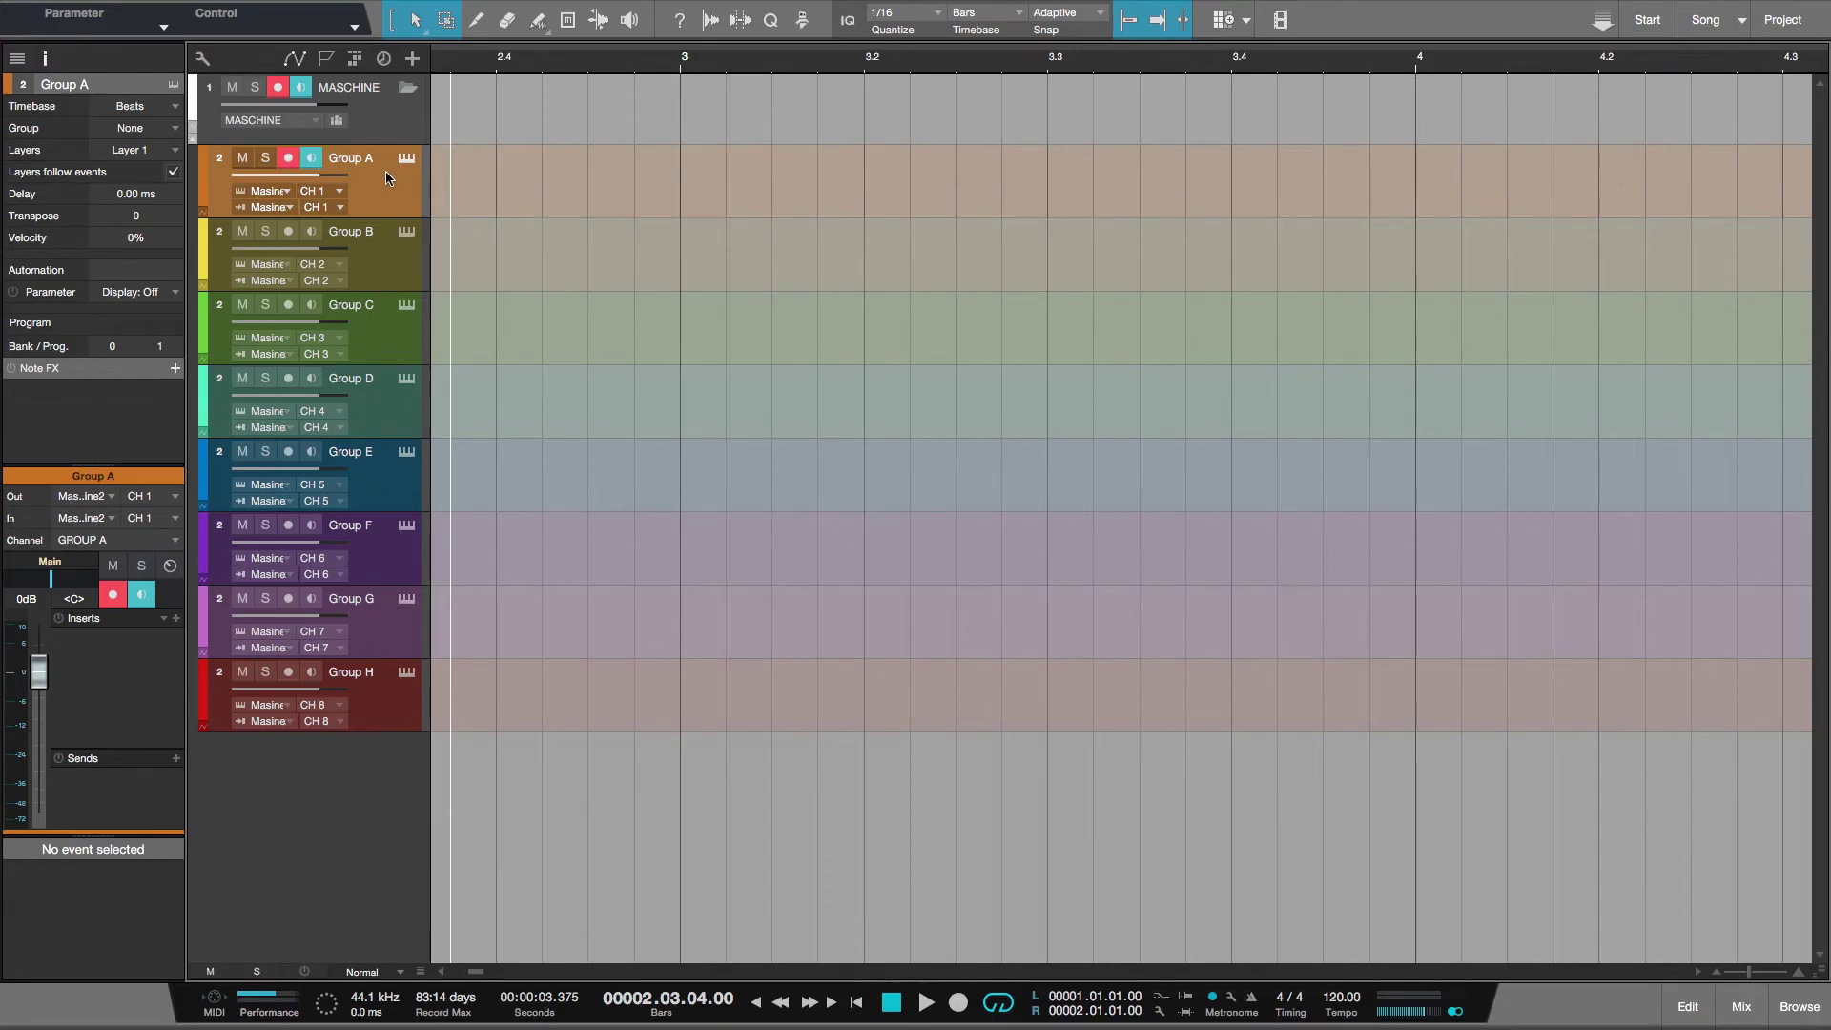
pyautogui.click(384, 697)
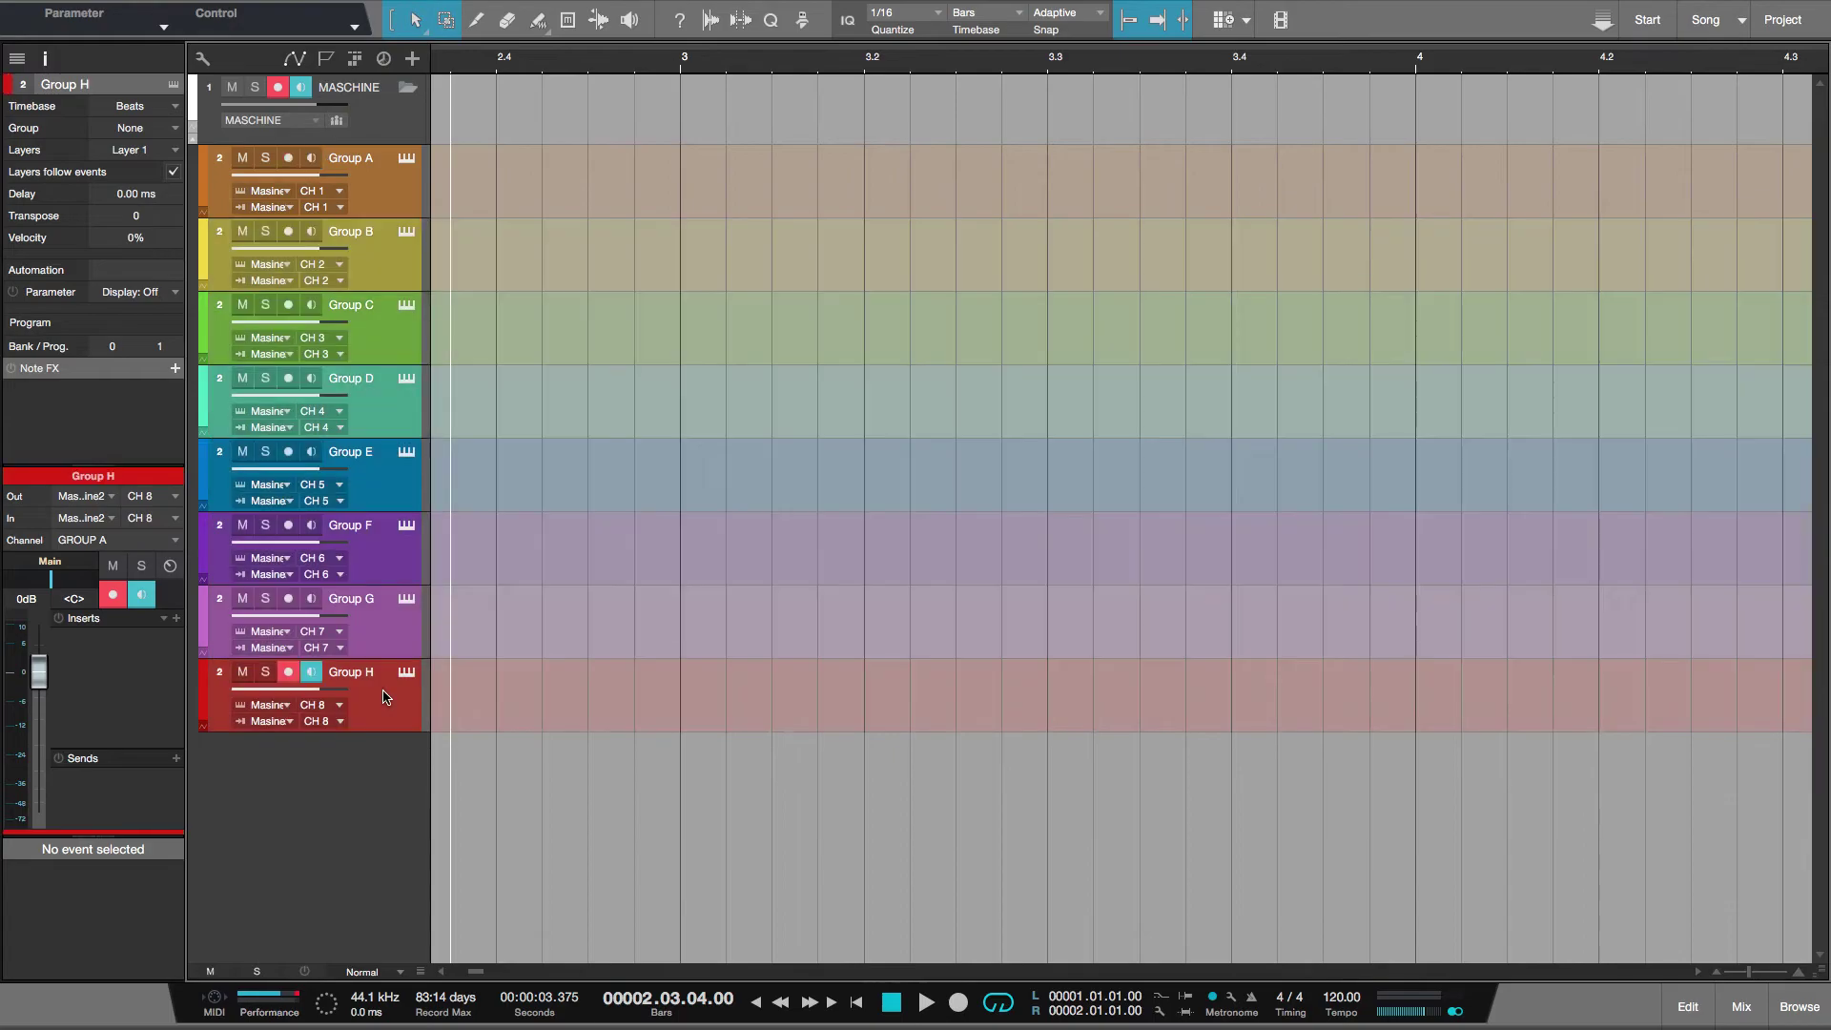
pyautogui.rightClick(393, 244)
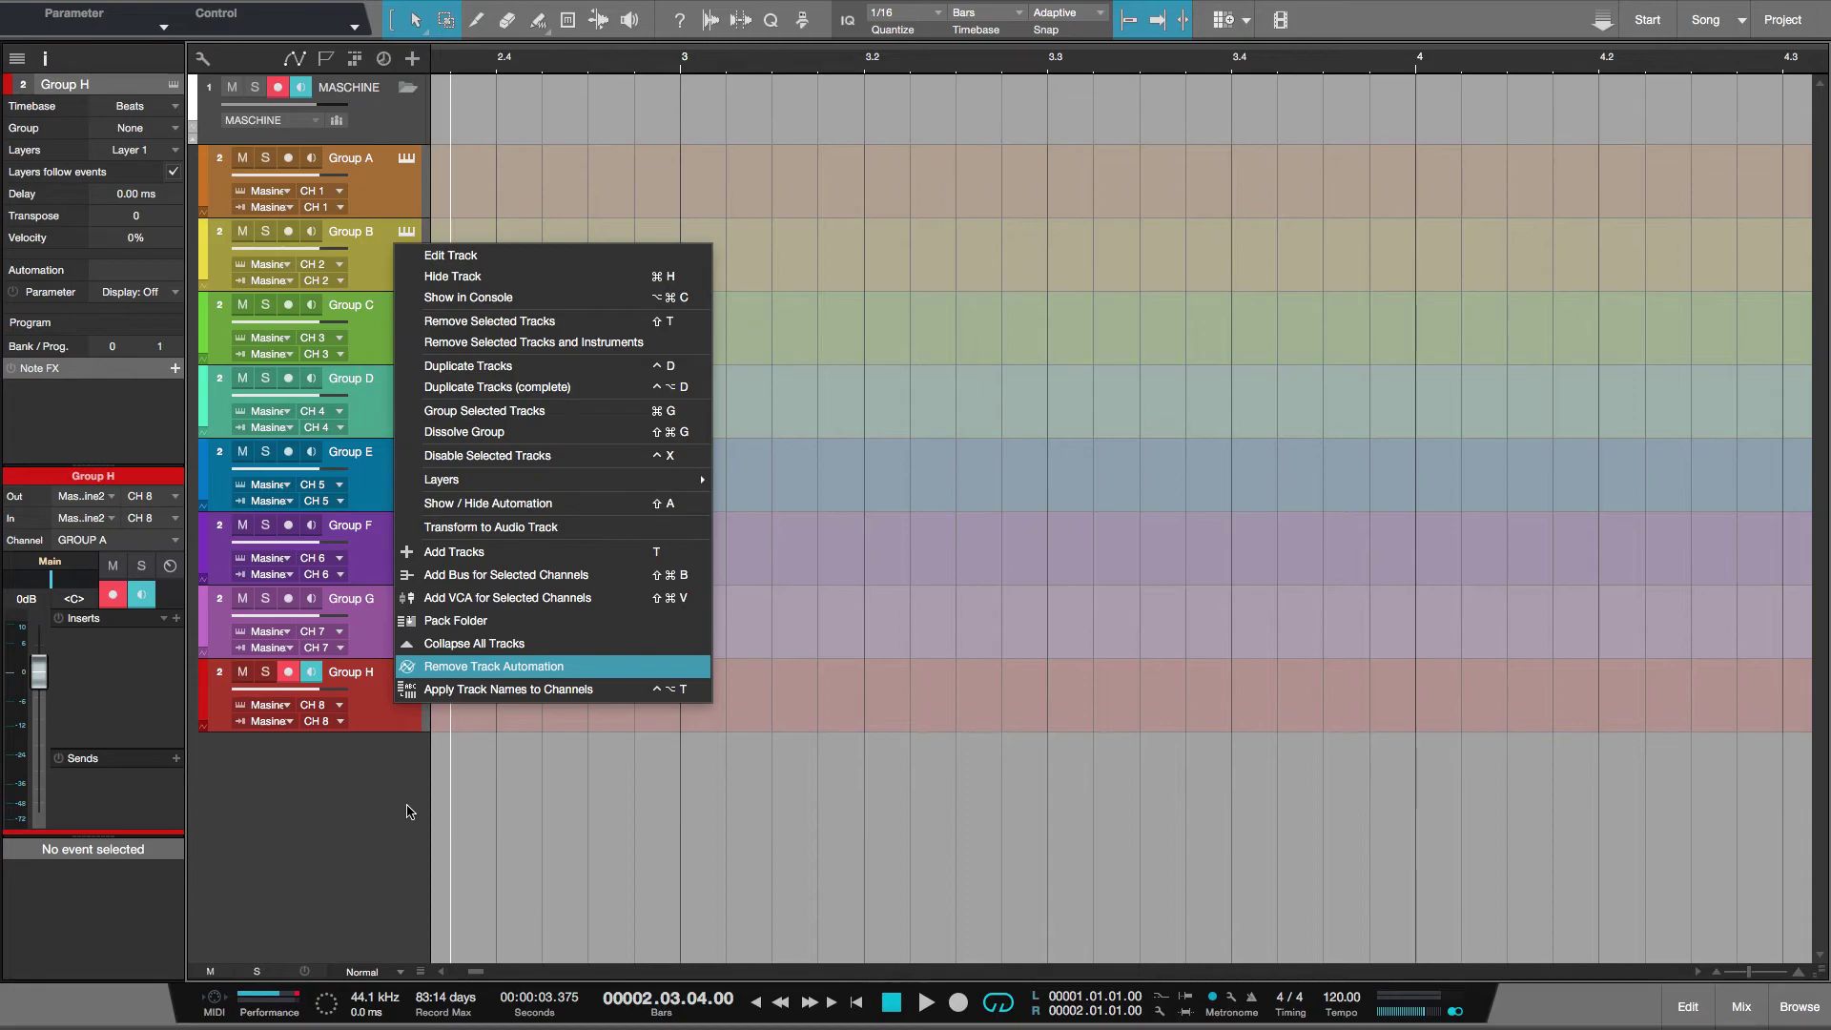
pyautogui.click(494, 666)
pyautogui.click(382, 113)
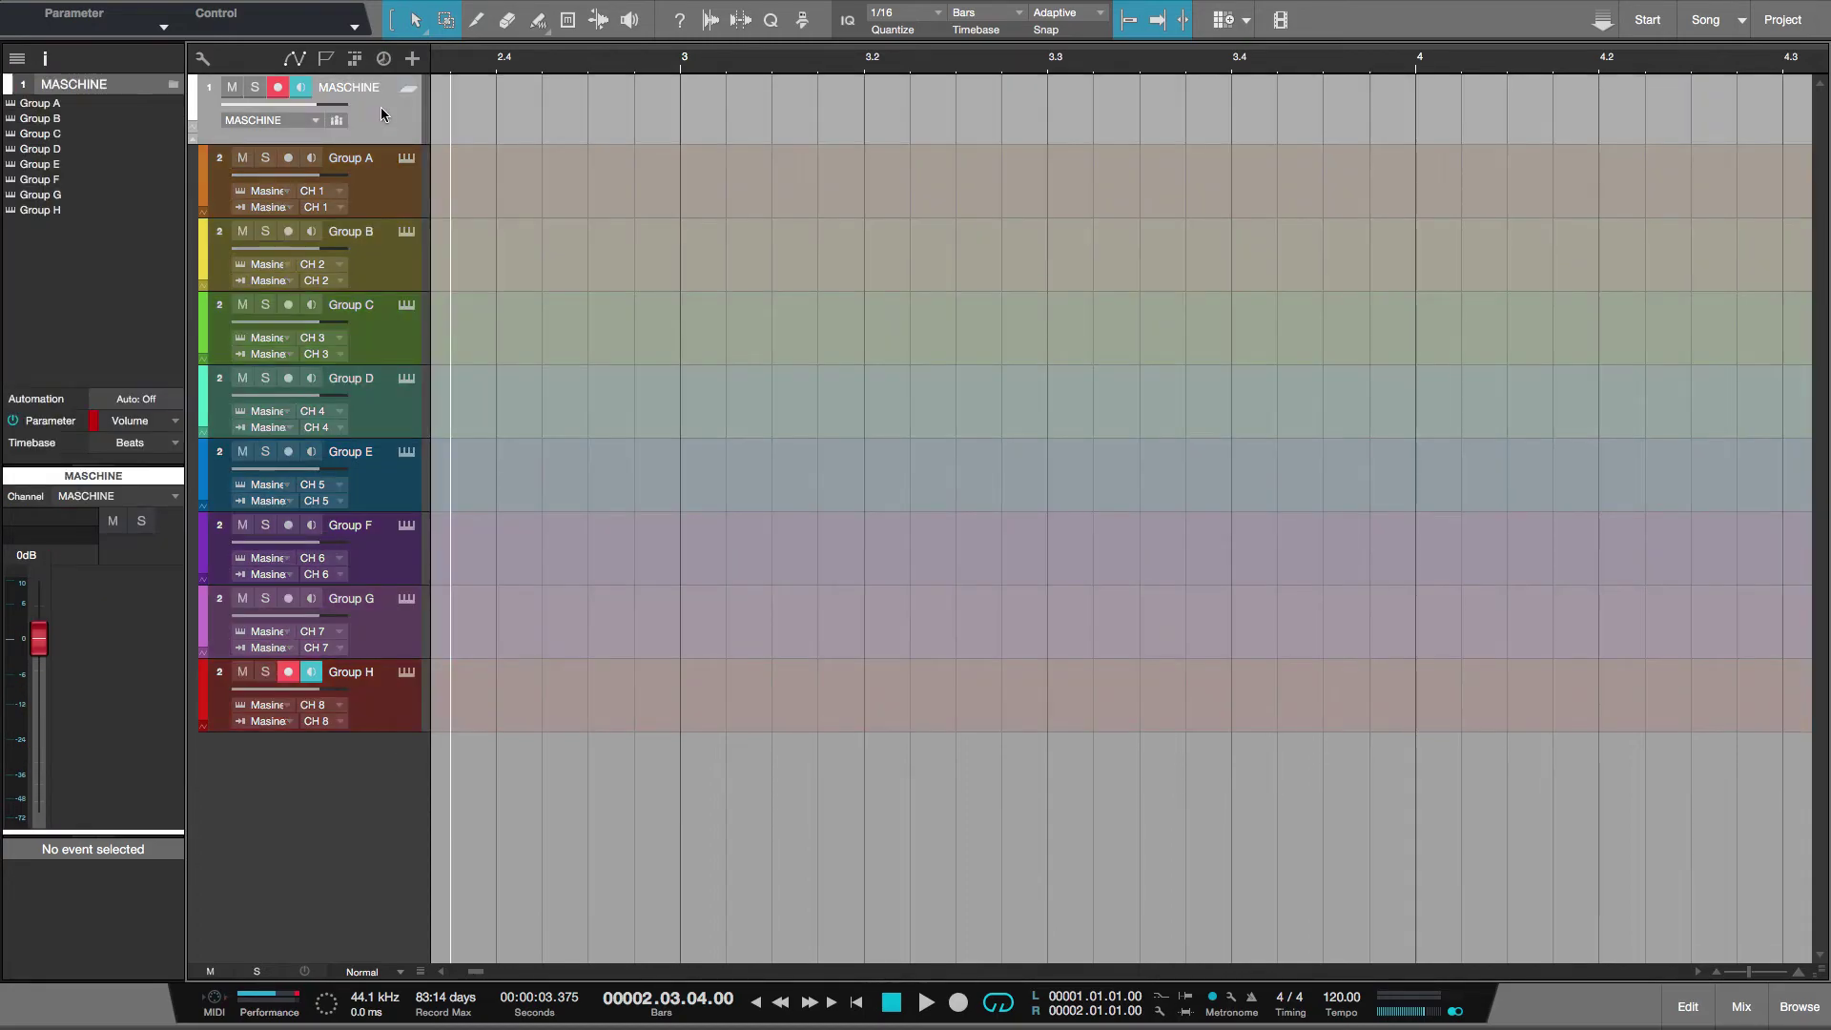
pyautogui.rightClick(381, 113)
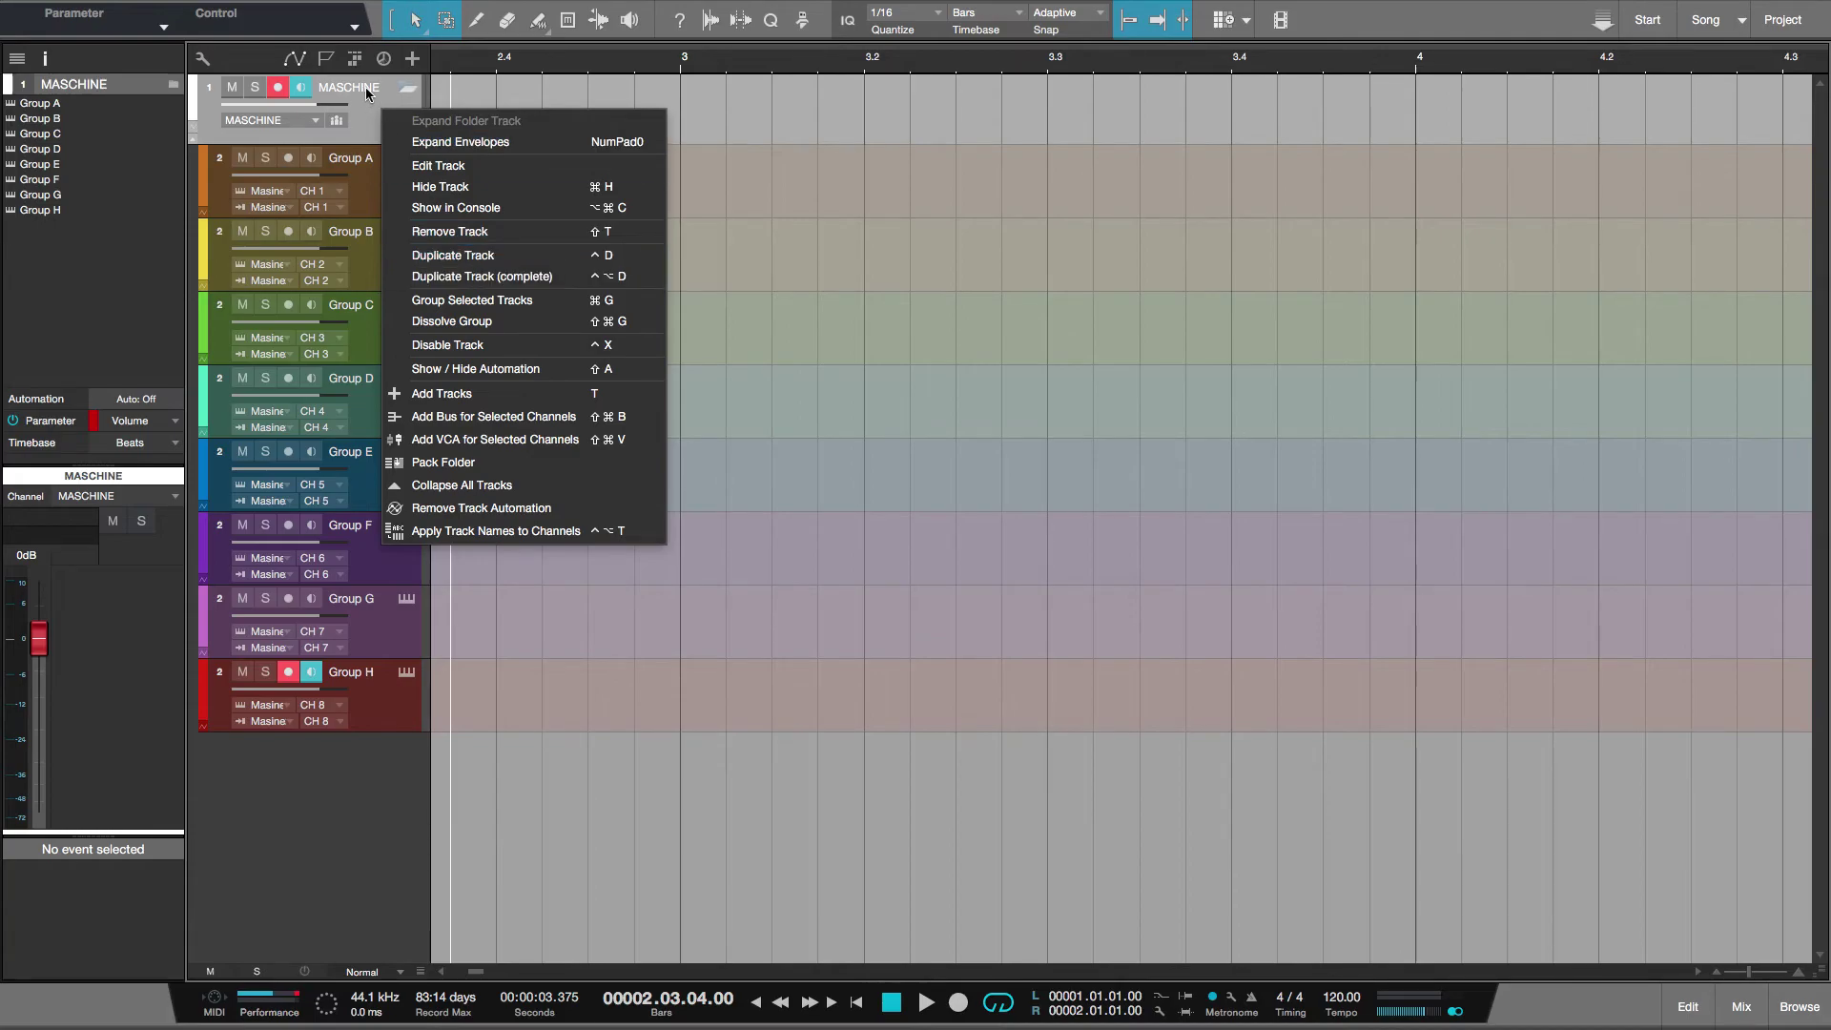
pyautogui.click(367, 92)
pyautogui.press('a')
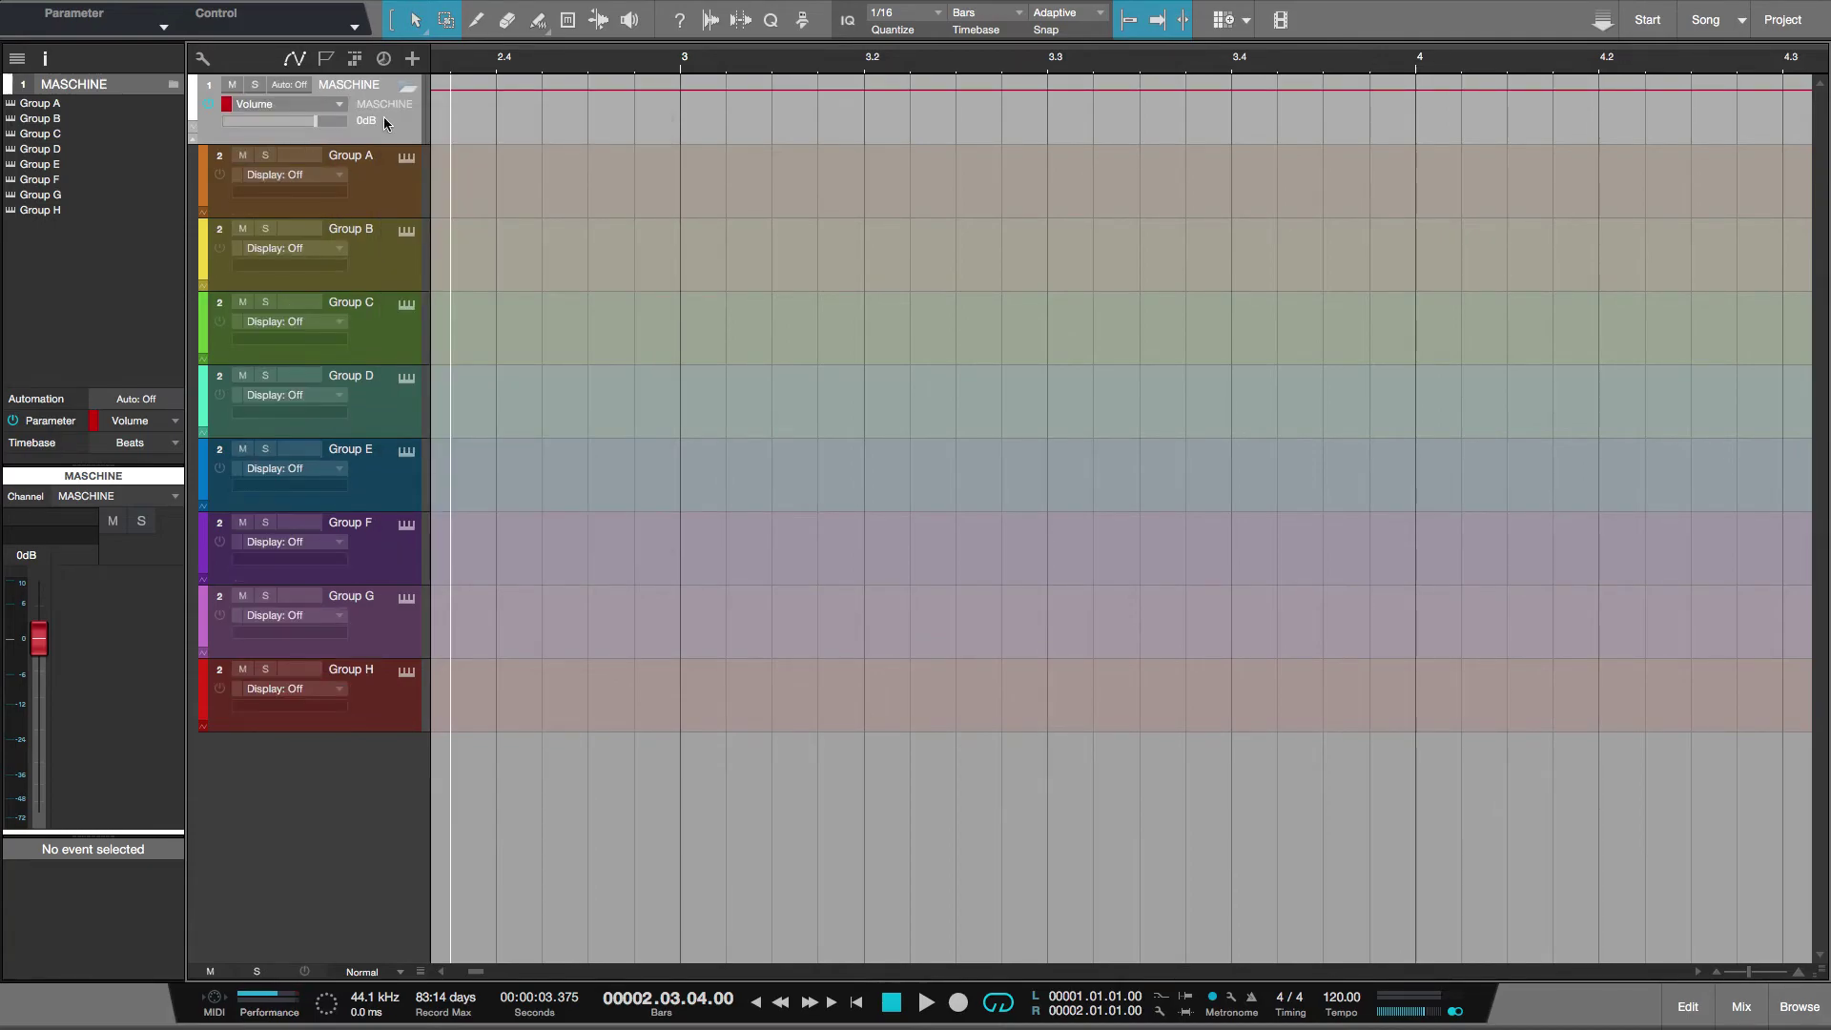
pyautogui.rightClick(384, 122)
pyautogui.click(380, 110)
pyautogui.press('a')
pyautogui.rightClick(380, 111)
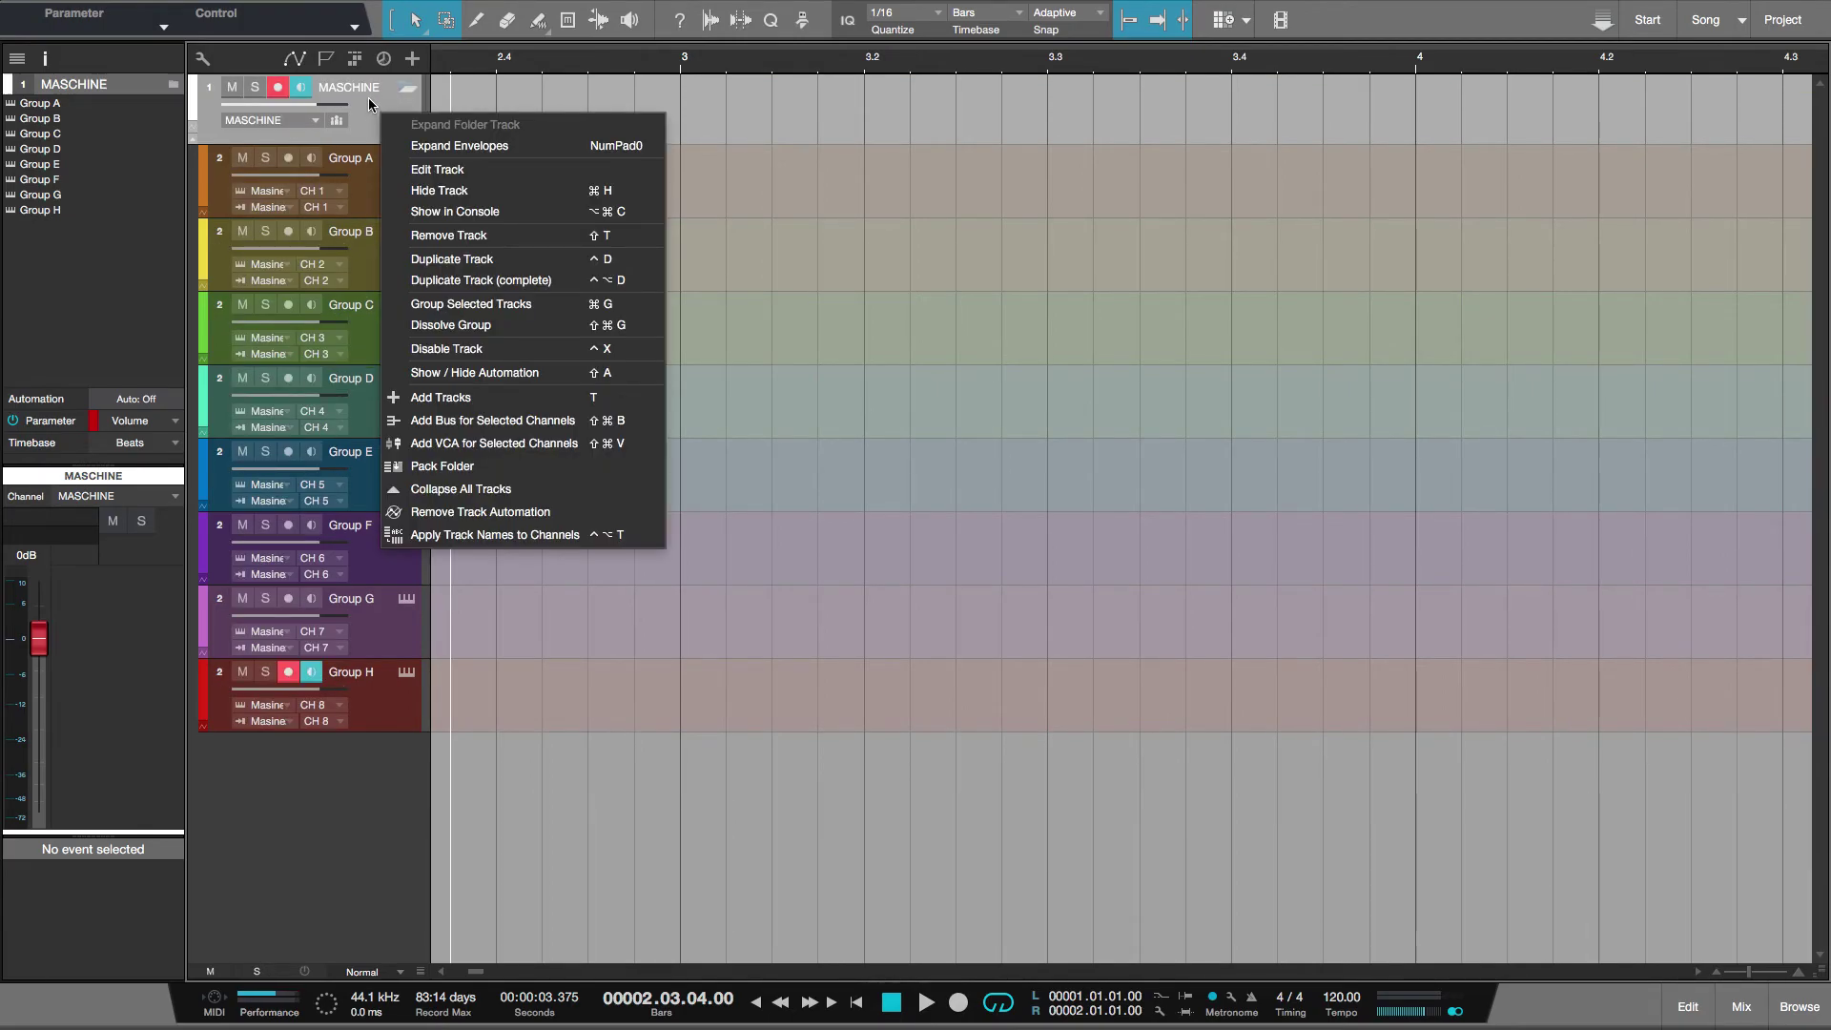
pyautogui.click(368, 97)
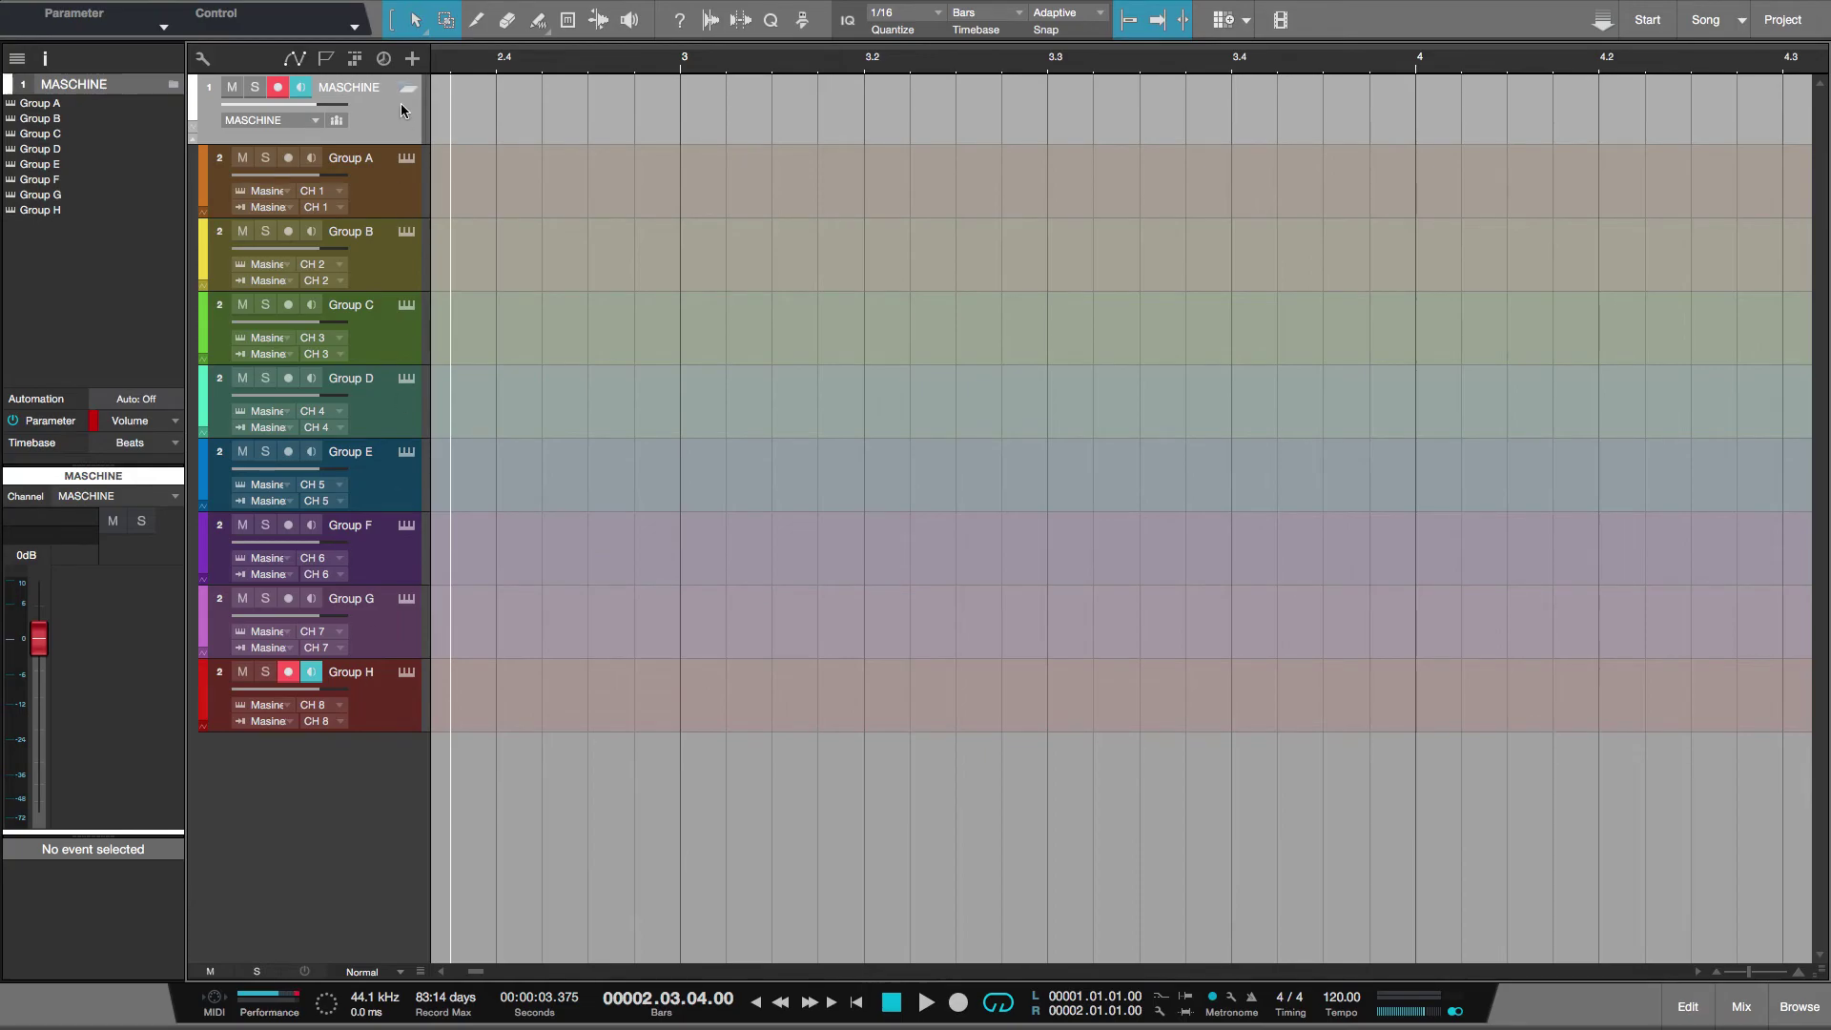
# Step: Reset the MASCHINE fader to 0dB and collapse then re-expand the MASCHINE folder
pyautogui.moveTo(45, 644)
pyautogui.mouseDown()
pyautogui.moveTo(46, 797)
pyautogui.moveTo(47, 645)
pyautogui.moveTo(65, 650)
pyautogui.mouseUp()
pyautogui.keyDown('alt'); pyautogui.click(38, 655); pyautogui.keyUp('alt')
pyautogui.click(404, 88)
pyautogui.click(404, 88)
# Step: Keep Group A's orange colour and open the Maschine 2 instrument window
pyautogui.click(399, 189)
pyautogui.click(208, 188)
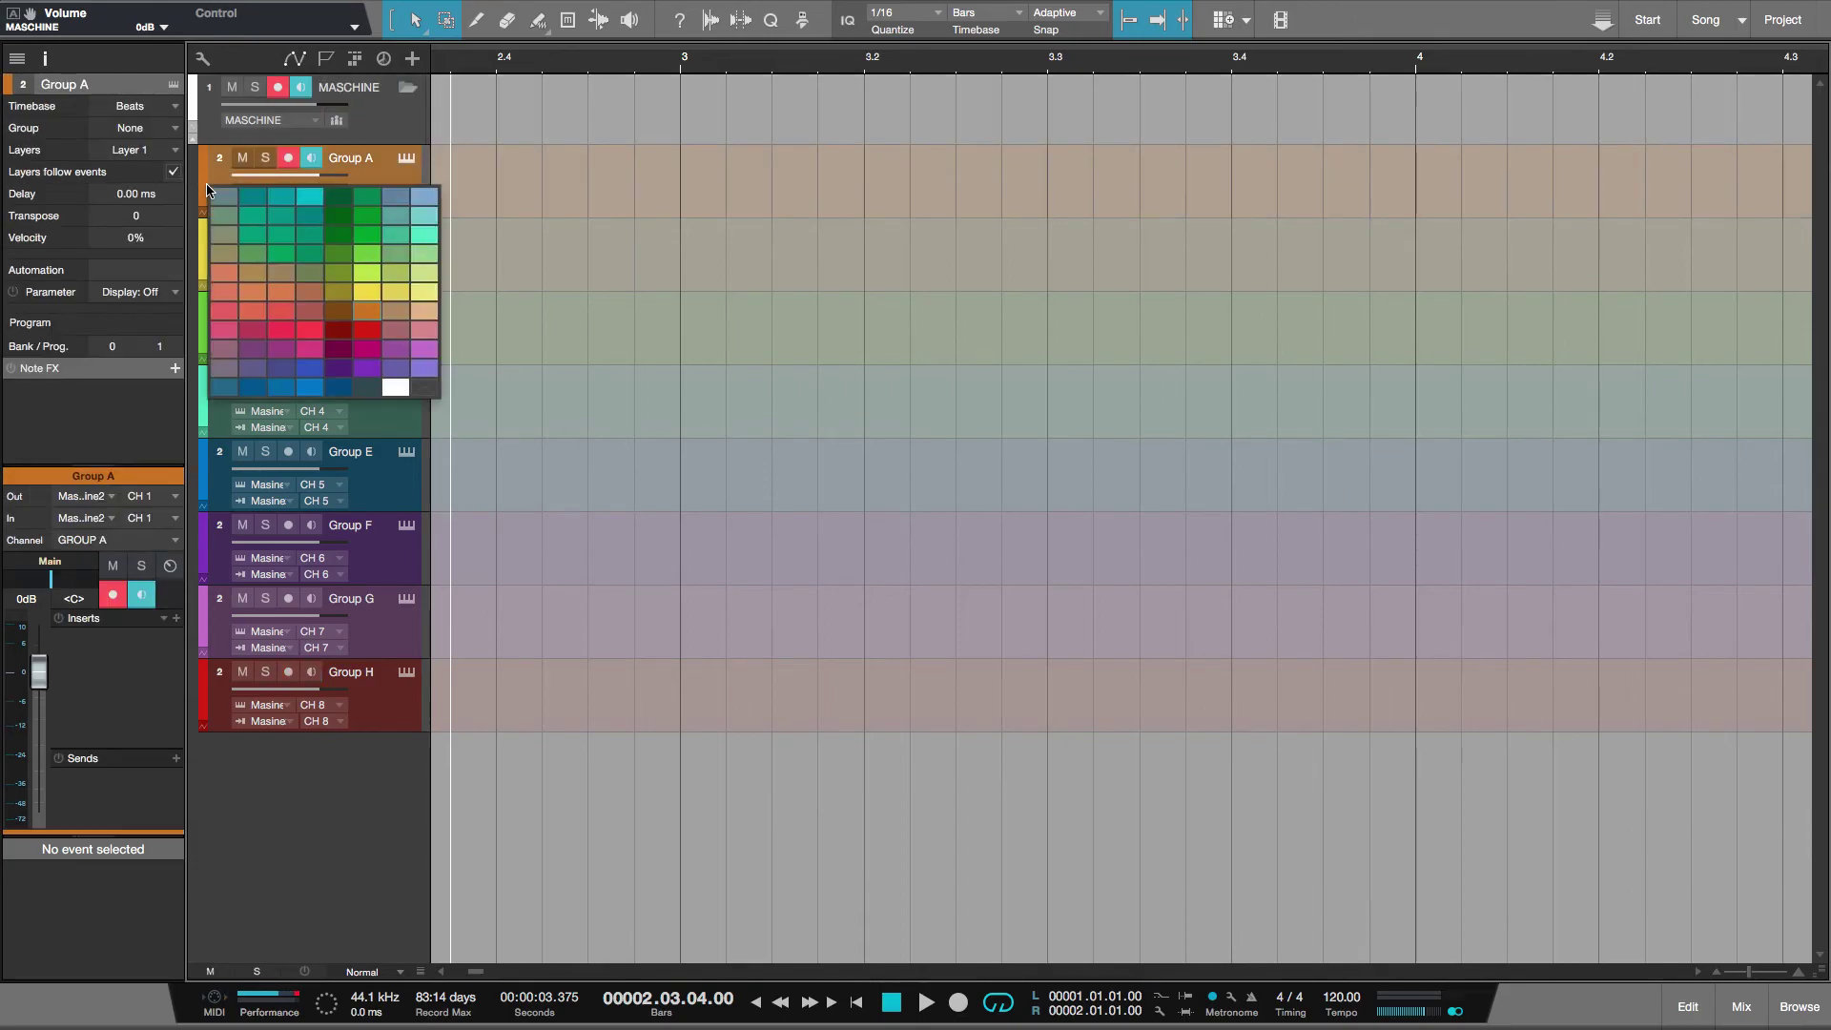
pyautogui.click(318, 831)
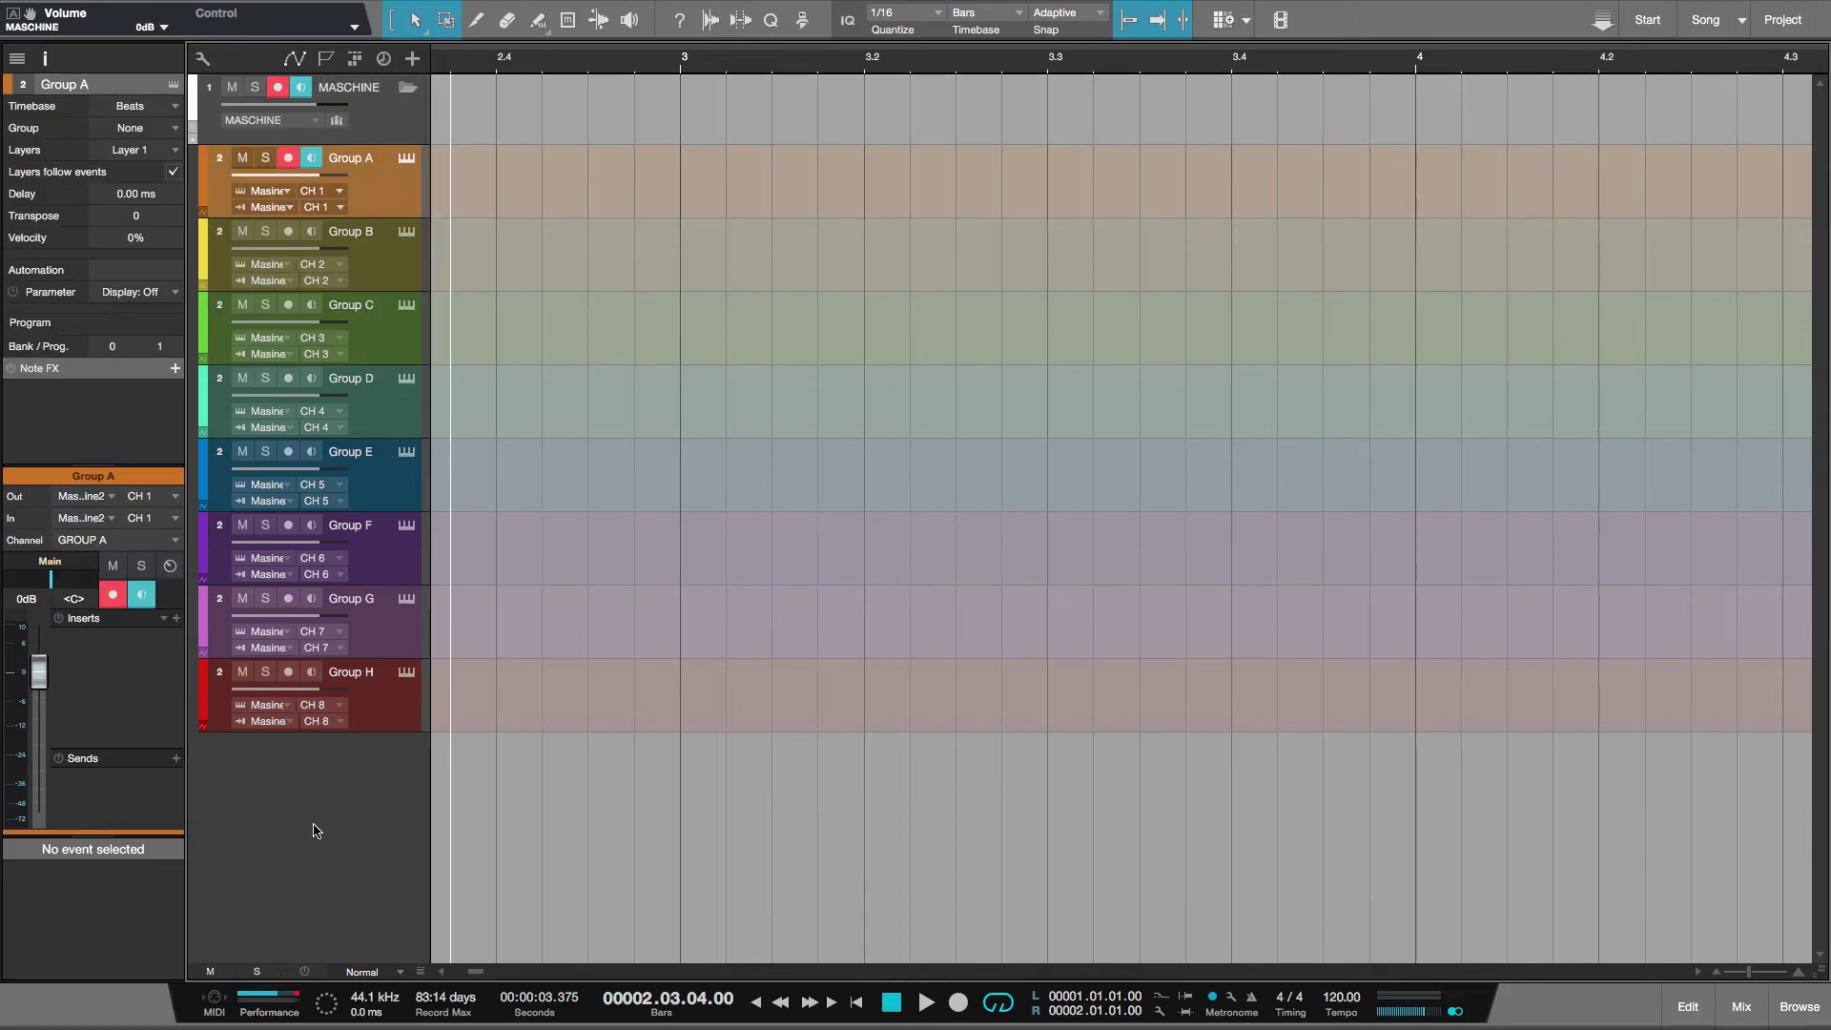
pyautogui.click(409, 160)
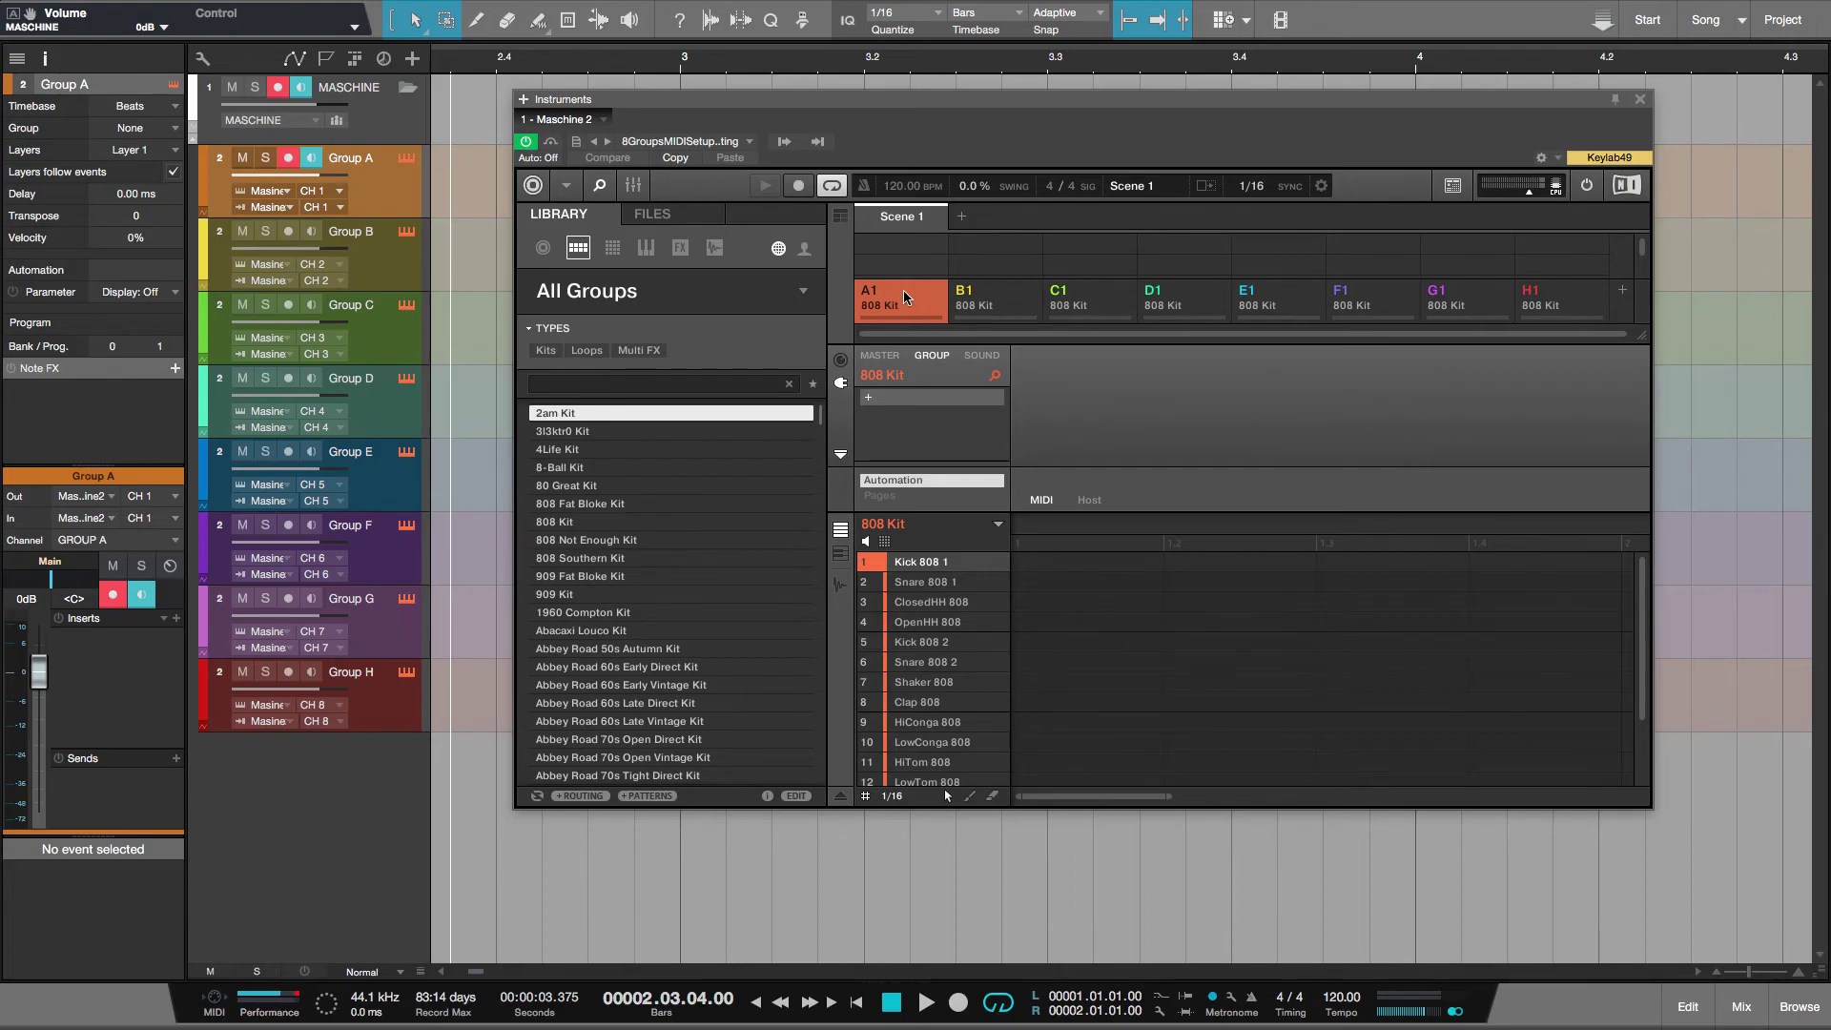
# Step: Select Groups B, C and D, show the mixer console, and close Maschine 2
pyautogui.click(415, 261)
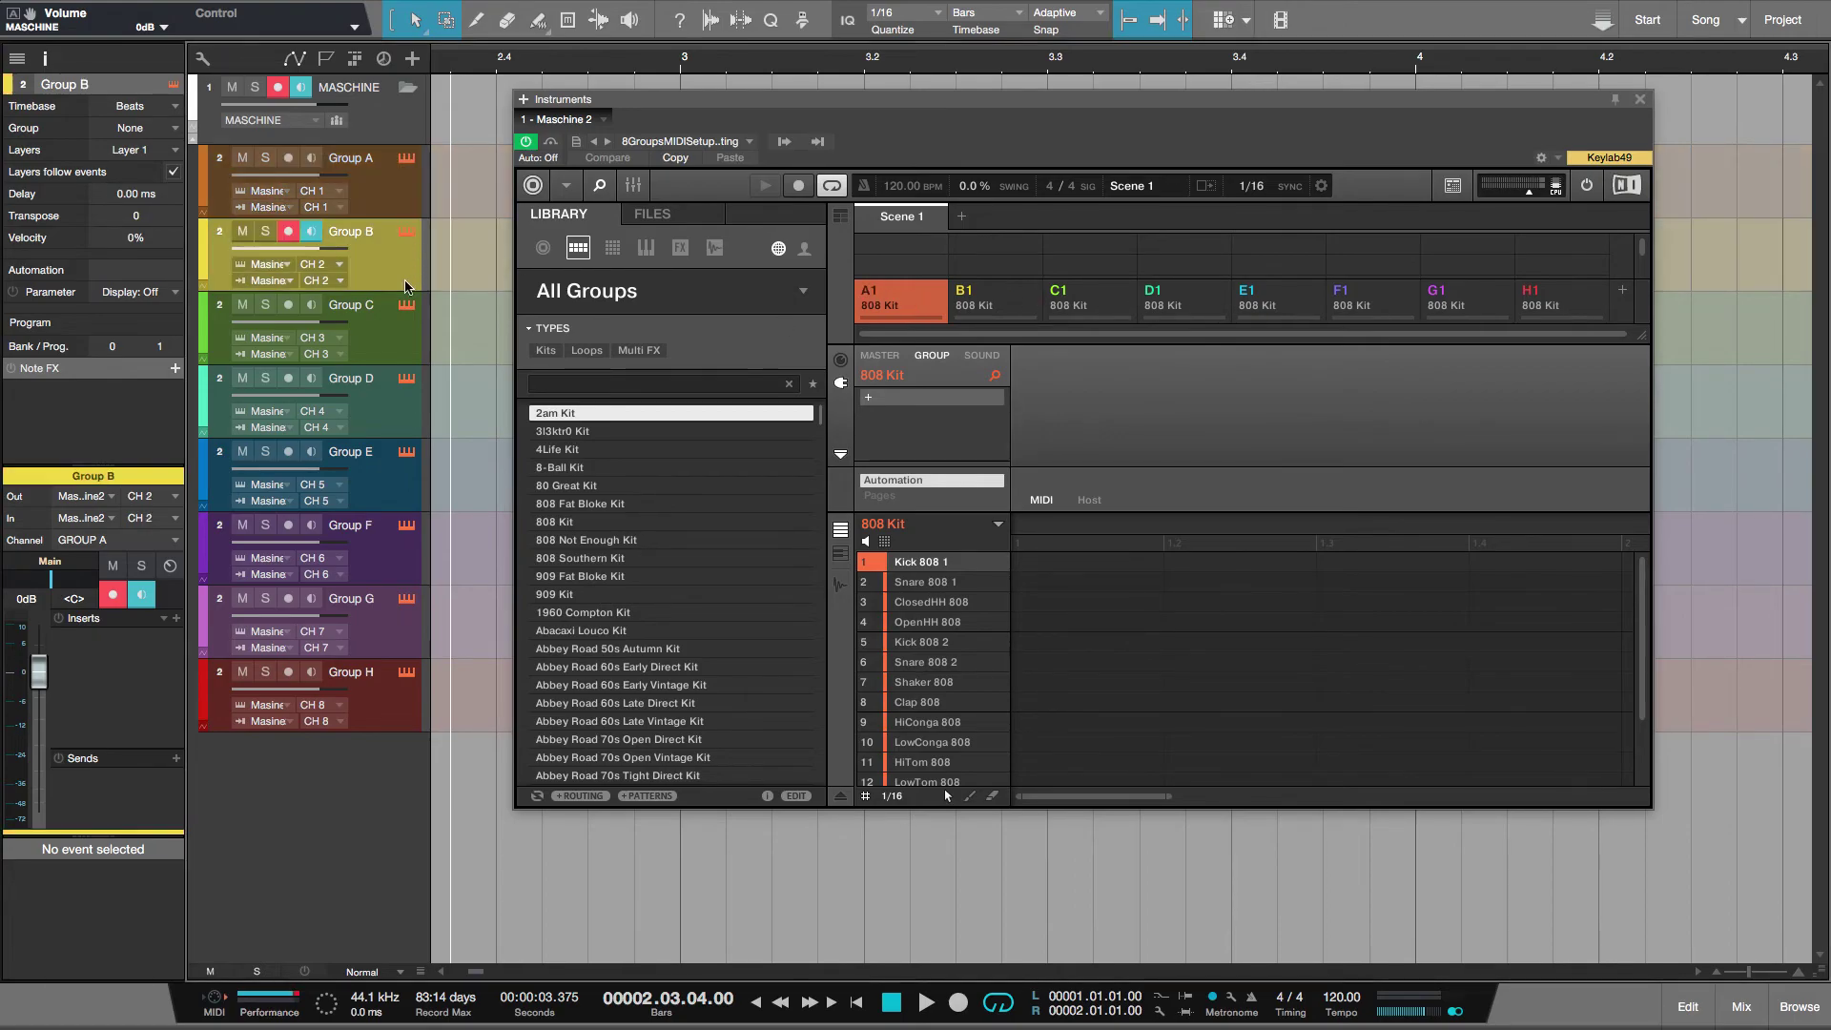
pyautogui.click(395, 346)
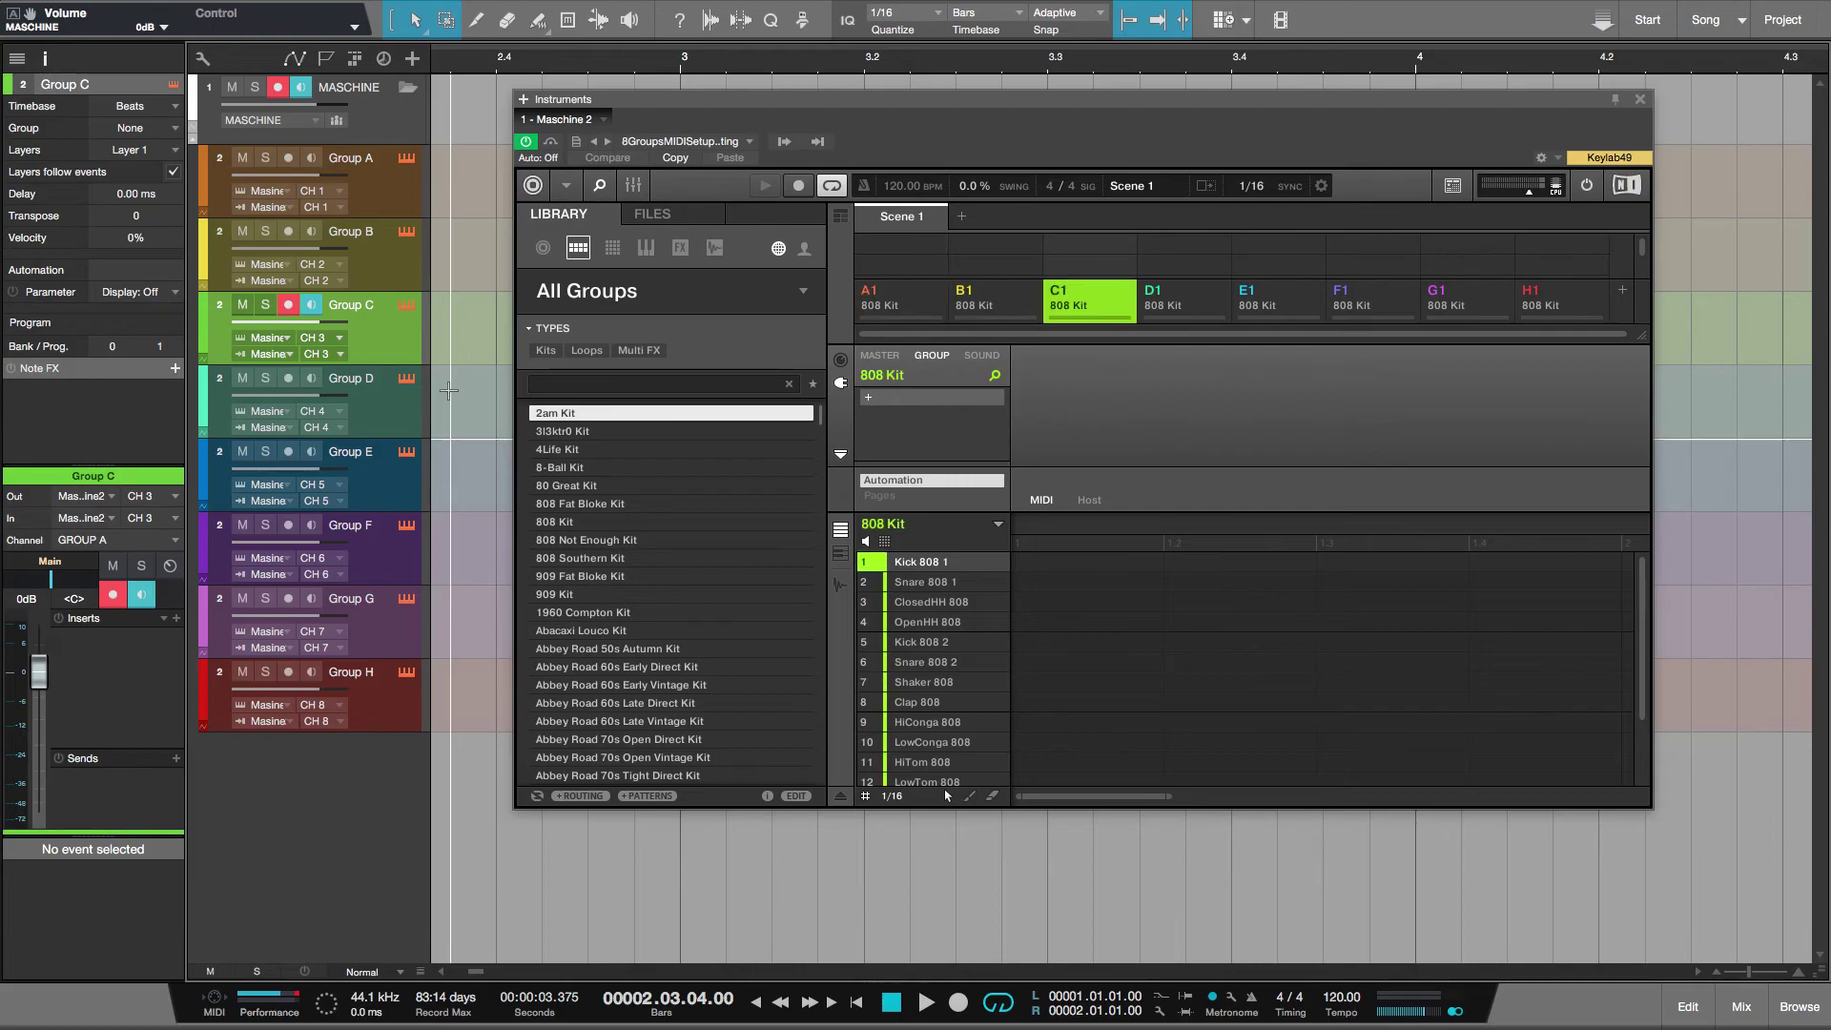
pyautogui.click(400, 405)
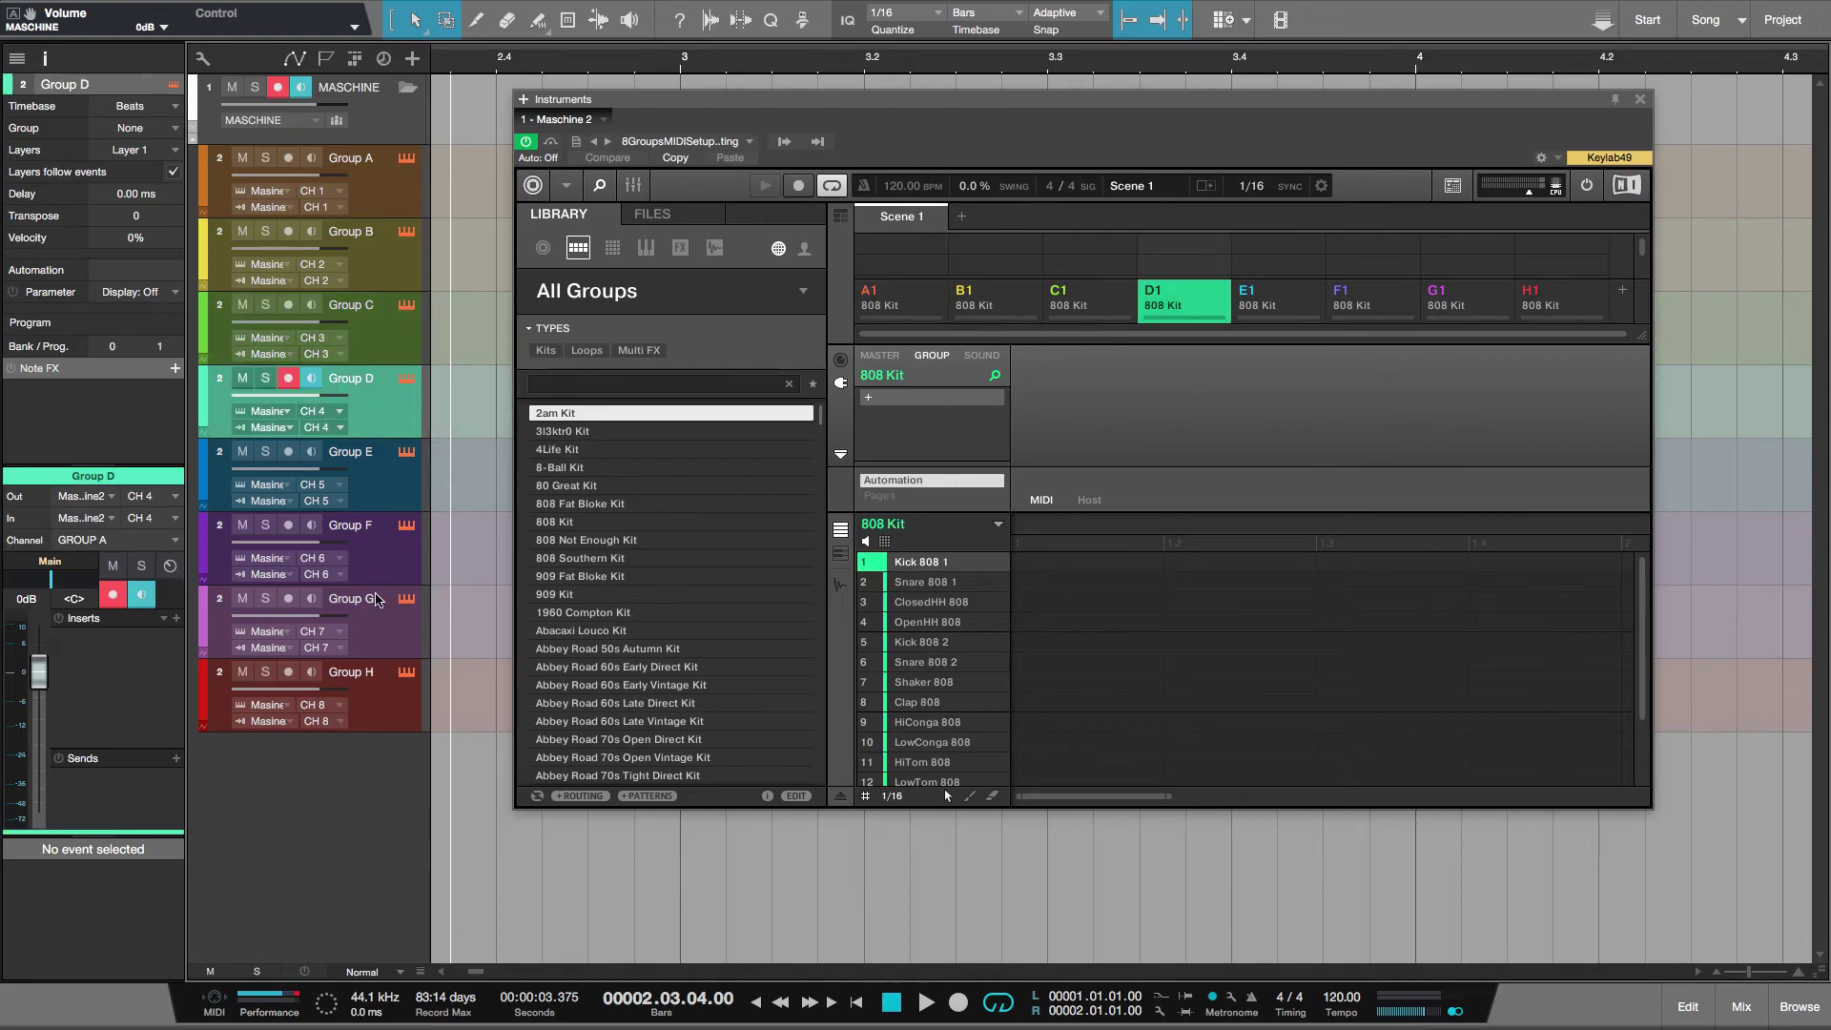
pyautogui.press('F3')
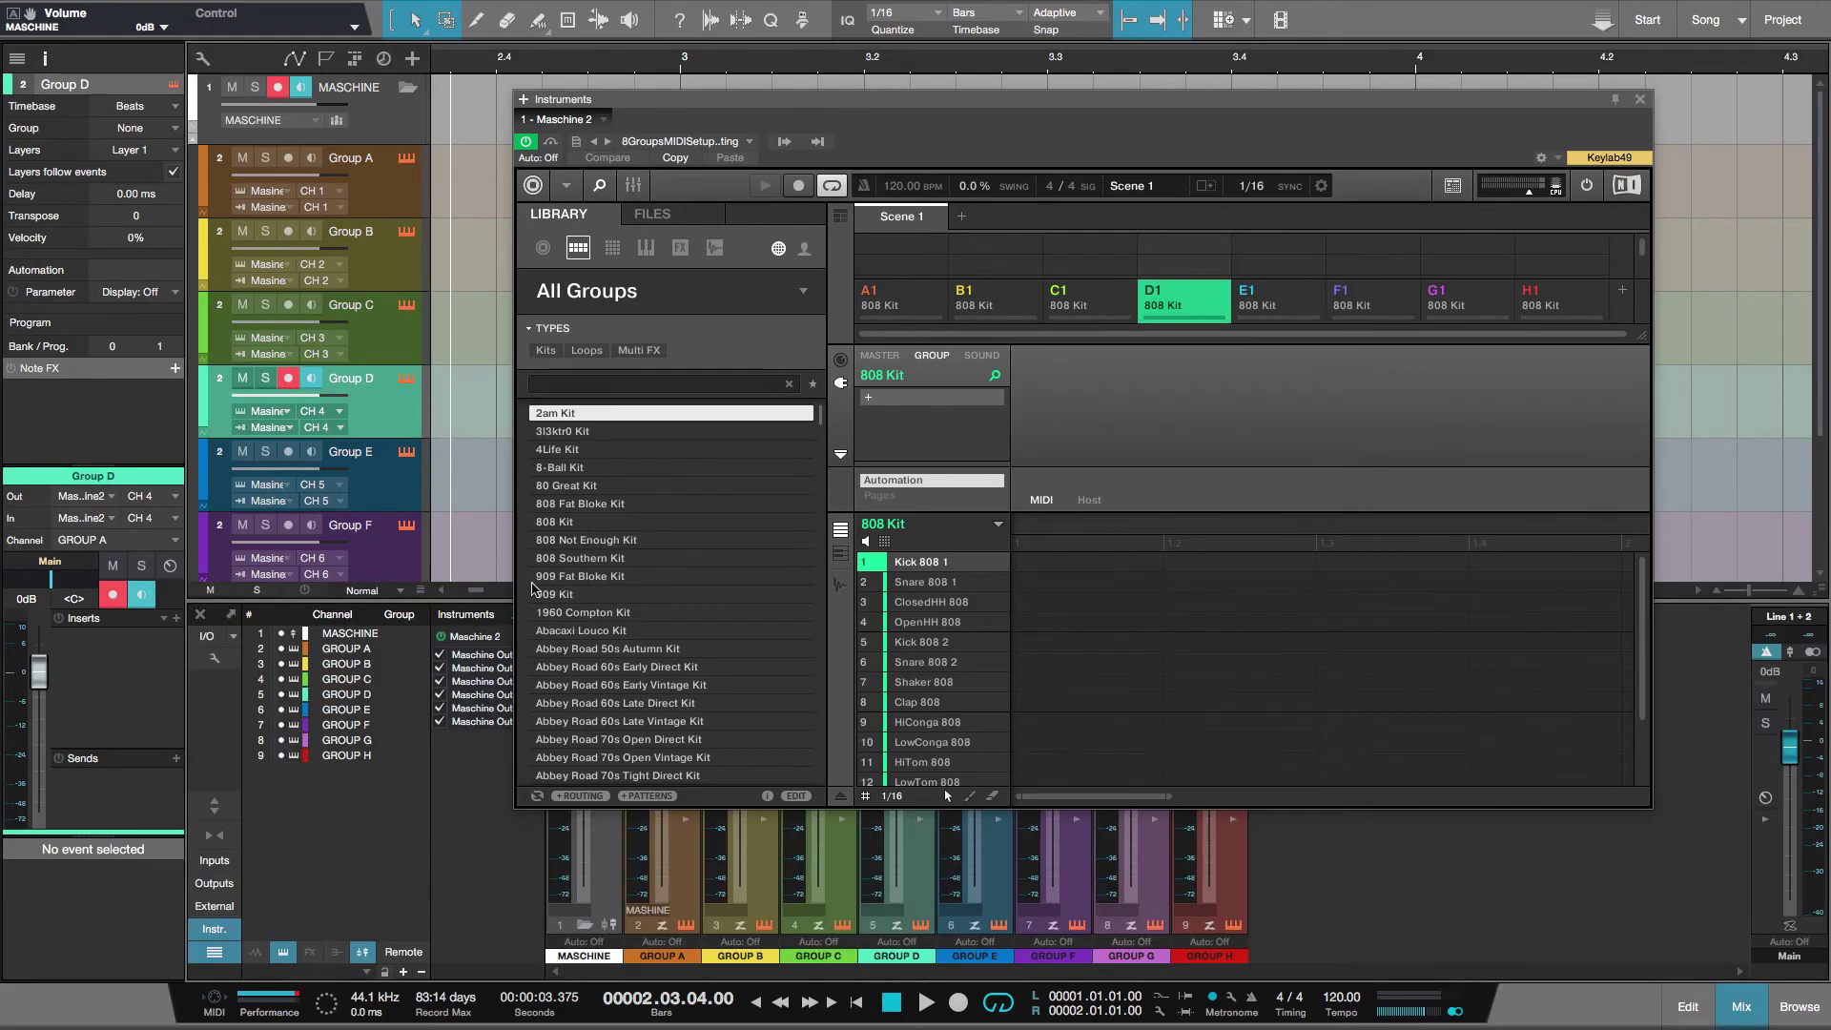
pyautogui.click(1641, 100)
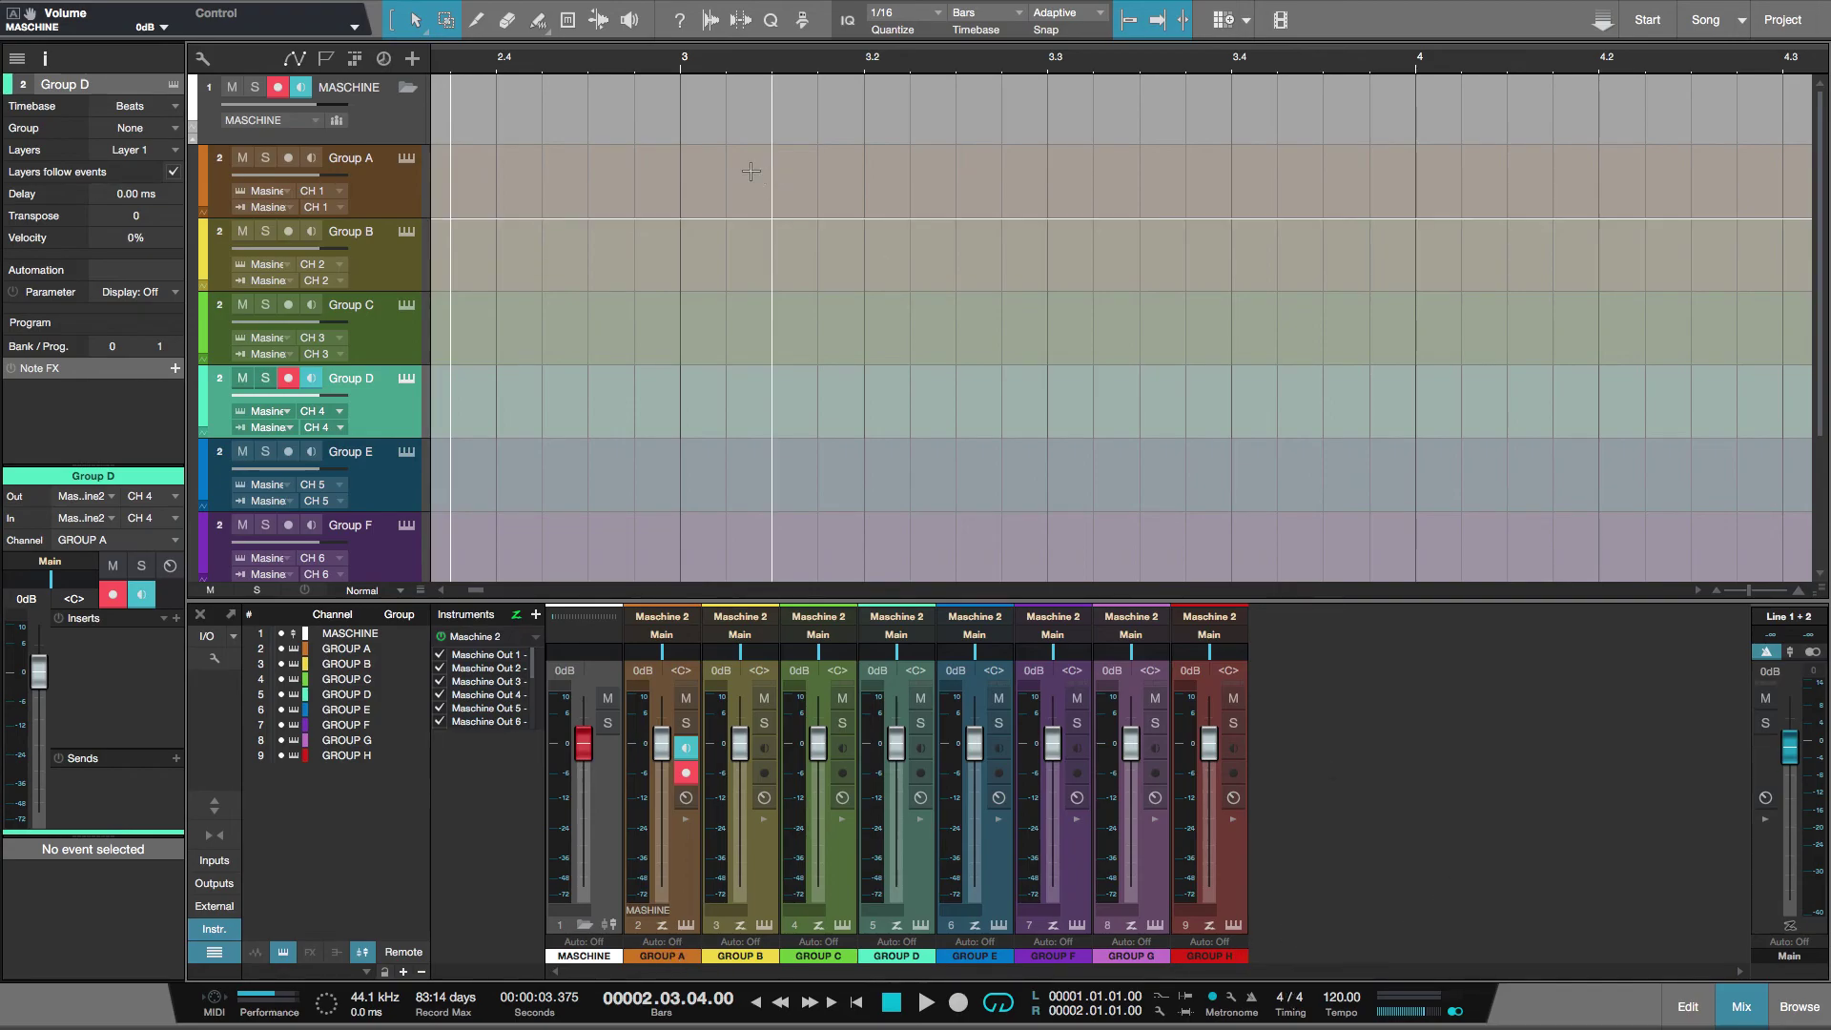
# Step: Record a one-bar MIDI part on Group A with count-in and play it back
pyautogui.click(398, 191)
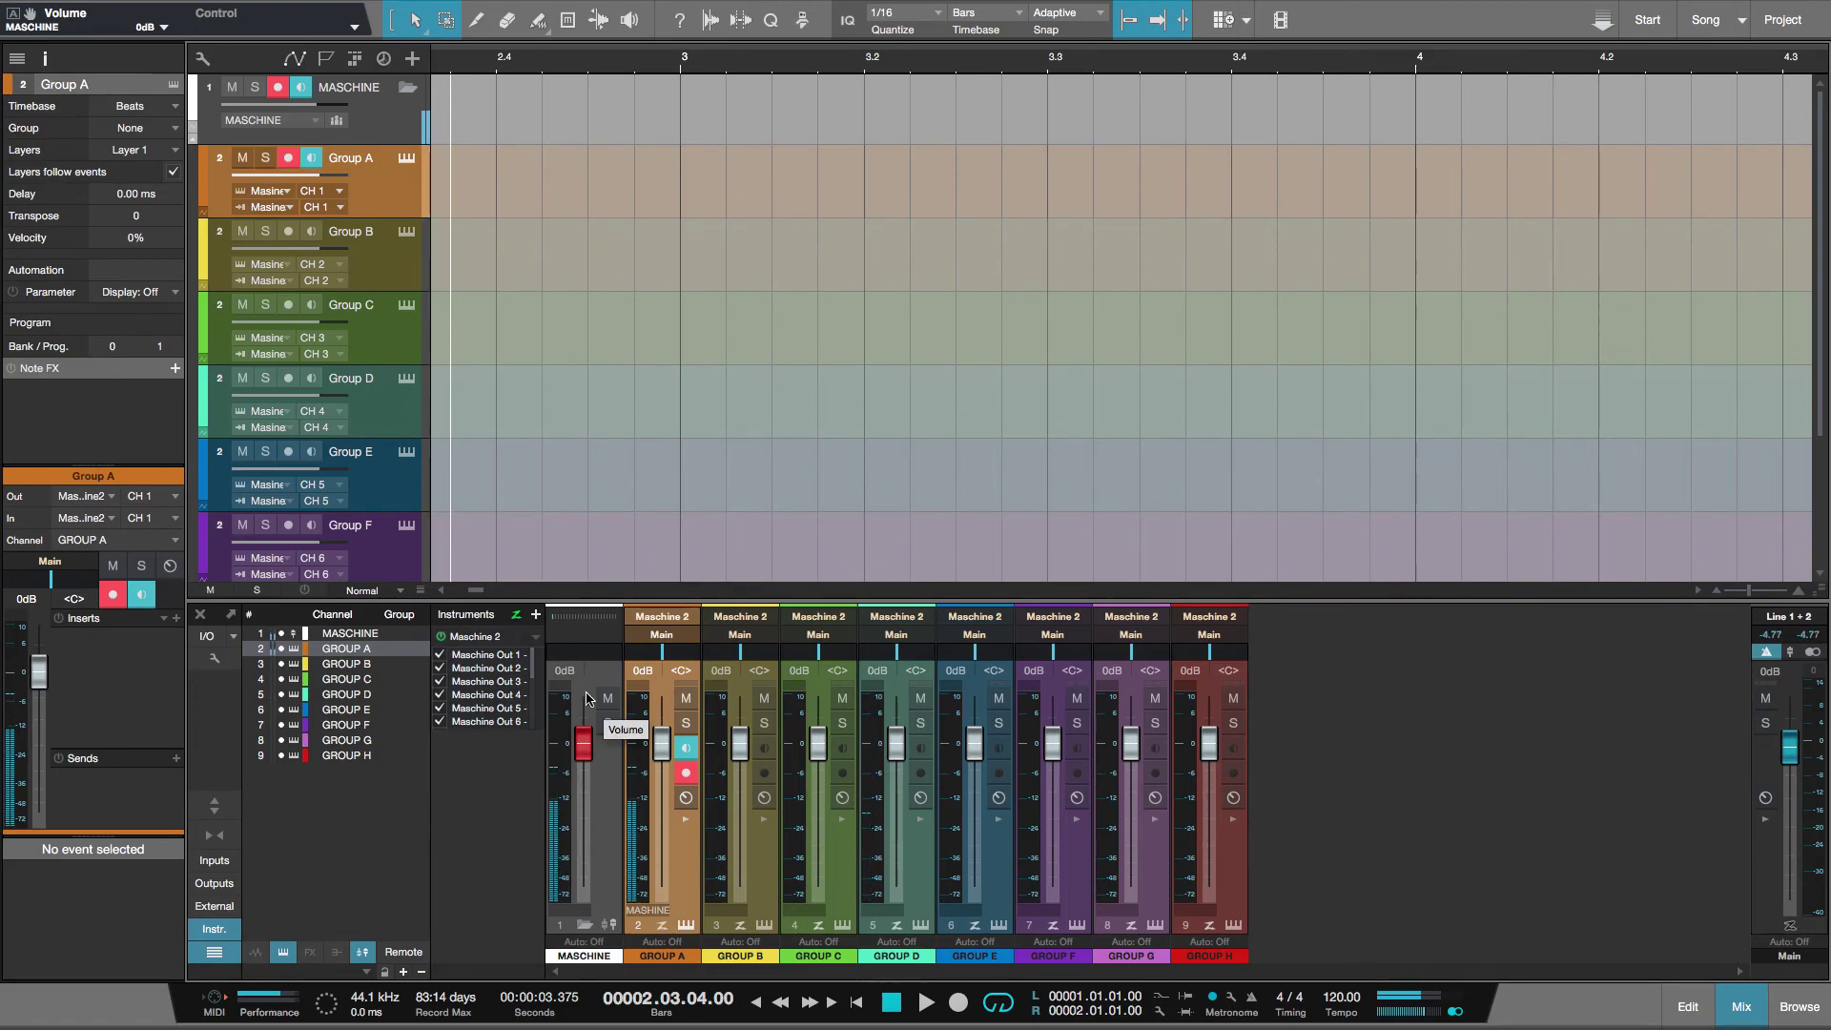
pyautogui.press('KP_Multiply')
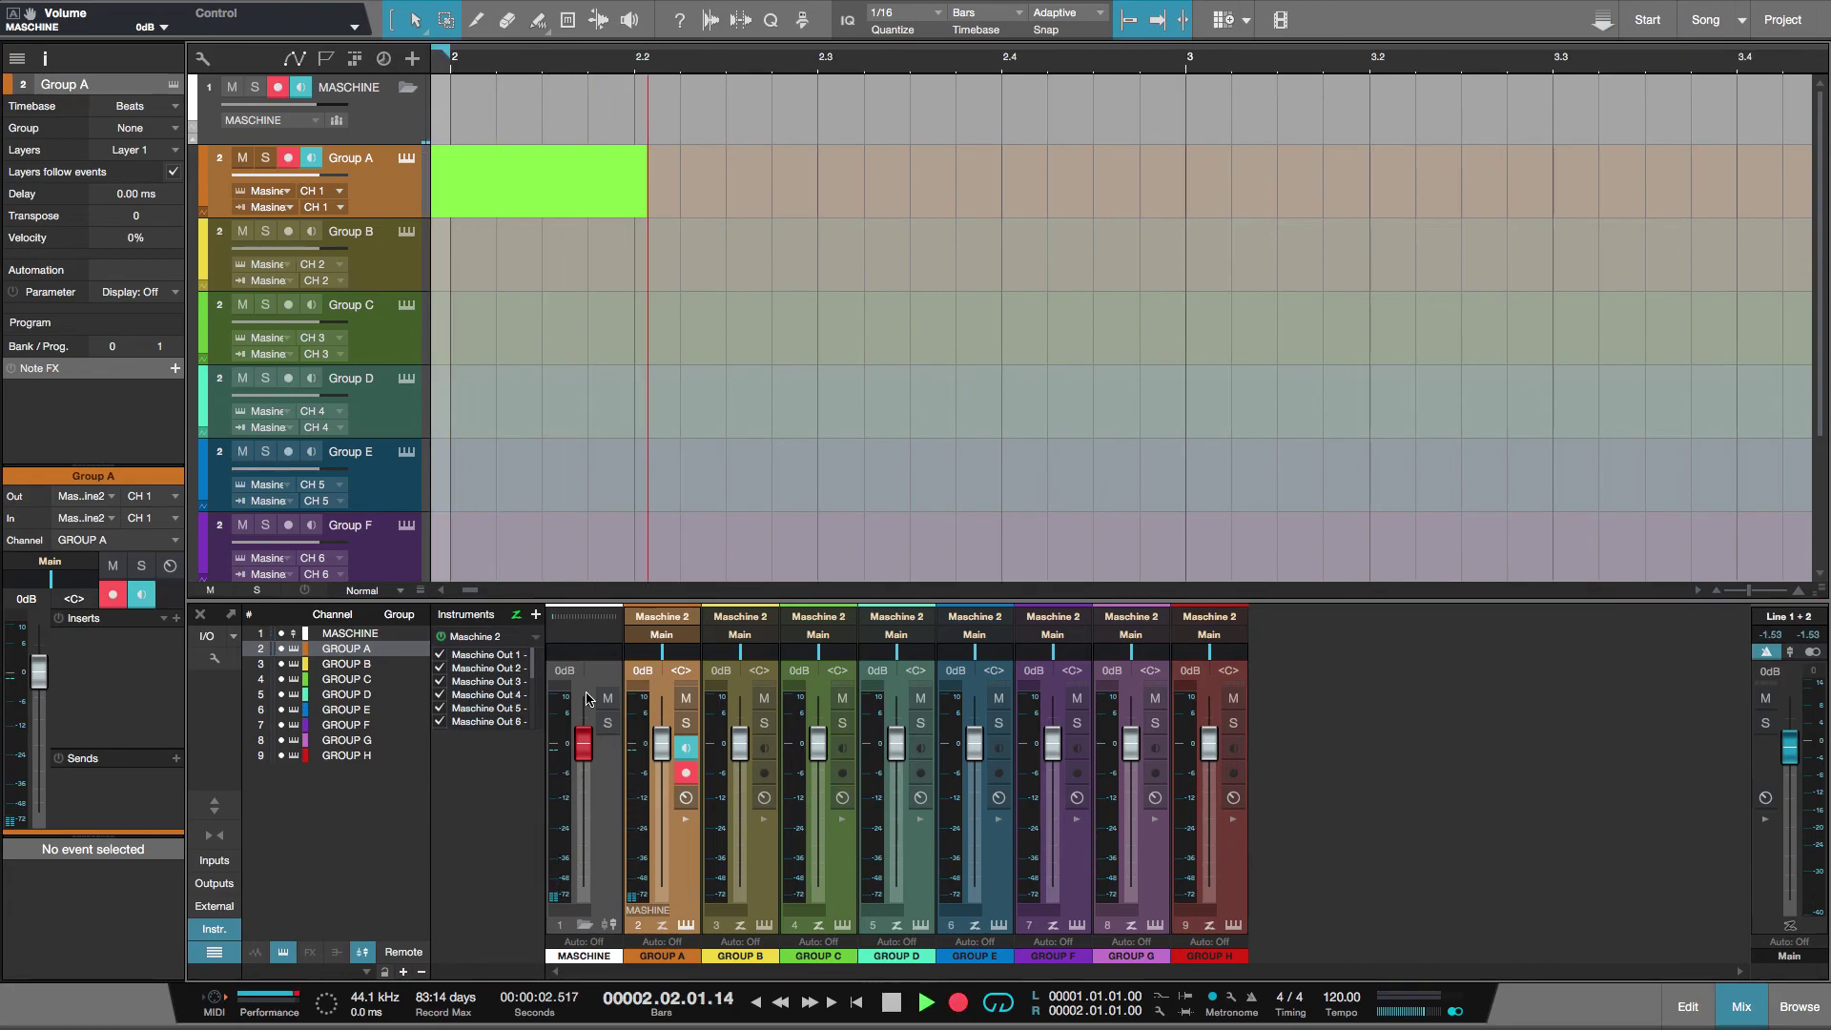
pyautogui.press('space')
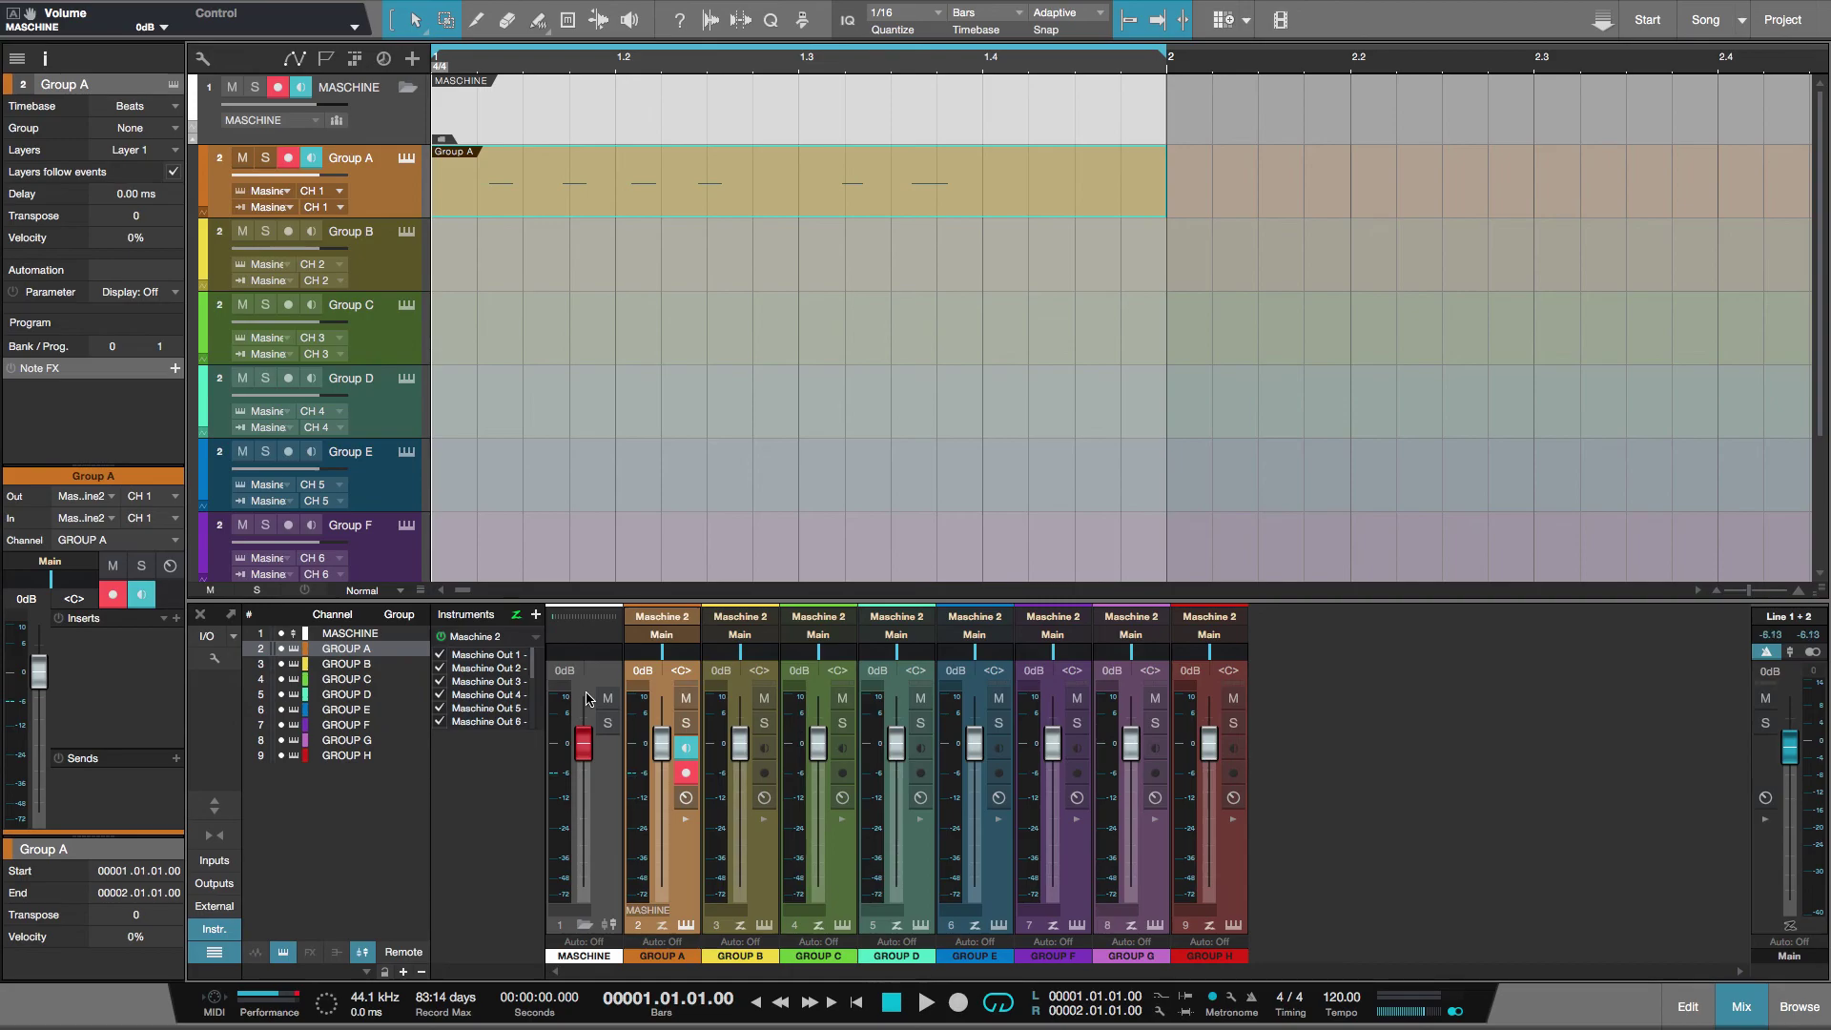
pyautogui.press('space')
pyautogui.press('space')
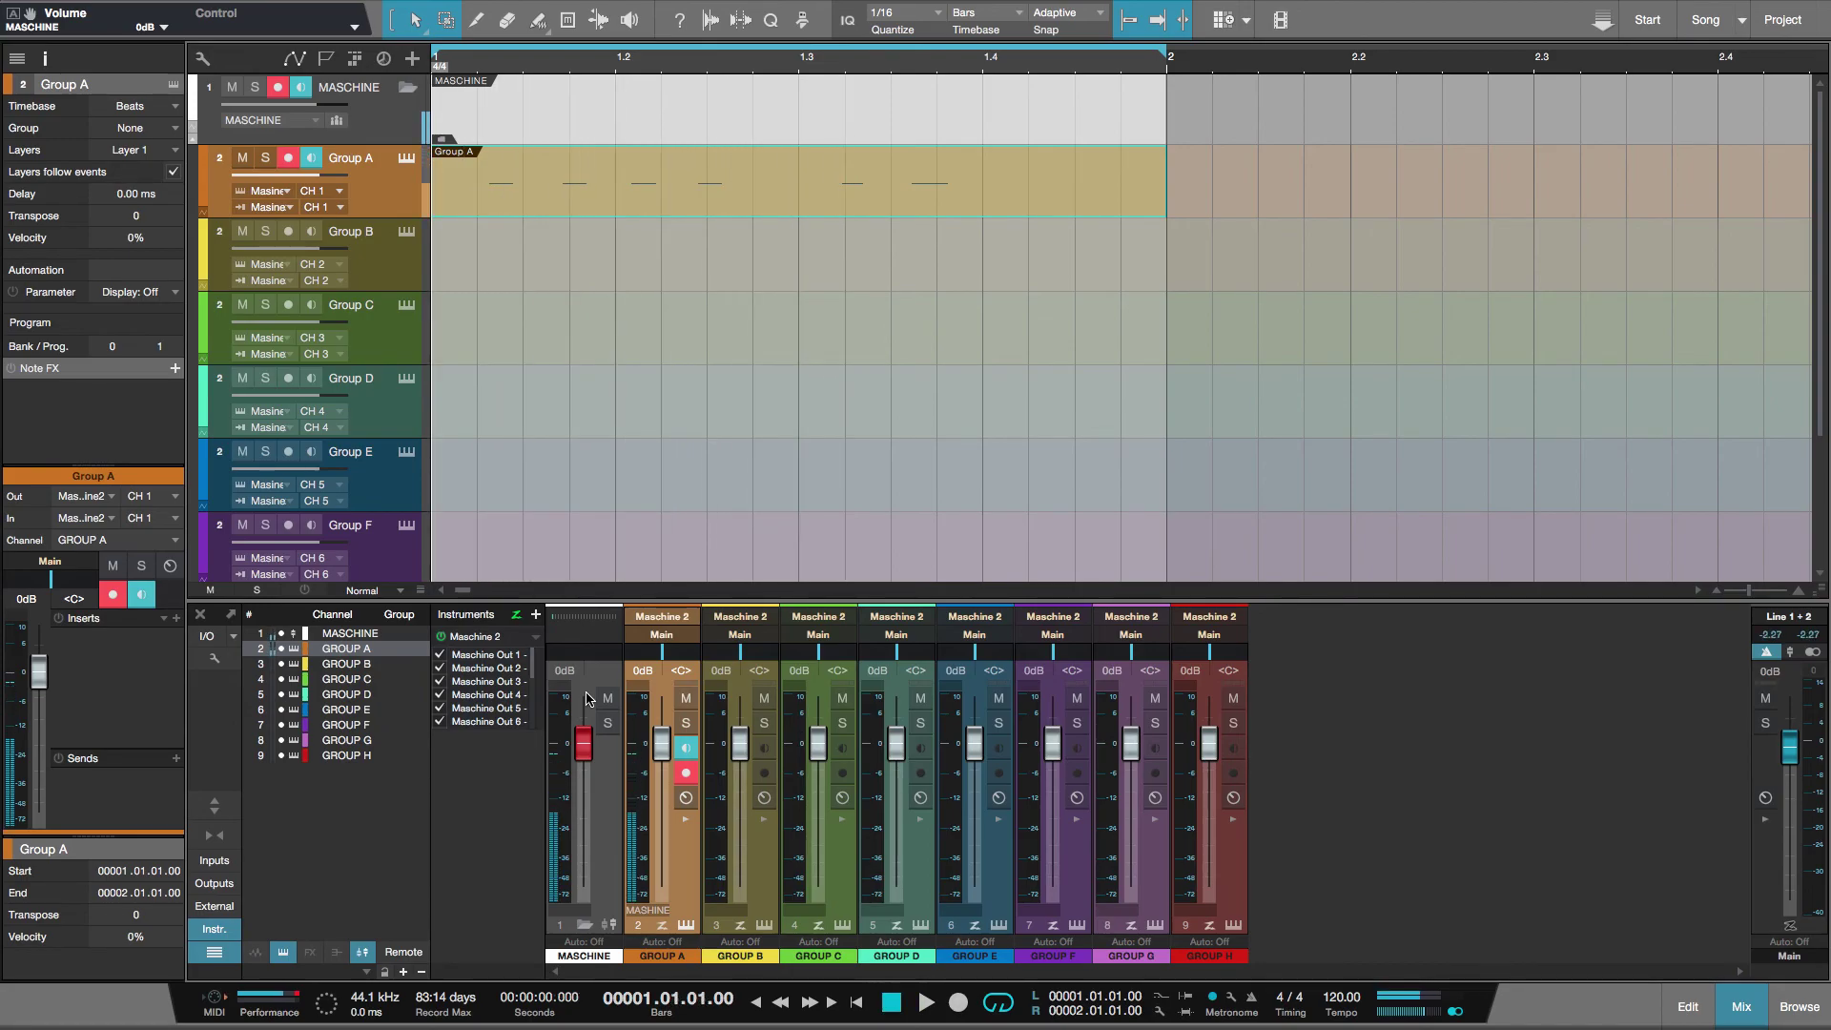
# Step: Arm Group B and record a one-bar MIDI part on it
pyautogui.click(383, 266)
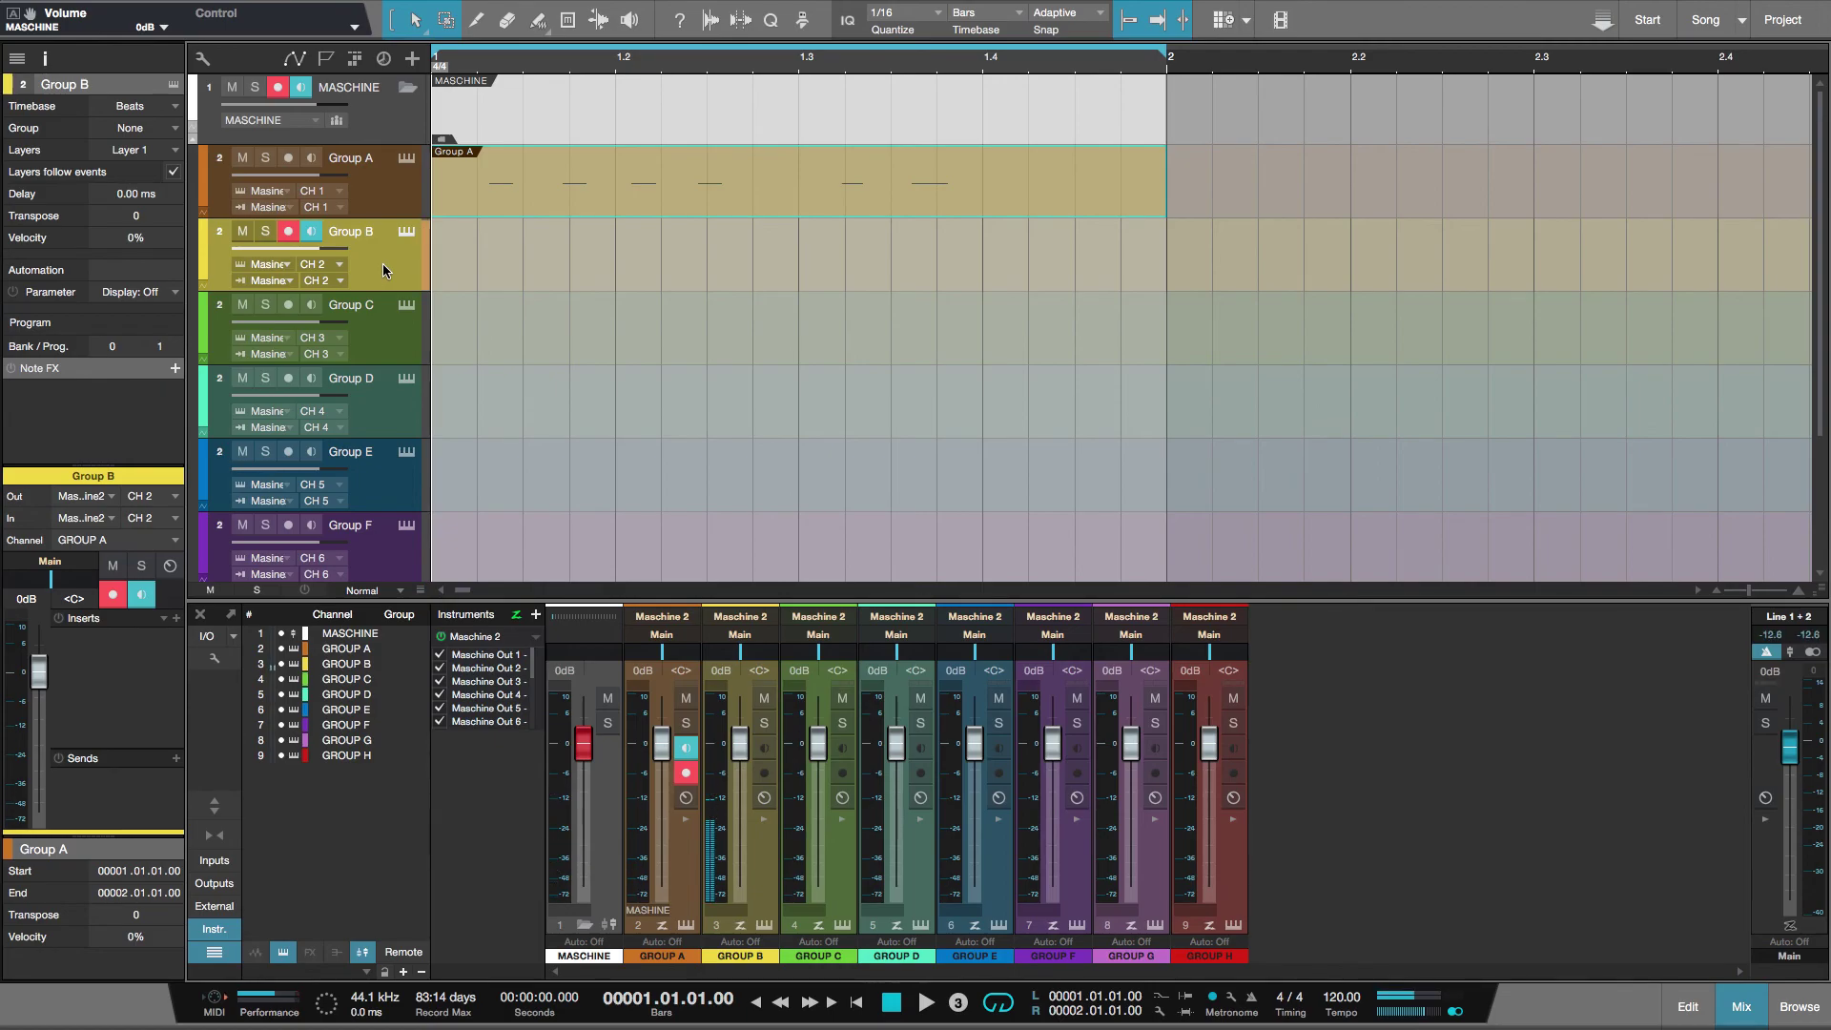
pyautogui.press('KP_Multiply')
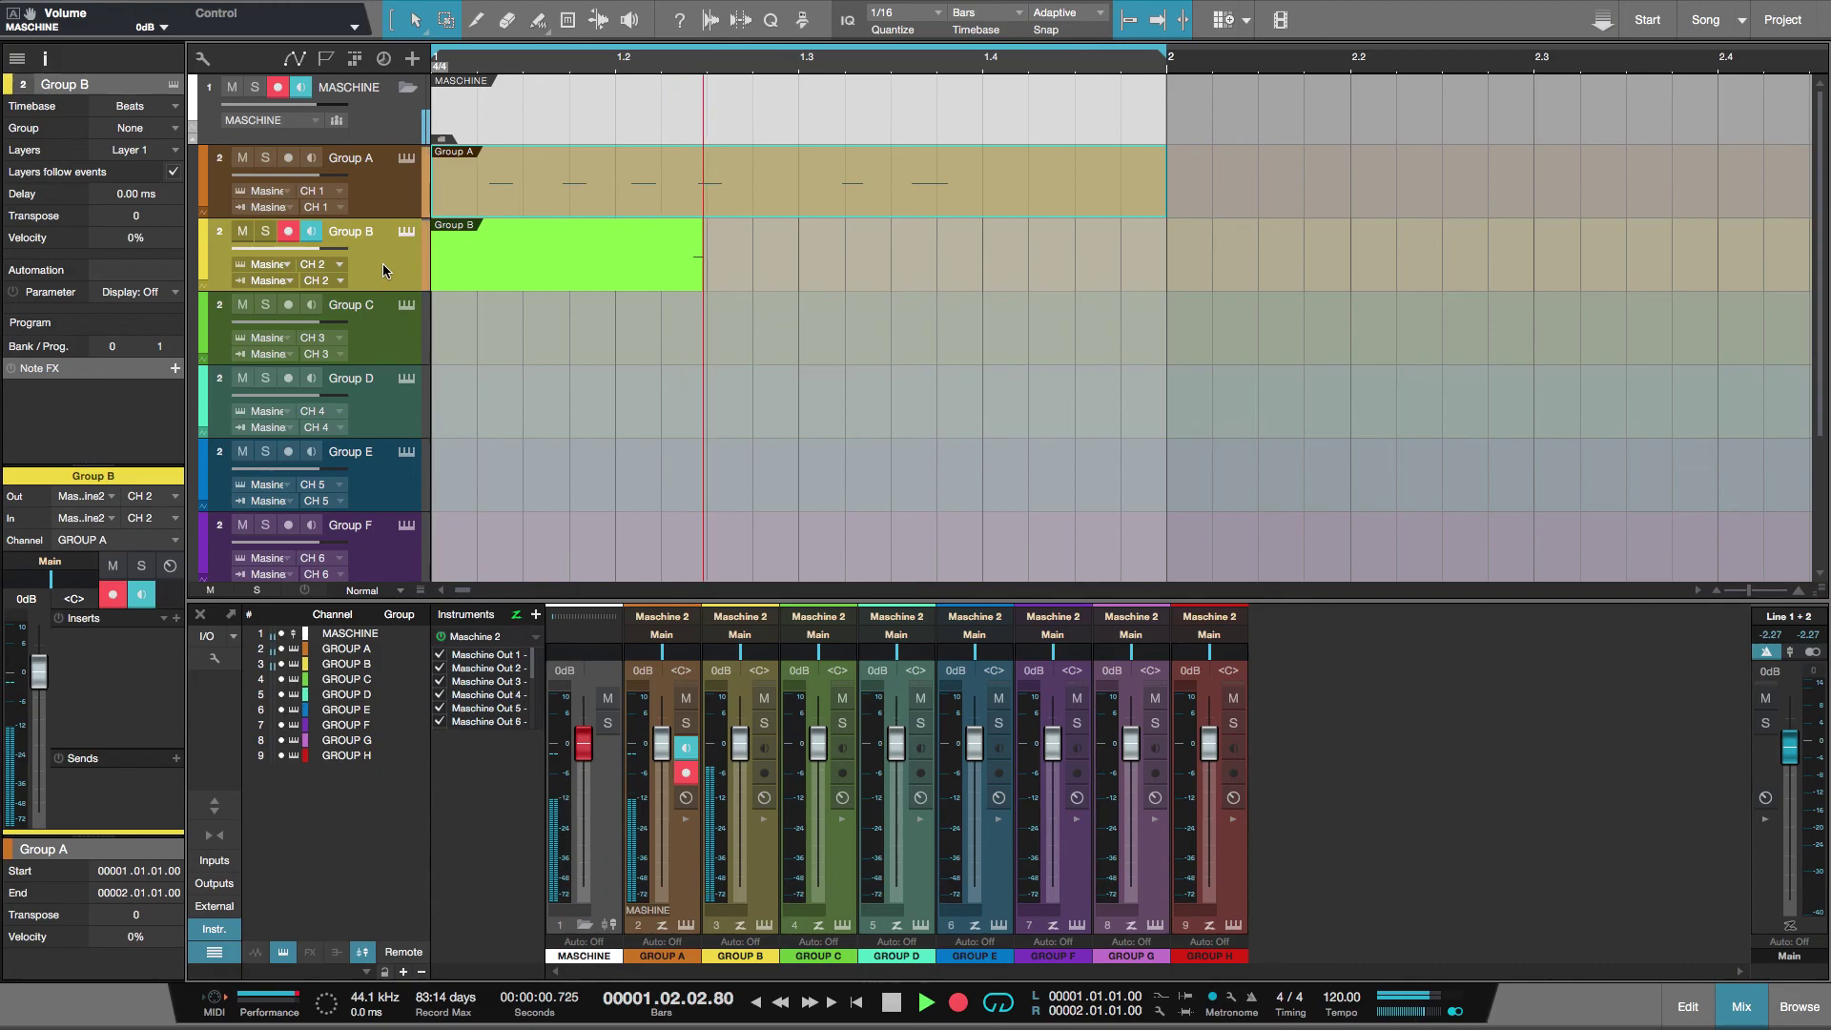
pyautogui.press('space')
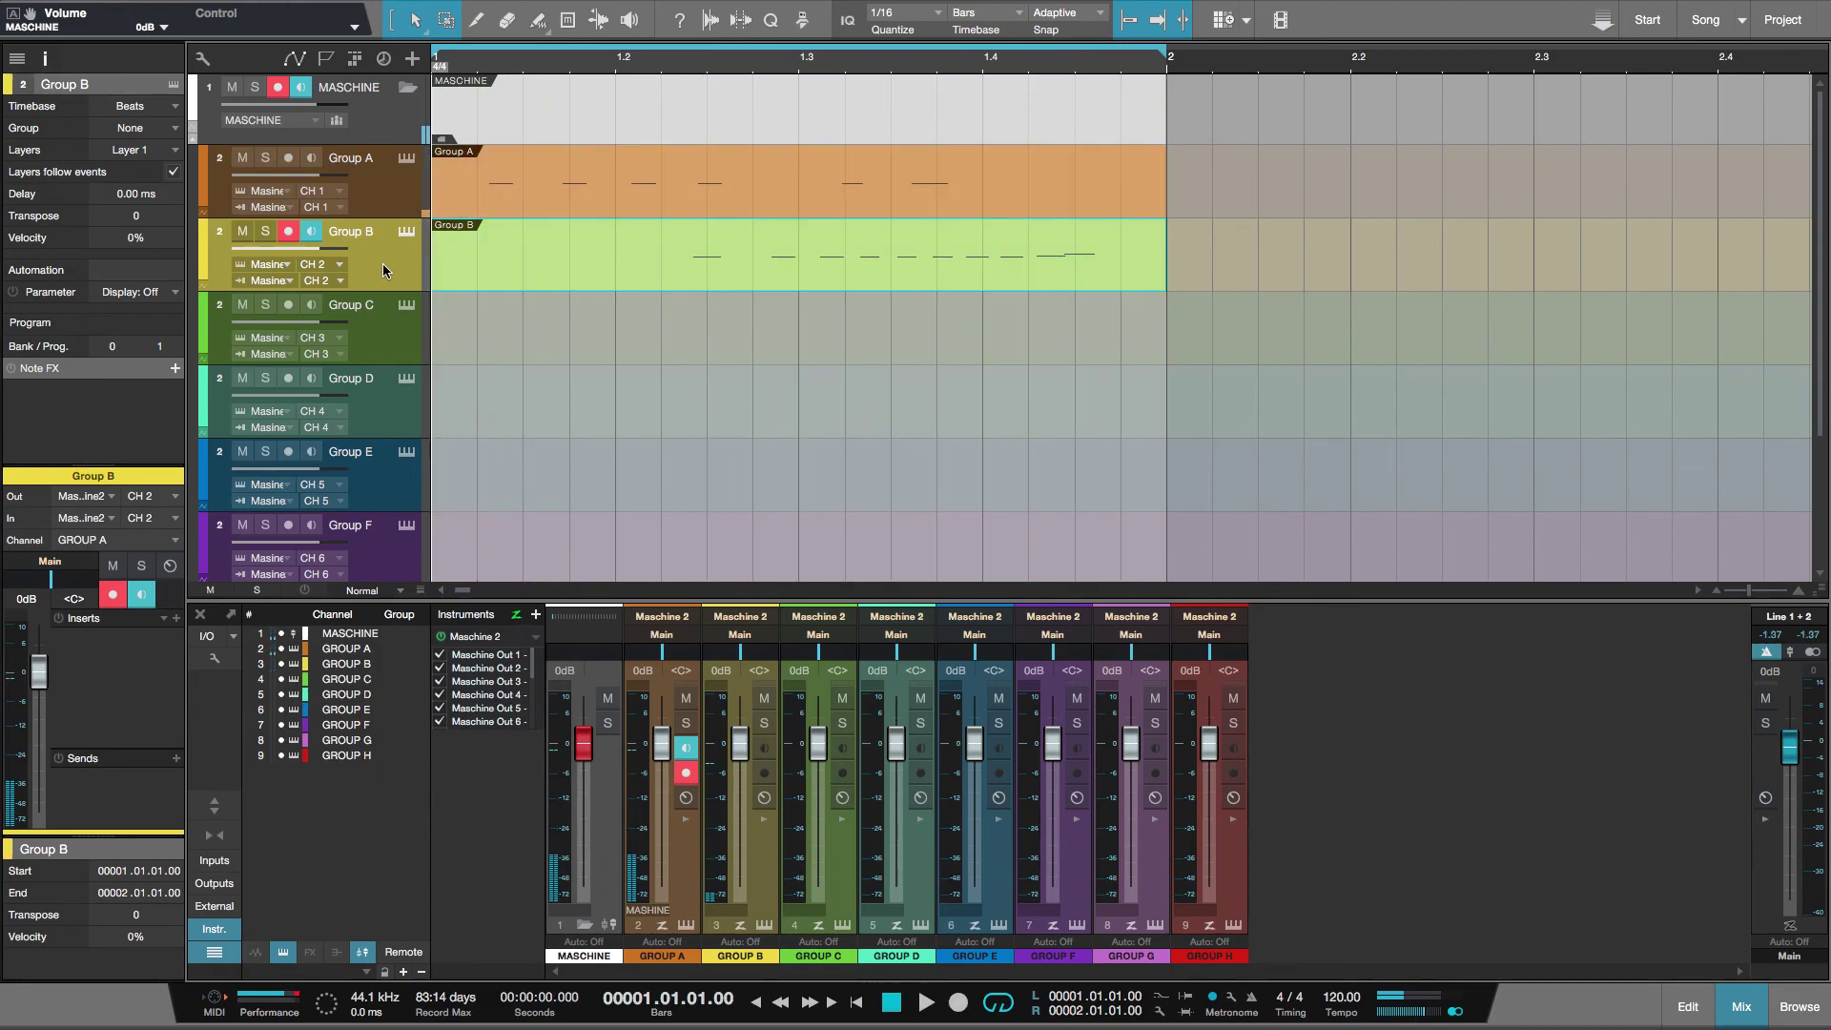
# Step: Record a one-bar MIDI part on Group C, then play back all three parts
pyautogui.click(355, 329)
pyautogui.click(315, 312)
pyautogui.click(312, 306)
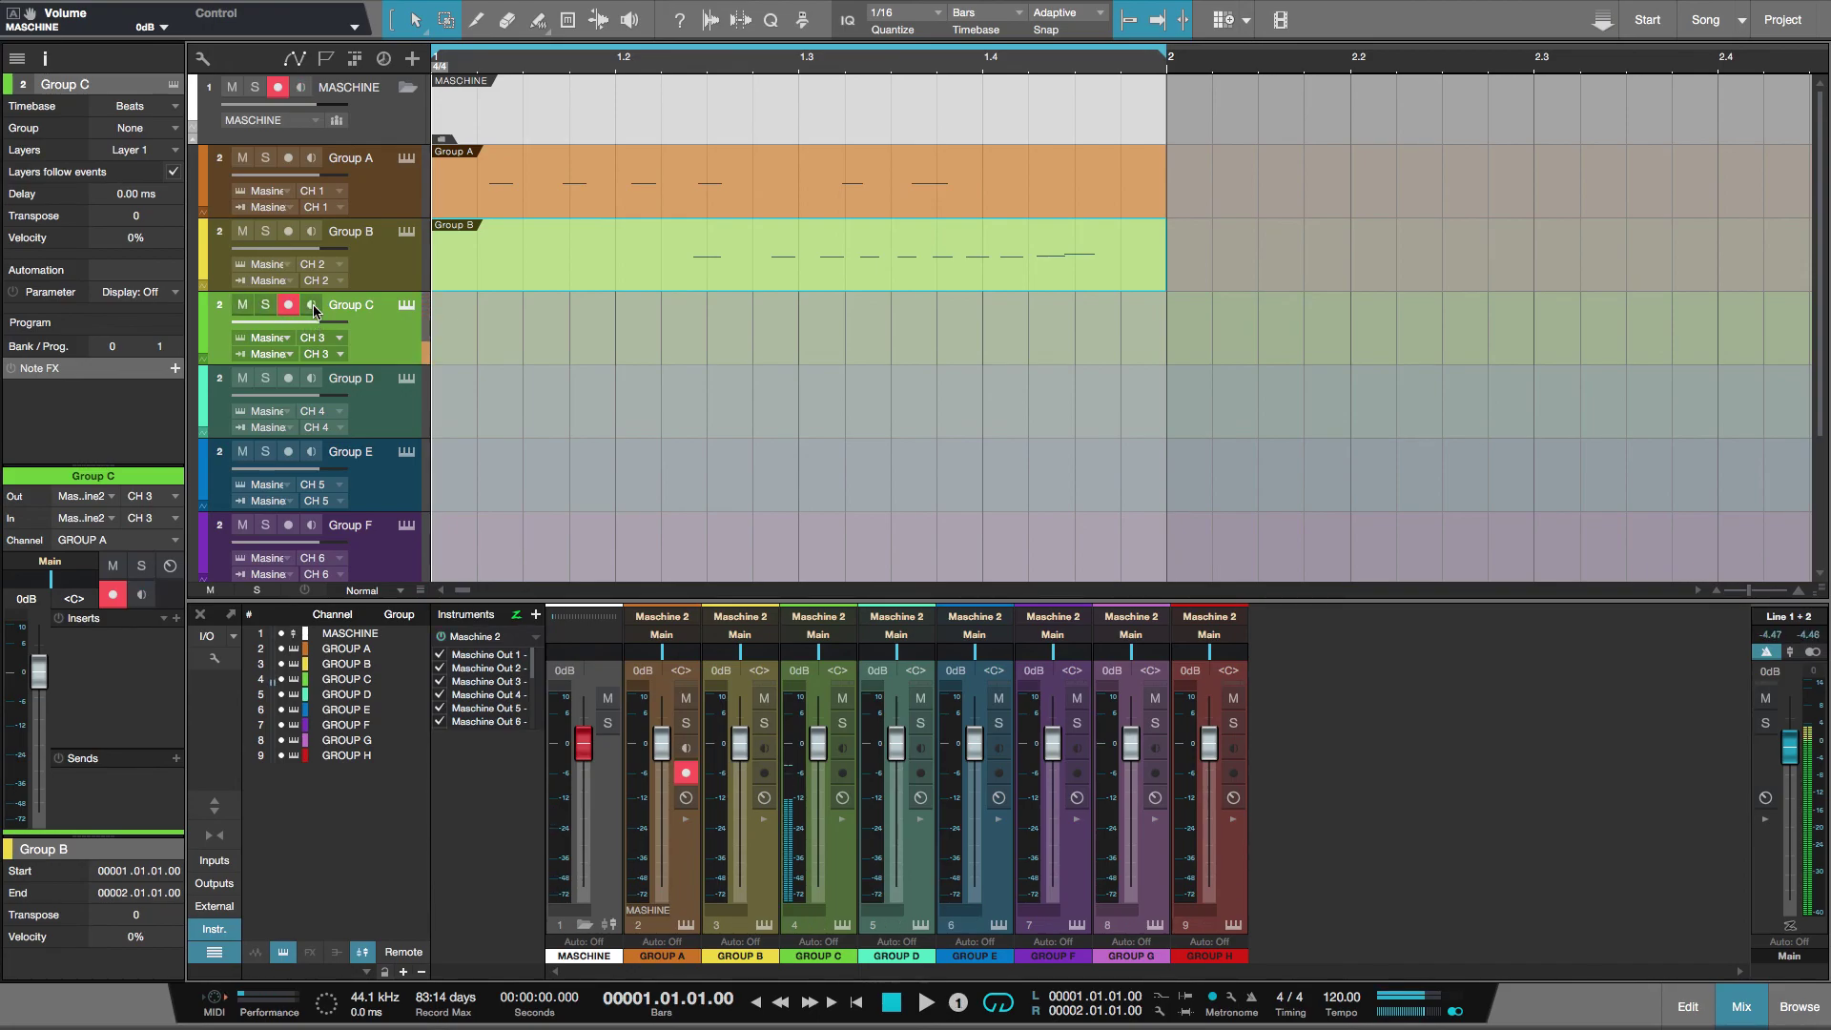
pyautogui.press('KP_Multiply')
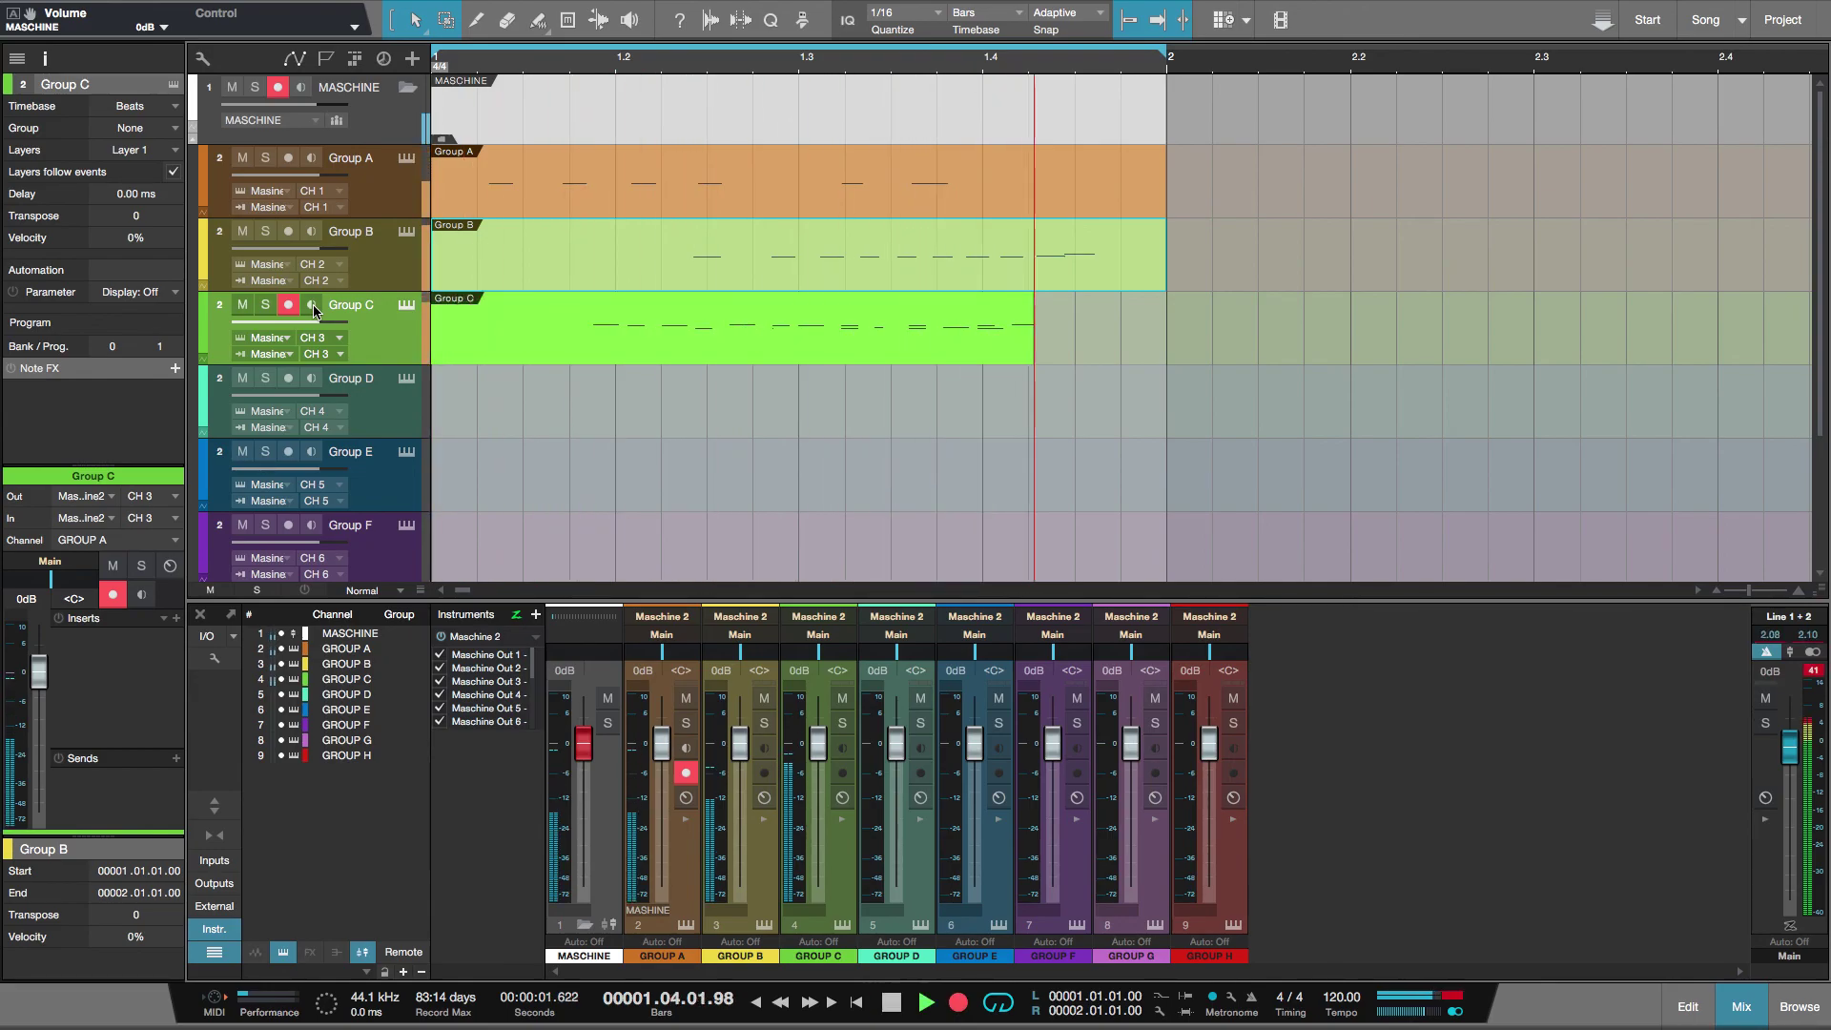
pyautogui.press('space')
pyautogui.click(312, 306)
pyautogui.press('space')
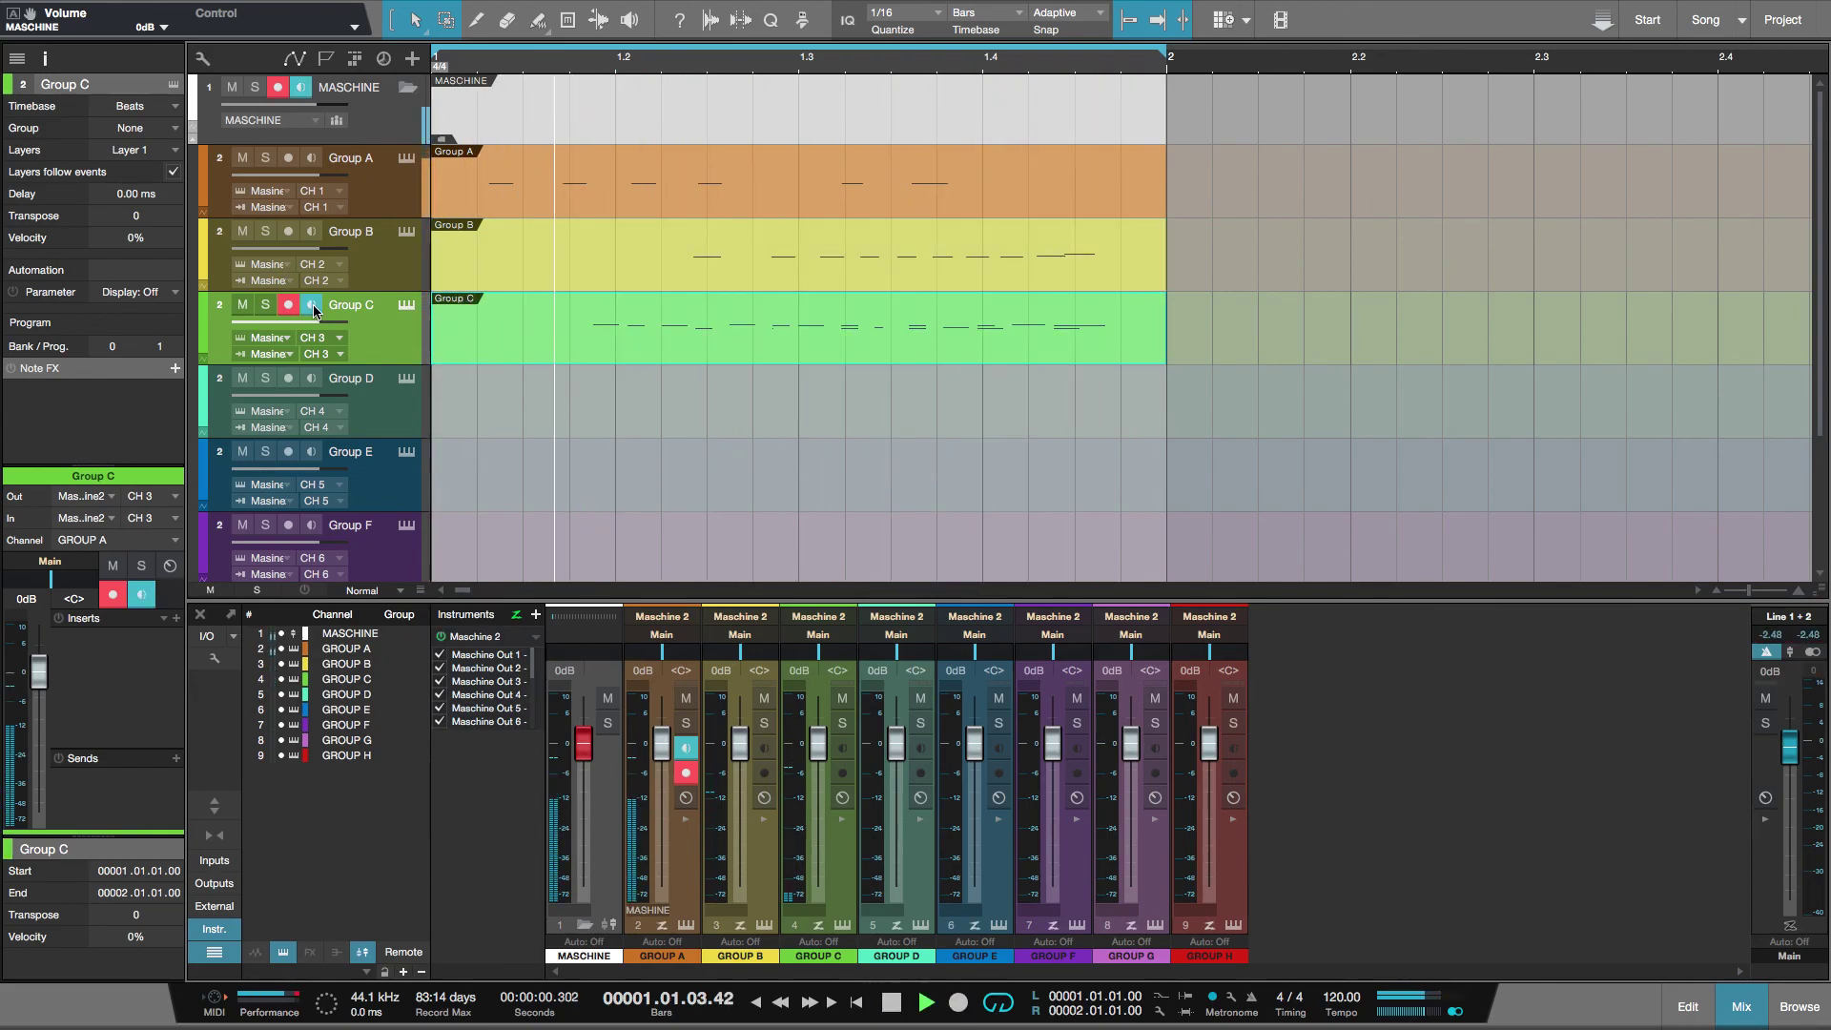
pyautogui.press('space')
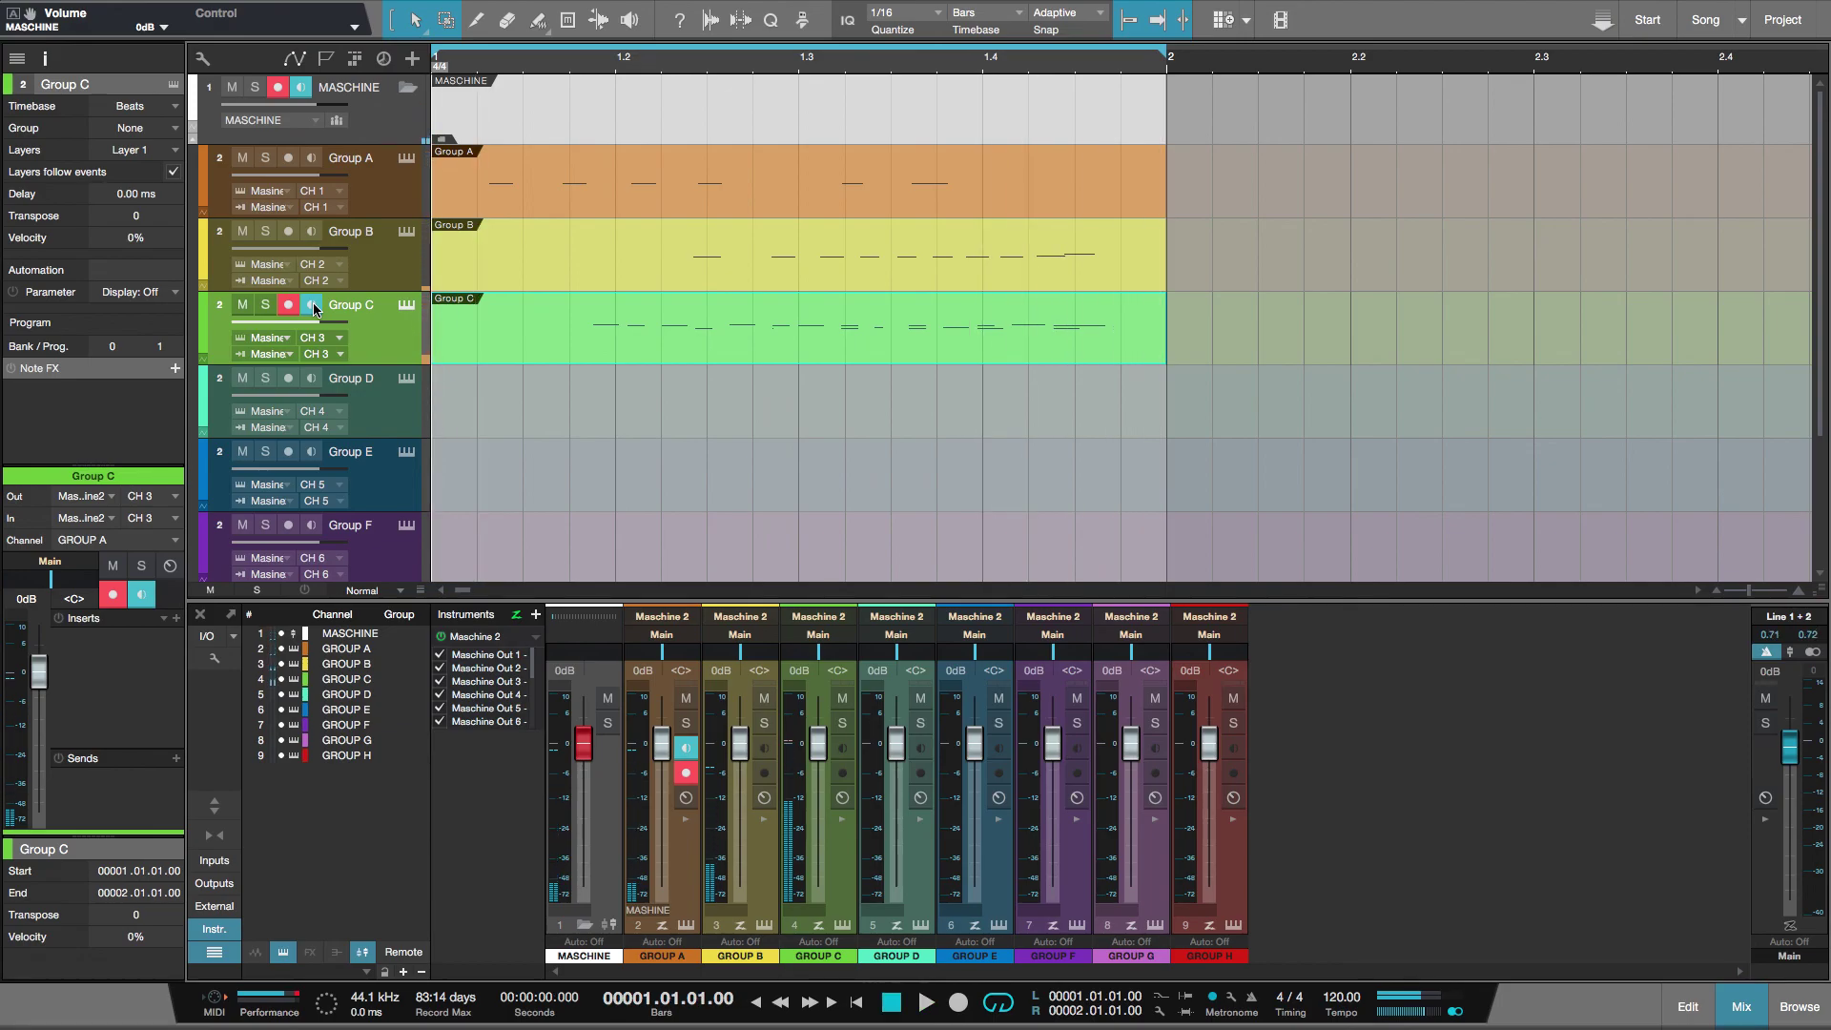